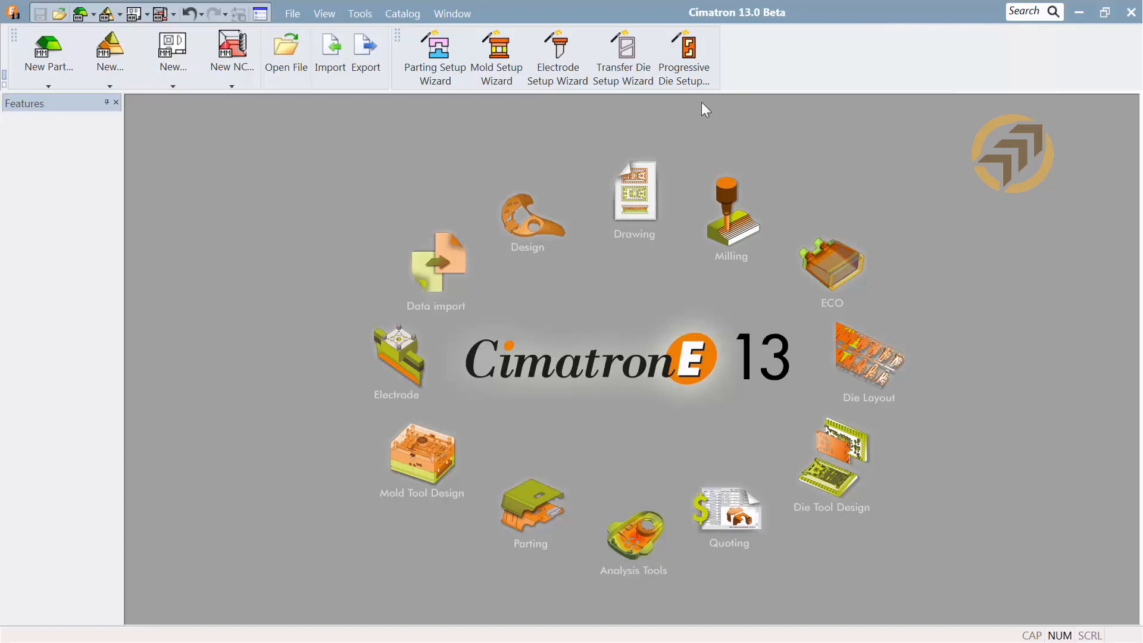
Step: Create a progressive die project with cover-original.elt as the first master part, keeping the proposed assembly and folder names and inch units
{"action": "left_click", "coordinate": [680, 62]}
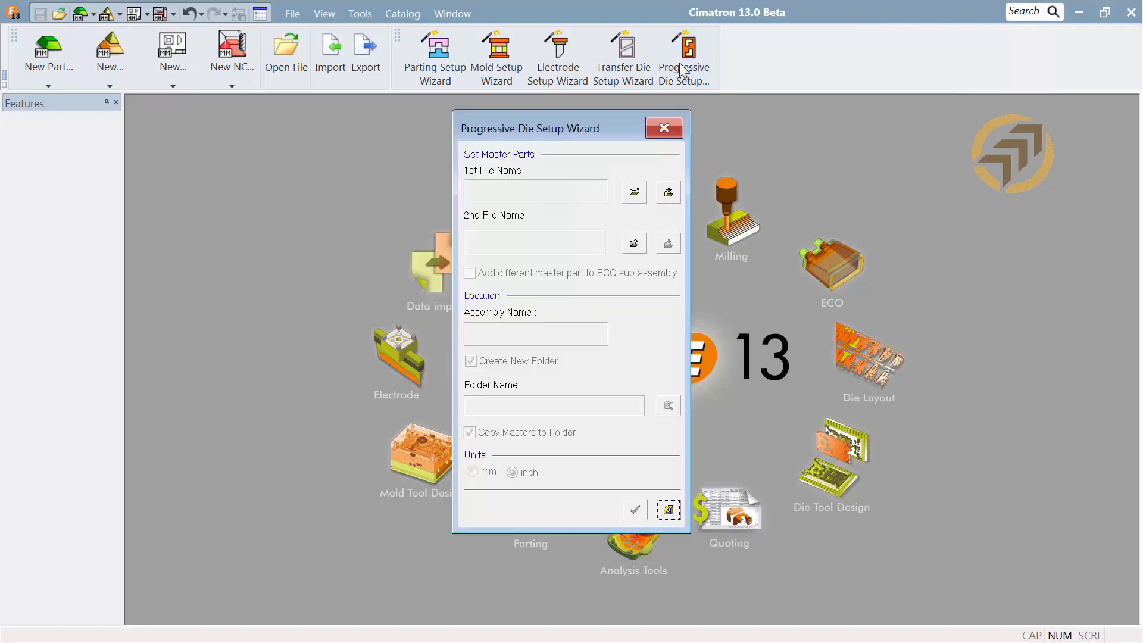
{"action": "left_click", "coordinate": [635, 192]}
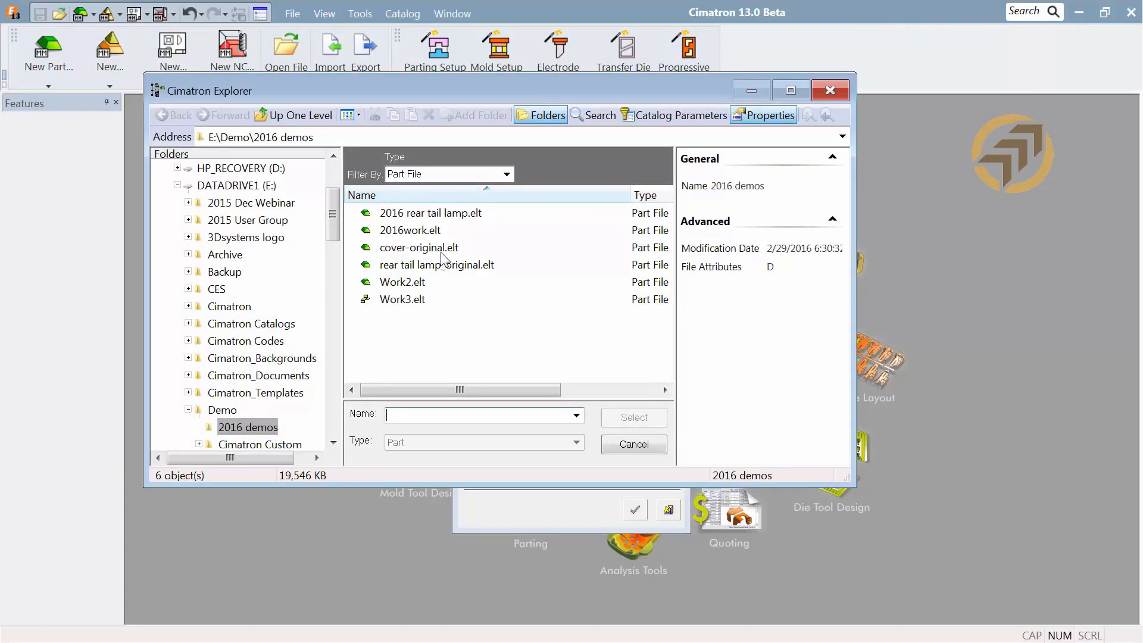
{"action": "left_click", "coordinate": [441, 249]}
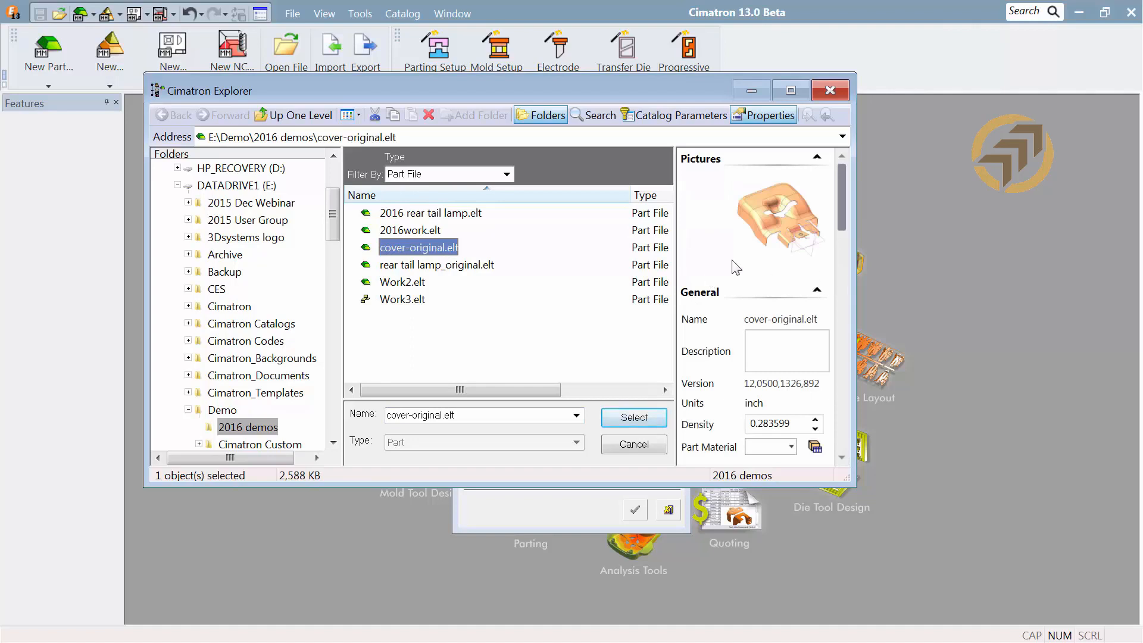
{"action": "left_click", "coordinate": [650, 417]}
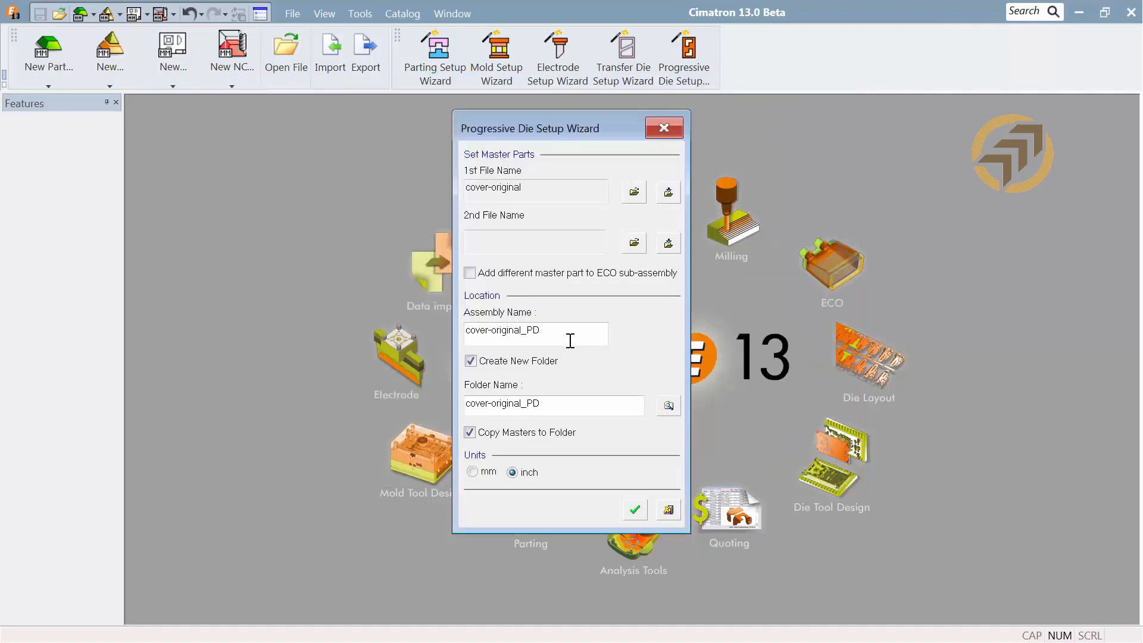
{"action": "left_click", "coordinate": [635, 518]}
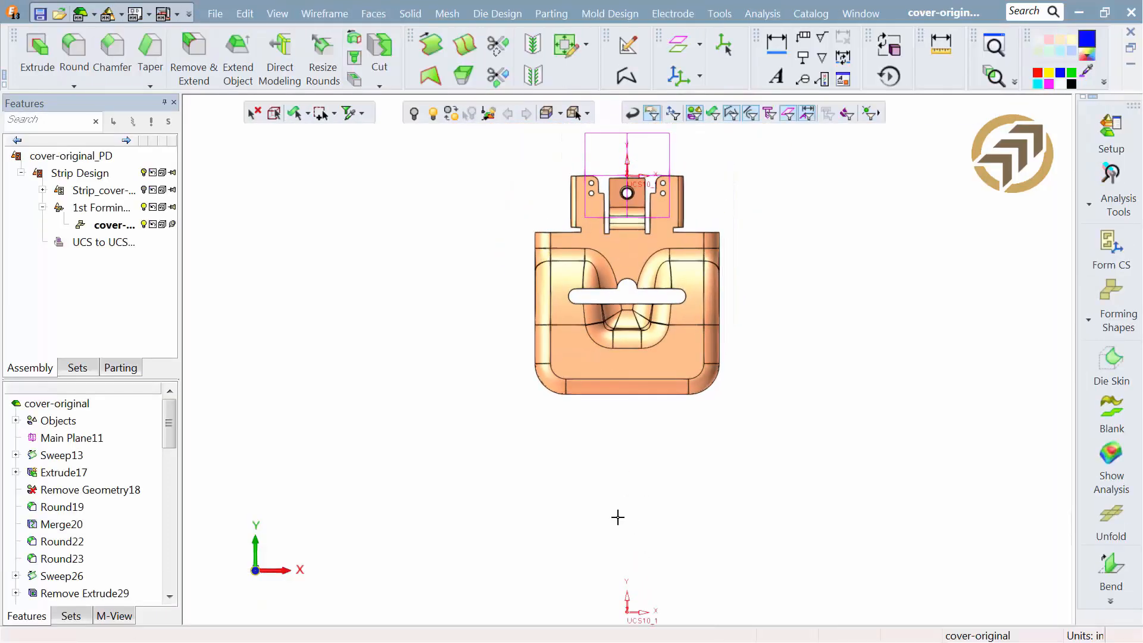
Step: Hide the main reference planes around the coordinate system at the part's tab end
{"action": "middle_click_drag", "start_coordinate": [618, 517], "coordinate": [484, 497]}
{"action": "scroll", "coordinate": [548, 379], "scroll_direction": "up", "scroll_amount": 5}
{"action": "middle_click_drag", "start_coordinate": [549, 380], "coordinate": [462, 206], "text": "ctrl"}
{"action": "left_click", "coordinate": [703, 425]}
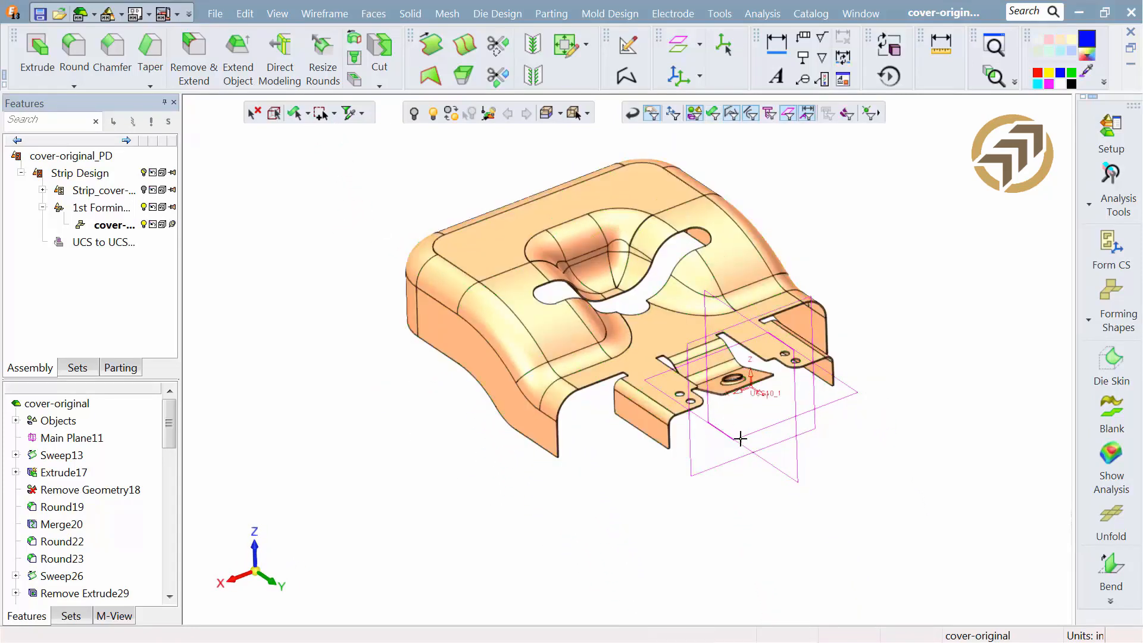
{"action": "left_click", "coordinate": [418, 117]}
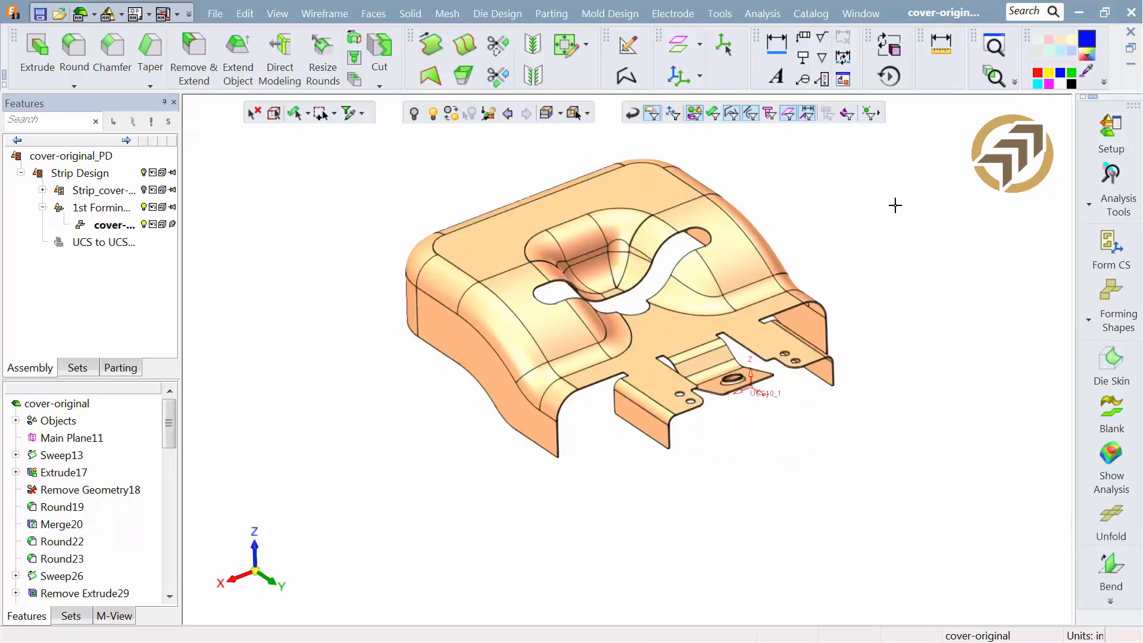
Step: Measure the volume, mass and bounding box of the cover part, and close the measurement
{"action": "left_click", "coordinate": [775, 16]}
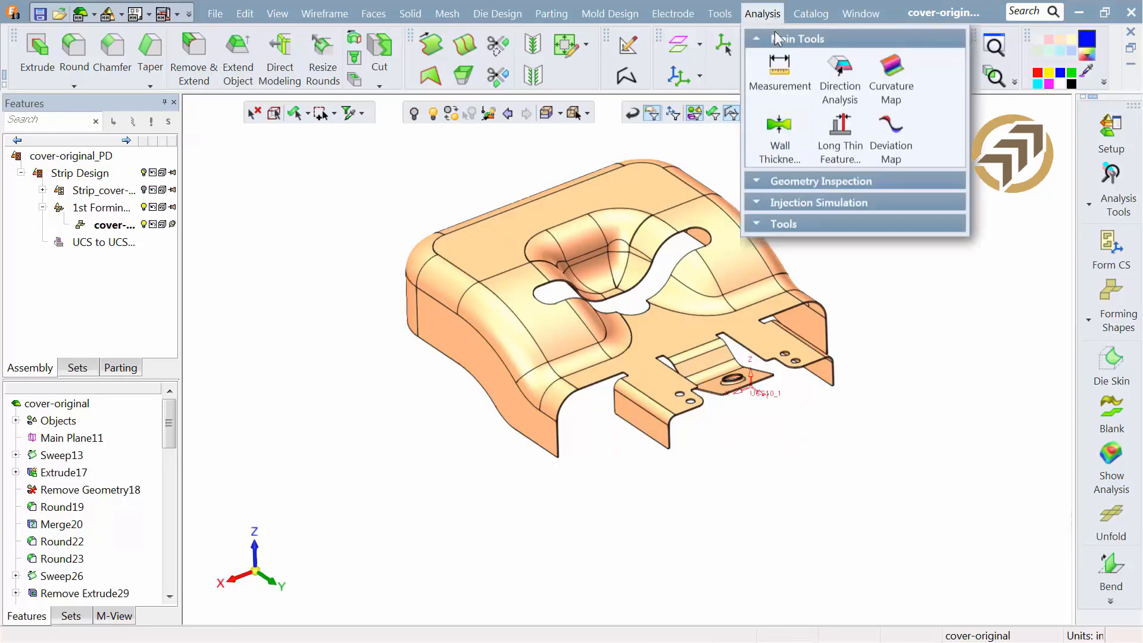
{"action": "left_click", "coordinate": [779, 69]}
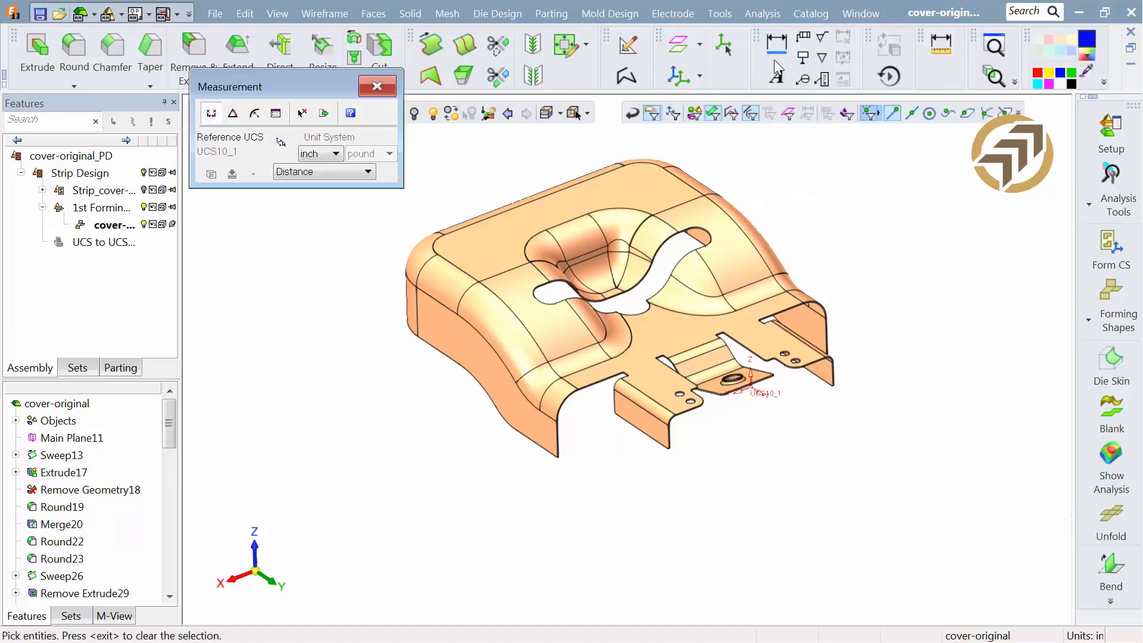
{"action": "left_click", "coordinate": [277, 113]}
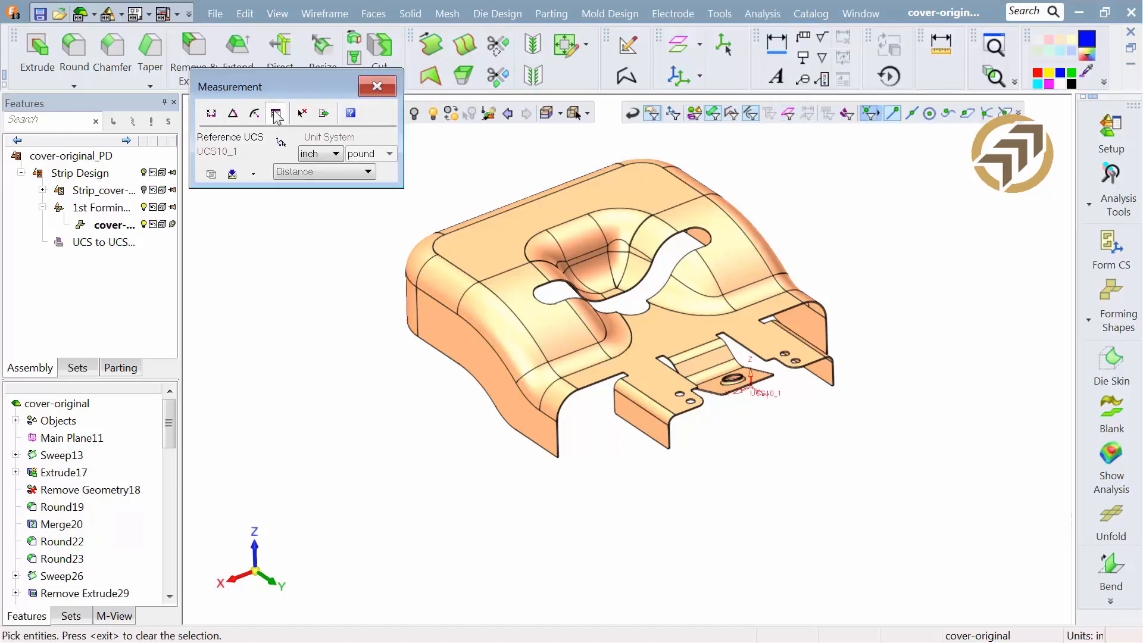
{"action": "left_click", "coordinate": [485, 295]}
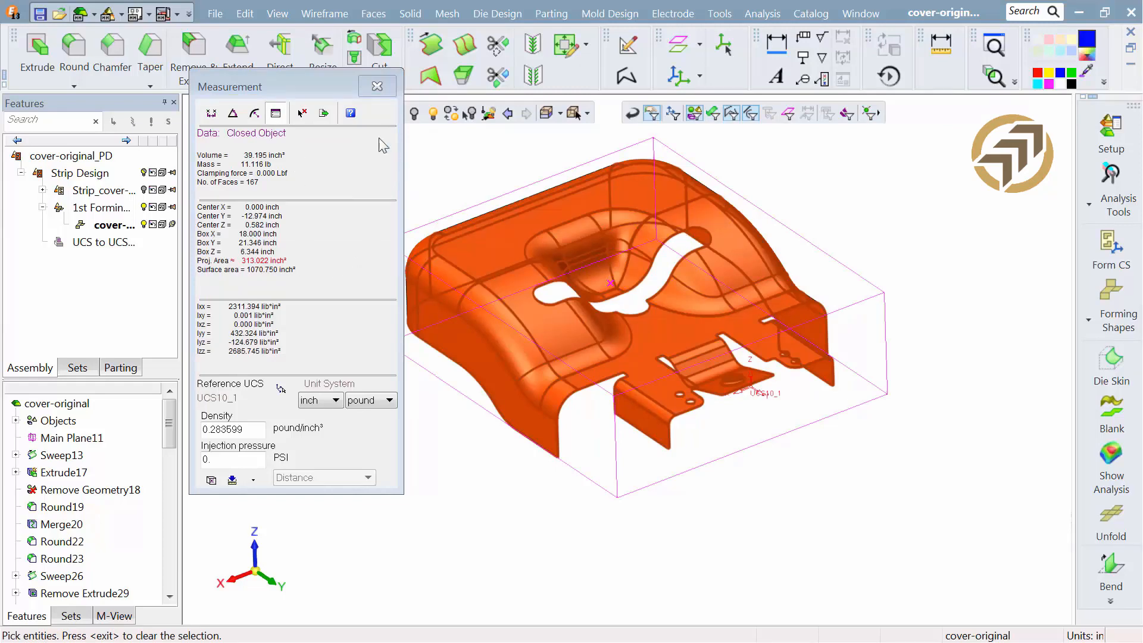
{"action": "left_click", "coordinate": [371, 92]}
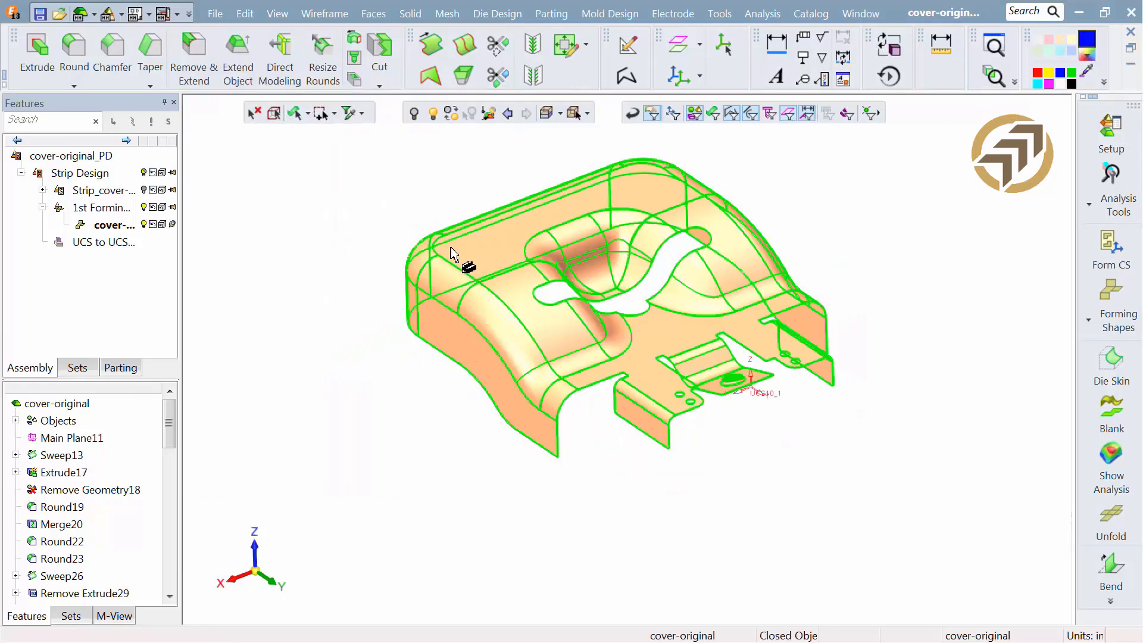
Step: Run a Direction Analysis on the whole cover part, review its draft angle ranges, and exit the analysis
{"action": "left_click", "coordinate": [758, 14]}
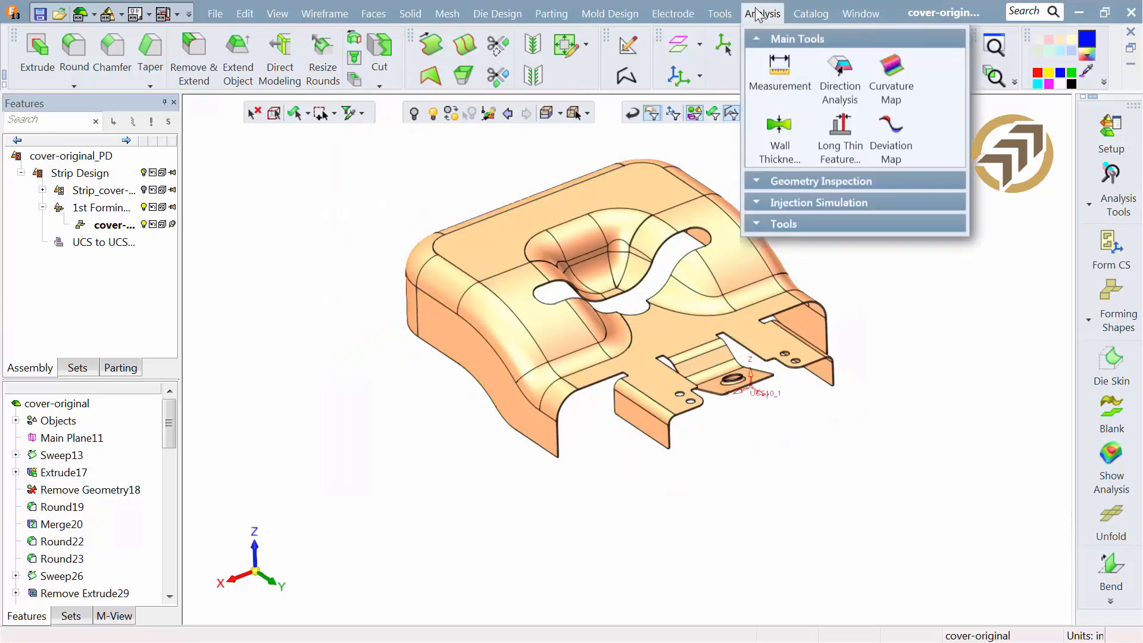
{"action": "left_click", "coordinate": [839, 74]}
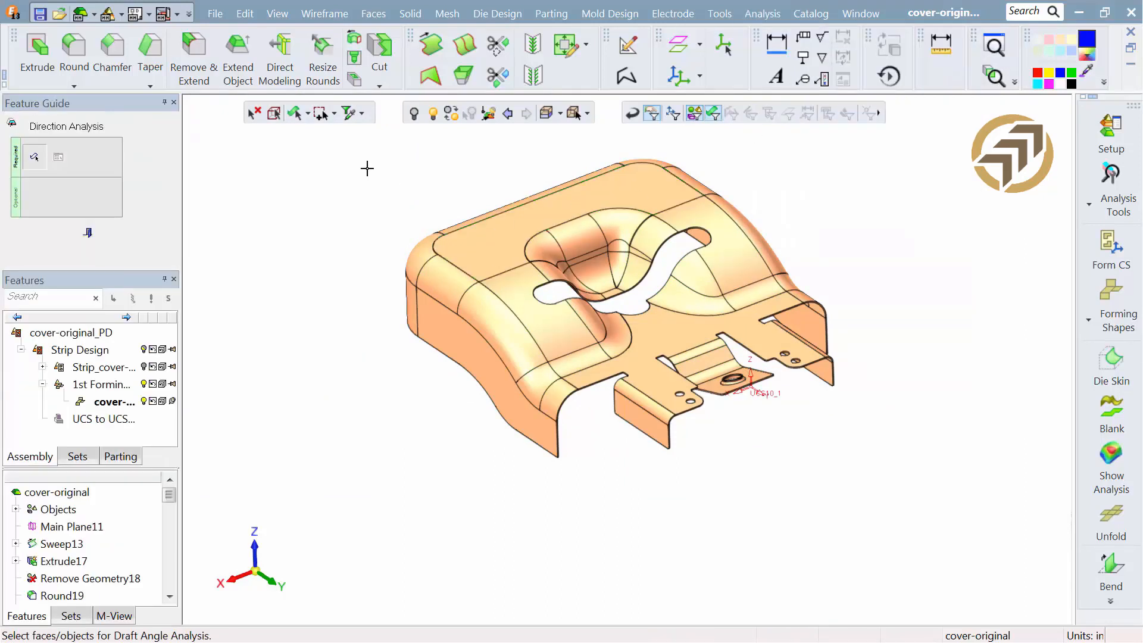
{"action": "left_click_drag", "start_coordinate": [367, 168], "coordinate": [892, 472]}
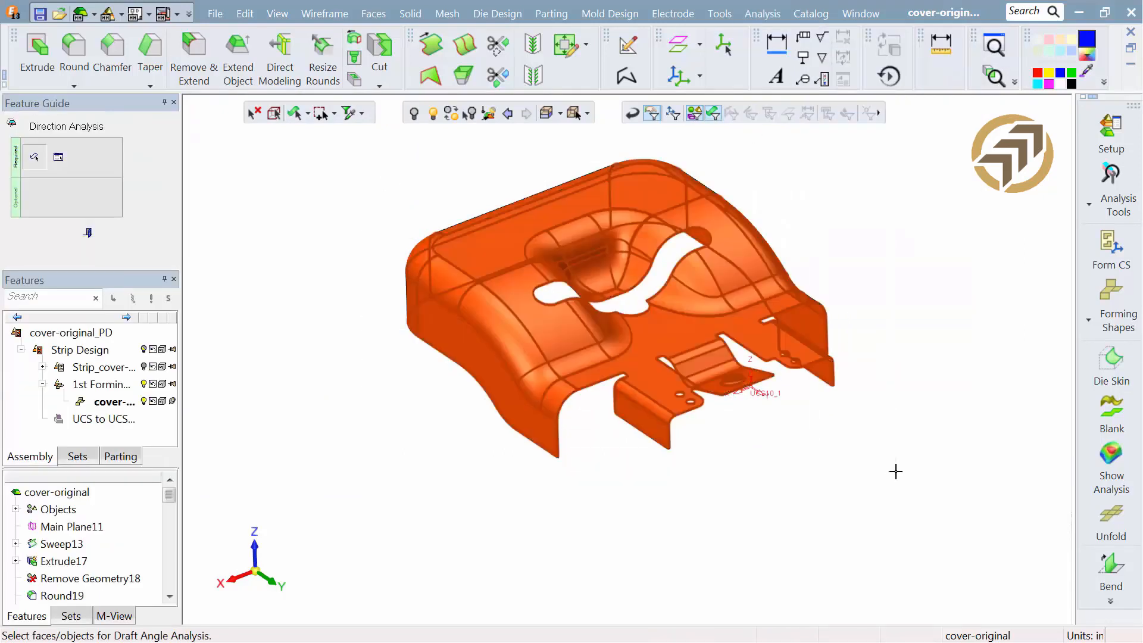
{"action": "middle_click", "coordinate": [896, 472]}
{"action": "middle_click_drag", "start_coordinate": [722, 361], "coordinate": [746, 438], "text": "ctrl"}
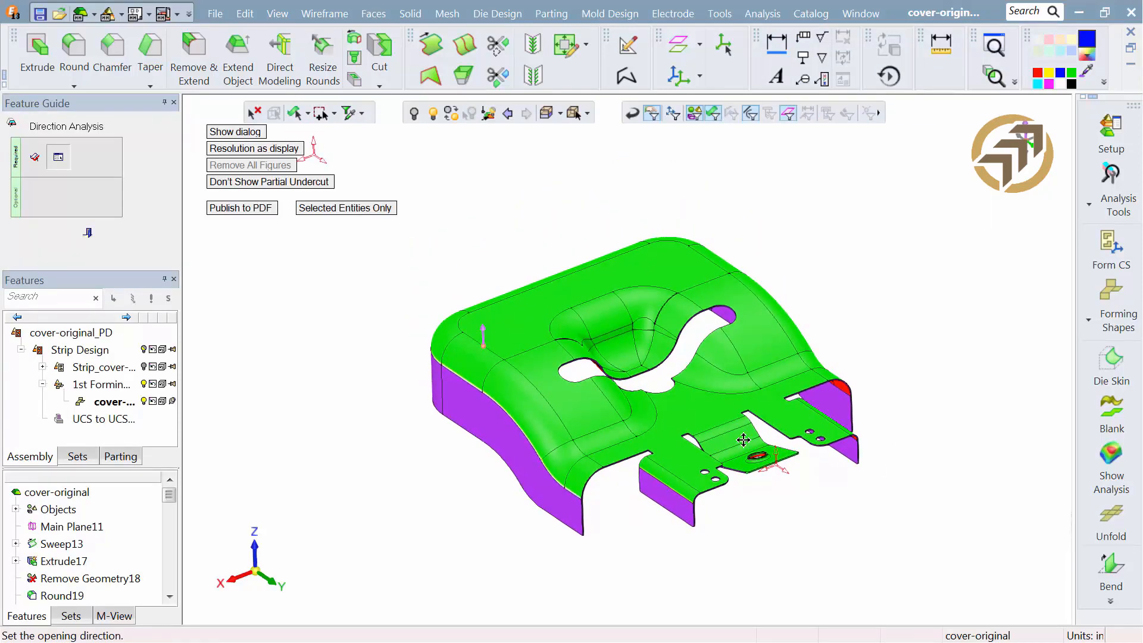
{"action": "left_click", "coordinate": [256, 132]}
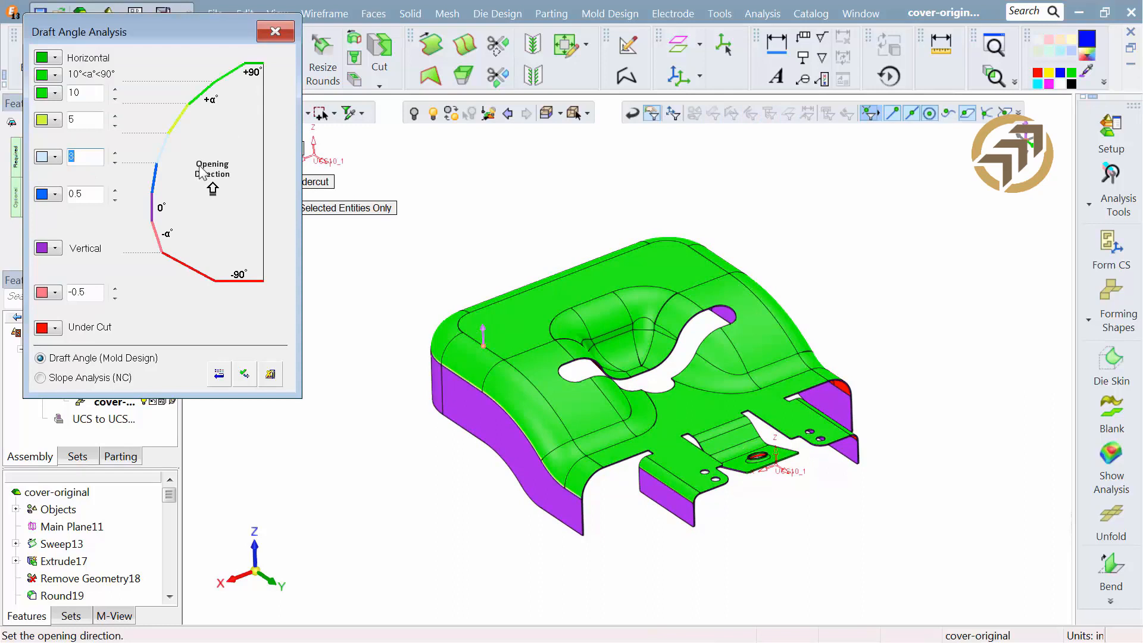
{"action": "left_click", "coordinate": [275, 32]}
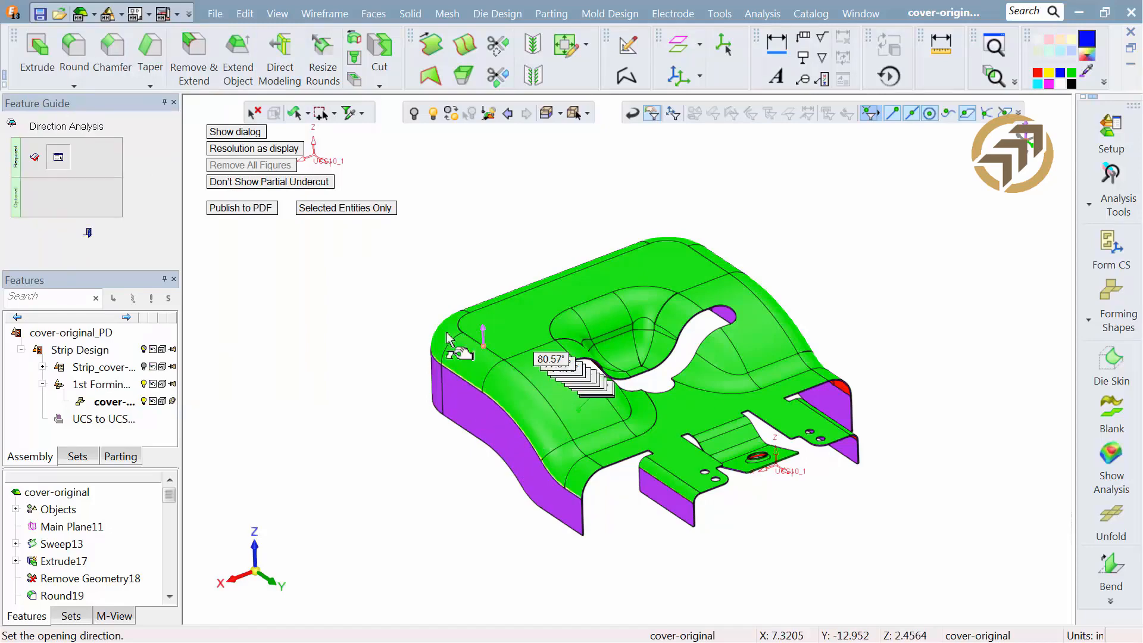
{"action": "left_click", "coordinate": [87, 233]}
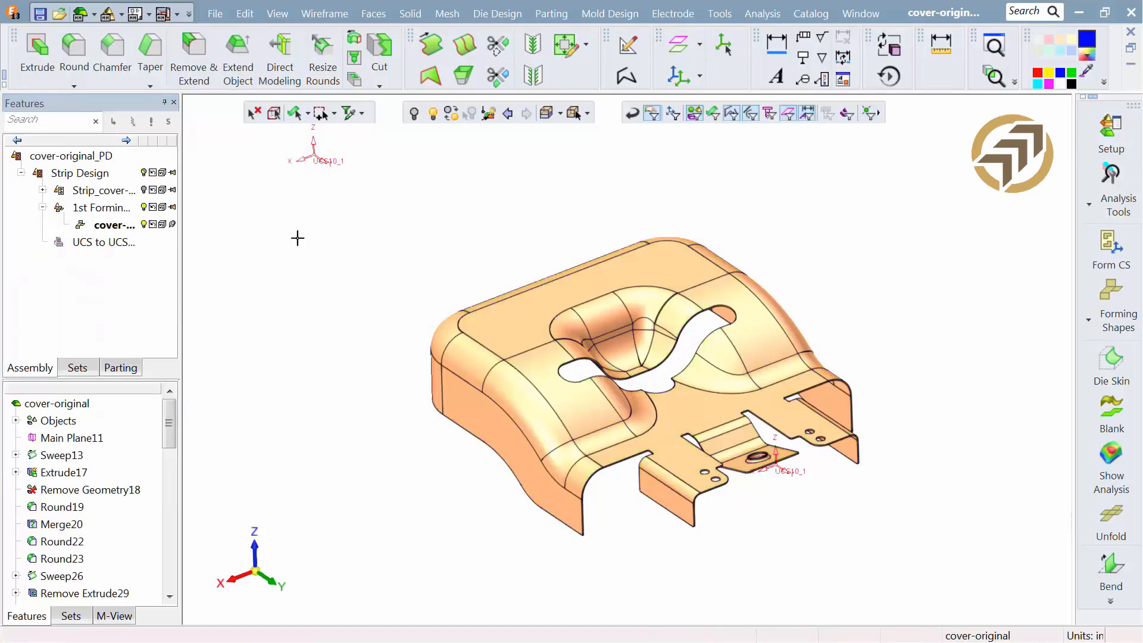
Step: Run a Curvature Map on all faces of the cover, check local radii and the curvature ranges, and exit
{"action": "left_click", "coordinate": [756, 15]}
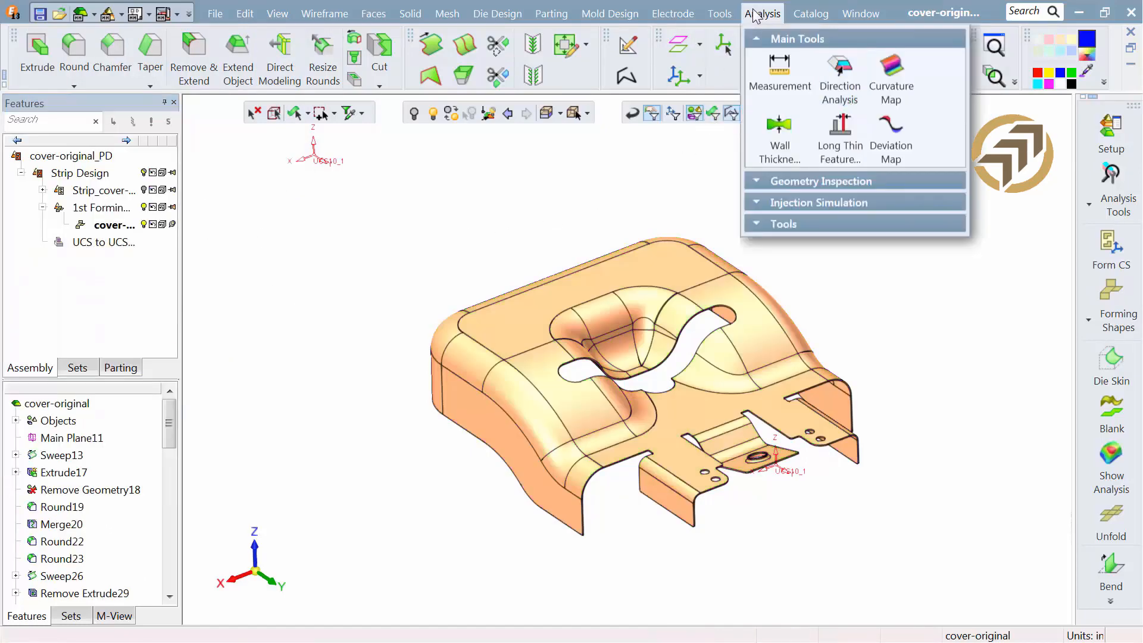
{"action": "left_click", "coordinate": [905, 63]}
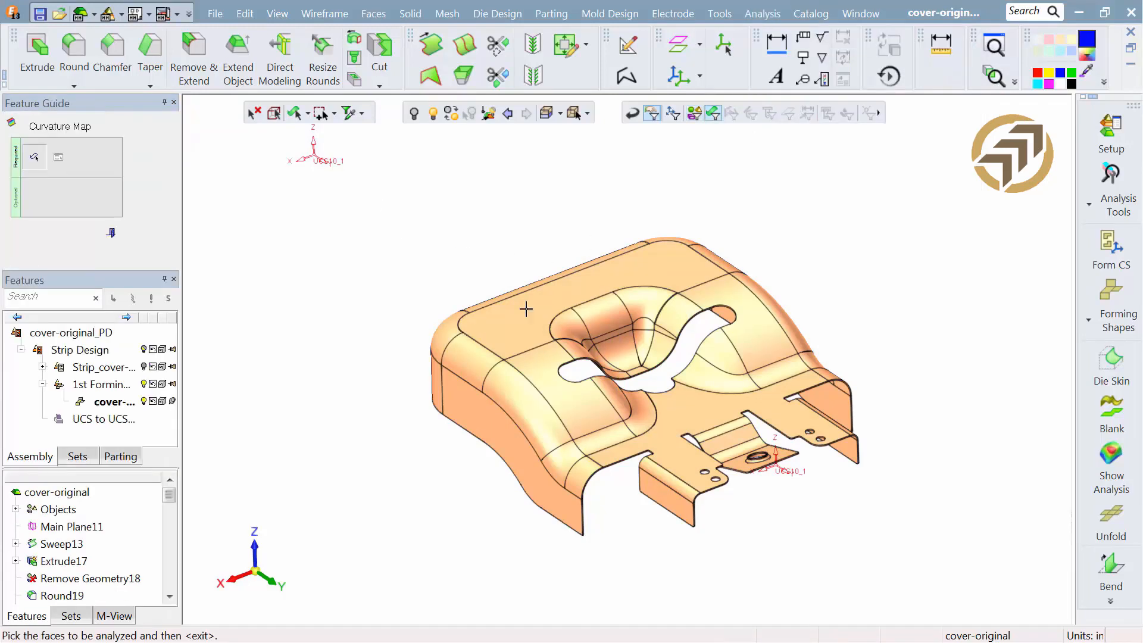
{"action": "left_click_drag", "start_coordinate": [380, 207], "coordinate": [931, 621]}
{"action": "middle_click", "coordinate": [884, 563]}
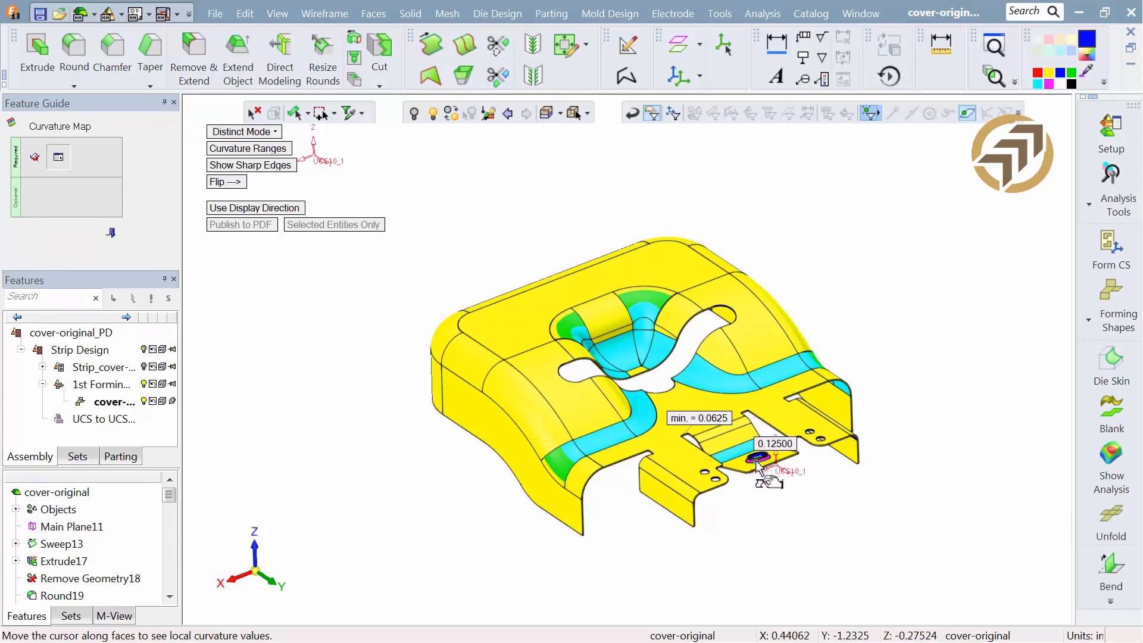
{"action": "left_click", "coordinate": [237, 149]}
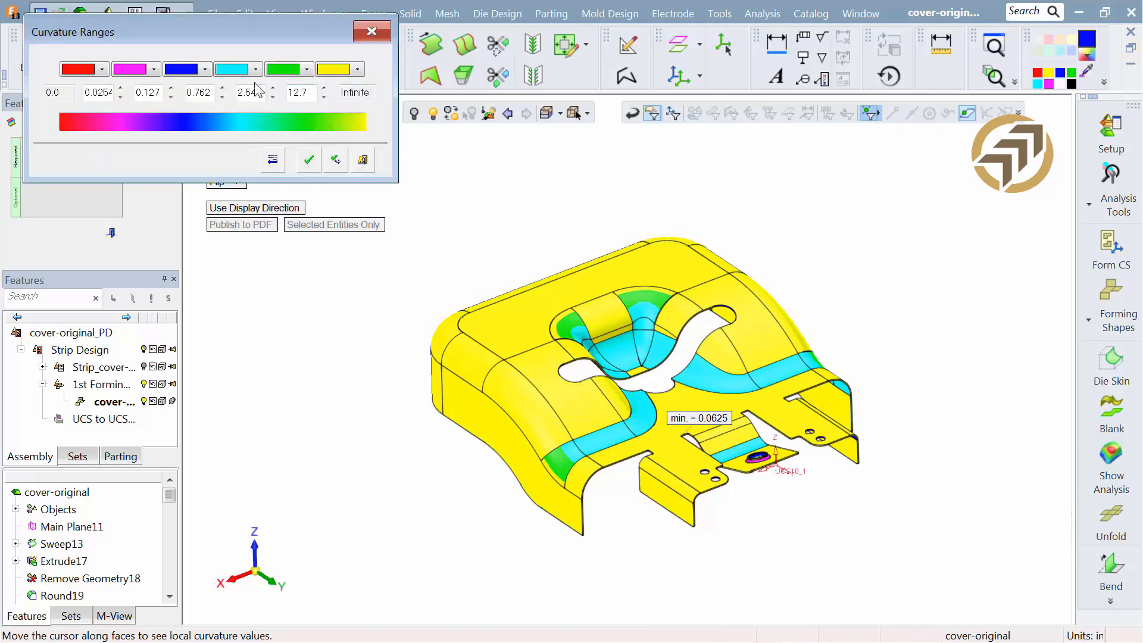
{"action": "left_click", "coordinate": [371, 32]}
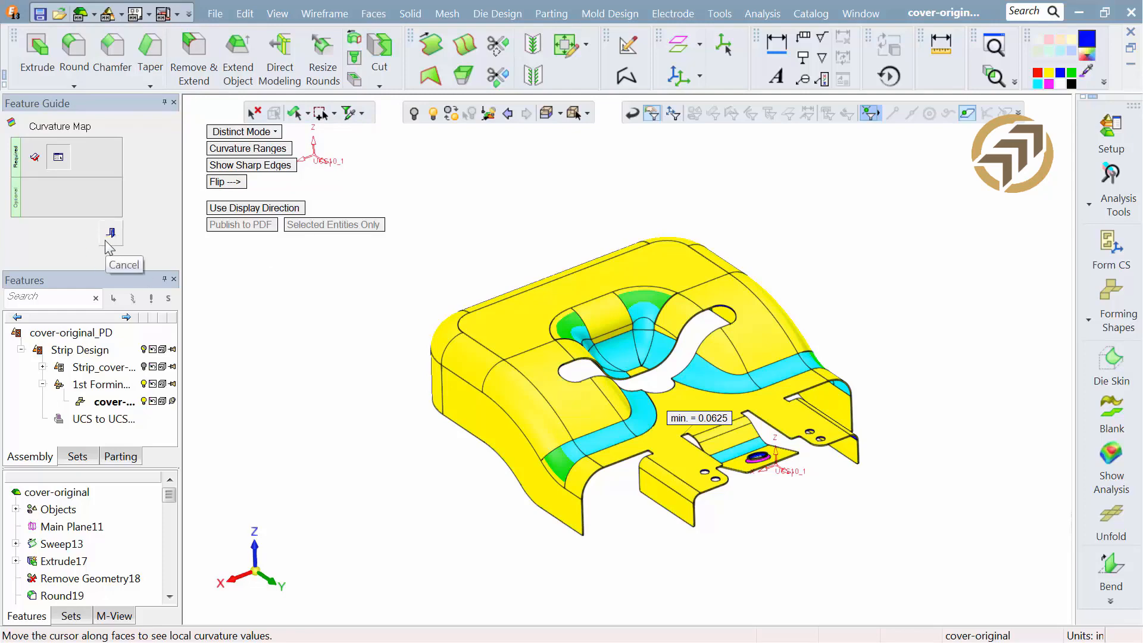
{"action": "left_click", "coordinate": [106, 241]}
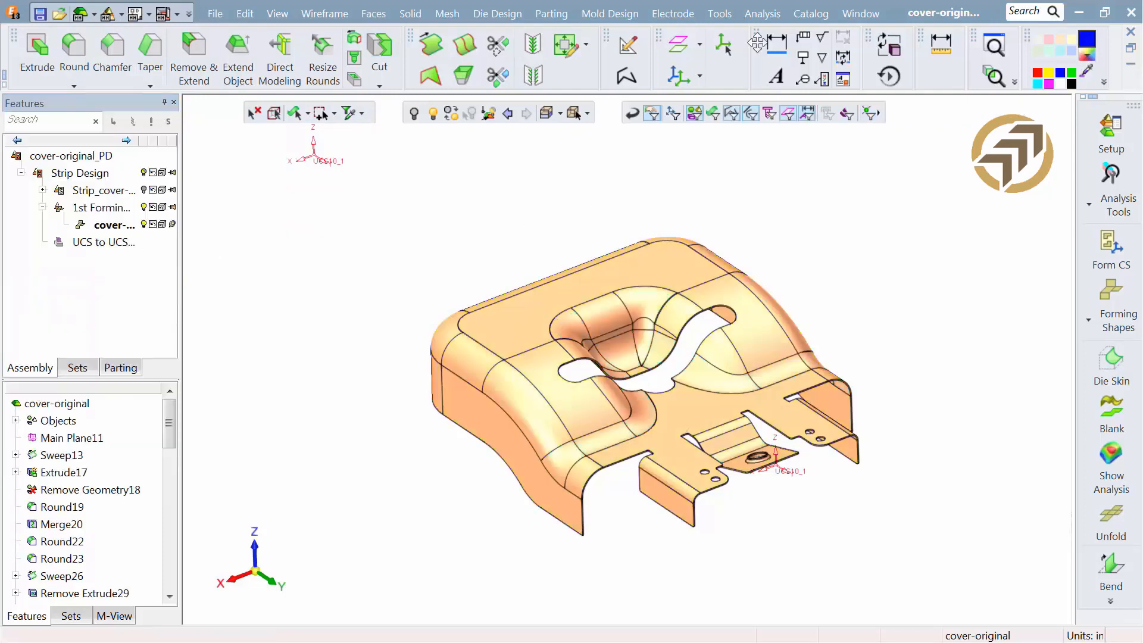
Step: Run a sphere-based Wall Thickness analysis on the cover part with normal accuracy
{"action": "left_click", "coordinate": [762, 14]}
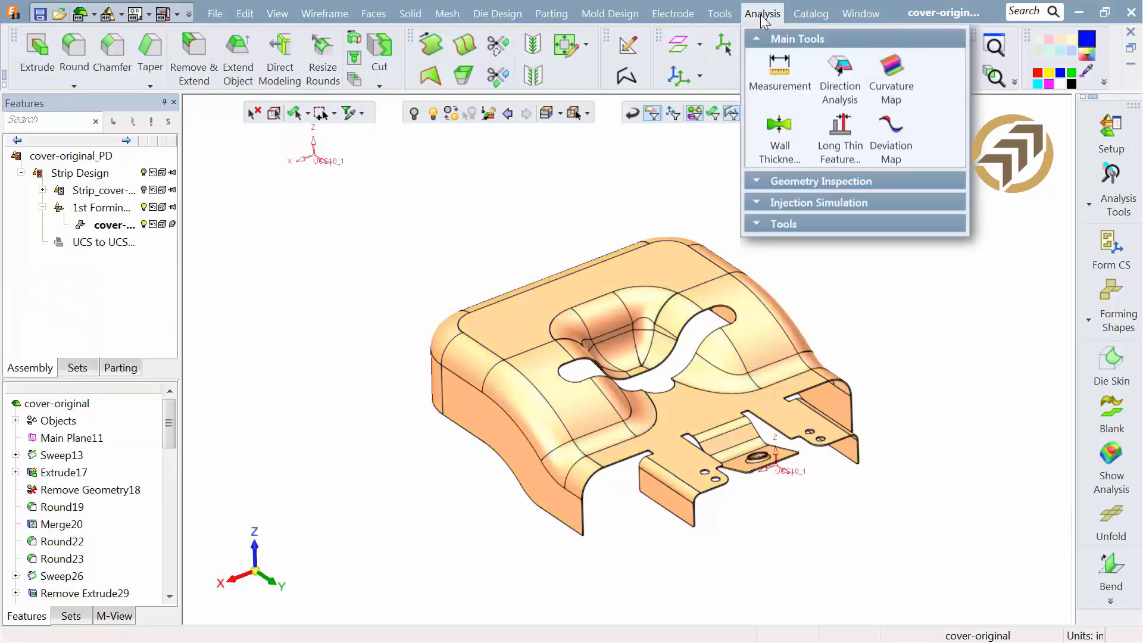
{"action": "left_click", "coordinate": [779, 127]}
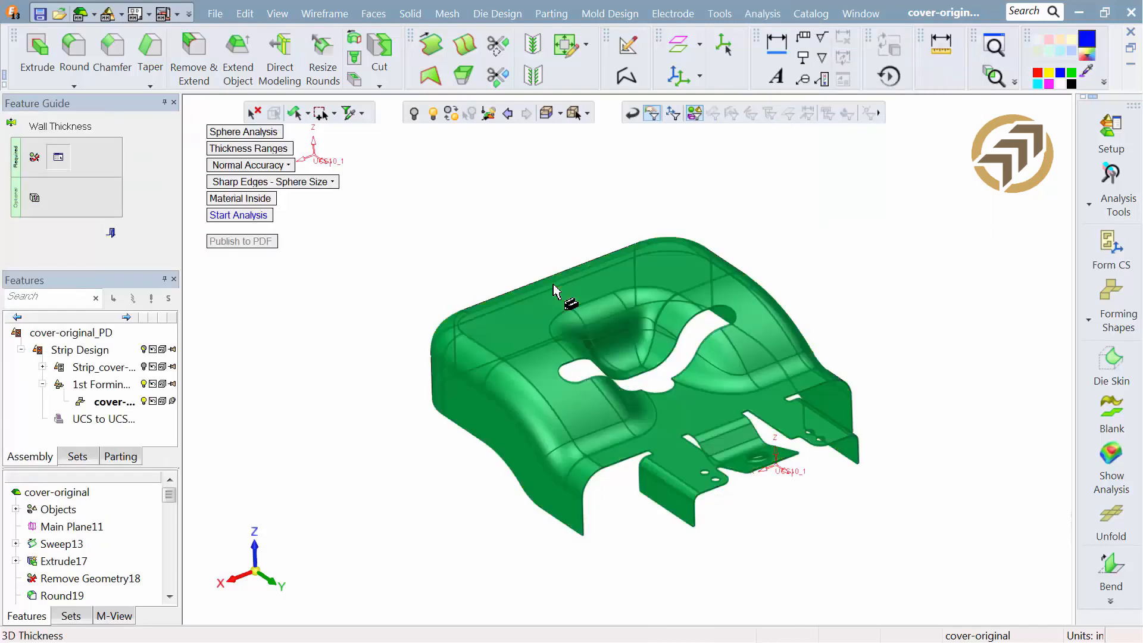
{"action": "left_click", "coordinate": [223, 217]}
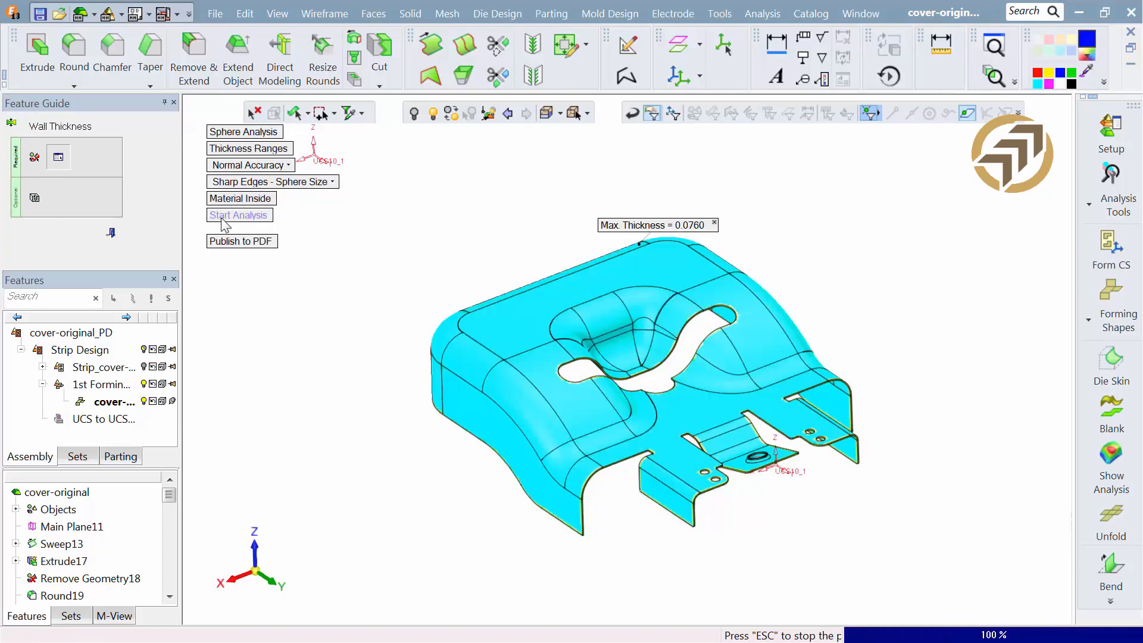
{"action": "mouse_move", "coordinate": [505, 314]}
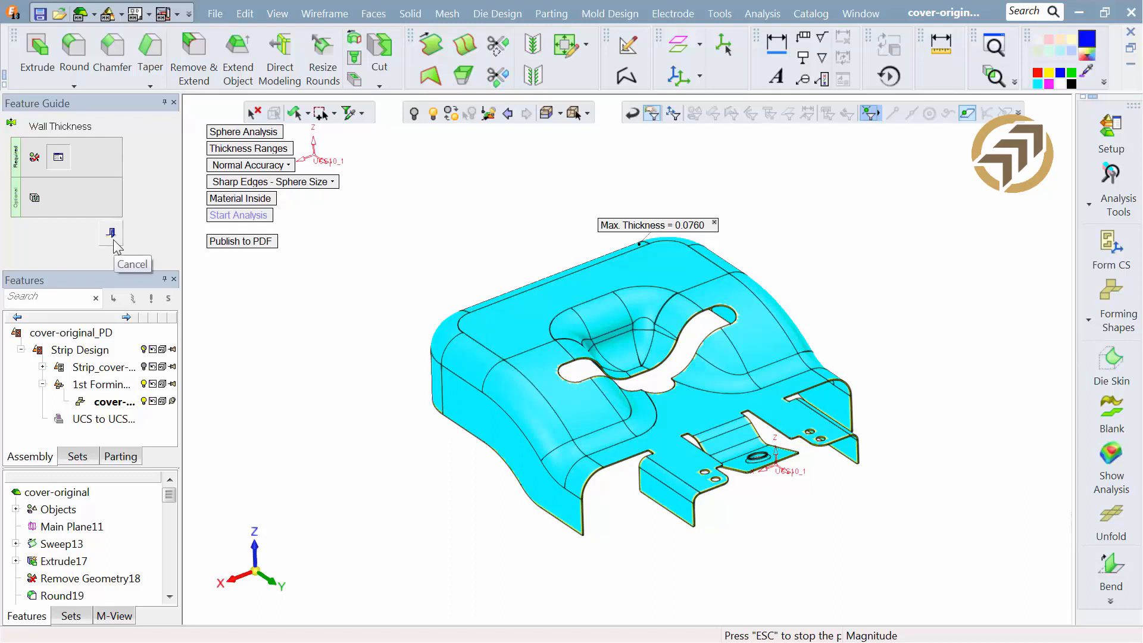
Step: Inspect the wall thickness in a dynamic section moved from the part's front edge to its middle, and exit the analysis
{"action": "left_click", "coordinate": [44, 204]}
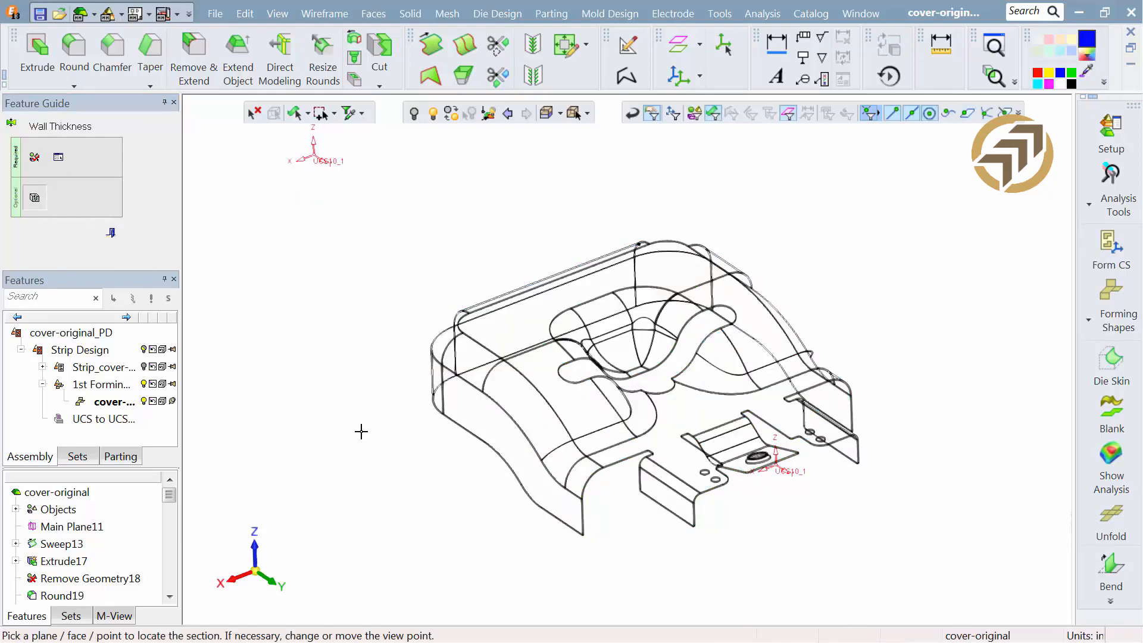
{"action": "left_click", "coordinate": [604, 468]}
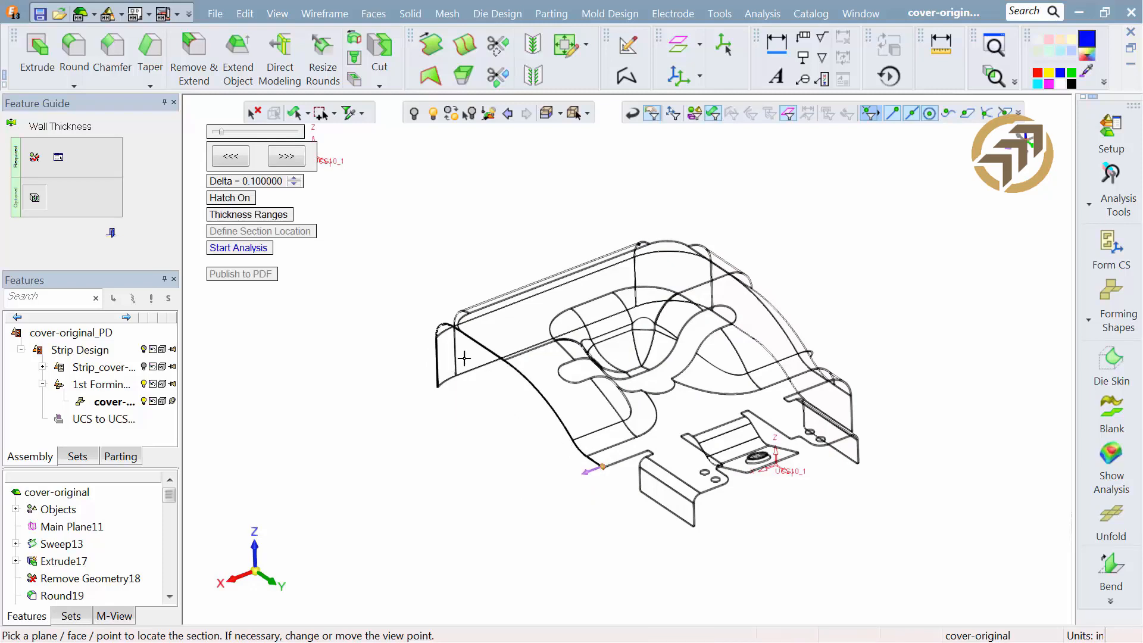
{"action": "left_click_drag", "start_coordinate": [222, 131], "coordinate": [256, 133]}
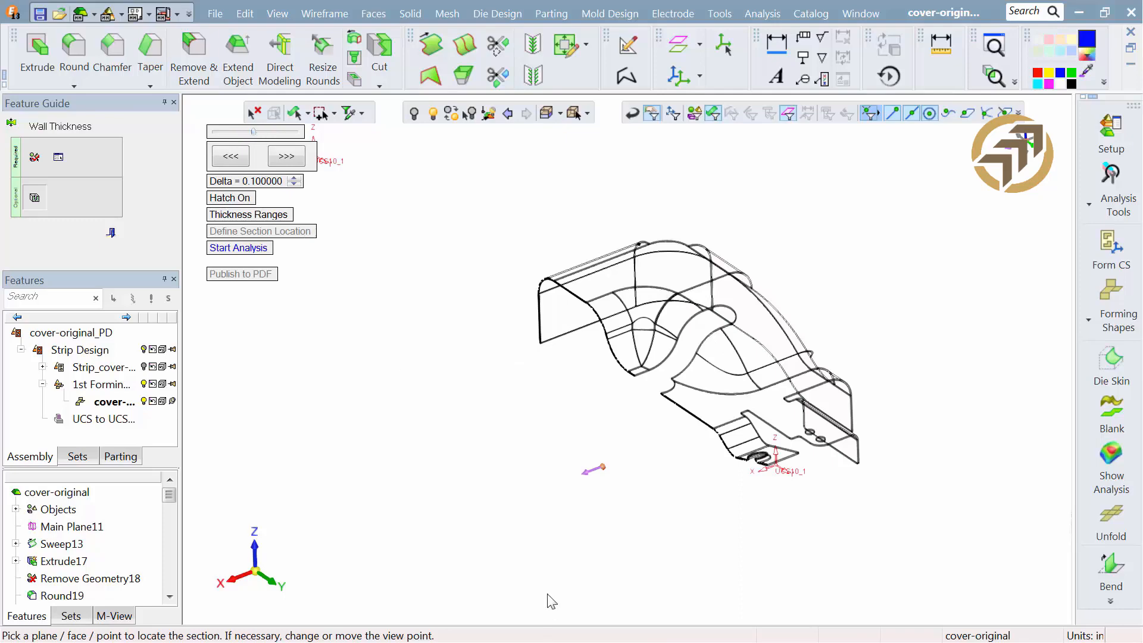
{"action": "scroll", "coordinate": [577, 247], "scroll_direction": "up", "scroll_amount": 6}
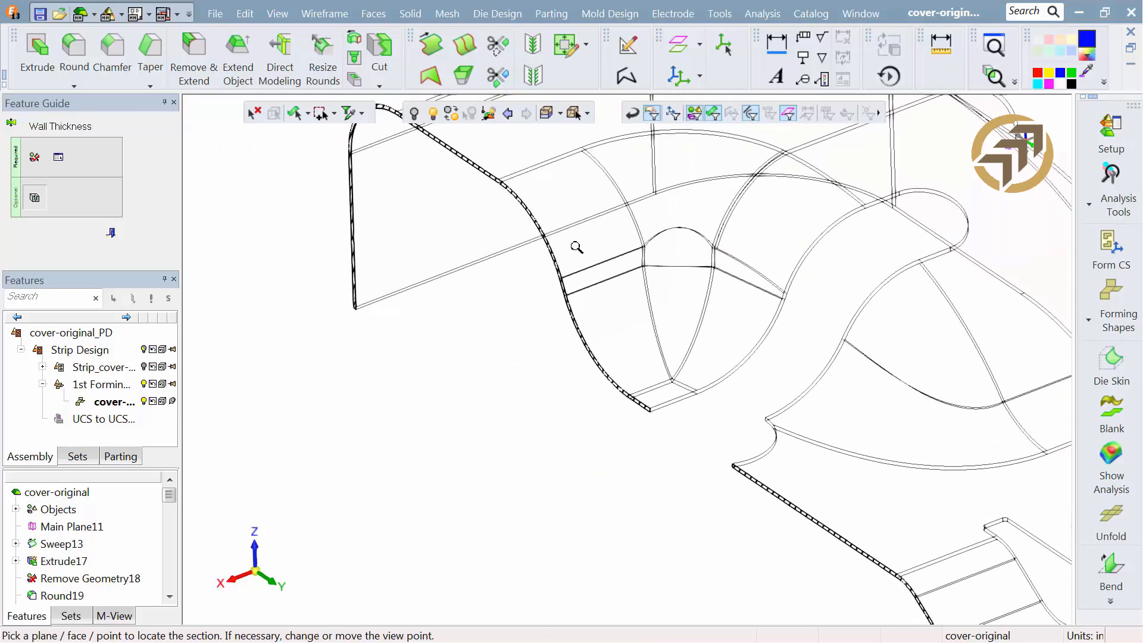
{"action": "scroll", "coordinate": [577, 247], "scroll_direction": "down", "scroll_amount": 6}
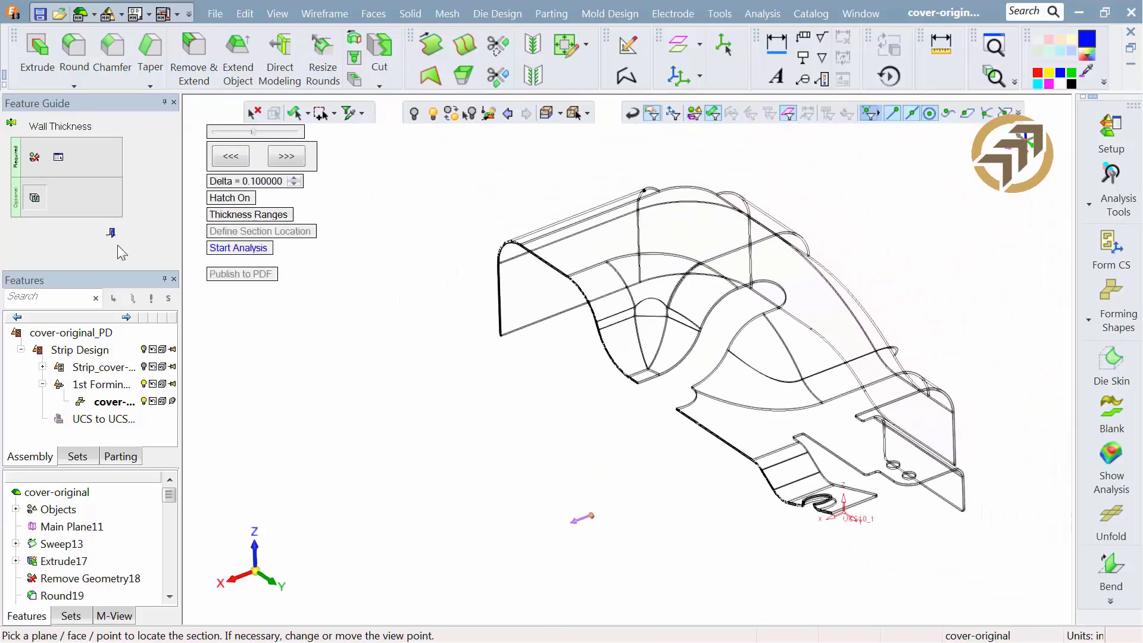
{"action": "left_click", "coordinate": [109, 235]}
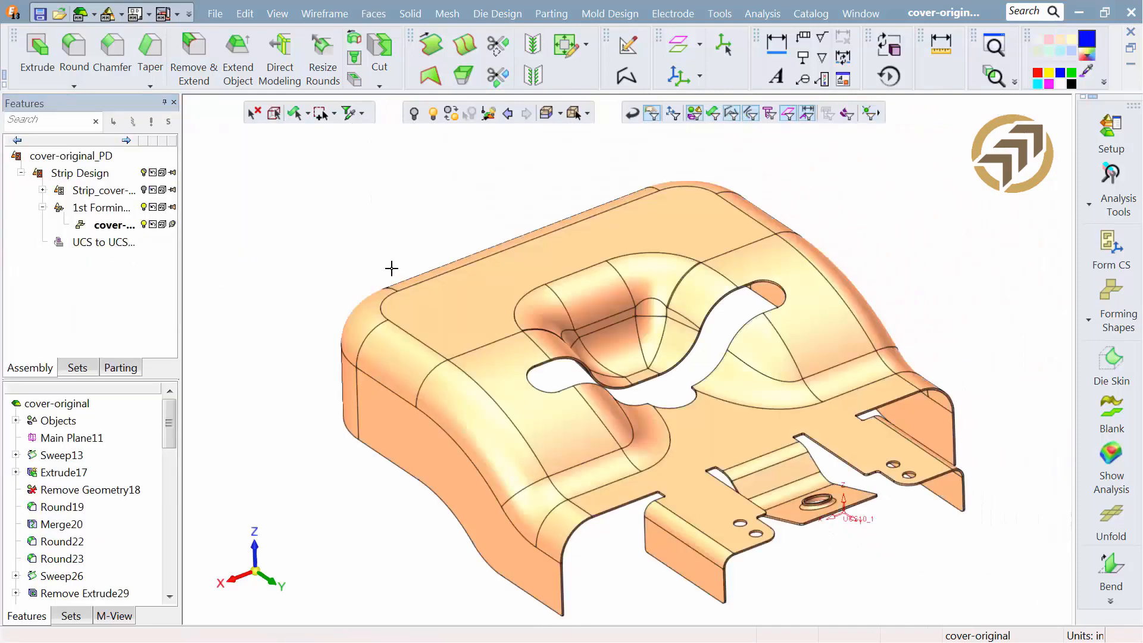
Step: Pick the original cover as the source for a new forming shape and name the forming part SKIN, in inches
{"action": "scroll", "coordinate": [418, 344], "scroll_direction": "down", "scroll_amount": 4}
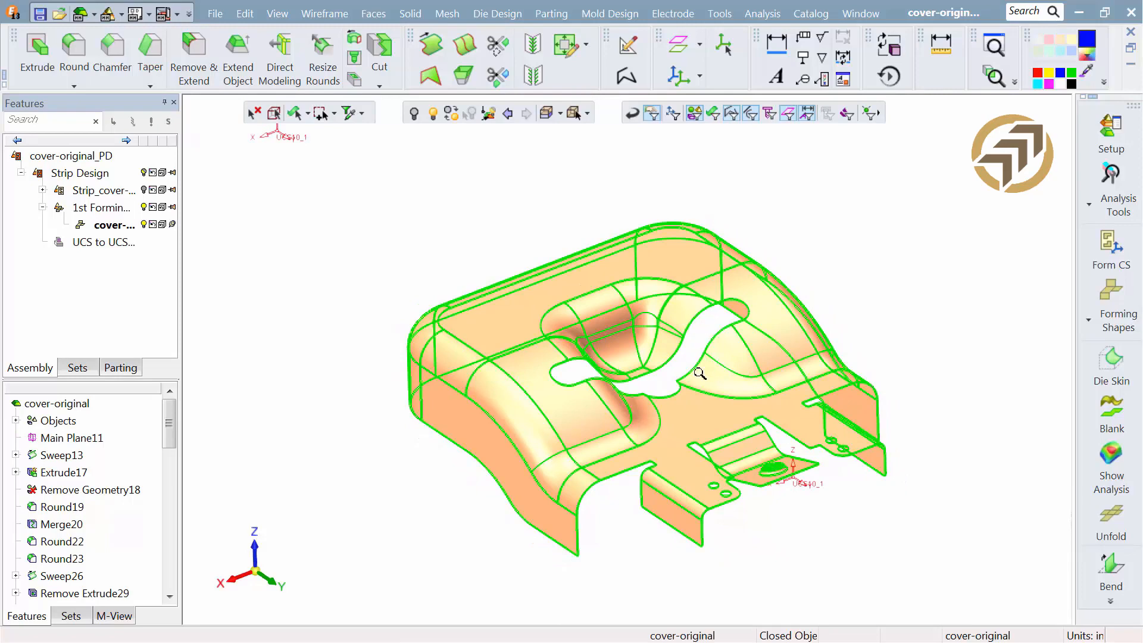
{"action": "scroll", "coordinate": [698, 413], "scroll_direction": "down", "scroll_amount": 2}
{"action": "mouse_move", "coordinate": [691, 405]}
{"action": "middle_mouse_down"}
{"action": "mouse_move", "coordinate": [841, 324]}
{"action": "mouse_move", "coordinate": [880, 401]}
{"action": "mouse_move", "coordinate": [875, 387]}
{"action": "middle_mouse_up"}
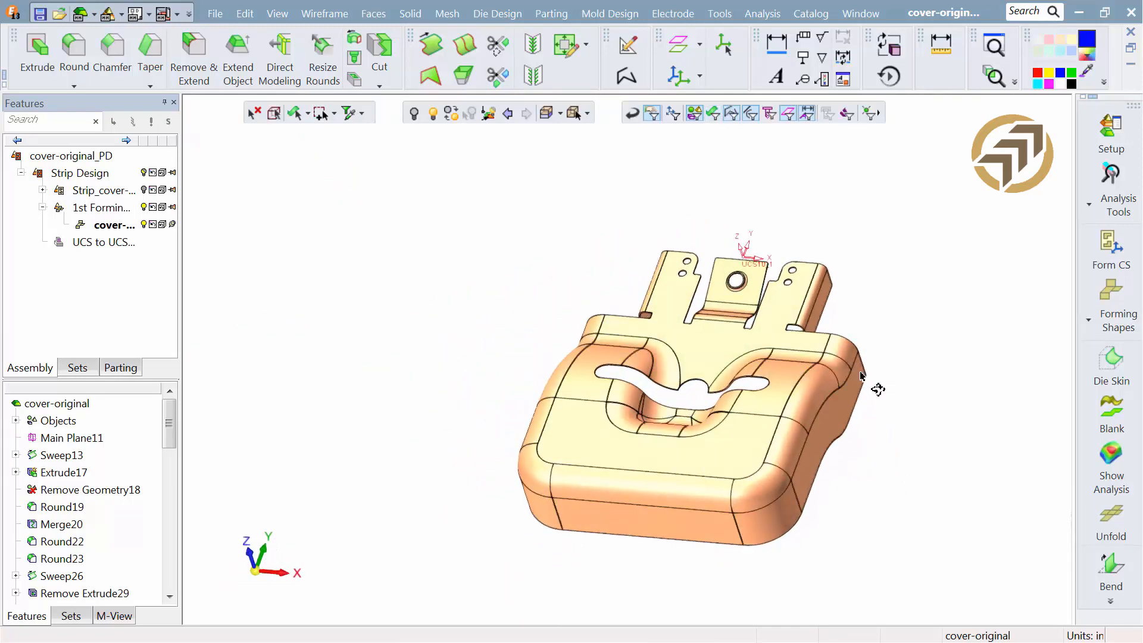
{"action": "scroll", "coordinate": [869, 319], "scroll_direction": "down", "scroll_amount": 1}
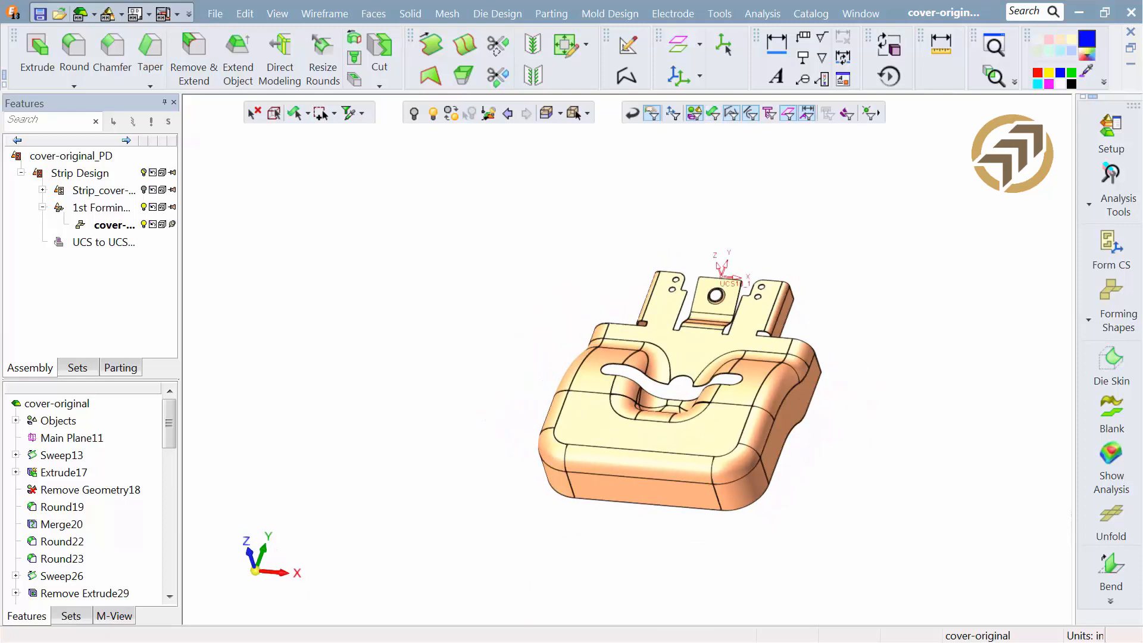
{"action": "mouse_move", "coordinate": [973, 450]}
{"action": "middle_mouse_down"}
{"action": "mouse_move", "coordinate": [804, 383]}
{"action": "mouse_move", "coordinate": [722, 396]}
{"action": "middle_mouse_up"}
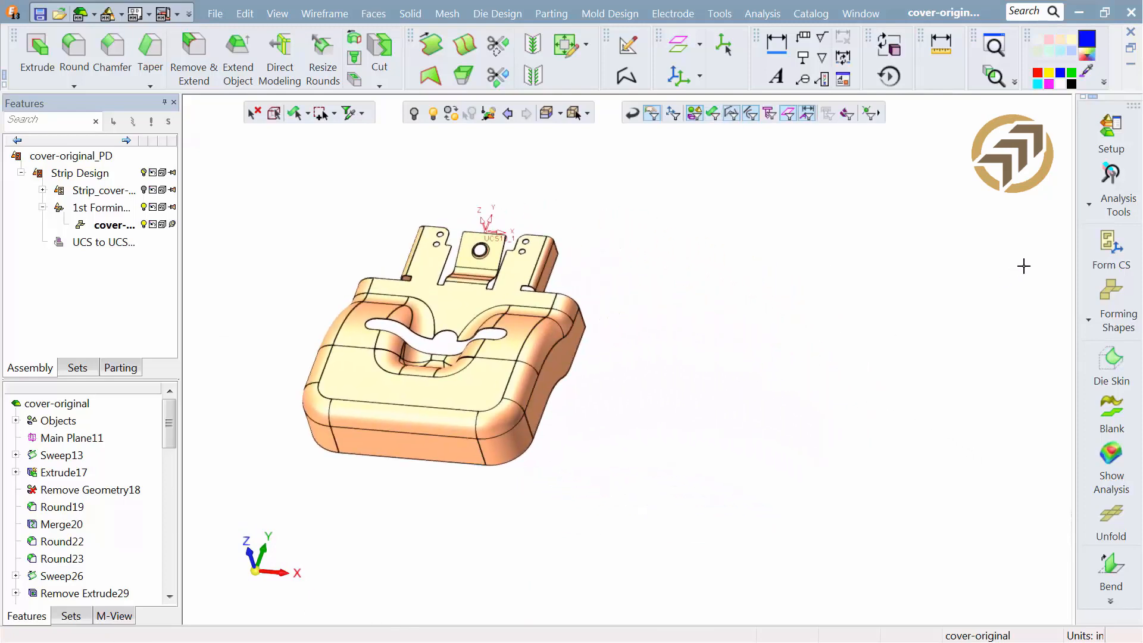
{"action": "left_click", "coordinate": [1110, 301]}
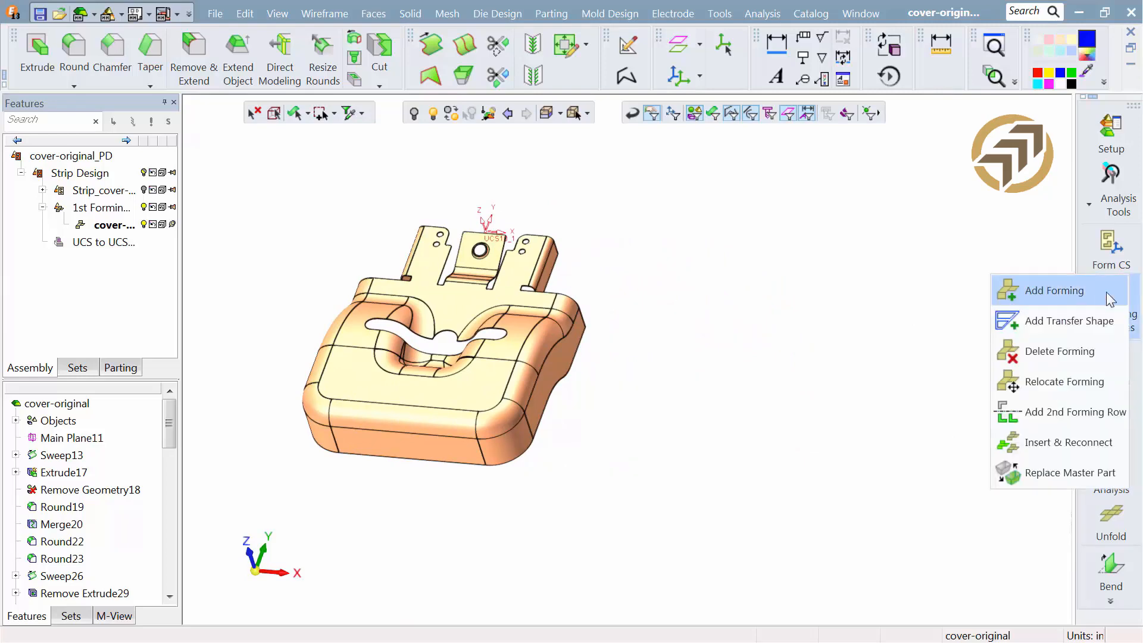
{"action": "left_click", "coordinate": [1110, 300]}
{"action": "left_click", "coordinate": [556, 348]}
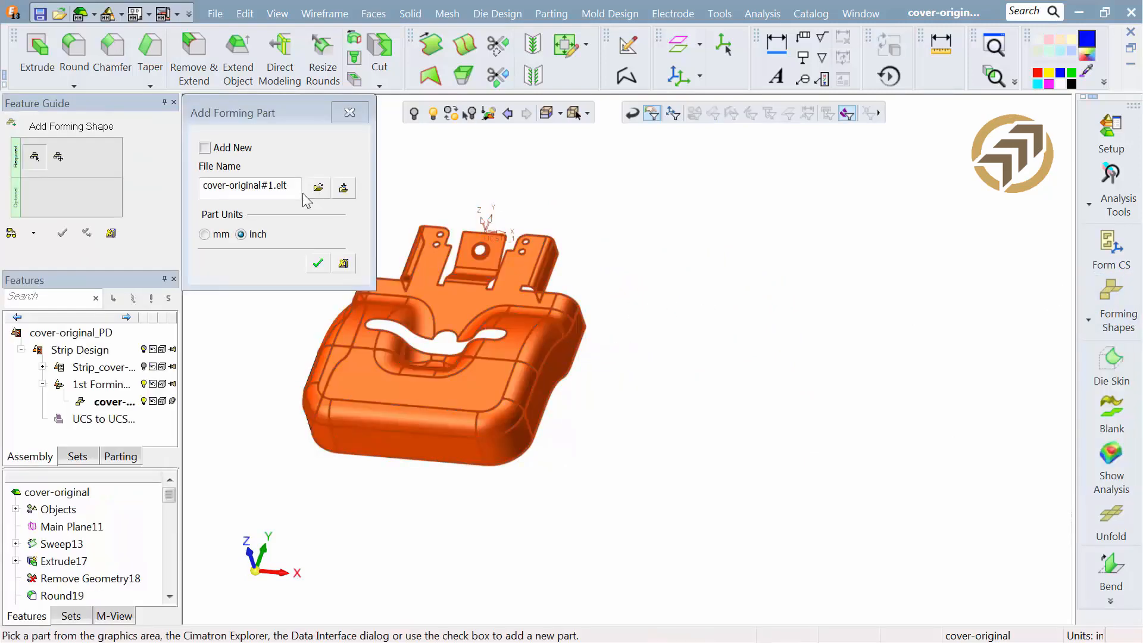
{"action": "left_click", "coordinate": [286, 187]}
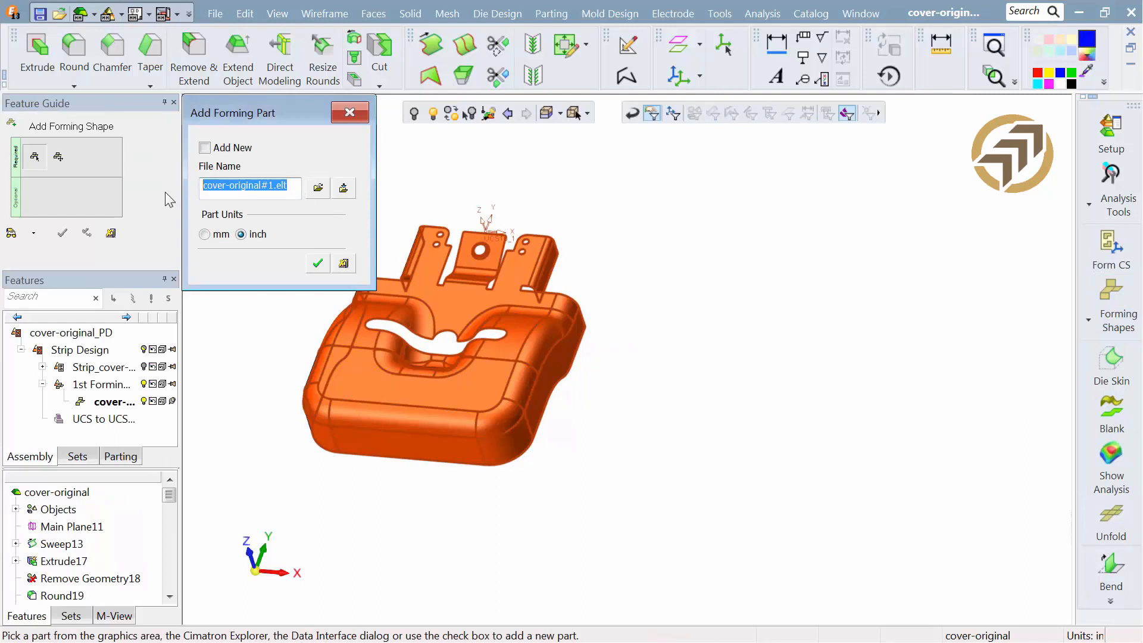
{"action": "type", "text": "SKIN"}
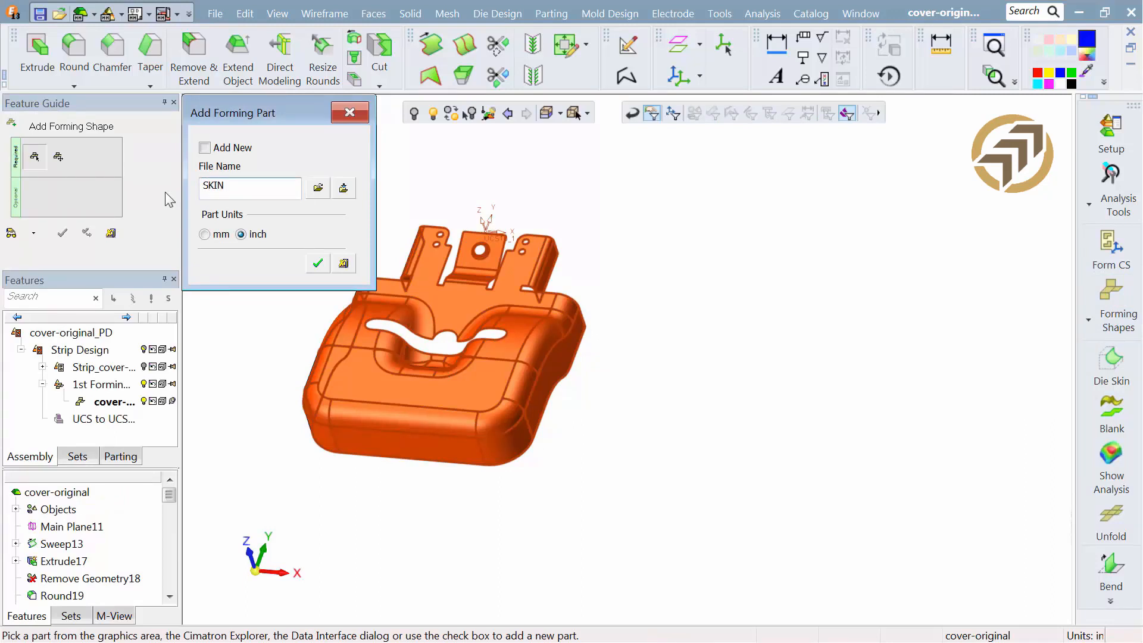
{"action": "left_click", "coordinate": [317, 263]}
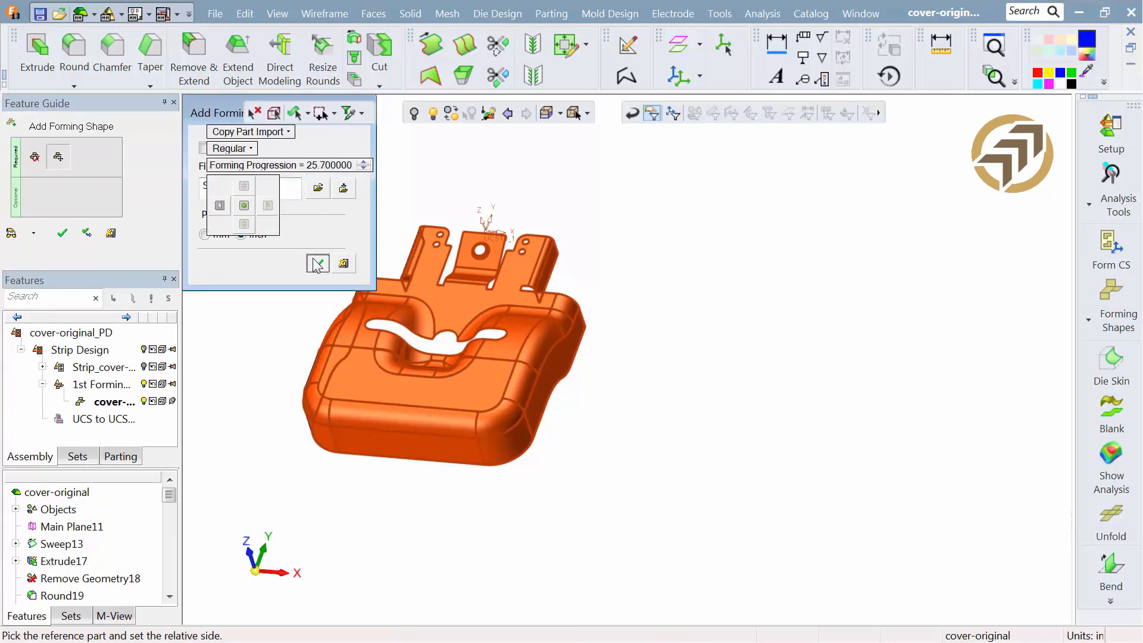
Step: Place the SKIN forming part beside the original cover as a regular copy with a forming progression of 30
{"action": "left_click", "coordinate": [306, 171]}
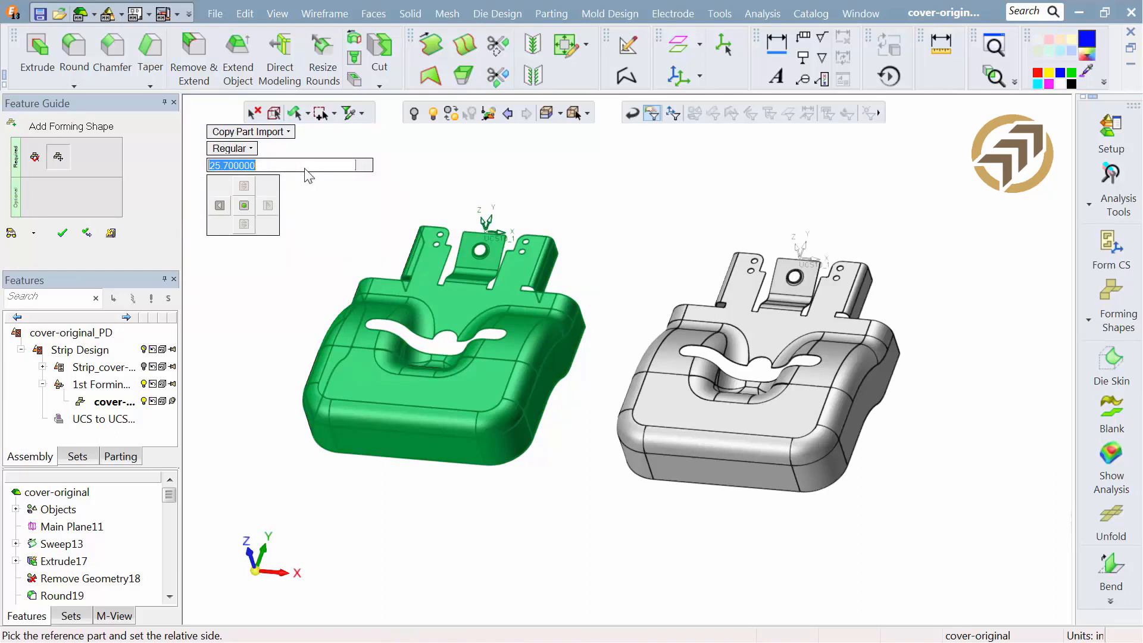
{"action": "type", "text": "30"}
{"action": "key", "text": "Return"}
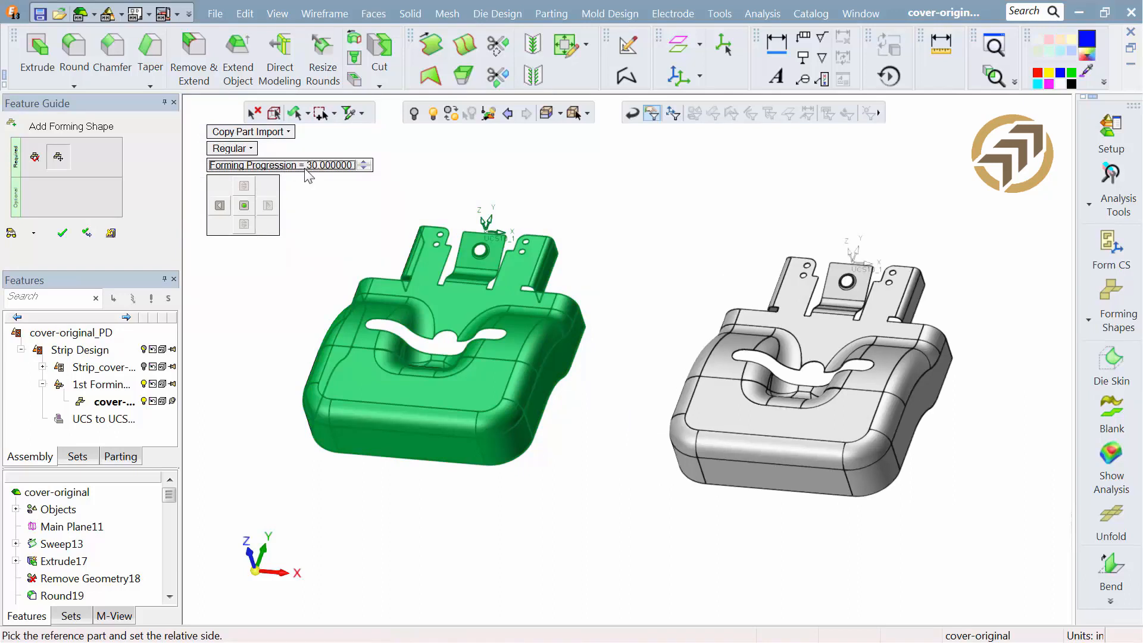
{"action": "left_click", "coordinate": [233, 149]}
{"action": "left_click", "coordinate": [348, 209]}
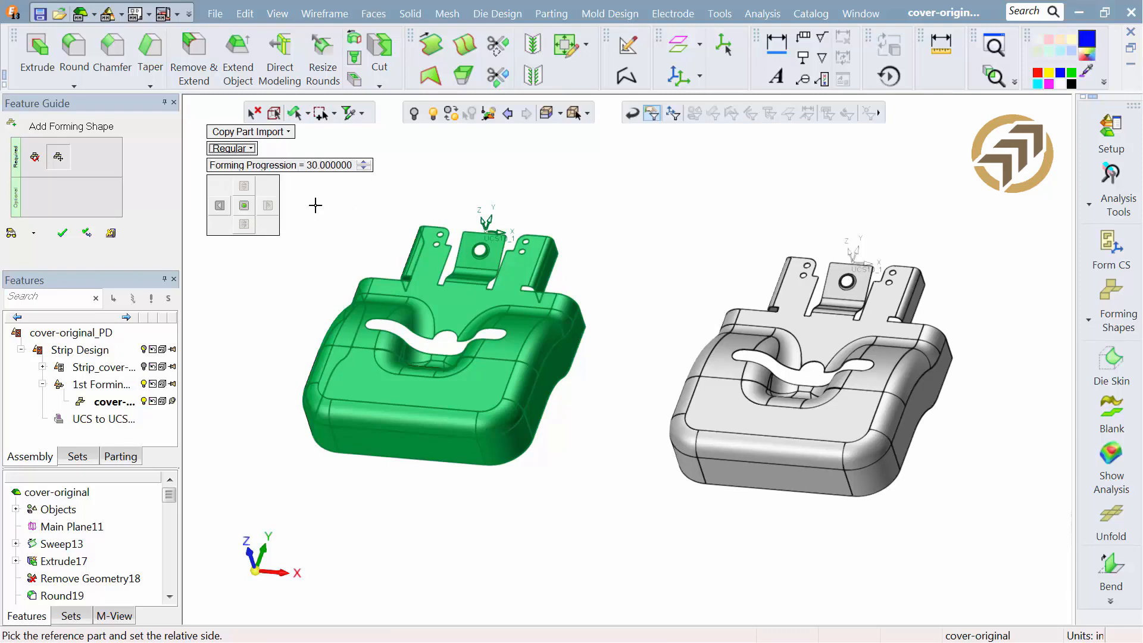
{"action": "left_click", "coordinate": [62, 233]}
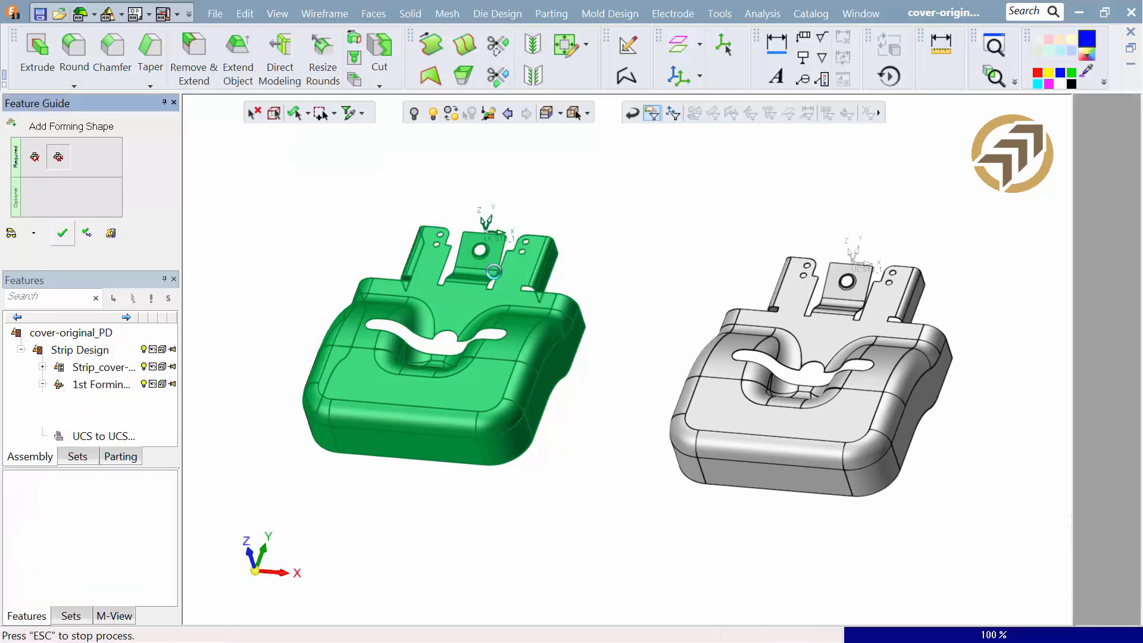
Step: Create a die skin from the smoothly connected underside faces of the SKIN part and update the setup thickness to match it
{"action": "middle_click_drag", "start_coordinate": [679, 319], "coordinate": [496, 300]}
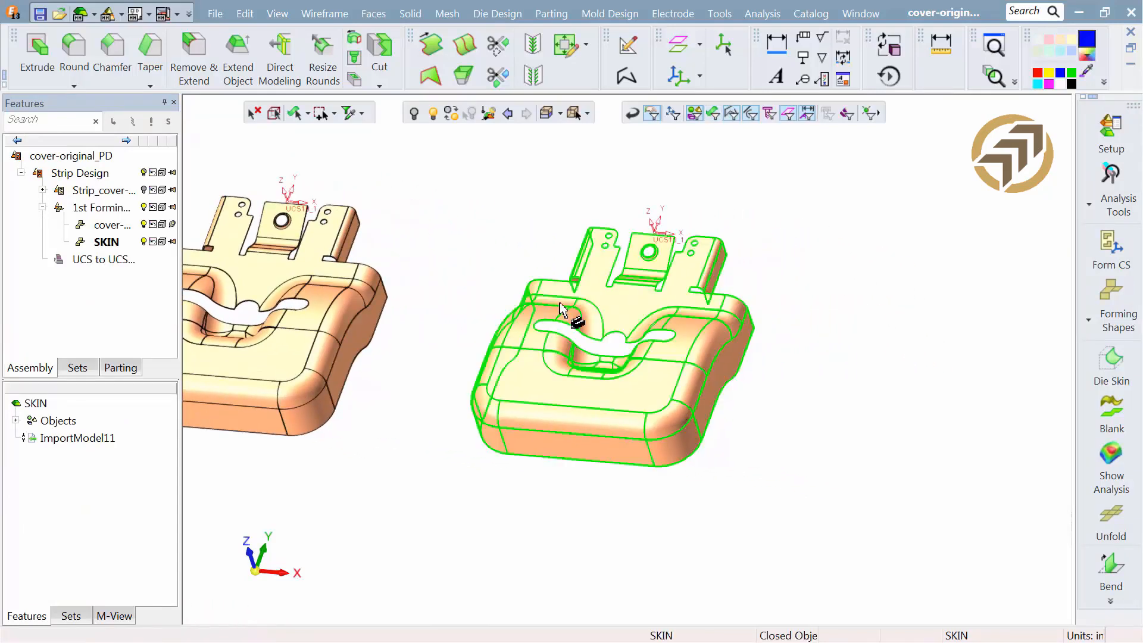
{"action": "left_click", "coordinate": [1101, 373]}
{"action": "middle_click_drag", "start_coordinate": [726, 378], "coordinate": [669, 328]}
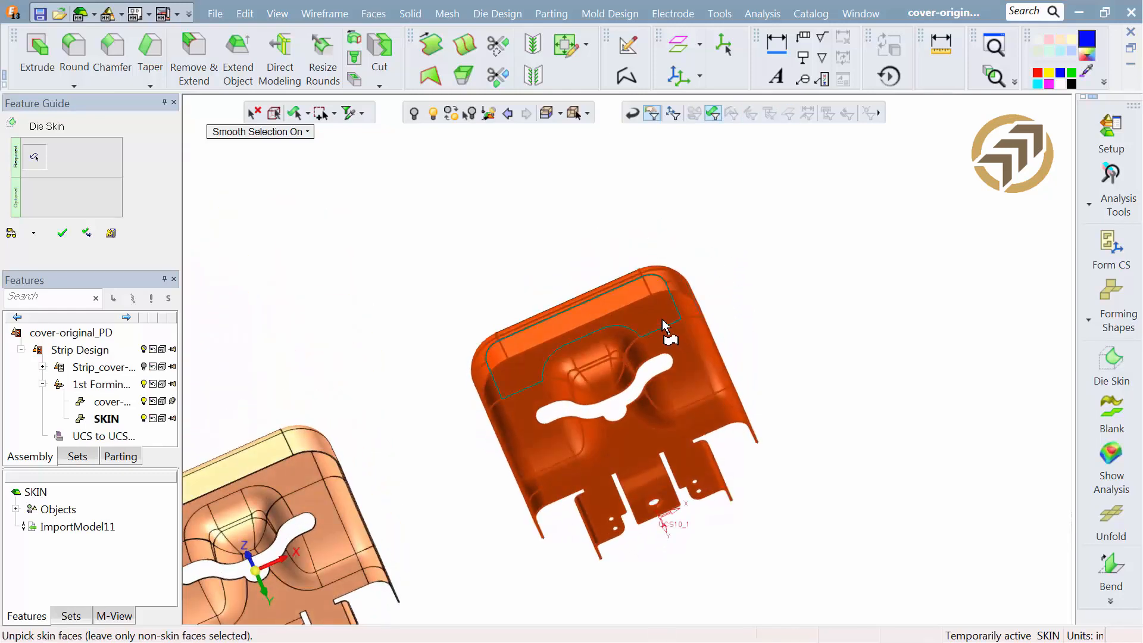
{"action": "left_click", "coordinate": [670, 329]}
{"action": "middle_click_drag", "start_coordinate": [586, 273], "coordinate": [587, 446]}
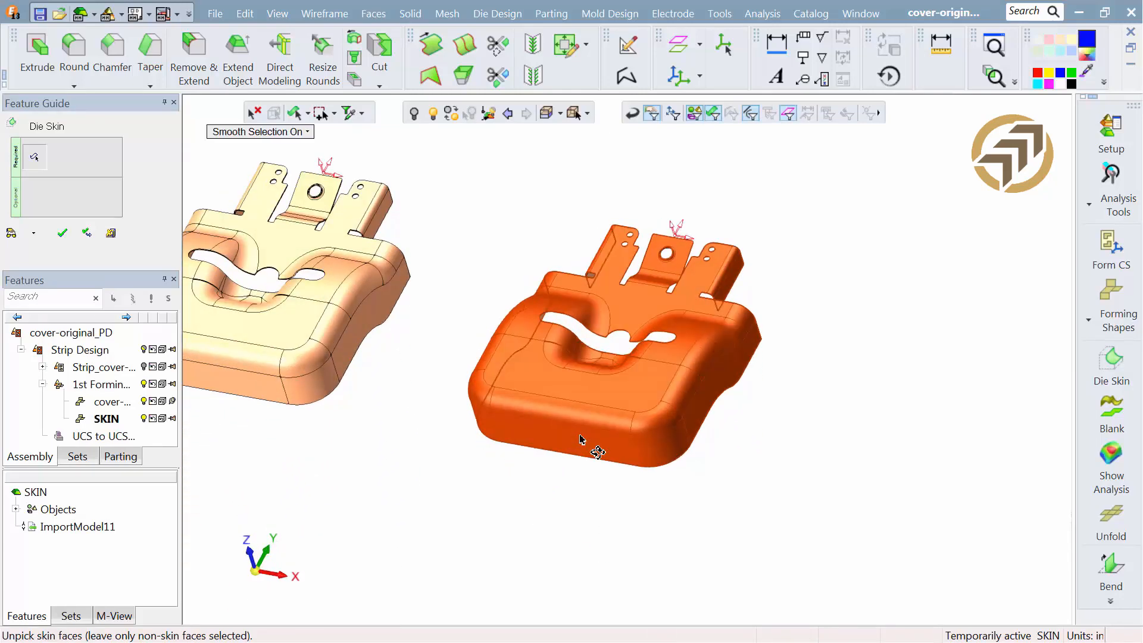
{"action": "left_click", "coordinate": [59, 242]}
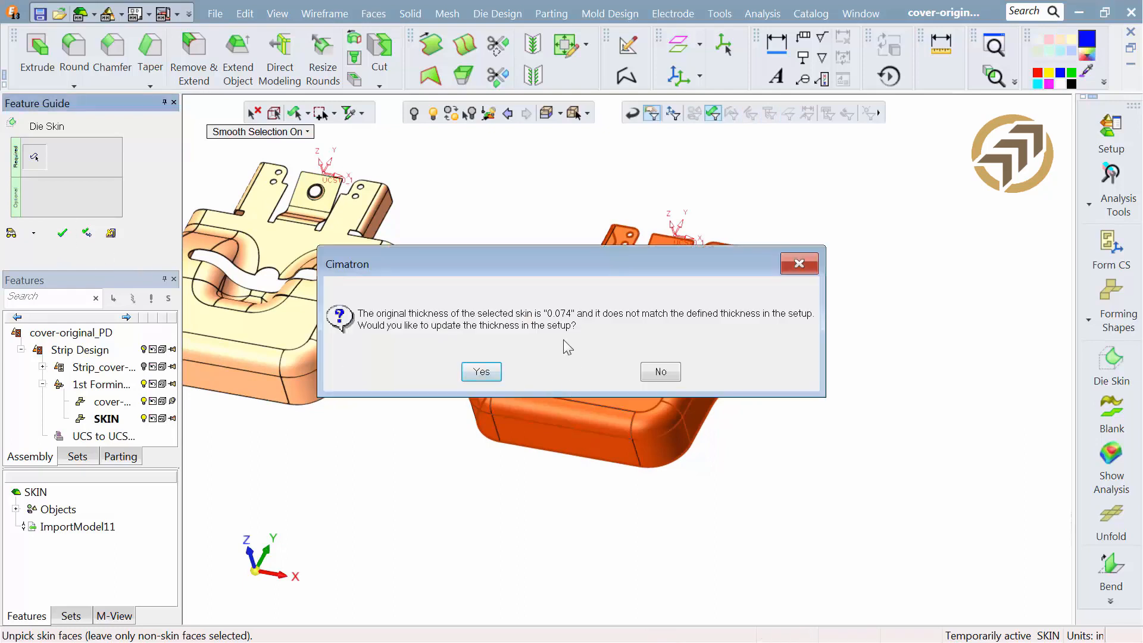
{"action": "left_click", "coordinate": [483, 379]}
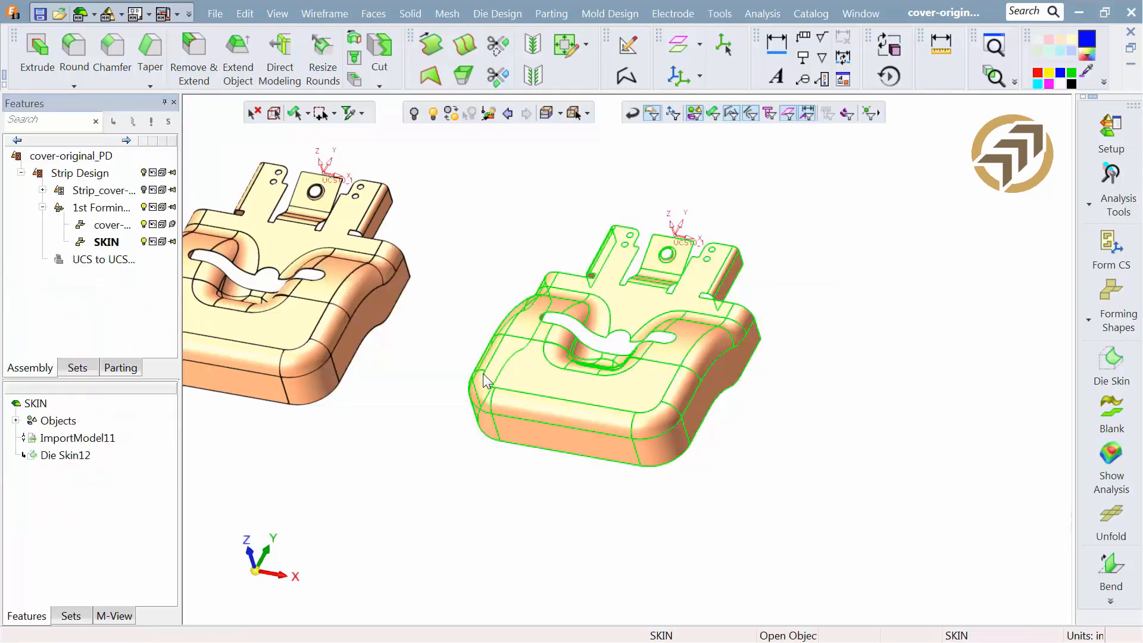
Step: In the setup's strip layout parameters, set the material to HSLA 350 and include punch faces
{"action": "left_click", "coordinate": [1102, 150]}
{"action": "left_click", "coordinate": [107, 545]}
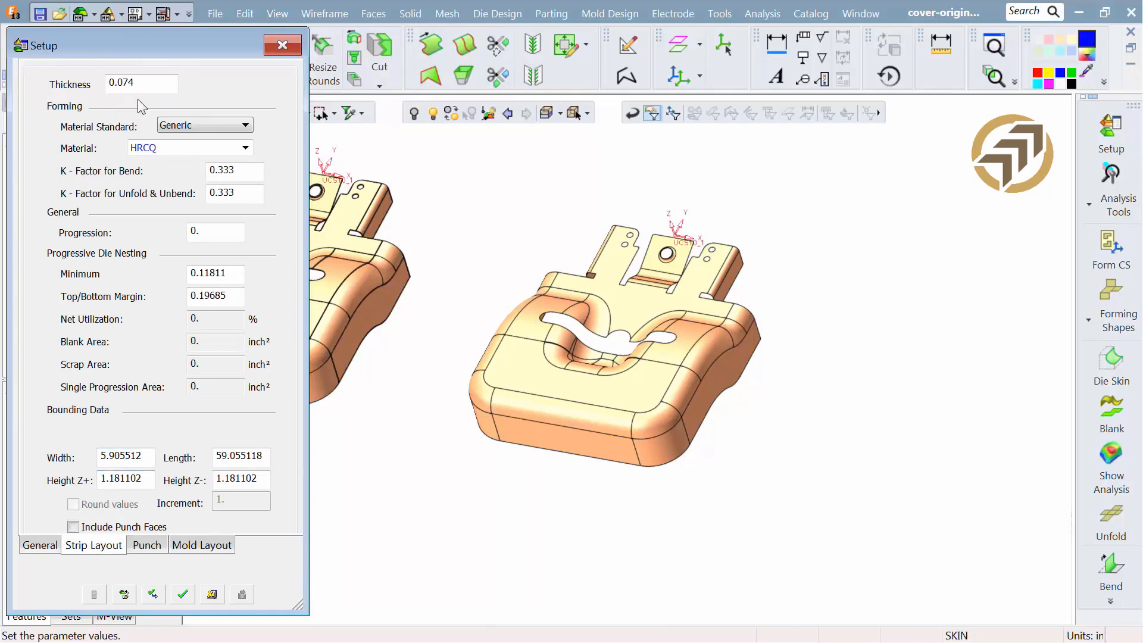
{"action": "left_click", "coordinate": [245, 151]}
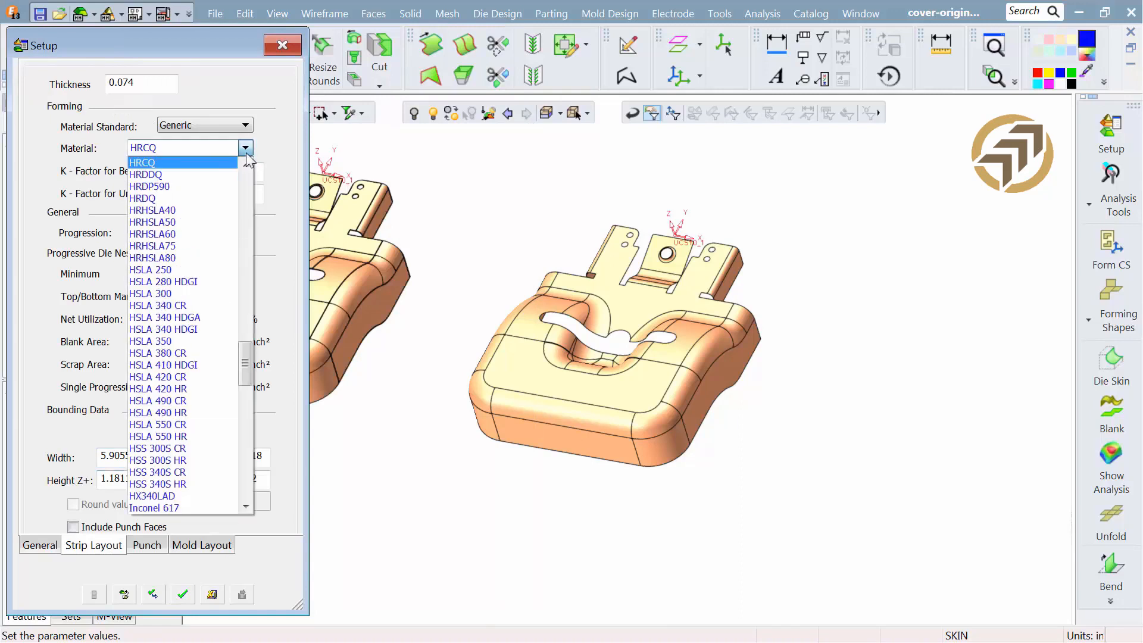
{"action": "mouse_move", "coordinate": [245, 362]}
{"action": "left_mouse_down"}
{"action": "mouse_move", "coordinate": [249, 322]}
{"action": "mouse_move", "coordinate": [248, 384]}
{"action": "mouse_move", "coordinate": [250, 220]}
{"action": "mouse_move", "coordinate": [244, 355]}
{"action": "left_mouse_up"}
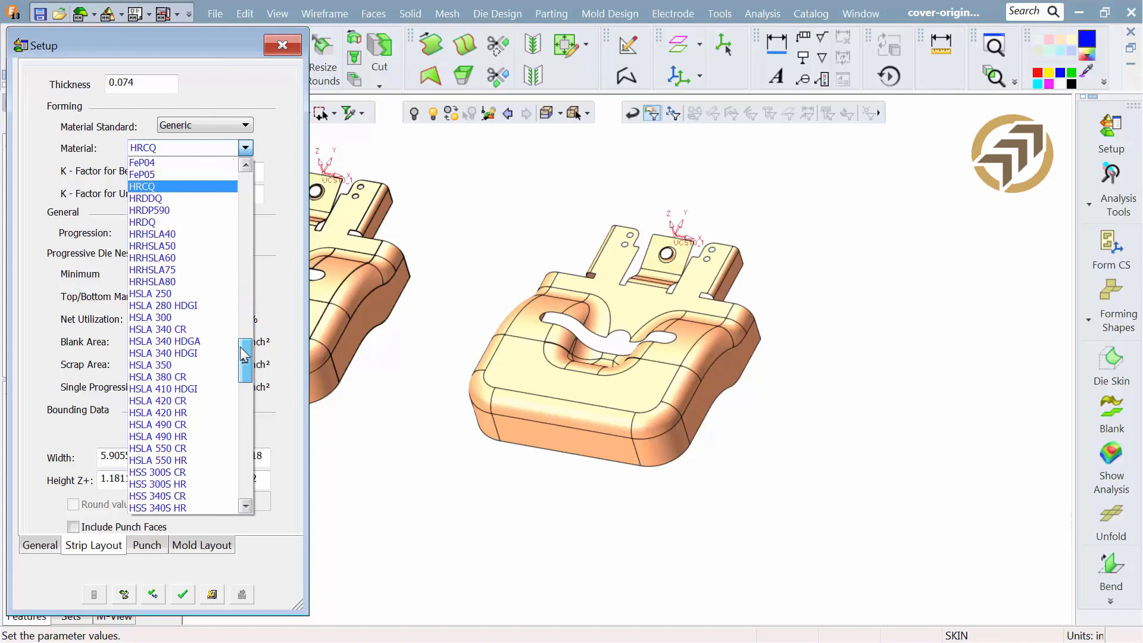
{"action": "left_click", "coordinate": [179, 365]}
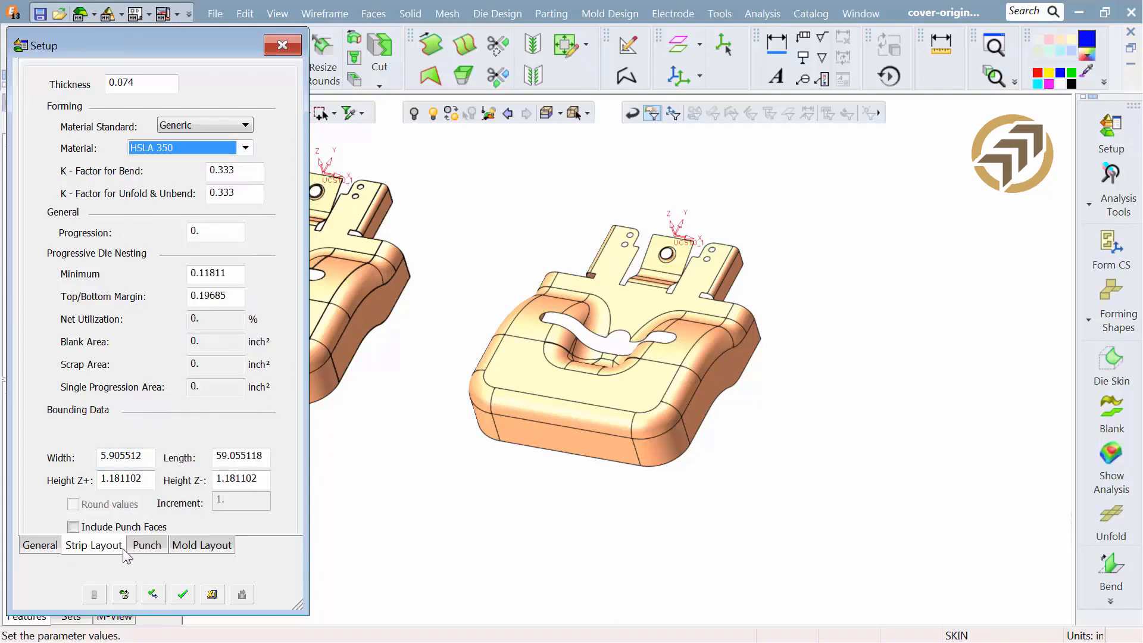
{"action": "left_click", "coordinate": [122, 530]}
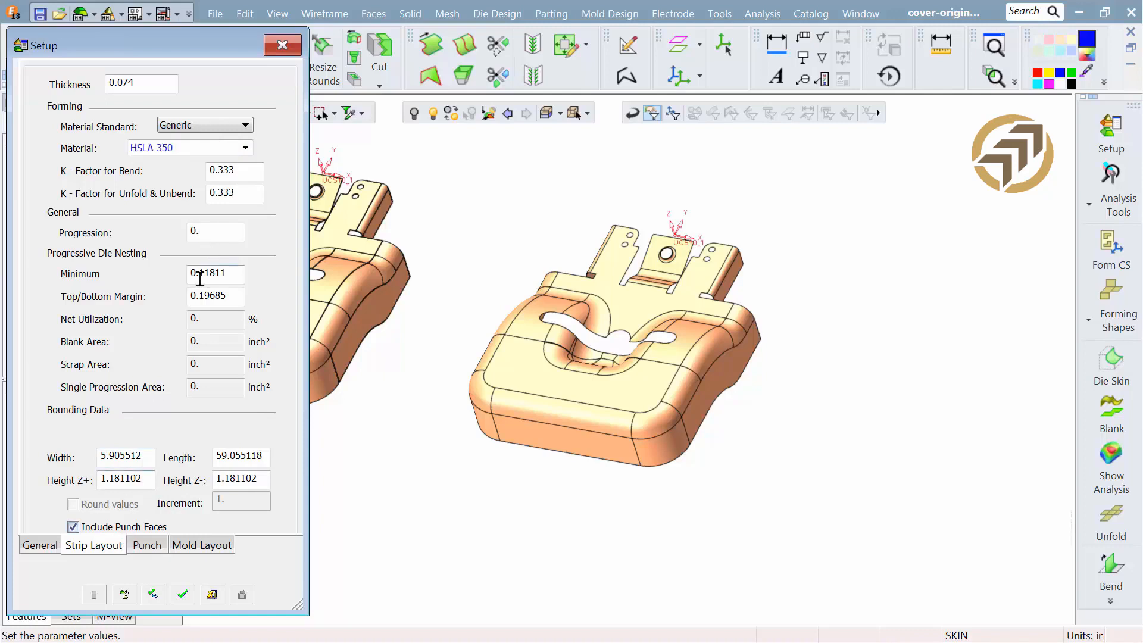
Step: Show the reference picture for the setup's punch parameters and set the through depth to 0.25
{"action": "left_click", "coordinate": [149, 545]}
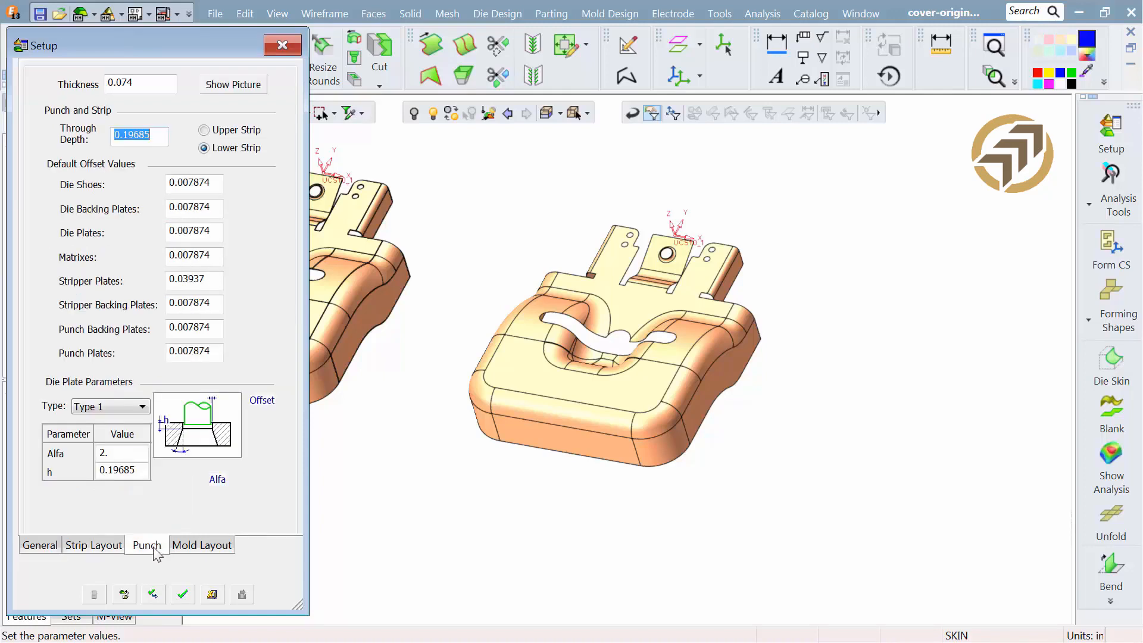
{"action": "left_click", "coordinate": [232, 85]}
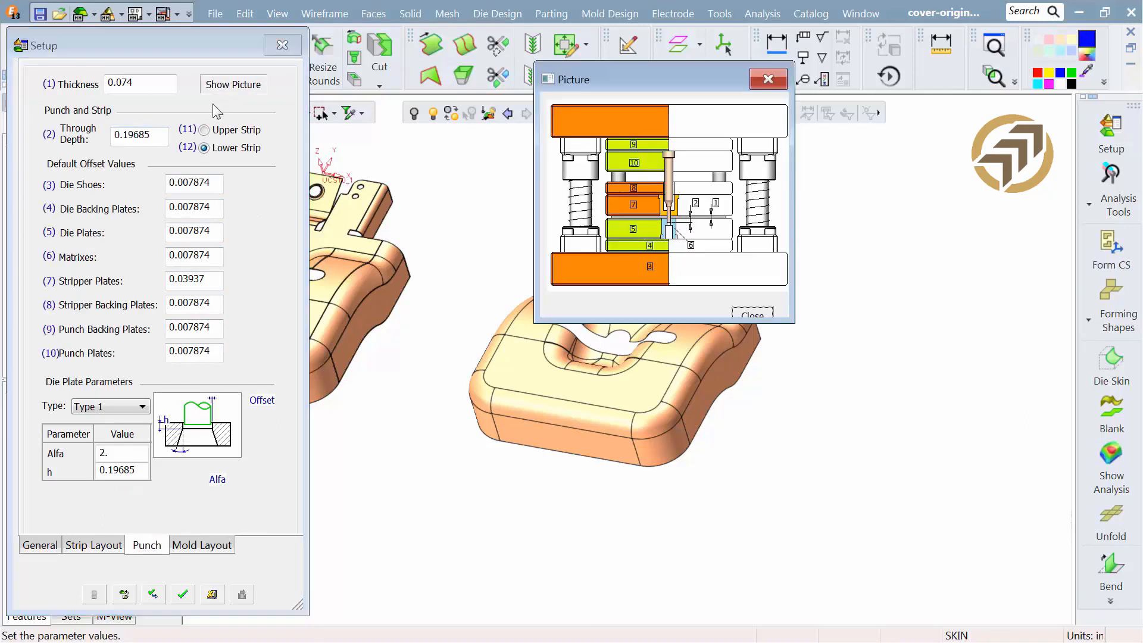
{"action": "left_click", "coordinate": [166, 137]}
{"action": "type", "text": ".25"}
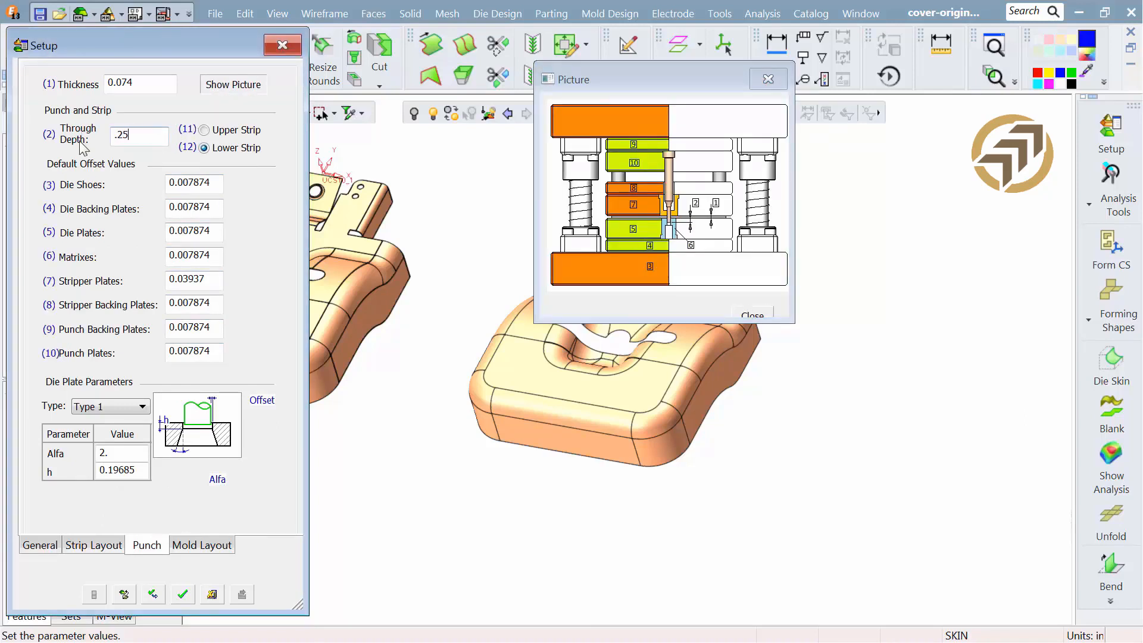
Step: Set the default offsets to 0.06 for die shoes, 0.03 for die backing plates, and 0.008 for die plates and matrixes
{"action": "left_click", "coordinate": [216, 182]}
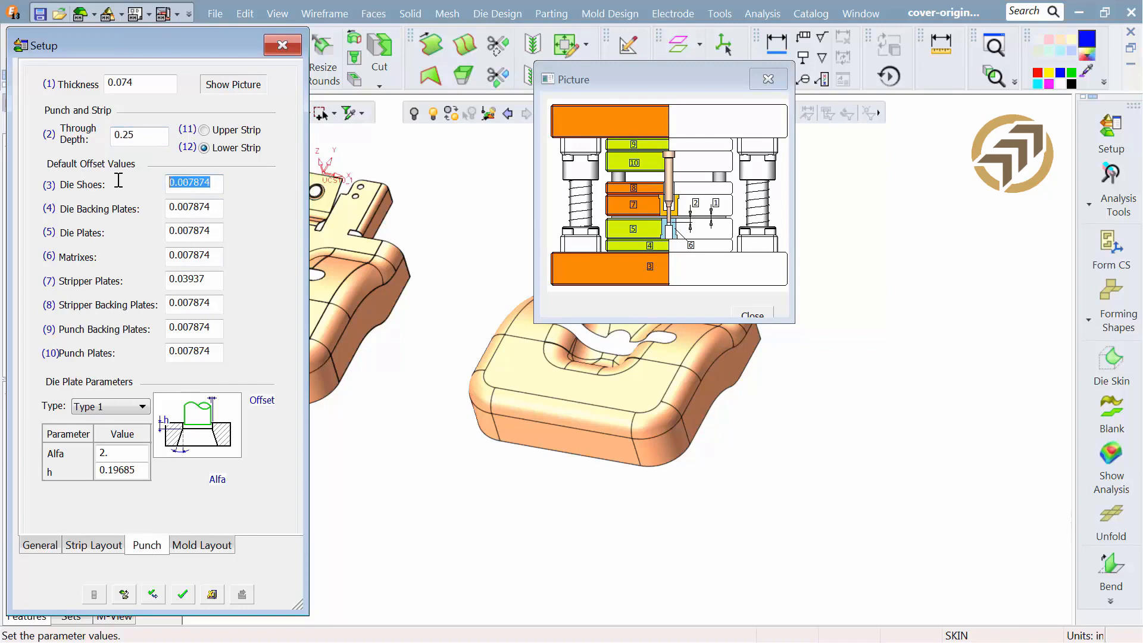
{"action": "type", "text": ".0"}
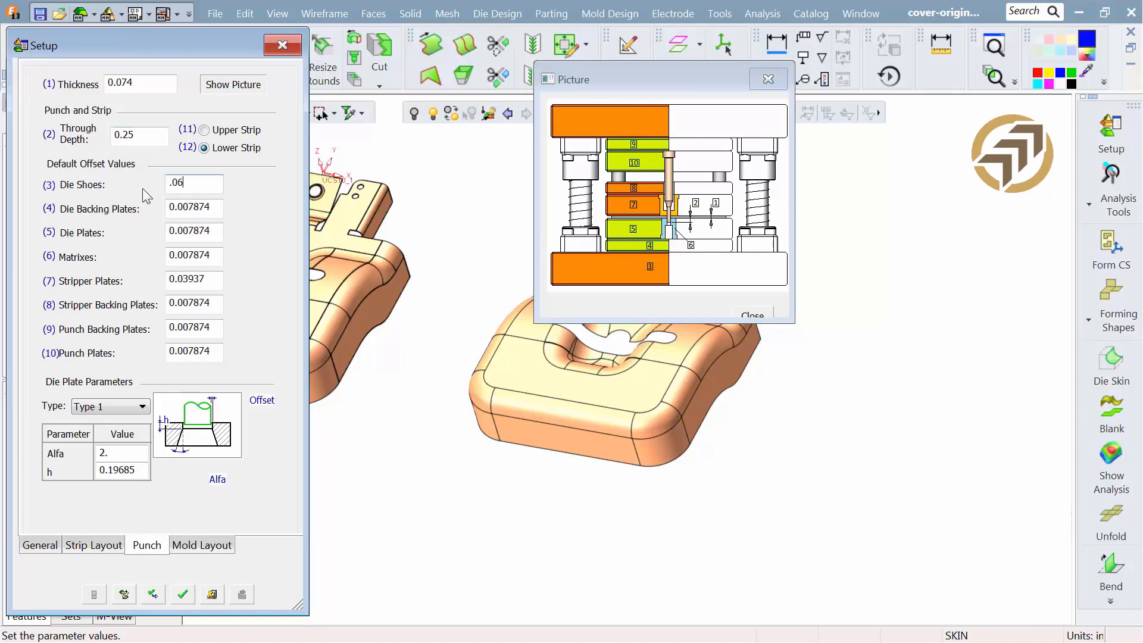
{"action": "type", "text": "6"}
{"action": "left_click", "coordinate": [216, 206]}
{"action": "type", "text": ".03"}
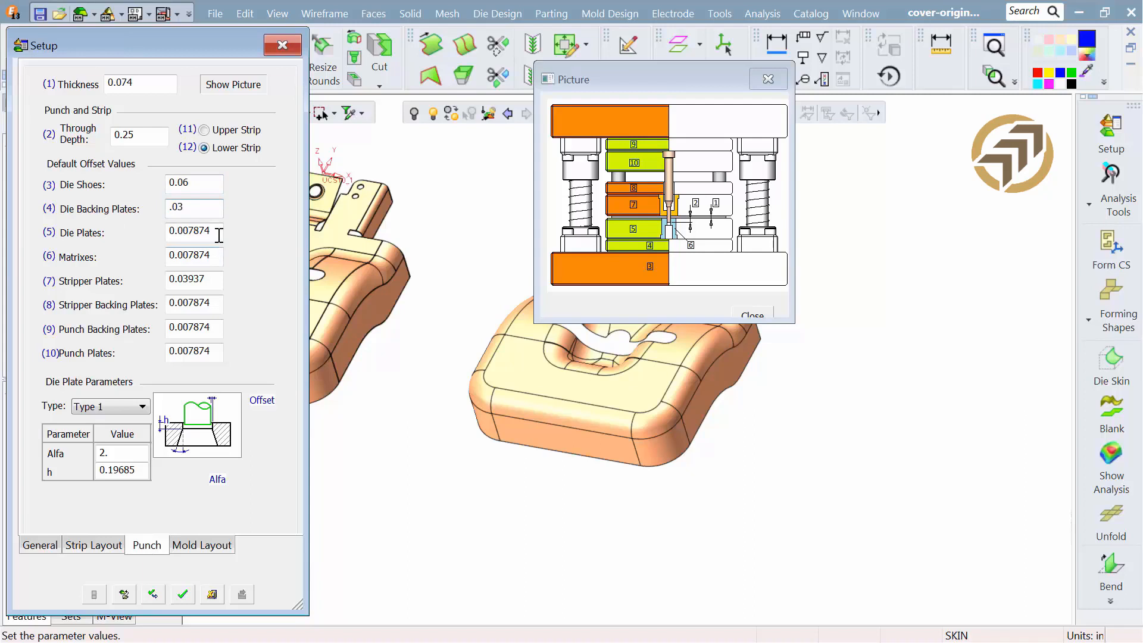
{"action": "left_click", "coordinate": [219, 236]}
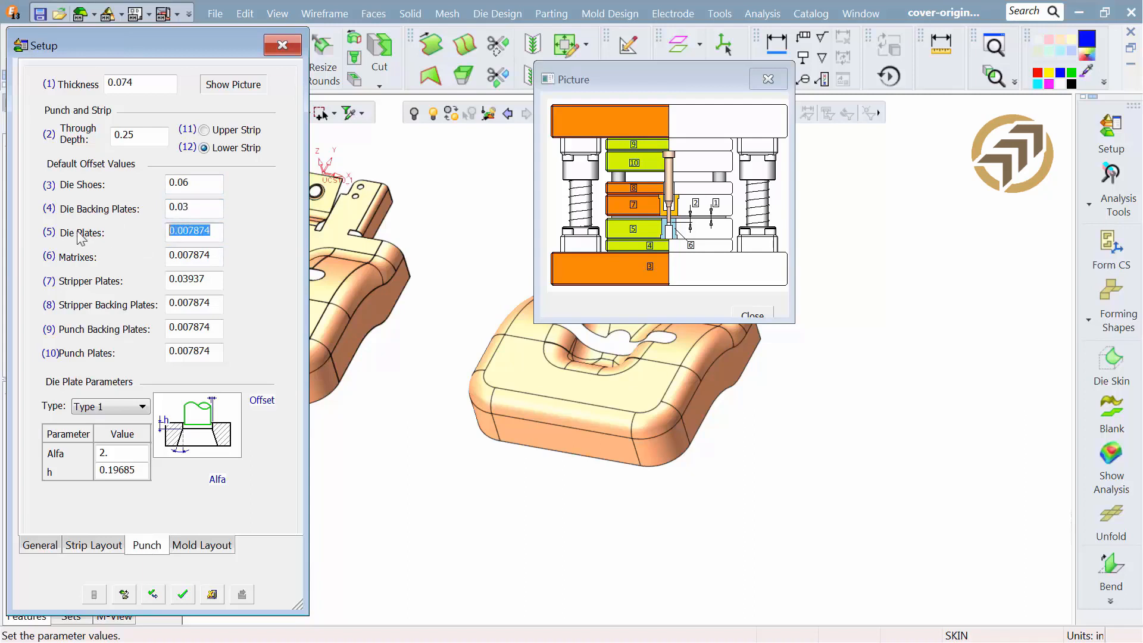
{"action": "type", "text": ".00"}
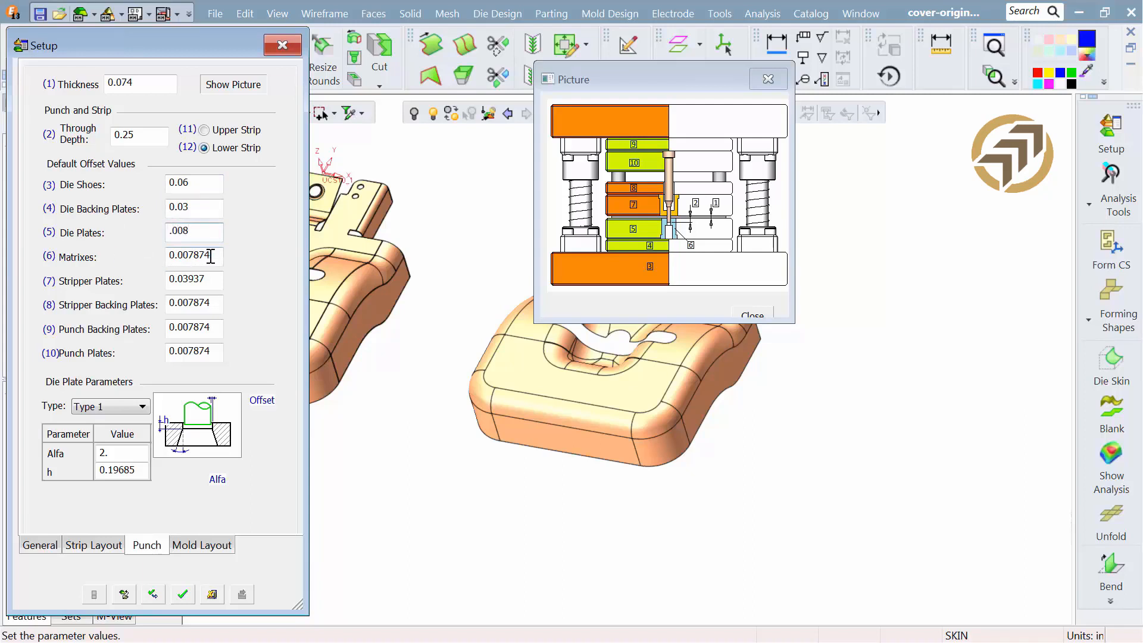
{"action": "left_click_drag", "start_coordinate": [211, 257], "coordinate": [94, 268]}
{"action": "type", "text": ".008"}
Step: Set the default offsets to 0.03 for stripper plates and stripper backing plates, and 0 for punch backing plates
{"action": "left_click_drag", "start_coordinate": [214, 280], "coordinate": [81, 301]}
{"action": "type", "text": ".0"}
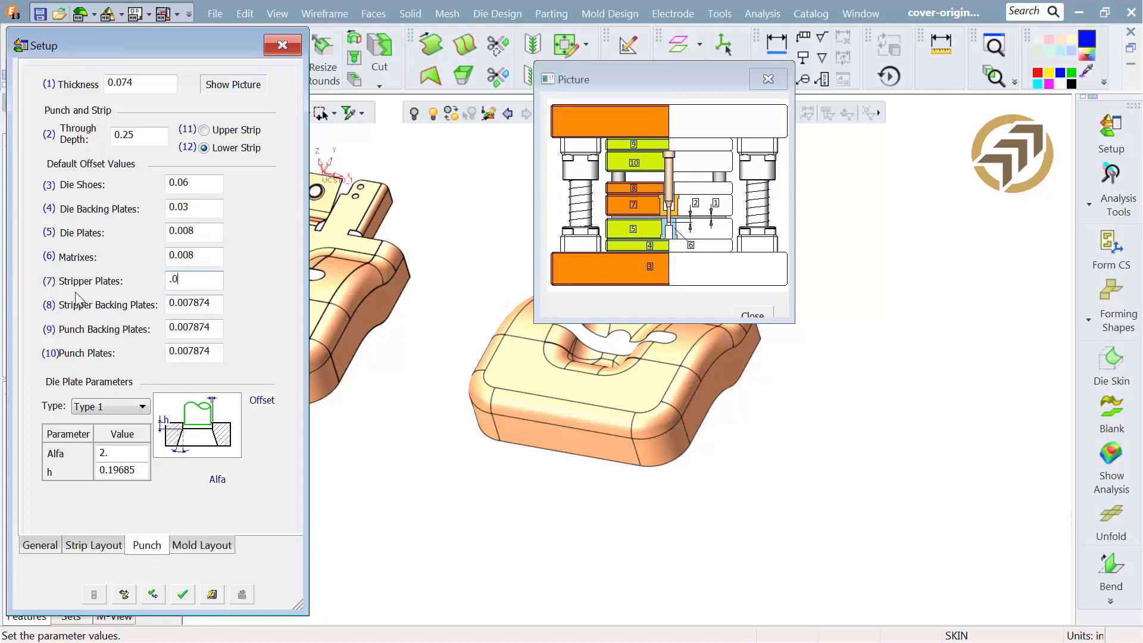
{"action": "left_click_drag", "start_coordinate": [219, 305], "coordinate": [83, 317]}
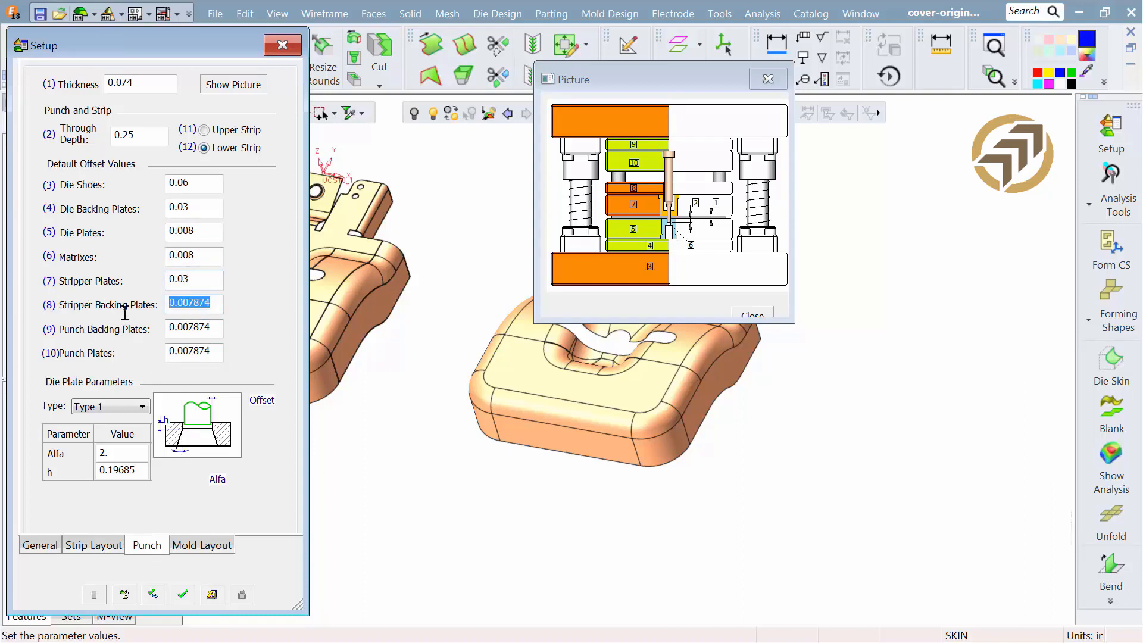
{"action": "type", "text": ".03"}
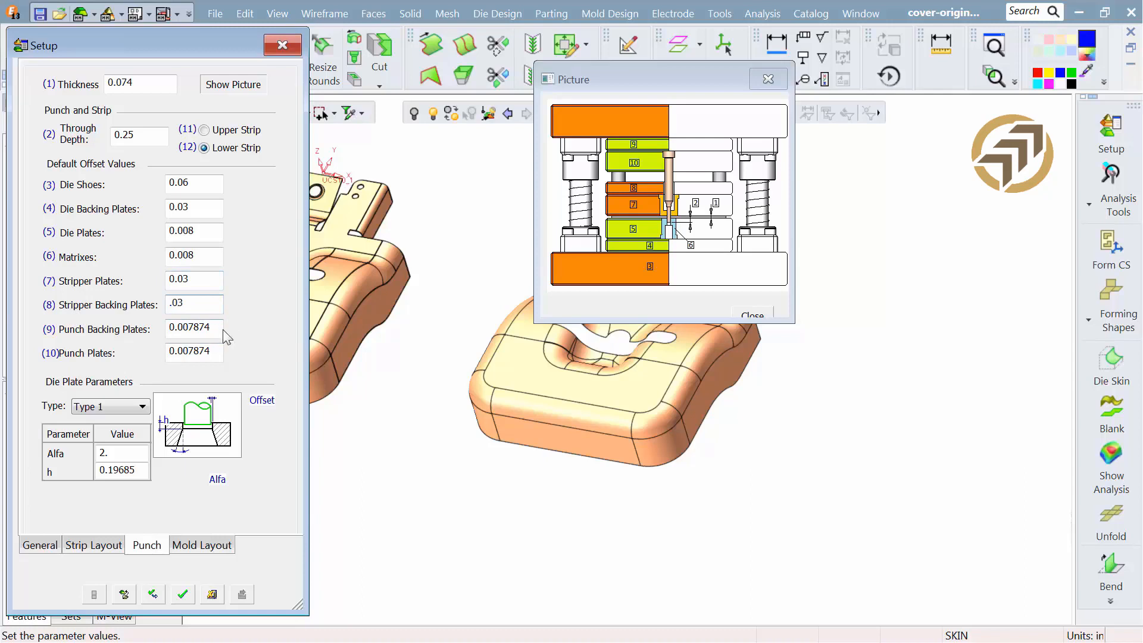
{"action": "left_click_drag", "start_coordinate": [217, 326], "coordinate": [115, 331]}
{"action": "type", "text": "0."}
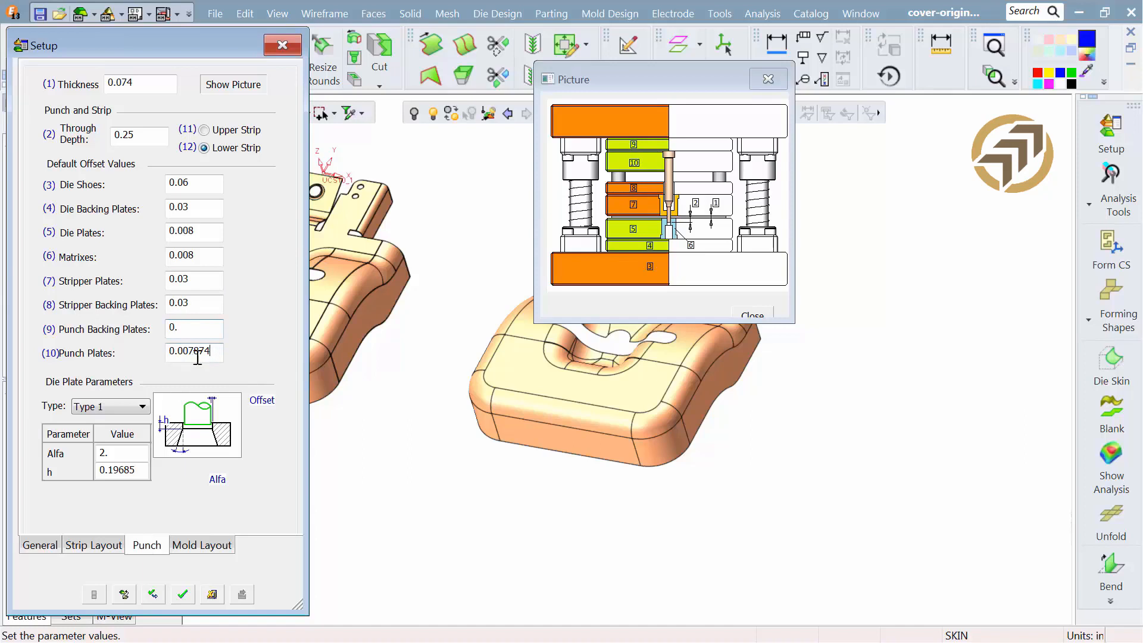
Step: Set the default offset for punch plates to 0.001 in the setup's punch parameters
{"action": "left_click_drag", "start_coordinate": [199, 350], "coordinate": [128, 357]}
{"action": "type", "text": "."}
Step: Look through die plate parameter Types 2, 3 and 4 and return to Type 1
{"action": "left_click", "coordinate": [125, 407]}
{"action": "left_click", "coordinate": [110, 427]}
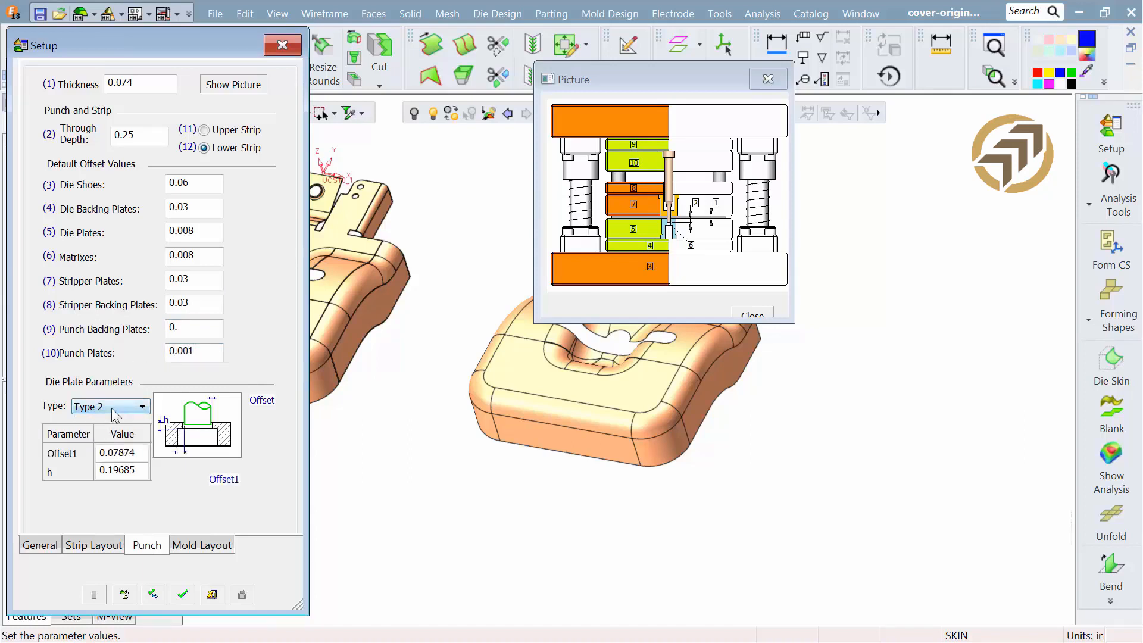
{"action": "left_click", "coordinate": [119, 444]}
{"action": "left_click", "coordinate": [125, 407]}
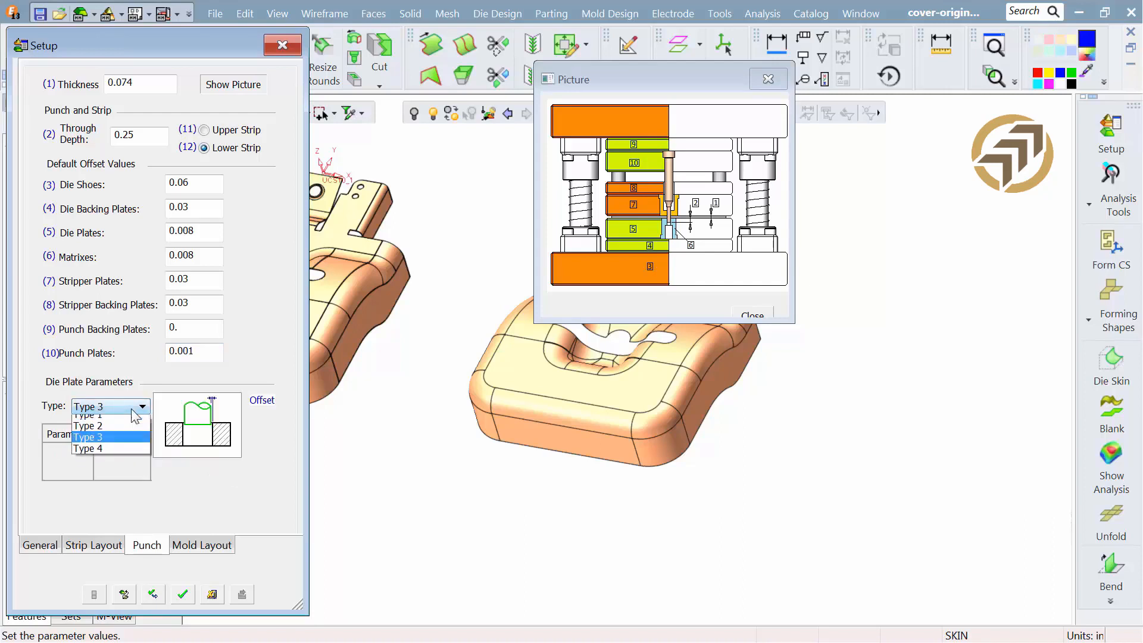
{"action": "left_click", "coordinate": [130, 451]}
{"action": "left_click", "coordinate": [108, 408]}
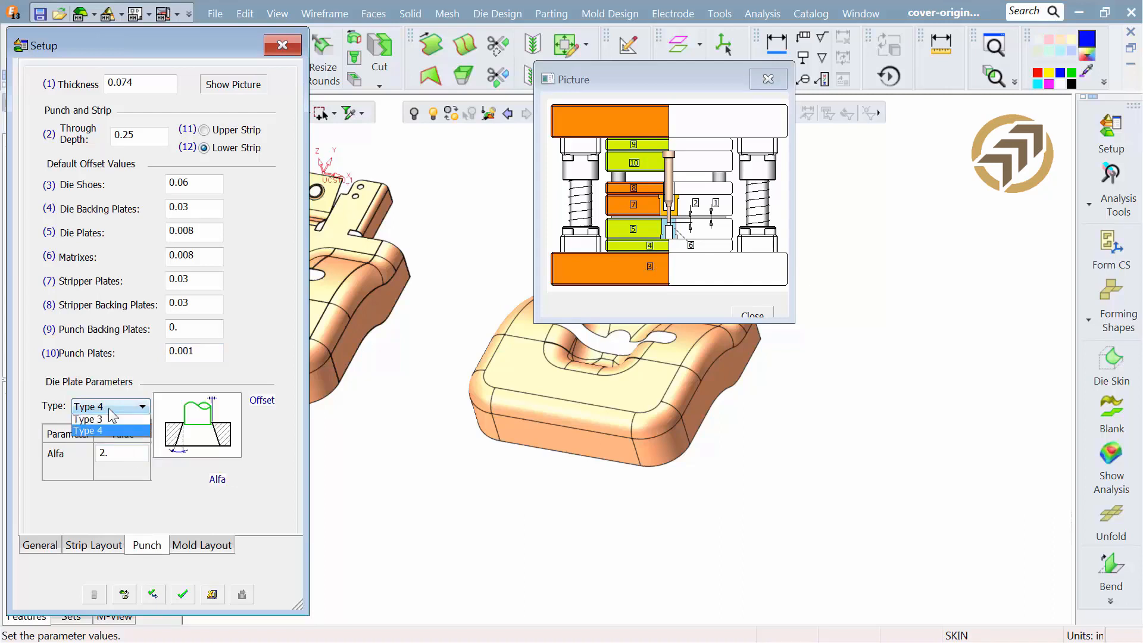
{"action": "left_click", "coordinate": [100, 421]}
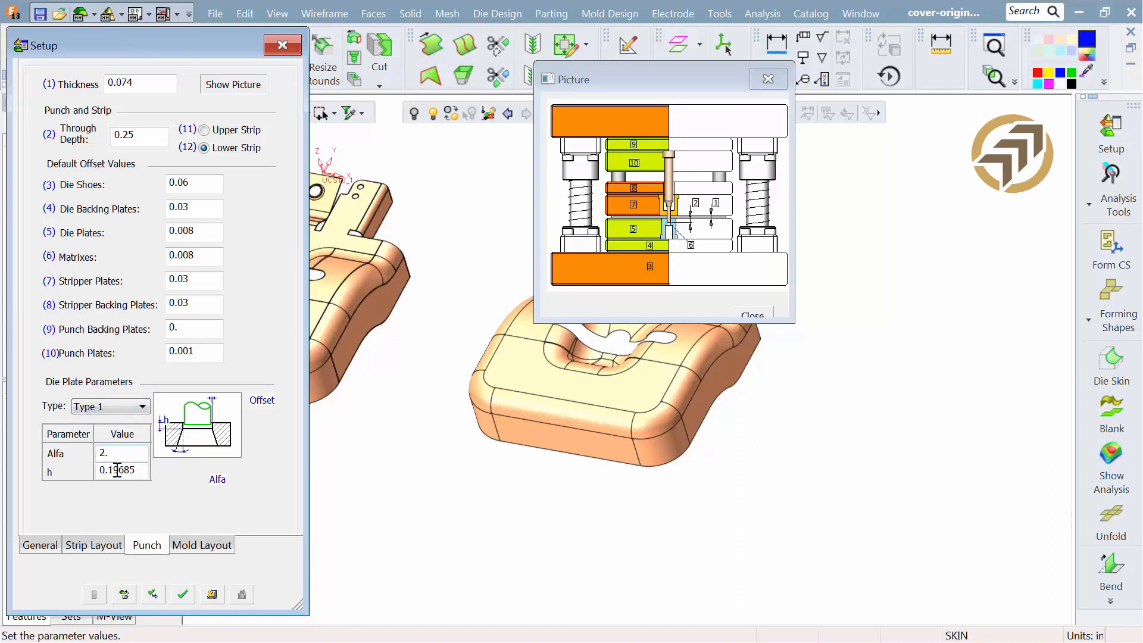
Step: Set the Type 1 die plate parameter h to 0.25 and apply the setup
{"action": "left_click_drag", "start_coordinate": [142, 469], "coordinate": [52, 468]}
{"action": "type", "text": ".25"}
{"action": "left_click", "coordinate": [119, 456]}
{"action": "left_click", "coordinate": [173, 597]}
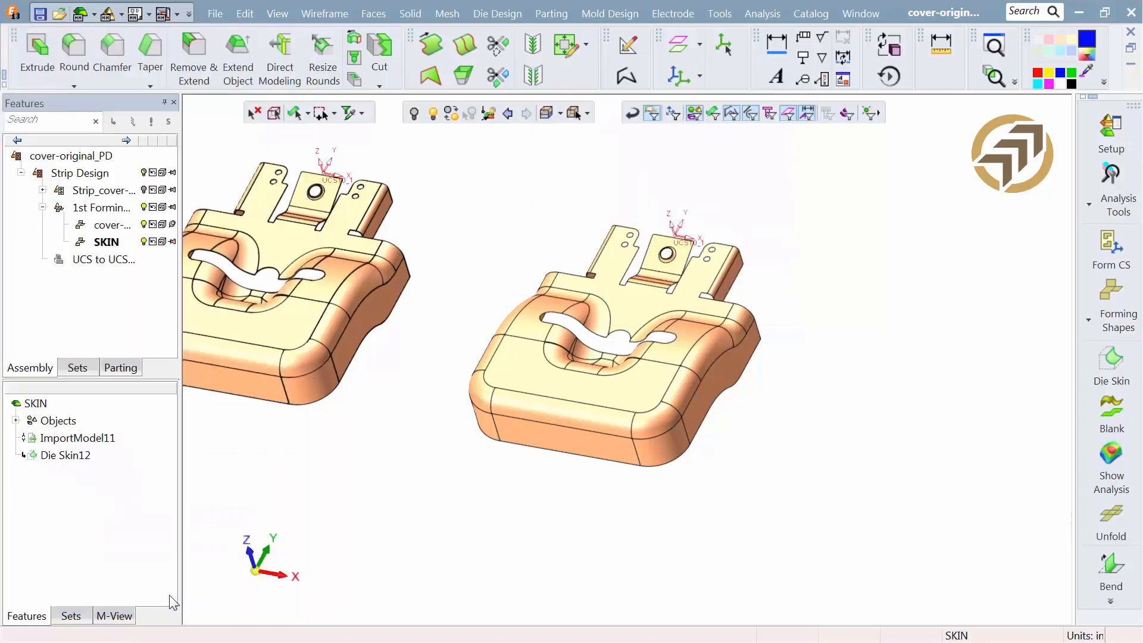
Step: Add a forming shape from the SKIN part as a new inch part named FLANGE, with the default progression
{"action": "middle_click_drag", "start_coordinate": [827, 443], "coordinate": [615, 393]}
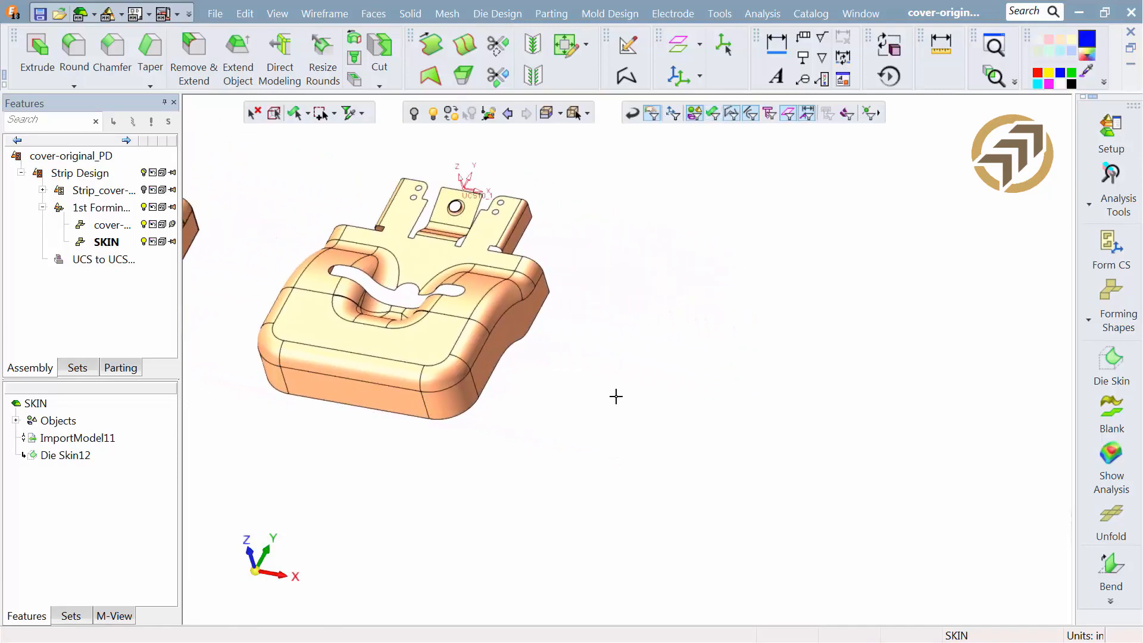
{"action": "left_click", "coordinate": [1098, 302]}
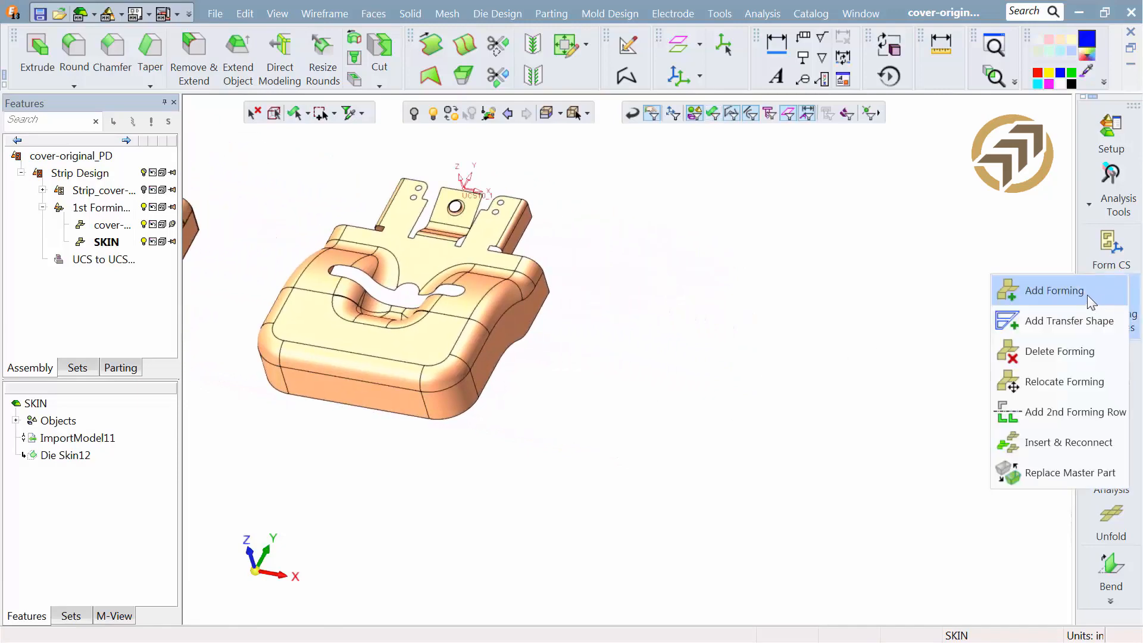
{"action": "left_click", "coordinate": [1086, 295]}
{"action": "left_click", "coordinate": [494, 298]}
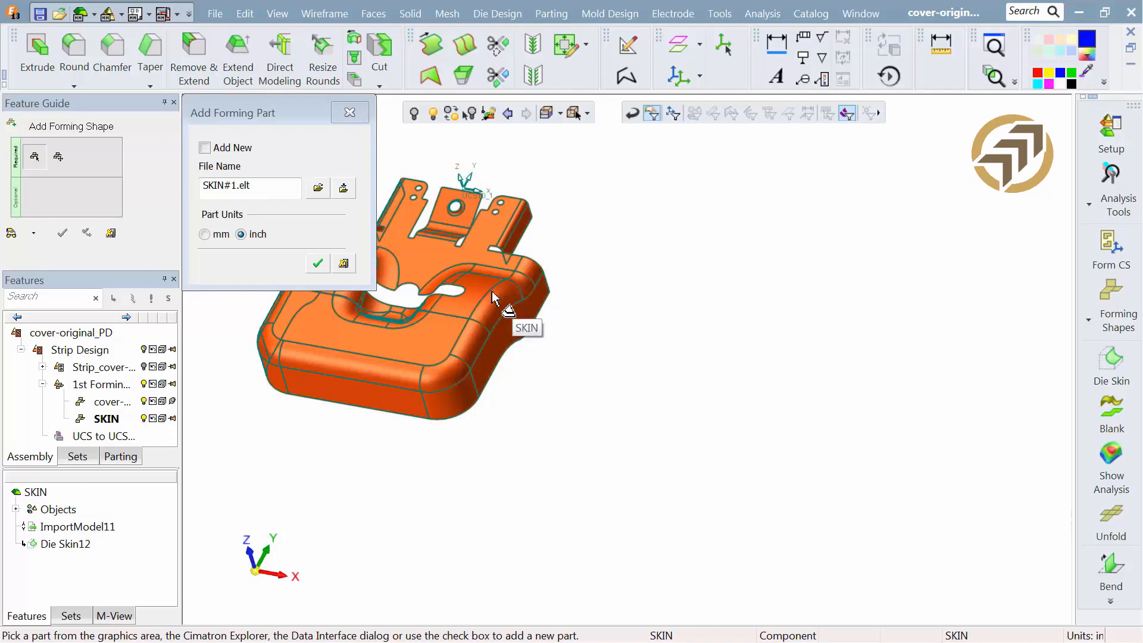
{"action": "double_click", "coordinate": [280, 188]}
{"action": "type", "text": "FLANGE"}
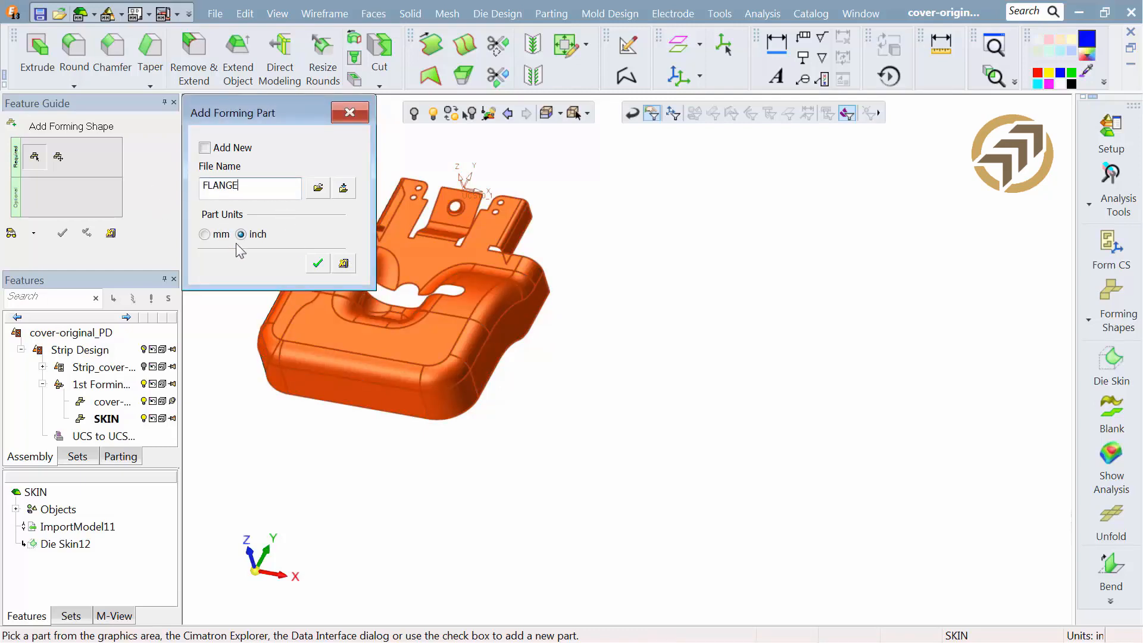
{"action": "left_click", "coordinate": [318, 265]}
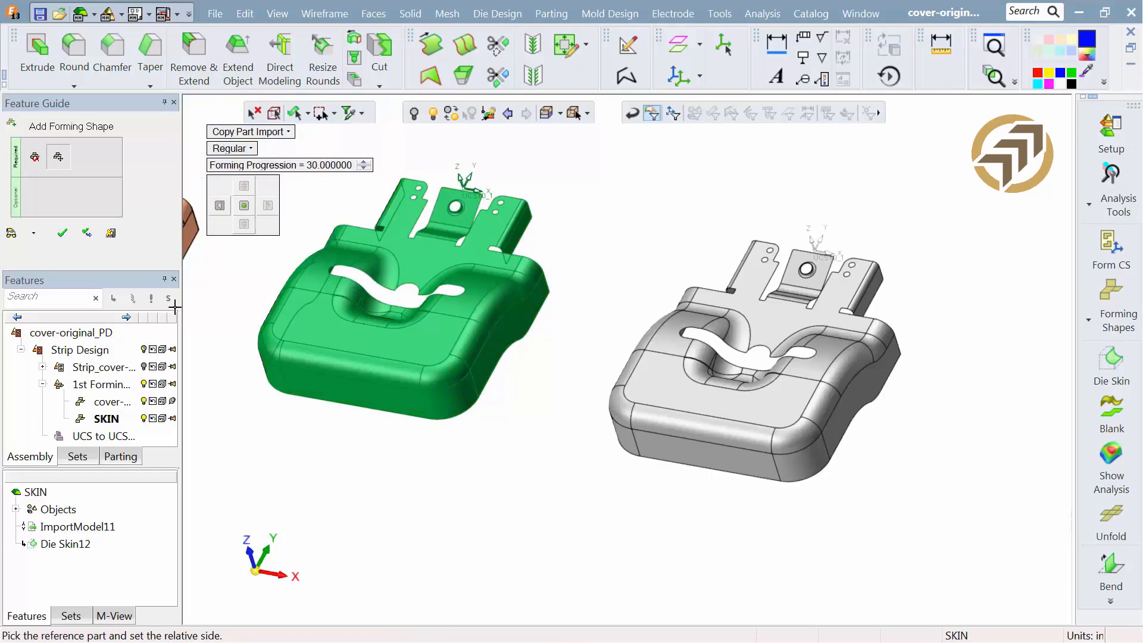
{"action": "left_click", "coordinate": [62, 239]}
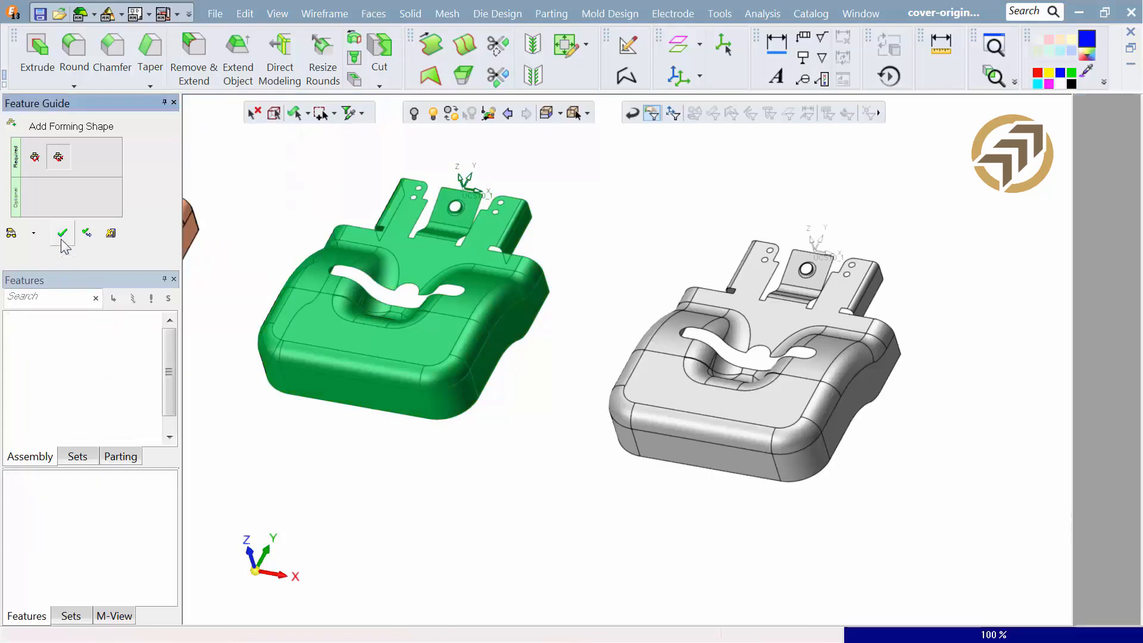
Step: Start an Extend by Draft Angle on the FLANGE part using the chain of outer rounded edge faces
{"action": "middle_click_drag", "start_coordinate": [602, 344], "coordinate": [472, 352], "text": "ctrl"}
{"action": "right_click_drag", "start_coordinate": [472, 352], "coordinate": [489, 287], "text": "ctrl"}
{"action": "left_click", "coordinate": [373, 13]}
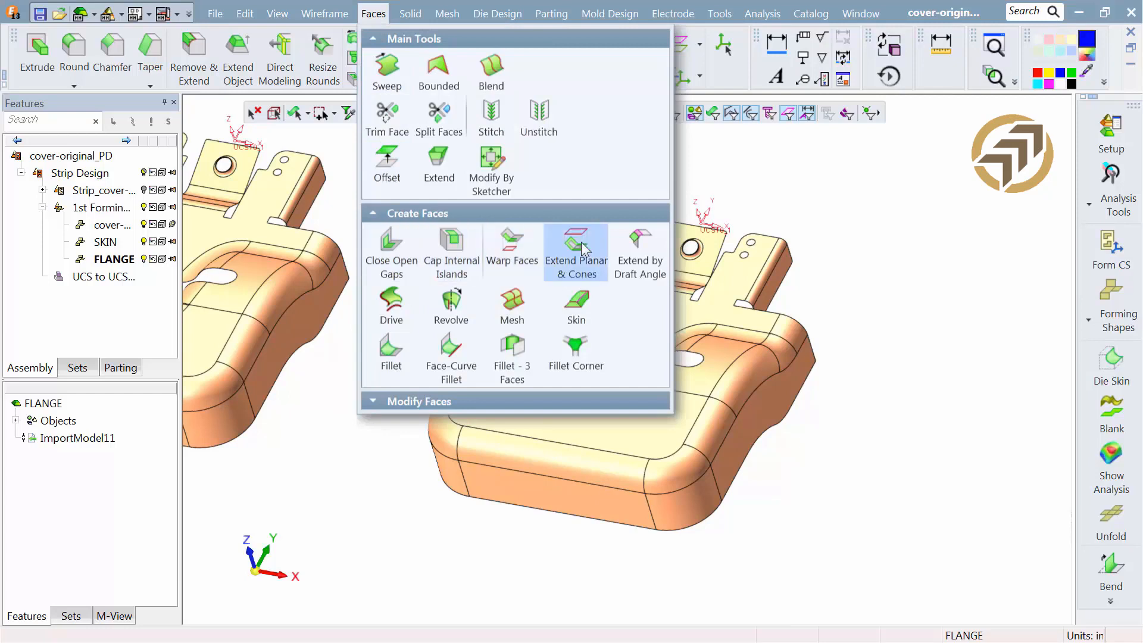
{"action": "left_click", "coordinate": [630, 241]}
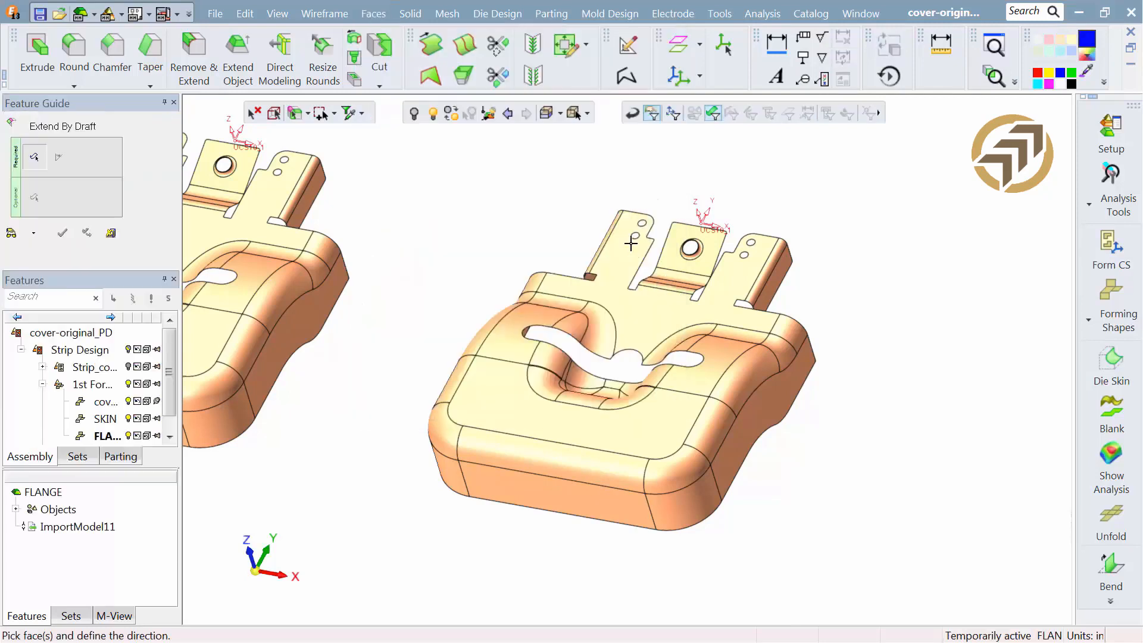
{"action": "left_click", "coordinate": [751, 366]}
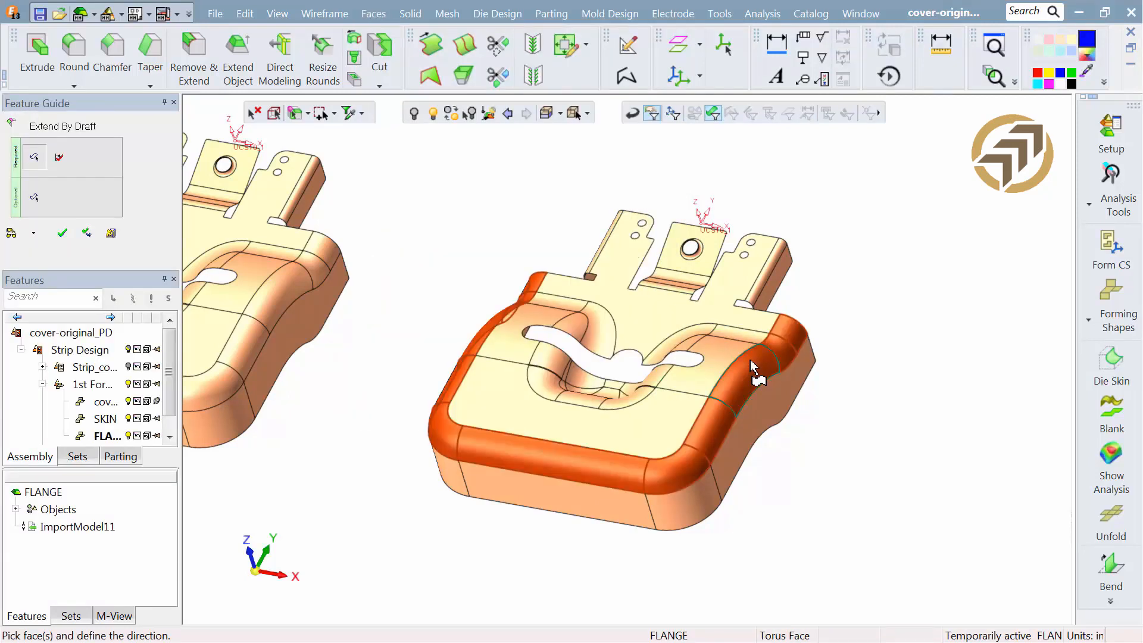
{"action": "middle_click", "coordinate": [750, 360]}
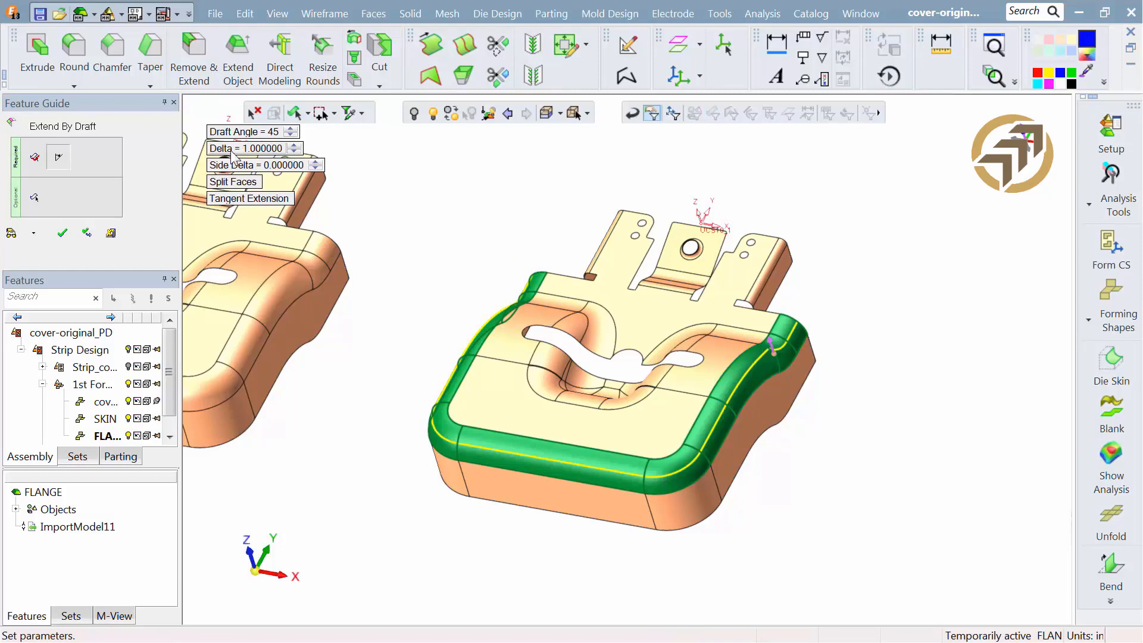
Step: Set the draft extension's delta to 5 and preview it
{"action": "left_click", "coordinate": [259, 152]}
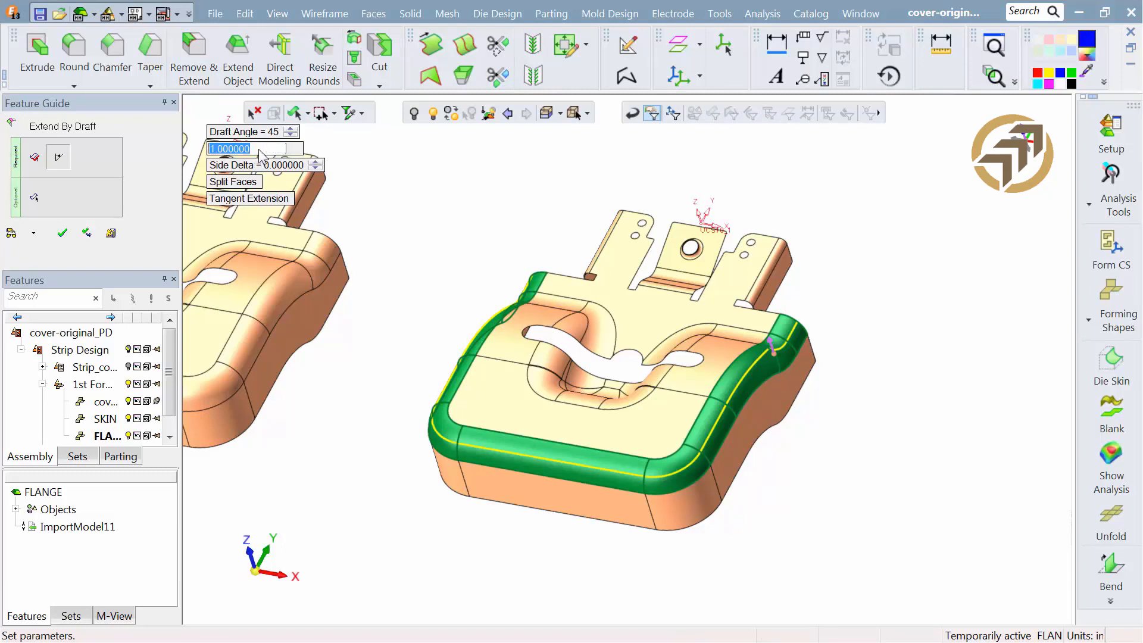
{"action": "type", "text": "5"}
{"action": "key", "text": "Return"}
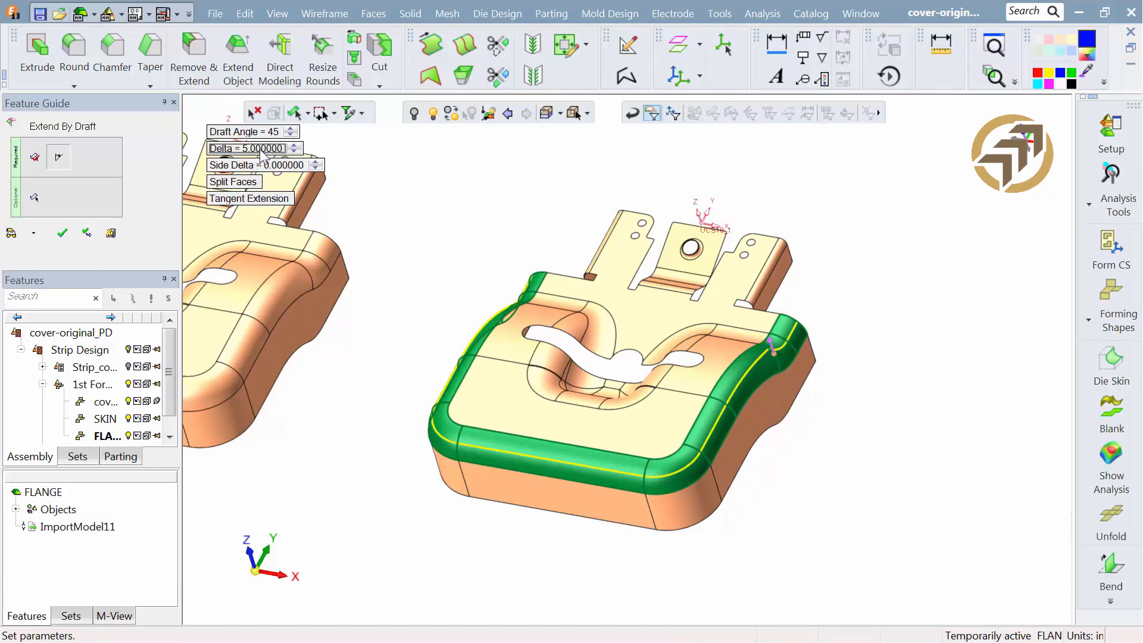
{"action": "left_click", "coordinate": [11, 234]}
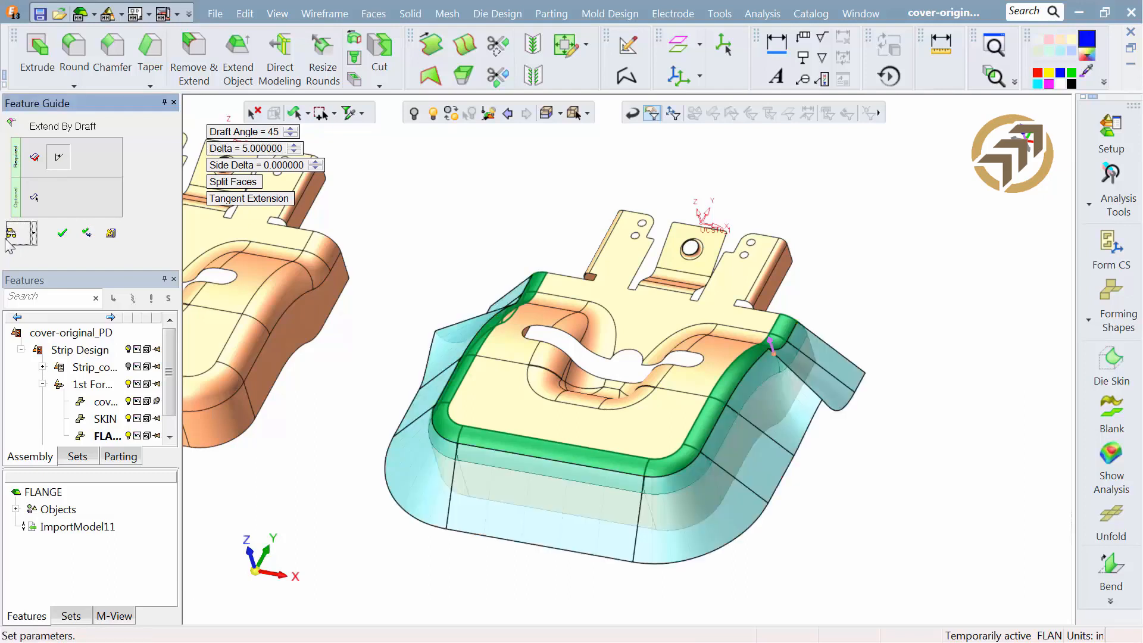
Step: Adjust the extension's optional edges by picking the curved edge faces on both sides of the part, and preview the result
{"action": "left_click", "coordinate": [34, 201]}
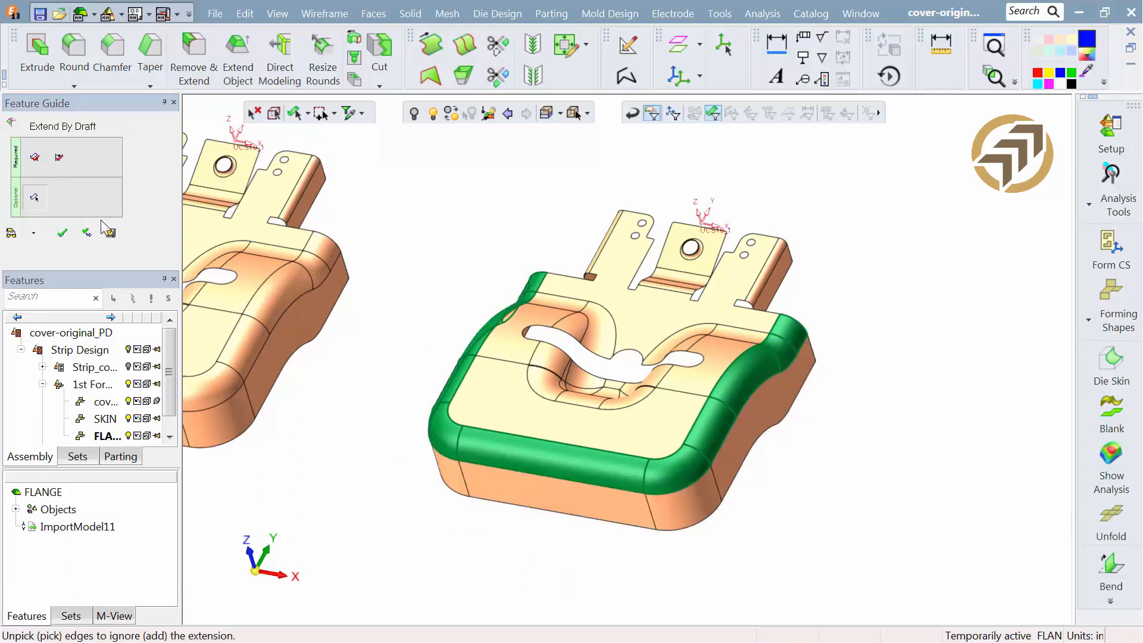
{"action": "left_click", "coordinate": [764, 355]}
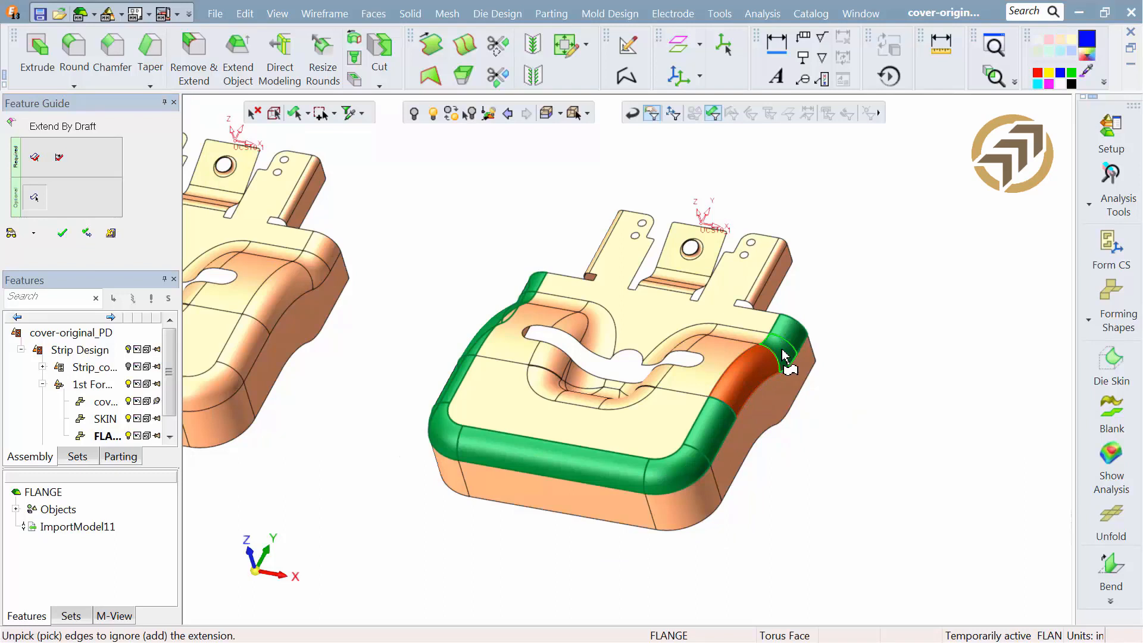
{"action": "left_click", "coordinate": [783, 356]}
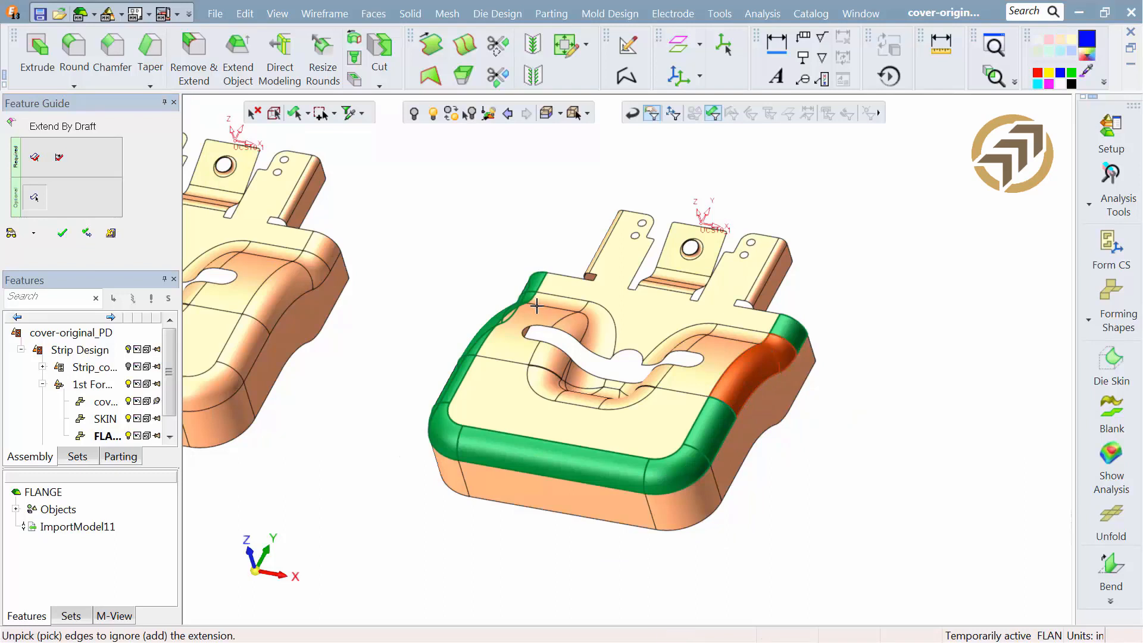
{"action": "left_click", "coordinate": [502, 310]}
{"action": "left_click", "coordinate": [12, 234]}
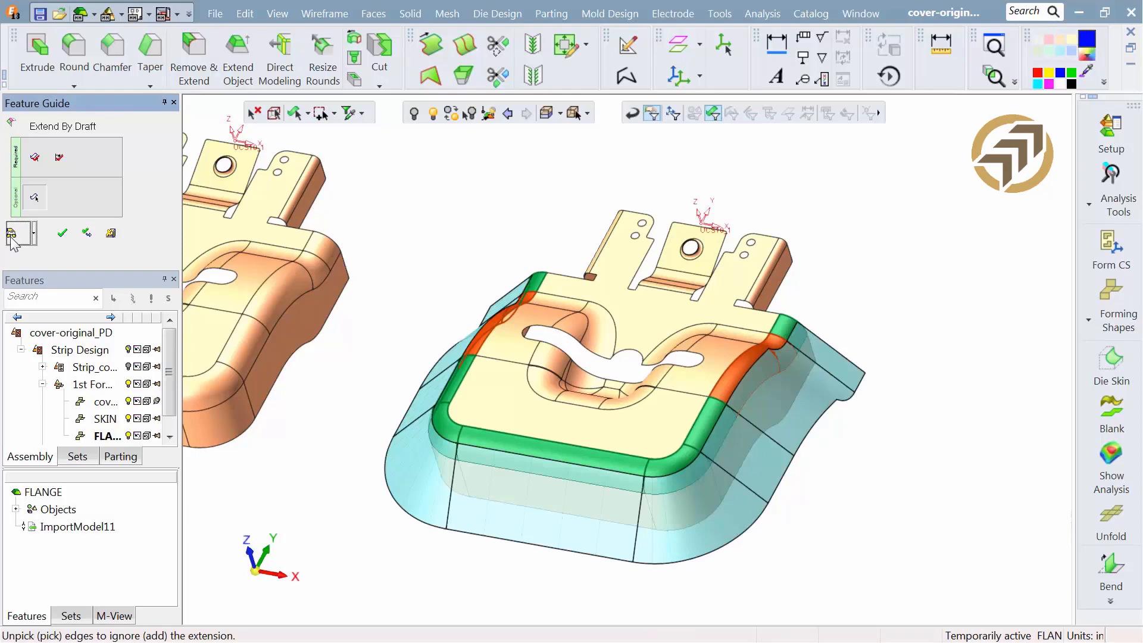
{"action": "middle_click_drag", "start_coordinate": [427, 229], "coordinate": [363, 181]}
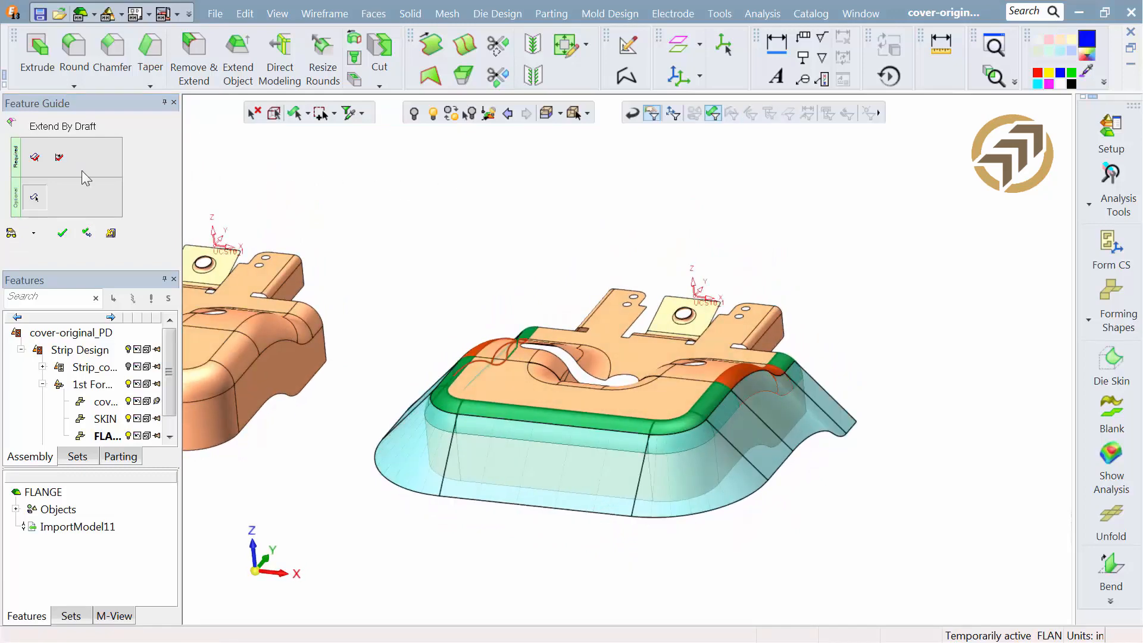
Step: Set the draft extension's delta to 6 and side delta to 0.5, preview it and complete the extension
{"action": "left_click", "coordinate": [59, 162]}
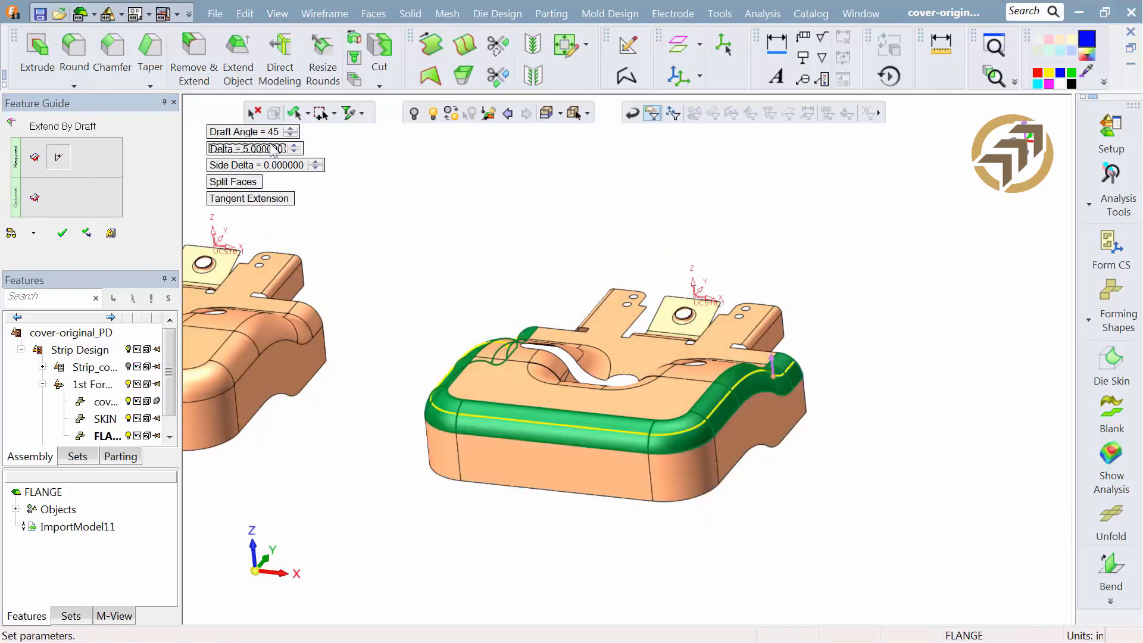
{"action": "left_click", "coordinate": [272, 150]}
{"action": "type", "text": "6"}
{"action": "key", "text": "Return"}
{"action": "left_click", "coordinate": [230, 166]}
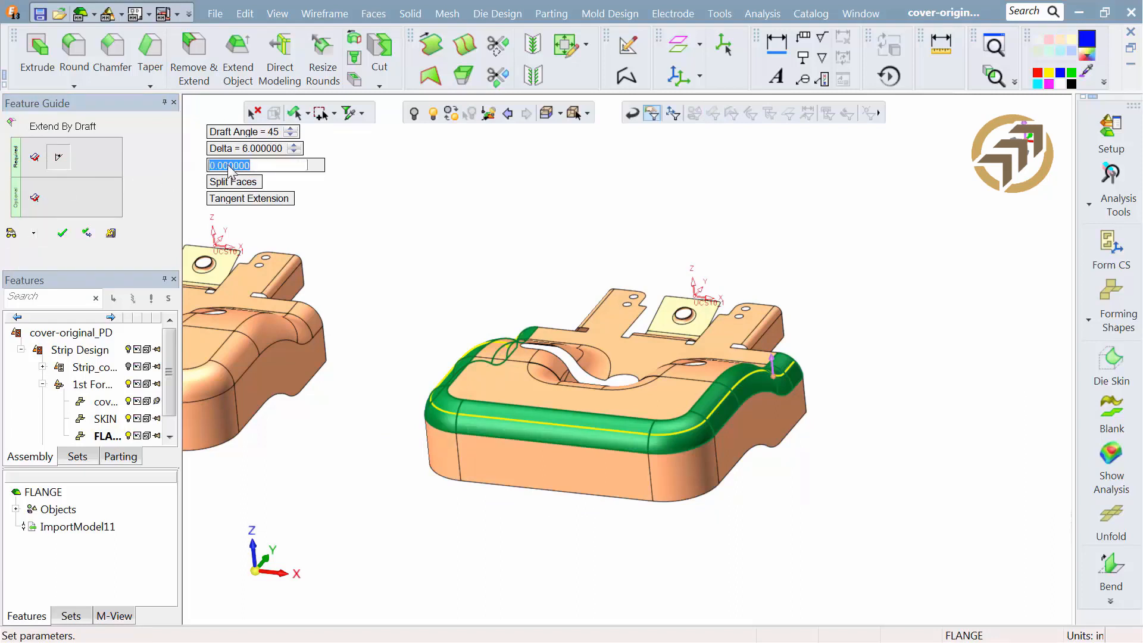
{"action": "type", "text": "0.5"}
{"action": "key", "text": "Return"}
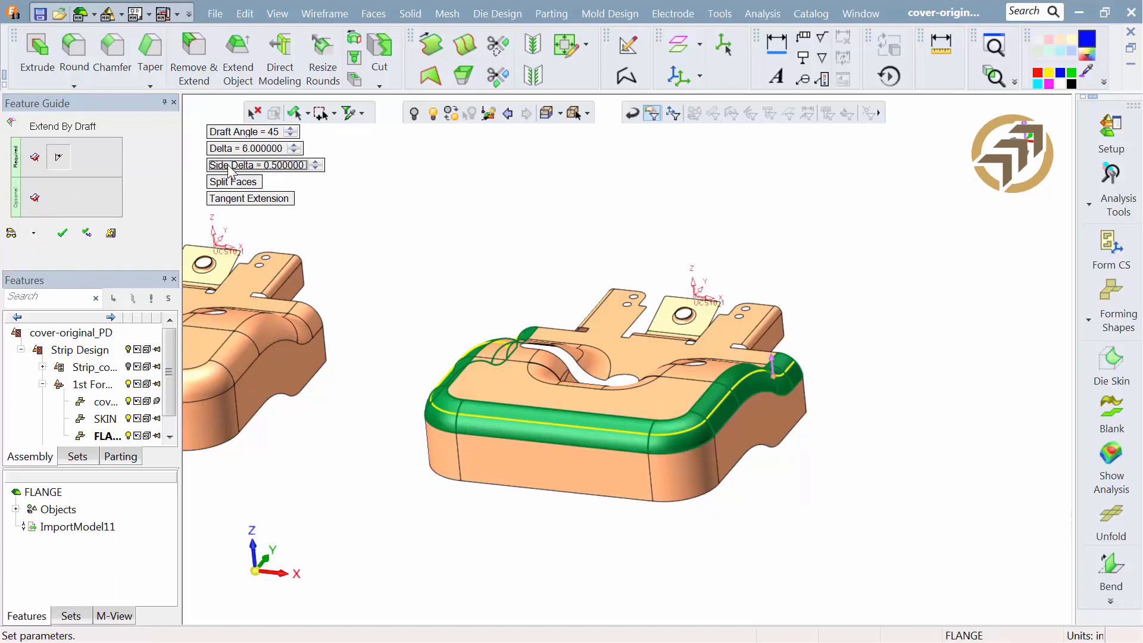
{"action": "left_click", "coordinate": [11, 233]}
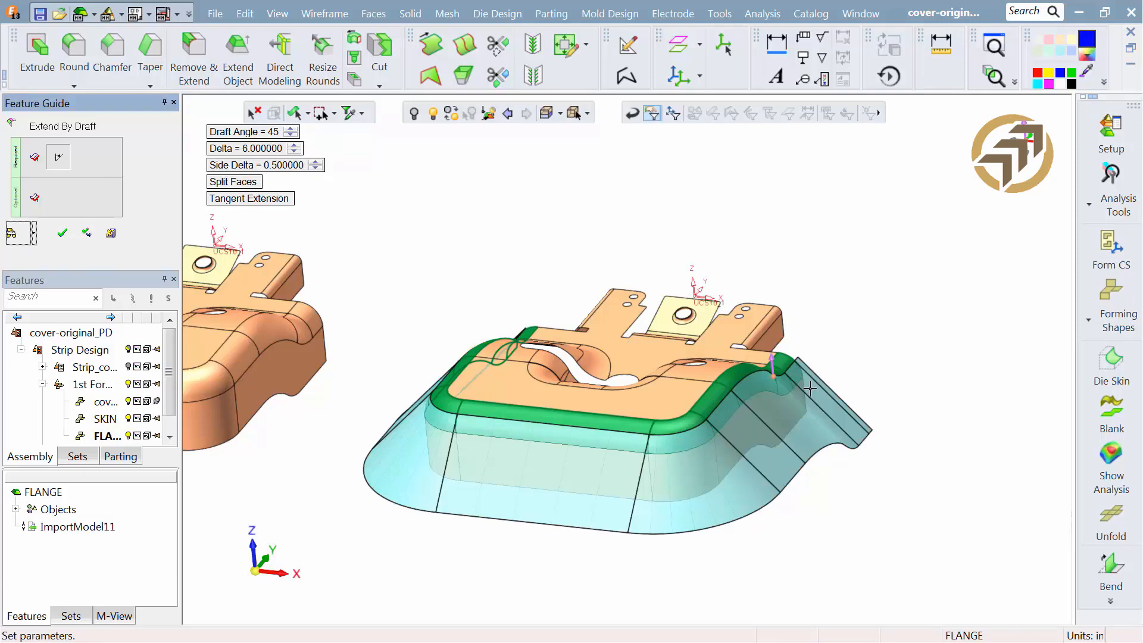
{"action": "left_click_drag", "start_coordinate": [829, 348], "coordinate": [809, 362], "text": "ctrl"}
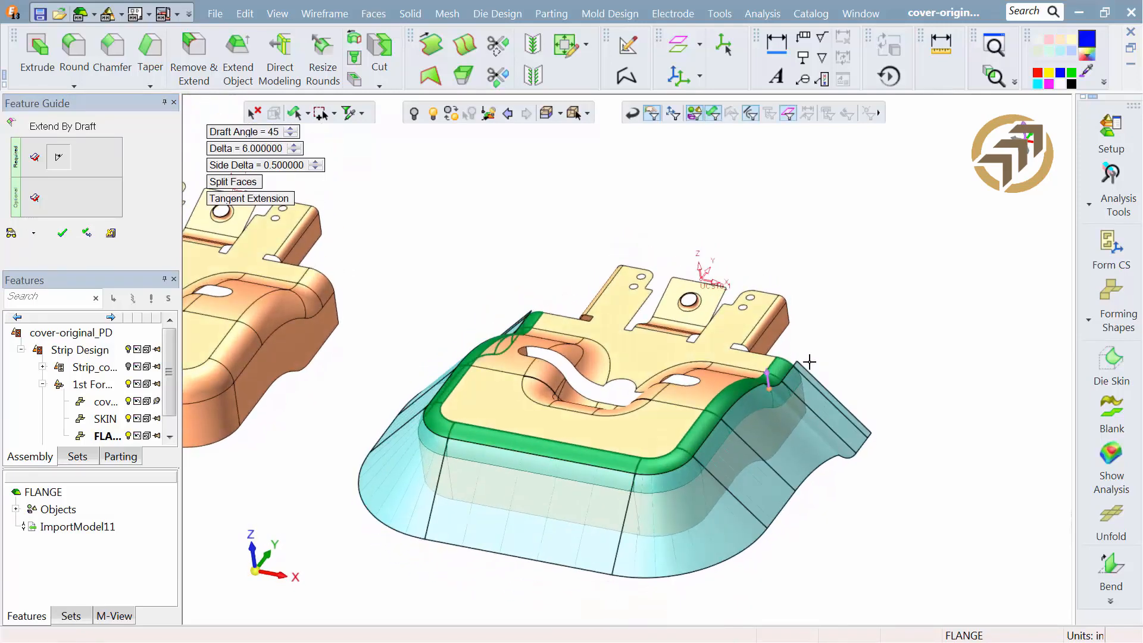
{"action": "left_click", "coordinate": [63, 239]}
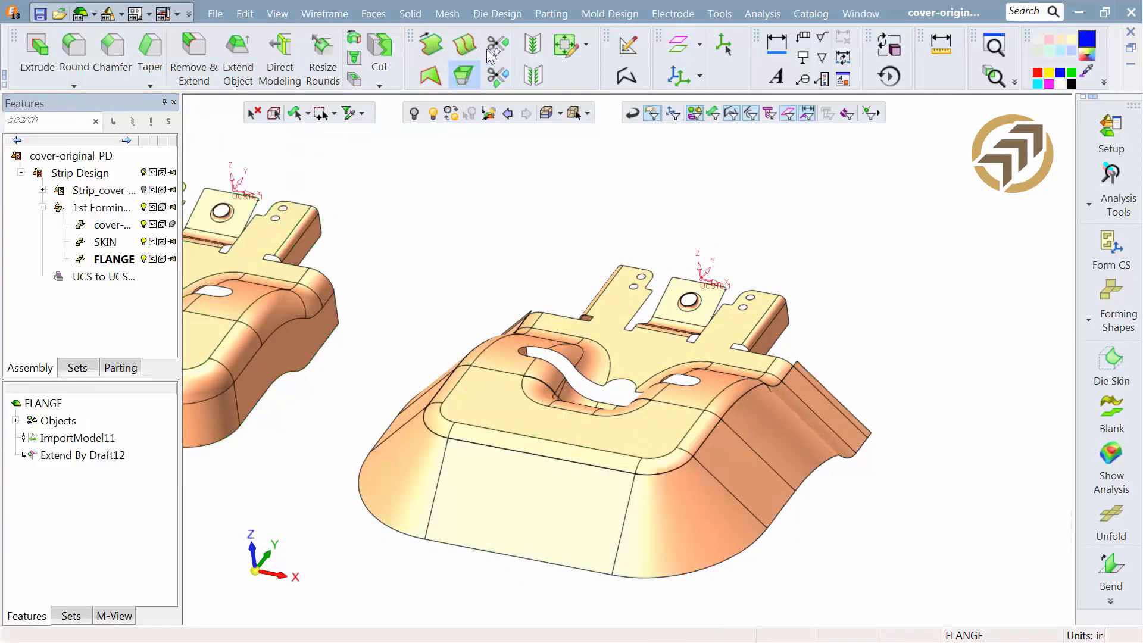
Step: Color the extended draft faces of the FLANGE part cyan
{"action": "left_click", "coordinate": [528, 390]}
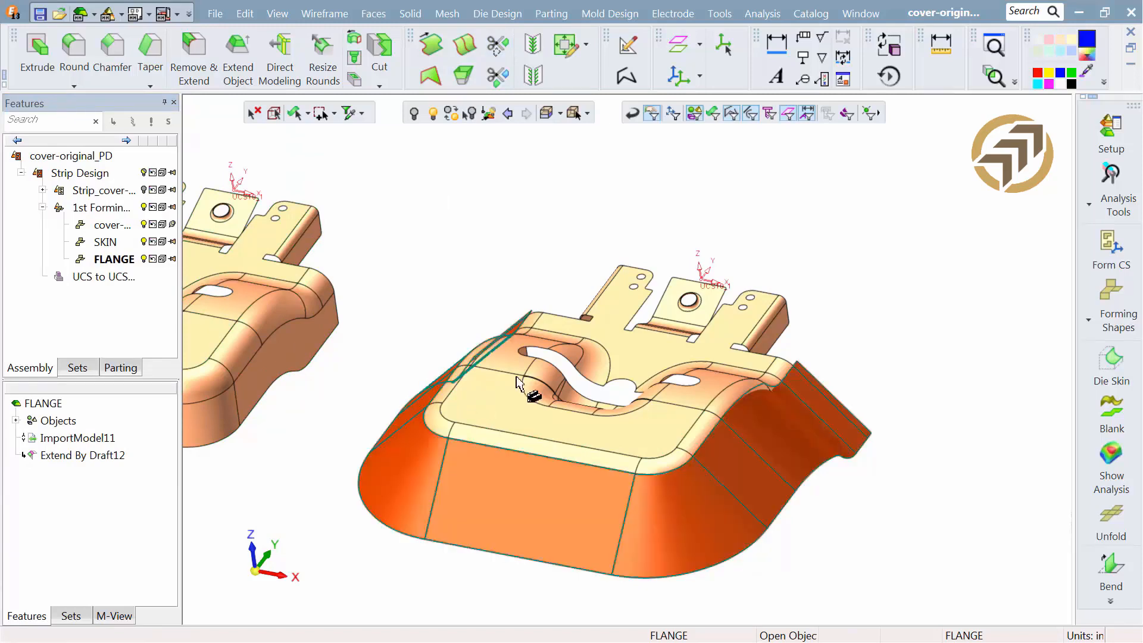
{"action": "left_click", "coordinate": [1037, 84]}
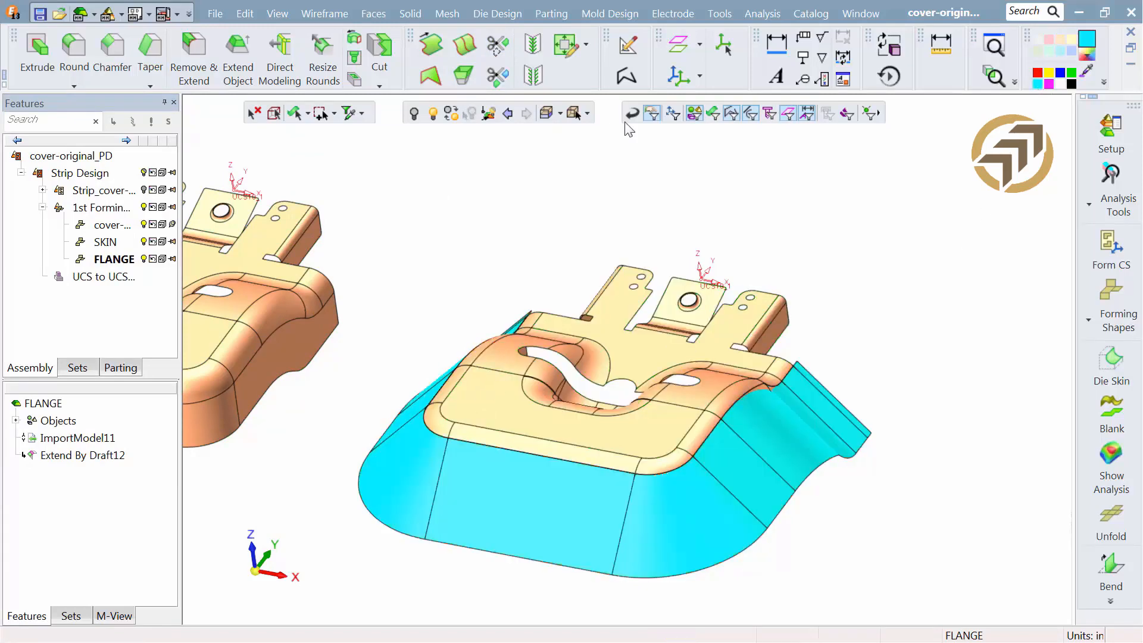
Step: Set up Blank on Binder on the FLANGE part with the cyan draft faces as the binder and the part's outer flange walls as faces to blank
{"action": "left_click", "coordinate": [498, 14]}
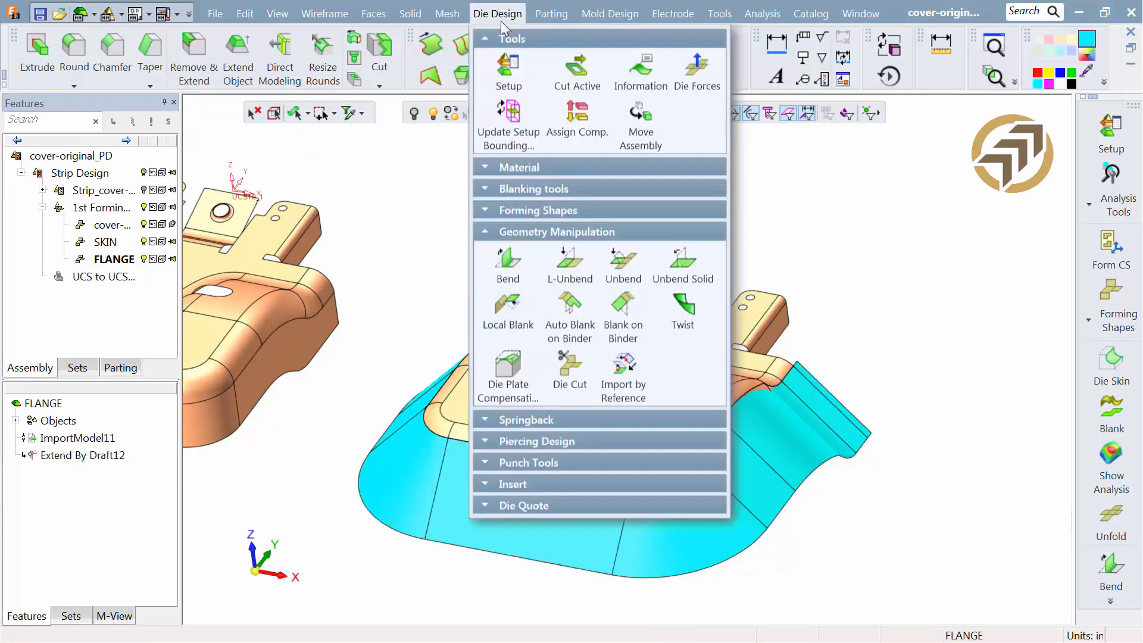
{"action": "left_click", "coordinate": [610, 311]}
{"action": "left_click", "coordinate": [386, 443]}
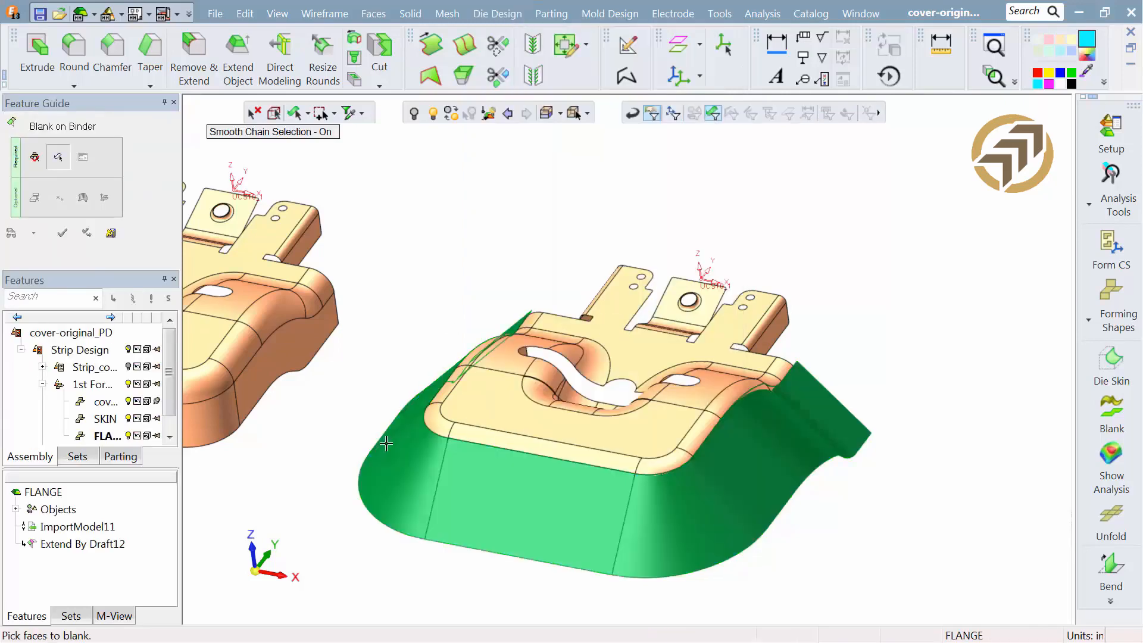
{"action": "middle_click_drag", "start_coordinate": [433, 444], "coordinate": [387, 396]}
{"action": "left_click", "coordinate": [441, 491]}
{"action": "middle_click", "coordinate": [323, 312]}
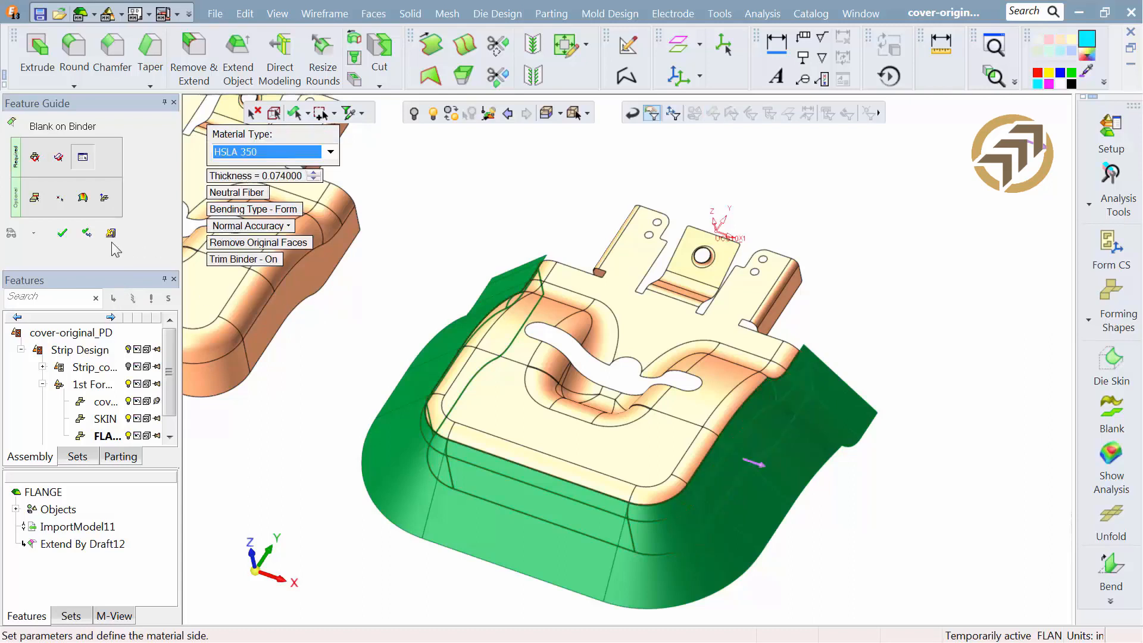
Step: Check the optional boundary condition types for the flange blanking, keep the default constraint, and complete the Blank on Binder
{"action": "left_click", "coordinate": [34, 198]}
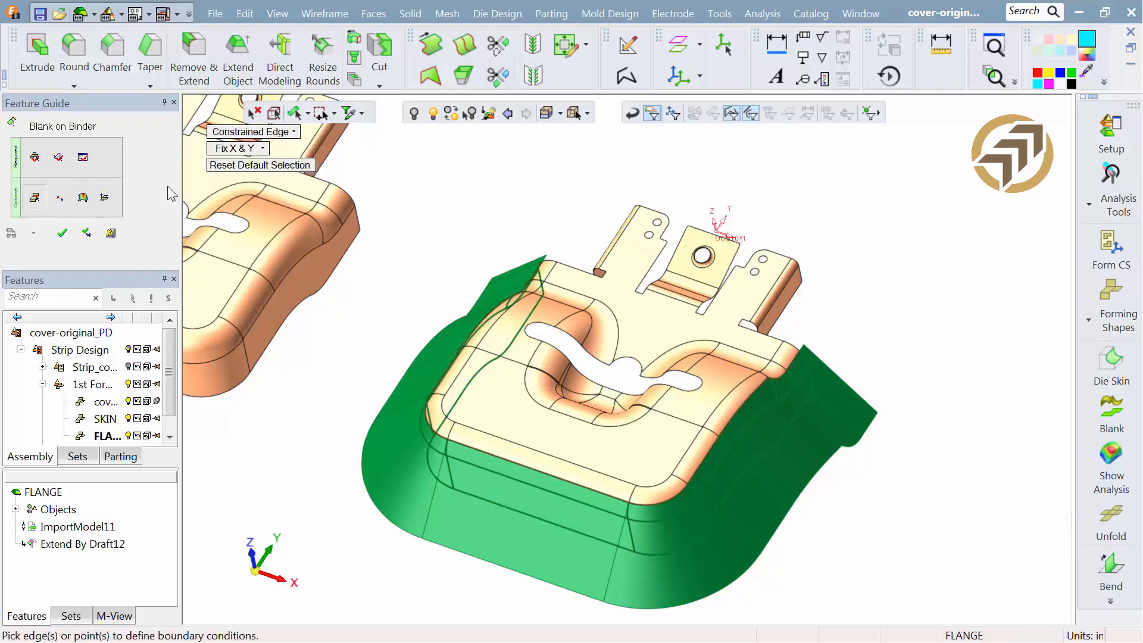
{"action": "left_click", "coordinate": [275, 131]}
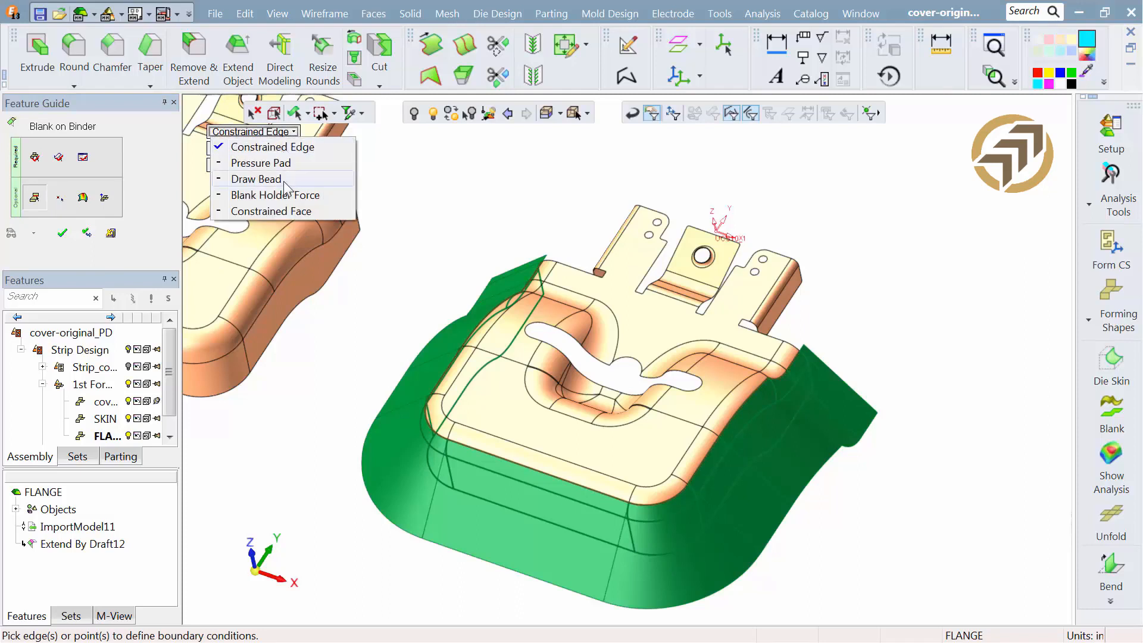
{"action": "left_click", "coordinate": [83, 157]}
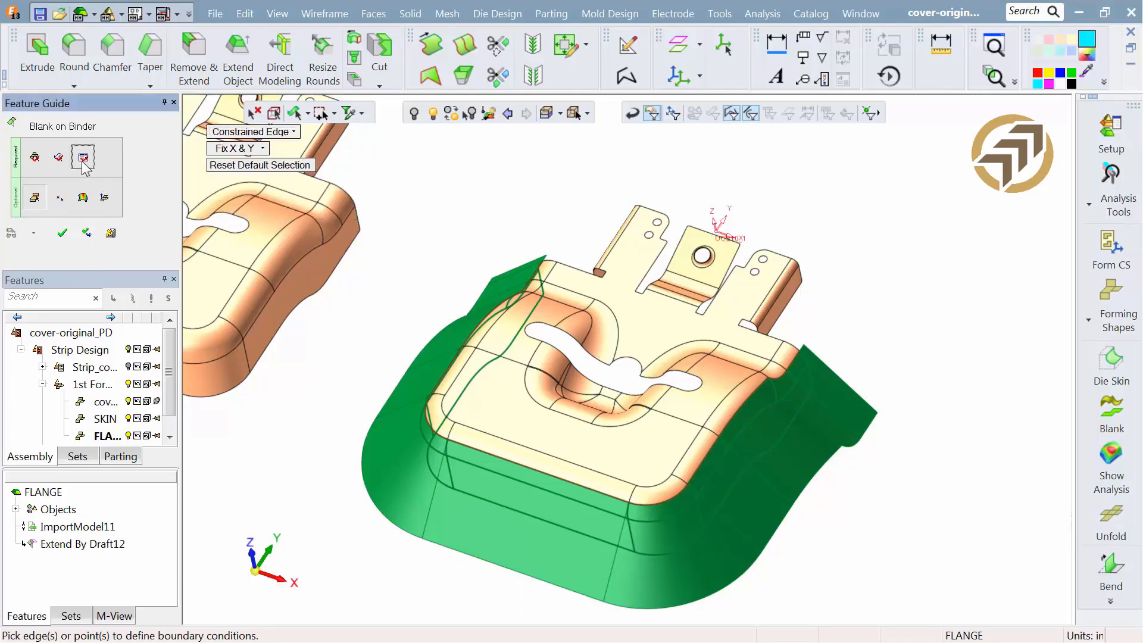
{"action": "left_click", "coordinate": [65, 234]}
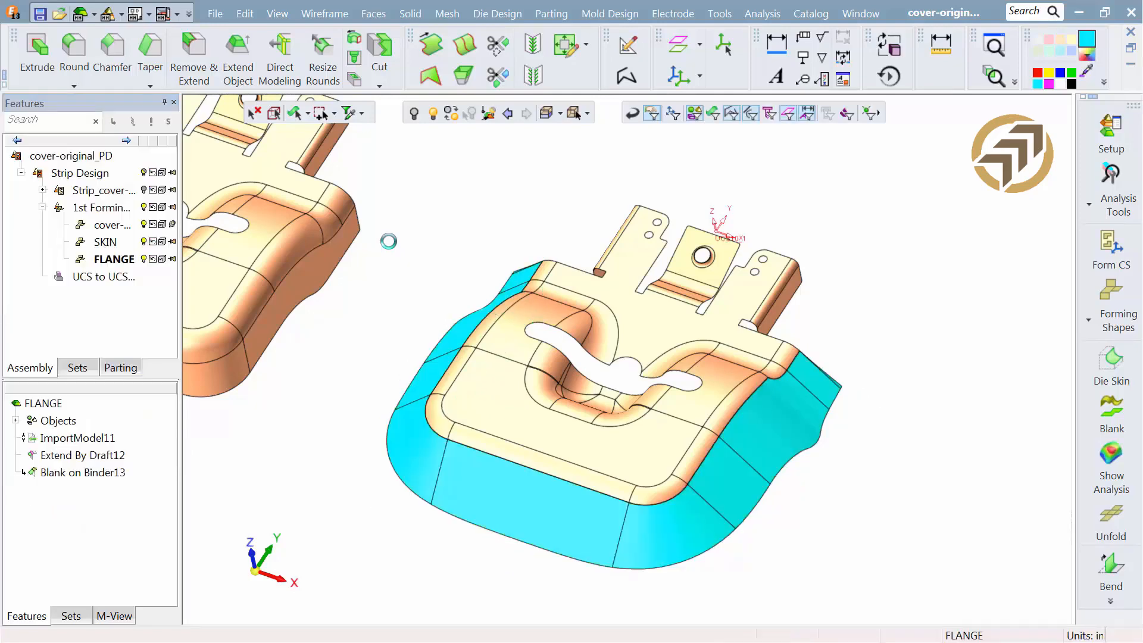
Step: Examine the Thickness Strain Analysis of the blanked flange and switch to its Safety Zone Analysis
{"action": "middle_click_drag", "start_coordinate": [401, 311], "coordinate": [816, 288]}
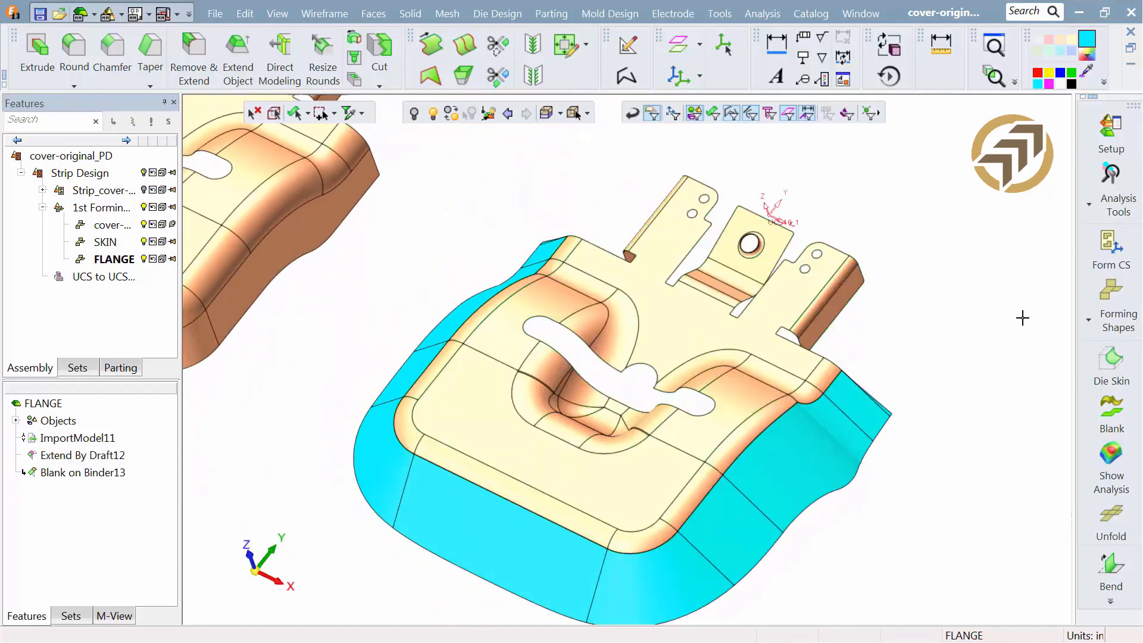
{"action": "left_click", "coordinate": [1111, 459]}
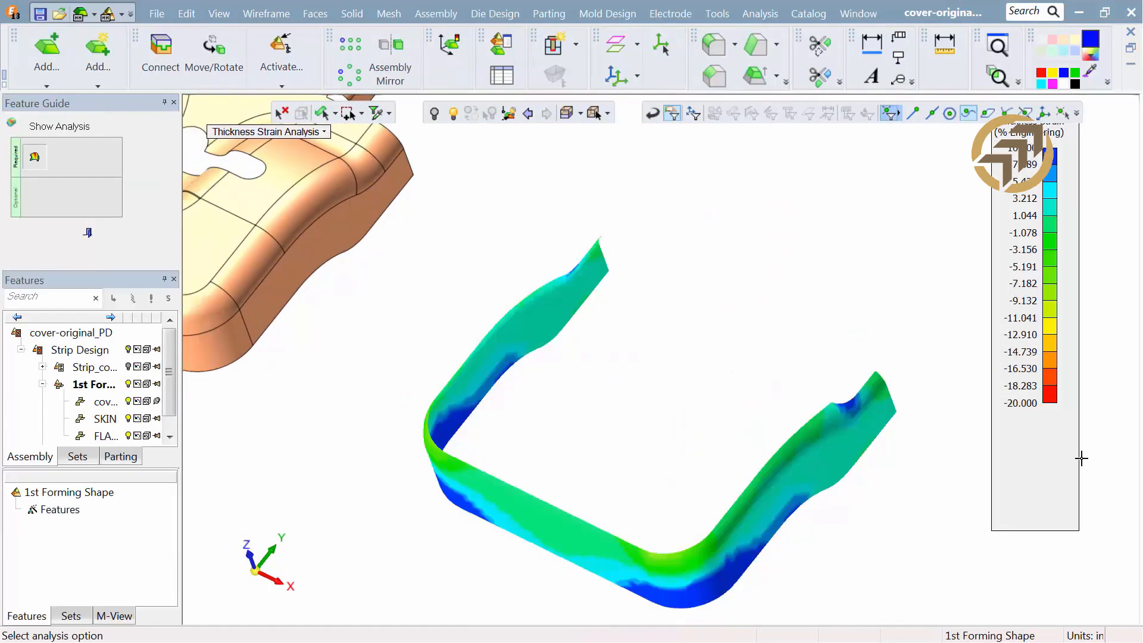
{"action": "left_click", "coordinate": [267, 132]}
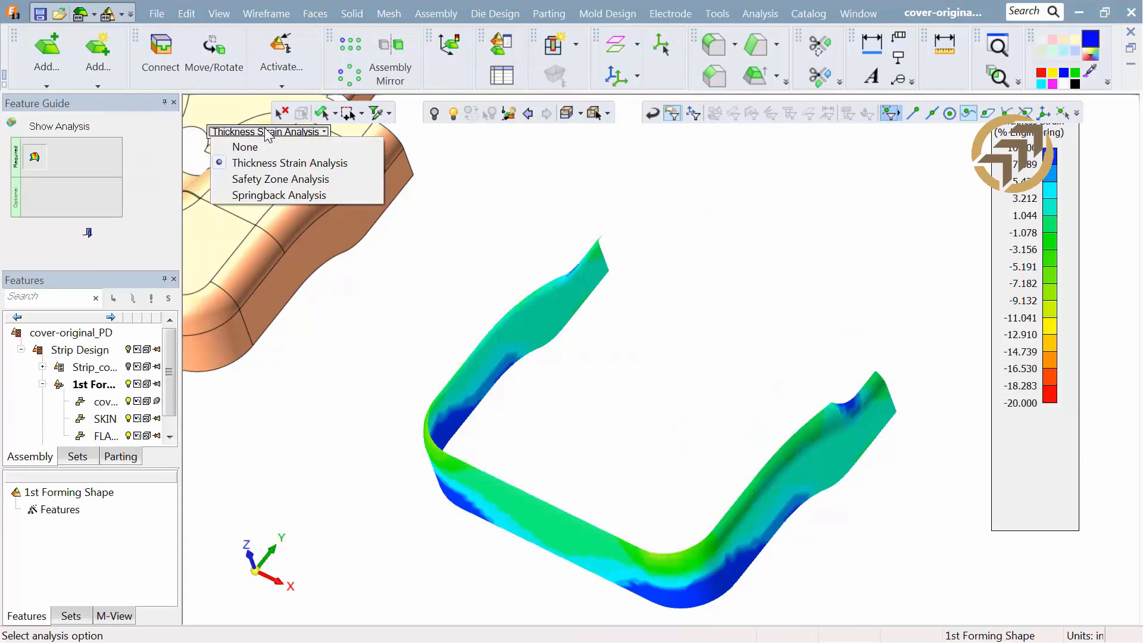
{"action": "left_click", "coordinate": [266, 178]}
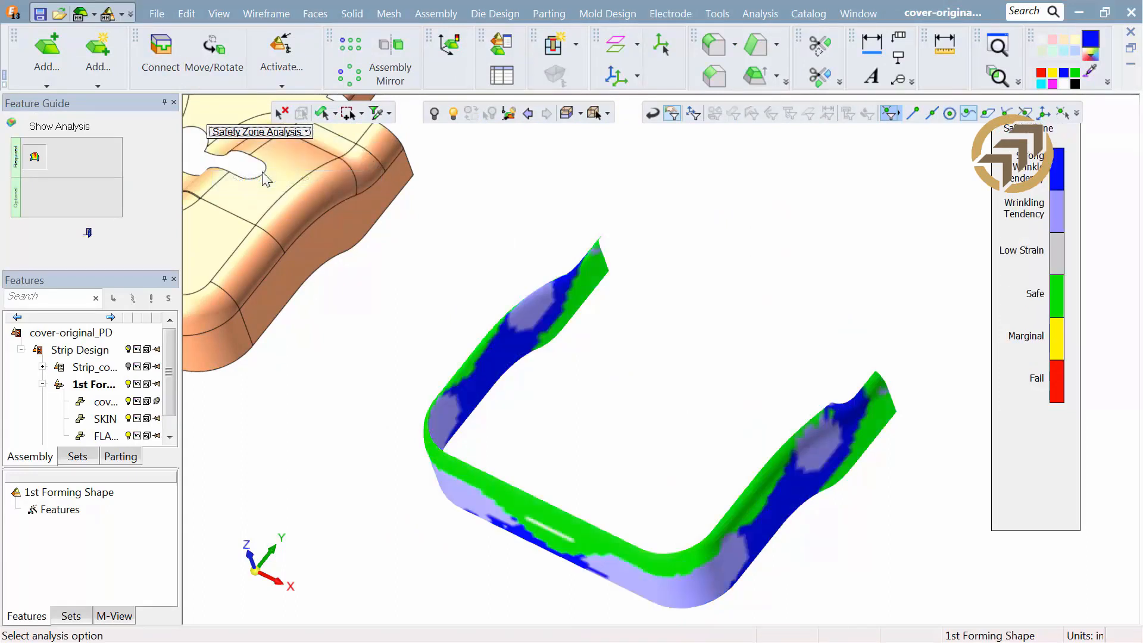
Step: Run the Springback Analysis on the FLANGE part, inspect the magnitude plot and close the analysis
{"action": "left_click", "coordinate": [257, 132]}
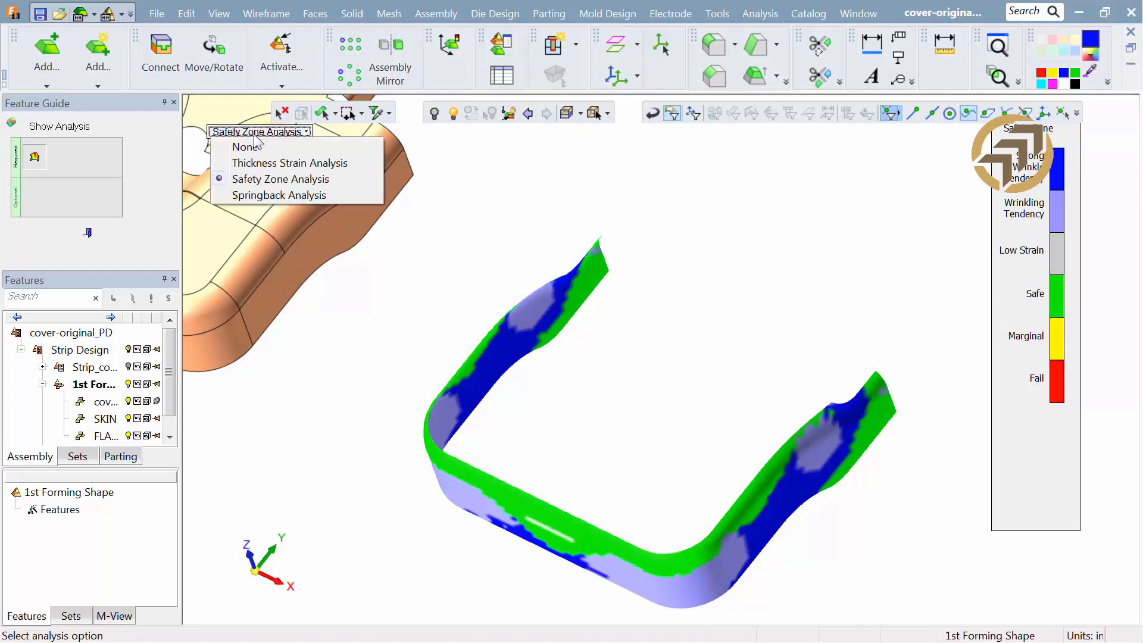
{"action": "left_click", "coordinate": [253, 195]}
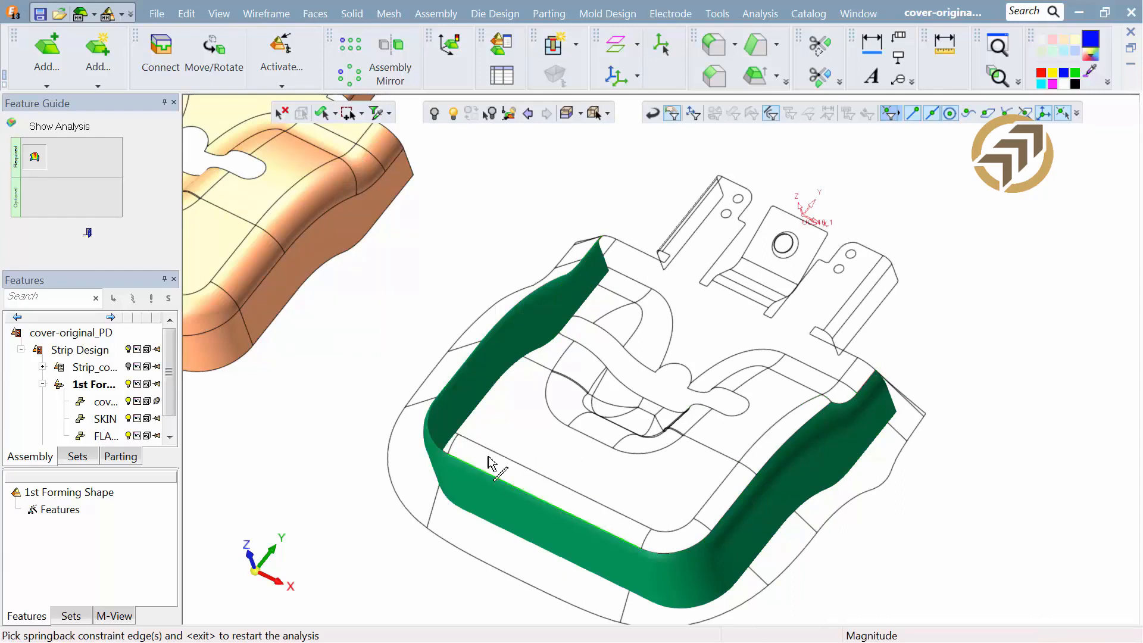
{"action": "middle_click", "coordinate": [341, 326]}
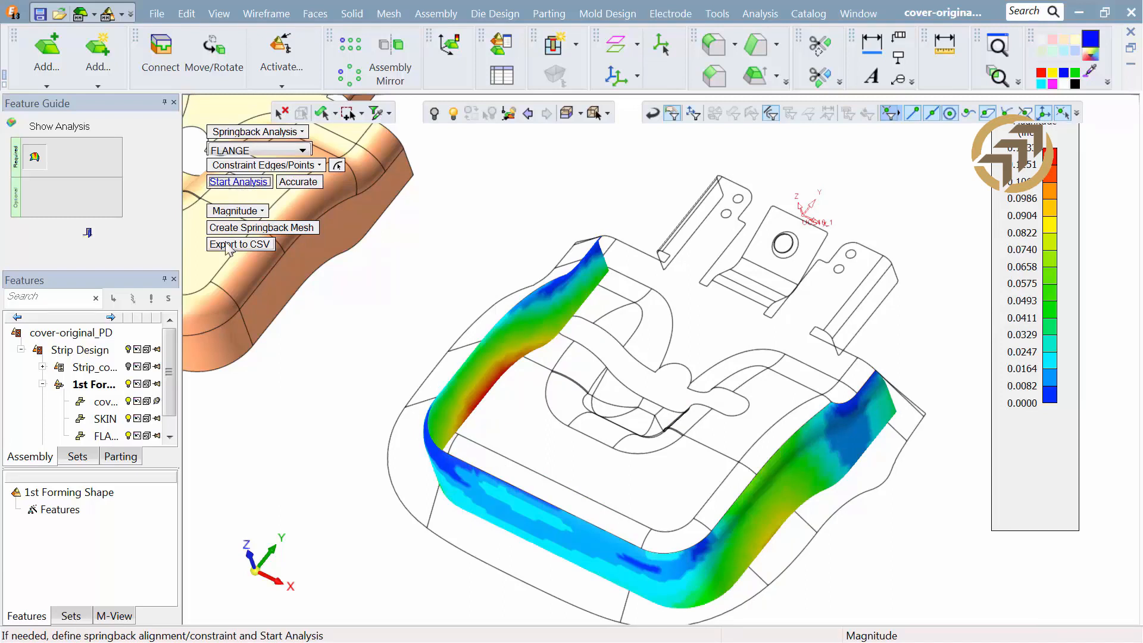
{"action": "left_click", "coordinate": [88, 233]}
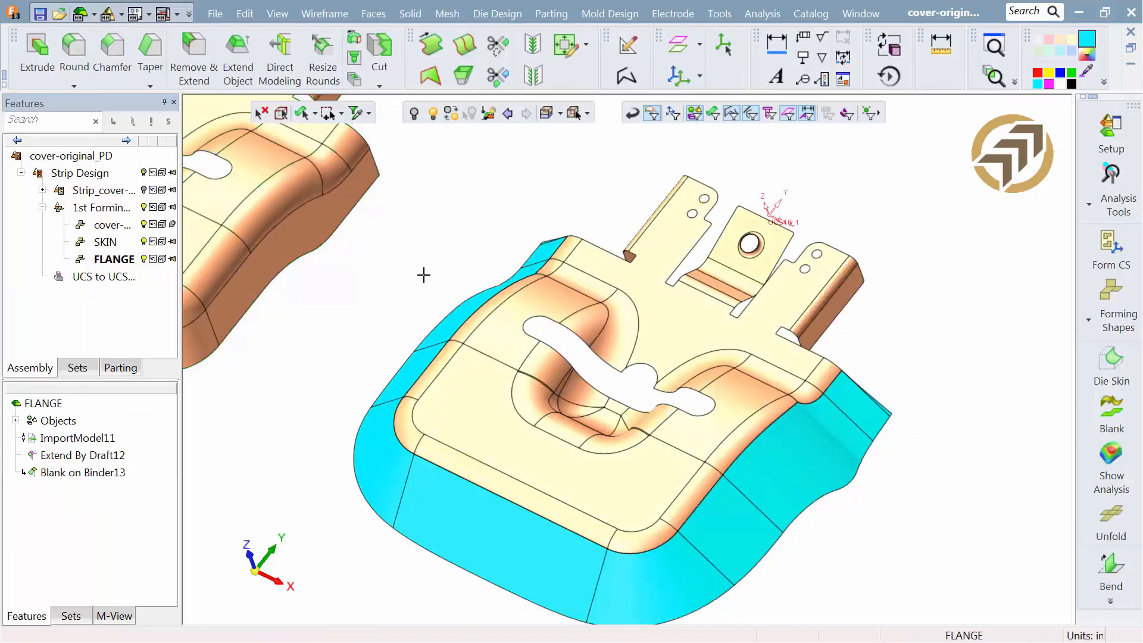
Step: Add a forming part named FORM as a copy of the FLANGE part, in inches, with a forming progression of 30
{"action": "right_click_drag", "start_coordinate": [428, 269], "coordinate": [418, 392], "text": "ctrl"}
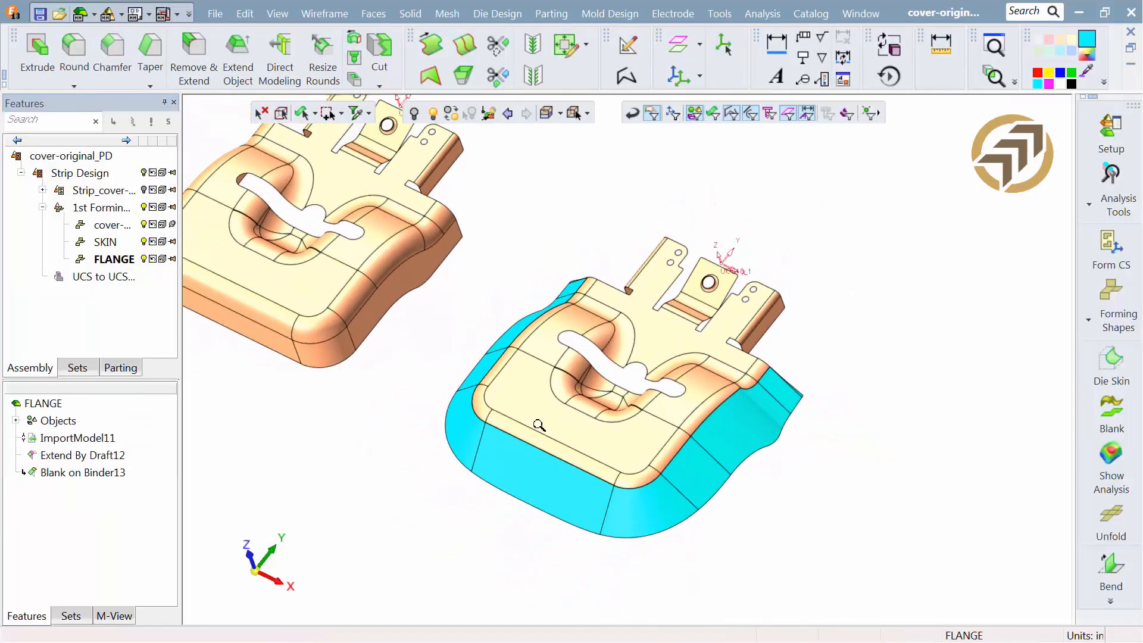
{"action": "middle_click_drag", "start_coordinate": [505, 392], "coordinate": [350, 284], "text": "ctrl"}
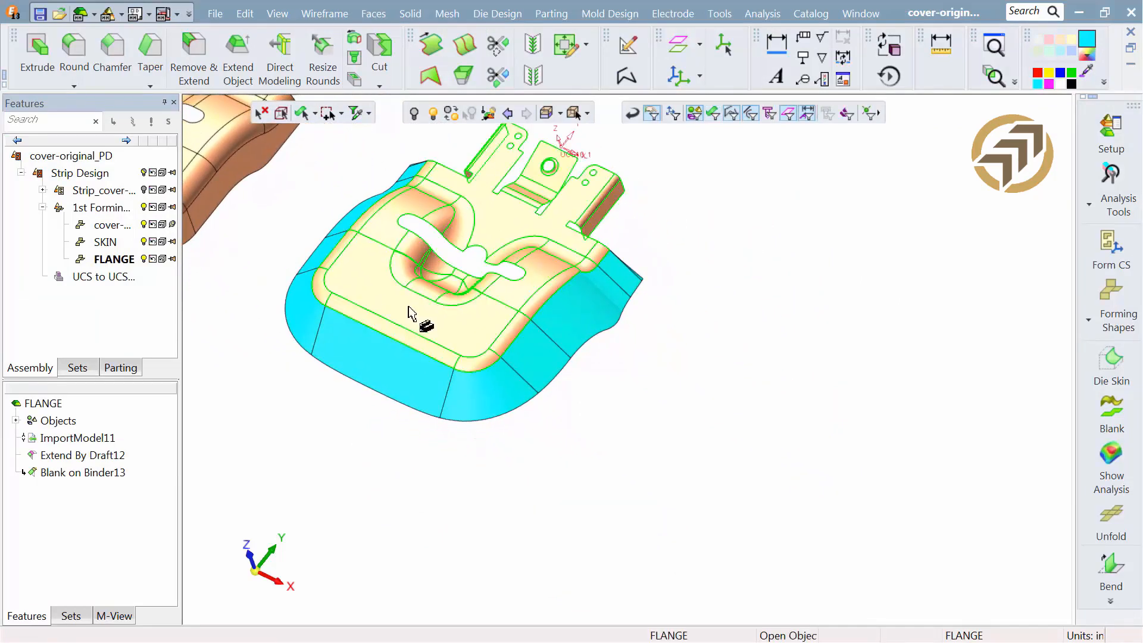
{"action": "left_click", "coordinate": [1080, 307]}
{"action": "left_click", "coordinate": [1077, 300]}
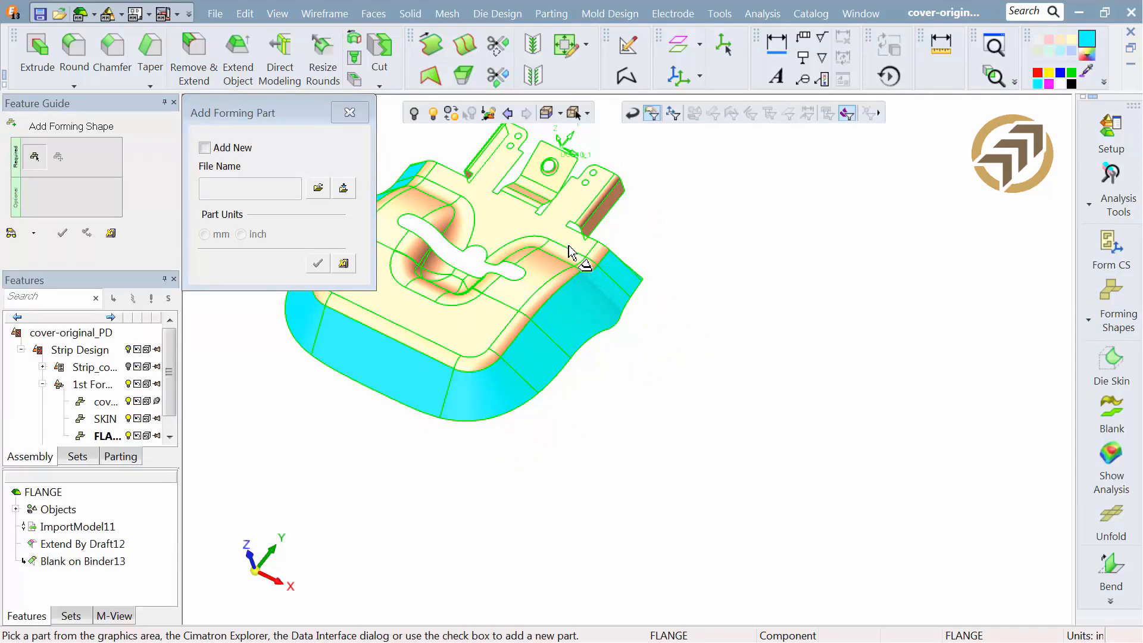
{"action": "left_click", "coordinate": [512, 253]}
{"action": "left_click_drag", "start_coordinate": [282, 182], "coordinate": [198, 173]}
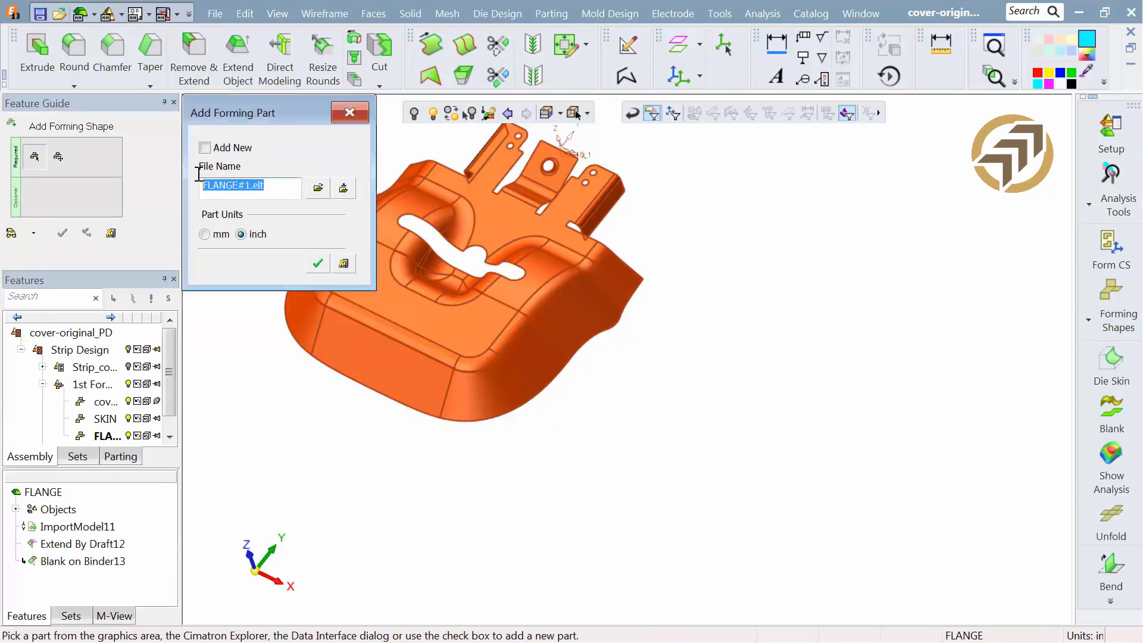
{"action": "type", "text": "FORM"}
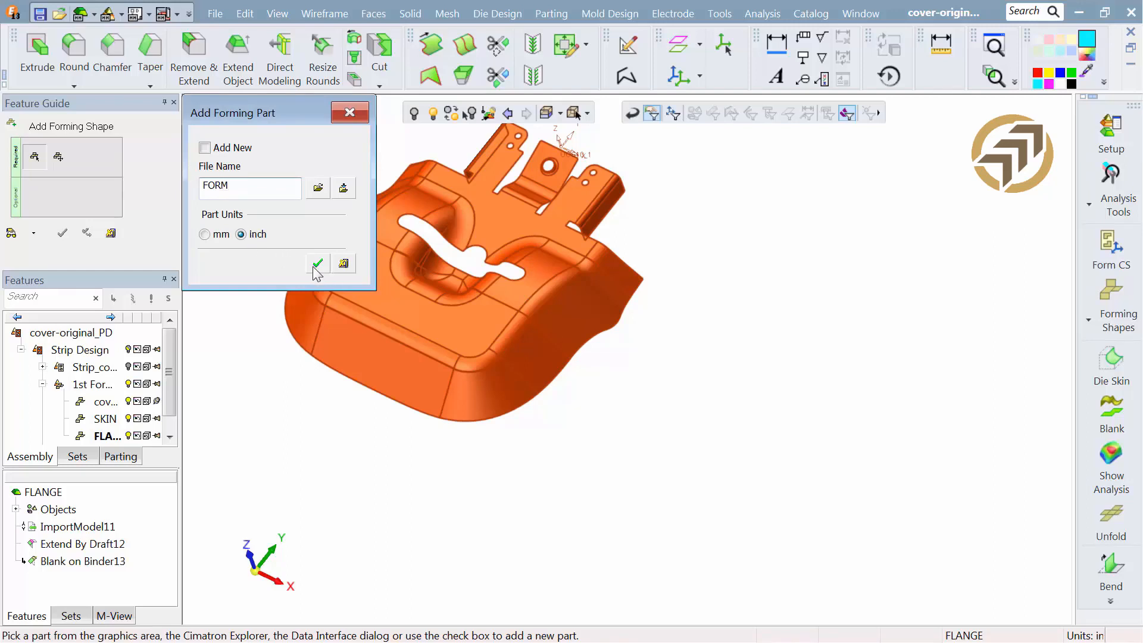
{"action": "left_click", "coordinate": [314, 264]}
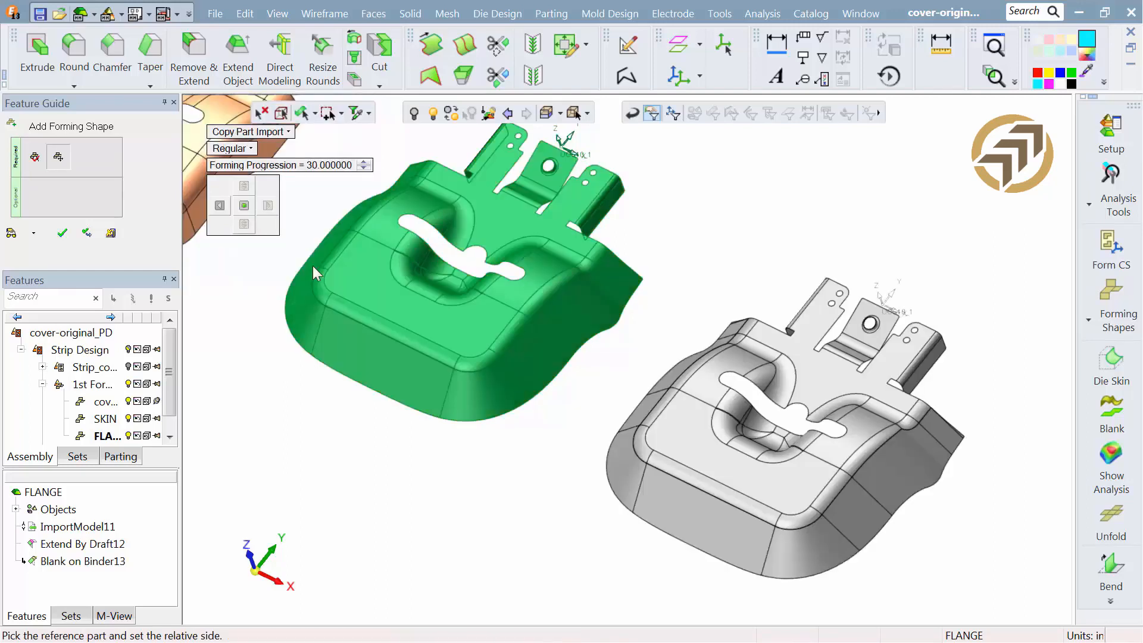
{"action": "left_click", "coordinate": [64, 236]}
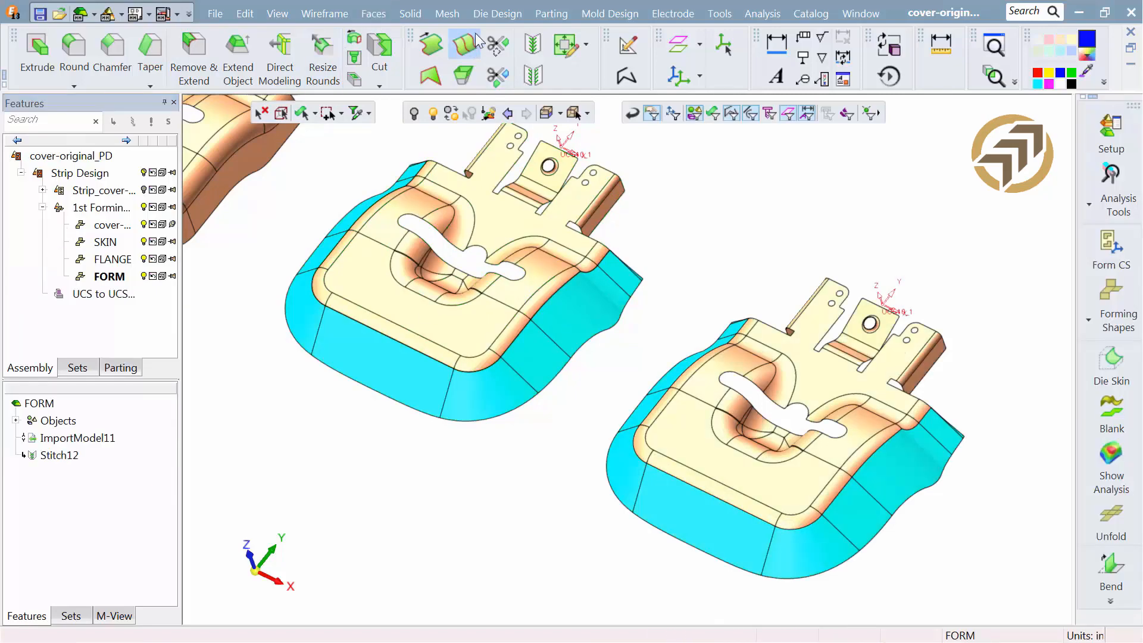
Step: Auto-blank the FORM part's outer bend and cyan draft faces onto the binder, with the top planar and cylindrical faces fixed
{"action": "left_click", "coordinate": [487, 15]}
{"action": "left_click", "coordinate": [581, 295]}
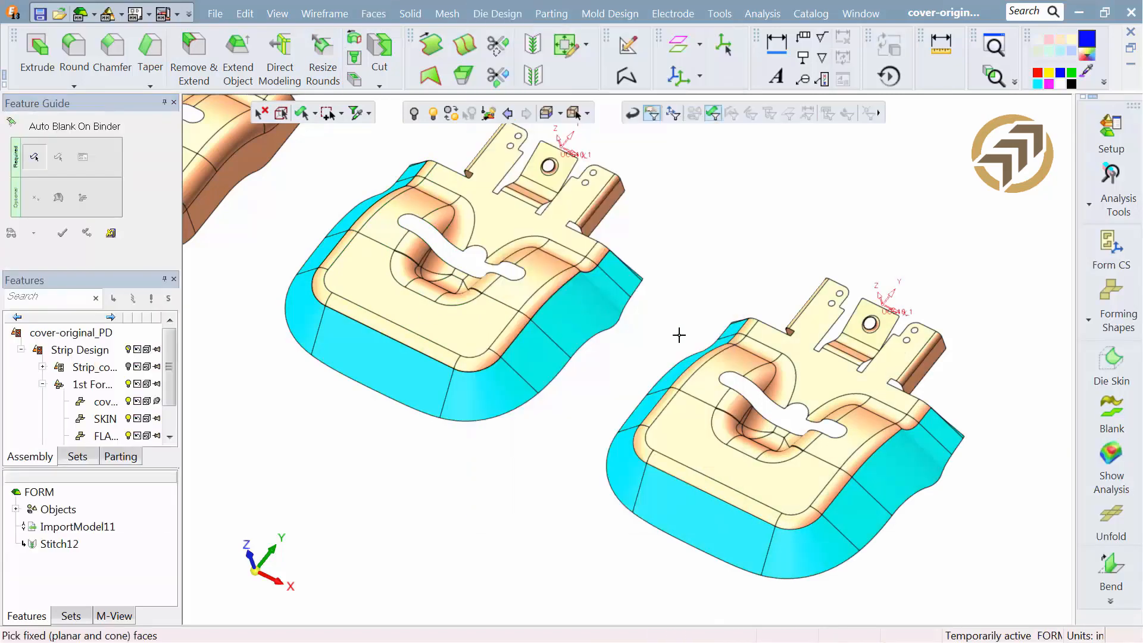
{"action": "left_click", "coordinate": [741, 355]}
{"action": "left_click", "coordinate": [818, 466]}
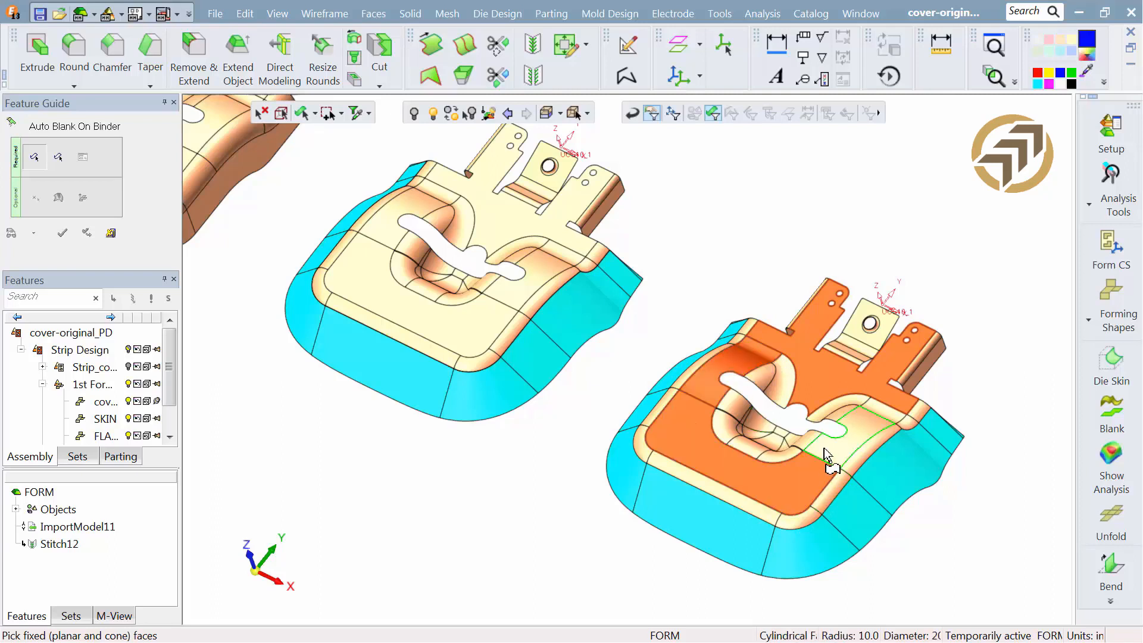
{"action": "middle_click", "coordinate": [875, 416]}
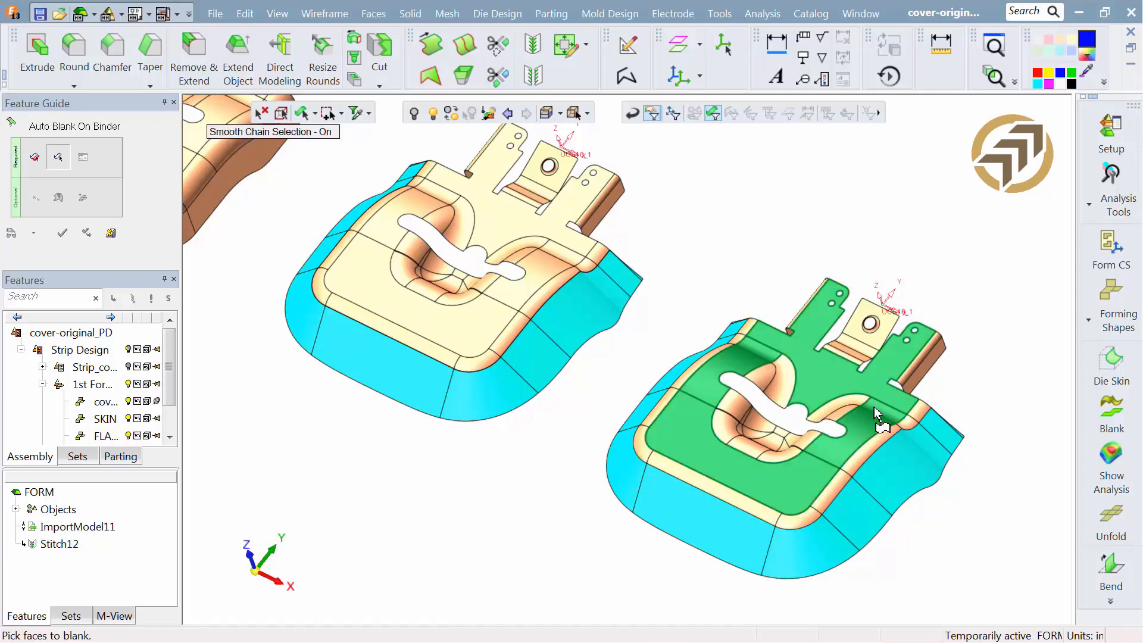
{"action": "left_click", "coordinate": [877, 448]}
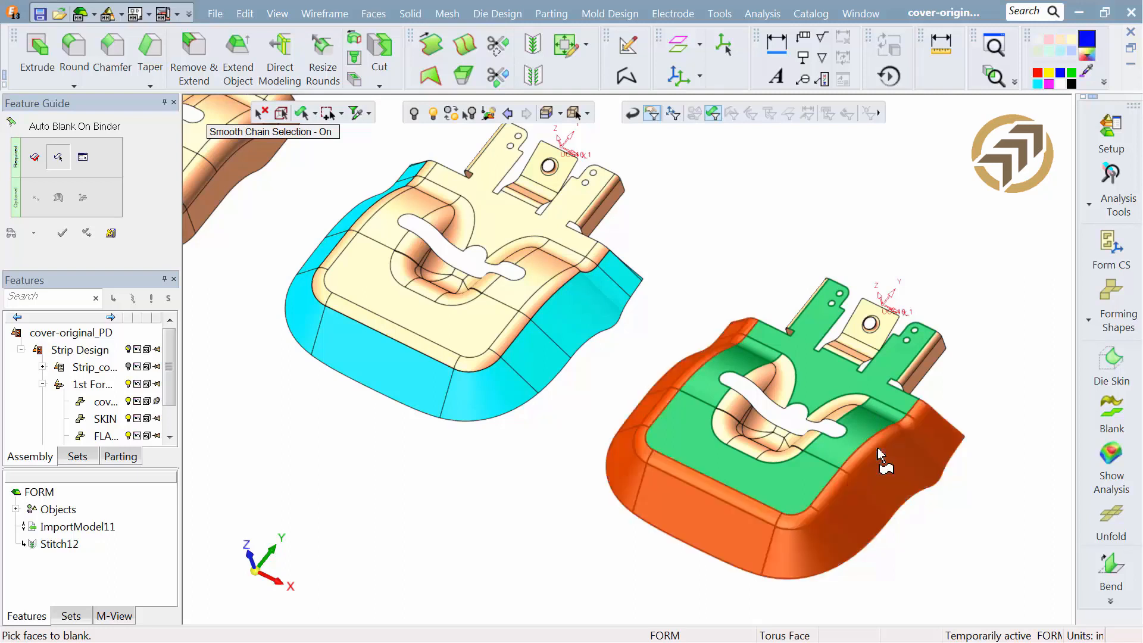
{"action": "middle_click", "coordinate": [879, 451]}
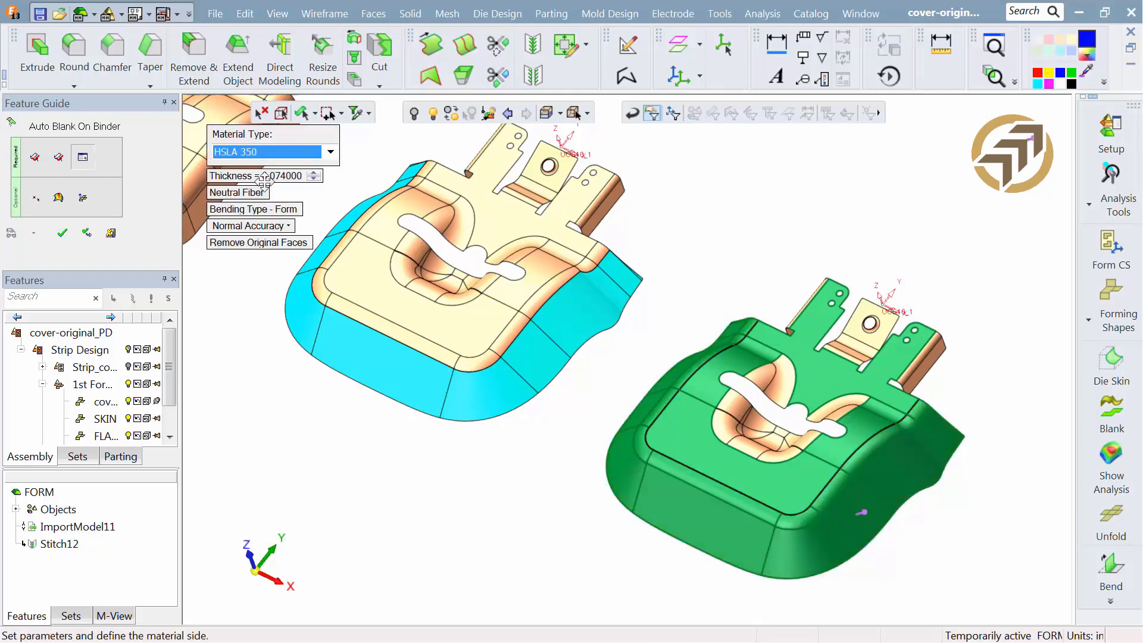
{"action": "left_click", "coordinate": [63, 233]}
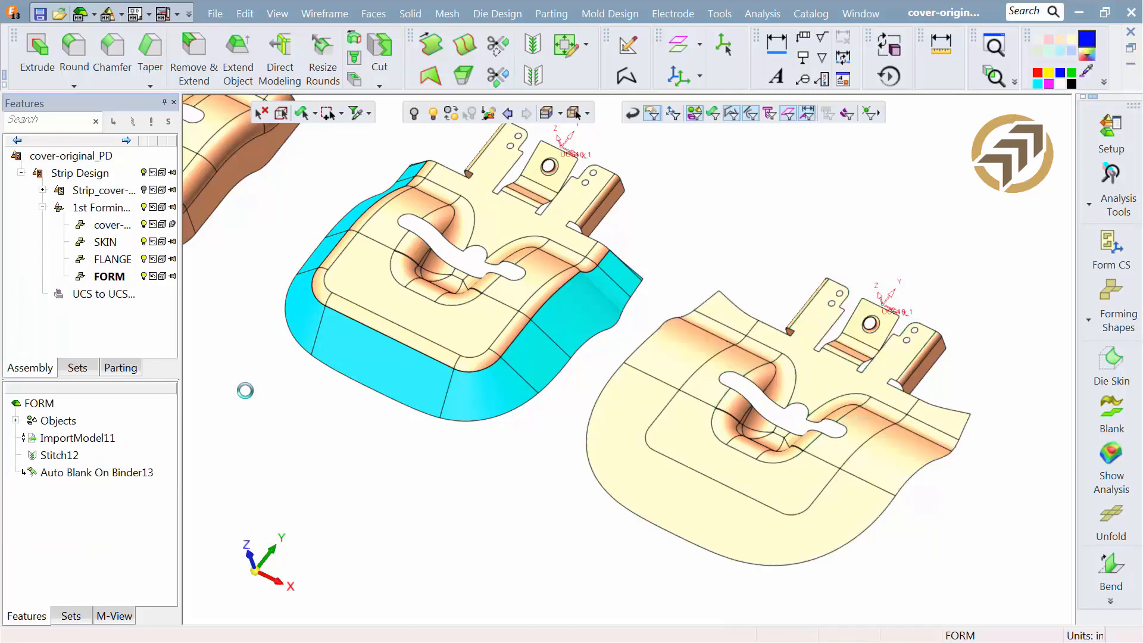
Step: Examine the thickness strain and safety zone analyses of the FORM part alongside the flange, and close the analysis
{"action": "middle_click_drag", "start_coordinate": [536, 540], "coordinate": [401, 472]}
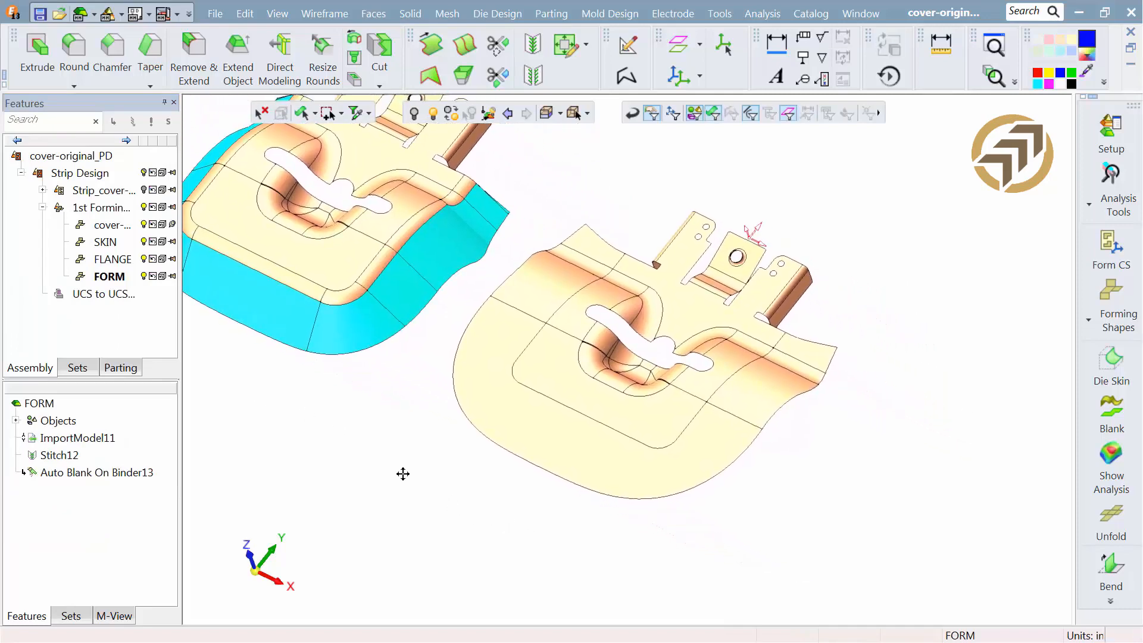
{"action": "left_click", "coordinate": [1111, 476]}
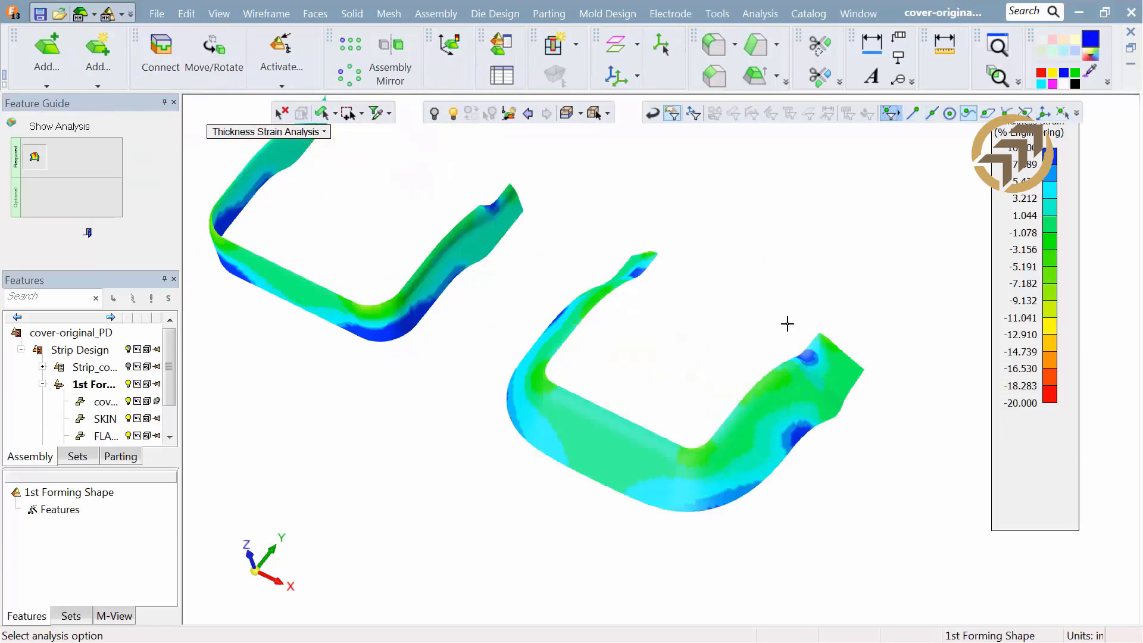
{"action": "left_click", "coordinate": [247, 132]}
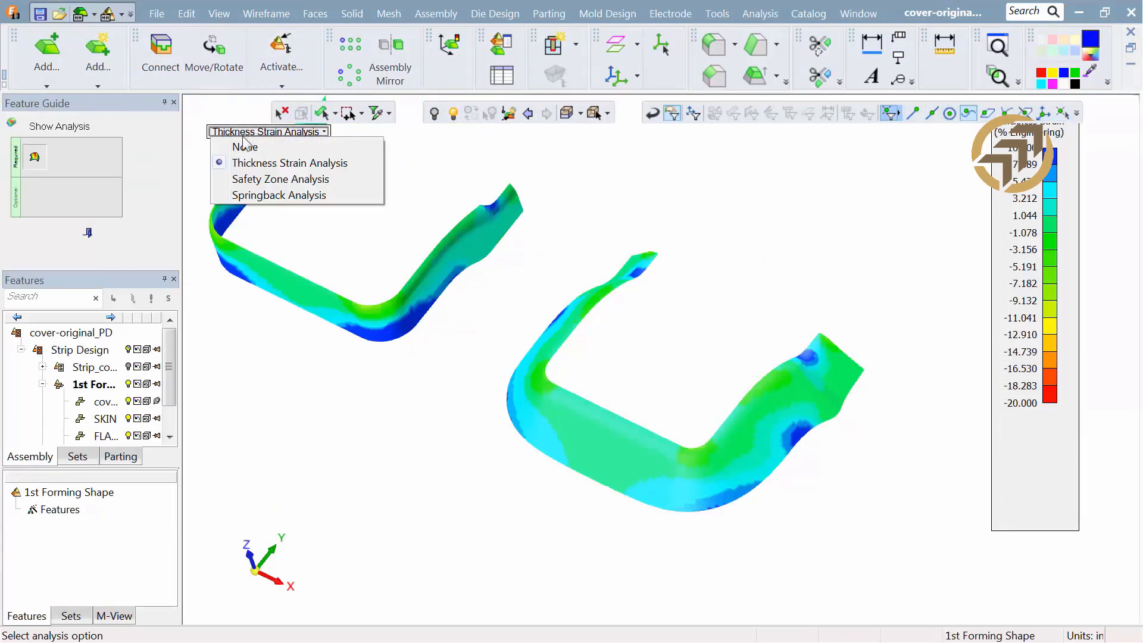
{"action": "left_click", "coordinate": [246, 178]}
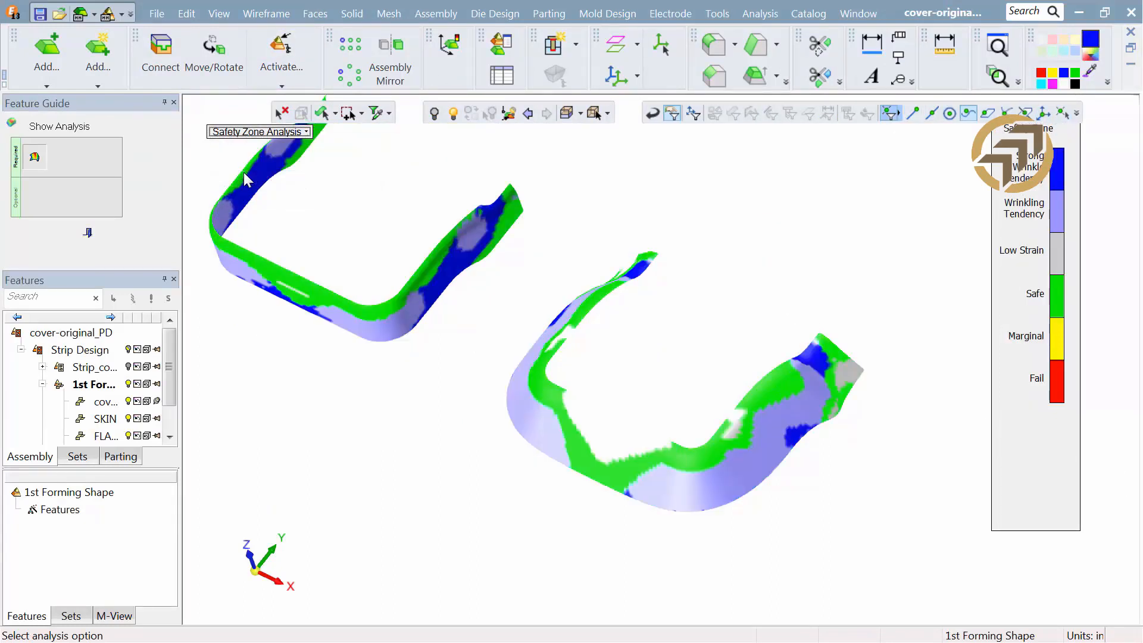
{"action": "left_click", "coordinate": [87, 233]}
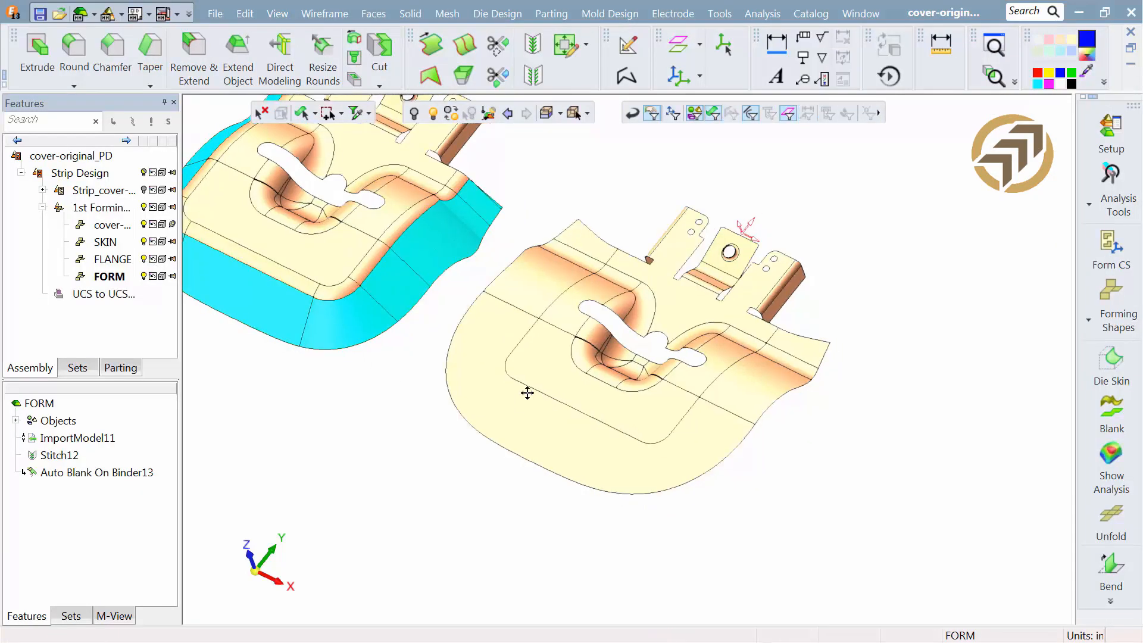
Step: Add a forming part named FOLD as a copy of the FORM part, in inches, with a forming progression of 30
{"action": "middle_click_drag", "start_coordinate": [527, 393], "coordinate": [498, 385]}
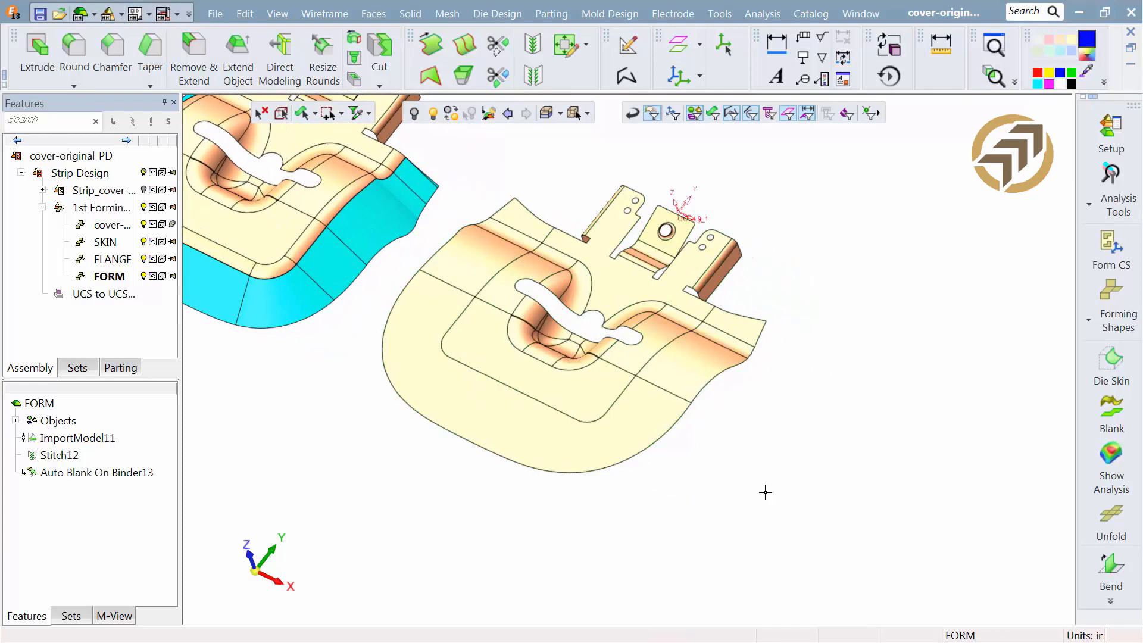
{"action": "left_click", "coordinate": [1091, 300]}
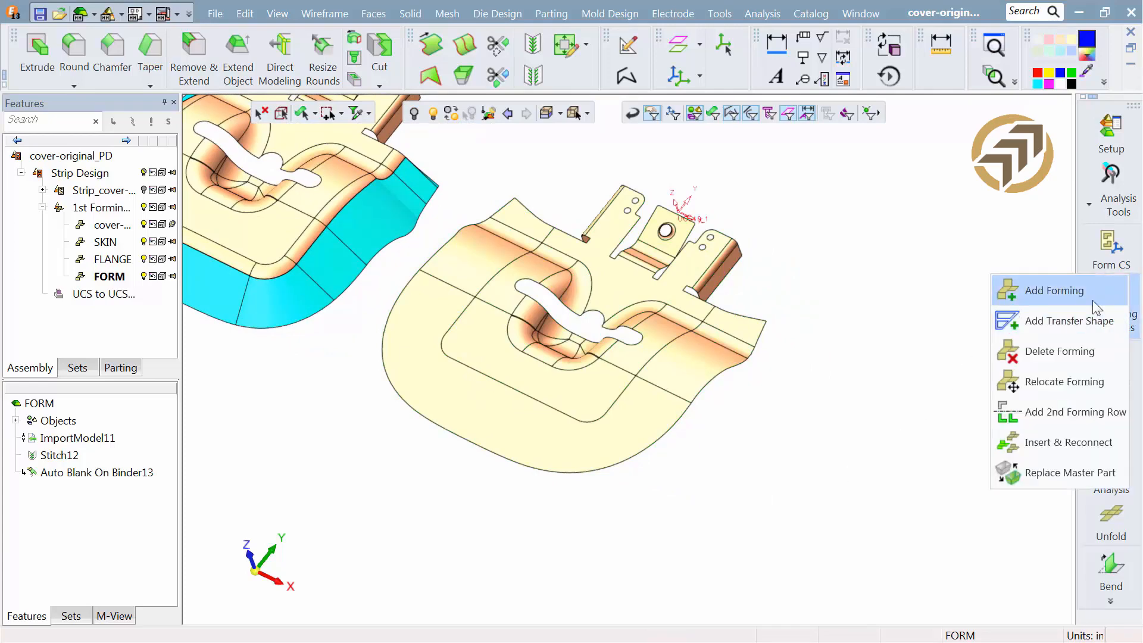
{"action": "left_click", "coordinate": [1091, 300]}
{"action": "left_click", "coordinate": [723, 329]}
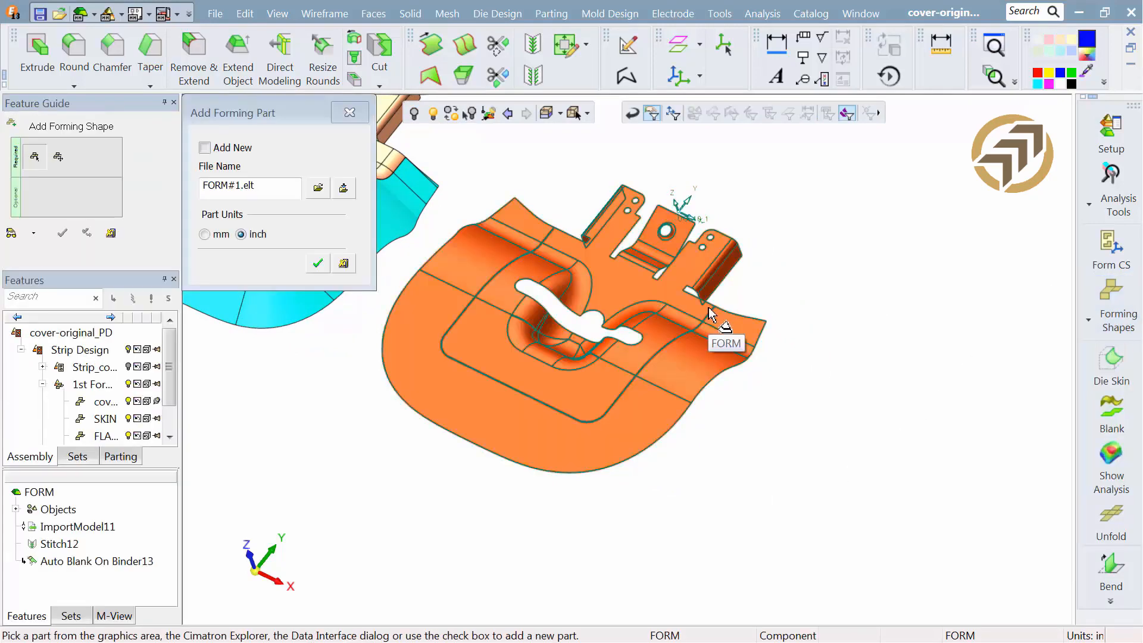
{"action": "double_click", "coordinate": [263, 184]}
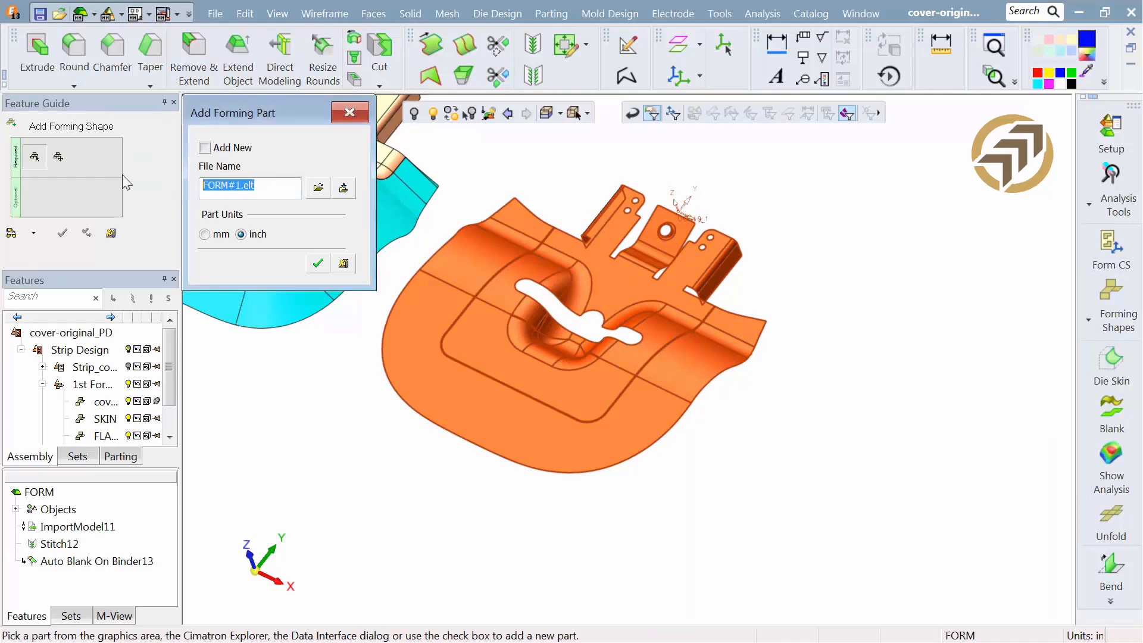
{"action": "type", "text": "FOLD"}
{"action": "left_click", "coordinate": [314, 264]}
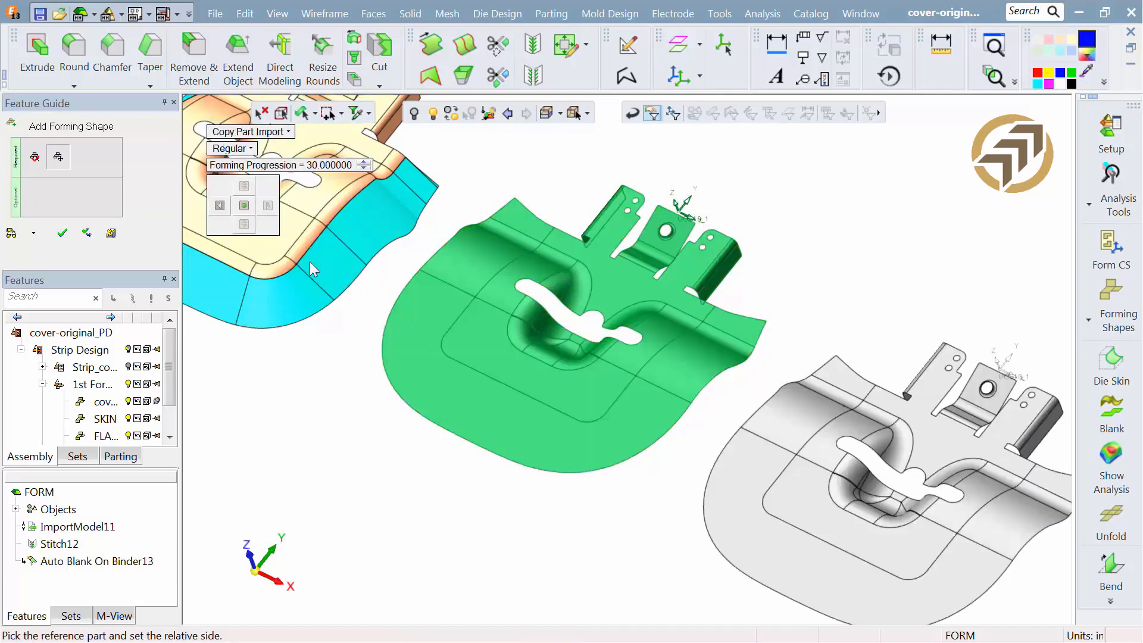
{"action": "left_click", "coordinate": [61, 234]}
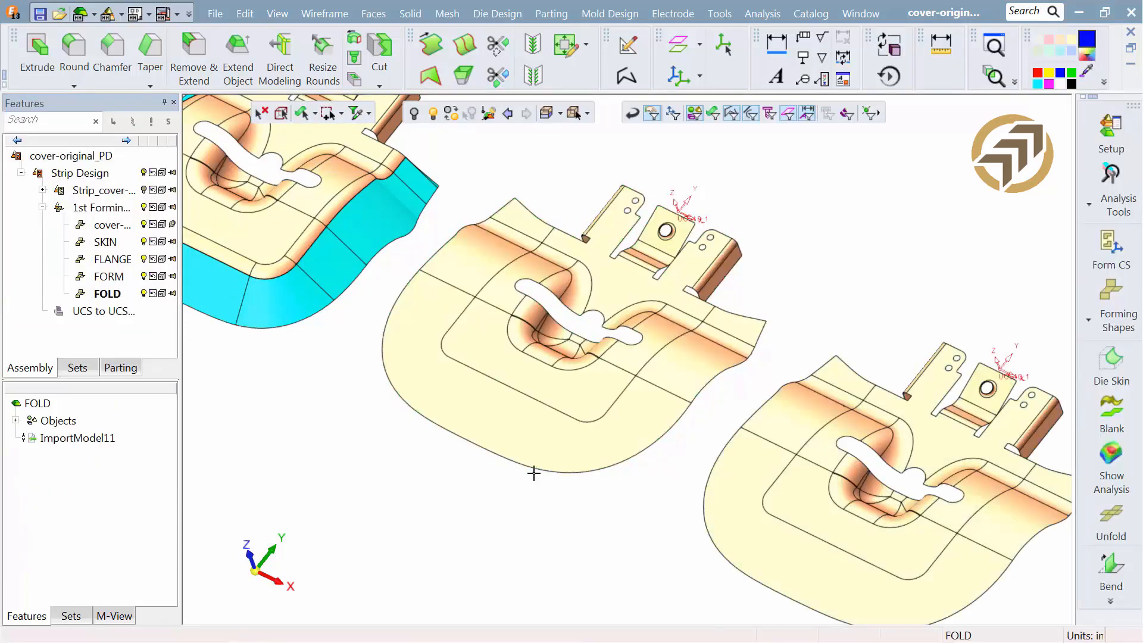
Step: Start an Unbend on the FOLD part with the top planar face fixed and the right side tab's cylindrical bend selected
{"action": "middle_click_drag", "start_coordinate": [846, 423], "coordinate": [613, 363], "text": "ctrl"}
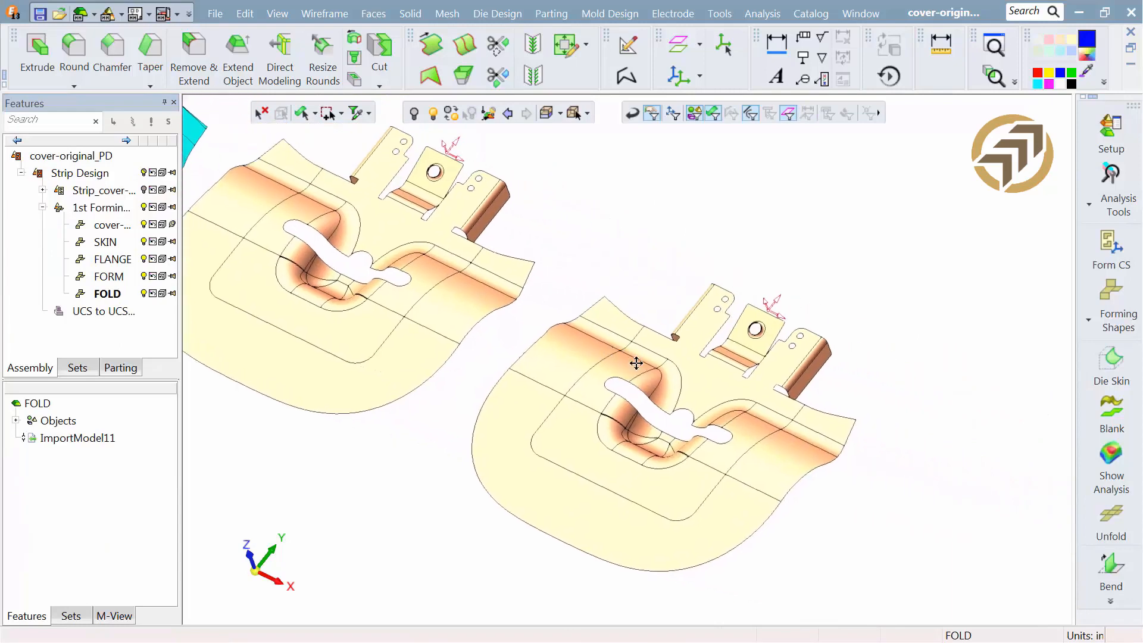
{"action": "right_click_drag", "start_coordinate": [773, 441], "coordinate": [758, 314], "text": "ctrl"}
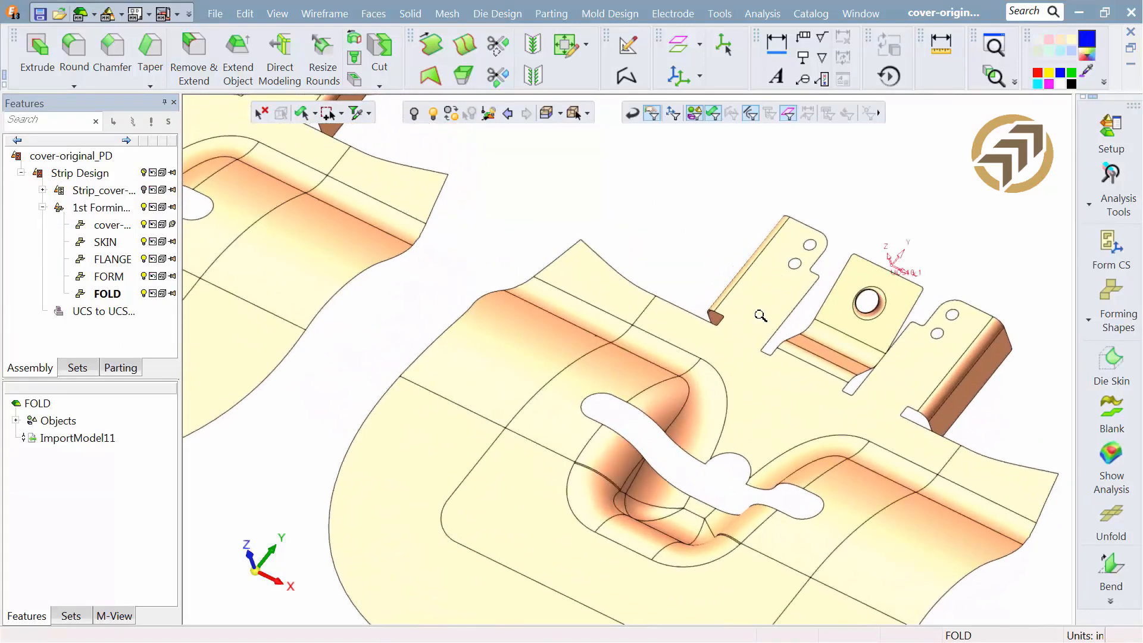
{"action": "left_click", "coordinate": [498, 15]}
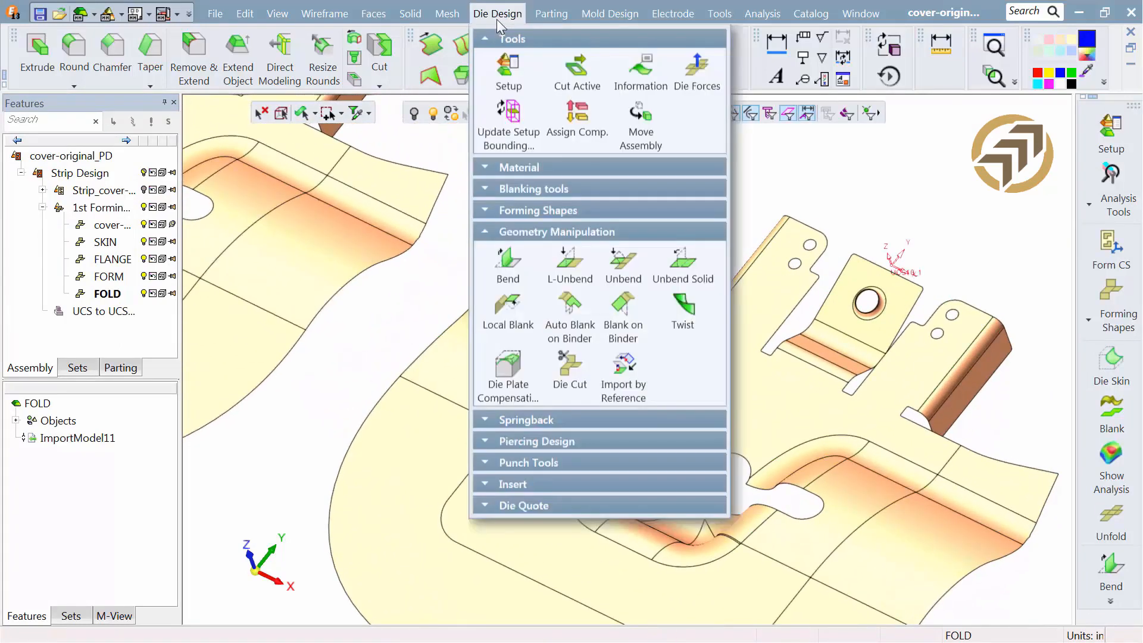
{"action": "mouse_move", "coordinate": [510, 169]}
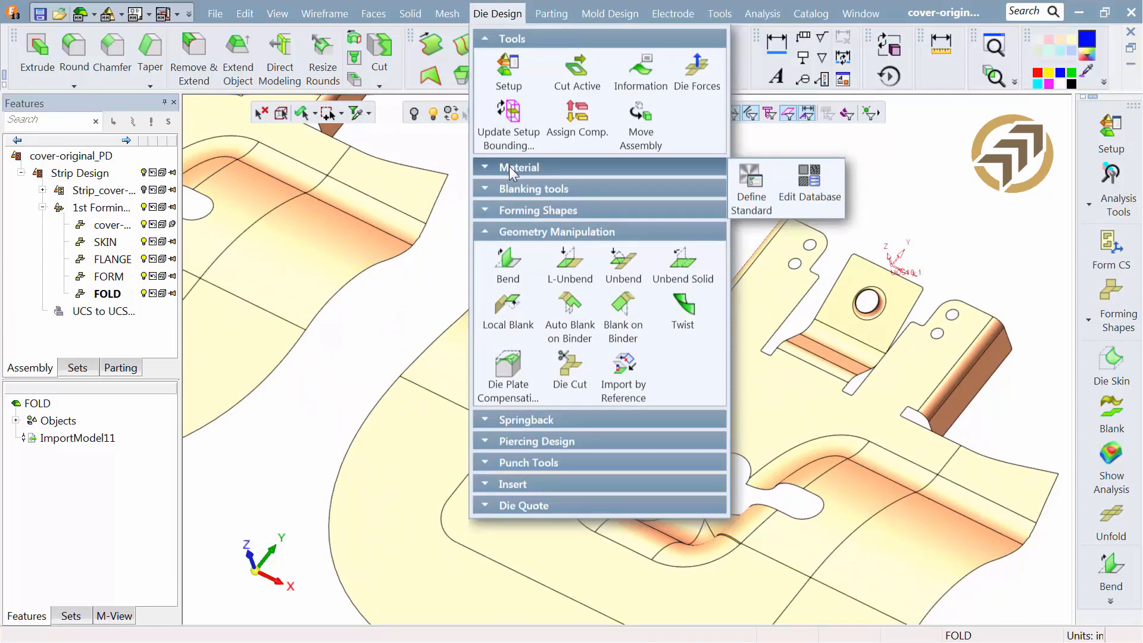
{"action": "left_click", "coordinate": [623, 265]}
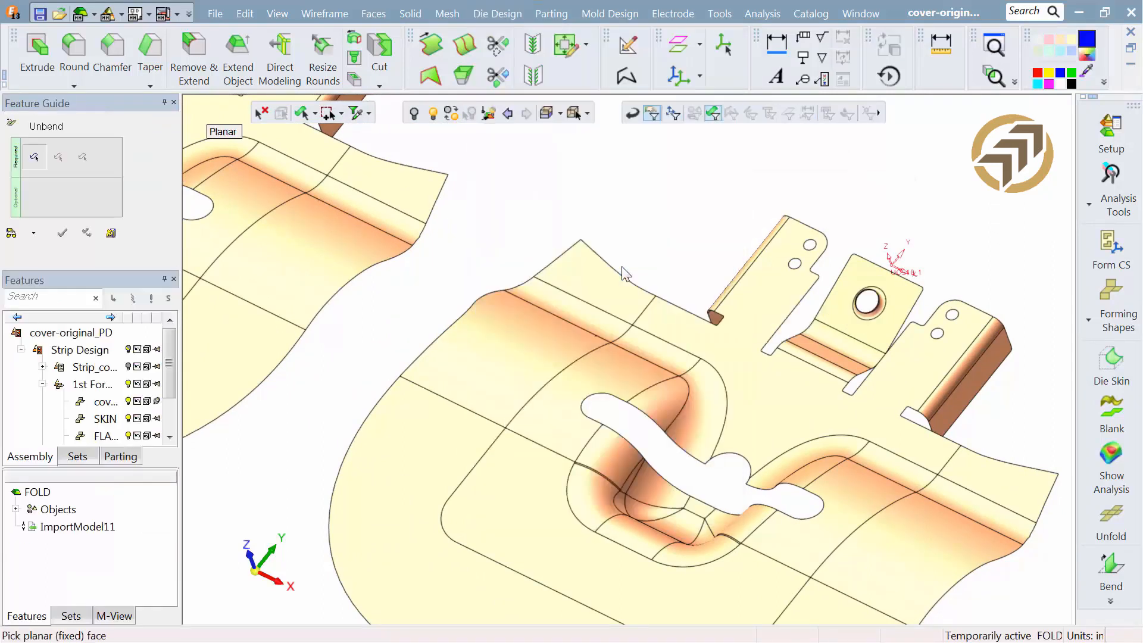
{"action": "left_click", "coordinate": [749, 288]}
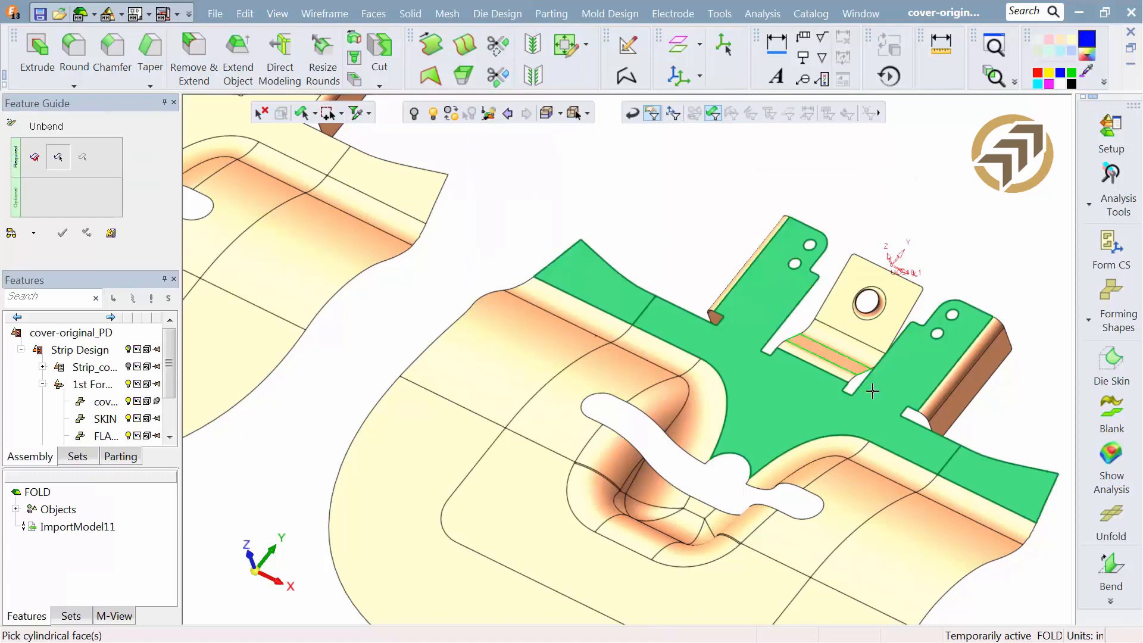
{"action": "left_click", "coordinate": [936, 410]}
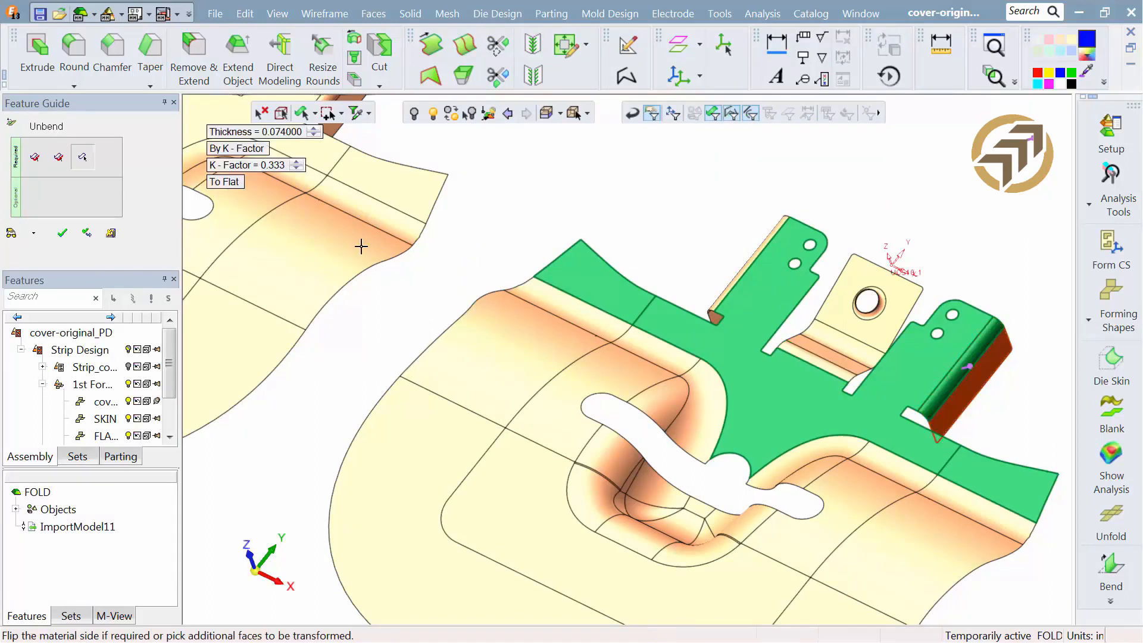
Step: Preview the right side tab unbent by an angle of 45 with the Different Radius option
{"action": "left_click", "coordinate": [235, 181]}
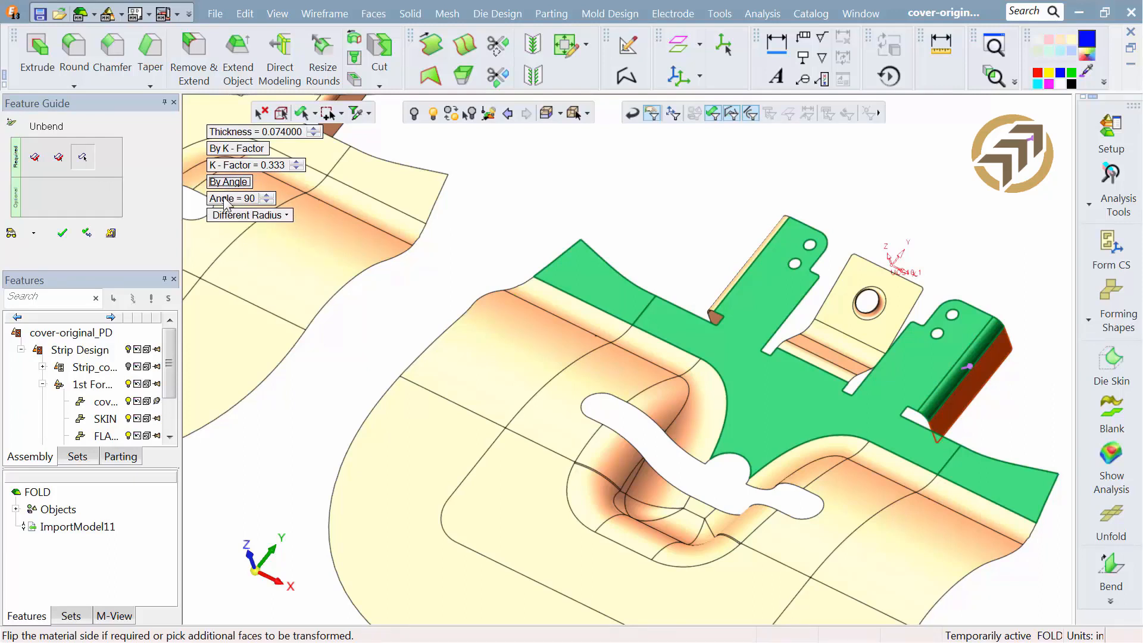
{"action": "left_click", "coordinate": [226, 199]}
{"action": "type", "text": "45"}
{"action": "key", "text": "Return"}
{"action": "left_click", "coordinate": [224, 216]}
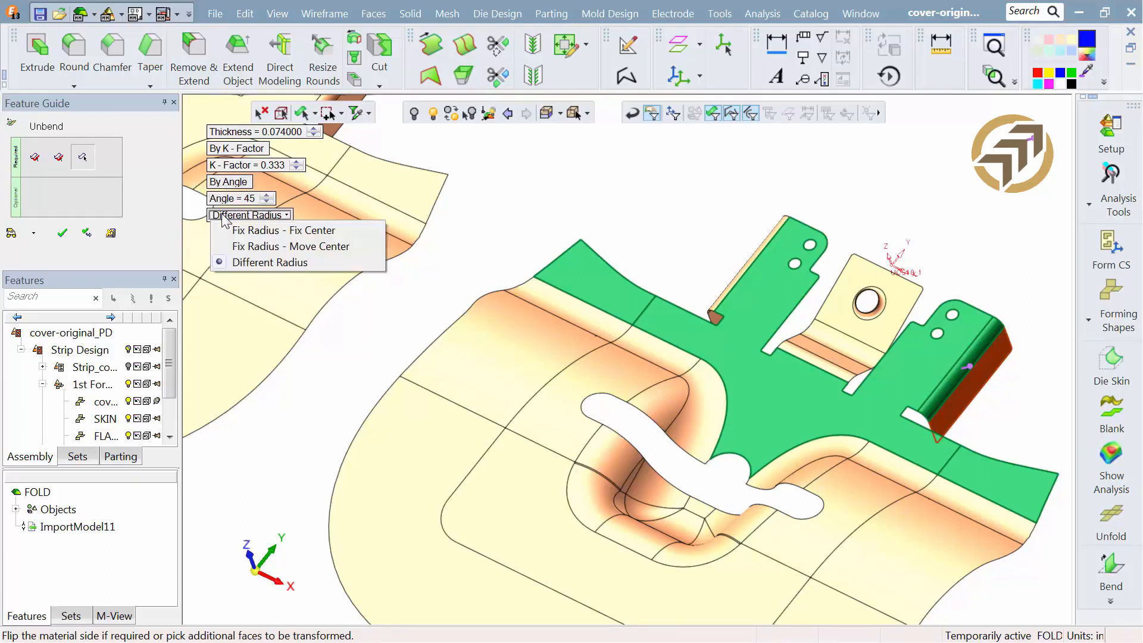
{"action": "left_click", "coordinate": [18, 231]}
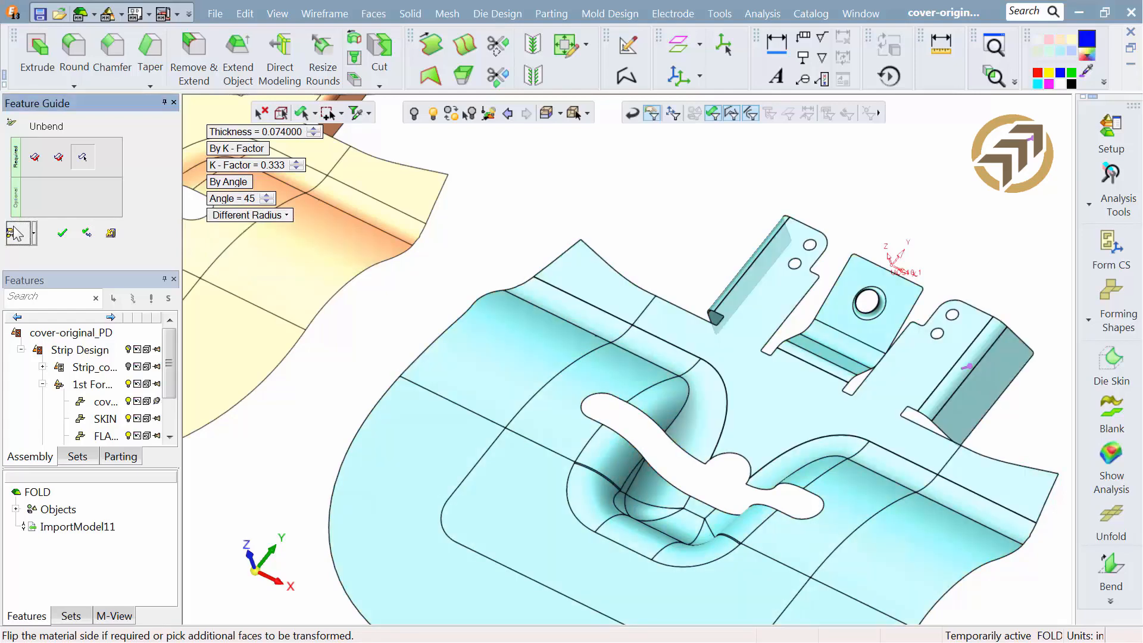
Step: Unbend the right side tab's flange to flat by K-factor 0.333 with a thickness of 0.074
{"action": "left_click", "coordinate": [229, 181]}
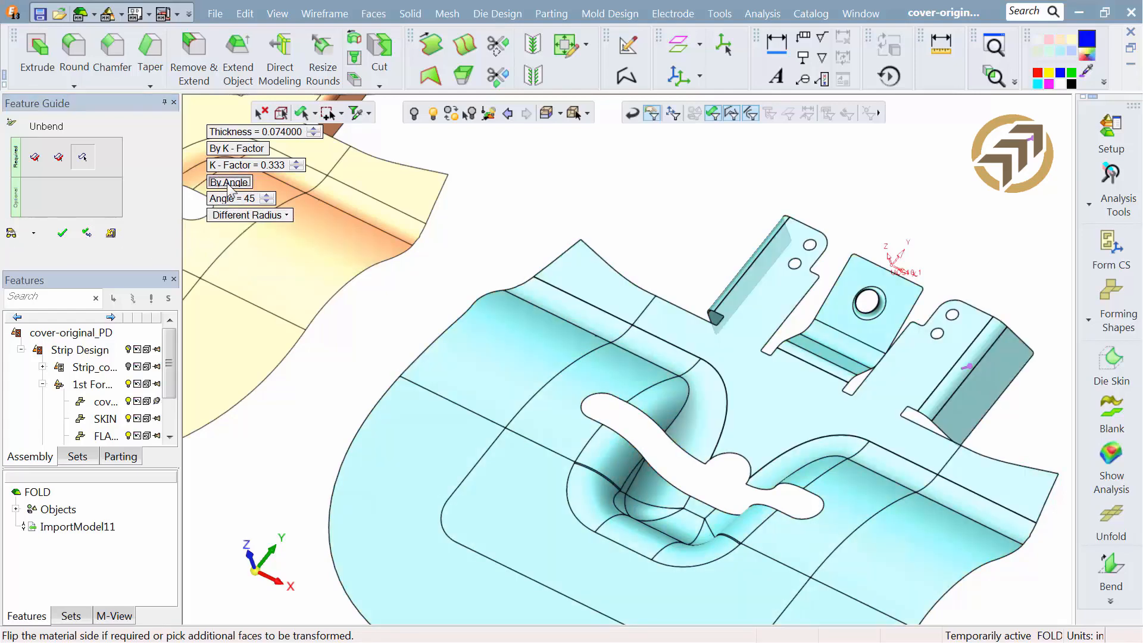
{"action": "left_click", "coordinate": [17, 236]}
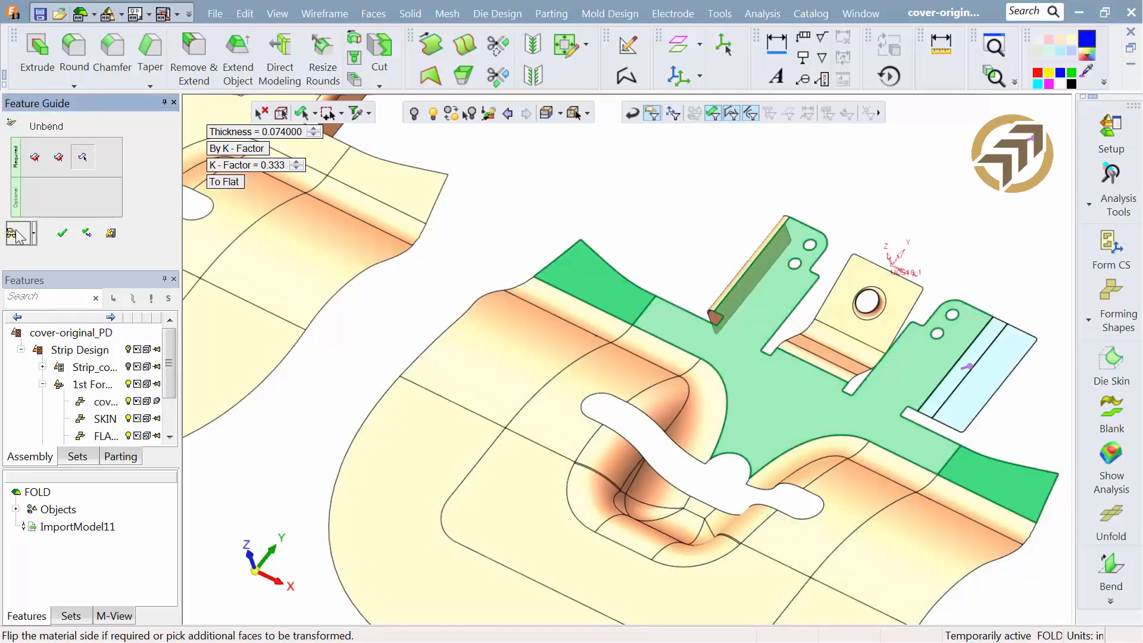
{"action": "left_click", "coordinate": [87, 233]}
Step: Unbend the left side tab's flange to flat, keeping the top planar face fixed
{"action": "left_click", "coordinate": [737, 308]}
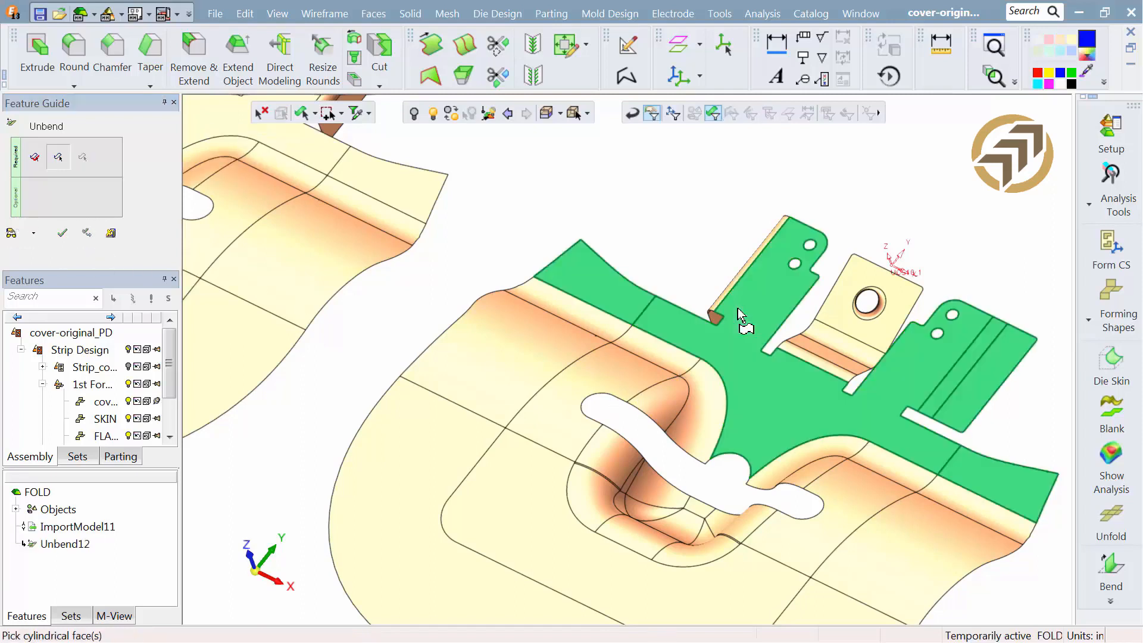
{"action": "left_click", "coordinate": [726, 291]}
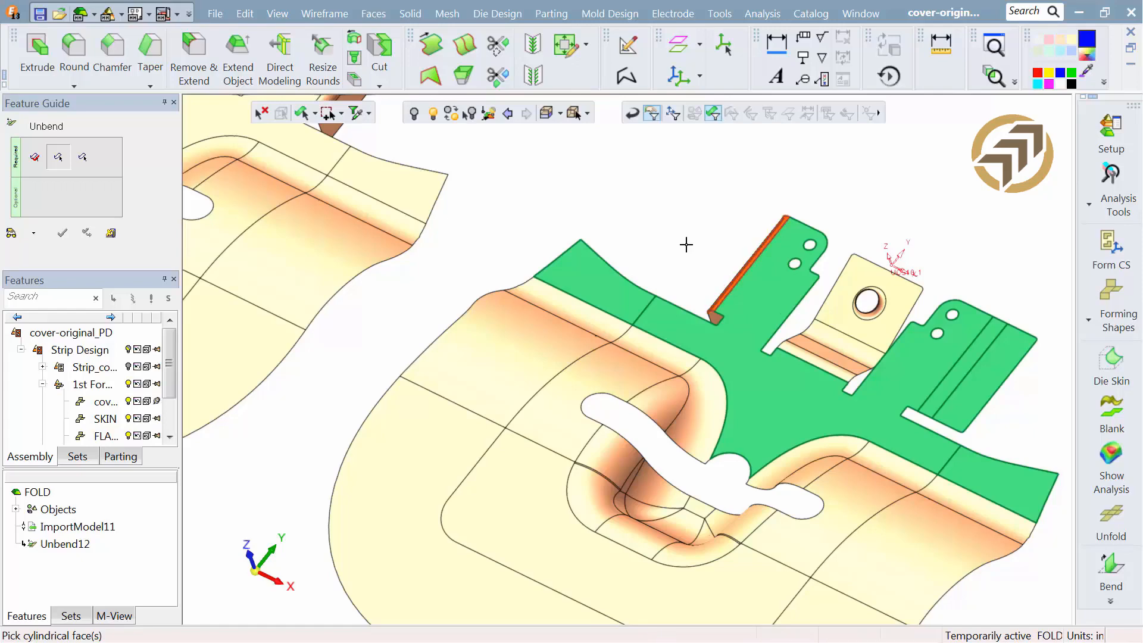
{"action": "left_click", "coordinate": [62, 234]}
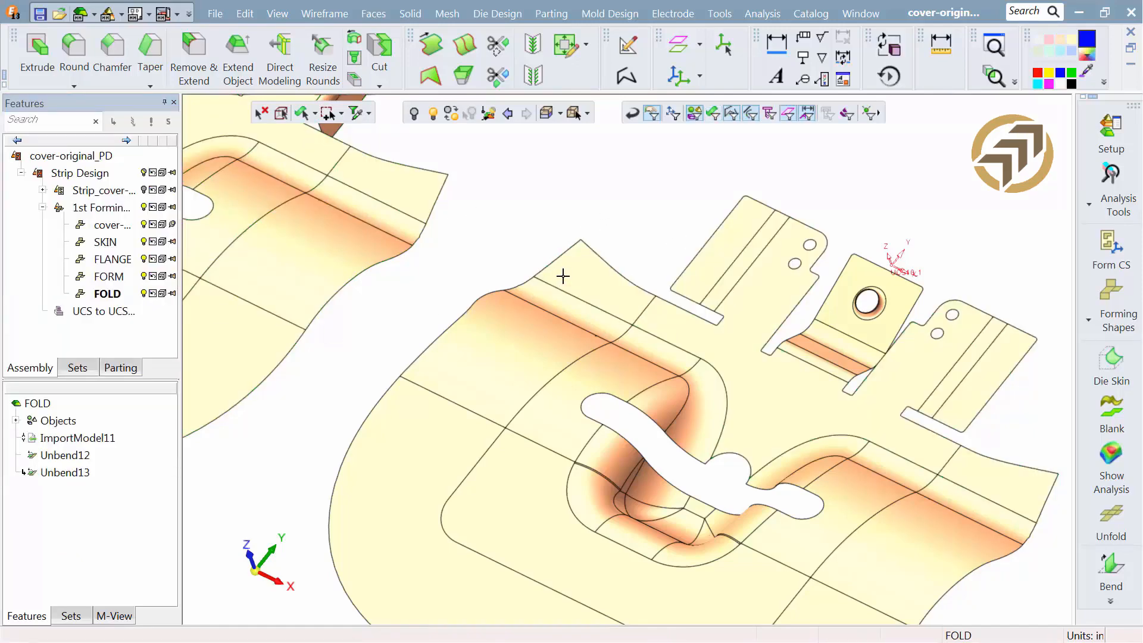
Step: Add a forming part named TAB as a copy of the FOLD part, in inches
{"action": "right_click_drag", "start_coordinate": [565, 295], "coordinate": [576, 460], "text": "ctrl"}
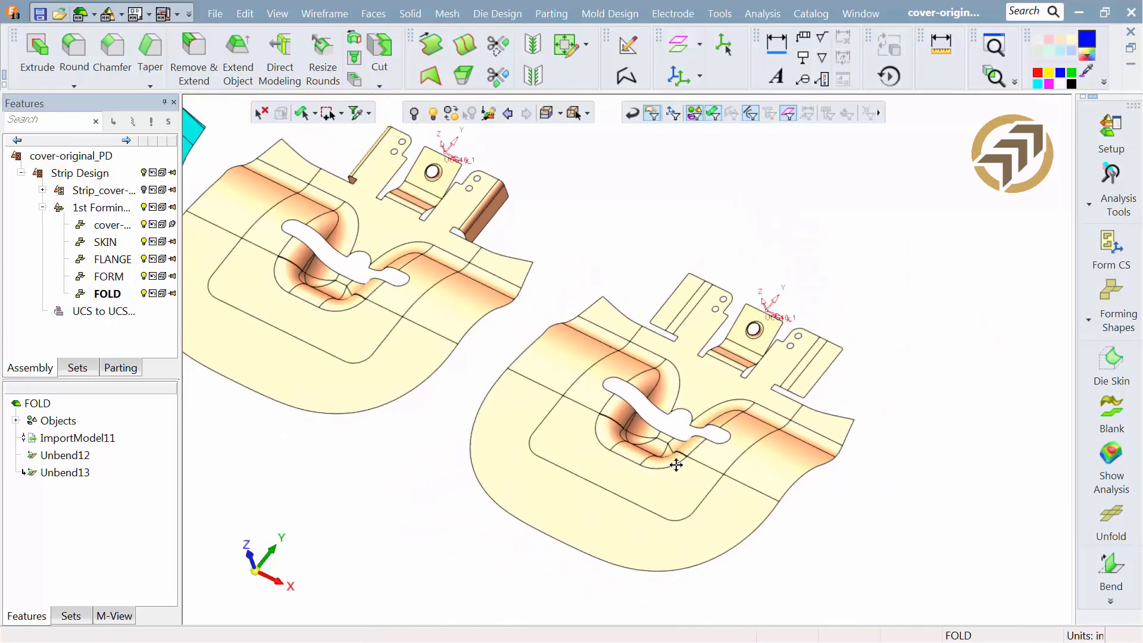
{"action": "middle_click_drag", "start_coordinate": [676, 465], "coordinate": [521, 340], "text": "ctrl"}
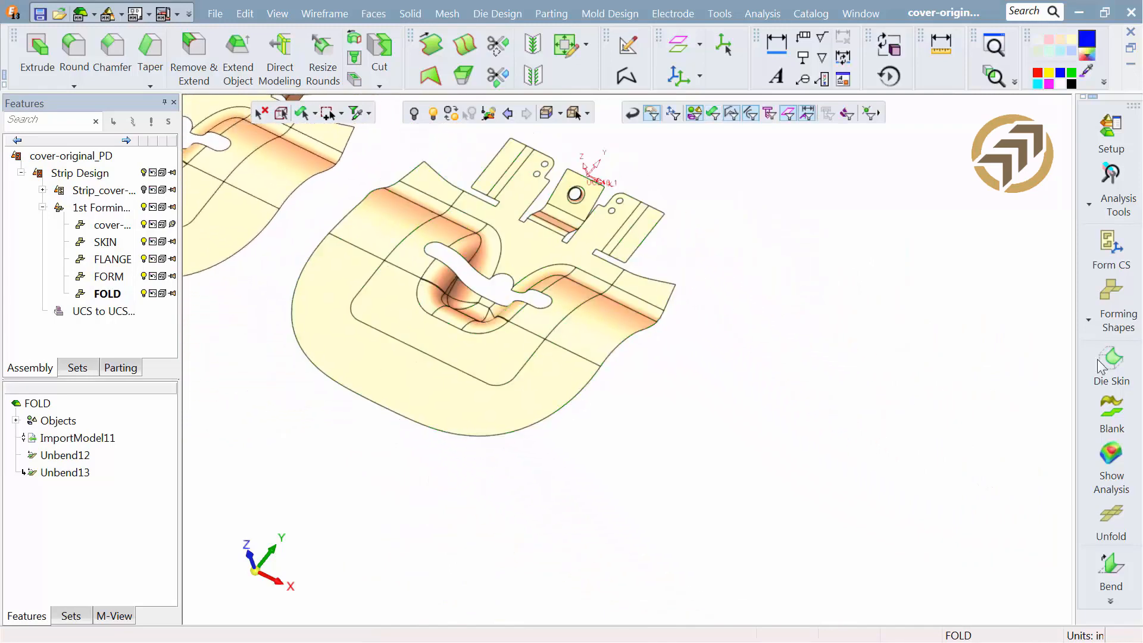
{"action": "left_click", "coordinate": [1101, 304]}
{"action": "left_click", "coordinate": [1088, 297]}
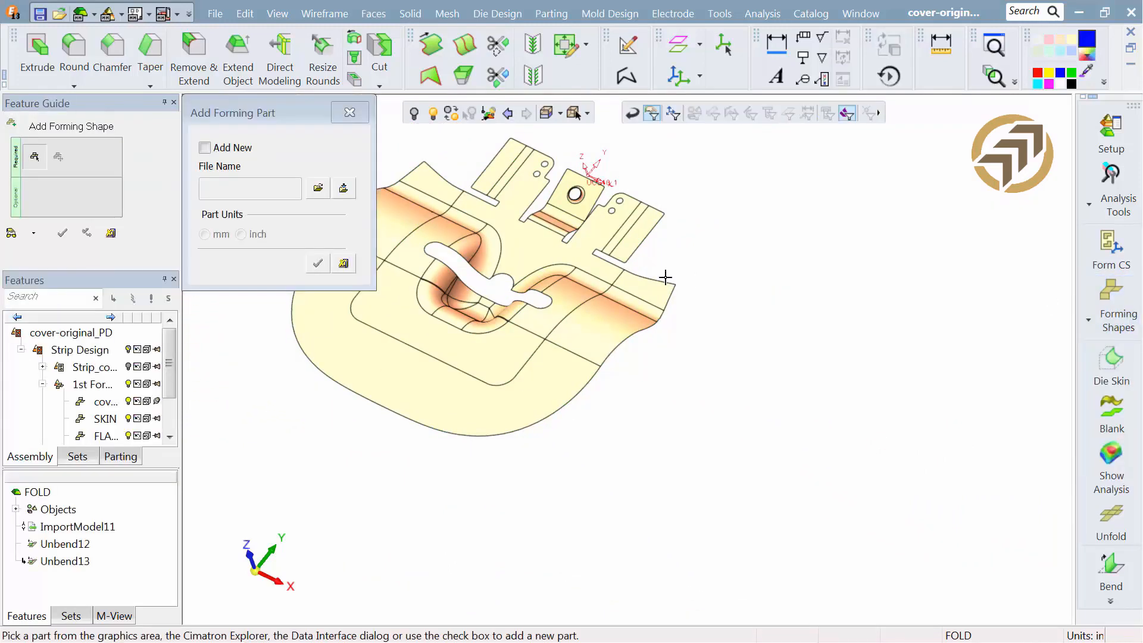
{"action": "left_click", "coordinate": [622, 299]}
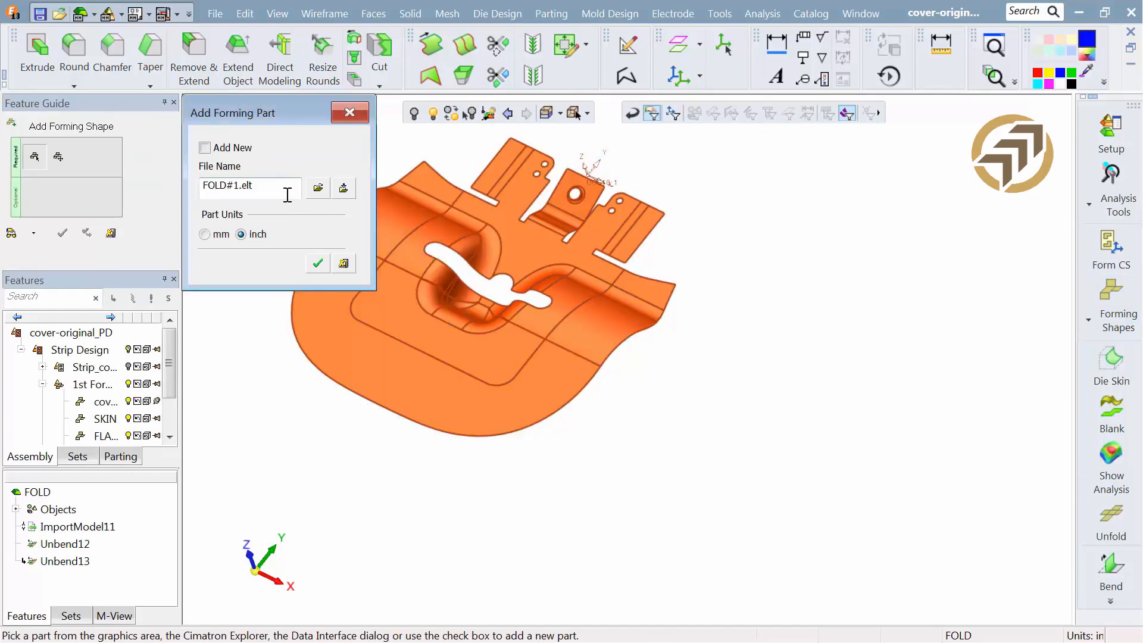
{"action": "left_click_drag", "start_coordinate": [287, 195], "coordinate": [184, 174]}
{"action": "type", "text": "TAB"}
{"action": "left_click", "coordinate": [312, 265]}
{"action": "left_click", "coordinate": [63, 235]}
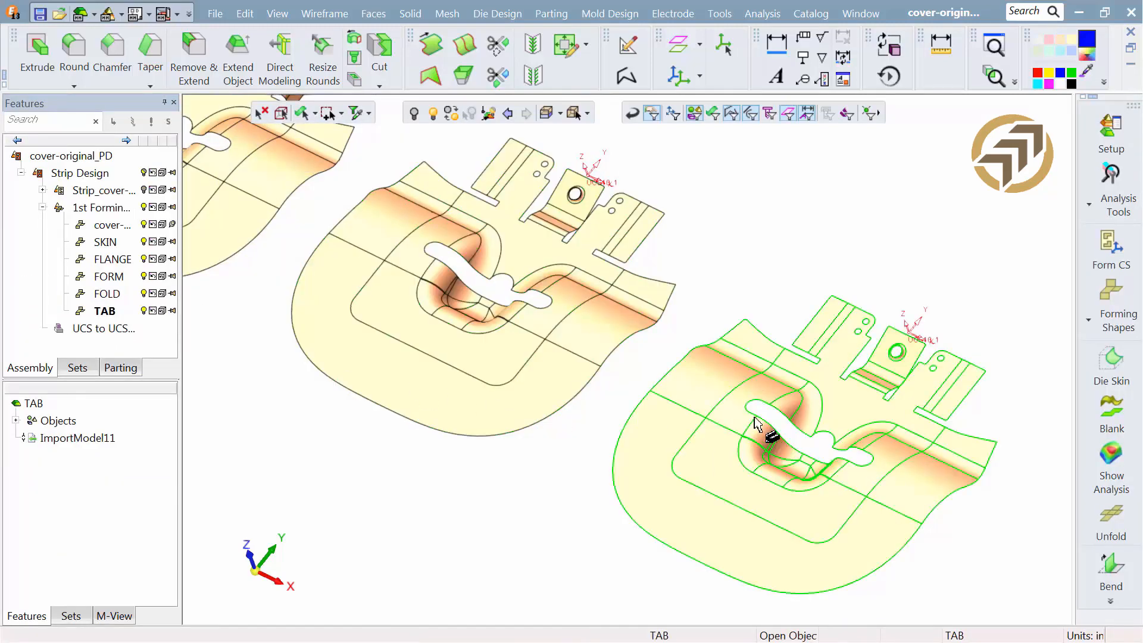
Step: Set up a Local Blank on the TAB part's raised centre tab faces, with the surrounding top planar face fixed
{"action": "middle_click_drag", "start_coordinate": [752, 417], "coordinate": [546, 365], "text": "ctrl"}
{"action": "right_click_drag", "start_coordinate": [615, 457], "coordinate": [612, 338], "text": "ctrl"}
{"action": "left_click", "coordinate": [516, 19]}
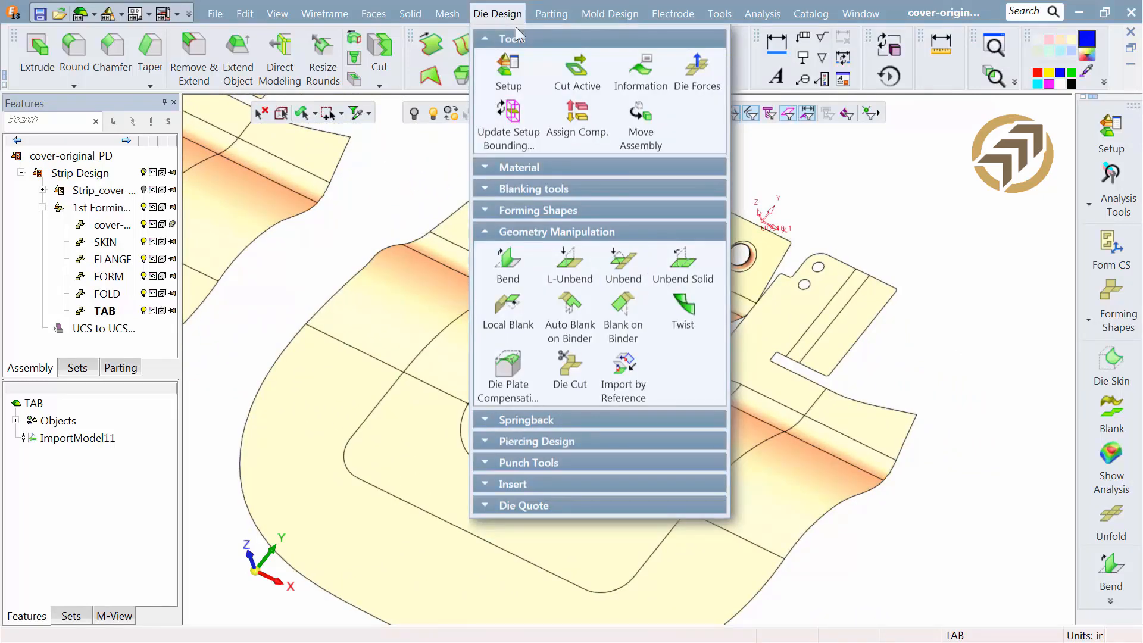
{"action": "left_click", "coordinate": [505, 288]}
{"action": "left_click", "coordinate": [655, 317]}
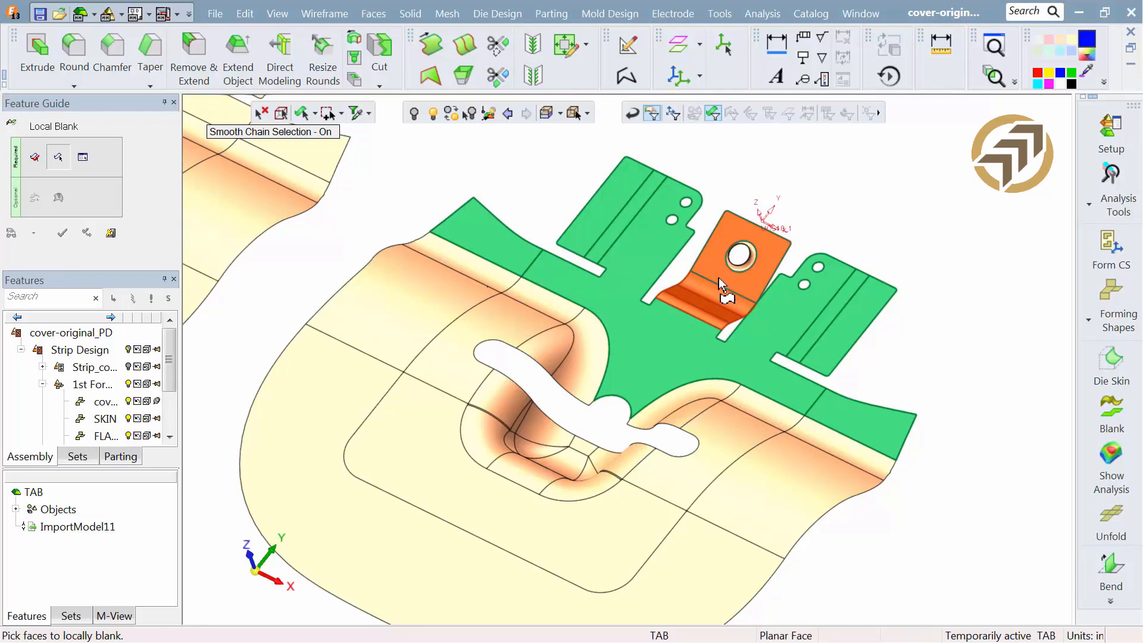
{"action": "middle_click", "coordinate": [269, 237]}
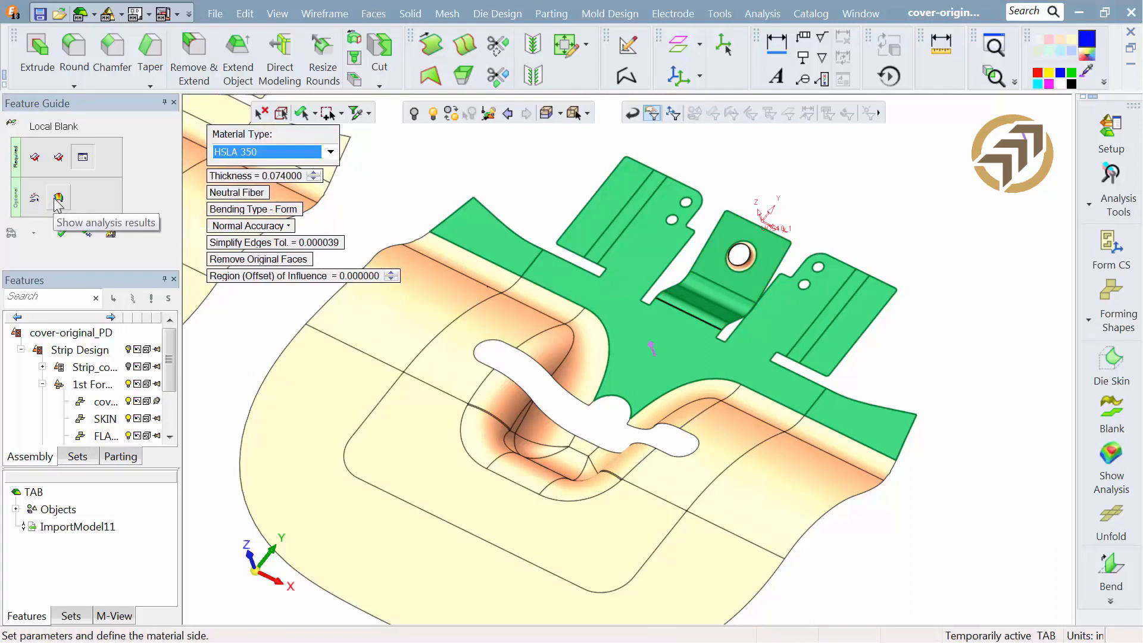
Step: Include the centre tab's rounded hole face as transferred geometry and generate the local blank
{"action": "left_click", "coordinate": [35, 198]}
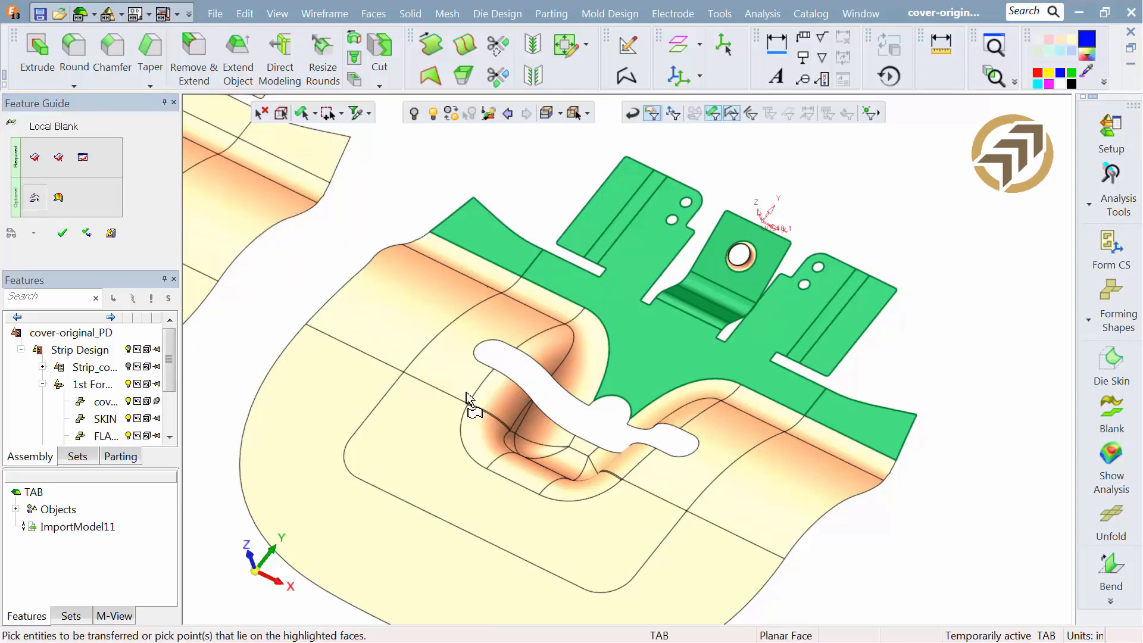
{"action": "left_click", "coordinate": [736, 272]}
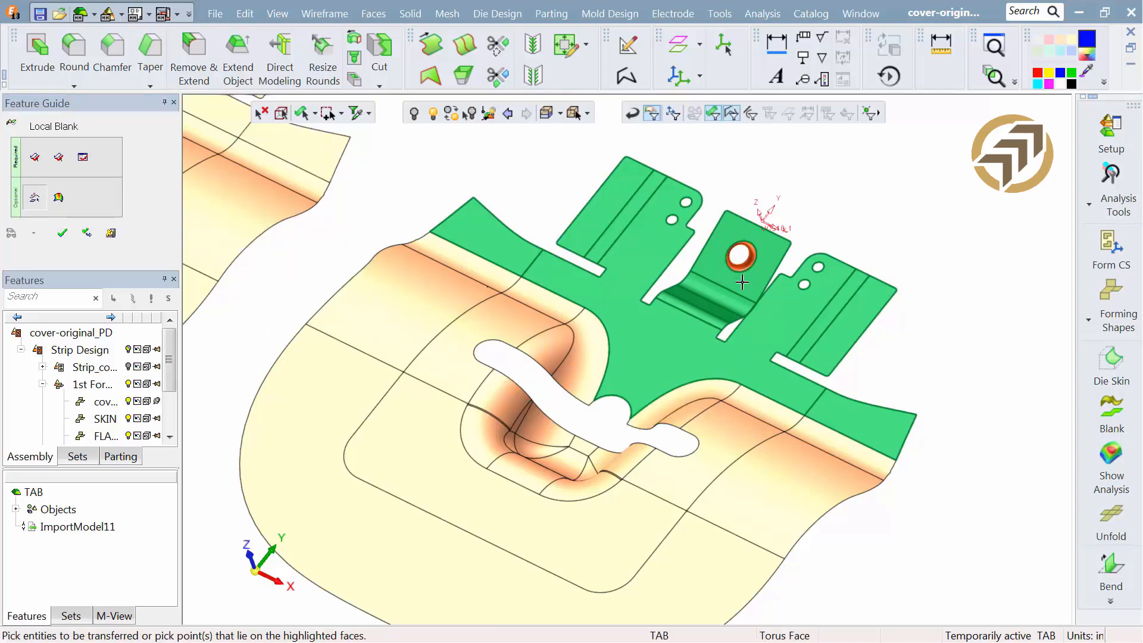
{"action": "left_click", "coordinate": [63, 233]}
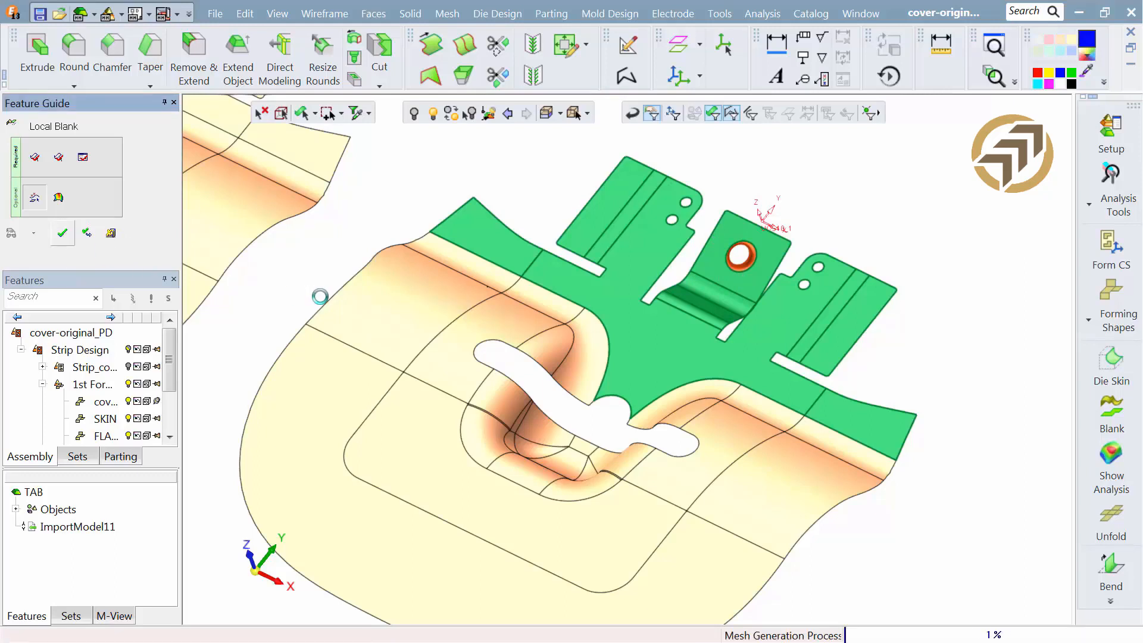
{"action": "left_click", "coordinate": [62, 232]}
Step: Add a forming part named FLAT as a copy of the TAB part, in inches
{"action": "right_click_drag", "start_coordinate": [683, 331], "coordinate": [711, 235], "text": "ctrl"}
{"action": "middle_click_drag", "start_coordinate": [719, 238], "coordinate": [603, 302], "text": "ctrl"}
{"action": "mouse_move", "coordinate": [603, 303]}
{"action": "left_mouse_down", "text": "ctrl"}
{"action": "mouse_move", "coordinate": [631, 262]}
{"action": "mouse_move", "coordinate": [623, 243]}
{"action": "mouse_move", "coordinate": [612, 305]}
{"action": "left_mouse_up", "text": "ctrl"}
{"action": "right_click_drag", "start_coordinate": [643, 259], "coordinate": [593, 468], "text": "ctrl"}
{"action": "middle_click_drag", "start_coordinate": [593, 468], "coordinate": [516, 324], "text": "ctrl"}
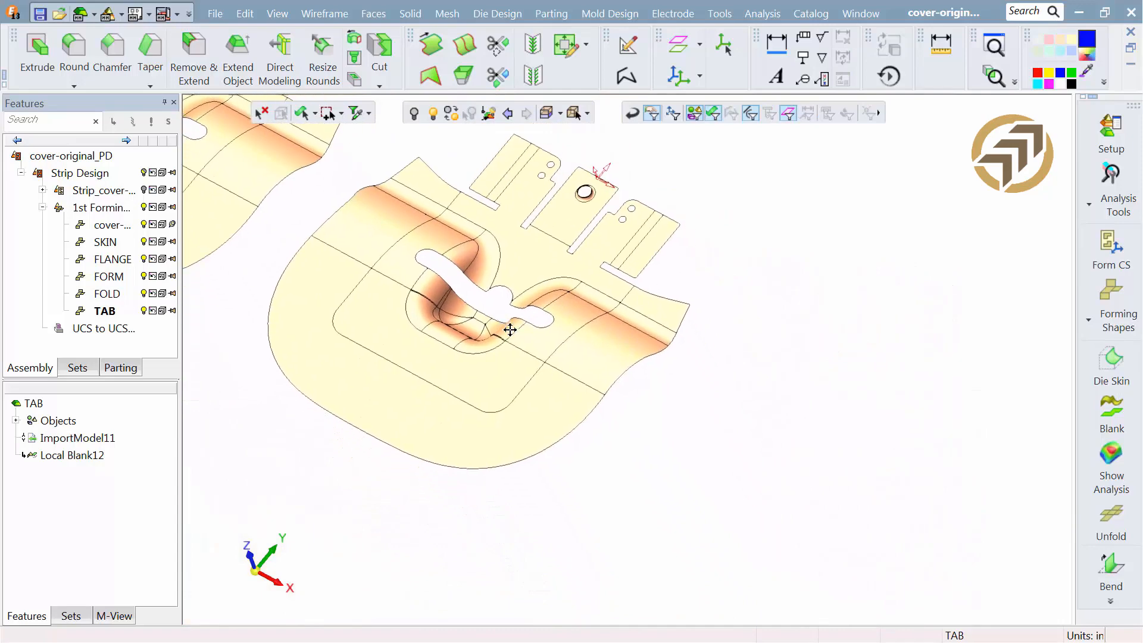
{"action": "left_click", "coordinate": [1082, 319]}
{"action": "left_click", "coordinate": [1063, 291]}
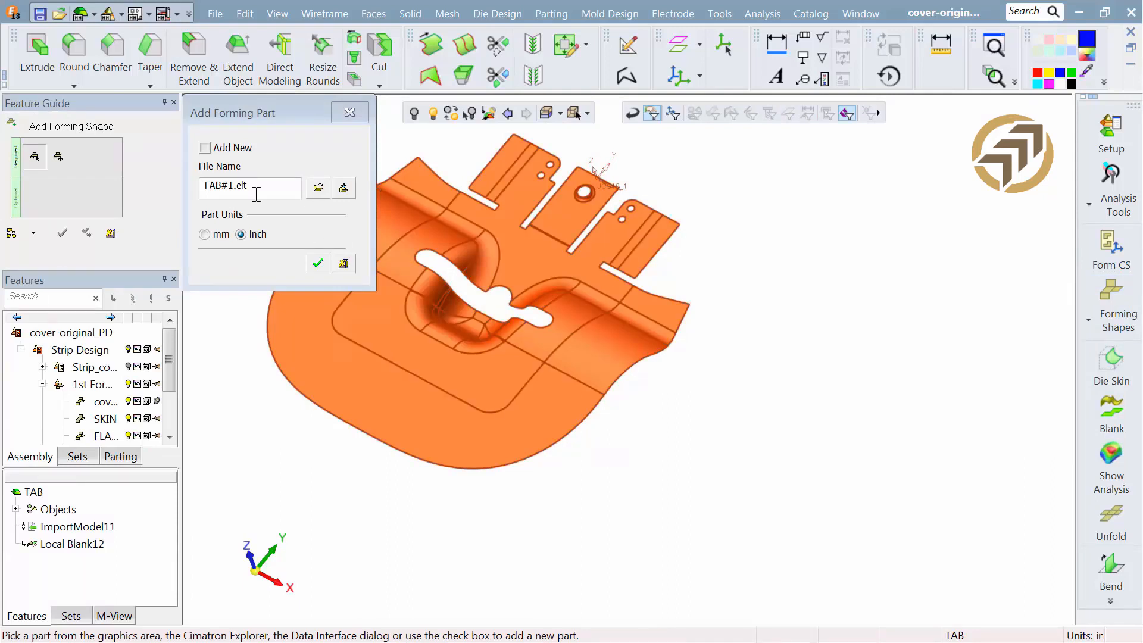
{"action": "left_click_drag", "start_coordinate": [256, 188], "coordinate": [186, 184]}
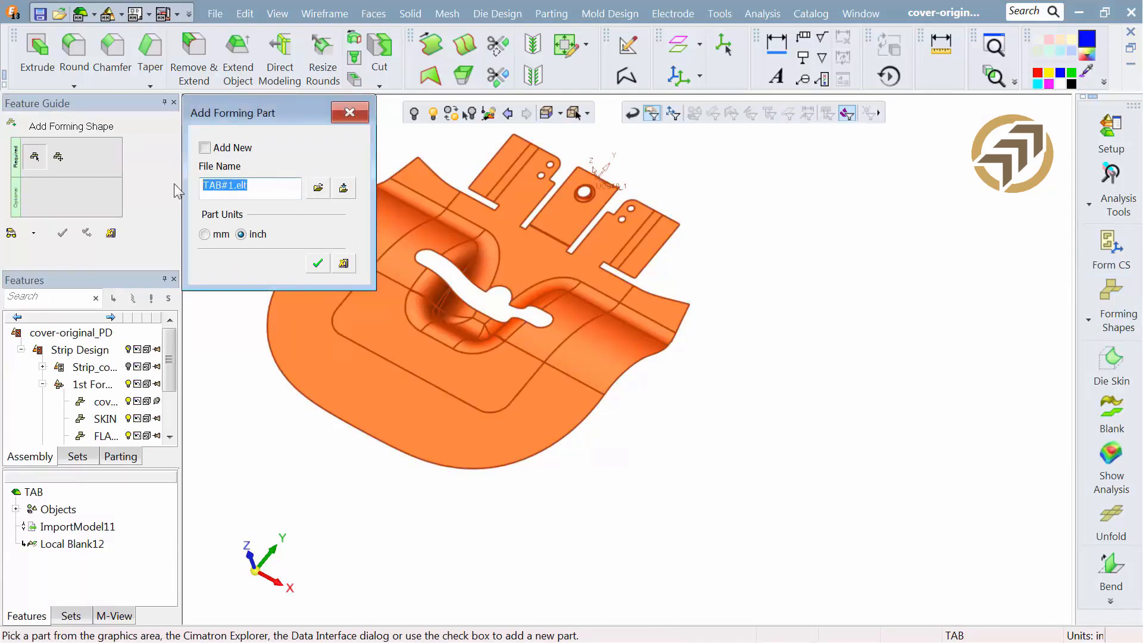
{"action": "type", "text": "FLAT"}
{"action": "left_click", "coordinate": [319, 264]}
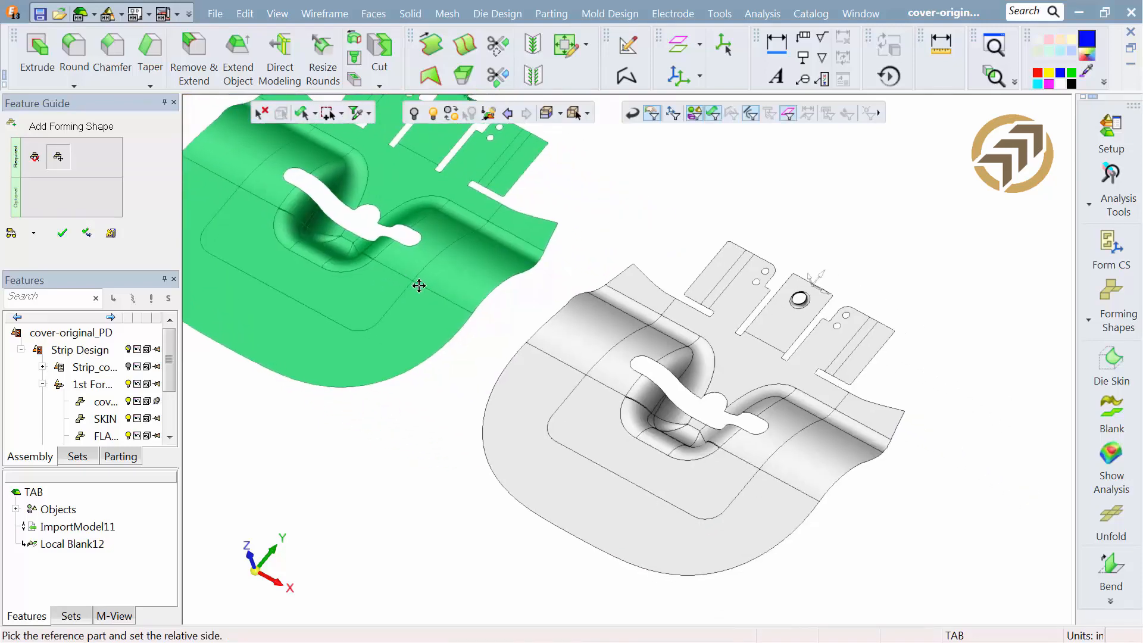
{"action": "left_click", "coordinate": [63, 232]}
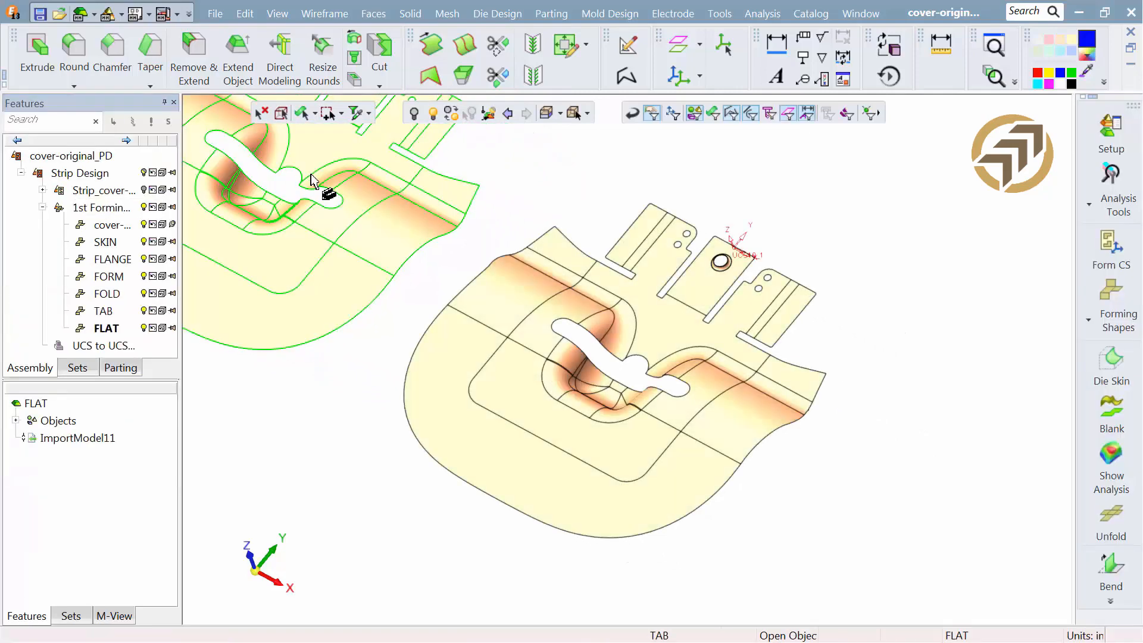
Step: Generate a Local Blank of the FLAT part's formed body faces, using the top planar faces as the fixed reference
{"action": "left_click", "coordinate": [497, 14]}
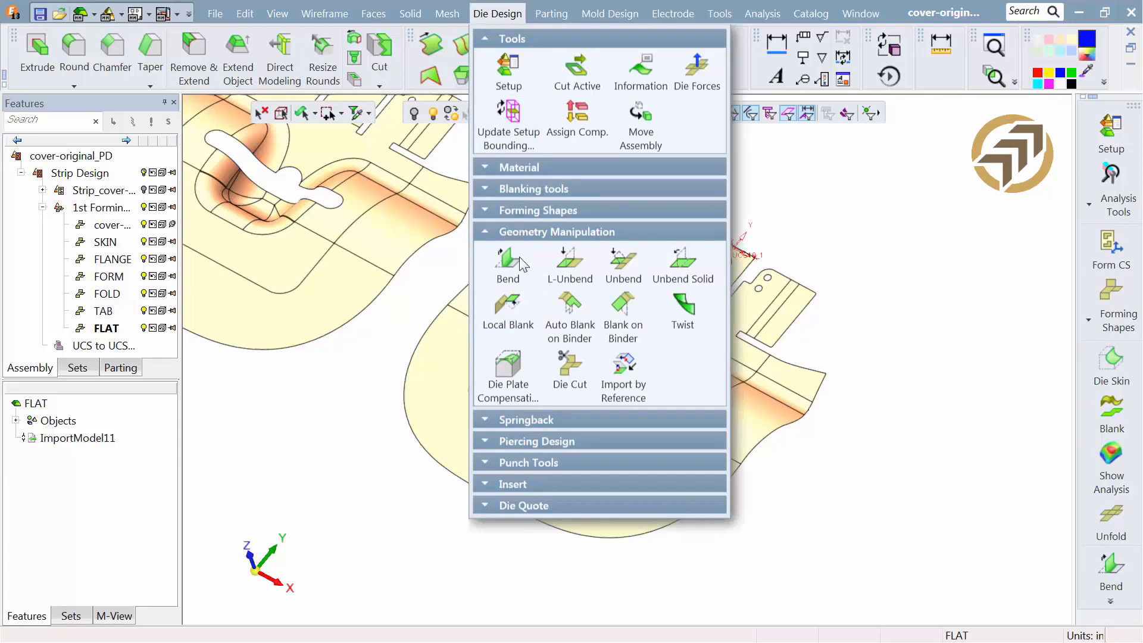
{"action": "left_click", "coordinate": [516, 304]}
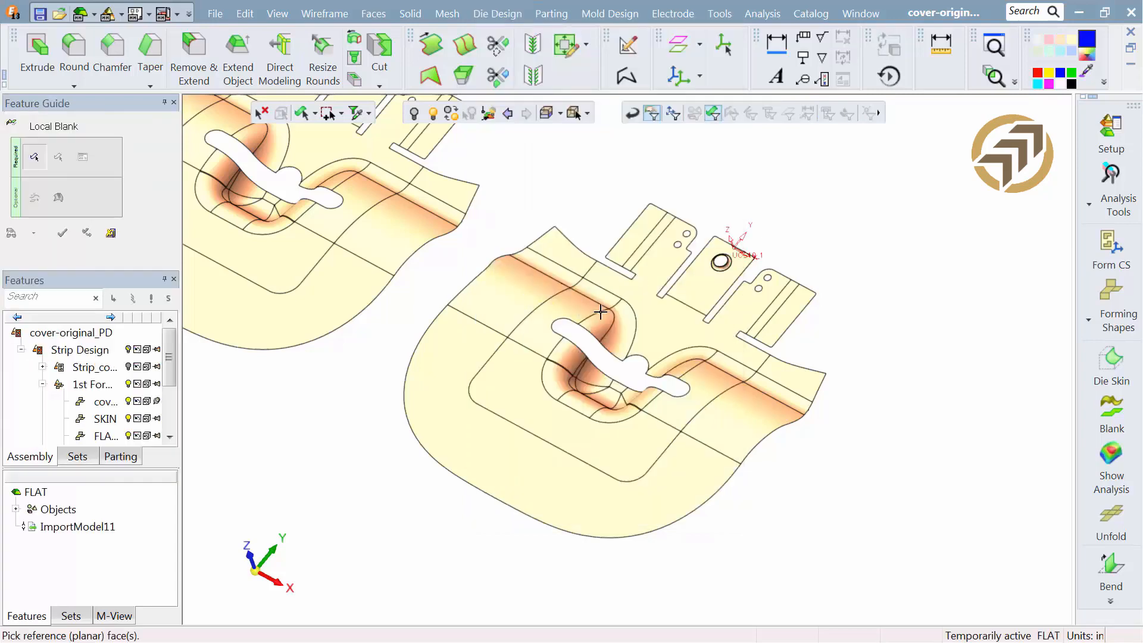
{"action": "left_click", "coordinate": [656, 329]}
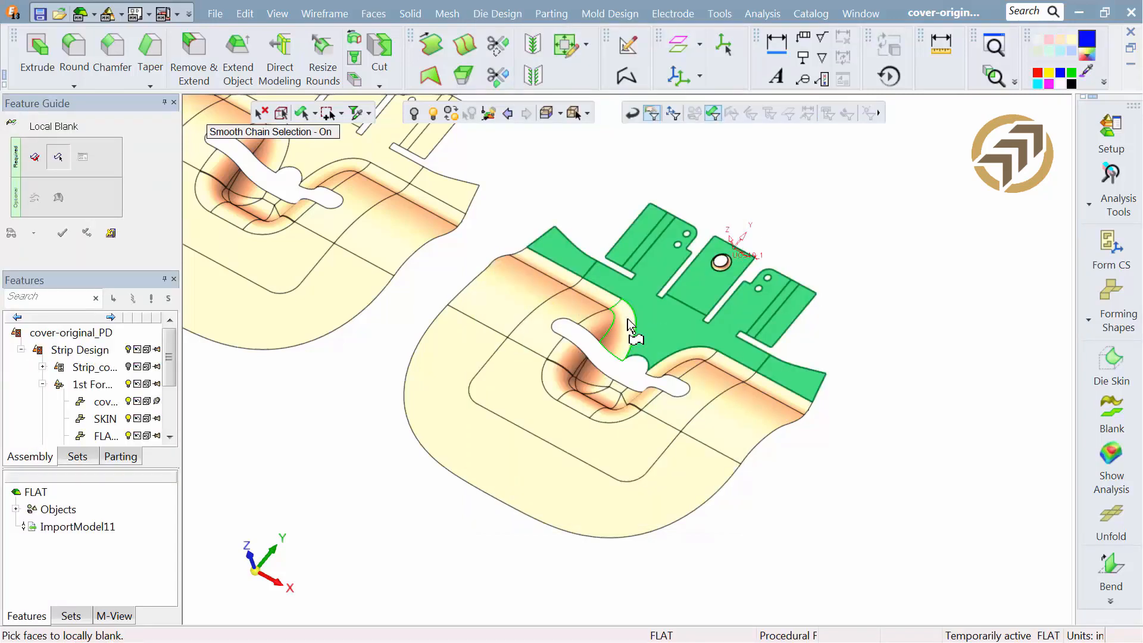
{"action": "left_click", "coordinate": [627, 320]}
{"action": "middle_click", "coordinate": [627, 318]}
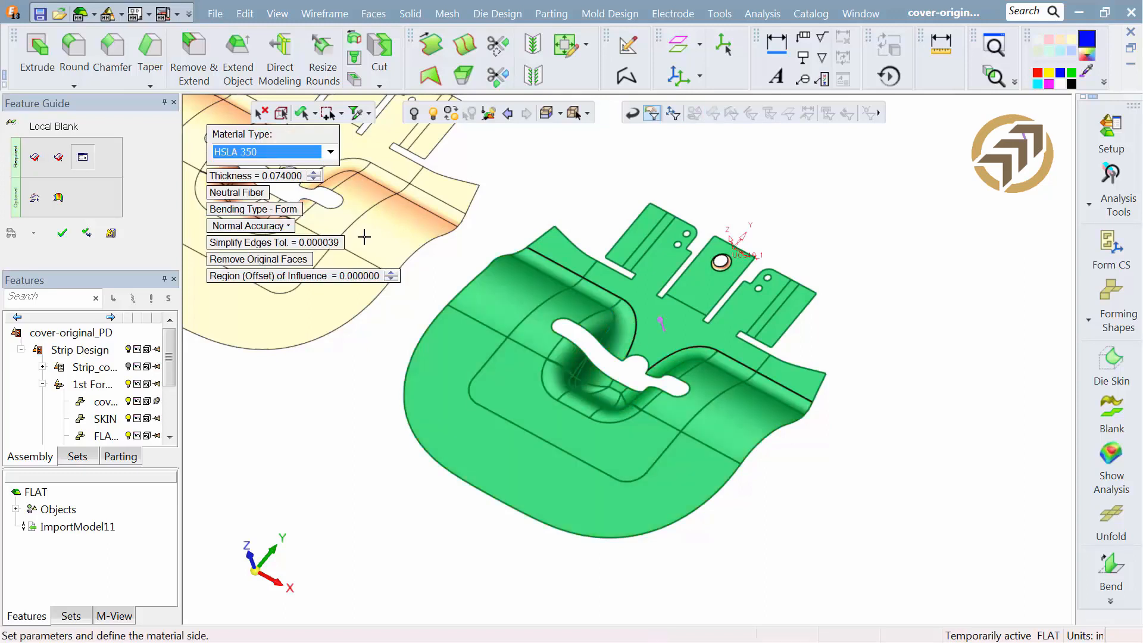
{"action": "left_click", "coordinate": [62, 234]}
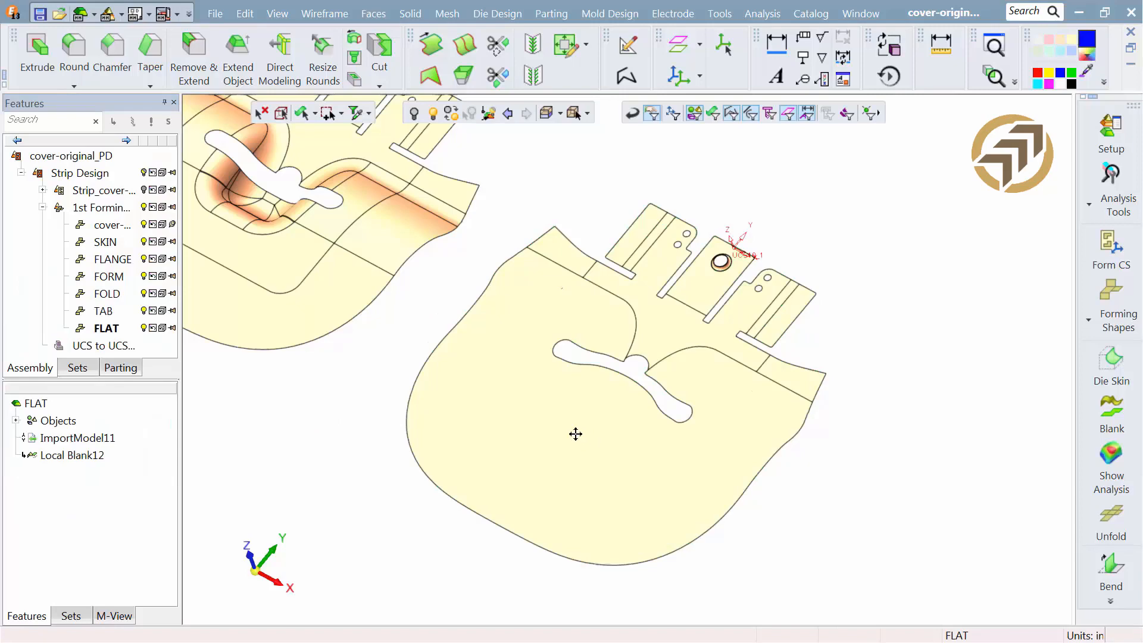
Step: Add a forming part named PIERCE as a copy of the FLAT part, in inches
{"action": "middle_click_drag", "start_coordinate": [575, 434], "coordinate": [405, 349]}
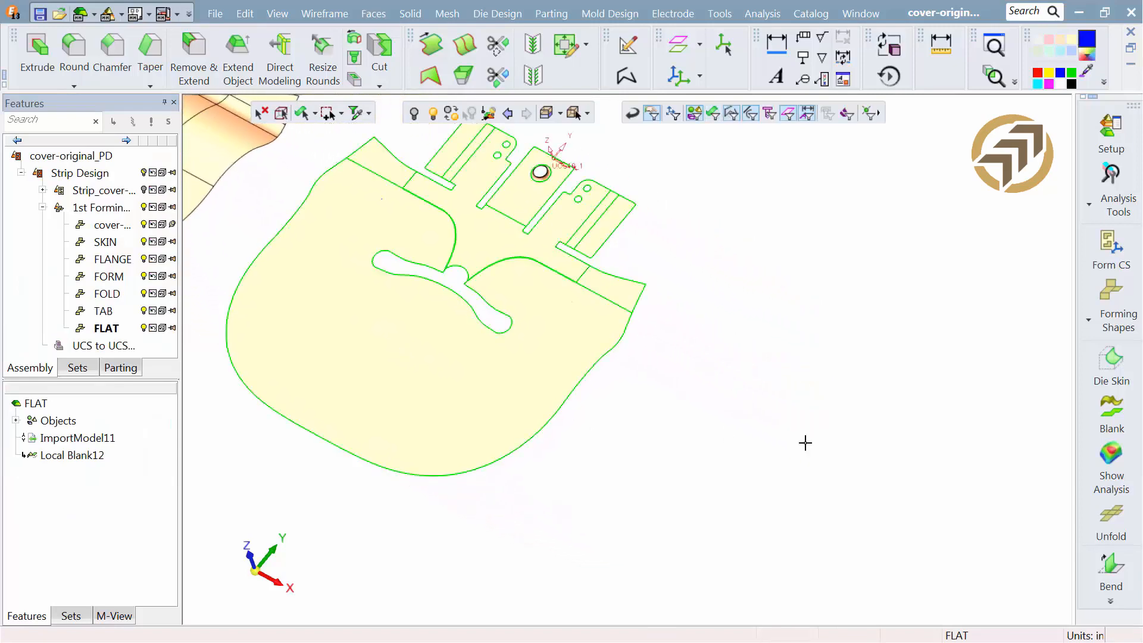
{"action": "left_click", "coordinate": [1088, 320]}
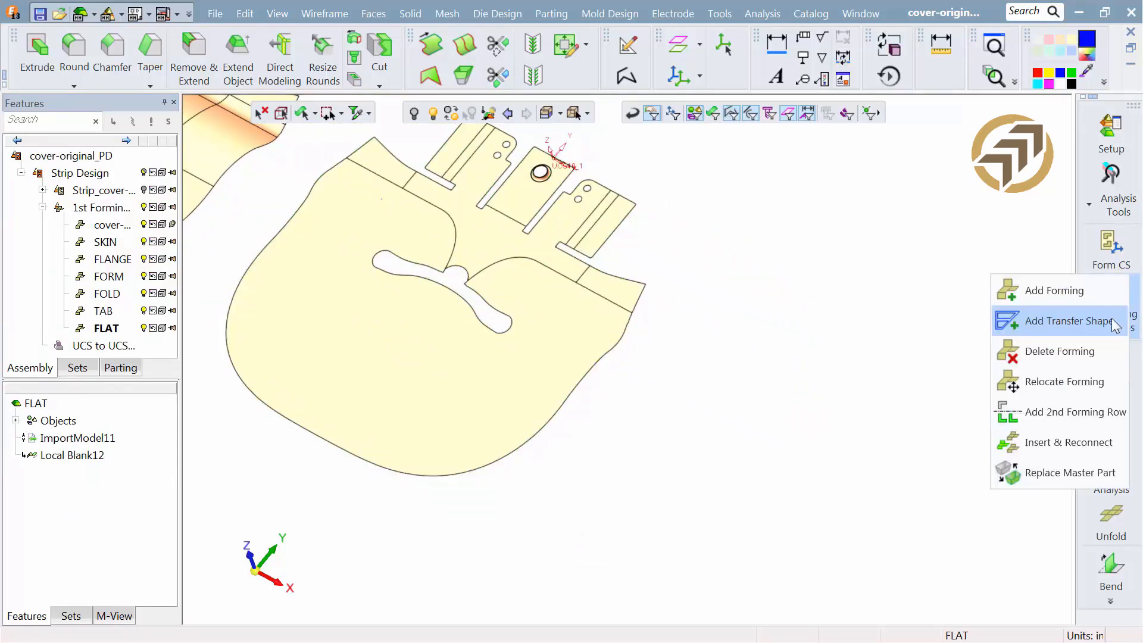
{"action": "left_click", "coordinate": [1069, 291]}
{"action": "left_click", "coordinate": [519, 247]}
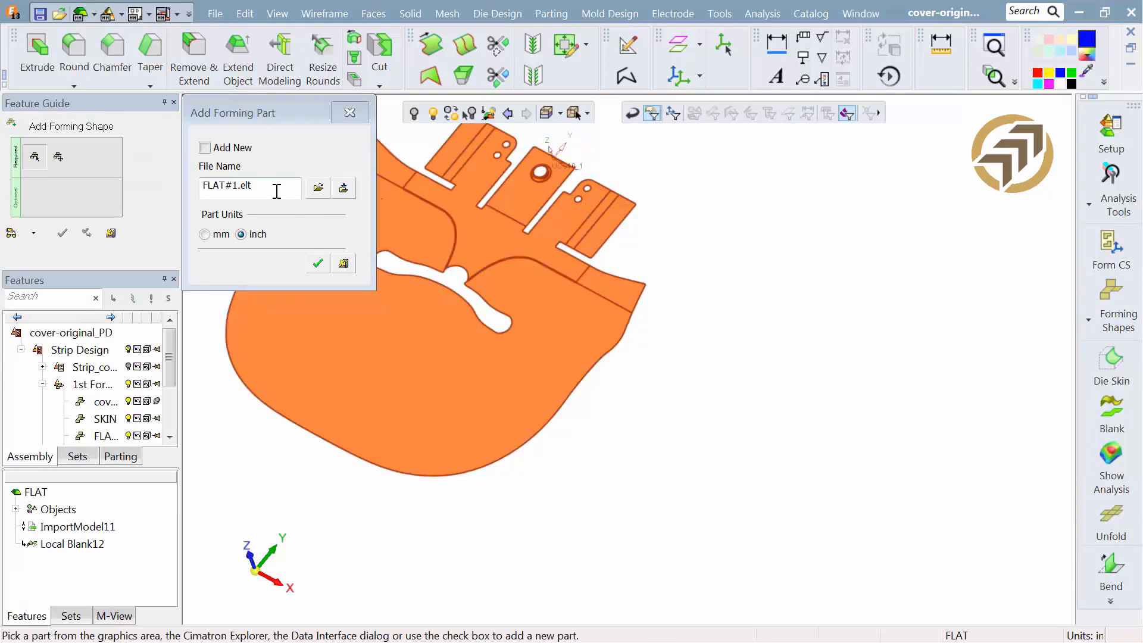
{"action": "left_click_drag", "start_coordinate": [277, 191], "coordinate": [180, 185]}
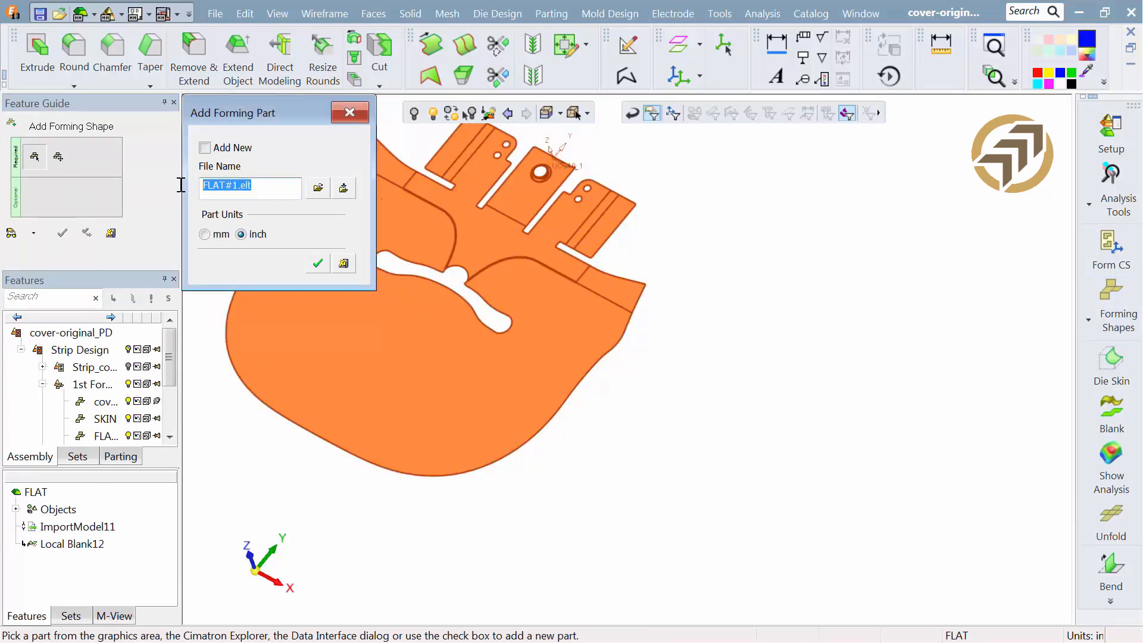
{"action": "type", "text": "PIERCE"}
{"action": "left_click", "coordinate": [318, 264]}
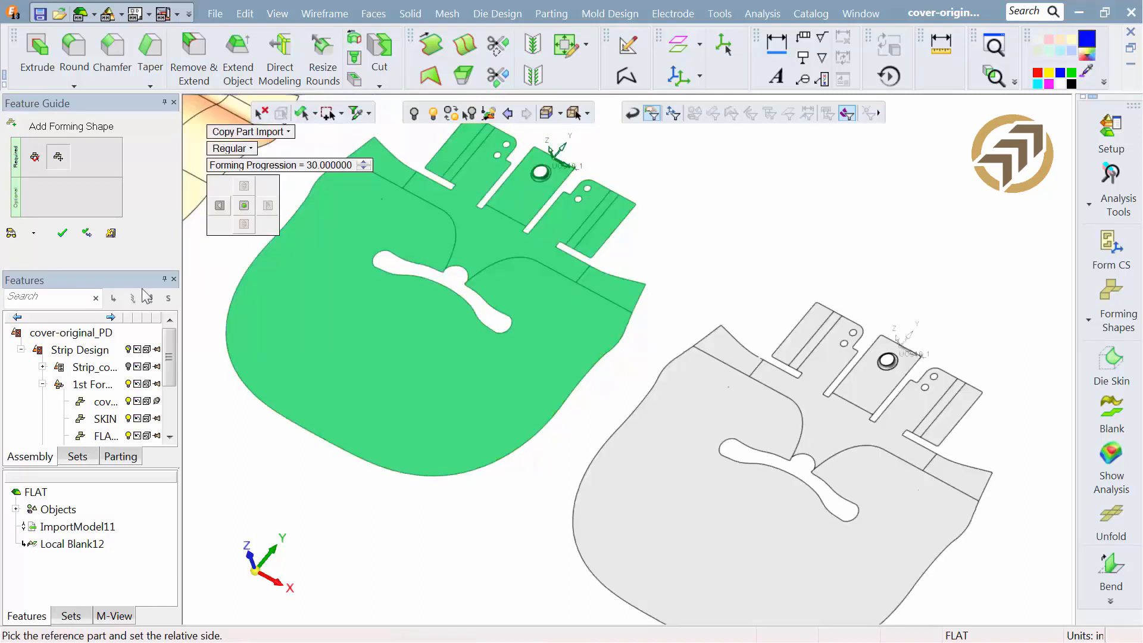
{"action": "left_click", "coordinate": [63, 241]}
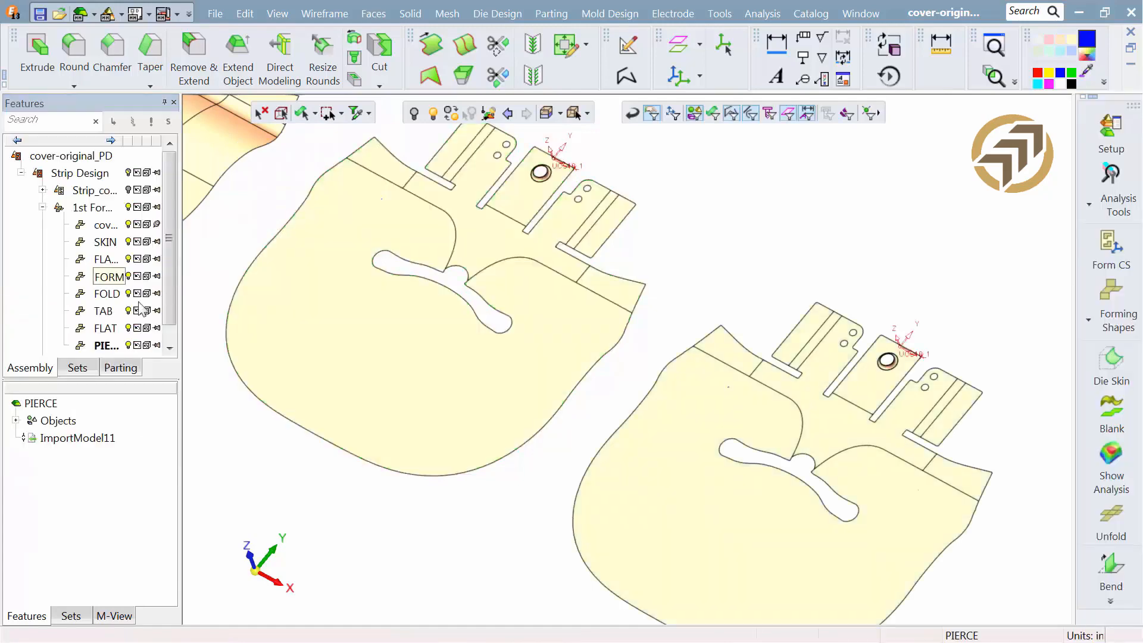
Step: Generate a Local Blank of the centre tab's rounded hole face on the PIERCE part, with the planar faces as reference
{"action": "middle_click_drag", "start_coordinate": [574, 426], "coordinate": [440, 370], "text": "ctrl"}
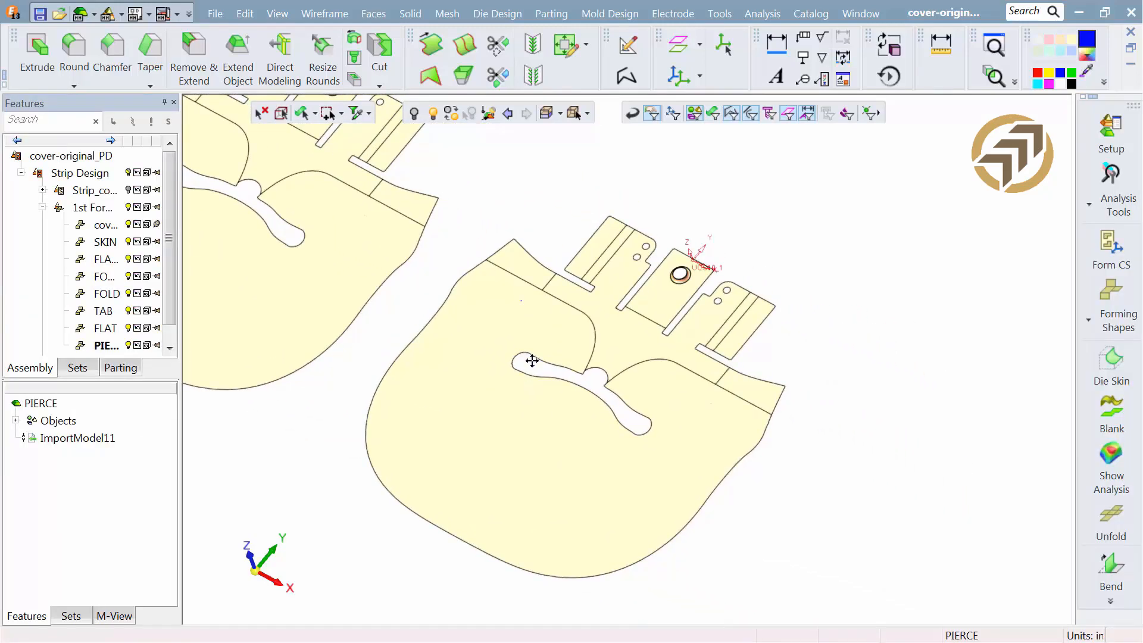
{"action": "right_click_drag", "start_coordinate": [531, 361], "coordinate": [537, 239], "text": "ctrl"}
{"action": "left_click", "coordinate": [479, 14]}
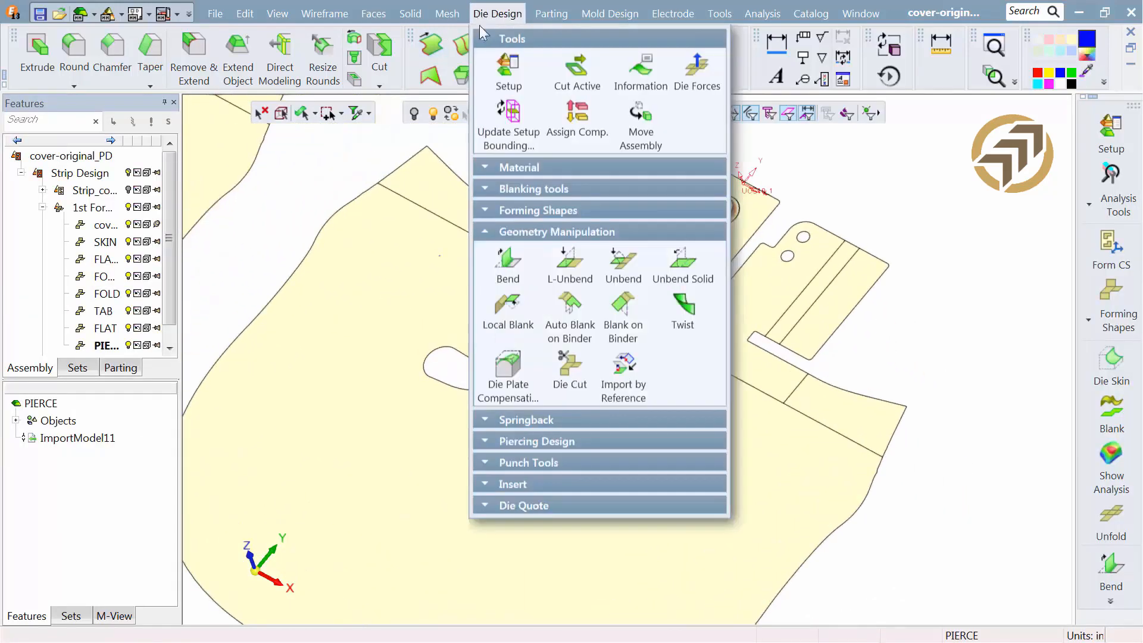
{"action": "left_click", "coordinate": [507, 316]}
{"action": "left_click", "coordinate": [627, 274]}
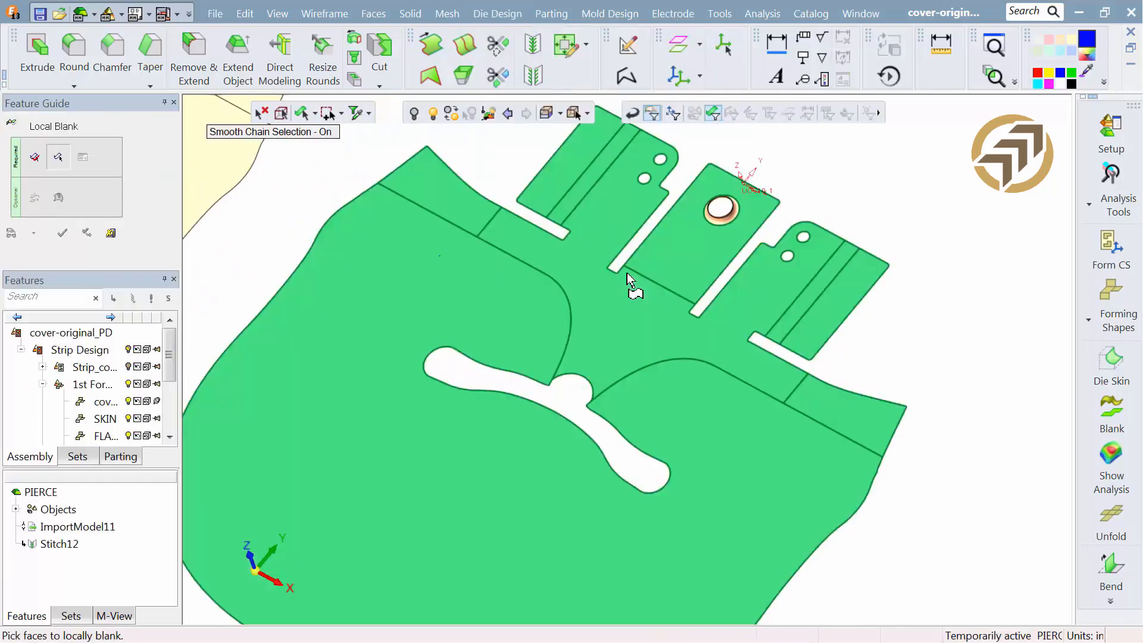
{"action": "left_click", "coordinate": [708, 216]}
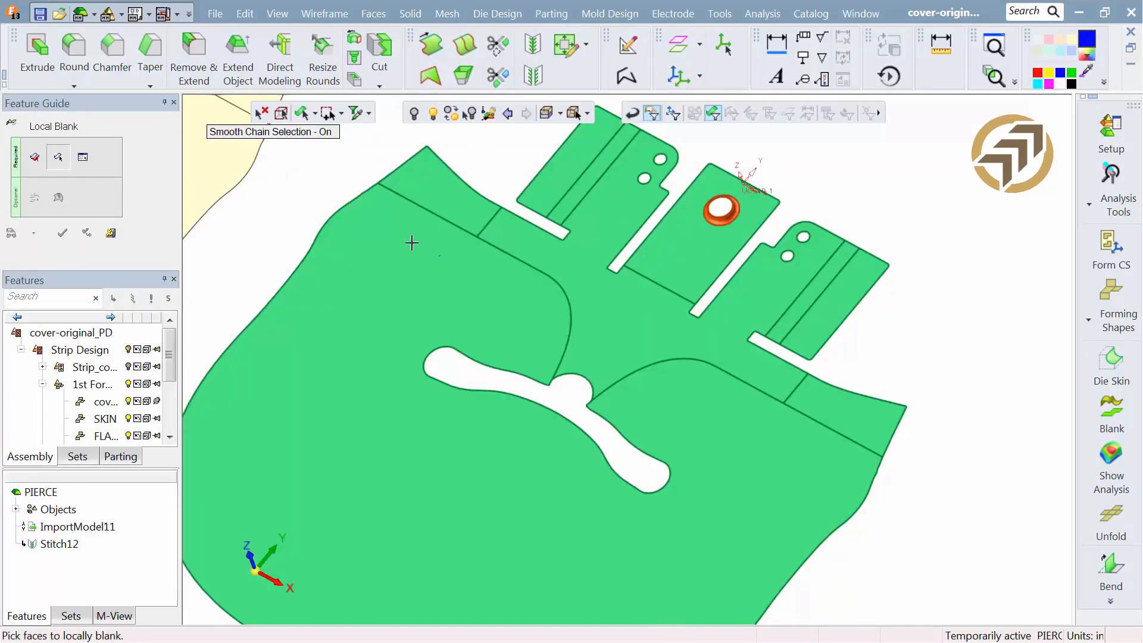
{"action": "middle_click", "coordinate": [372, 234]}
{"action": "left_click", "coordinate": [62, 233]}
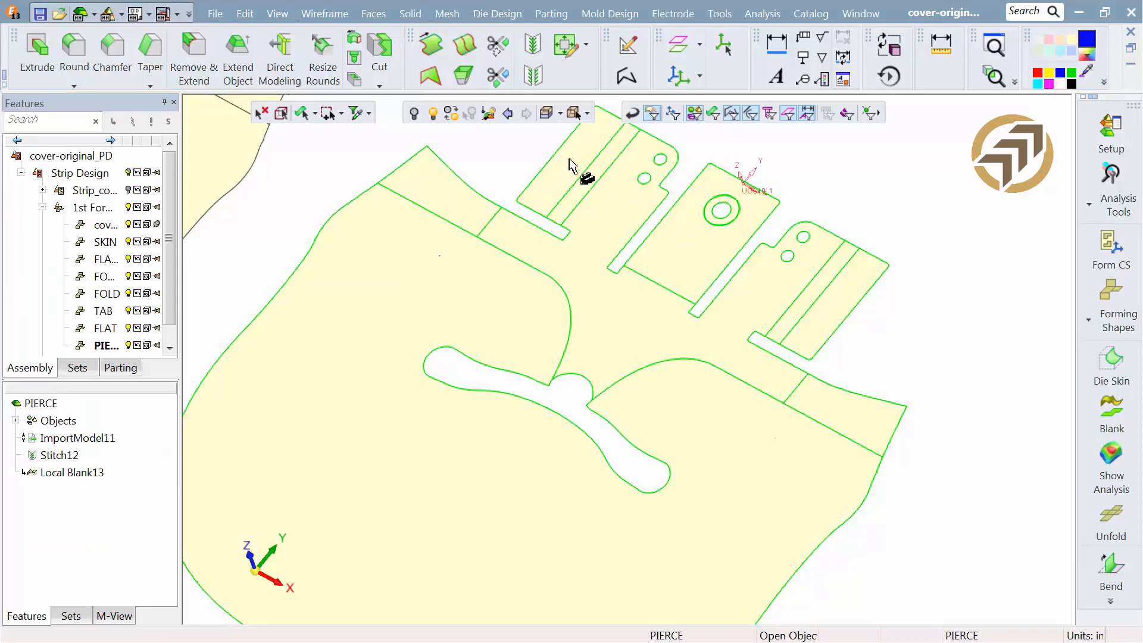
Step: Create a blank outline from all the PIERCE part's faces as a new part named Blank
{"action": "scroll", "coordinate": [561, 289], "scroll_direction": "down", "scroll_amount": 3}
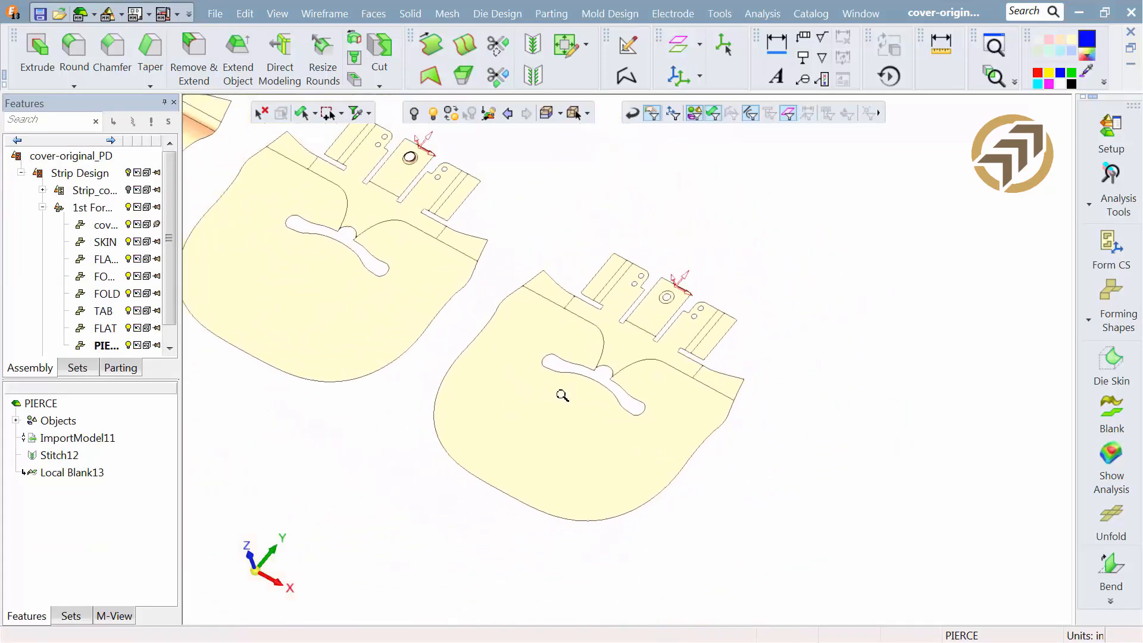
{"action": "middle_click_drag", "start_coordinate": [546, 383], "coordinate": [513, 296]}
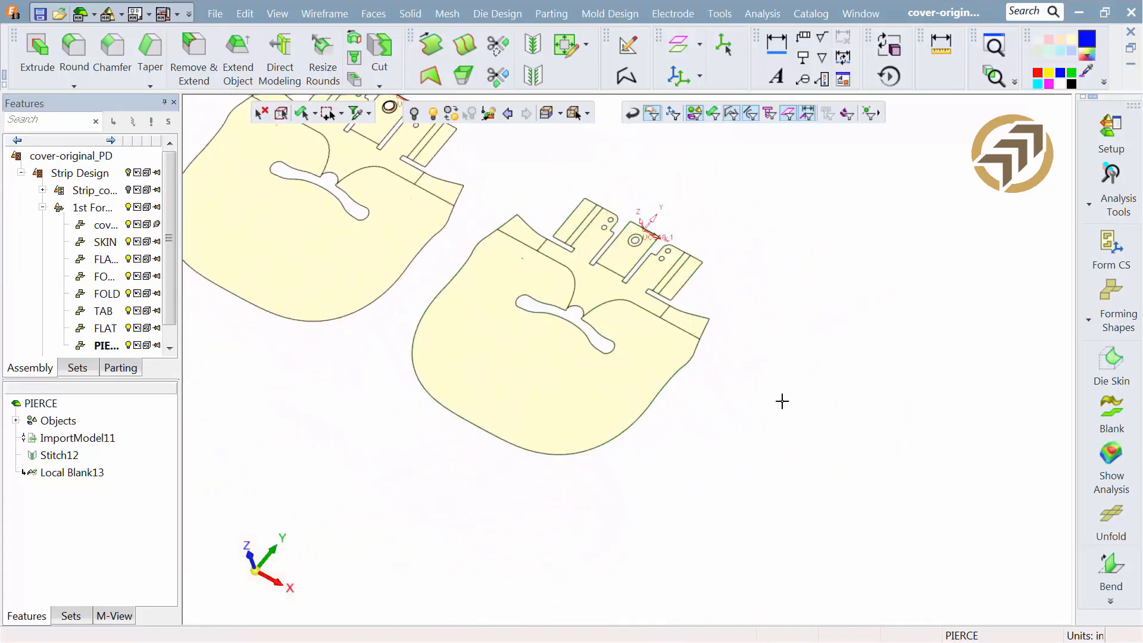
{"action": "left_click", "coordinate": [1110, 409]}
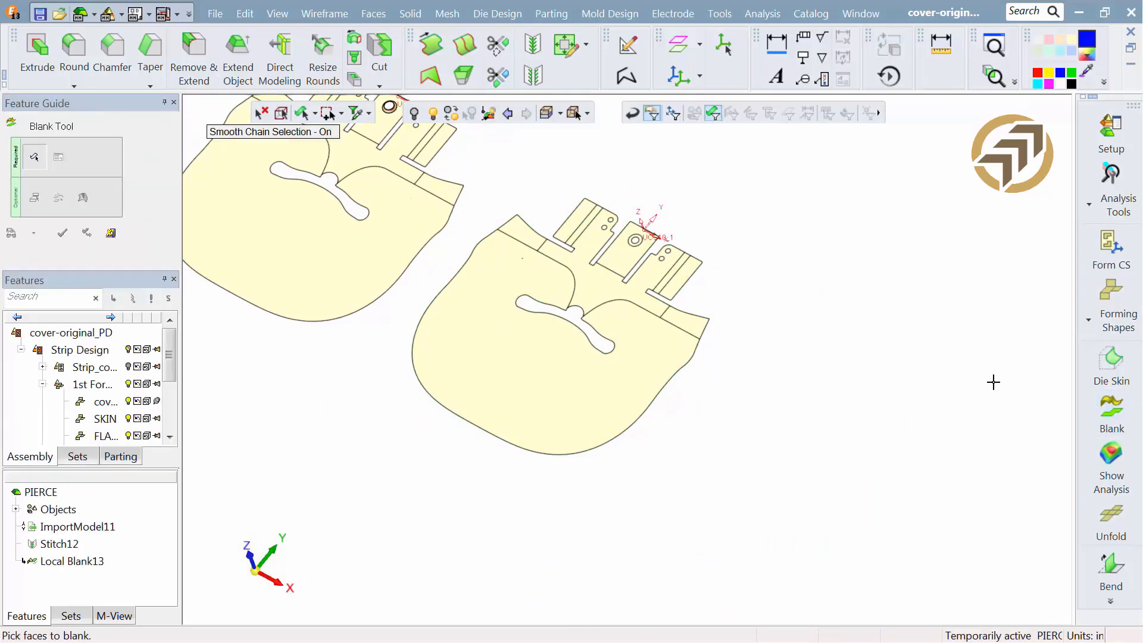
{"action": "left_click", "coordinate": [660, 321]}
{"action": "middle_click", "coordinate": [660, 316]}
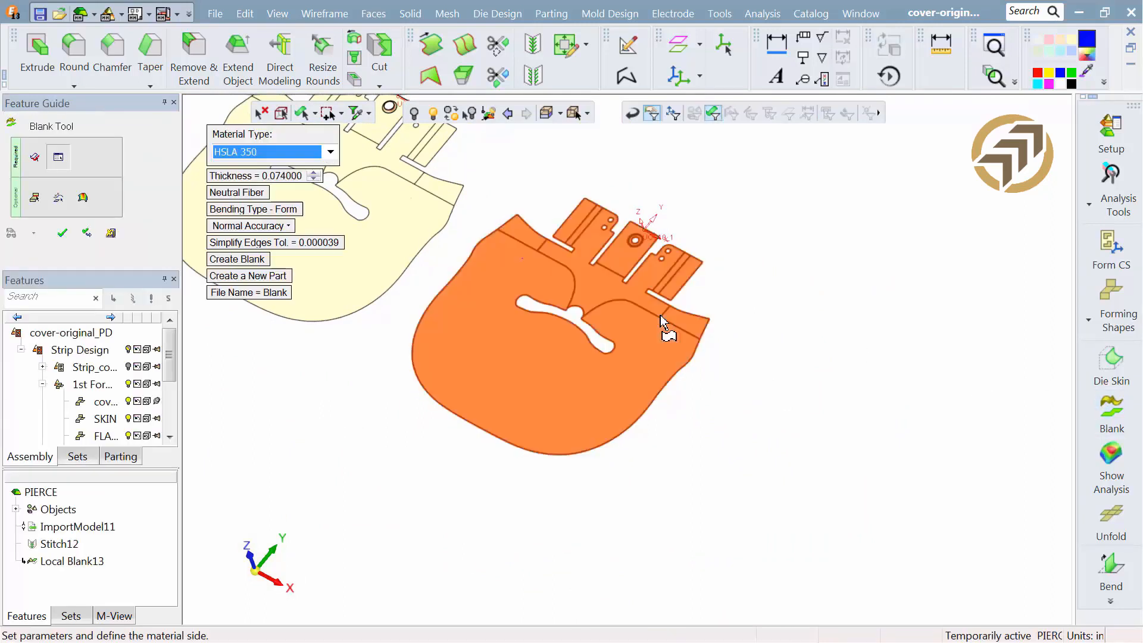
{"action": "left_click", "coordinate": [62, 233]}
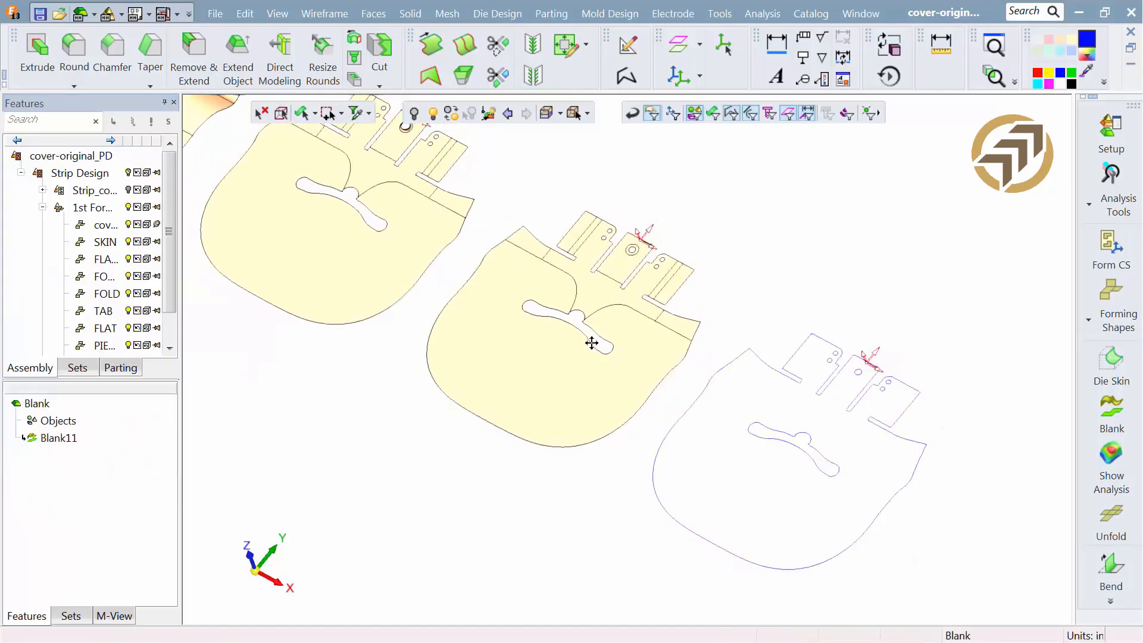
Step: Activate the SKIN component in the row of forming stages
{"action": "middle_click_drag", "start_coordinate": [591, 342], "coordinate": [406, 242]}
{"action": "scroll", "coordinate": [536, 209], "scroll_direction": "up", "scroll_amount": 3}
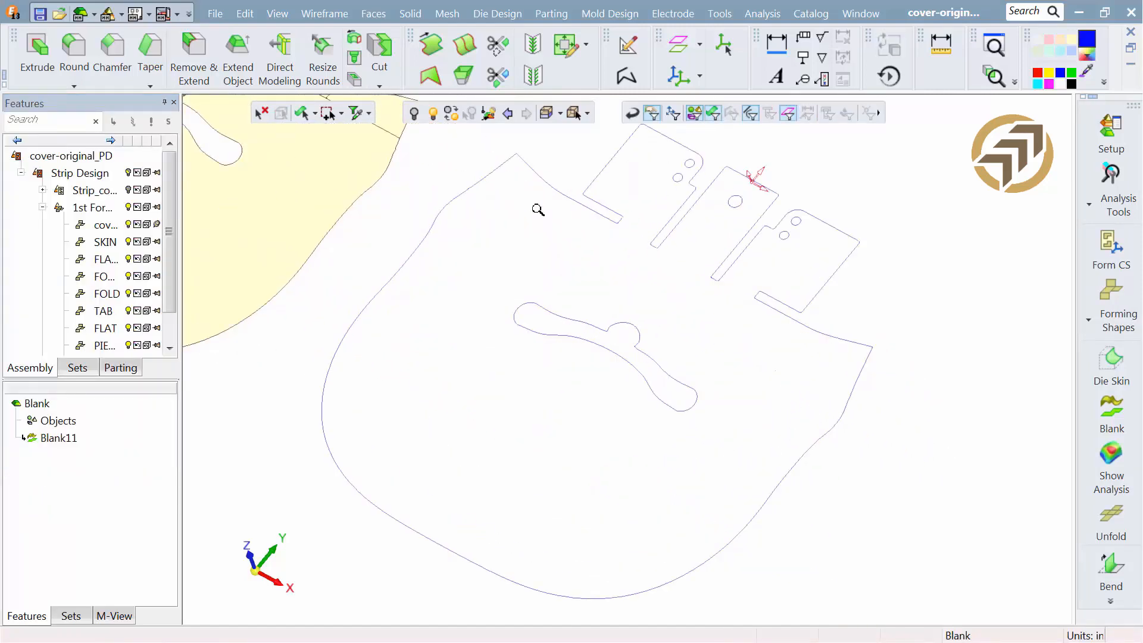
{"action": "scroll", "coordinate": [528, 388], "scroll_direction": "down", "scroll_amount": 4}
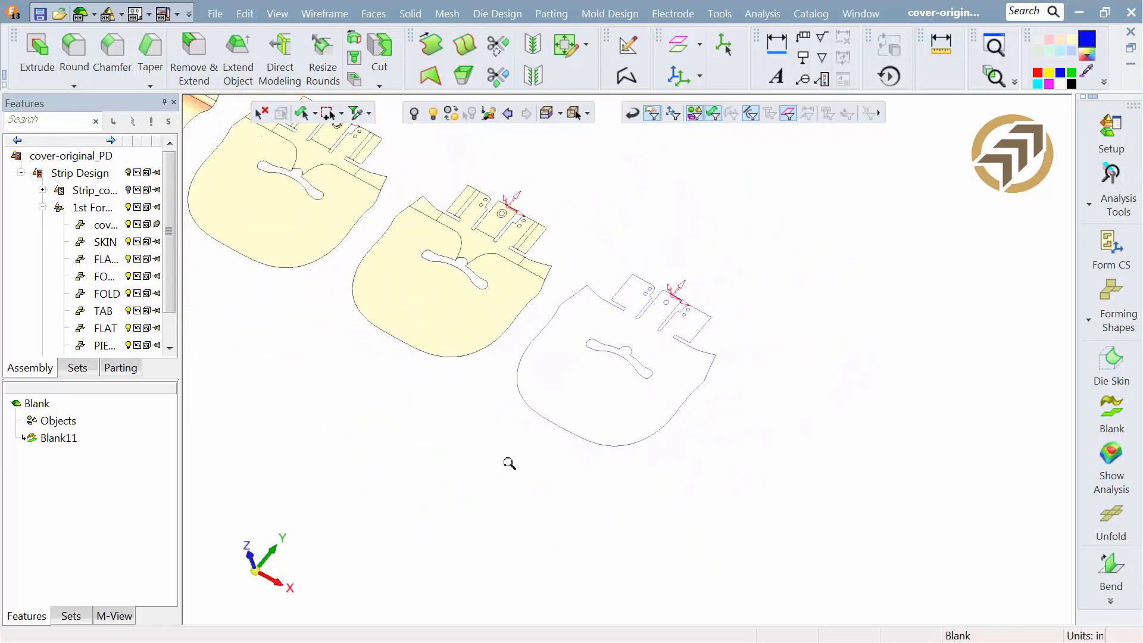
{"action": "middle_click_drag", "start_coordinate": [429, 306], "coordinate": [484, 308]}
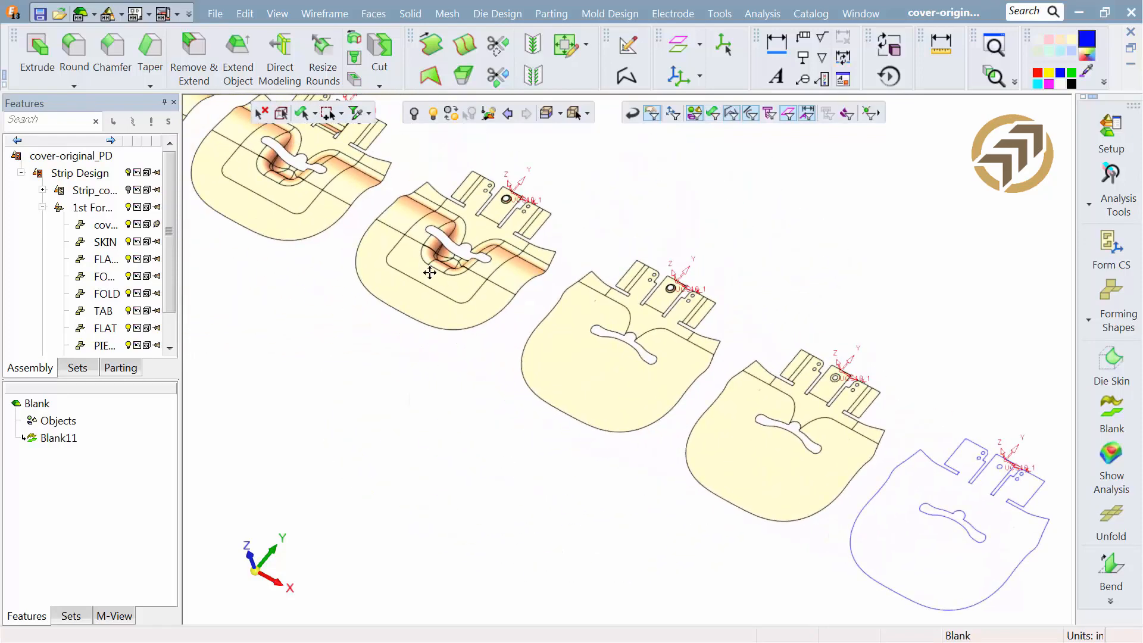
{"action": "middle_click_drag", "start_coordinate": [430, 272], "coordinate": [696, 390], "text": "ctrl"}
{"action": "middle_click_drag", "start_coordinate": [387, 237], "coordinate": [715, 409], "text": "ctrl"}
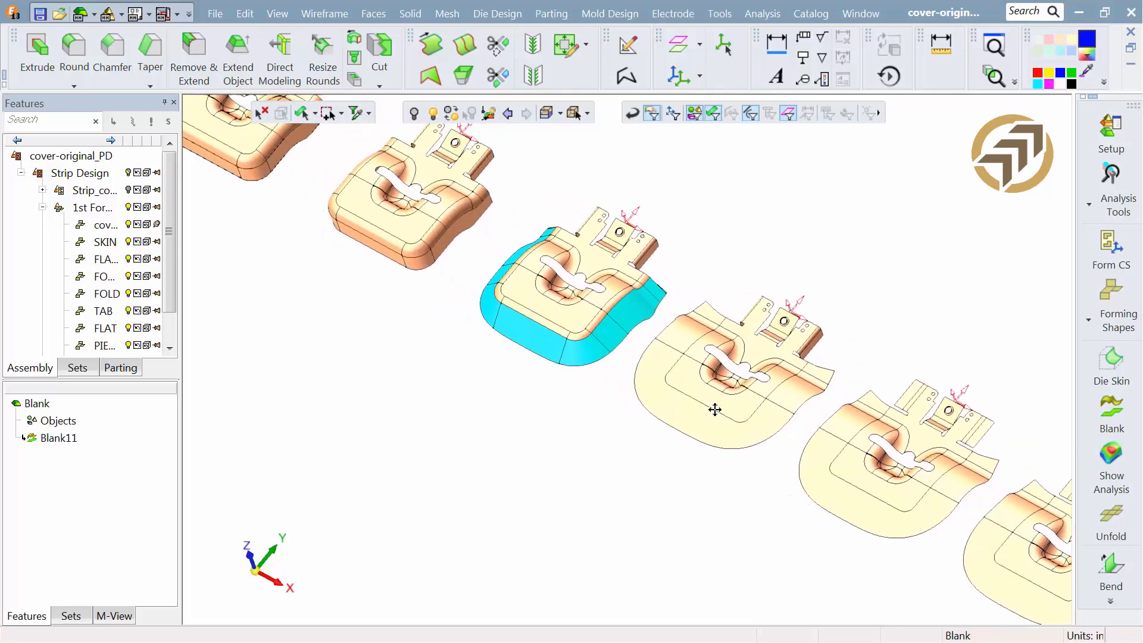
{"action": "middle_click_drag", "start_coordinate": [448, 285], "coordinate": [537, 357], "text": "ctrl"}
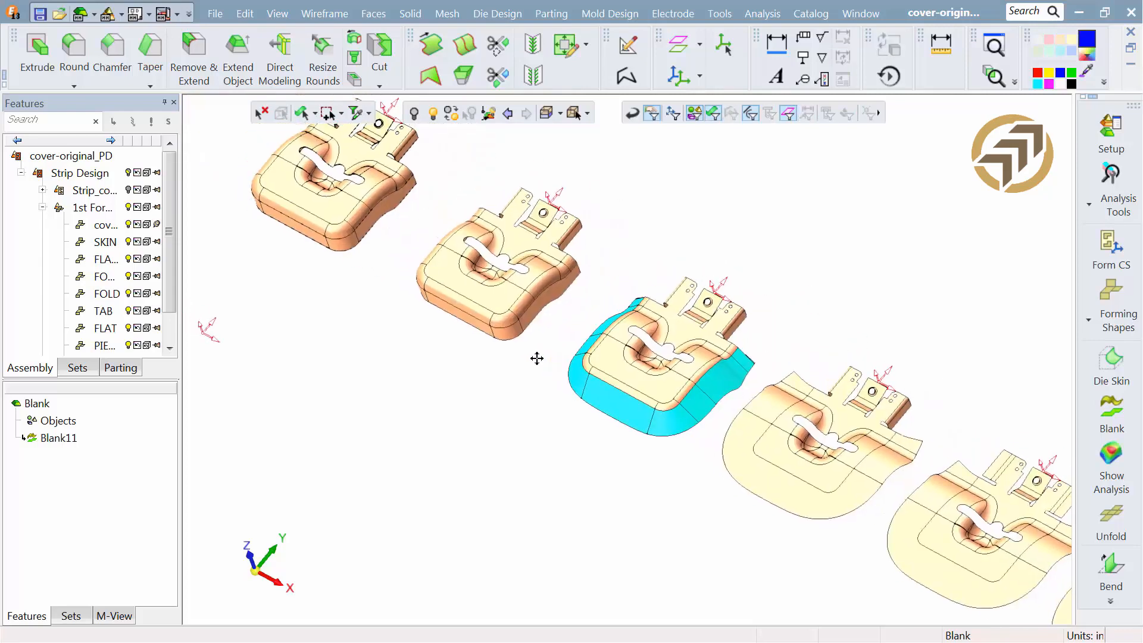
{"action": "left_click", "coordinate": [484, 317]}
{"action": "right_click", "coordinate": [483, 317]}
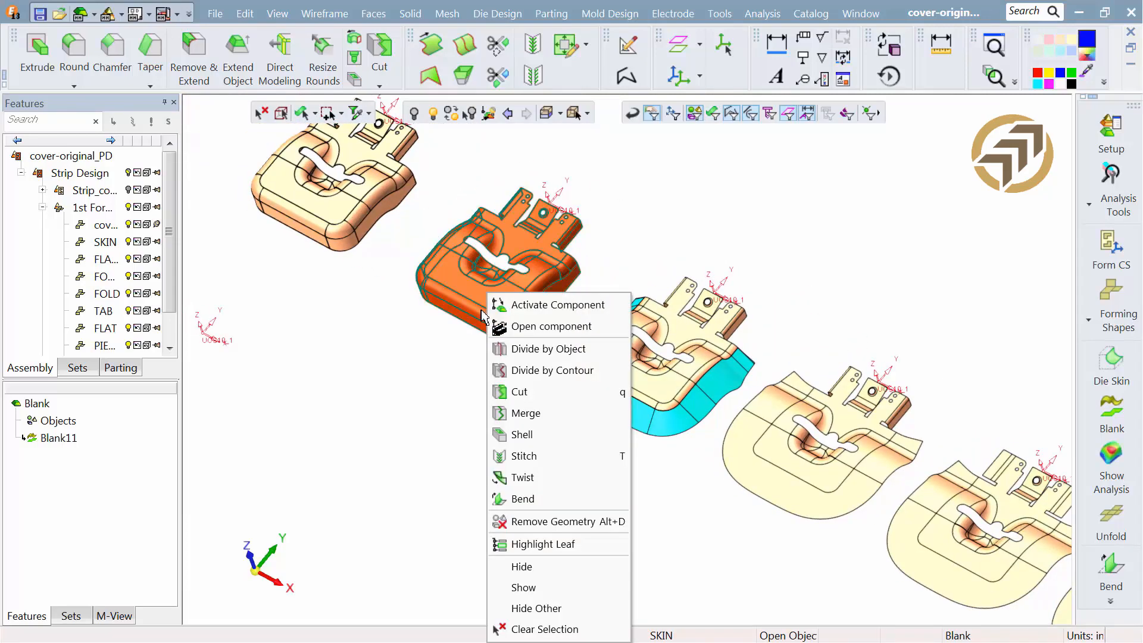
{"action": "left_click", "coordinate": [498, 309]}
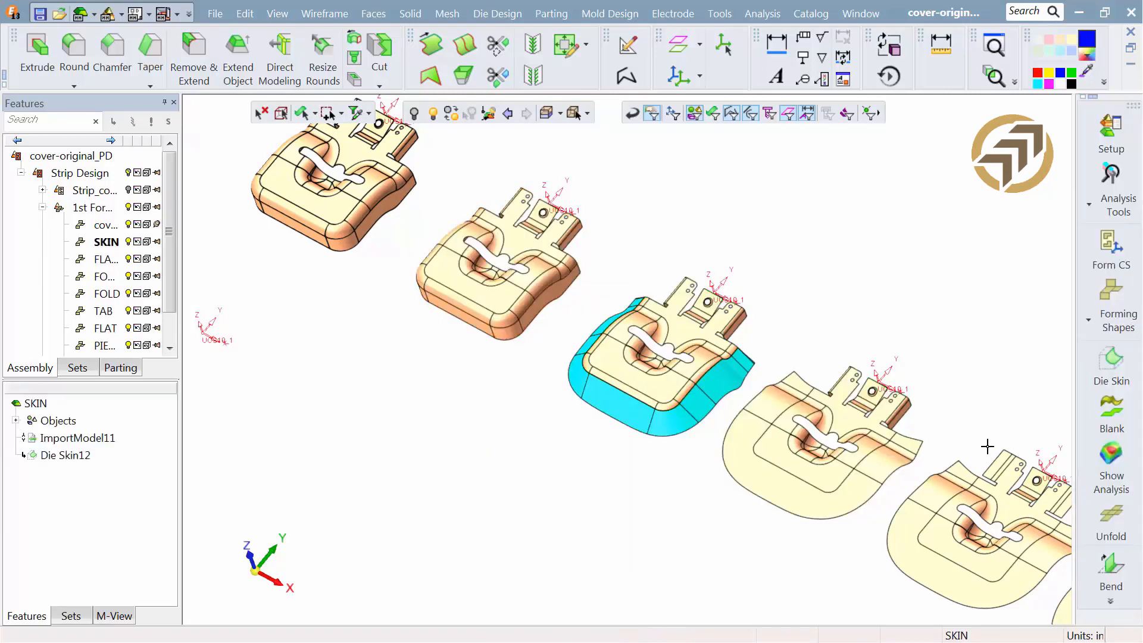
Step: Create a blank outline from all the SKIN part's faces as a new part, using HSLA 350 material with 0.074 thickness
{"action": "left_click", "coordinate": [1111, 416]}
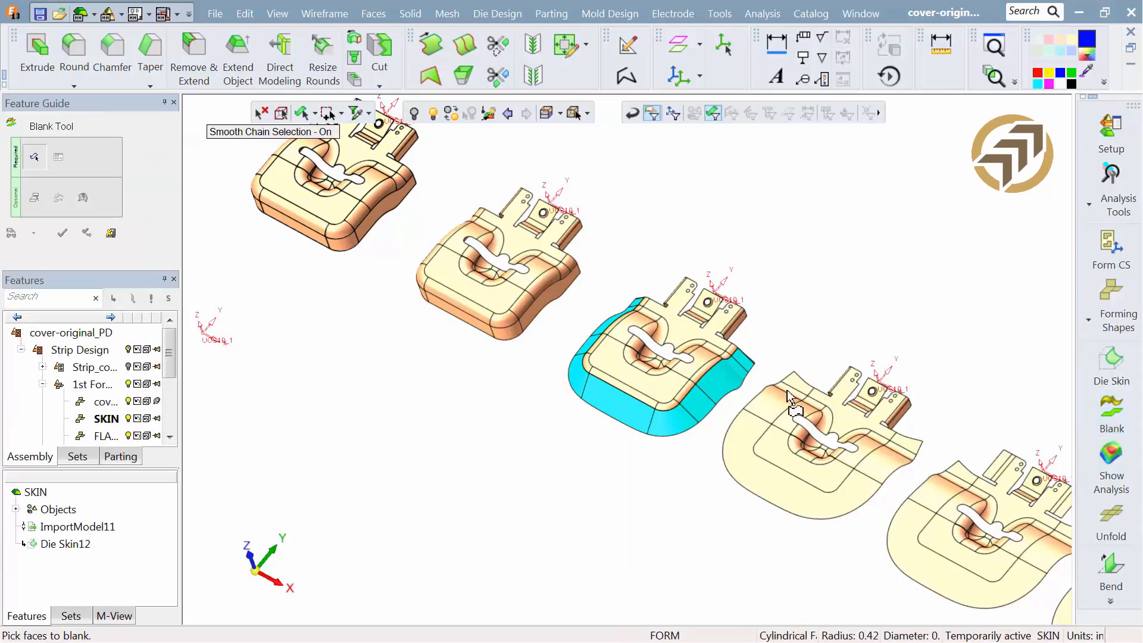
{"action": "left_click", "coordinate": [485, 297]}
{"action": "middle_click", "coordinate": [416, 291]}
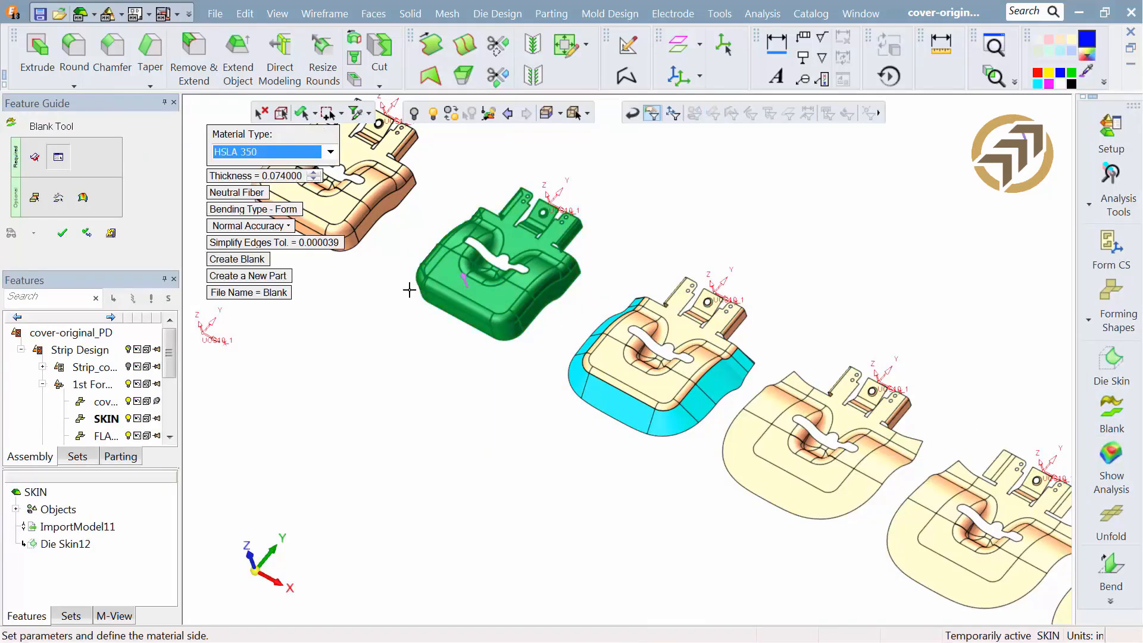
{"action": "left_click", "coordinate": [62, 233]}
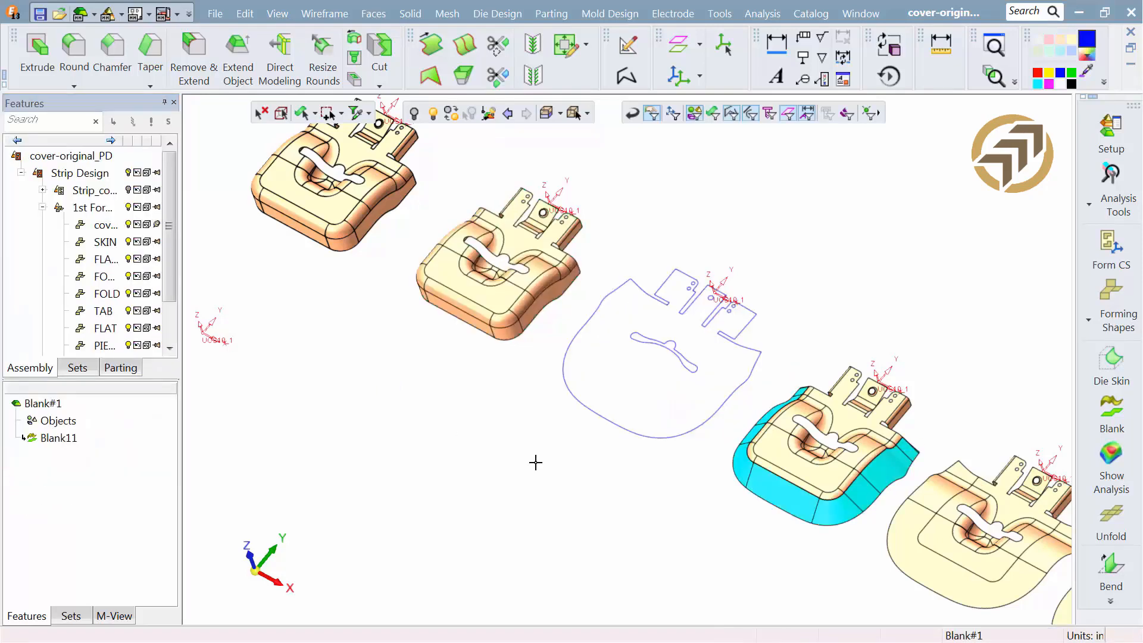
{"action": "scroll", "coordinate": [558, 357], "scroll_direction": "up", "scroll_amount": 5}
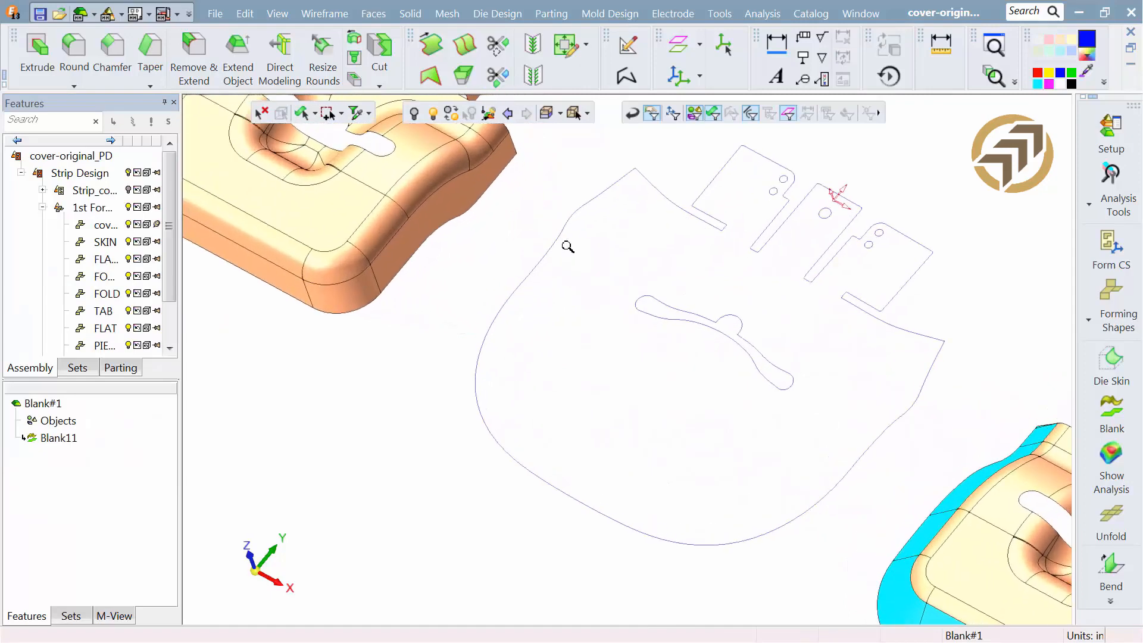
{"action": "scroll", "coordinate": [567, 247], "scroll_direction": "down", "scroll_amount": 5}
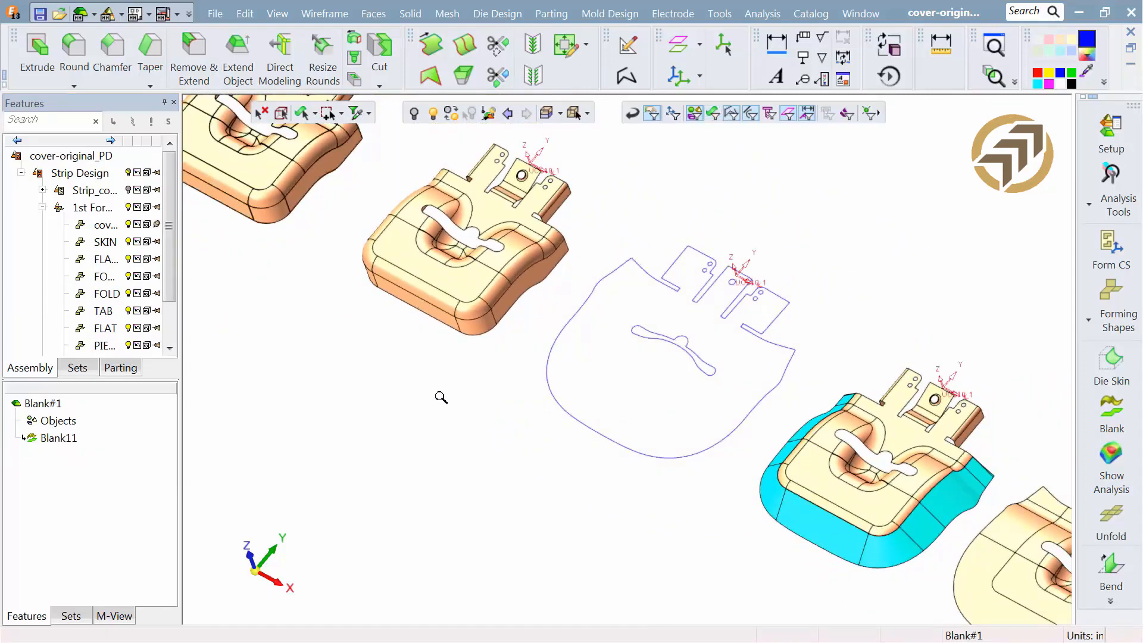
Step: Activate the Blank component generated from the PIERCE part
{"action": "scroll", "coordinate": [173, 289], "scroll_direction": "down", "scroll_amount": 1}
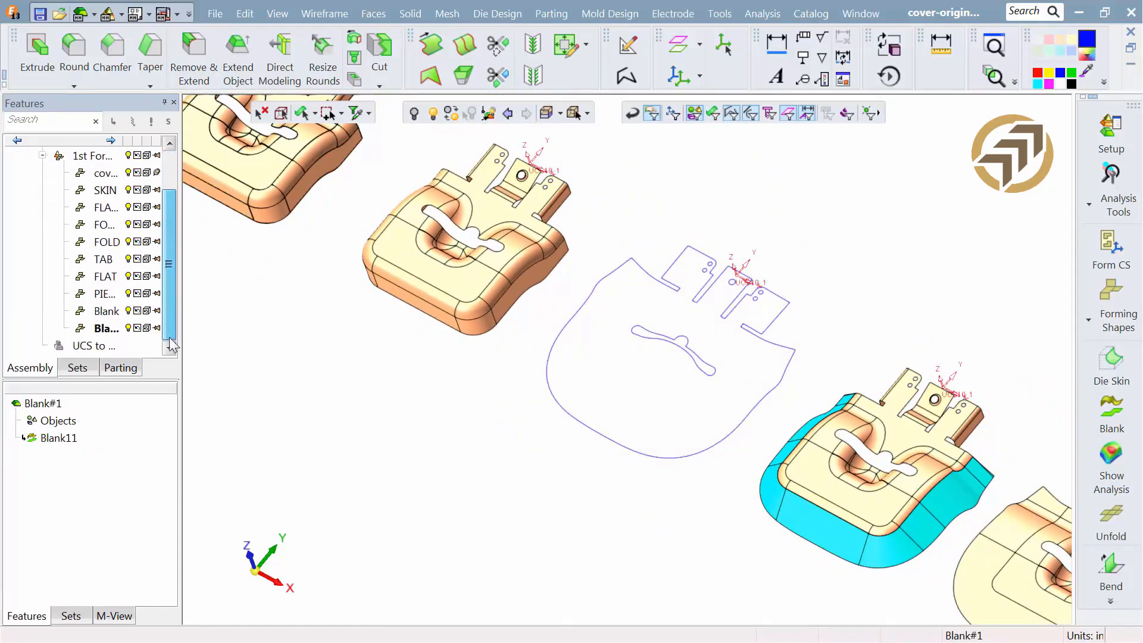
{"action": "left_click", "coordinate": [110, 311]}
{"action": "right_click", "coordinate": [115, 320]}
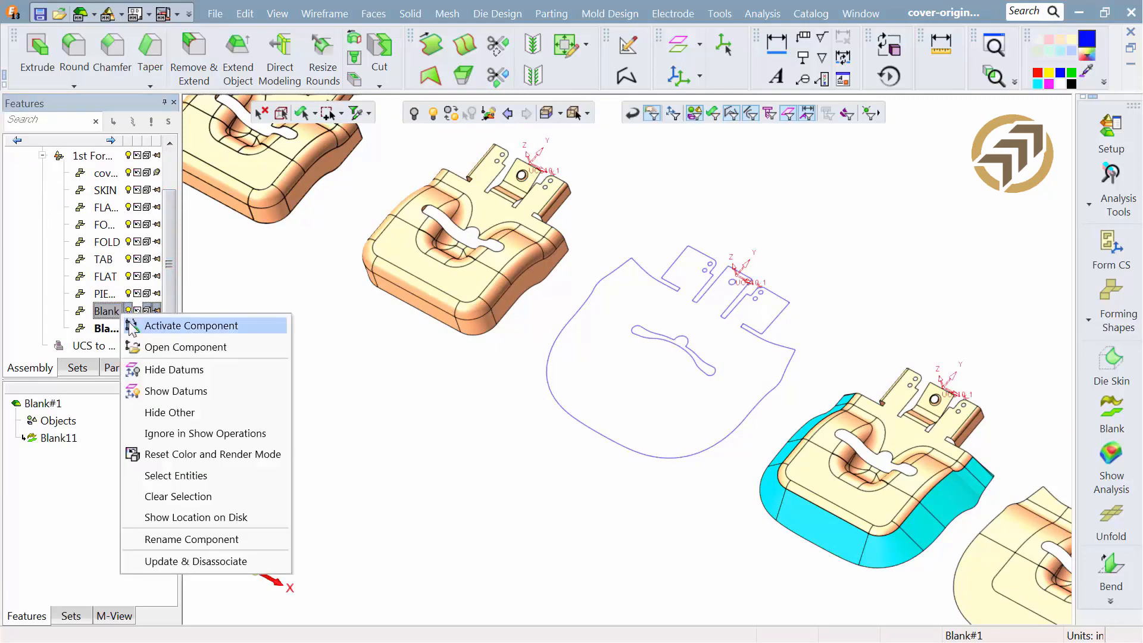
{"action": "right_click_drag", "start_coordinate": [563, 268], "coordinate": [560, 476], "text": "ctrl"}
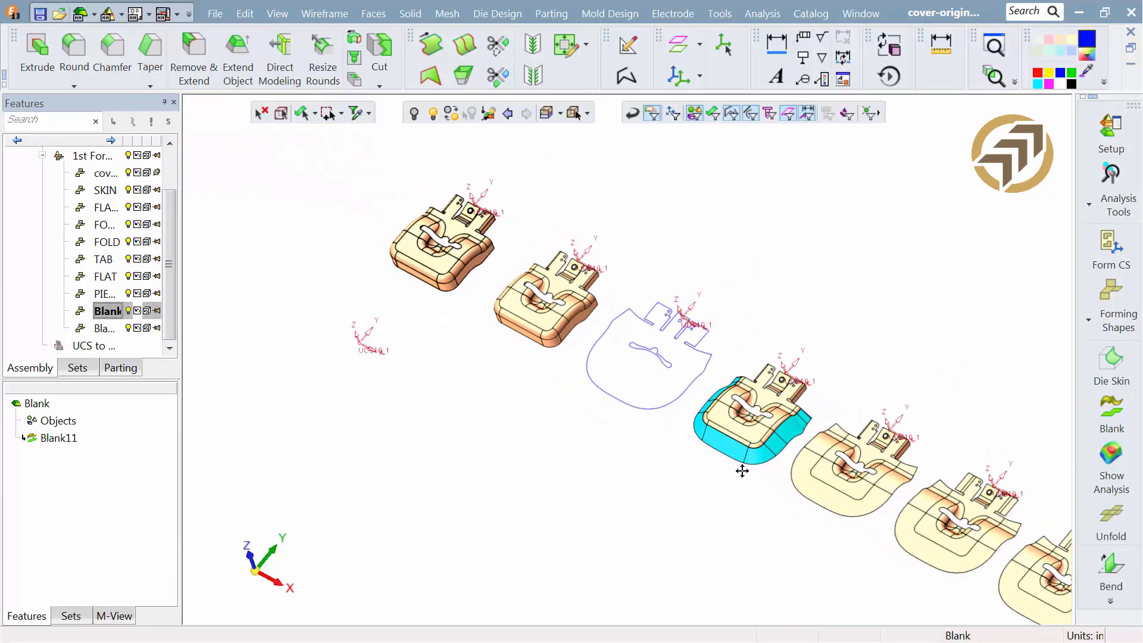
{"action": "middle_click_drag", "start_coordinate": [743, 470], "coordinate": [475, 294], "text": "ctrl"}
Step: Import the outer contour of the SKIN-based blank by reference into the Blank part at the end of the row
{"action": "middle_click_drag", "start_coordinate": [709, 401], "coordinate": [520, 328], "text": "ctrl"}
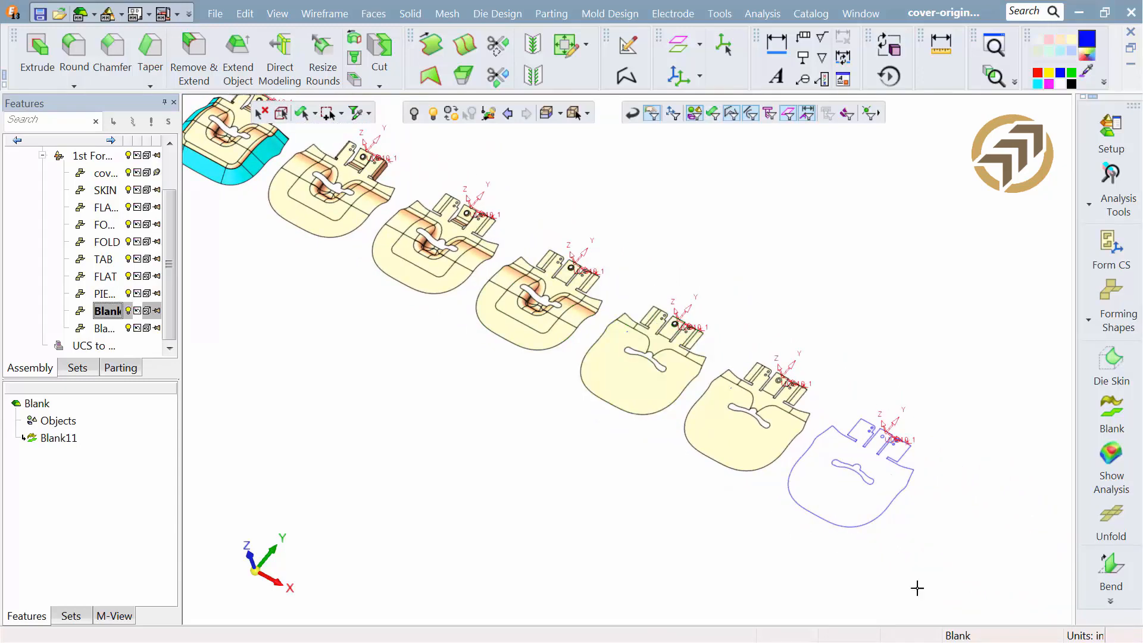
{"action": "left_click", "coordinate": [1109, 602]}
{"action": "left_click", "coordinate": [1085, 289]}
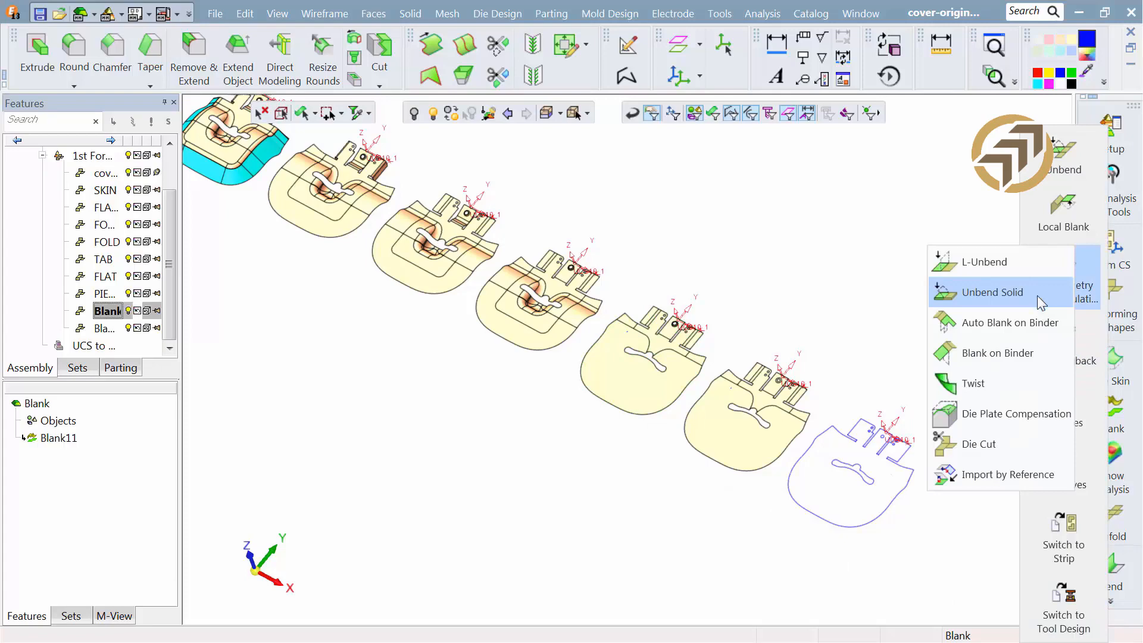
{"action": "left_click", "coordinate": [988, 475]}
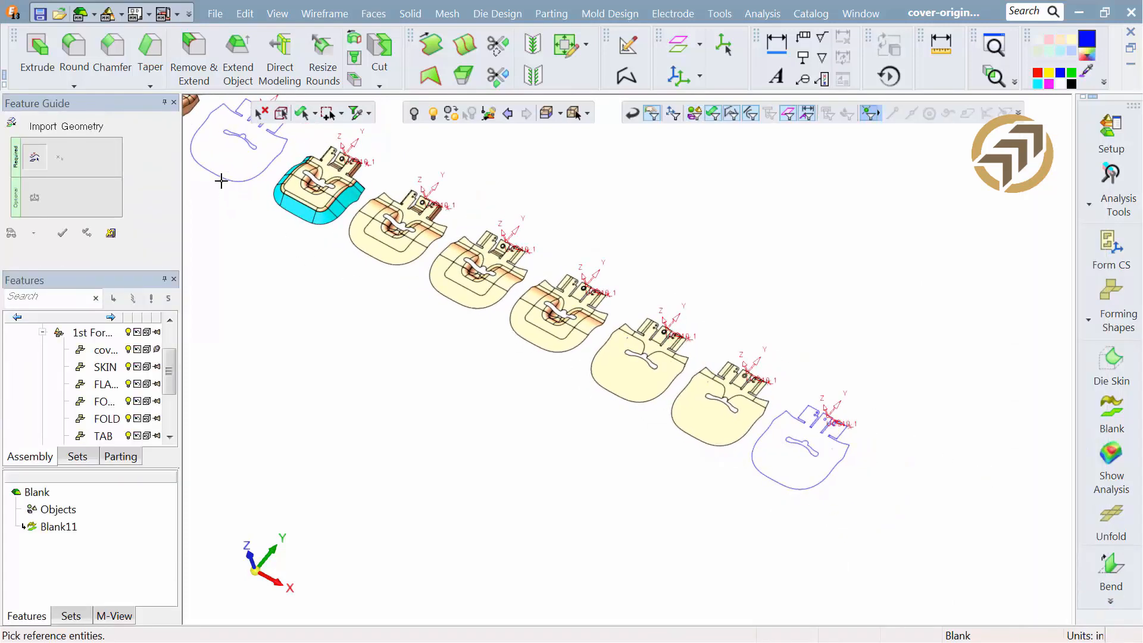
{"action": "left_click", "coordinate": [222, 180]}
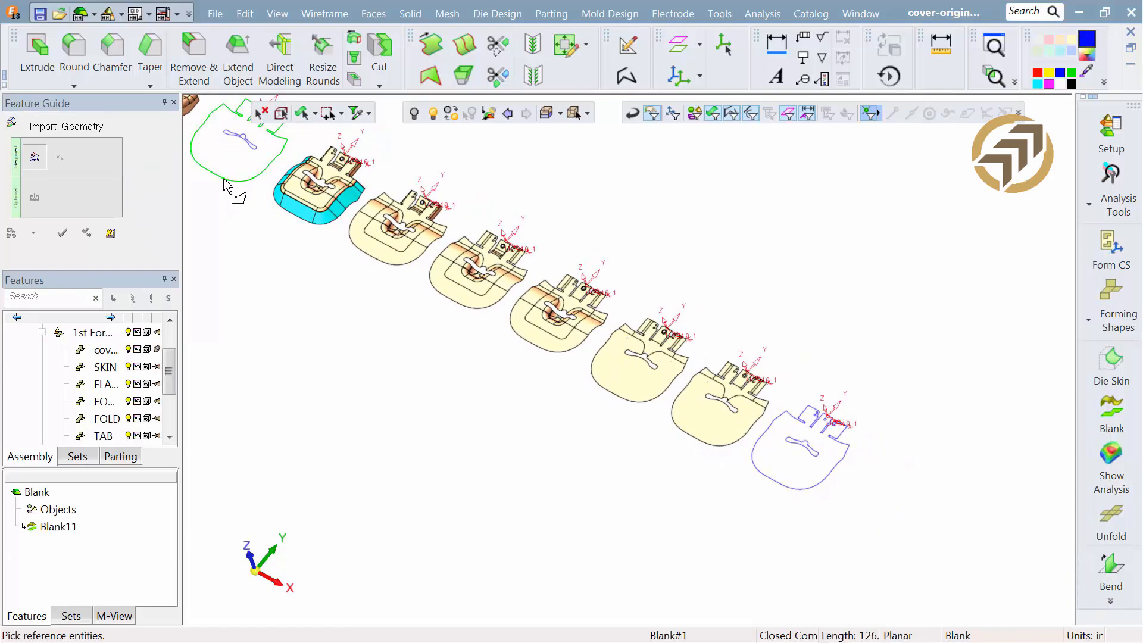
{"action": "middle_click", "coordinate": [318, 286]}
{"action": "right_click_drag", "start_coordinate": [761, 551], "coordinate": [753, 408], "text": "ctrl"}
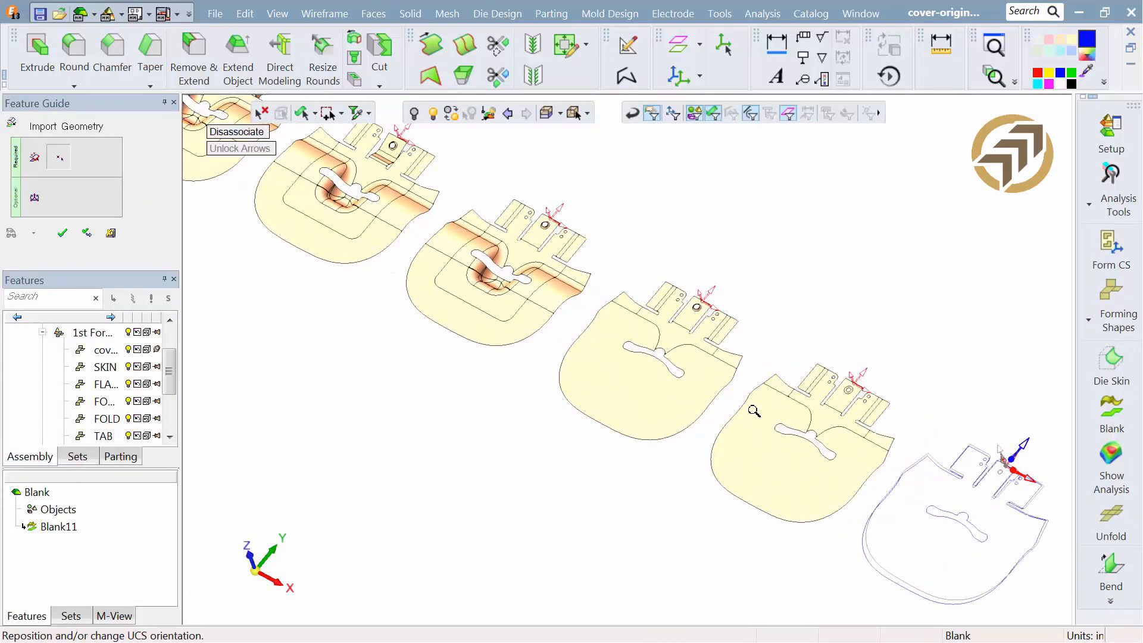
{"action": "middle_click_drag", "start_coordinate": [752, 408], "coordinate": [539, 460], "text": "ctrl"}
{"action": "right_click_drag", "start_coordinate": [661, 490], "coordinate": [677, 320], "text": "ctrl"}
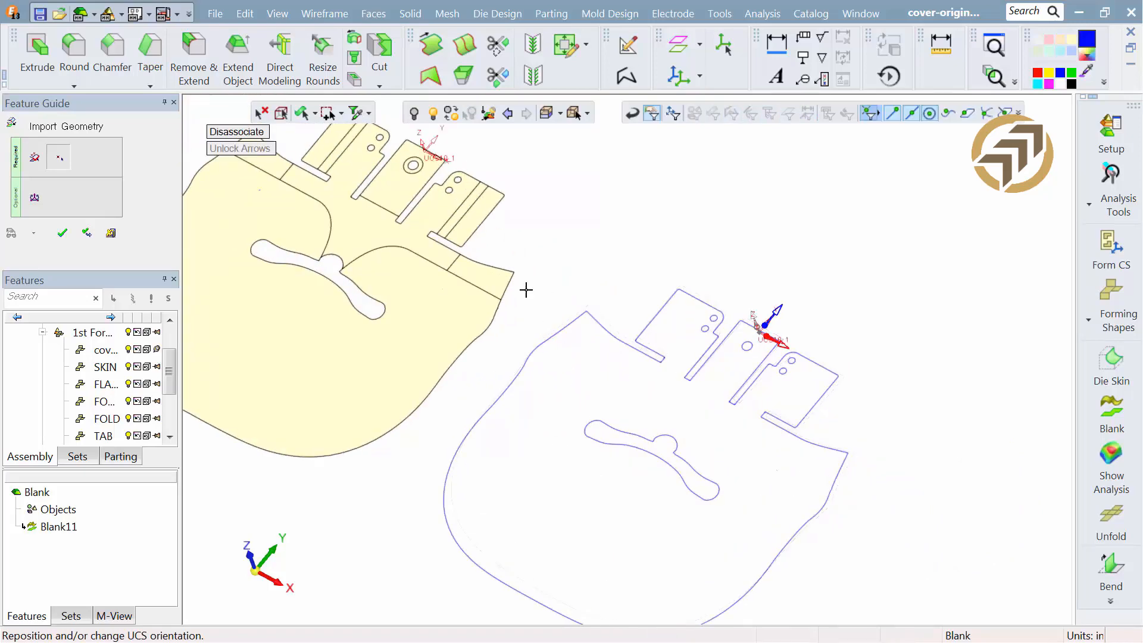
{"action": "left_click", "coordinate": [62, 233]}
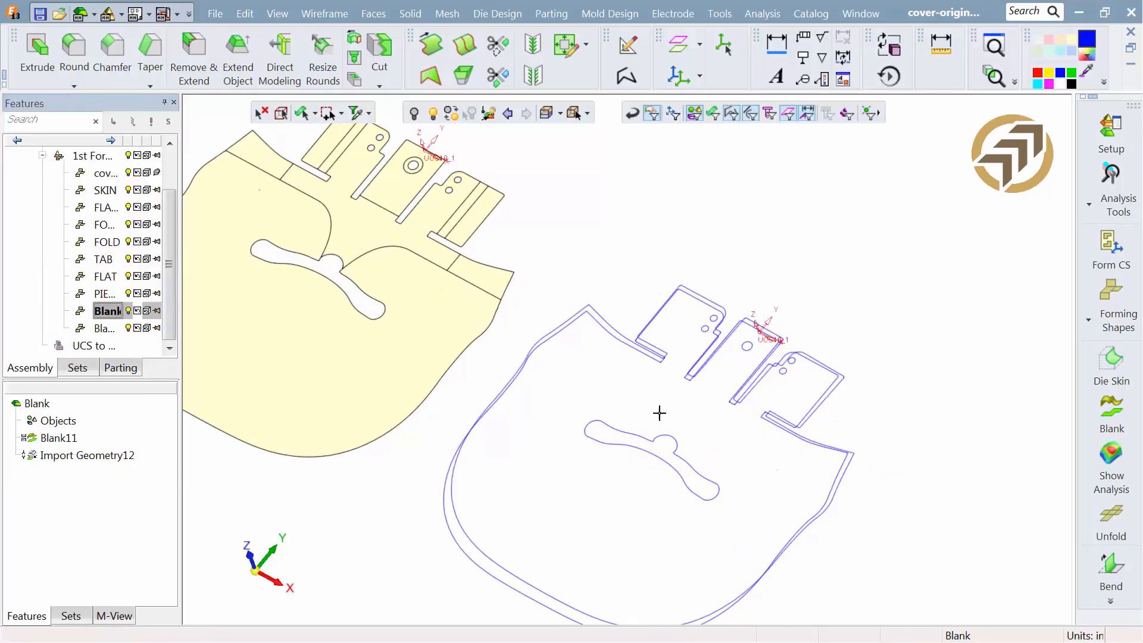
Step: Colour the imported outline red and remove the imported geometry from the Blank part
{"action": "left_click", "coordinate": [626, 336]}
{"action": "left_click", "coordinate": [1037, 72]}
{"action": "left_click", "coordinate": [244, 22]}
{"action": "left_click", "coordinate": [263, 75]}
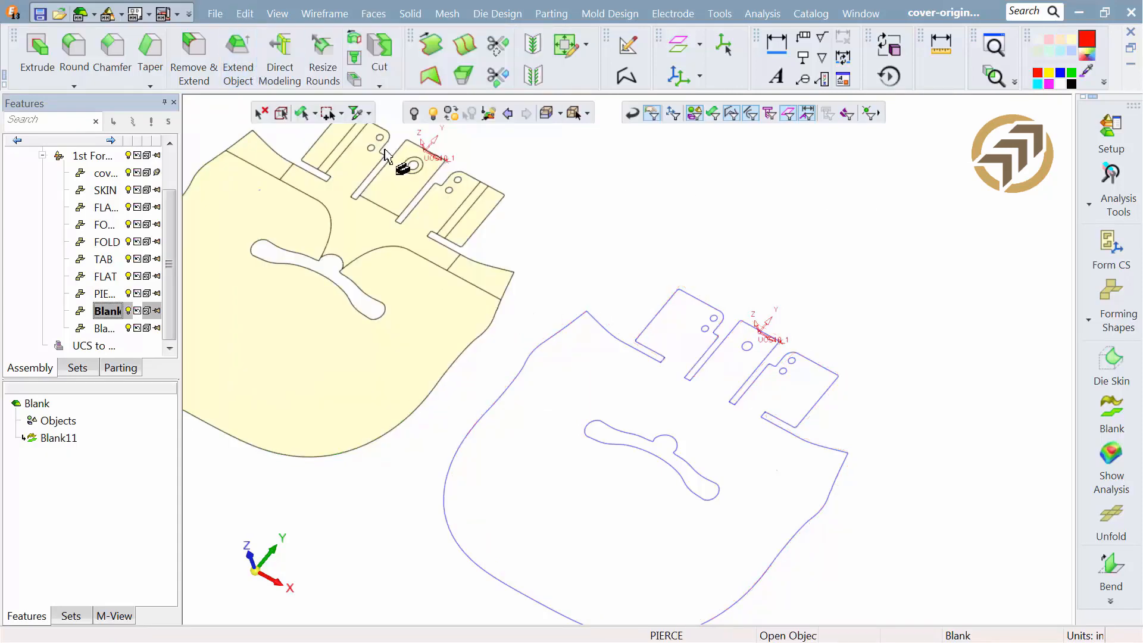
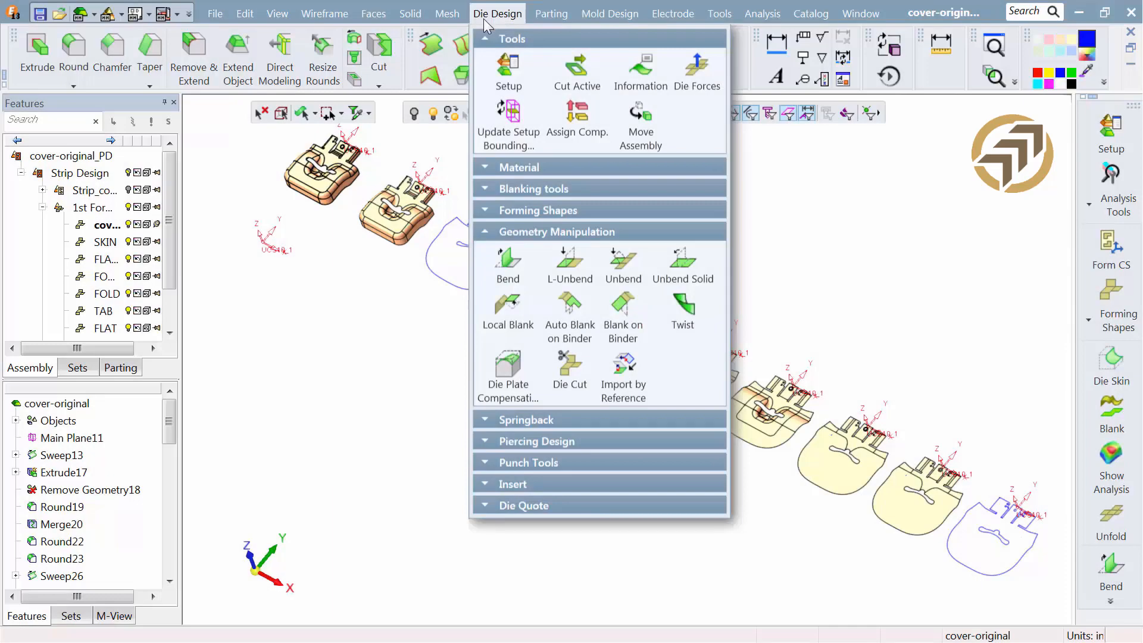
Step: Move the 1st forming sub-assembly along Y, away from the strip origin, with Move Assembly
{"action": "left_click", "coordinate": [637, 122]}
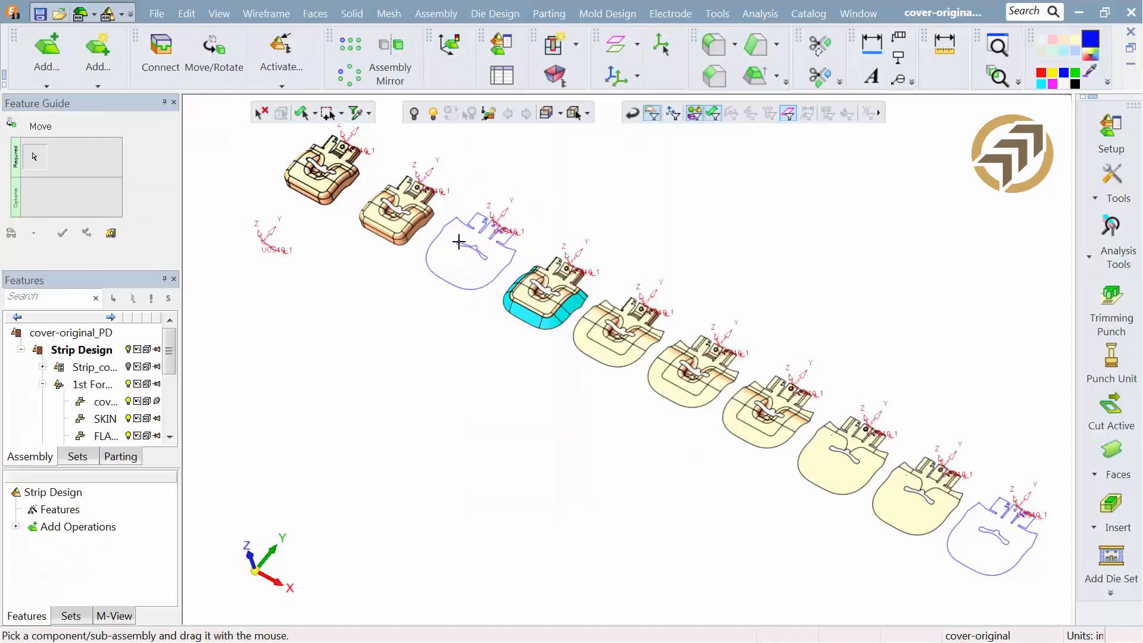
{"action": "left_click_drag", "start_coordinate": [410, 239], "coordinate": [397, 84]}
{"action": "right_click_drag", "start_coordinate": [411, 200], "coordinate": [434, 282], "text": "ctrl"}
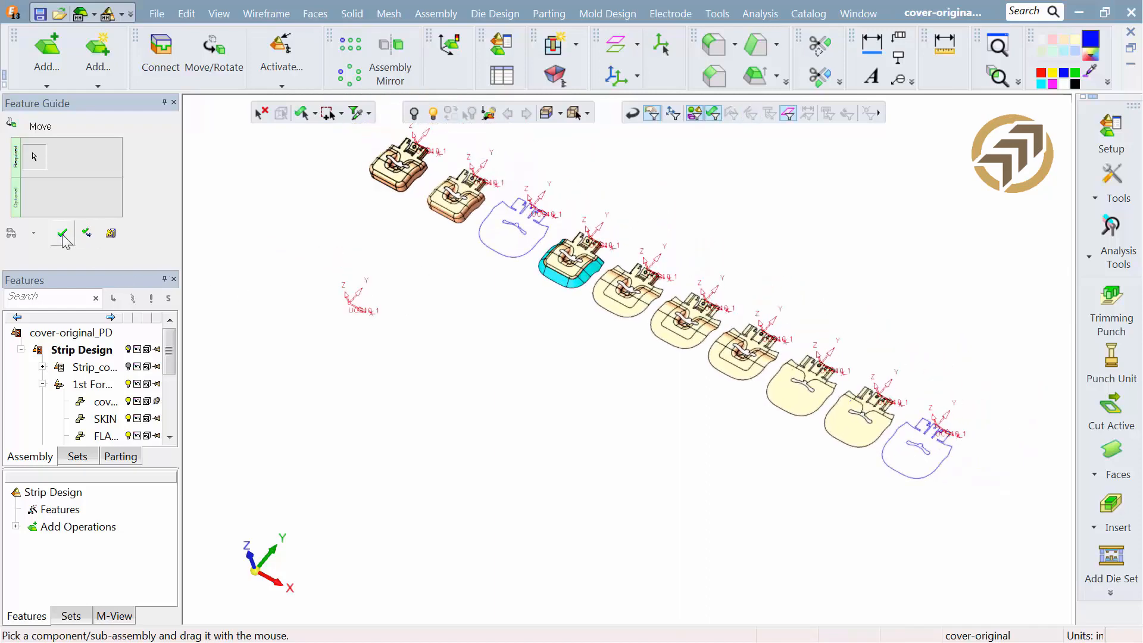
{"action": "left_click", "coordinate": [62, 233]}
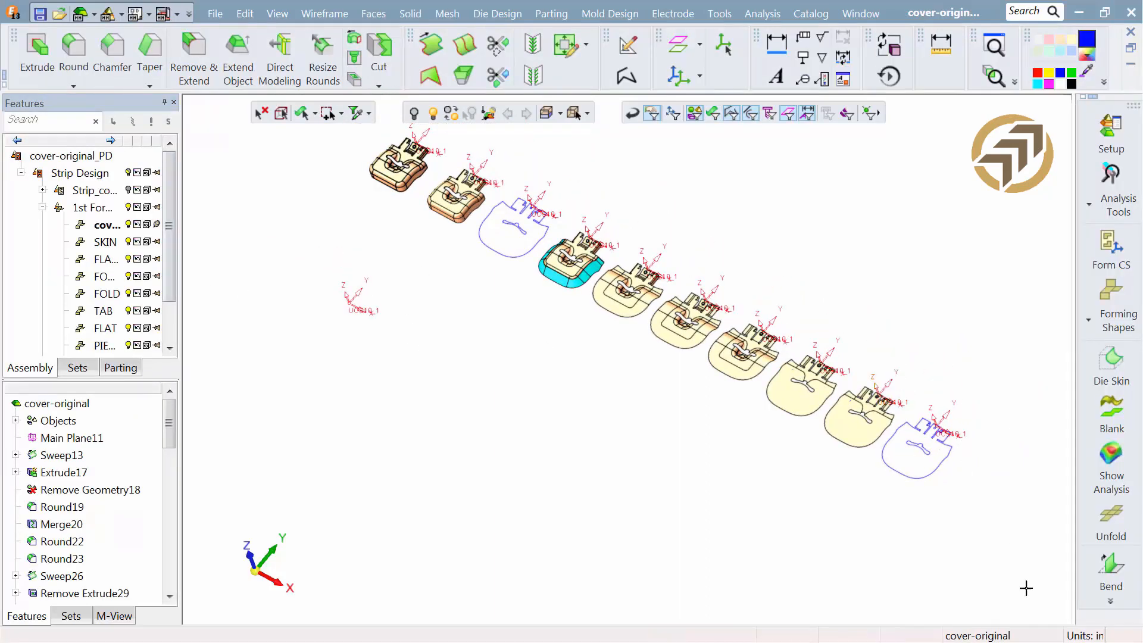
Step: Switch to strip design and start a One Part nesting of the Blank outline at the end of the row
{"action": "left_click", "coordinate": [1117, 605]}
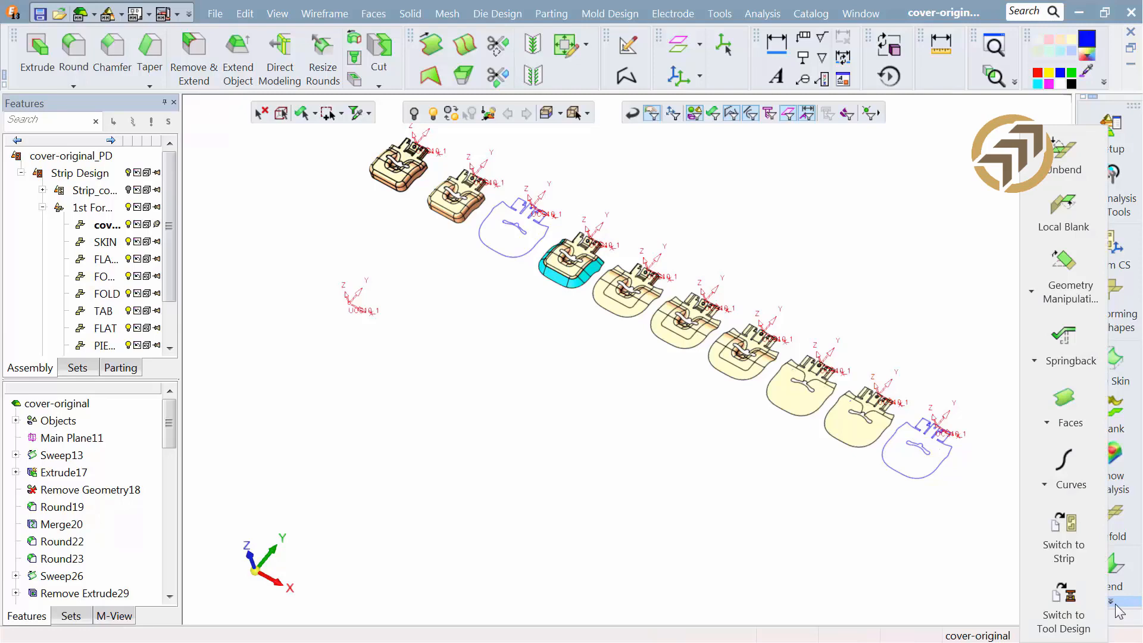
{"action": "left_click", "coordinate": [1061, 535]}
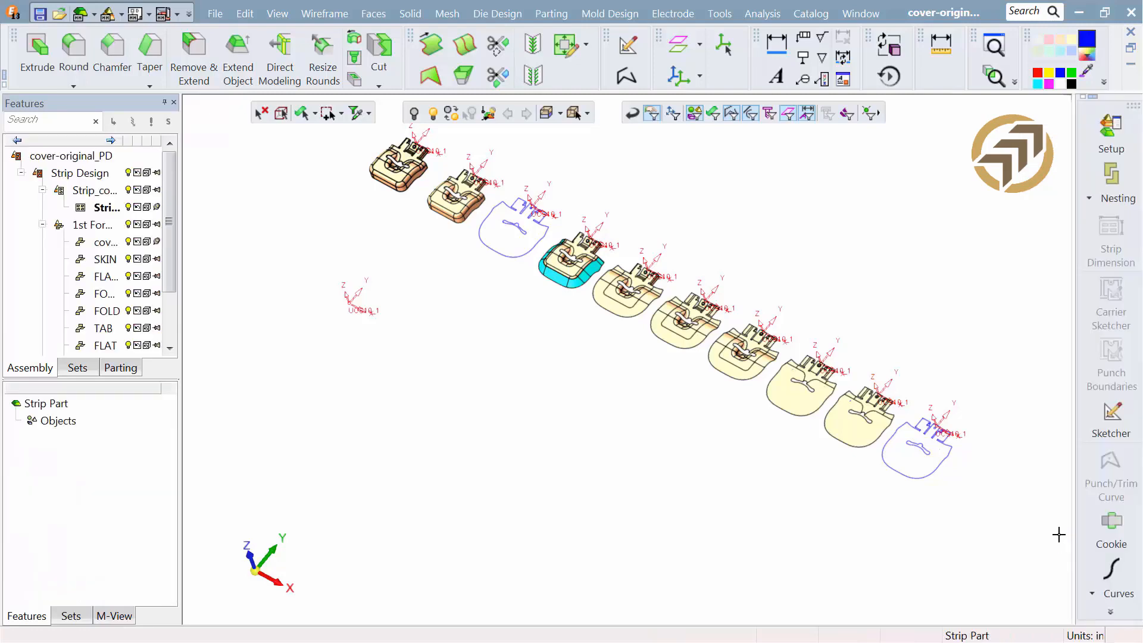
{"action": "left_click", "coordinate": [1107, 182]}
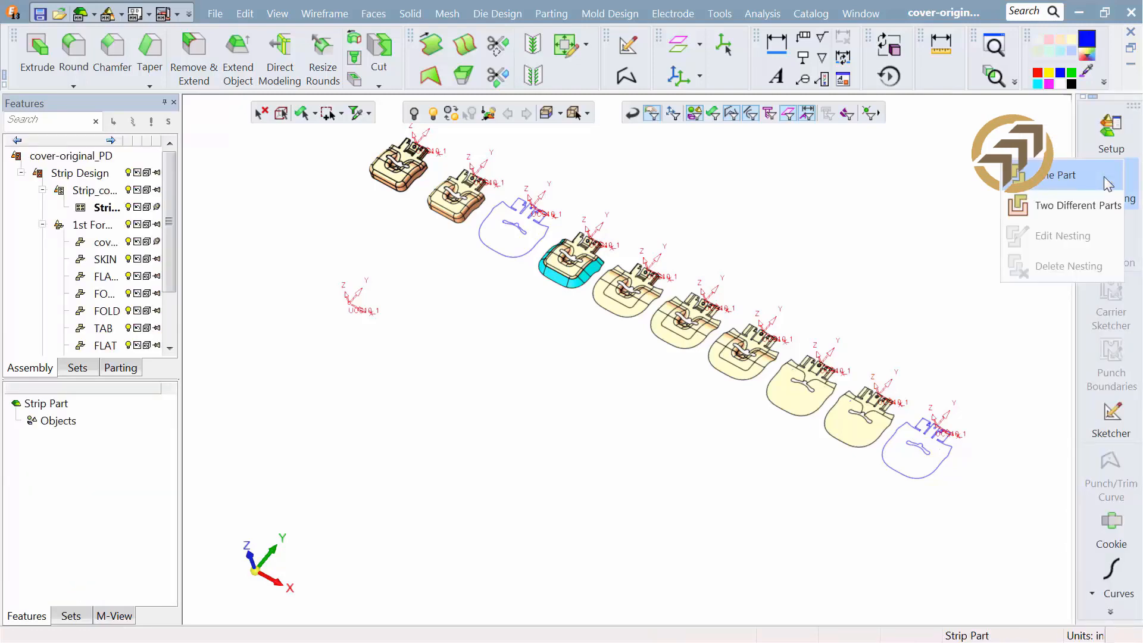
{"action": "left_click", "coordinate": [1107, 182]}
{"action": "left_click", "coordinate": [958, 439]}
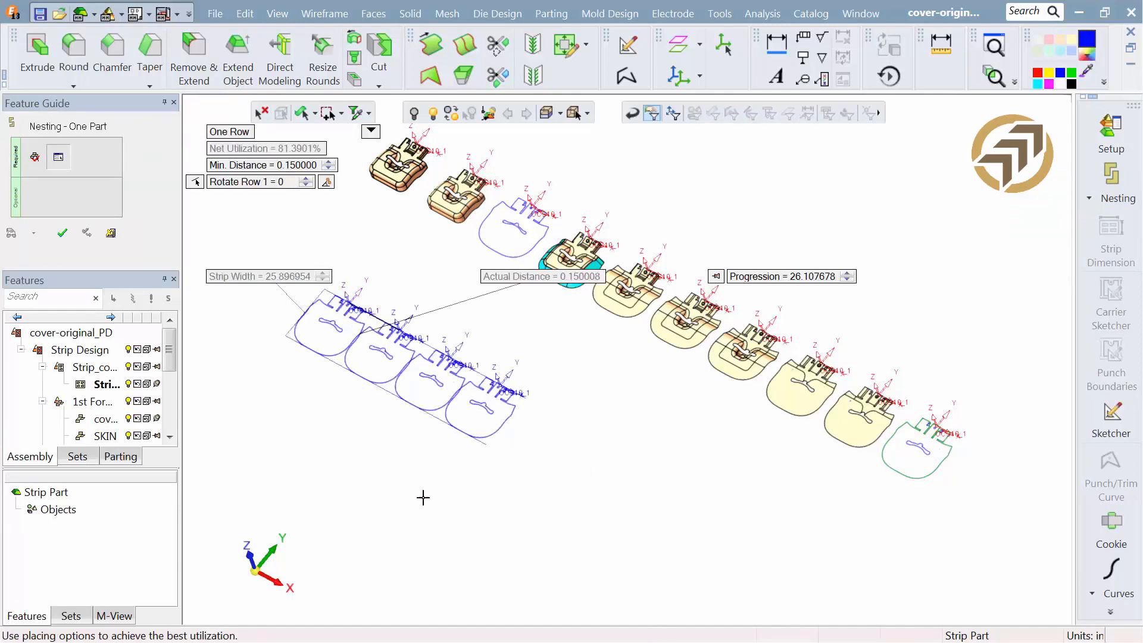
Step: Look at the nesting from above with its area data expanded and set the minimum distance to 0.5
{"action": "left_click", "coordinate": [250, 563]}
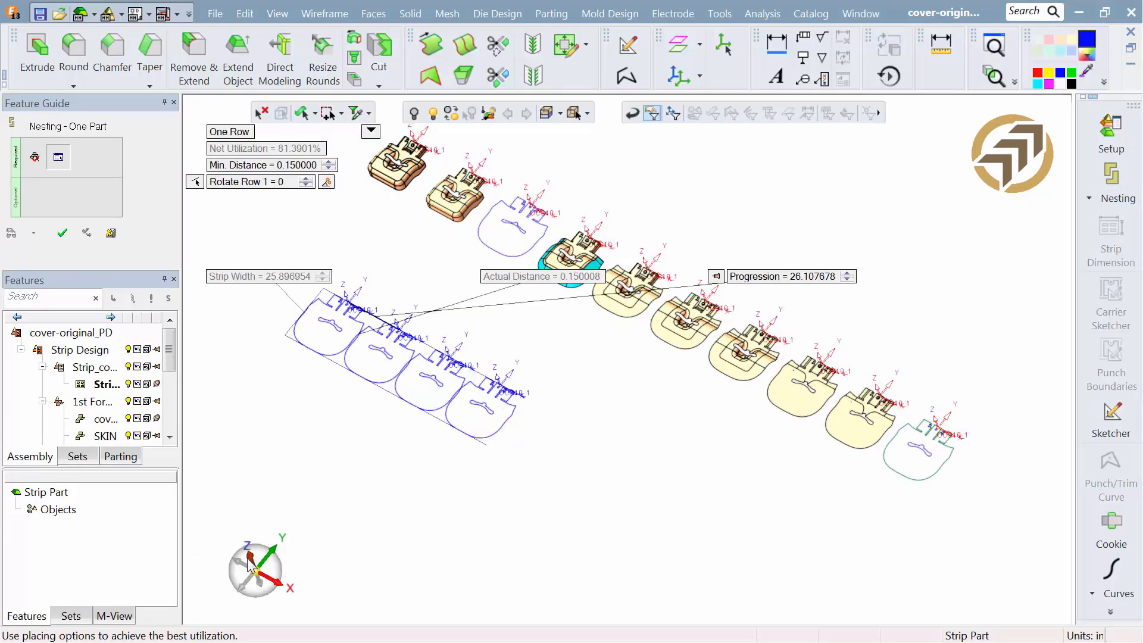
{"action": "left_click", "coordinate": [252, 561]}
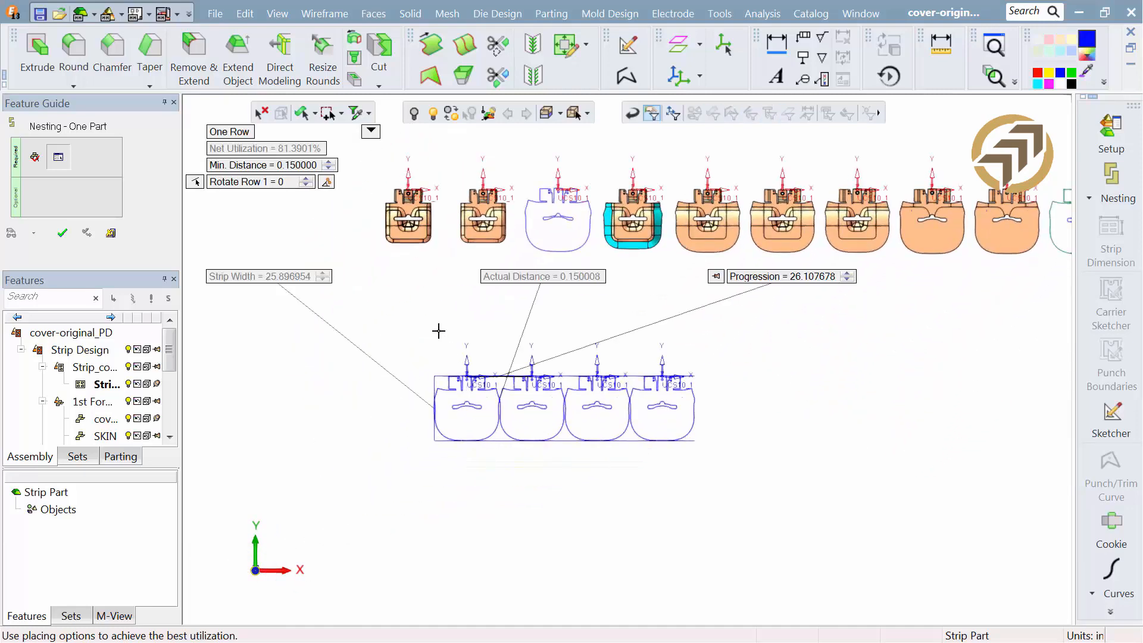
{"action": "left_click", "coordinate": [371, 131]}
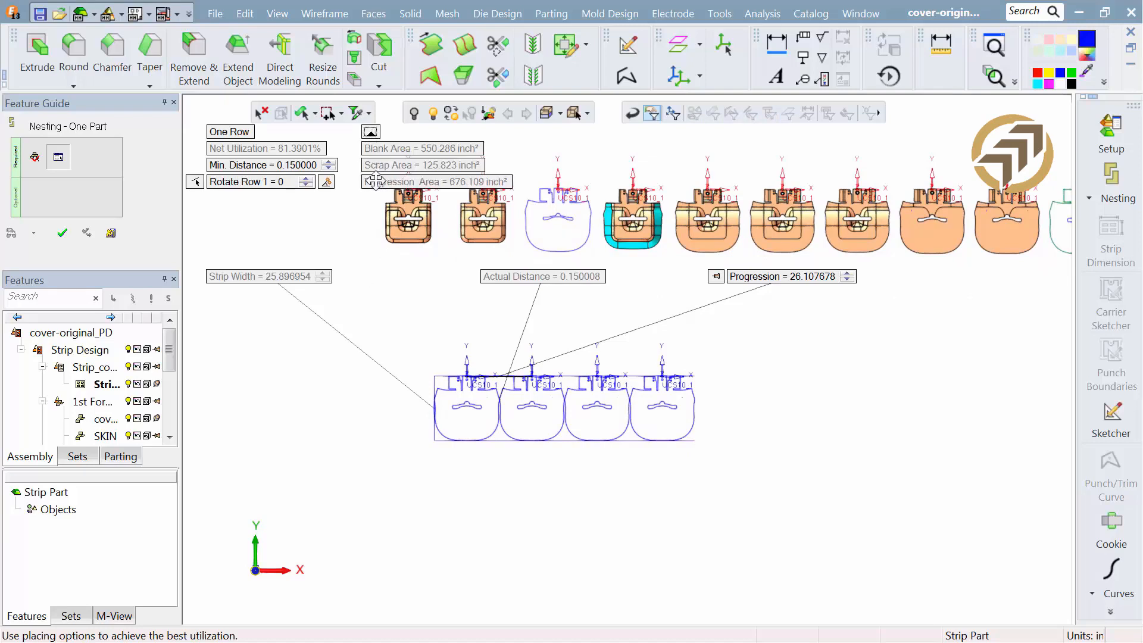
{"action": "left_click", "coordinate": [304, 169]}
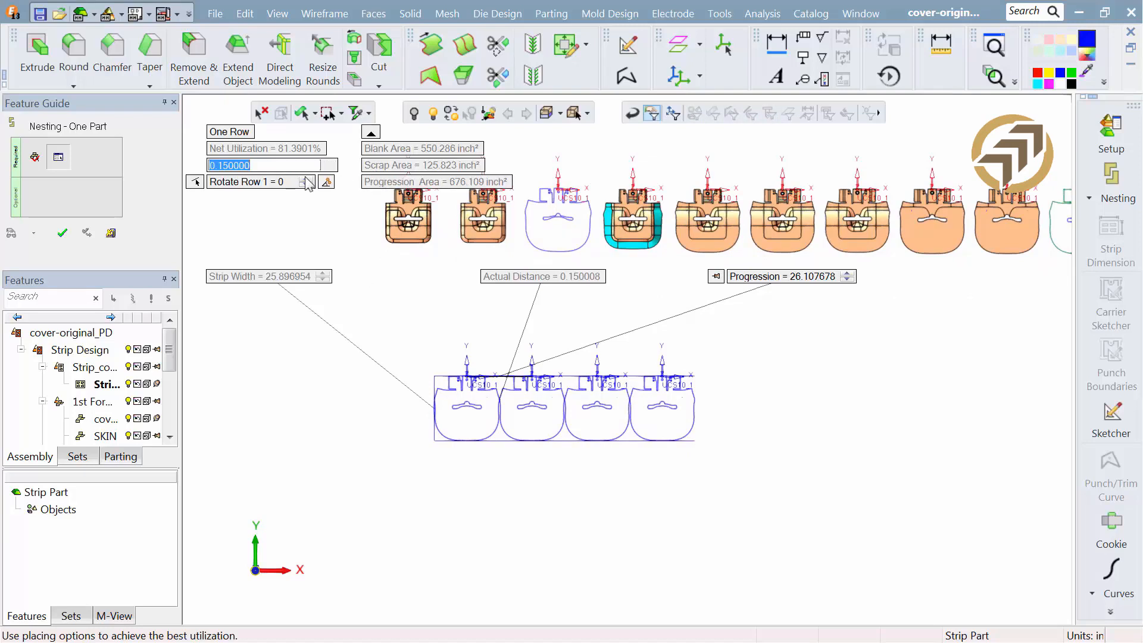
{"action": "type", "text": "0.5"}
{"action": "key", "text": "Return"}
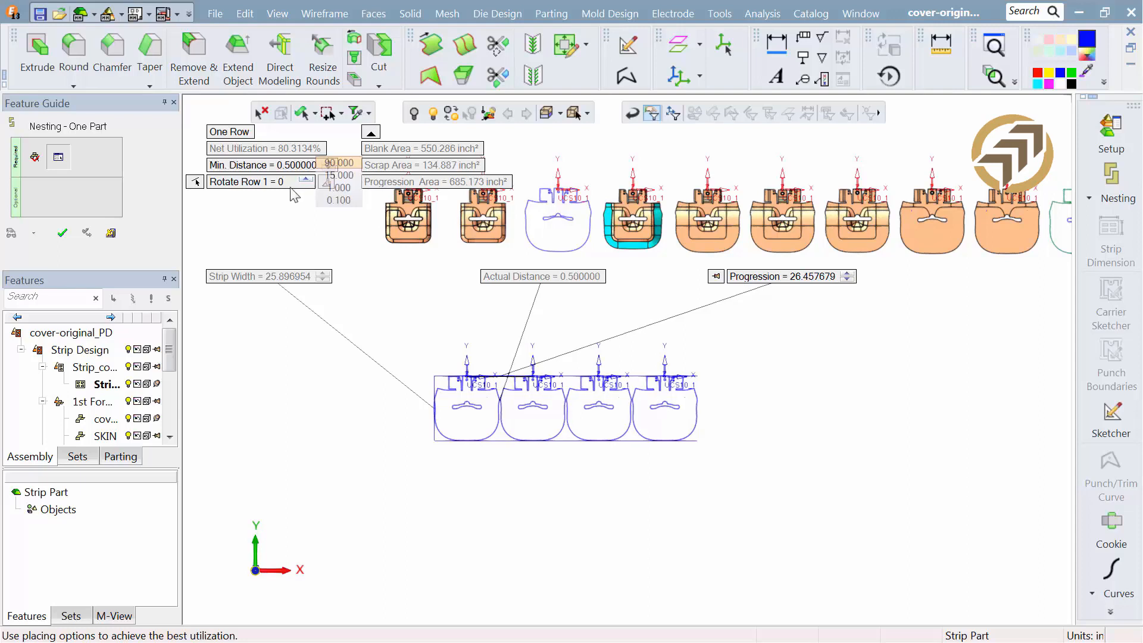
Step: Change the nesting to Two Rows and set the rotation of row 1 to 180
{"action": "left_click", "coordinate": [222, 132]}
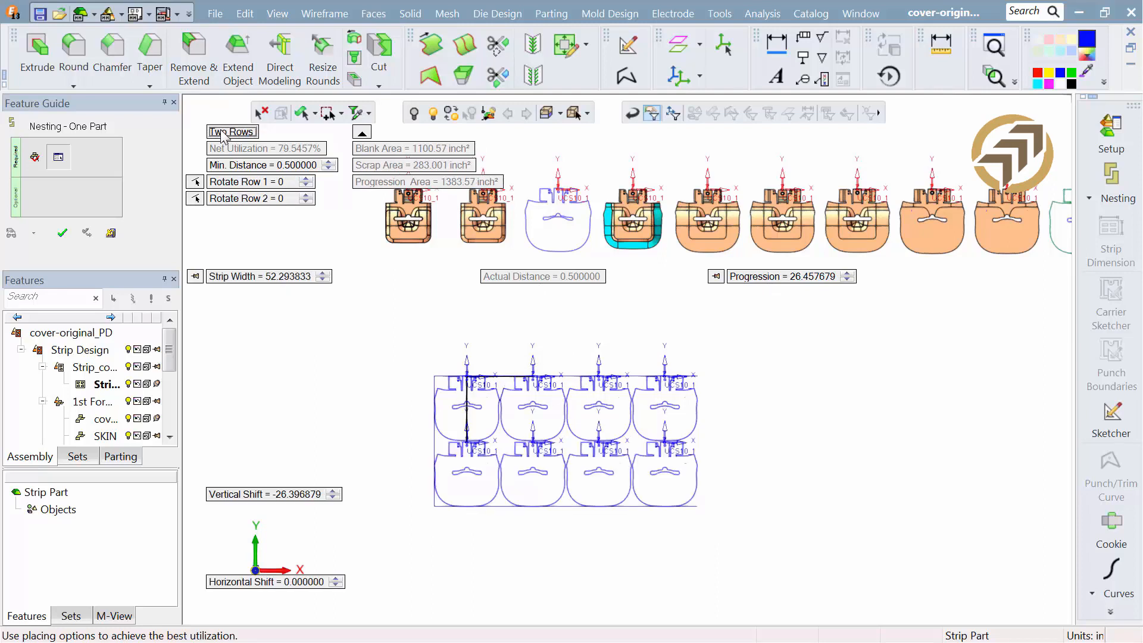
{"action": "left_click", "coordinate": [235, 181]}
{"action": "type", "text": "1"}
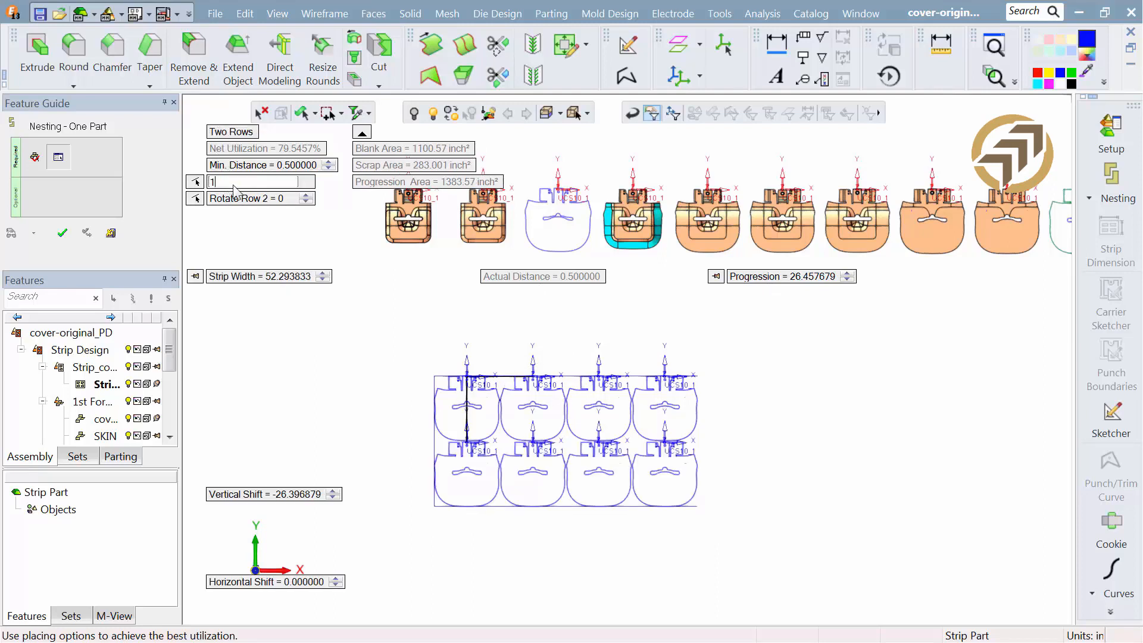
{"action": "type", "text": "80"}
{"action": "key", "text": "Return"}
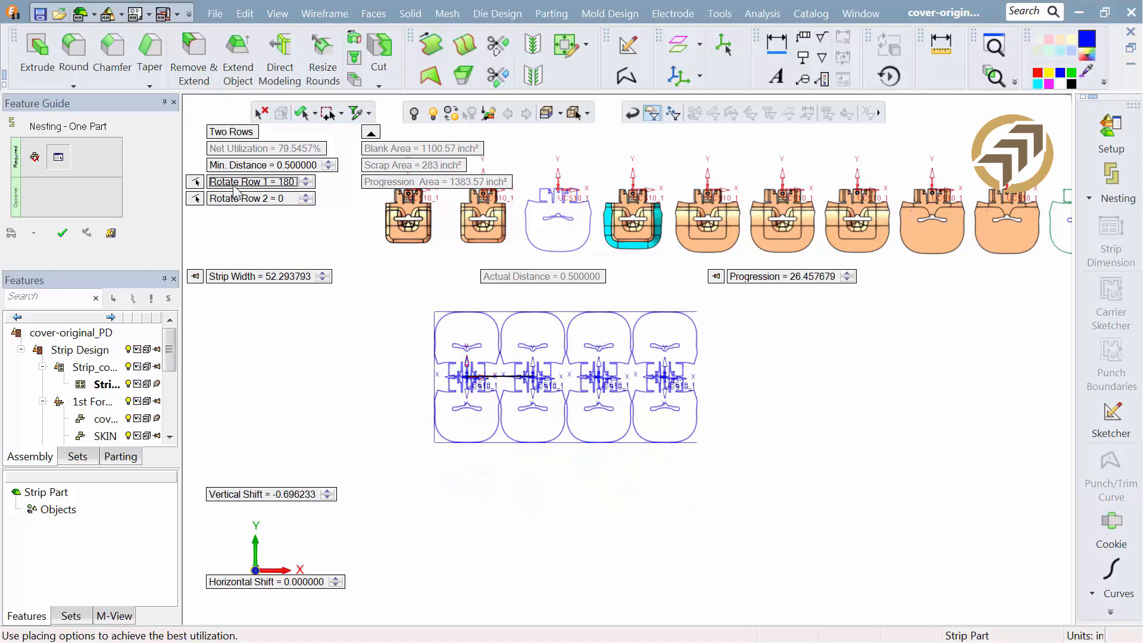
Step: Set the strip width of the two-row nesting to 55
{"action": "left_click", "coordinate": [232, 277]}
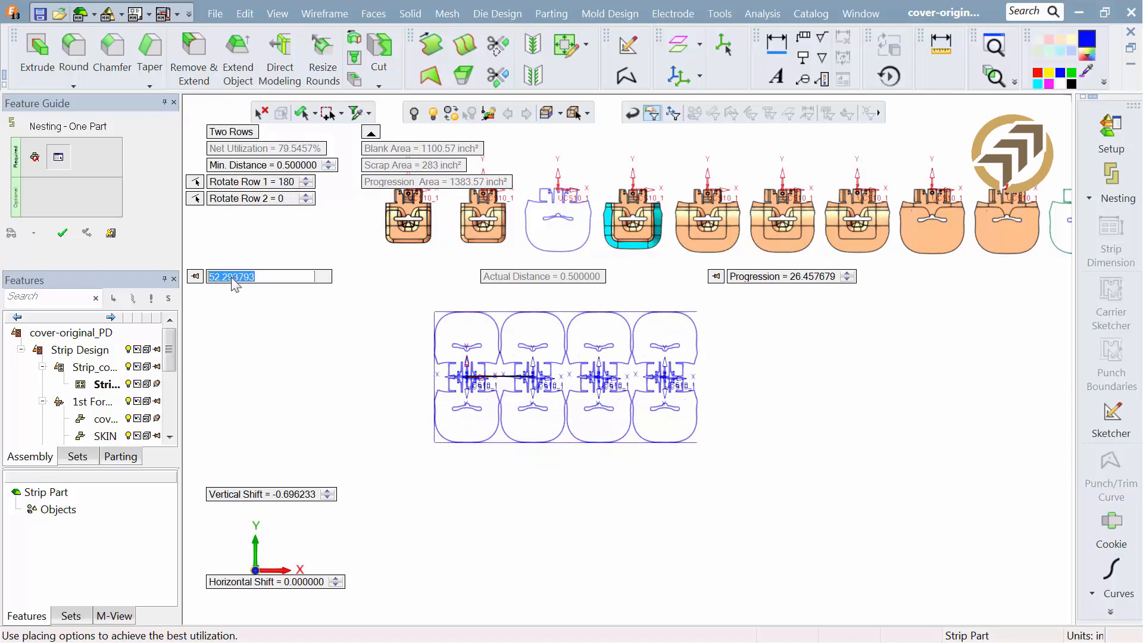
{"action": "type", "text": "55"}
{"action": "key", "text": "Return"}
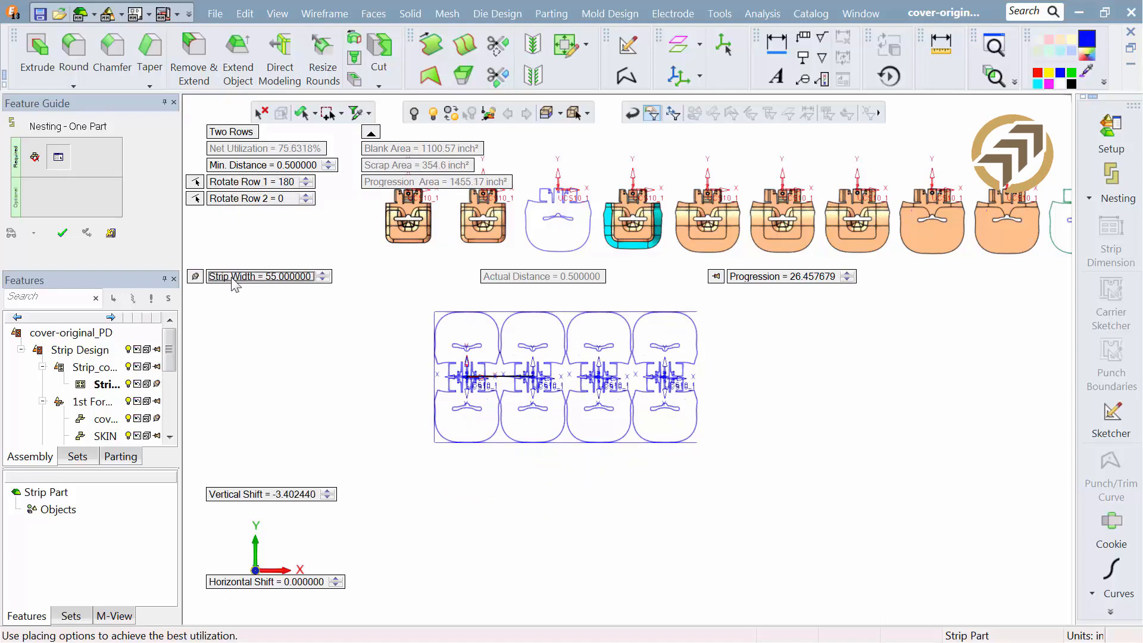
{"action": "right_click_drag", "start_coordinate": [547, 493], "coordinate": [571, 386], "text": "ctrl"}
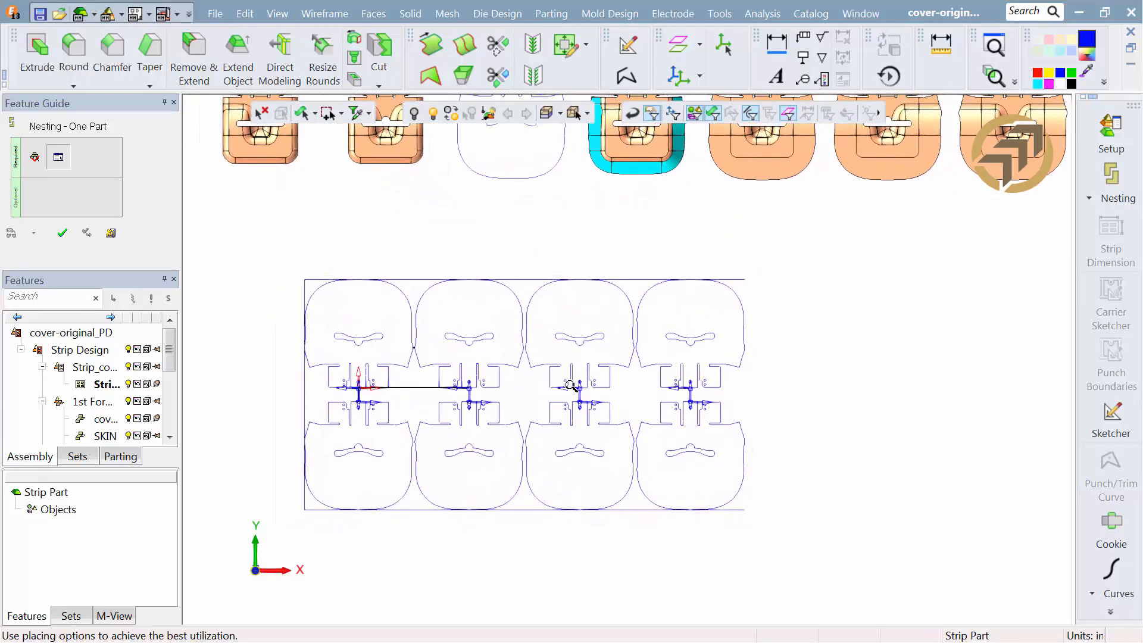
Step: Try a vertical shift of 3.5 between the two nested rows
{"action": "left_click", "coordinate": [228, 495]}
{"action": "type", "text": "3.5"}
{"action": "key", "text": "Return"}
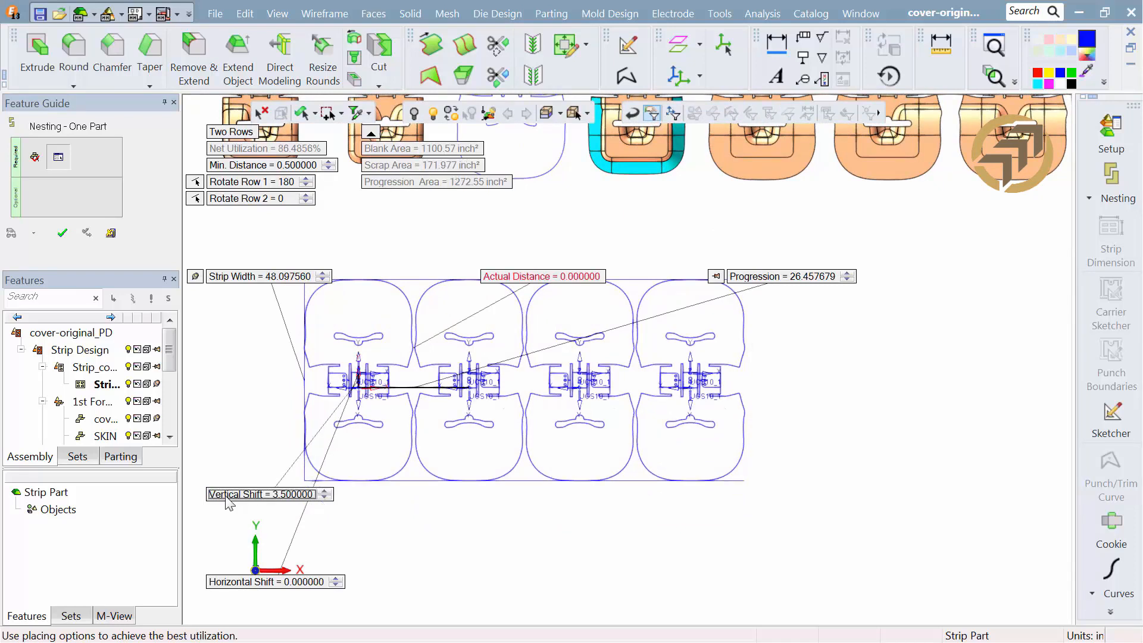
Step: Try horizontal shifts of 10 and 15 for the second row, and return the horizontal shift to 0
{"action": "left_click", "coordinate": [276, 585]}
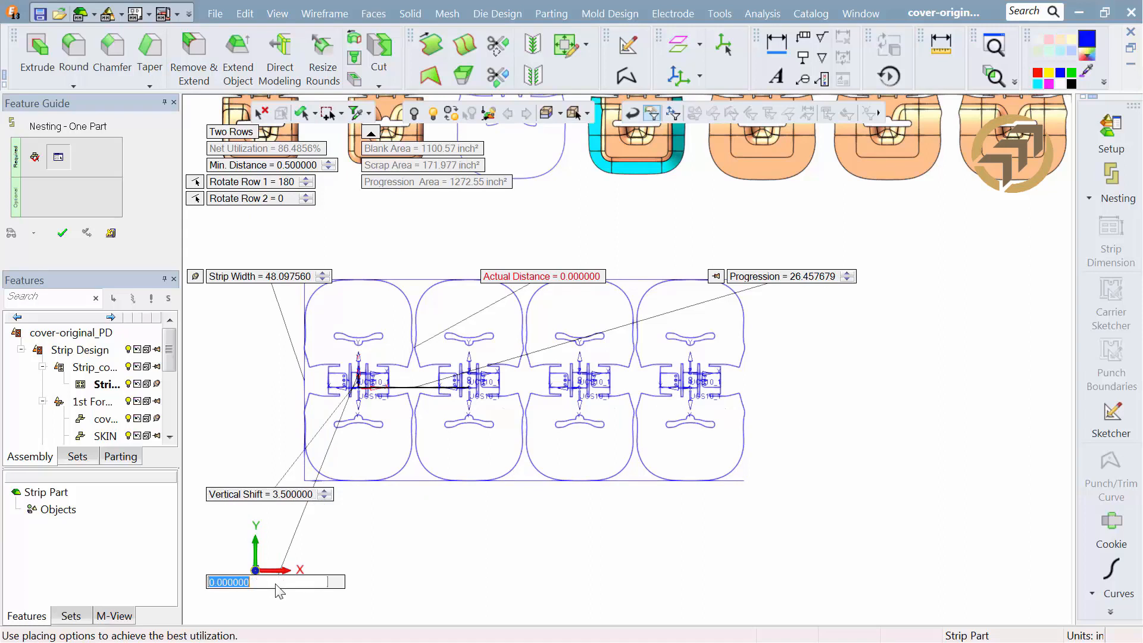
{"action": "type", "text": "10"}
{"action": "key", "text": "Return"}
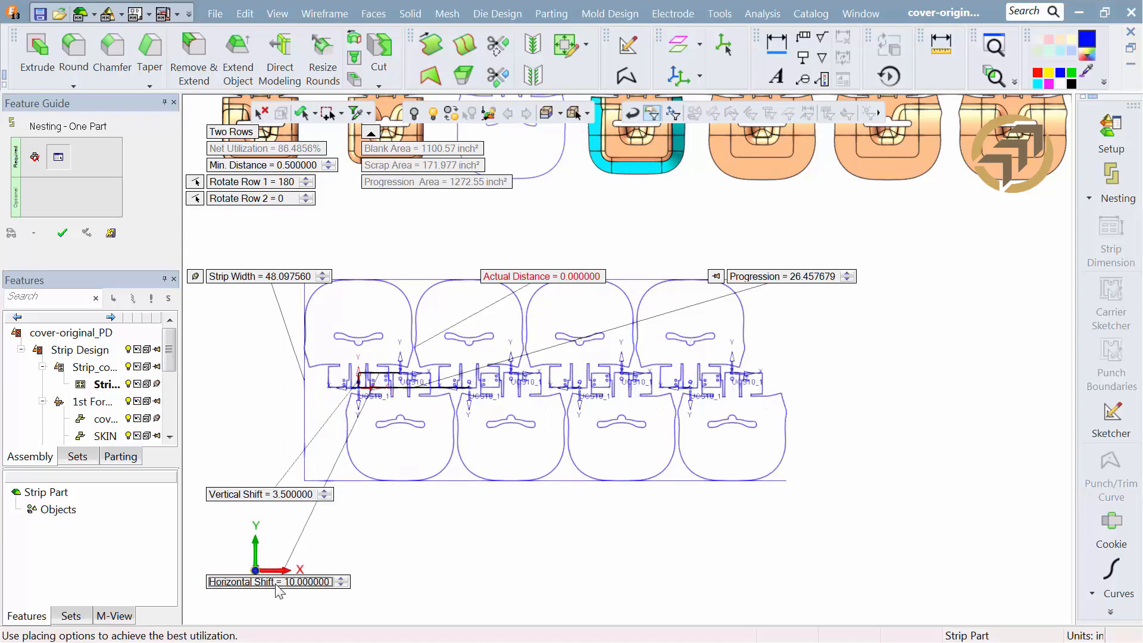
{"action": "left_click", "coordinate": [279, 583]}
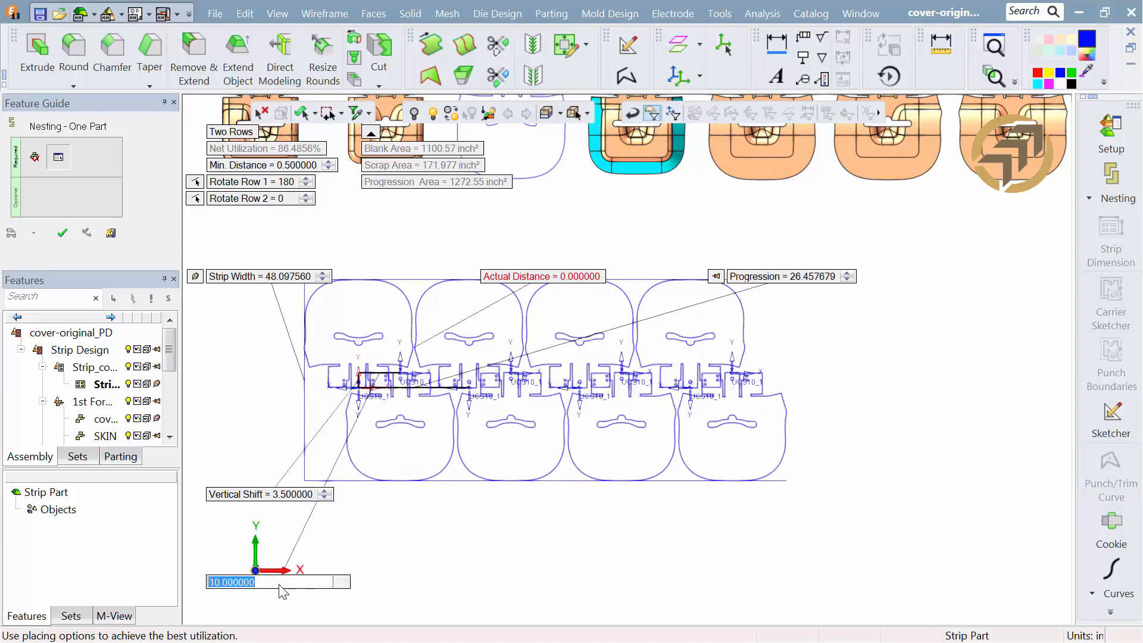
{"action": "type", "text": "15"}
{"action": "key", "text": "Return"}
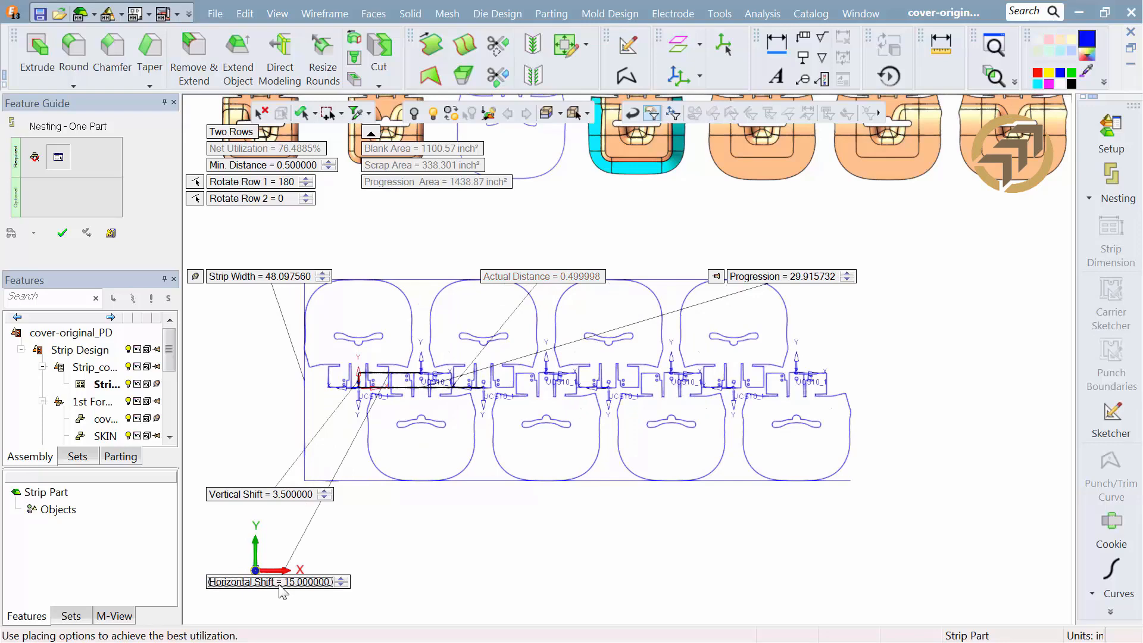
{"action": "left_click", "coordinate": [280, 583]}
{"action": "type", "text": "0"}
{"action": "key", "text": "Return"}
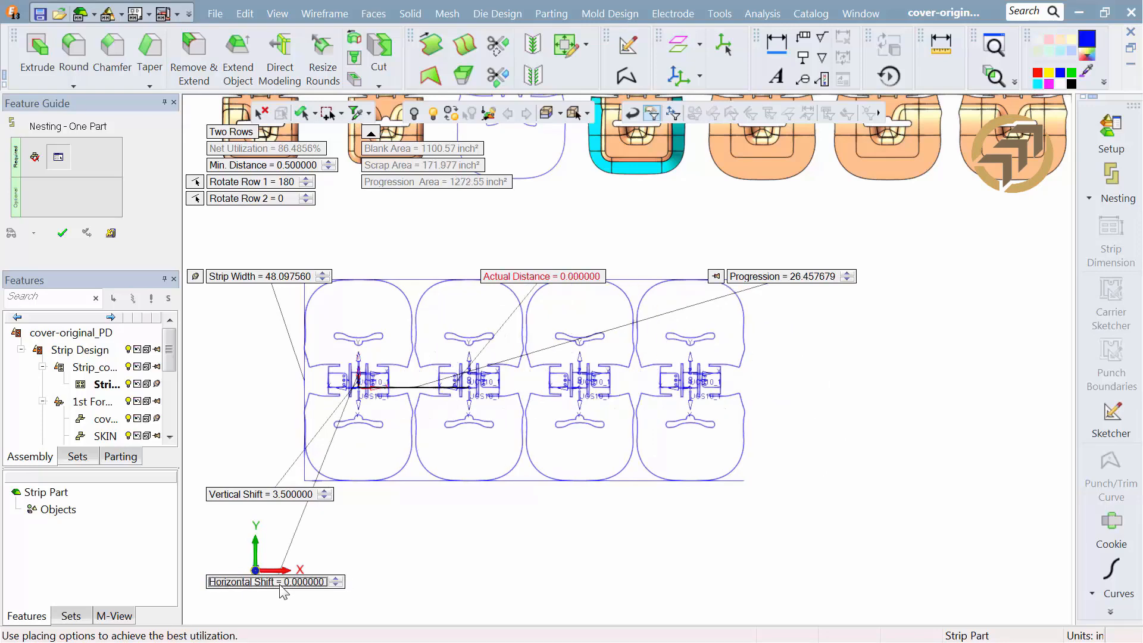
Step: Try vertical shifts of -6 and -5 between the two nested rows
{"action": "scroll", "coordinate": [425, 477], "scroll_direction": "up", "scroll_amount": 2}
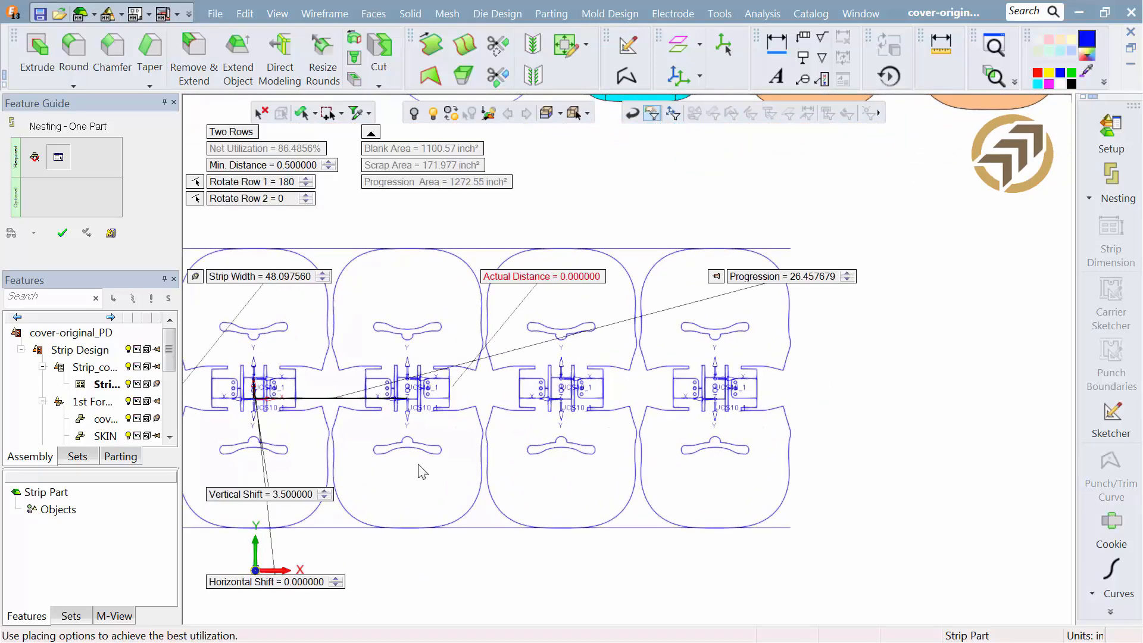
{"action": "left_click", "coordinate": [268, 494]}
{"action": "type", "text": "-6"}
{"action": "key", "text": "Return"}
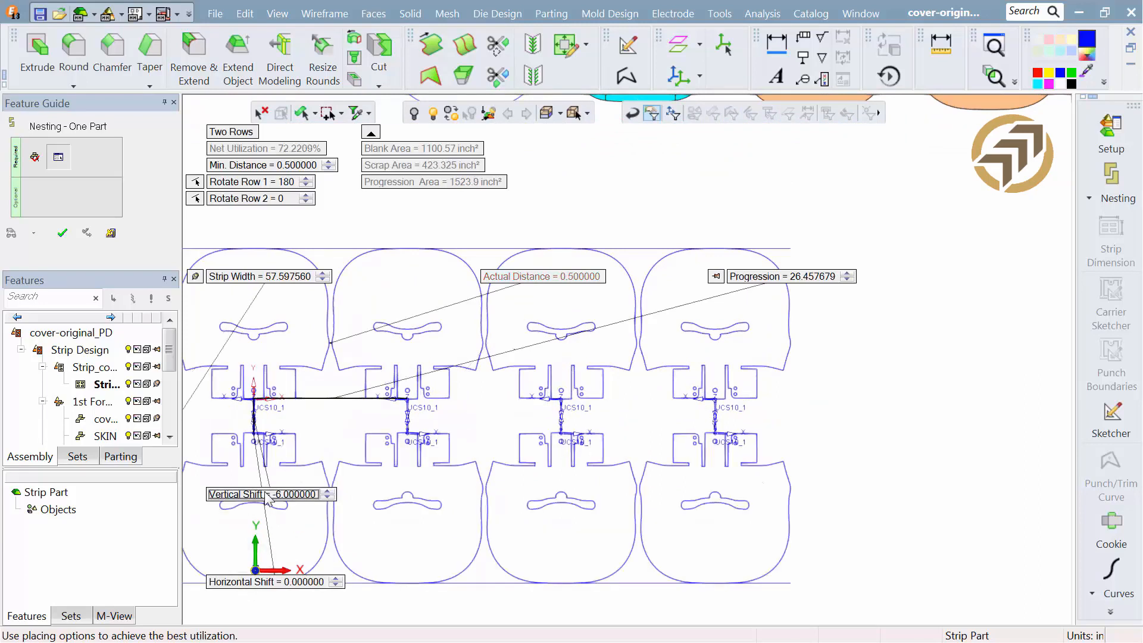
{"action": "scroll", "coordinate": [474, 466], "scroll_direction": "down", "scroll_amount": 3}
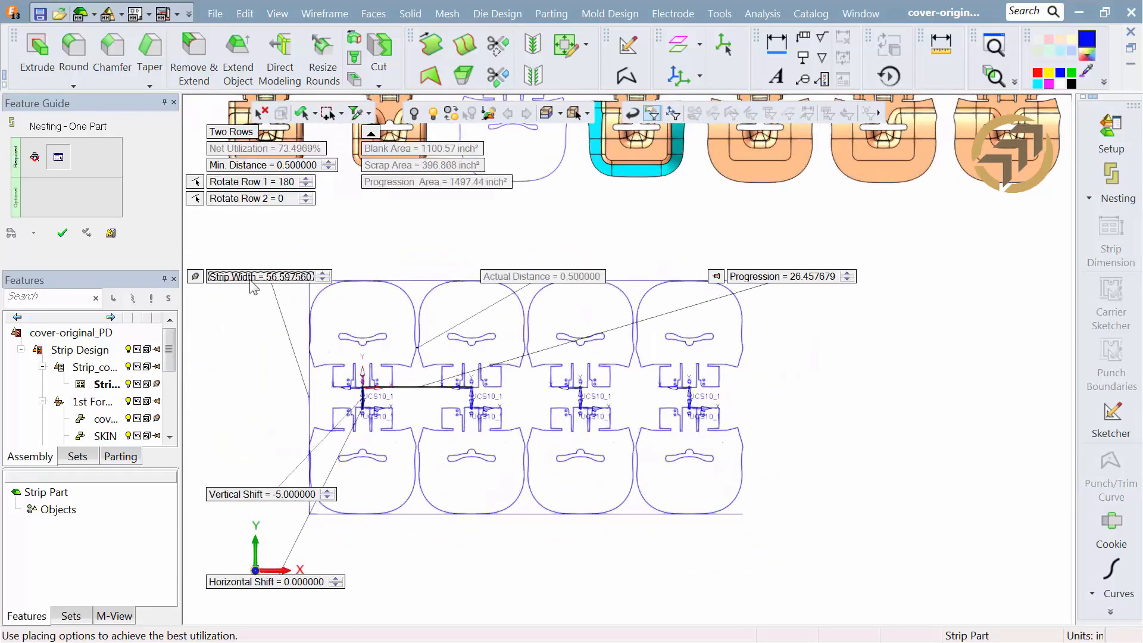
Step: Set the strip width of the two-row nesting to 58 and accept the nesting
{"action": "left_click", "coordinate": [252, 278]}
{"action": "type", "text": "58"}
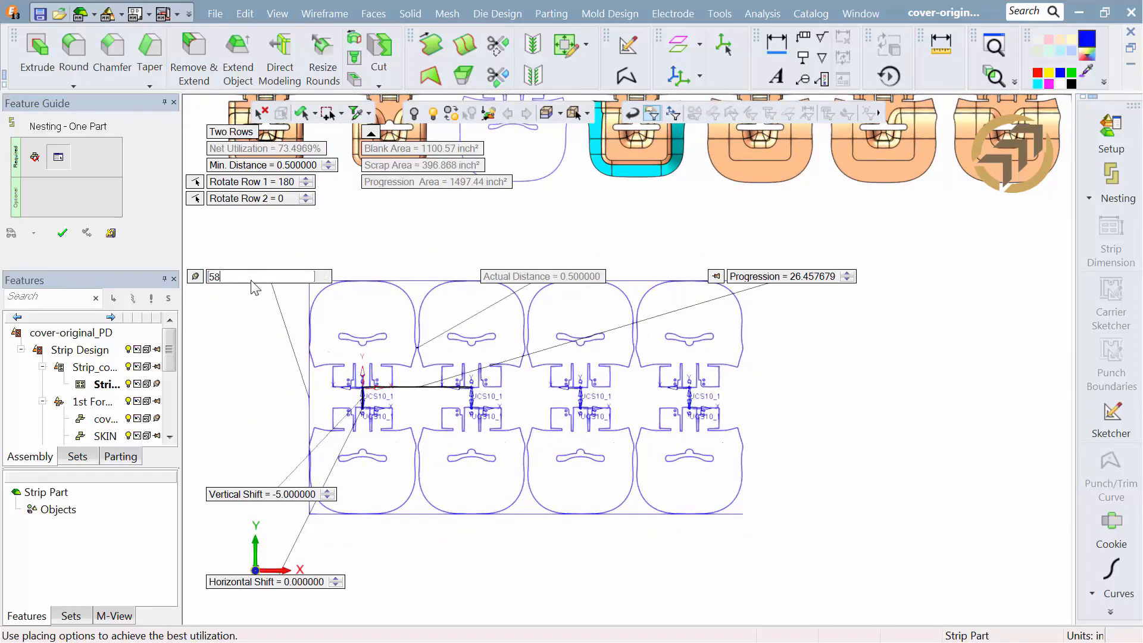
{"action": "key", "text": "Return"}
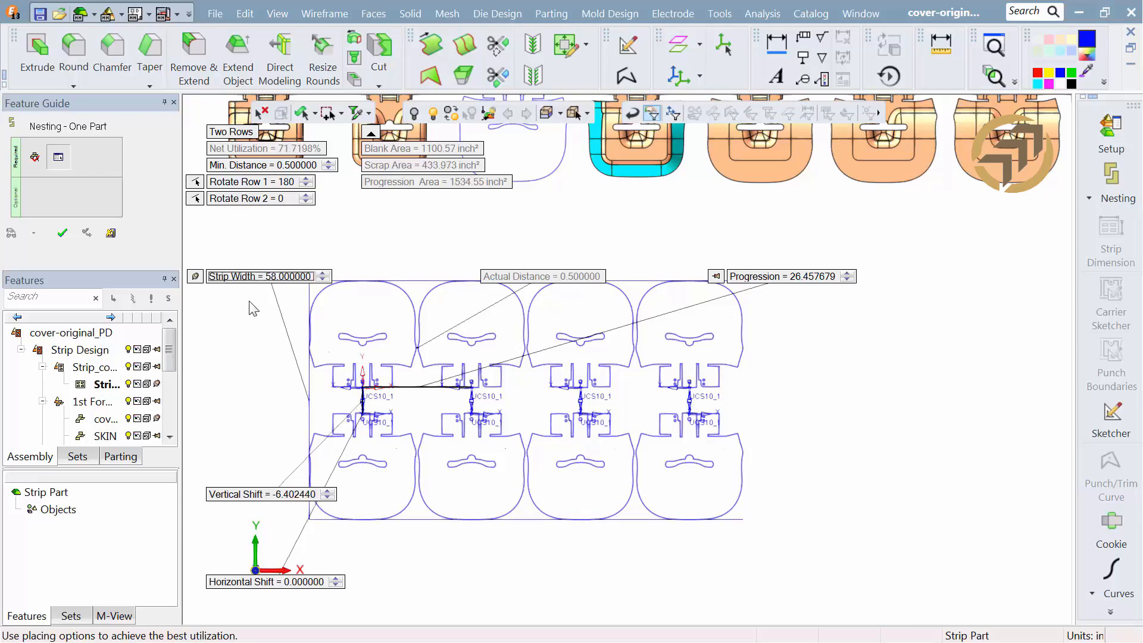
{"action": "left_click", "coordinate": [62, 233]}
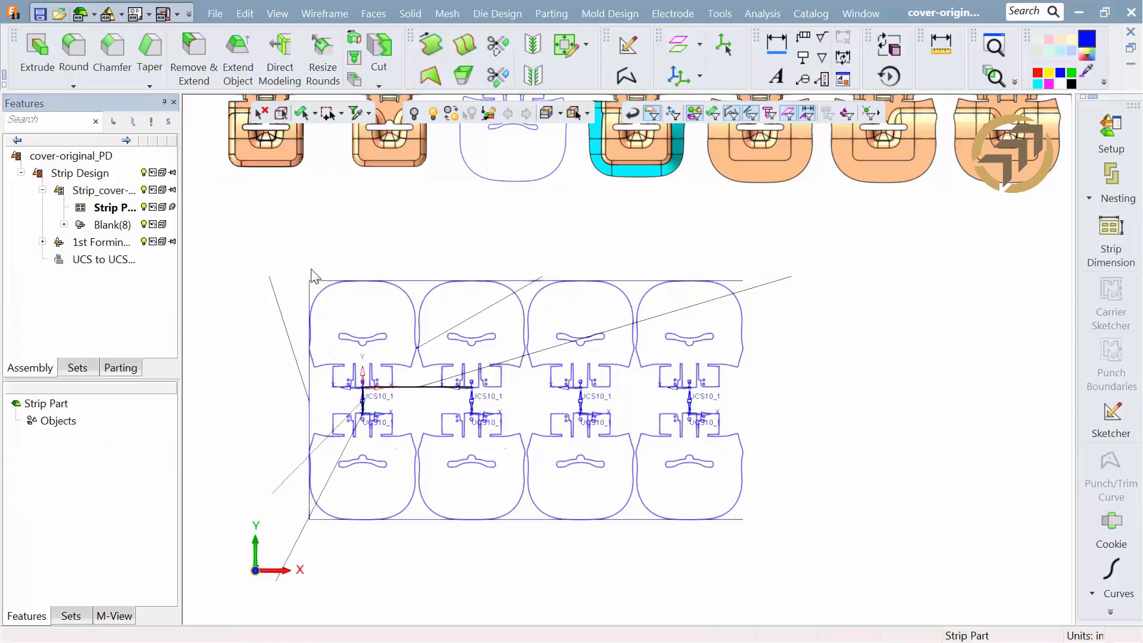
Step: Start the Strip Dimension definition and trim forming stations from station 5 in both row 1 and row 2
{"action": "left_click", "coordinate": [1095, 232]}
{"action": "scroll", "coordinate": [814, 321], "scroll_direction": "down", "scroll_amount": 2}
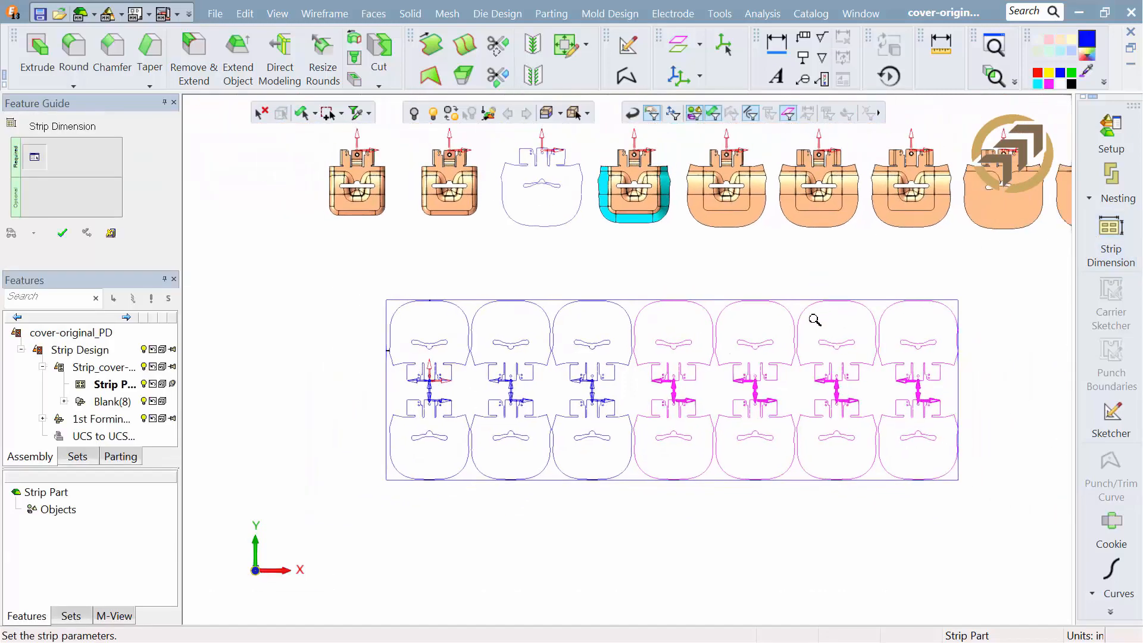
{"action": "right_click_drag", "start_coordinate": [815, 320], "coordinate": [805, 350], "text": "ctrl"}
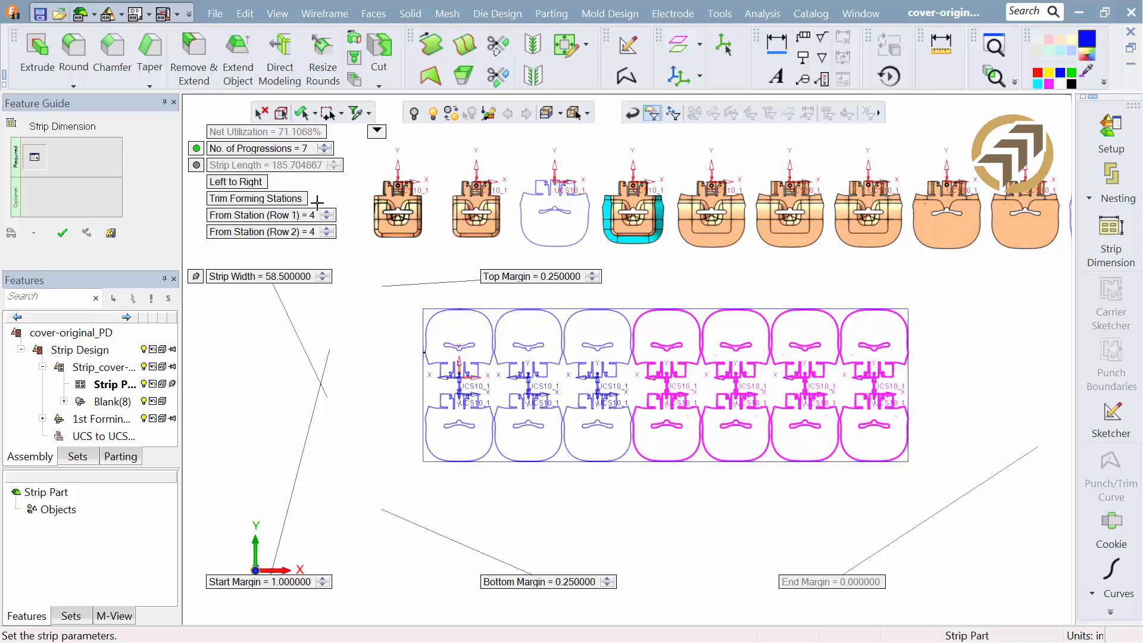
{"action": "left_click", "coordinate": [327, 212]}
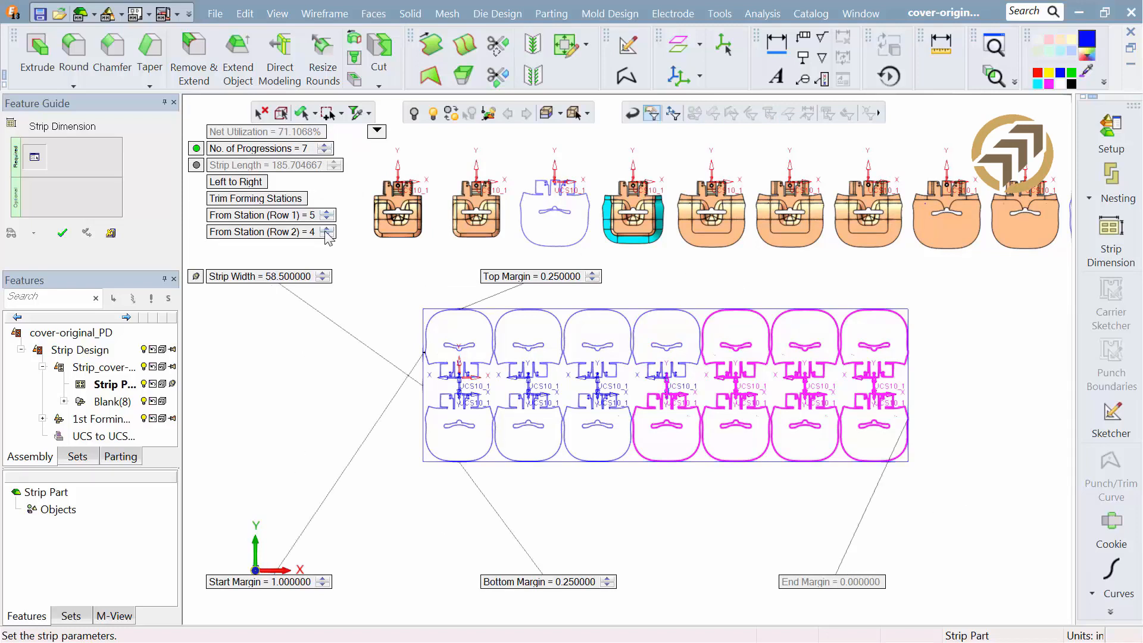
{"action": "left_click", "coordinate": [327, 229]}
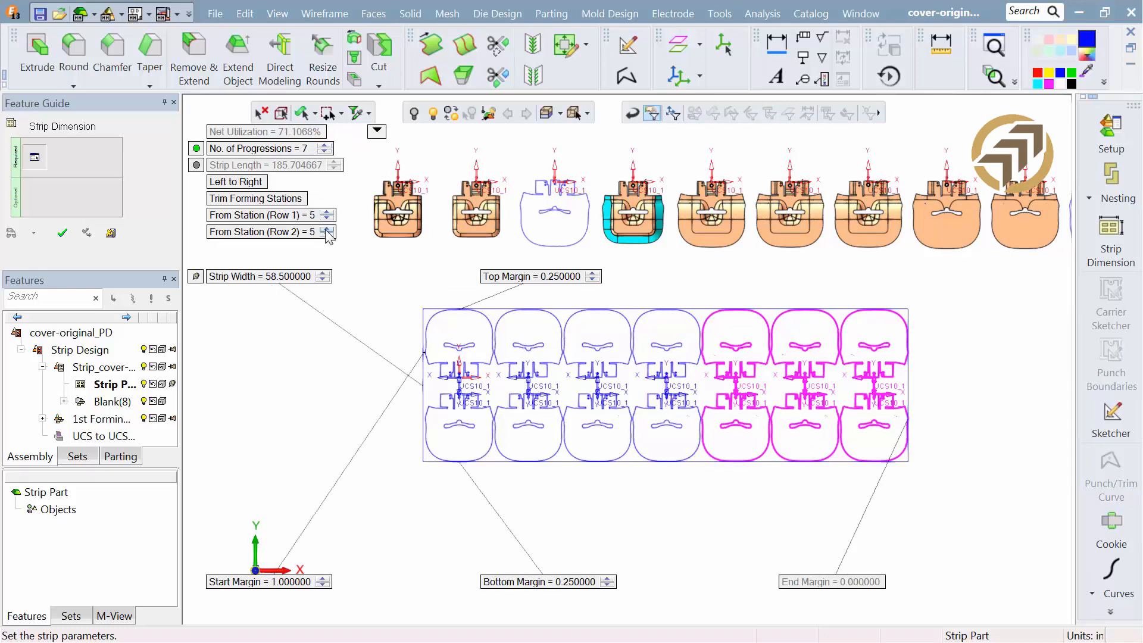
Step: Set the number of progressions to 12 and create the strip
{"action": "left_click", "coordinate": [324, 147]}
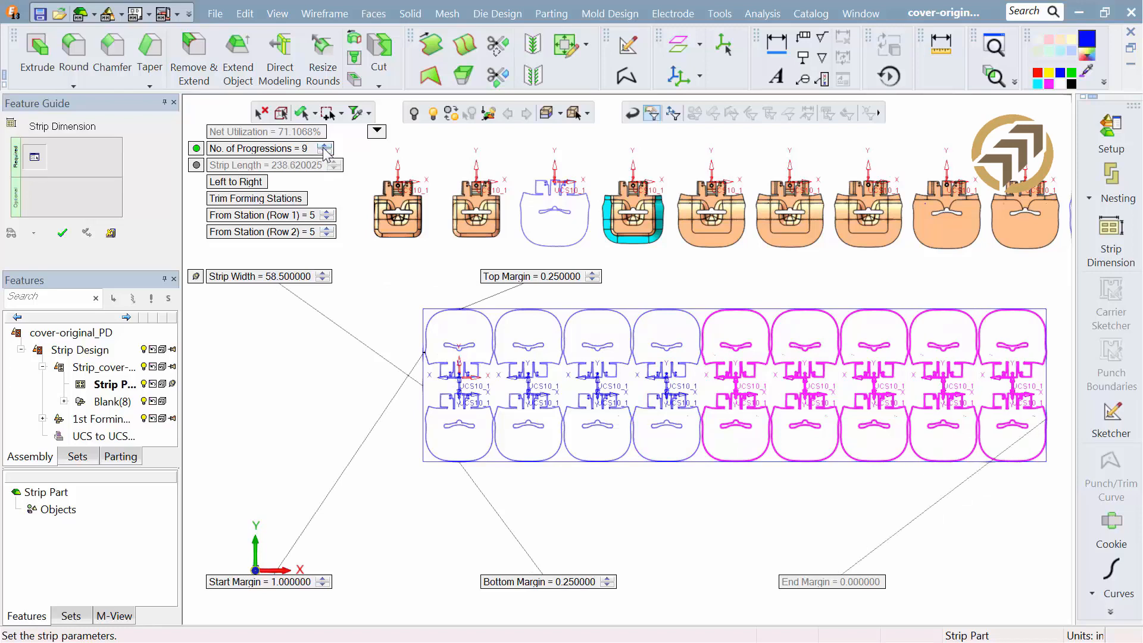
{"action": "left_click", "coordinate": [325, 147]}
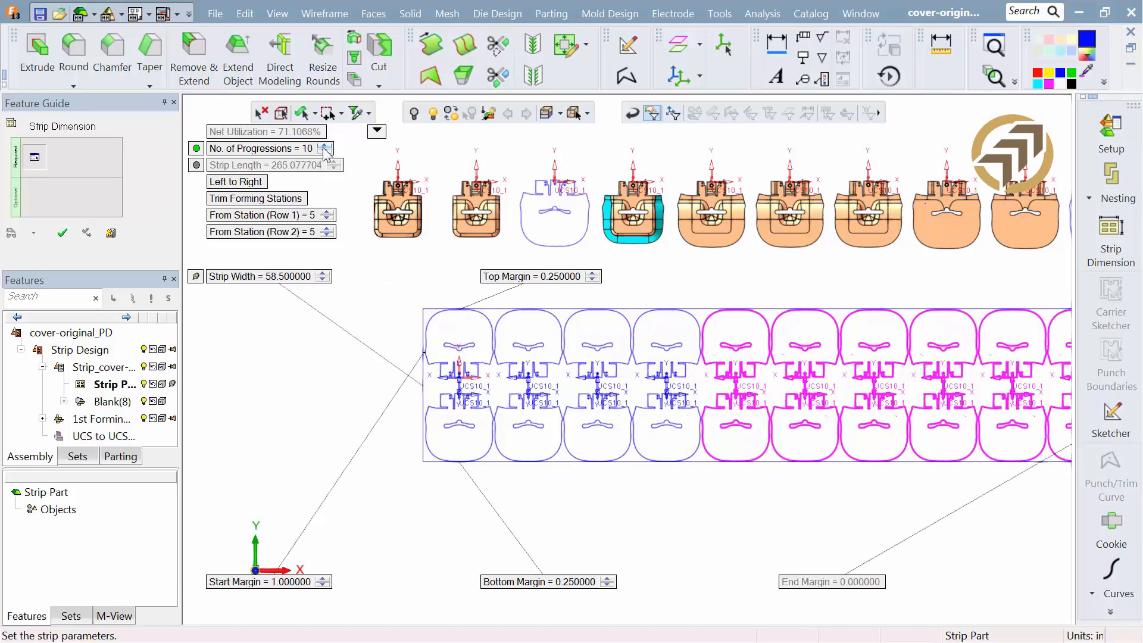
{"action": "left_click", "coordinate": [325, 146]}
{"action": "left_click", "coordinate": [325, 147]}
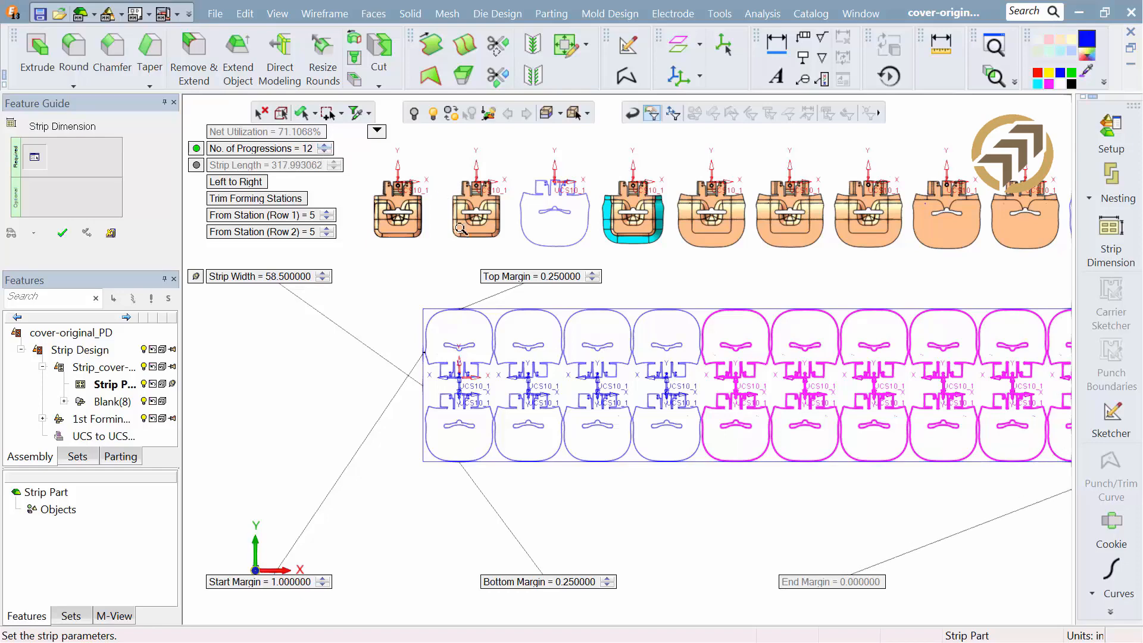
{"action": "scroll", "coordinate": [451, 319], "scroll_direction": "down", "scroll_amount": 3}
{"action": "scroll", "coordinate": [360, 329], "scroll_direction": "down", "scroll_amount": 2}
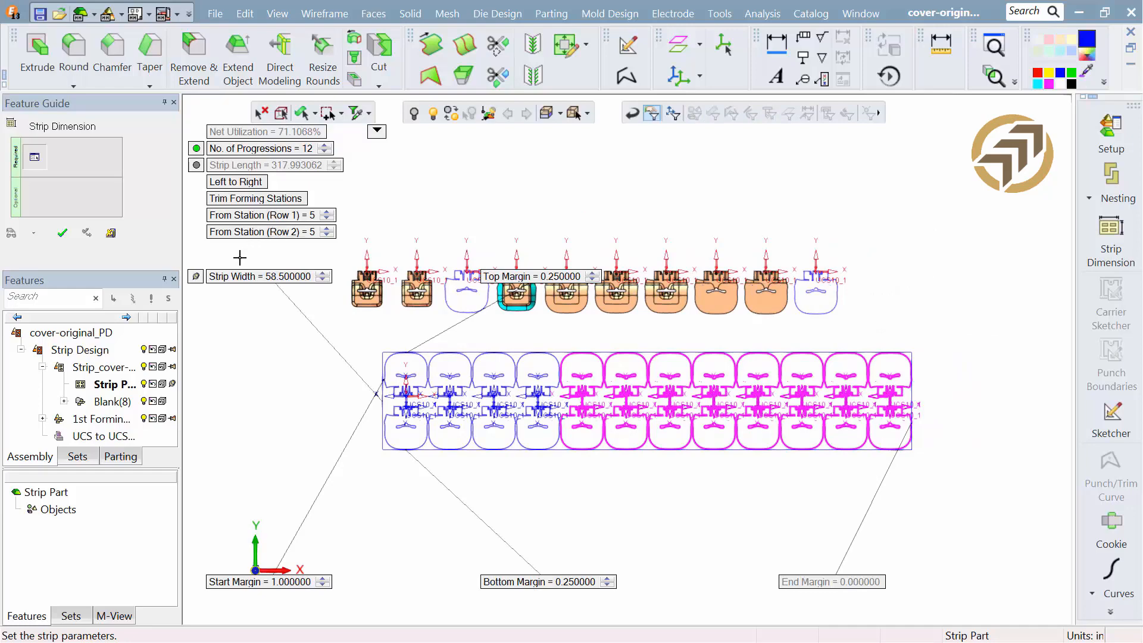
{"action": "left_click", "coordinate": [62, 234]}
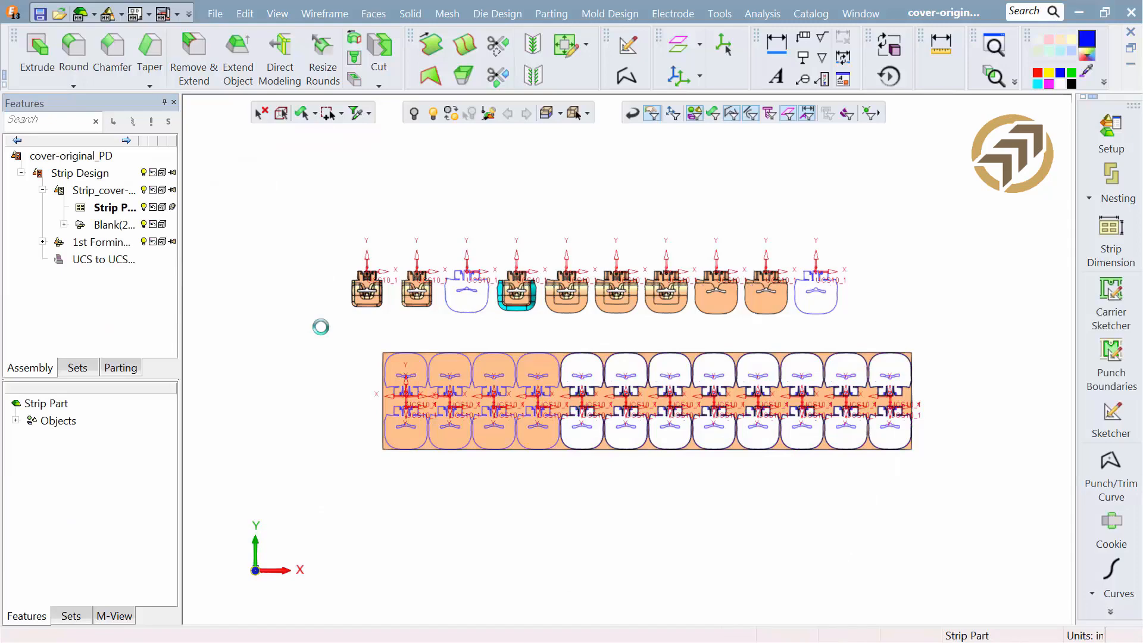
Step: Open a carrier sketch and project the four facing tab edges of the second station's upper and lower blanks as references
{"action": "scroll", "coordinate": [484, 345], "scroll_direction": "up", "scroll_amount": 5}
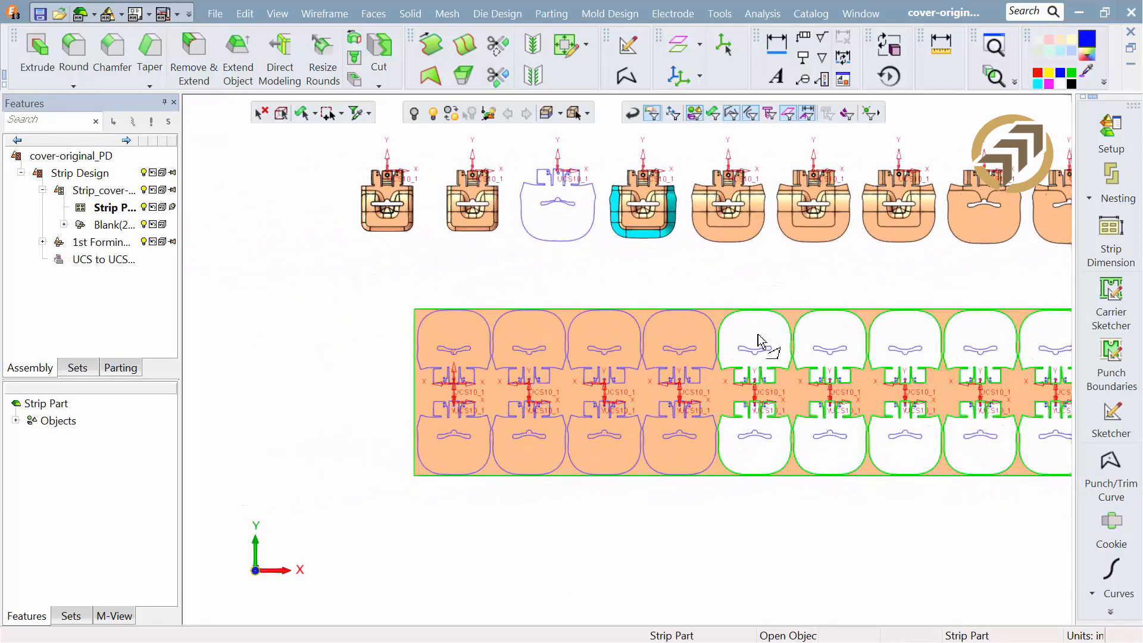
{"action": "left_click", "coordinate": [1124, 305]}
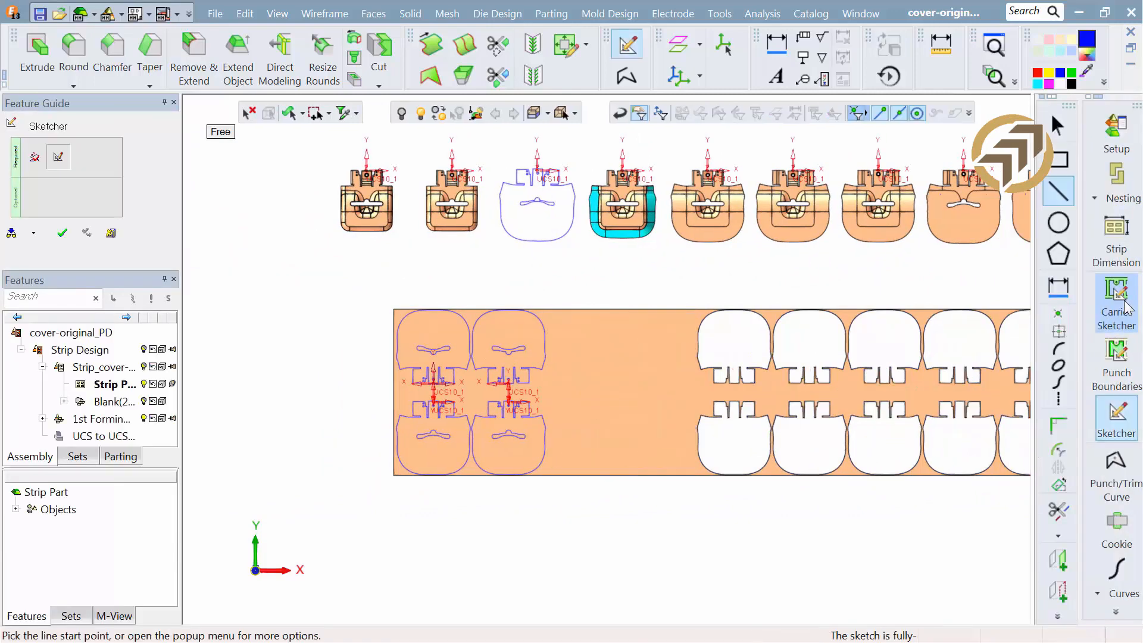
{"action": "left_click", "coordinate": [1058, 591]}
{"action": "scroll", "coordinate": [434, 332], "scroll_direction": "up", "scroll_amount": 3}
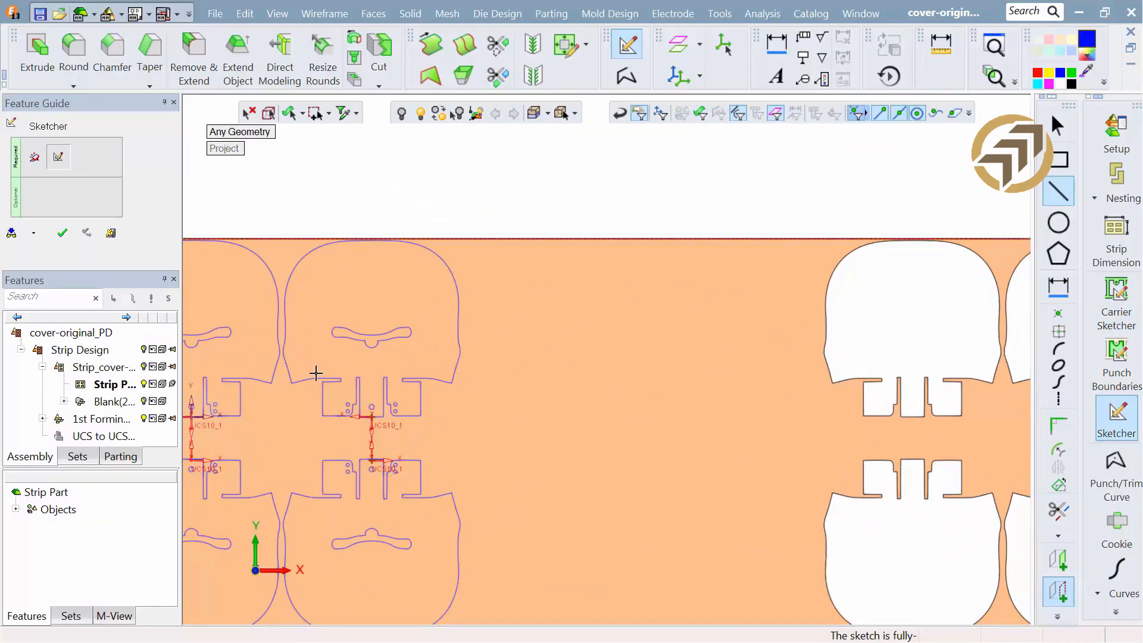
{"action": "scroll", "coordinate": [448, 258], "scroll_direction": "down", "scroll_amount": 2}
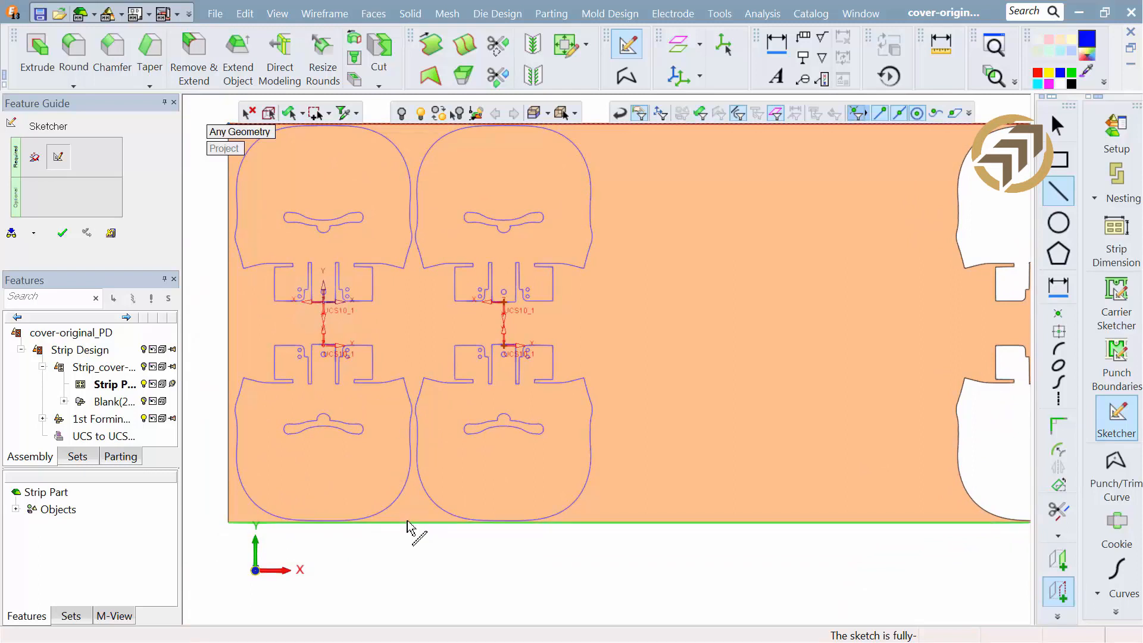
{"action": "scroll", "coordinate": [470, 234], "scroll_direction": "up", "scroll_amount": 3}
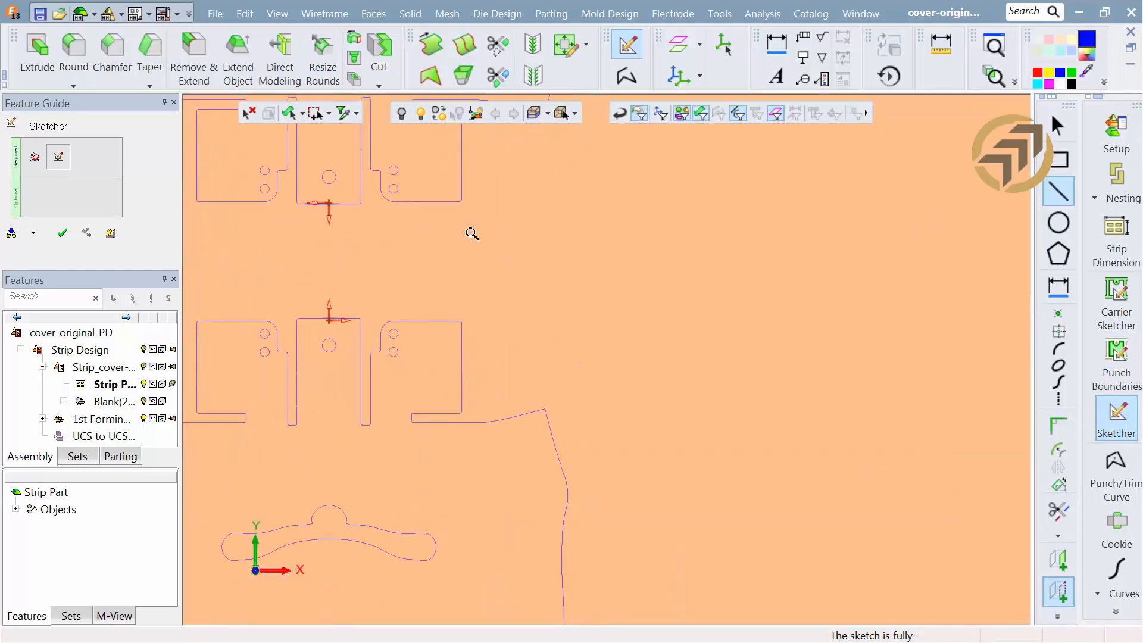
{"action": "left_click", "coordinate": [413, 201]}
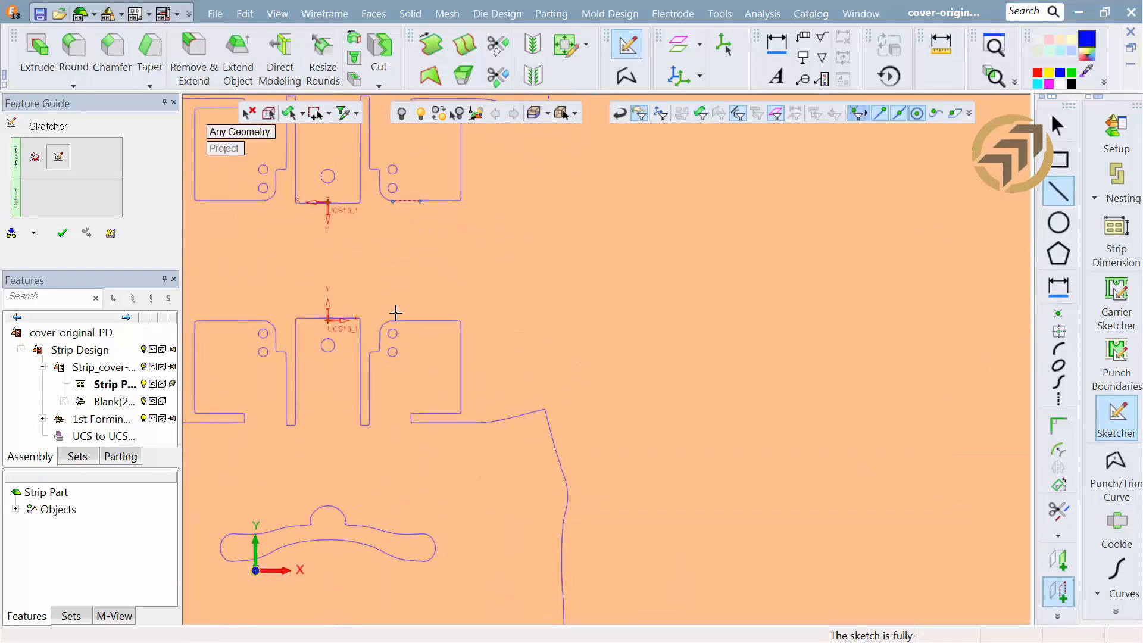
{"action": "left_click", "coordinate": [400, 321]}
{"action": "left_click", "coordinate": [249, 202]}
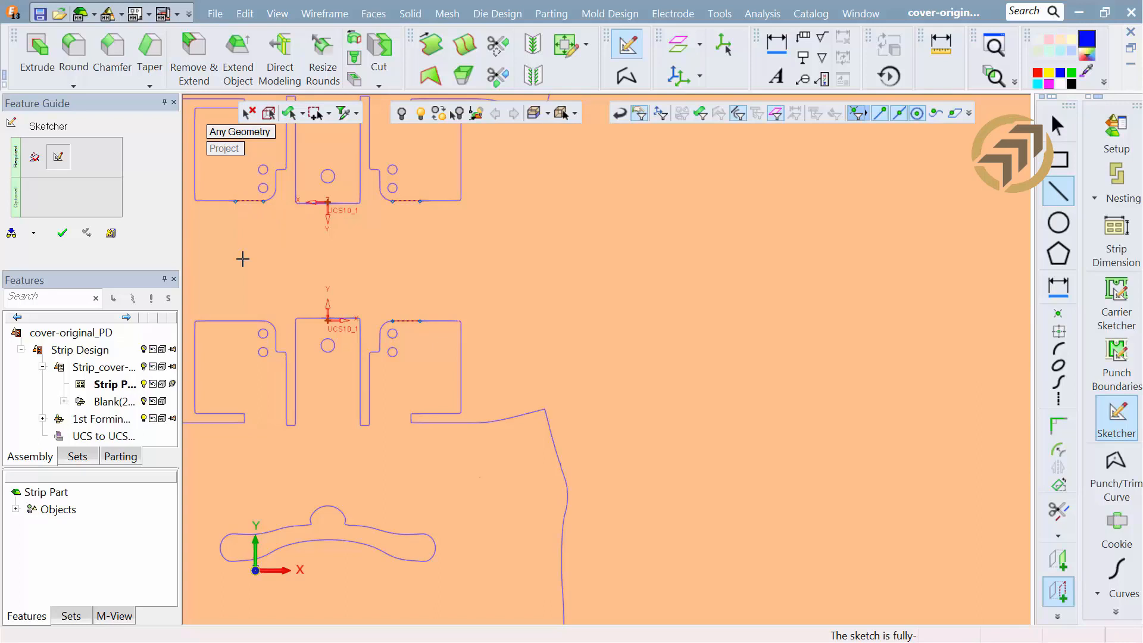
{"action": "left_click", "coordinate": [255, 322]}
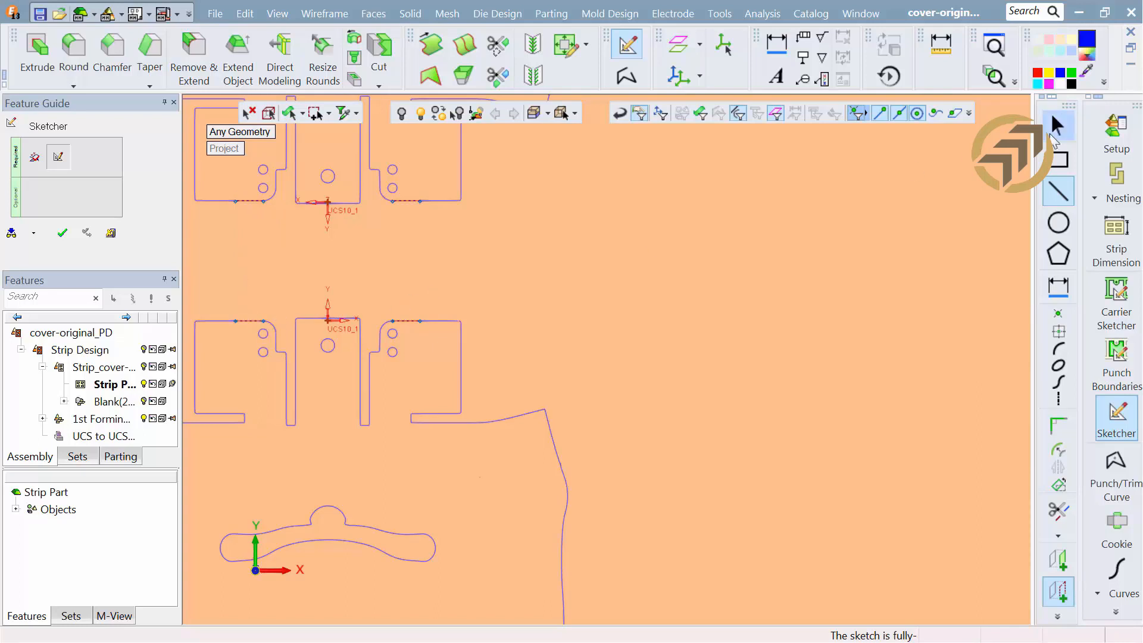
Step: Sketch two vertical connecting rectangles between the projected tab edges of the second station's upper and lower blanks
{"action": "left_click", "coordinate": [1055, 160]}
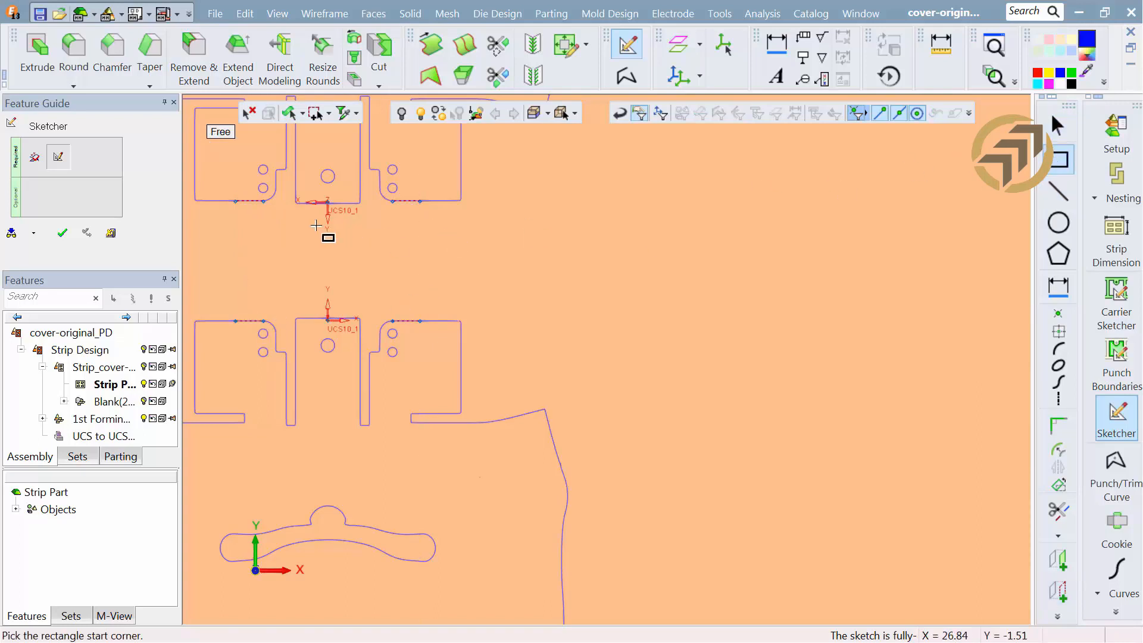
{"action": "left_click", "coordinate": [236, 202]}
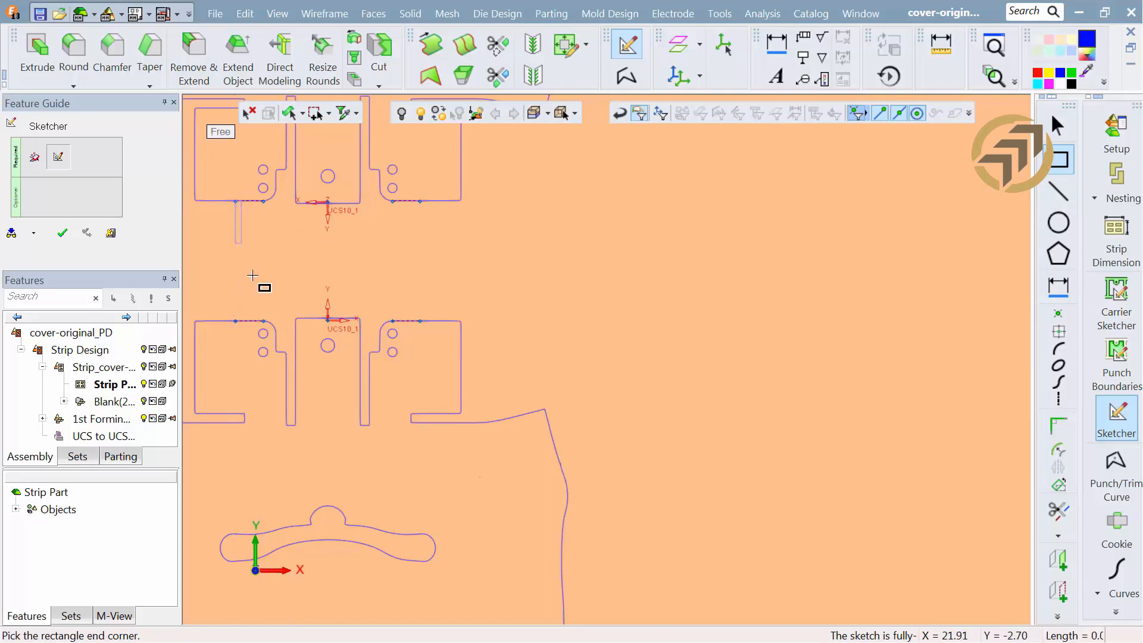
{"action": "left_click", "coordinate": [263, 321]}
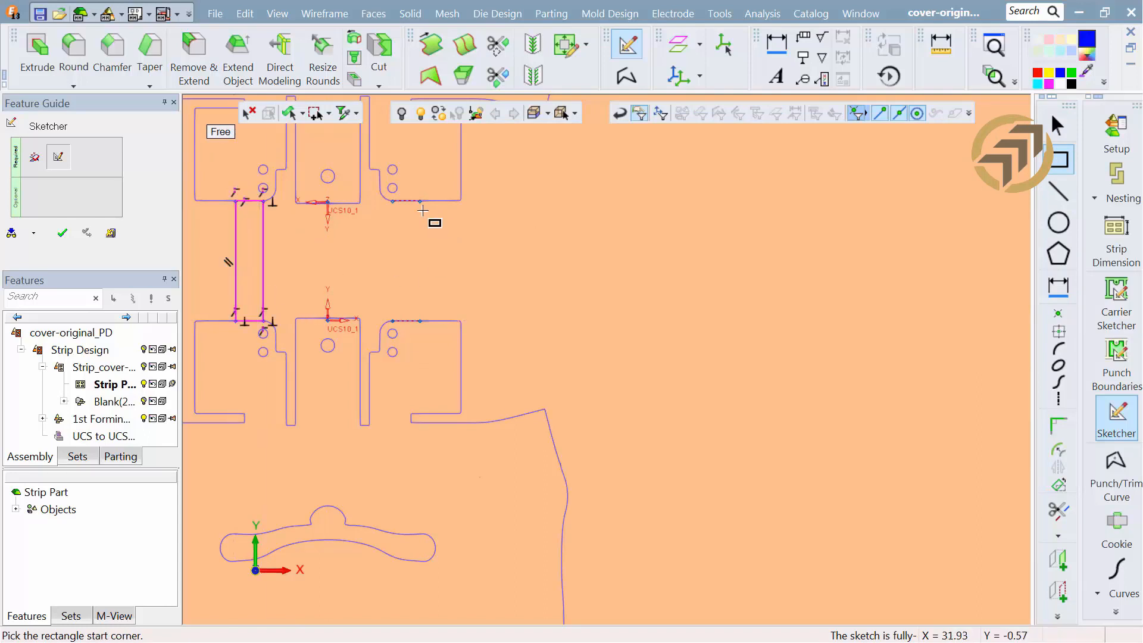
{"action": "left_click", "coordinate": [392, 202]}
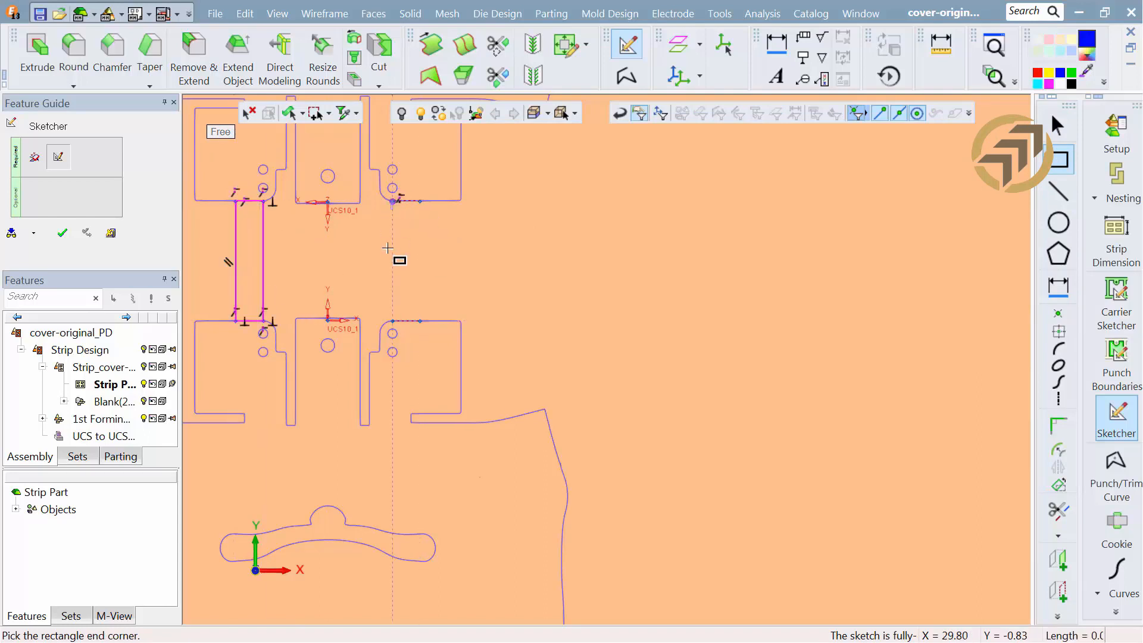
{"action": "left_click", "coordinate": [419, 321]}
Step: Sketch a long horizontal carrier rectangle between the two blank rows, spanning the first and second stations and crossing the vertical connecting rectangles
{"action": "scroll", "coordinate": [564, 376], "scroll_direction": "down", "scroll_amount": 2}
{"action": "right_click_drag", "start_coordinate": [564, 376], "coordinate": [591, 478], "text": "ctrl"}
{"action": "middle_click_drag", "start_coordinate": [602, 464], "coordinate": [713, 467], "text": "ctrl"}
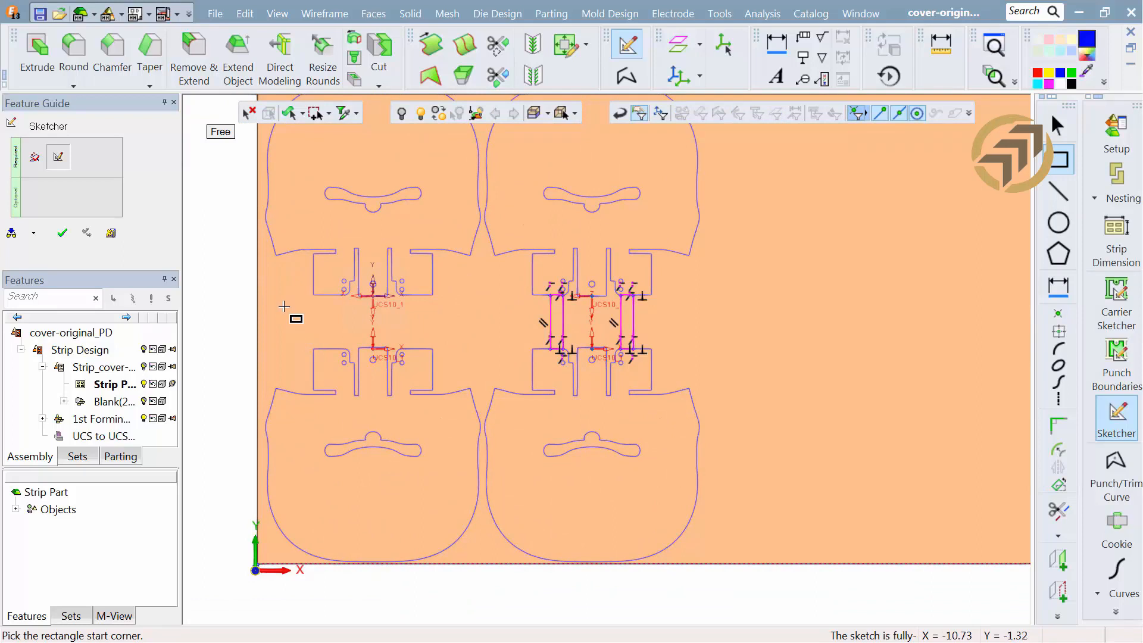
{"action": "left_click", "coordinate": [284, 306]}
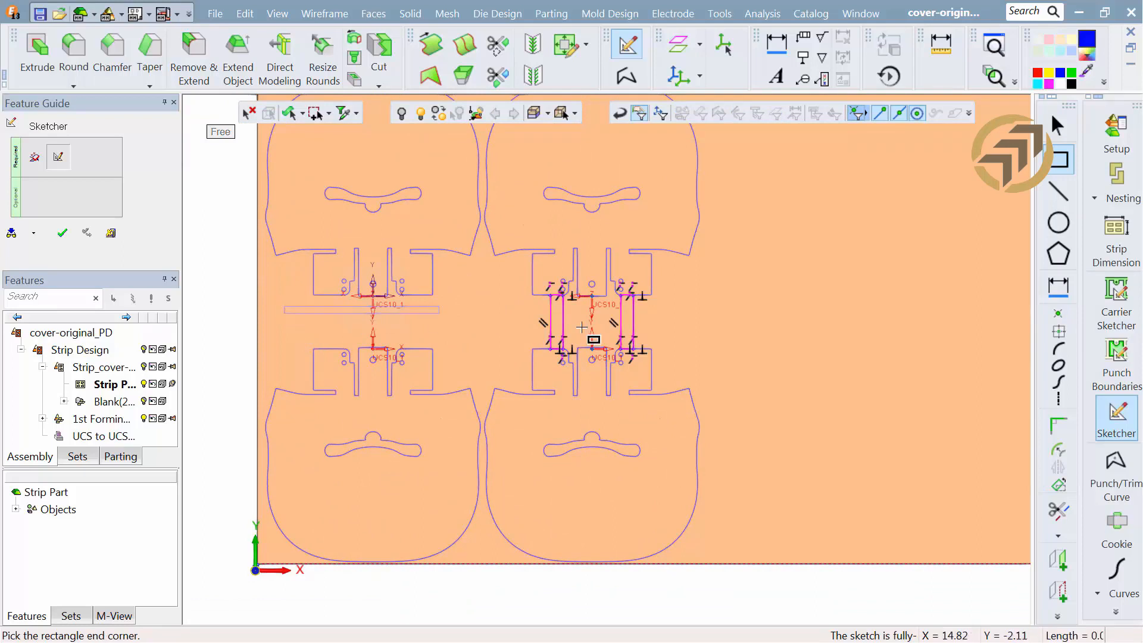
{"action": "left_click", "coordinate": [785, 337]}
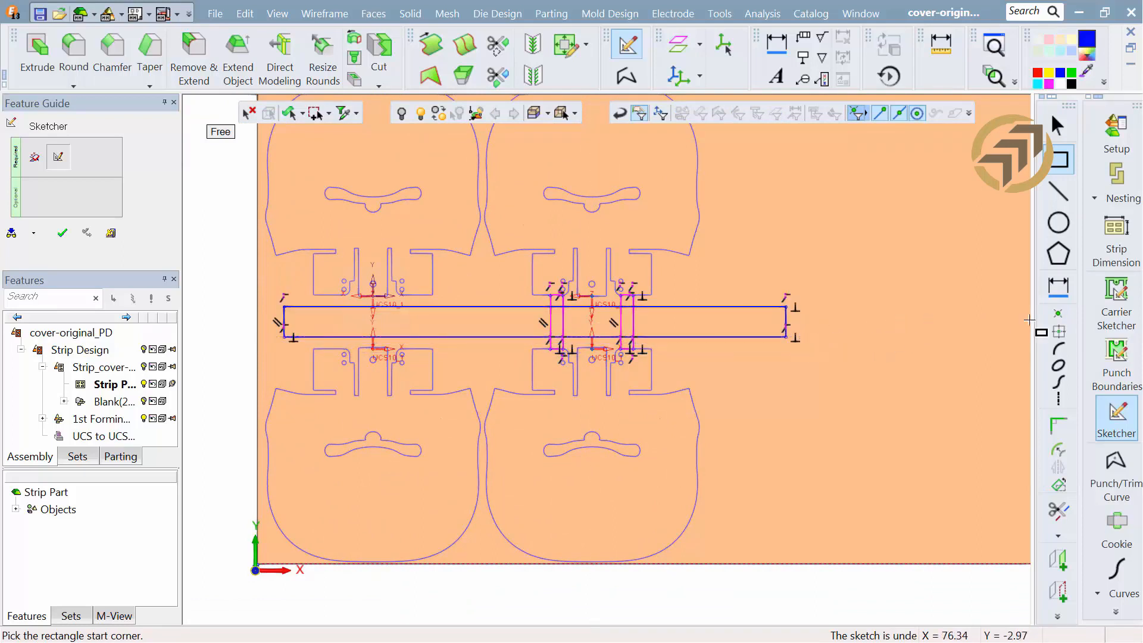
Step: Dimension the horizontal rectangle's upper edge from the second station's upper UCS origin and set the distance to 1
{"action": "left_click", "coordinate": [1057, 288]}
{"action": "scroll", "coordinate": [671, 352], "scroll_direction": "up", "scroll_amount": 3}
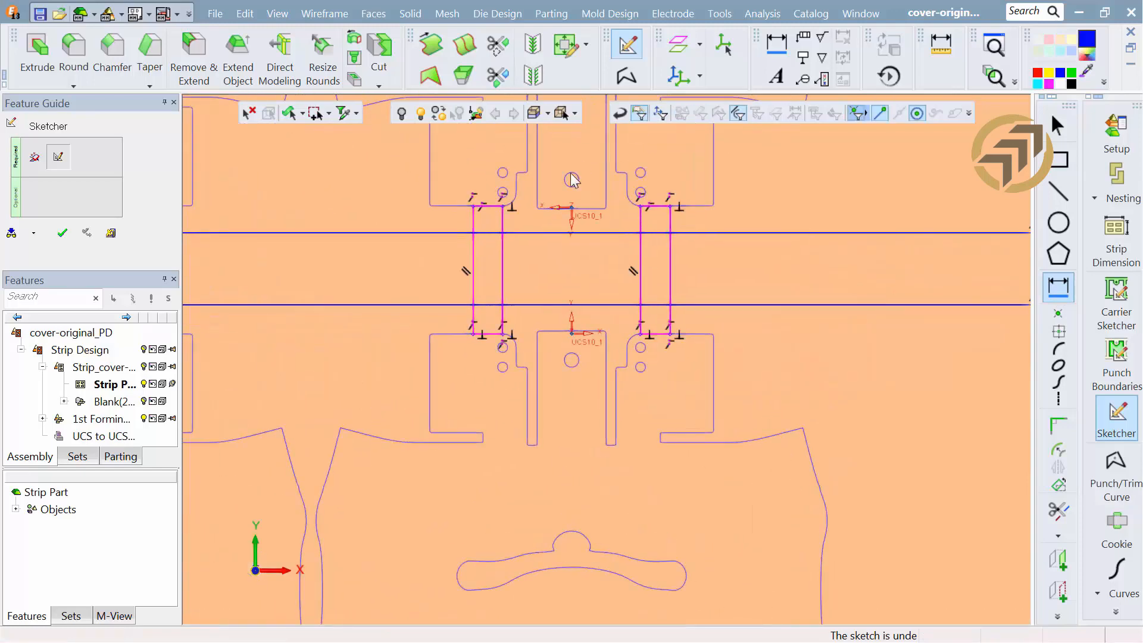
{"action": "left_click", "coordinate": [570, 208]}
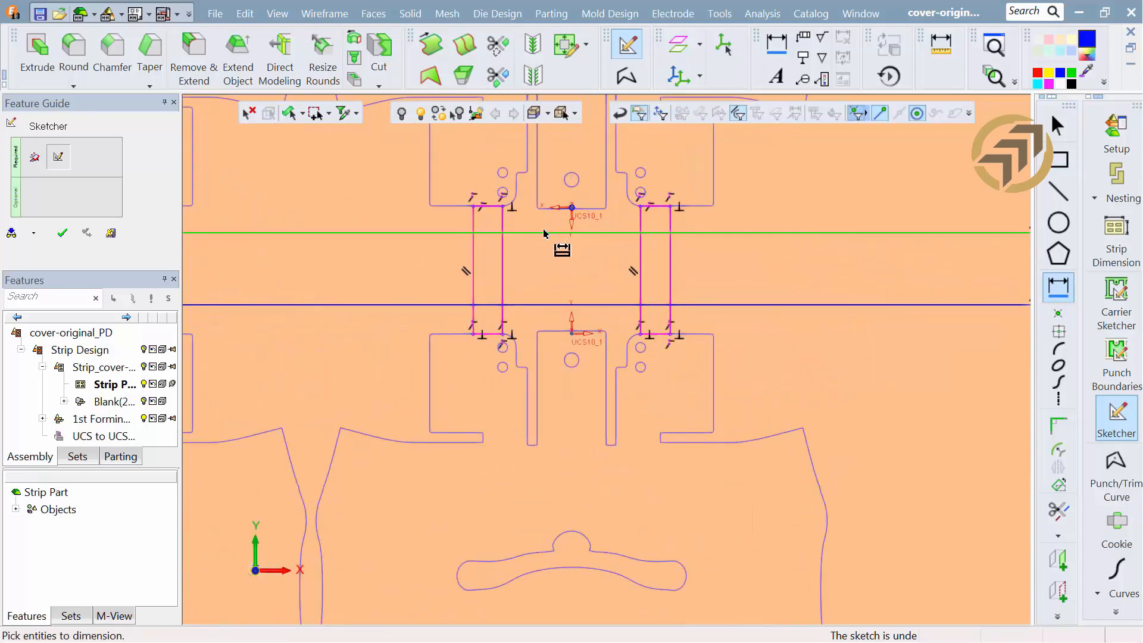
{"action": "left_click", "coordinate": [551, 232]}
{"action": "left_click", "coordinate": [531, 253]}
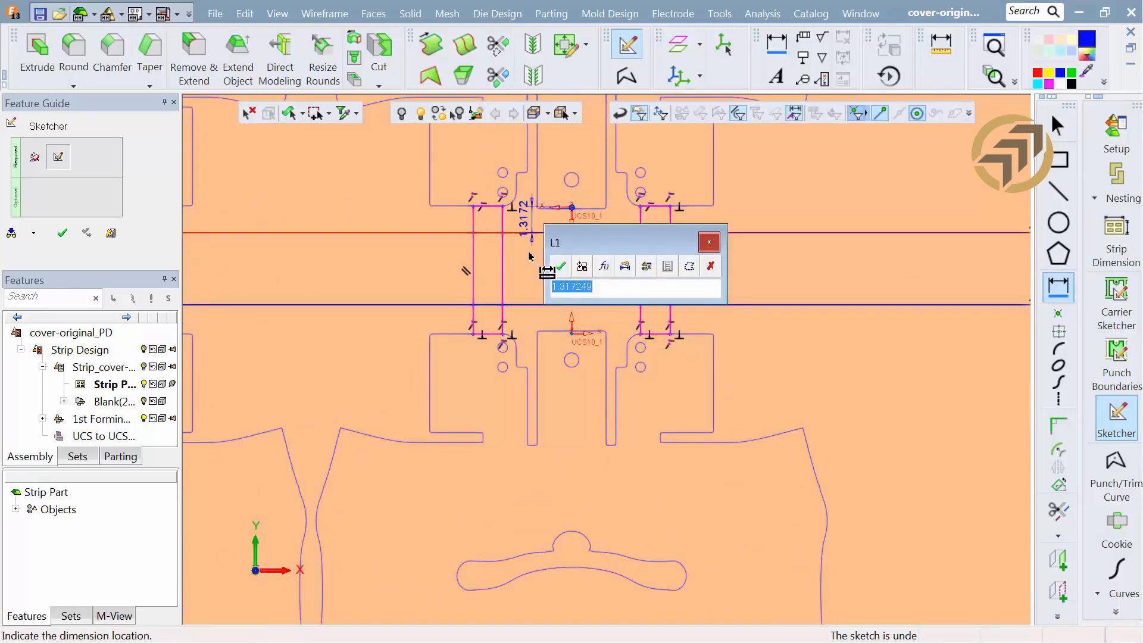
{"action": "type", "text": "1"}
{"action": "key", "text": "Return"}
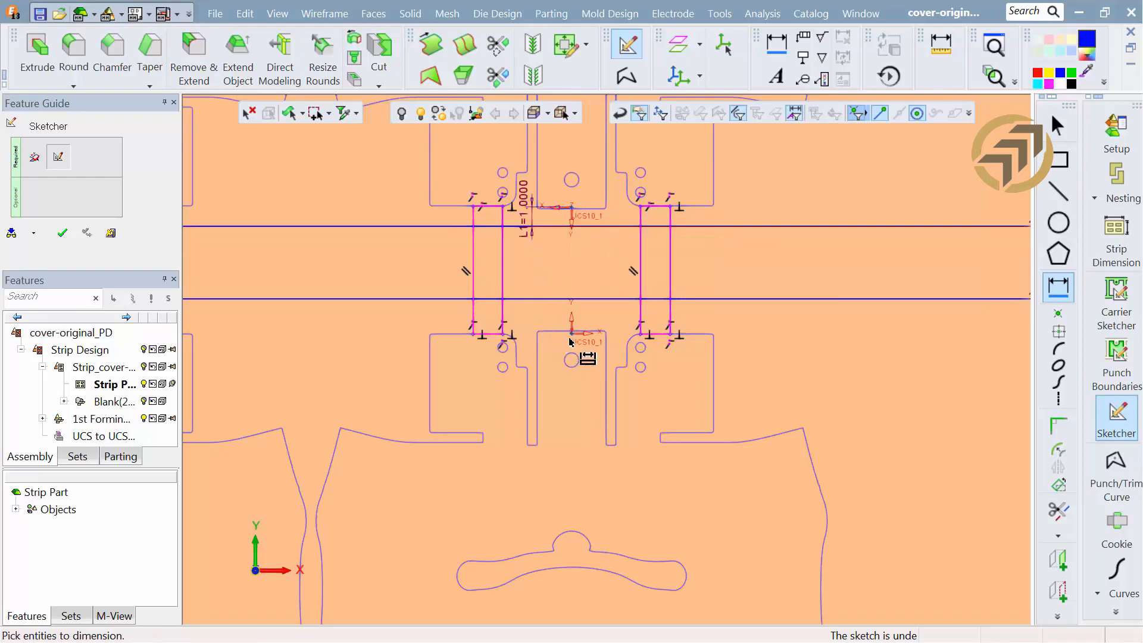
Step: Dimension the horizontal rectangle's lower edge from the second station's lower UCS origin and set the distance to 1
{"action": "left_click", "coordinate": [563, 300]}
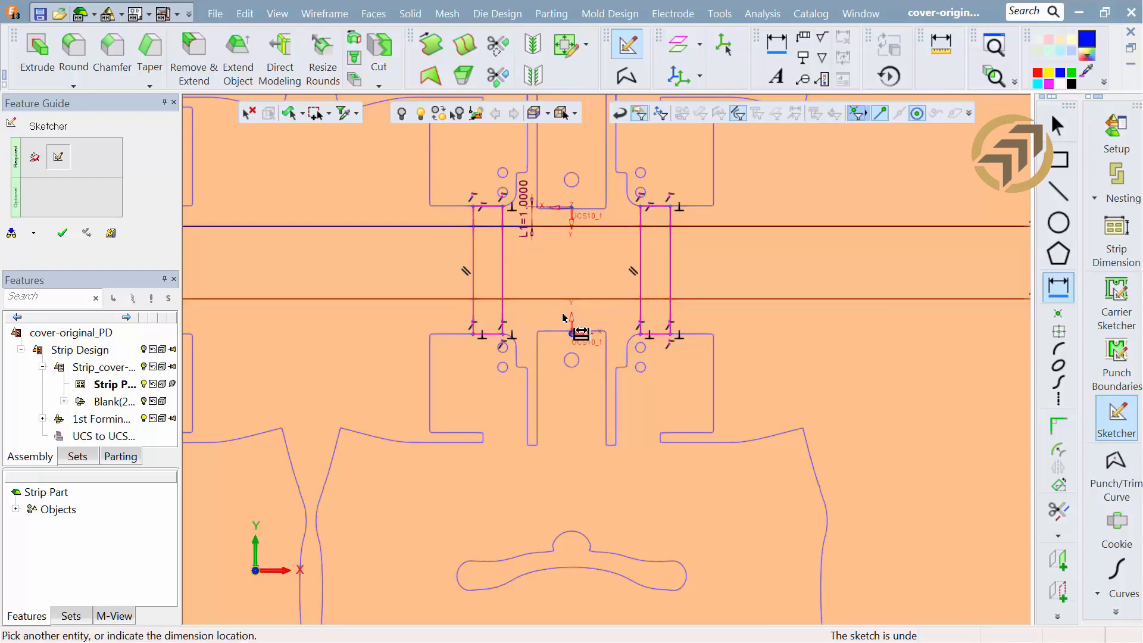
{"action": "left_click", "coordinate": [563, 317]}
{"action": "type", "text": "1"}
{"action": "key", "text": "Return"}
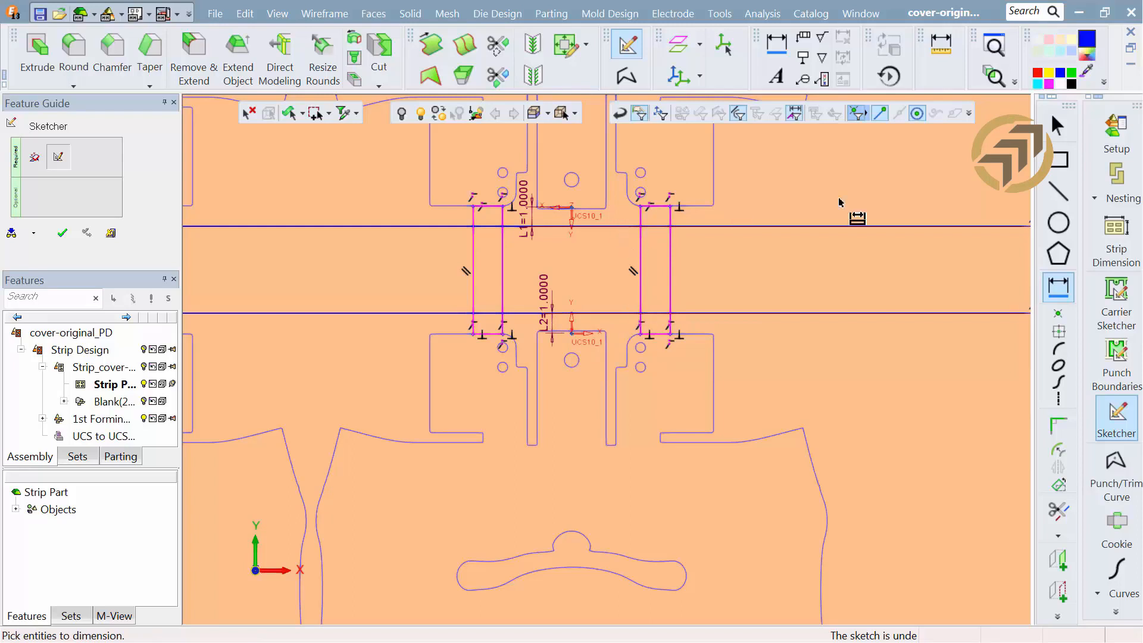
Step: Sketch a circle about 2 in diameter inside the horizontal rectangle, vertically aligned with the second station's UCS origins
{"action": "left_click", "coordinate": [1059, 223]}
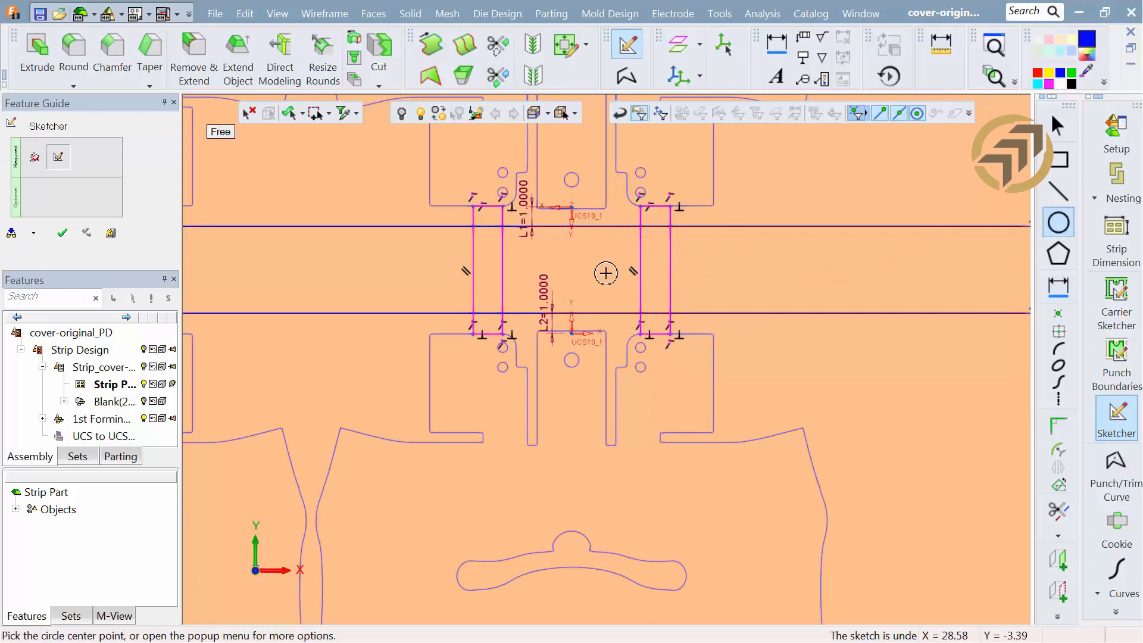
{"action": "left_click", "coordinate": [571, 269]}
{"action": "left_click", "coordinate": [588, 259]}
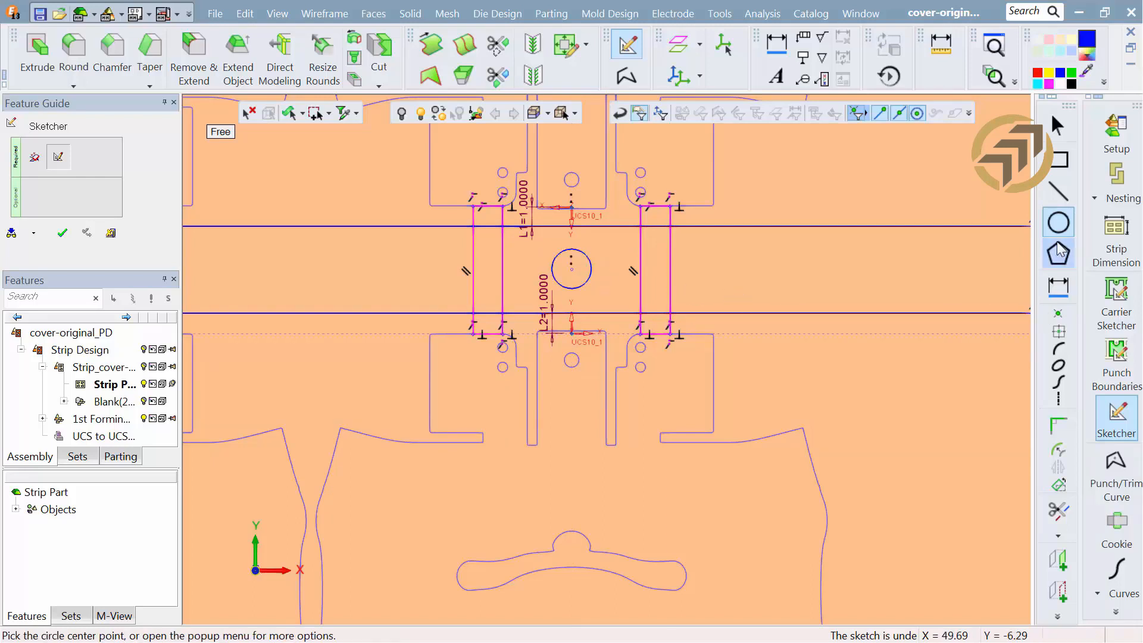
Step: Dimension the circle's diameter and set it to 1.25
{"action": "left_click", "coordinate": [1058, 287]}
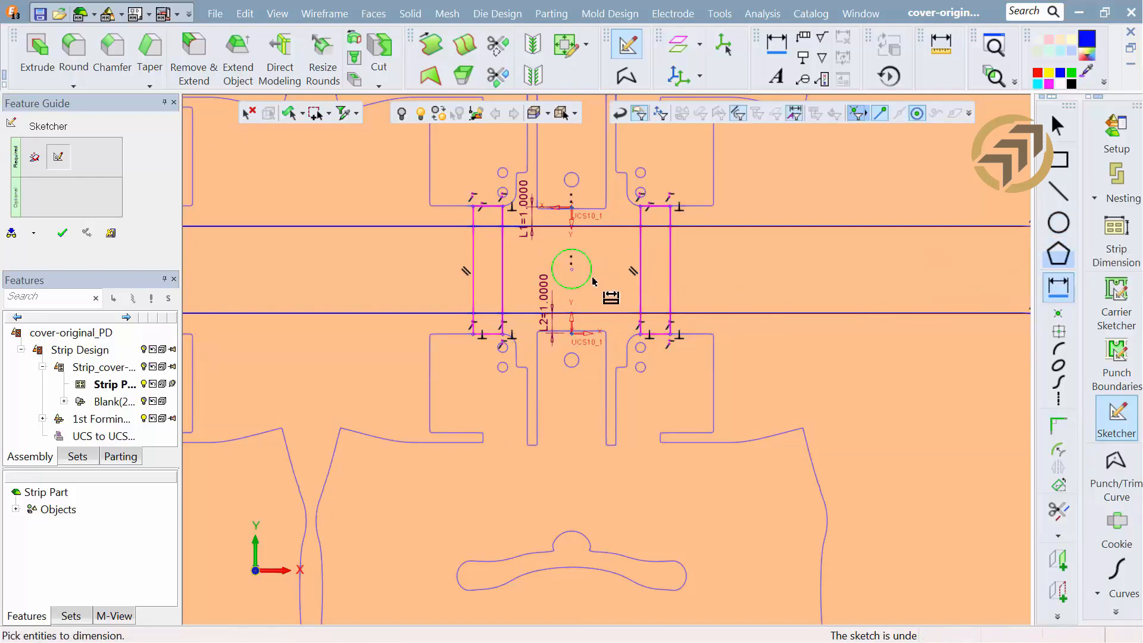
{"action": "left_click", "coordinate": [588, 261]}
{"action": "left_click", "coordinate": [729, 297]}
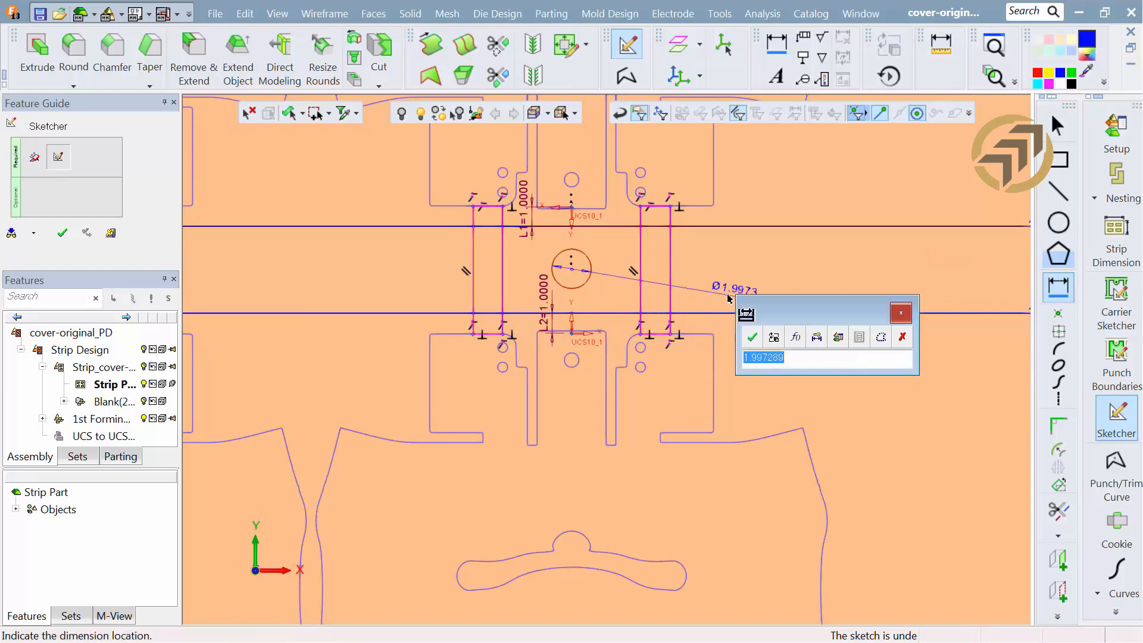
{"action": "type", "text": "1"}
{"action": "key", "text": "Return"}
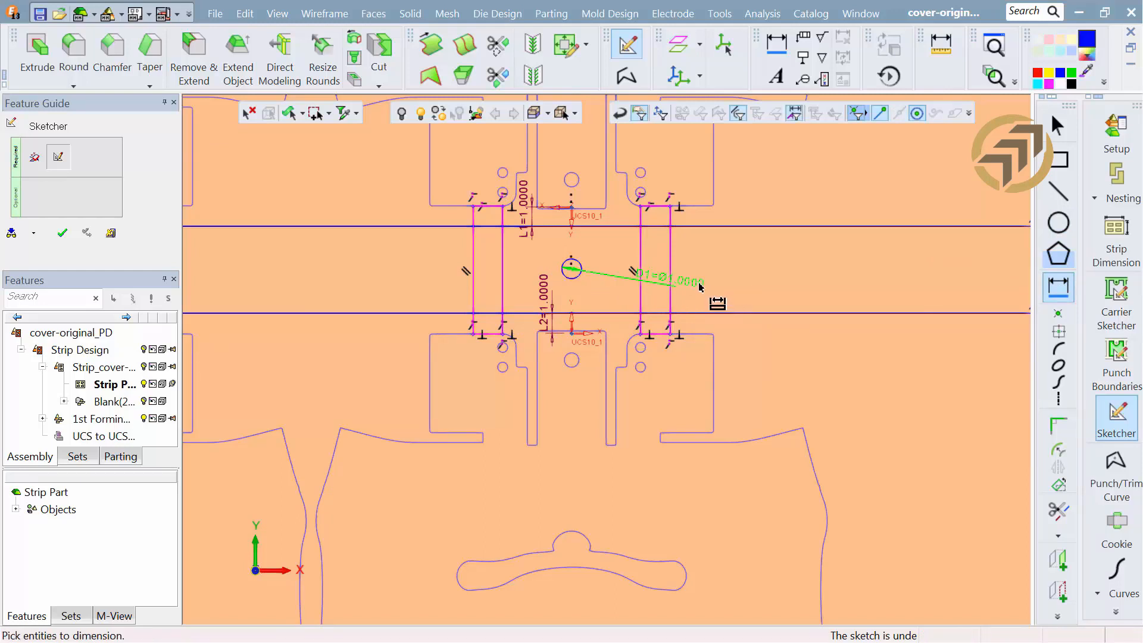
{"action": "left_click", "coordinate": [699, 288]}
{"action": "type", "text": "1."}
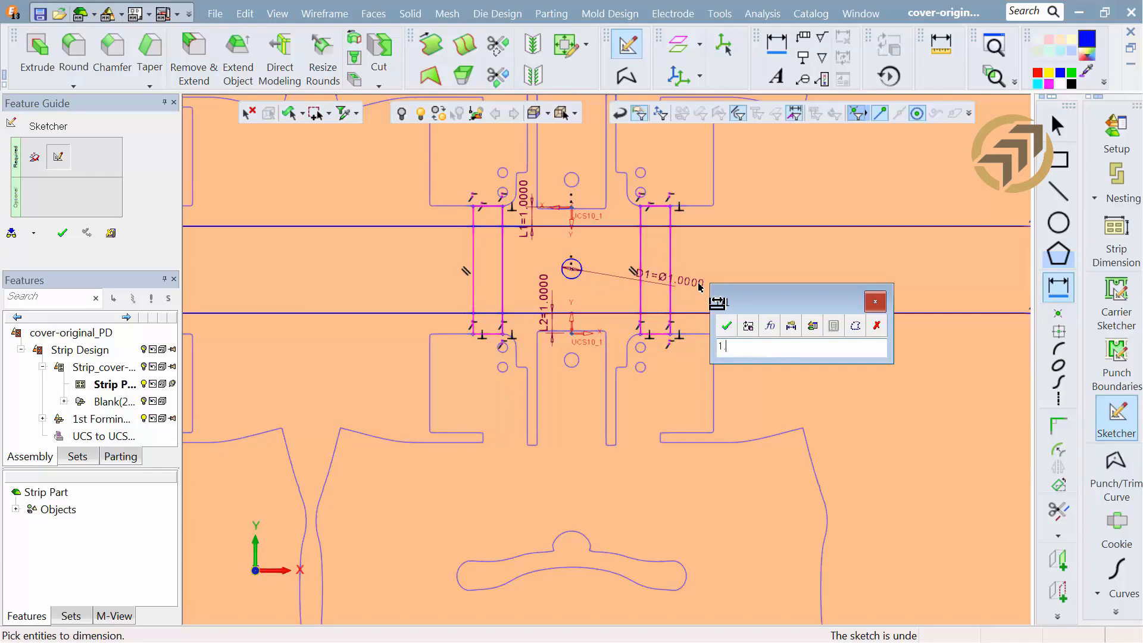
{"action": "type", "text": "25"}
{"action": "key", "text": "Return"}
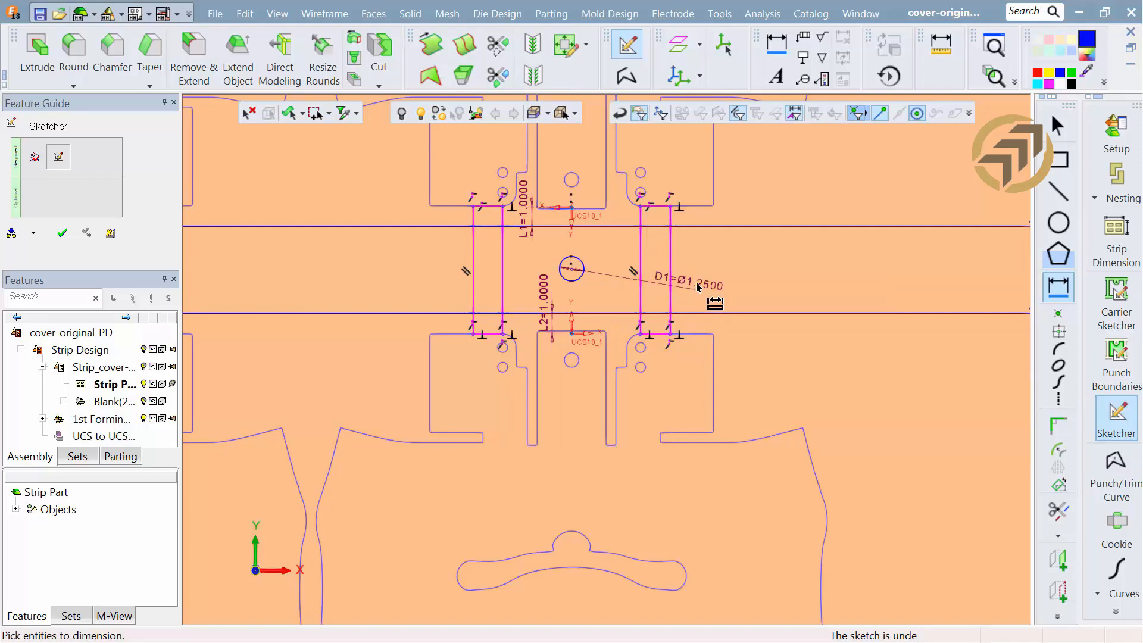
Step: Dimension the circle's centre from the horizontal rectangle's upper edge and set the distance to 2.25
{"action": "left_click", "coordinate": [611, 226]}
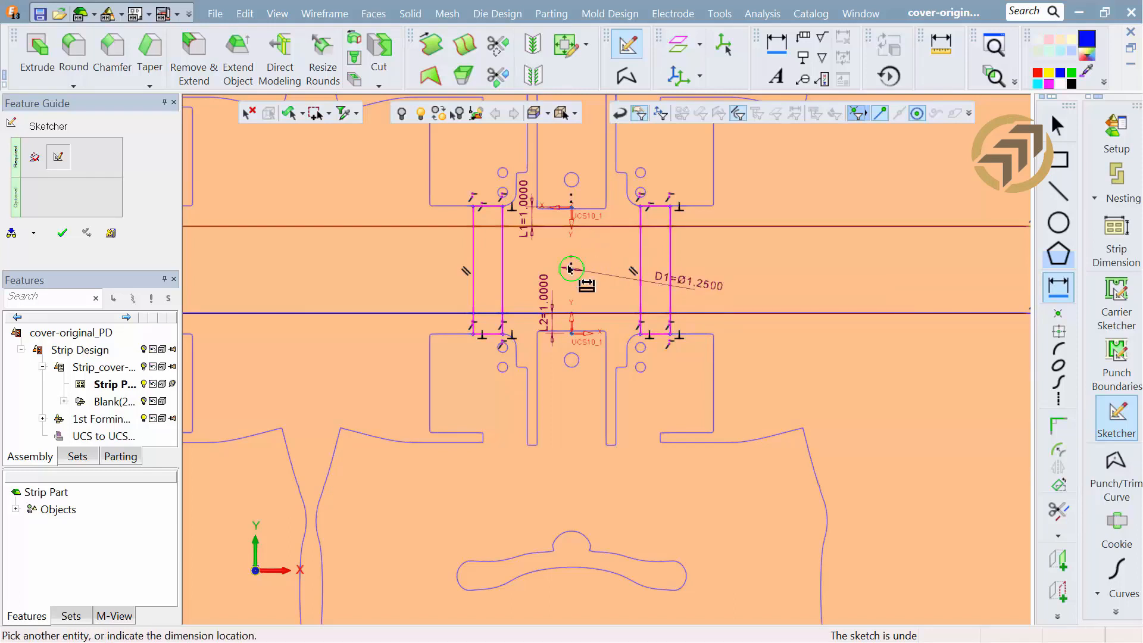
{"action": "left_click", "coordinate": [569, 269]}
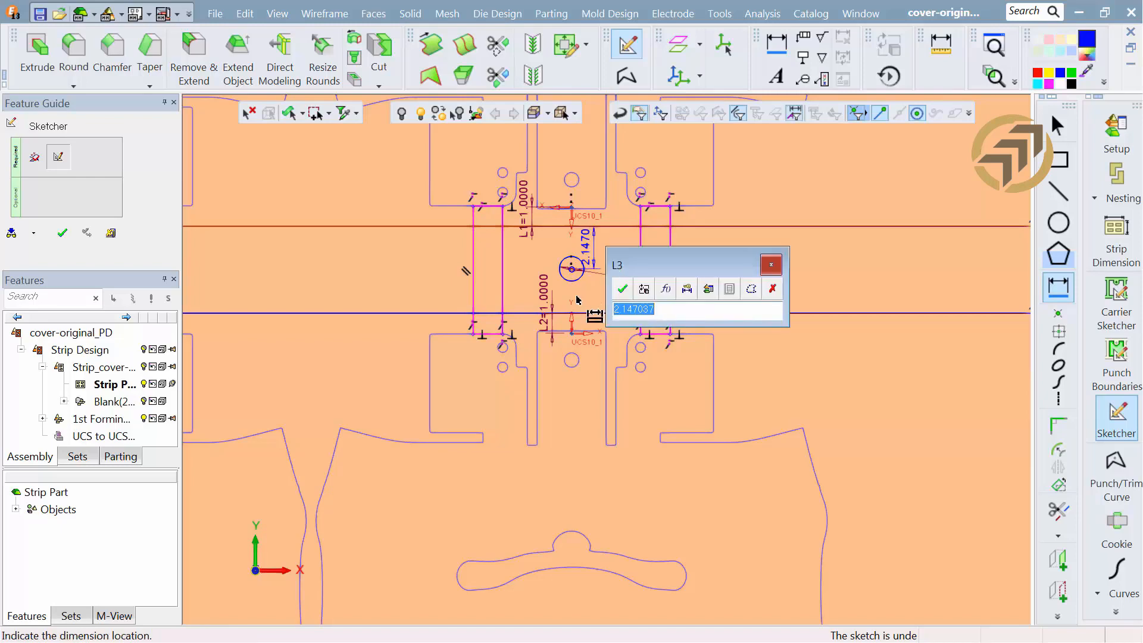
{"action": "type", "text": "2.25"}
{"action": "key", "text": "Return"}
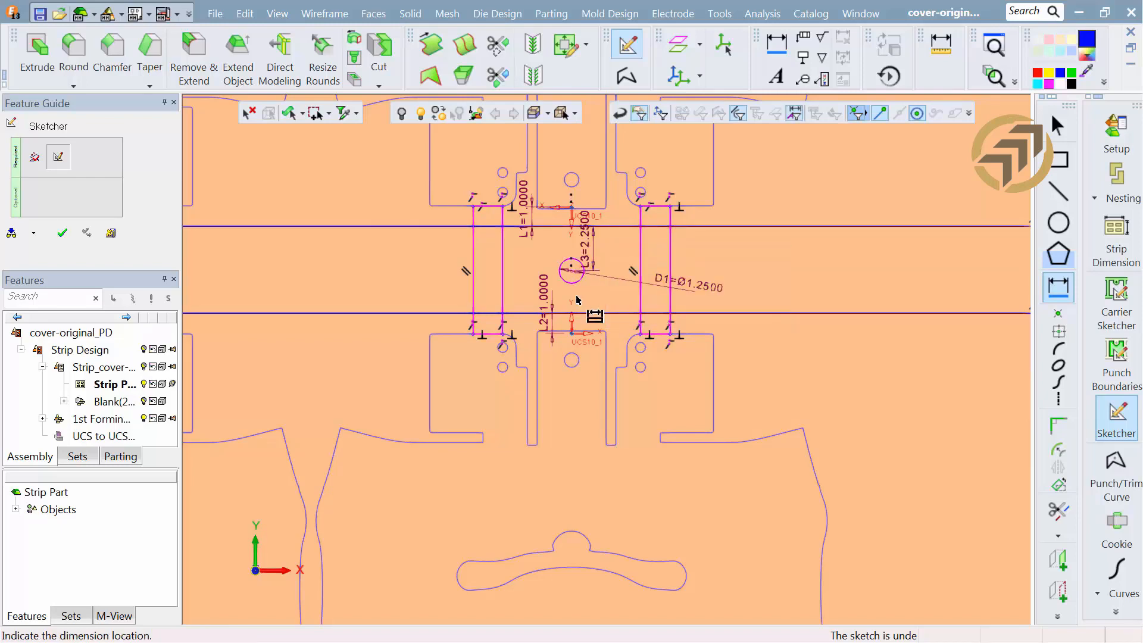
Step: Project the facing right-hand tab edges of the first station's upper and lower blanks and sketch a vertical connecting rectangle between them
{"action": "scroll", "coordinate": [571, 434], "scroll_direction": "down", "scroll_amount": 5}
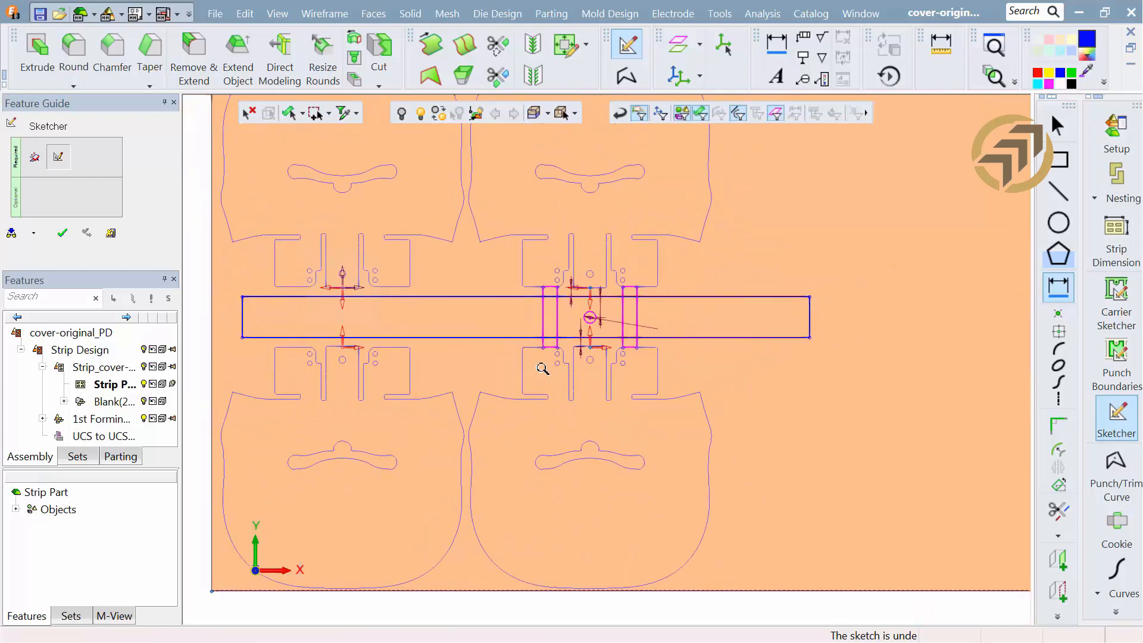
{"action": "mouse_move", "coordinate": [489, 338]}
{"action": "middle_mouse_down", "text": "ctrl"}
{"action": "mouse_move", "coordinate": [705, 349]}
{"action": "mouse_move", "coordinate": [756, 333]}
{"action": "middle_mouse_up", "text": "ctrl"}
{"action": "right_click_drag", "start_coordinate": [688, 384], "coordinate": [705, 249], "text": "ctrl"}
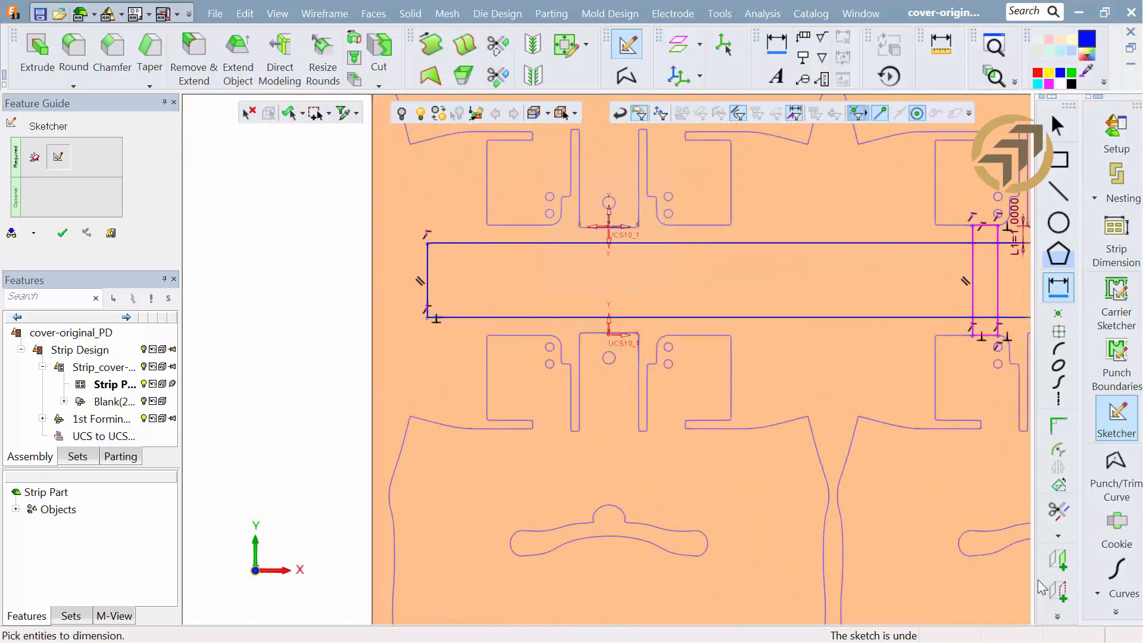
{"action": "left_click", "coordinate": [1058, 591]}
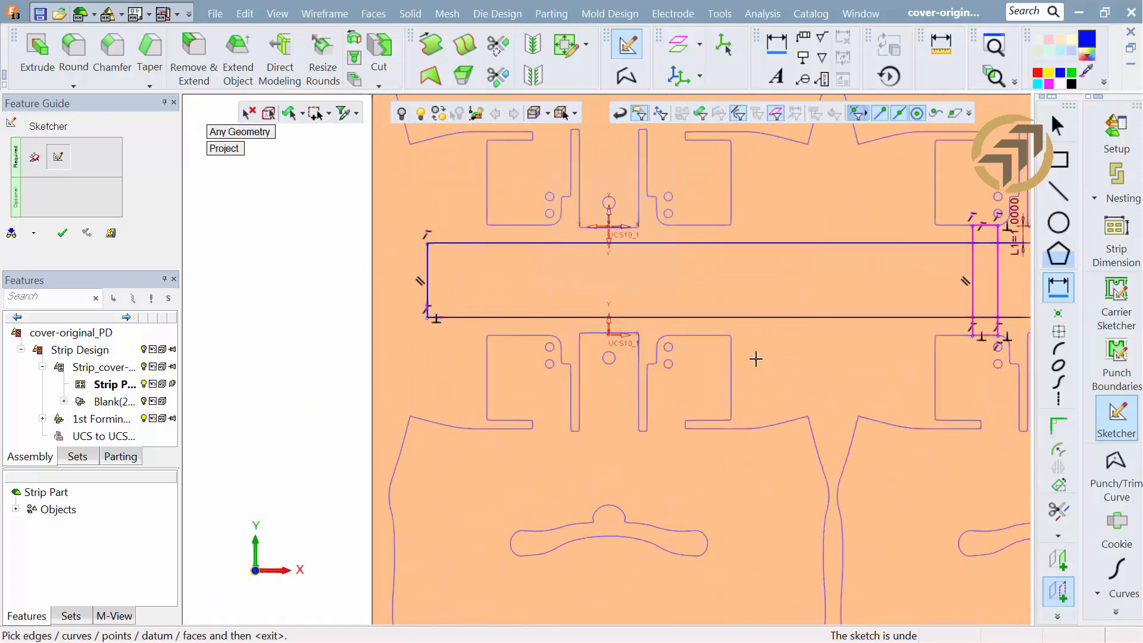
{"action": "left_click", "coordinate": [680, 226]}
{"action": "left_click", "coordinate": [1059, 159]}
{"action": "left_click", "coordinate": [667, 225]}
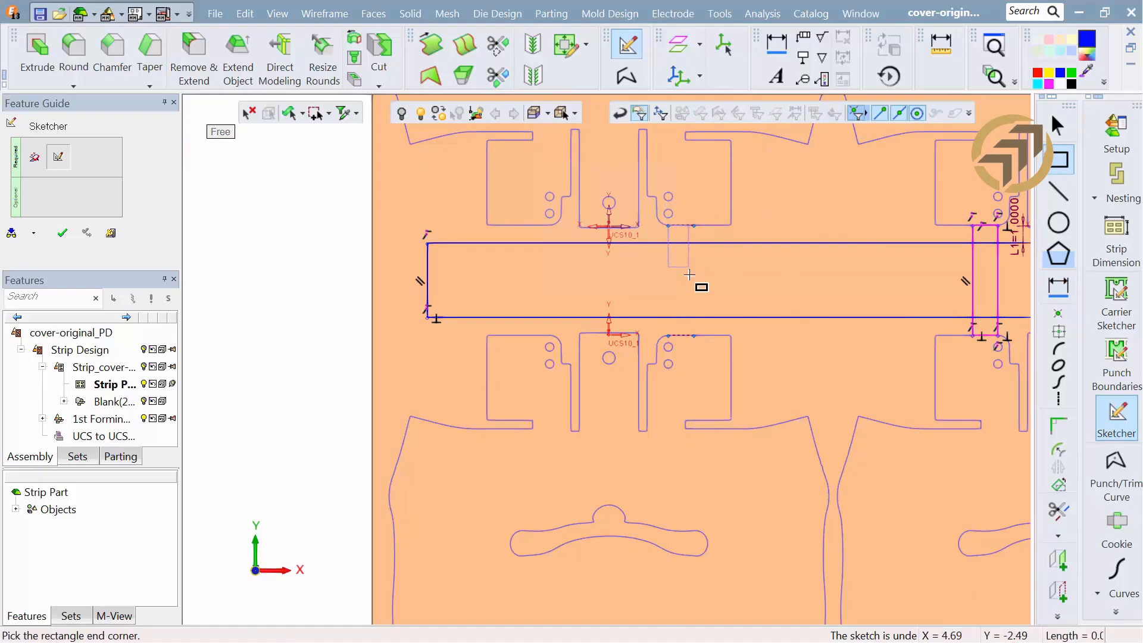
{"action": "left_click", "coordinate": [696, 337]}
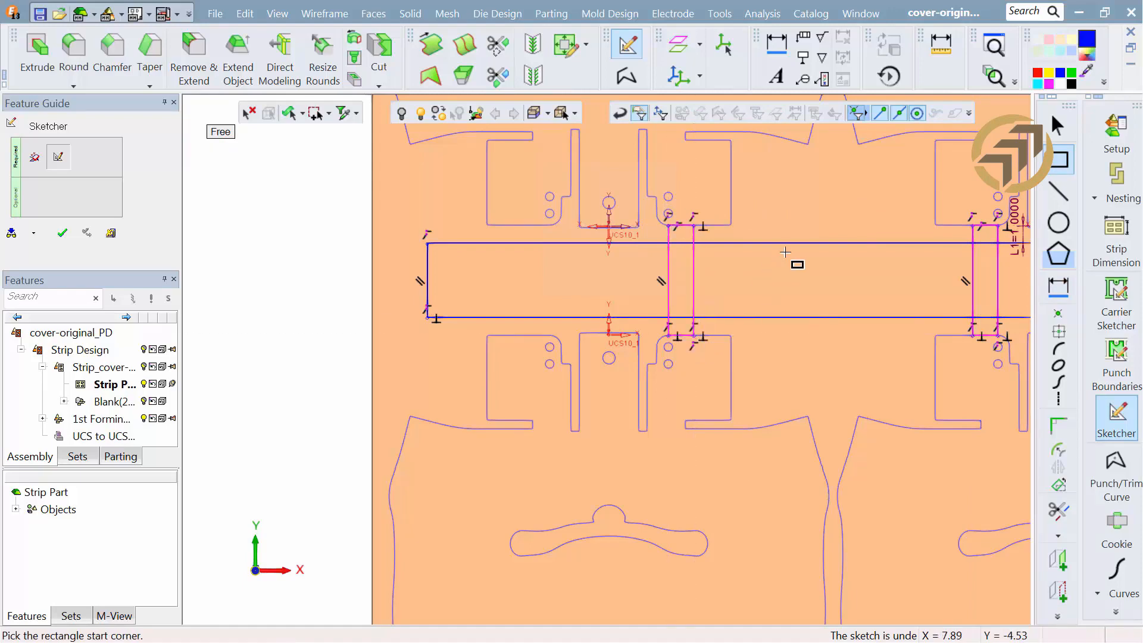
Step: Sketch two rectangles spanning the first and second station centrelines, one overlapping the strip's upper edge and one its lower edge
{"action": "right_click_drag", "start_coordinate": [786, 252], "coordinate": [789, 467], "text": "ctrl"}
{"action": "middle_click_drag", "start_coordinate": [765, 376], "coordinate": [739, 442], "text": "ctrl"}
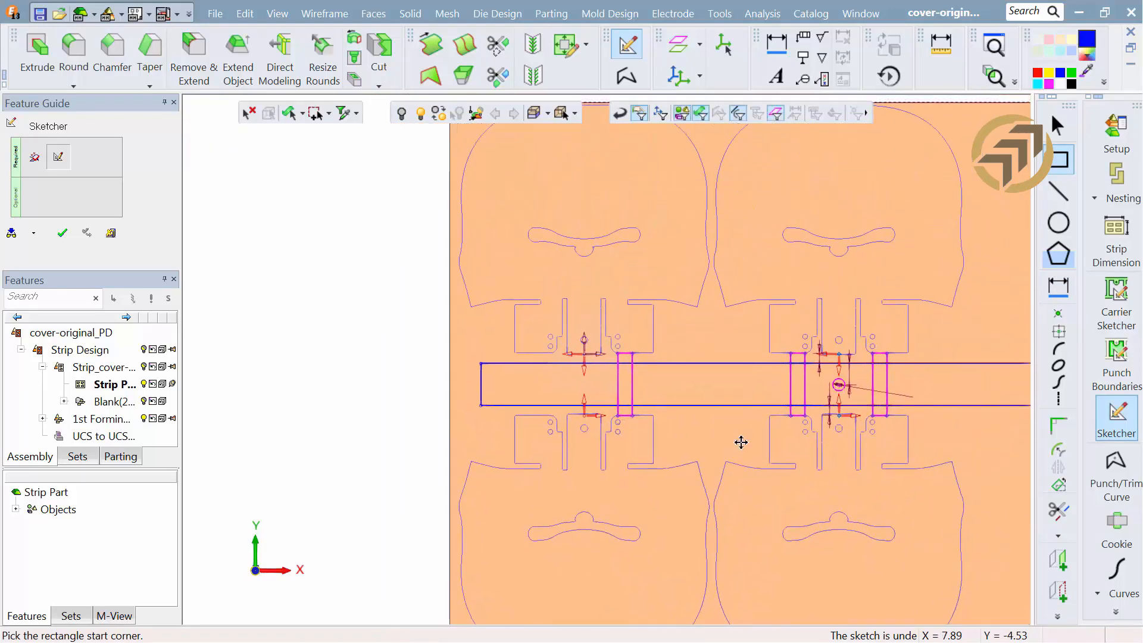
{"action": "right_click_drag", "start_coordinate": [755, 464], "coordinate": [753, 479], "text": "ctrl"}
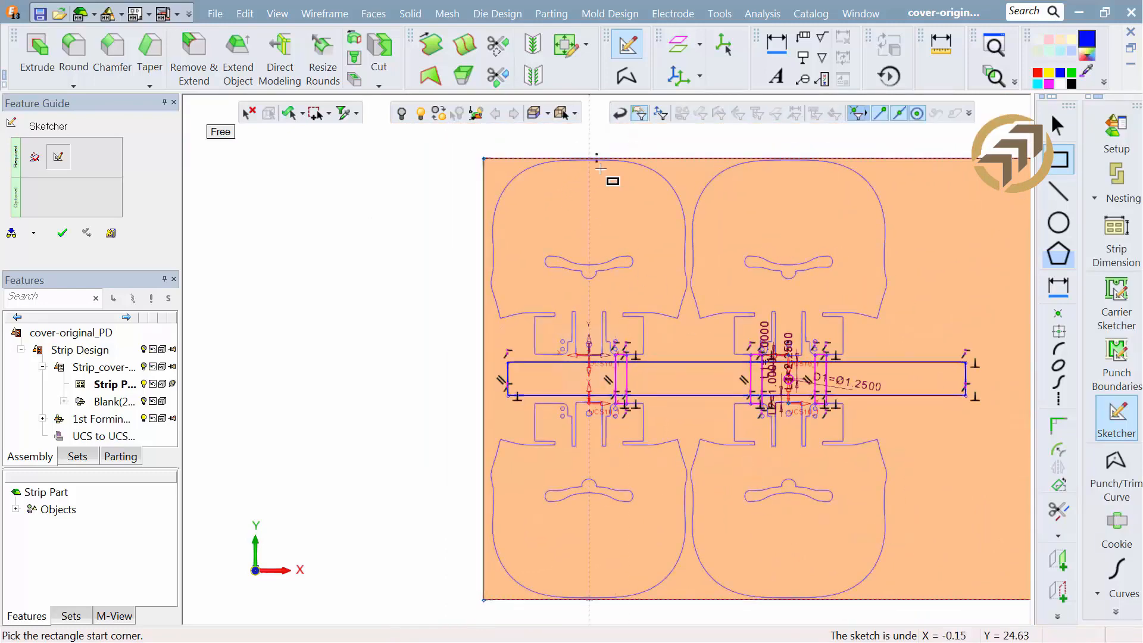
{"action": "left_click", "coordinate": [588, 141]}
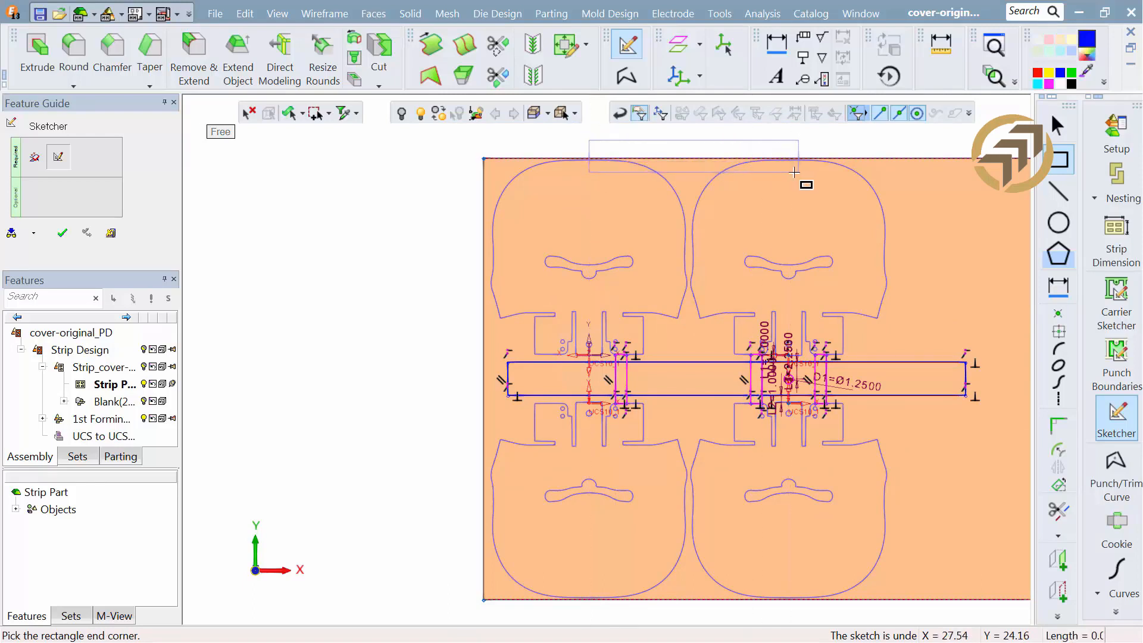
{"action": "left_click", "coordinate": [789, 240]}
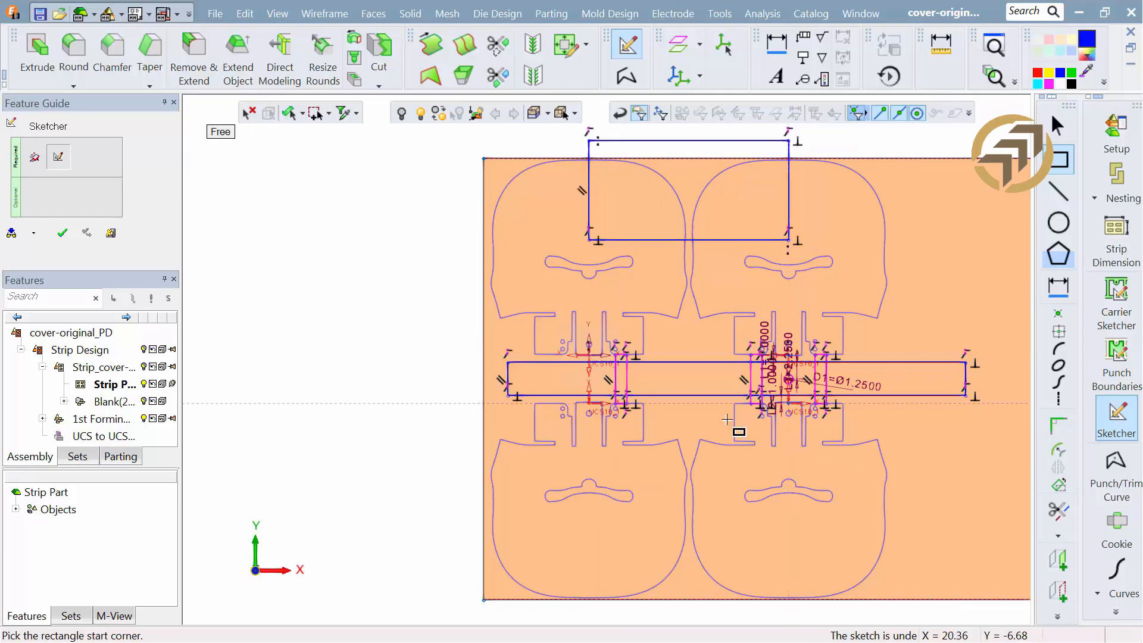
{"action": "left_click", "coordinate": [590, 537]}
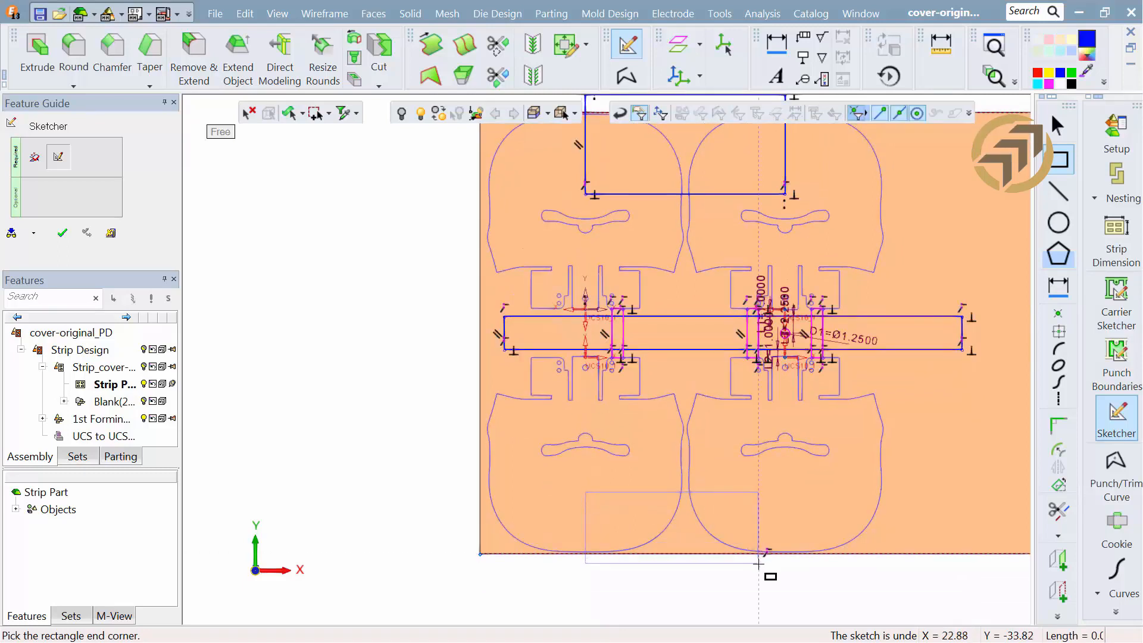
{"action": "left_click", "coordinate": [788, 576]}
Step: Dimension the lower rectangle's outer edge from the strip's lower edge and set the distance to 1.5
{"action": "left_click", "coordinate": [1058, 287]}
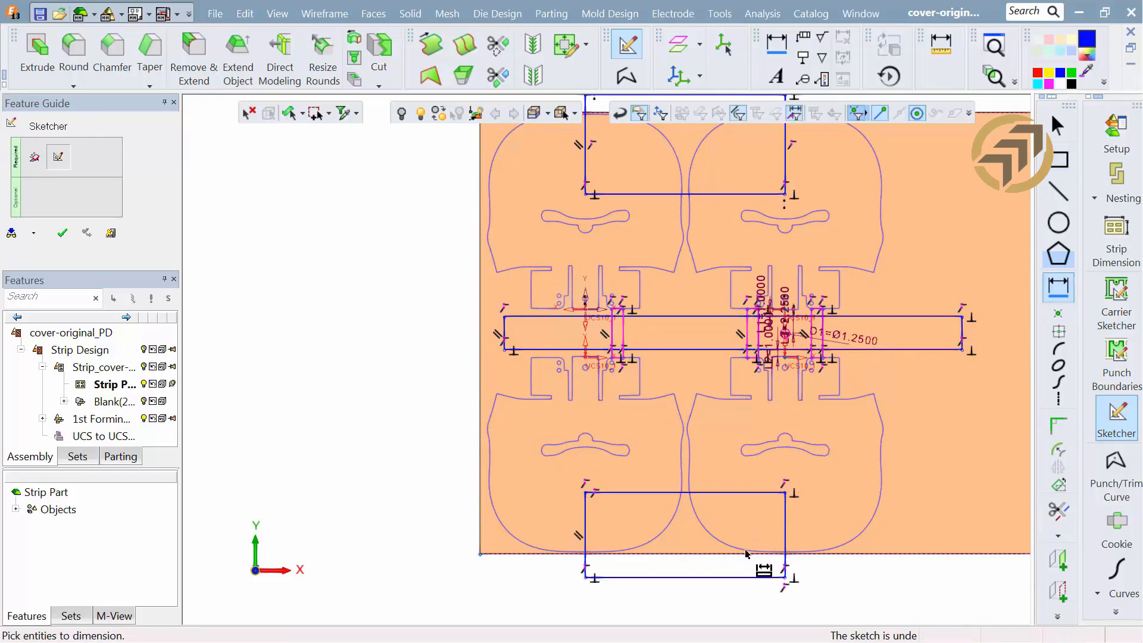
{"action": "left_click", "coordinate": [718, 575]}
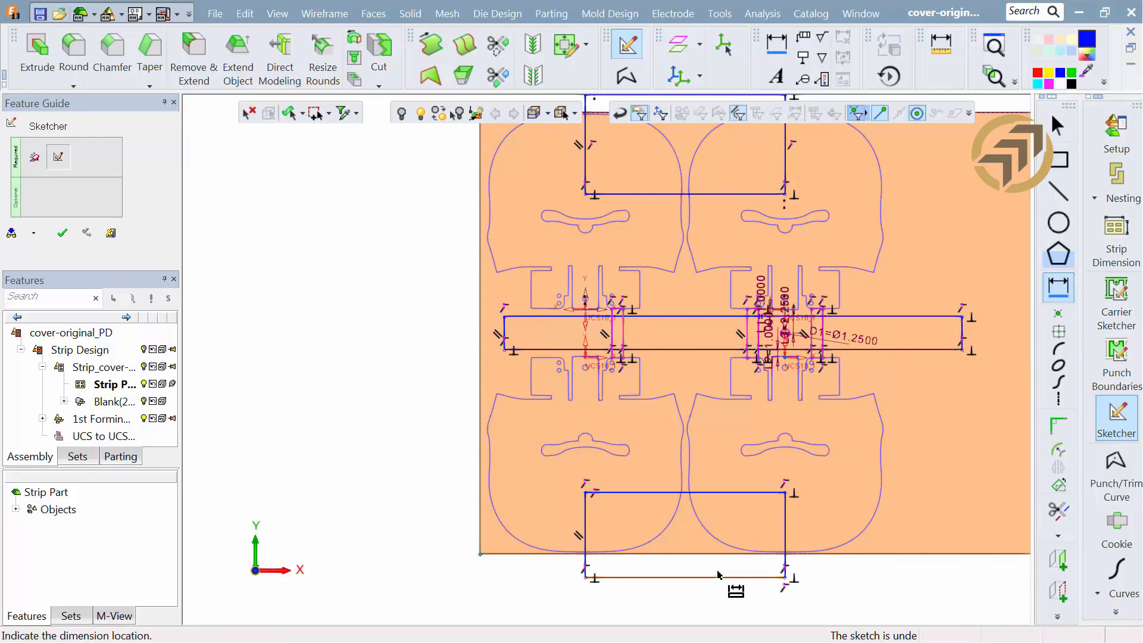
{"action": "left_click", "coordinate": [702, 571]}
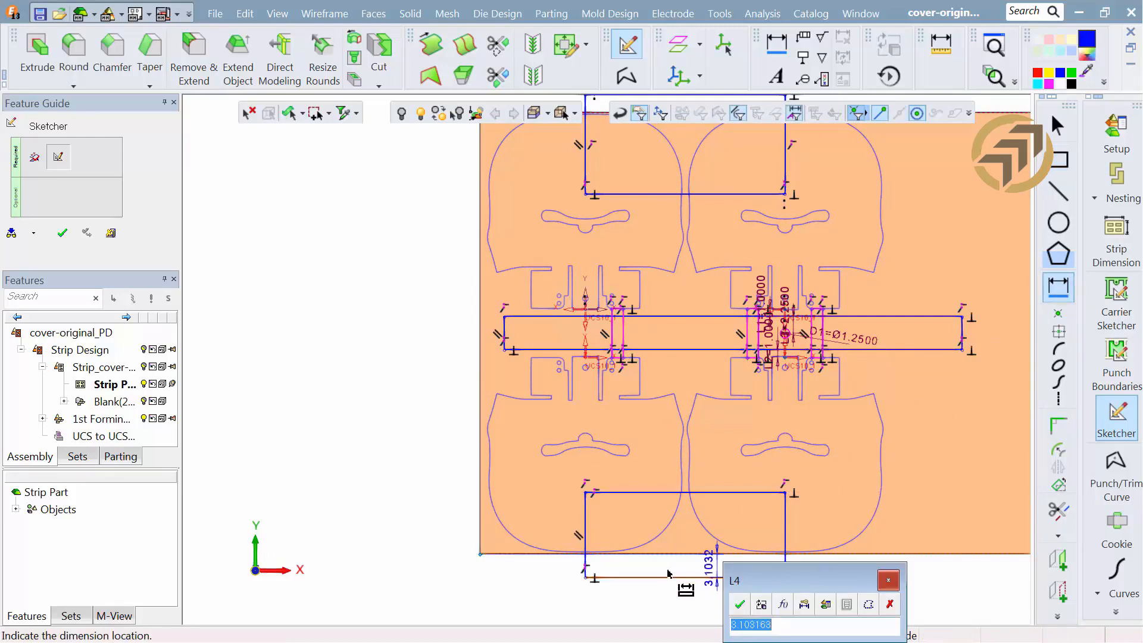
{"action": "type", "text": "1.5"}
{"action": "key", "text": "Return"}
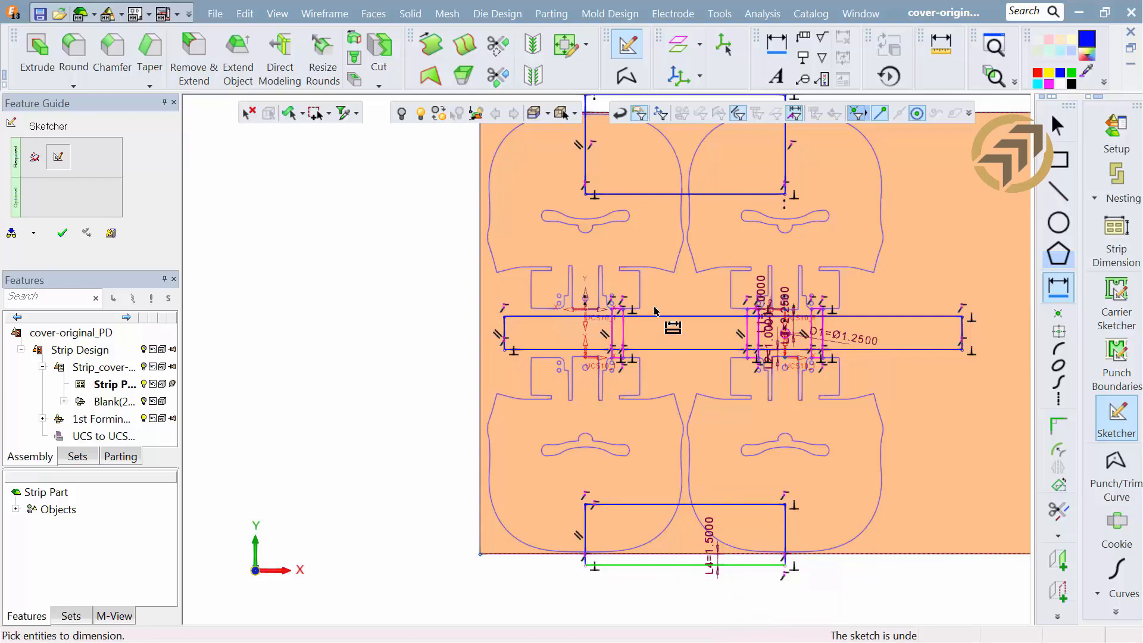
Step: Dimension the upper rectangle's outer edge from the strip's upper edge and set the distance to 1.5
{"action": "middle_click_drag", "start_coordinate": [655, 311], "coordinate": [625, 428]}
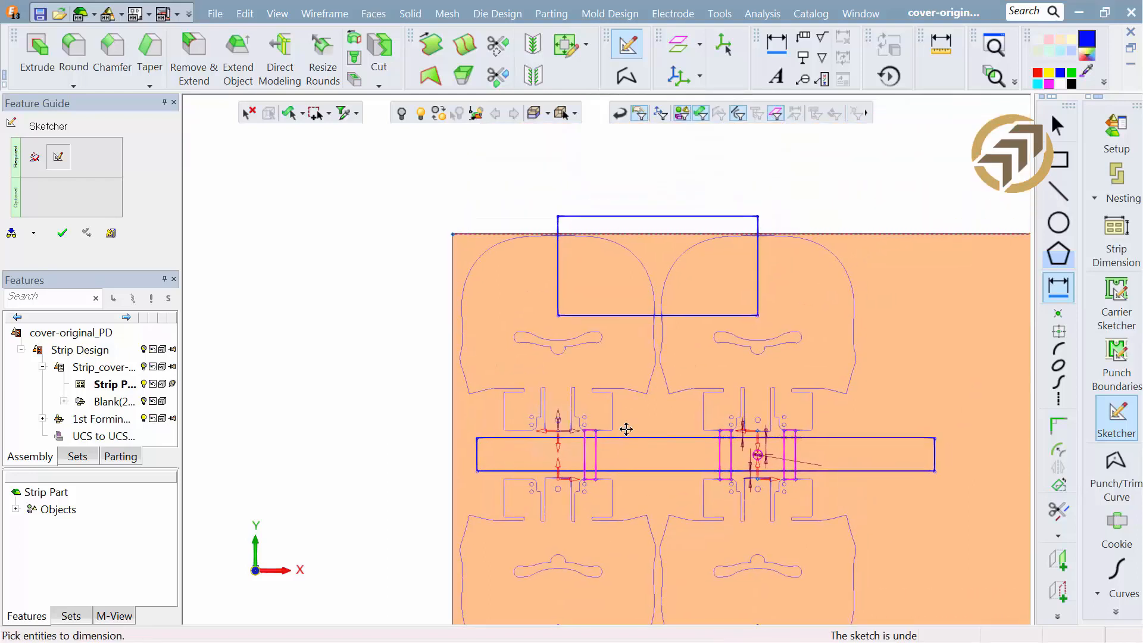
{"action": "left_click", "coordinate": [627, 221]}
{"action": "left_click", "coordinate": [627, 225]}
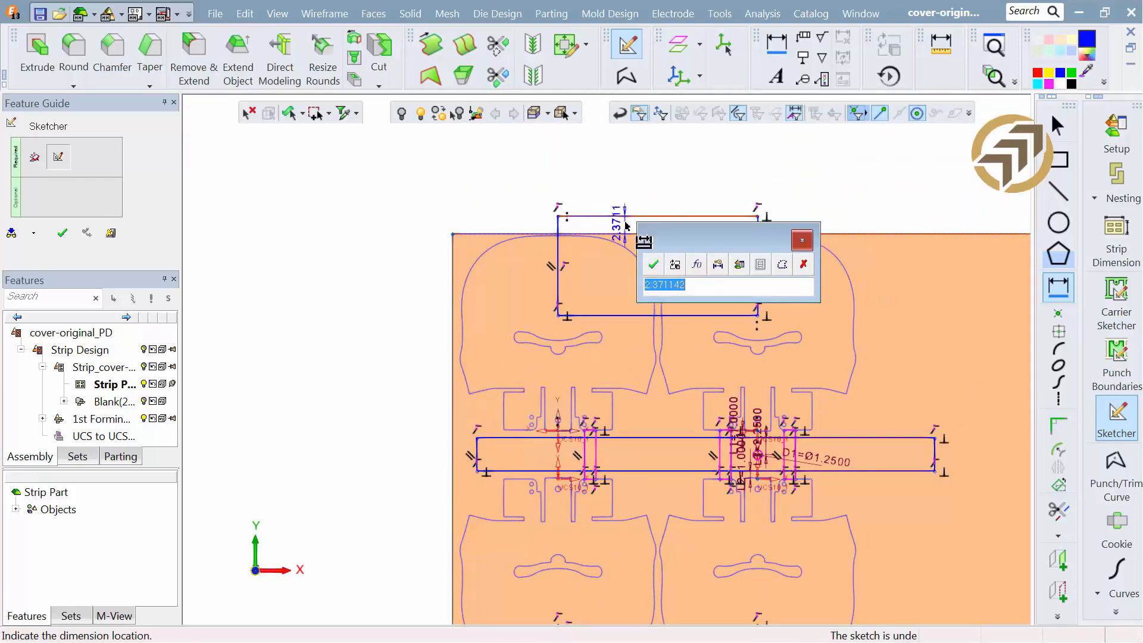
{"action": "type", "text": "1.5"}
{"action": "key", "text": "Return"}
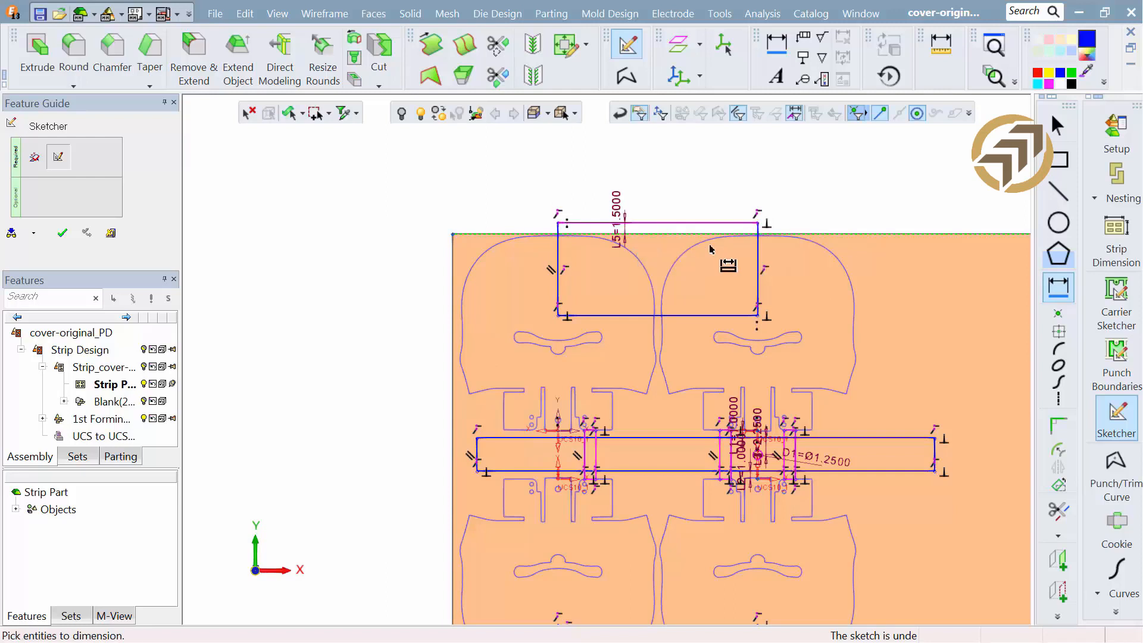
Step: Dimension the heights of the upper and lower rectangles and set both to 12
{"action": "left_click", "coordinate": [759, 271]}
{"action": "left_click", "coordinate": [816, 279]}
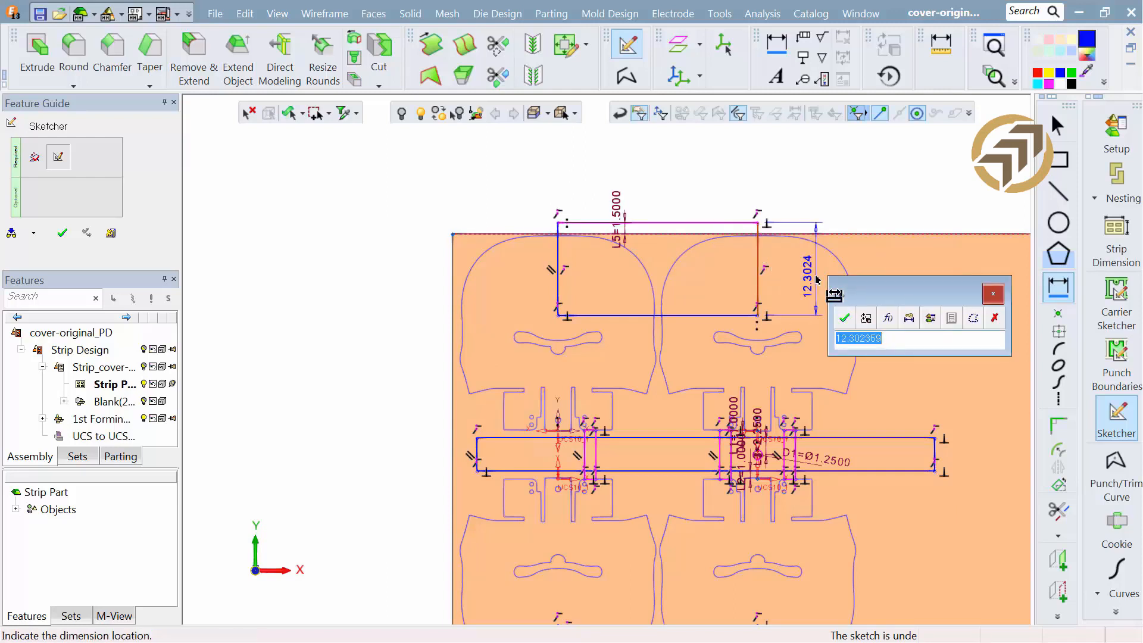
{"action": "type", "text": "12"}
{"action": "key", "text": "Return"}
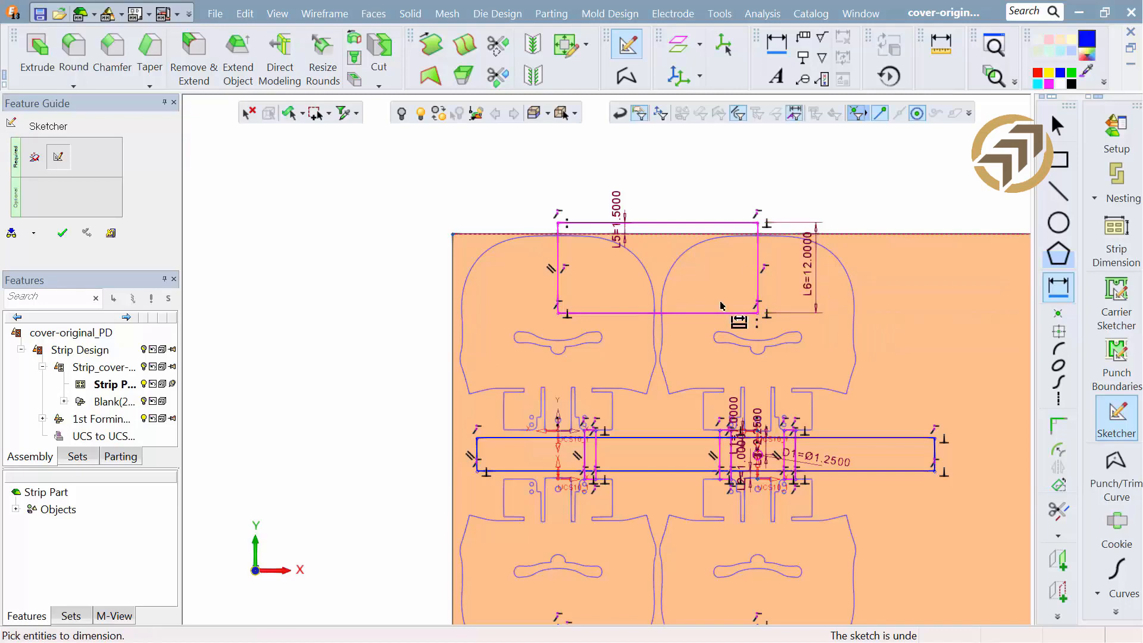
{"action": "middle_click_drag", "start_coordinate": [679, 380], "coordinate": [699, 199]}
{"action": "left_click", "coordinate": [794, 484]}
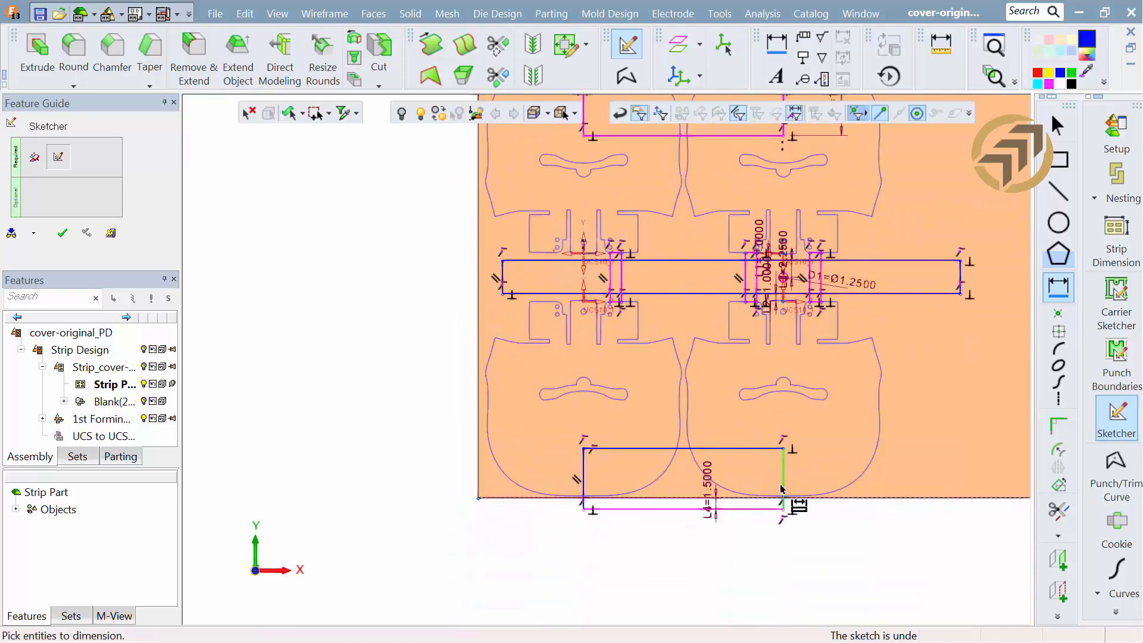
{"action": "left_click", "coordinate": [798, 482]}
{"action": "type", "text": "12"}
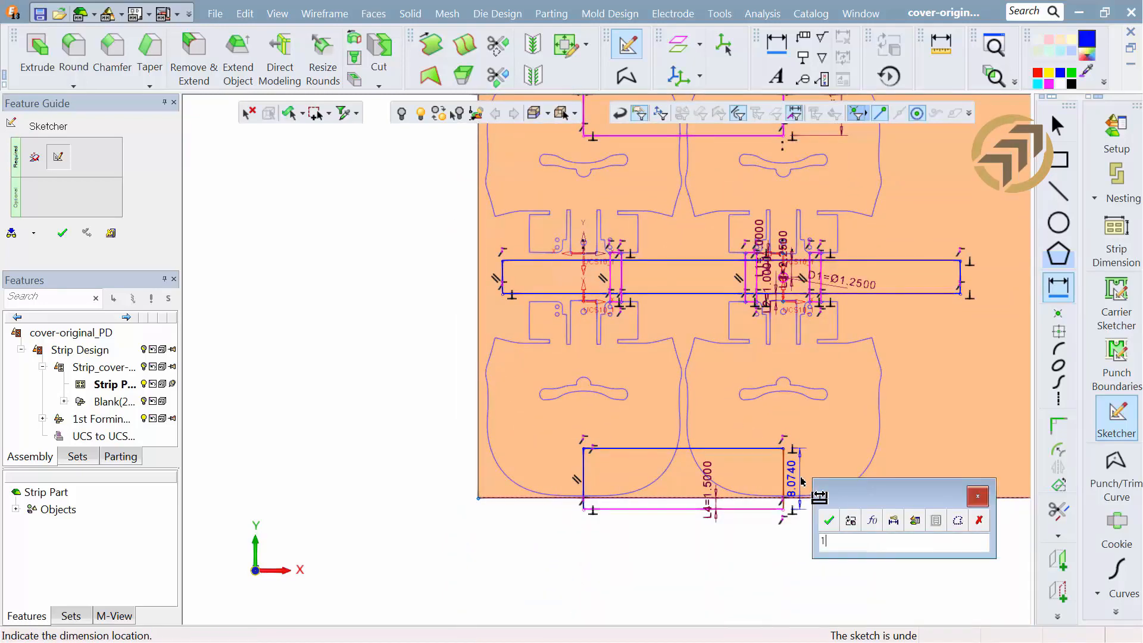
{"action": "key", "text": "Return"}
Step: Project the facing inner corner points of the first two lower blanks and join them with a line
{"action": "scroll", "coordinate": [705, 266], "scroll_direction": "up", "scroll_amount": 3}
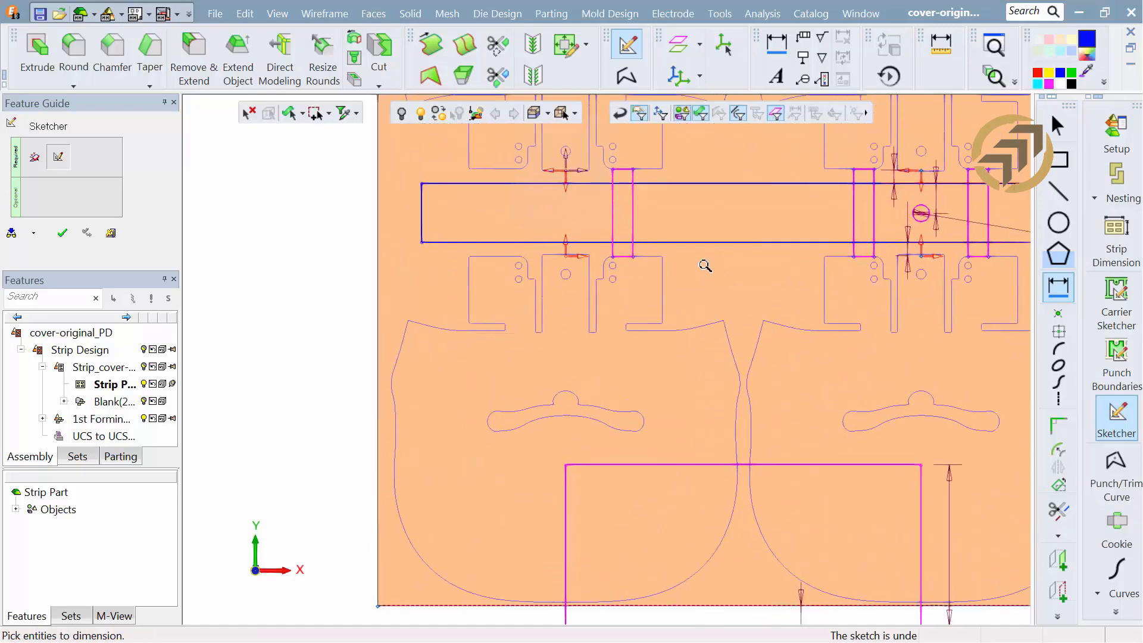
{"action": "left_click", "coordinate": [1050, 588]}
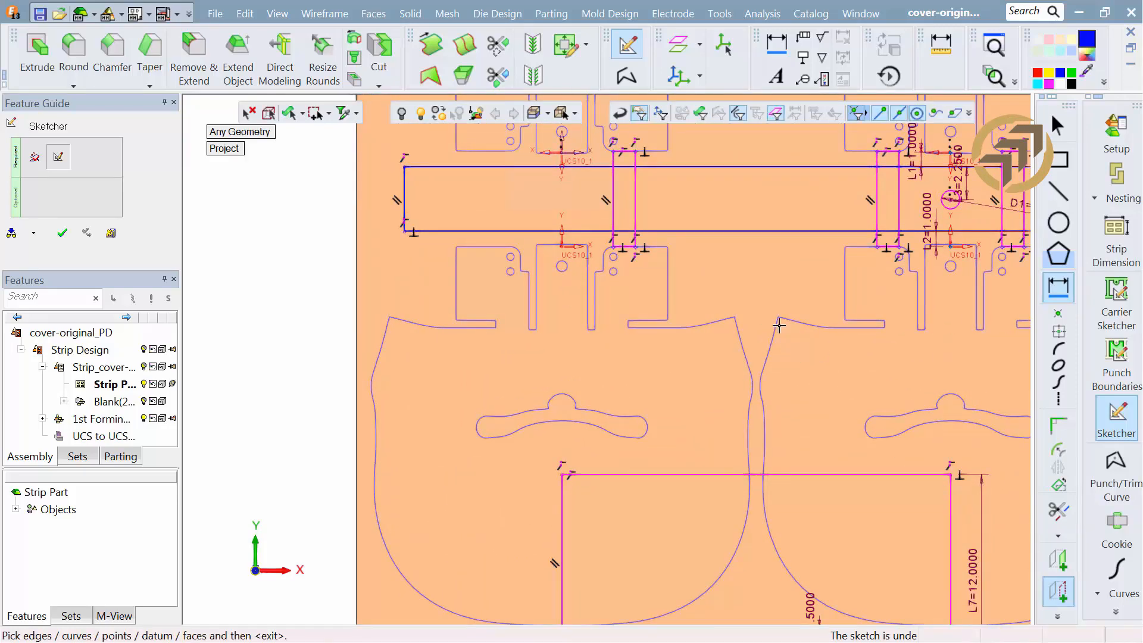
{"action": "left_click", "coordinate": [733, 319]}
{"action": "left_click", "coordinate": [1058, 191]}
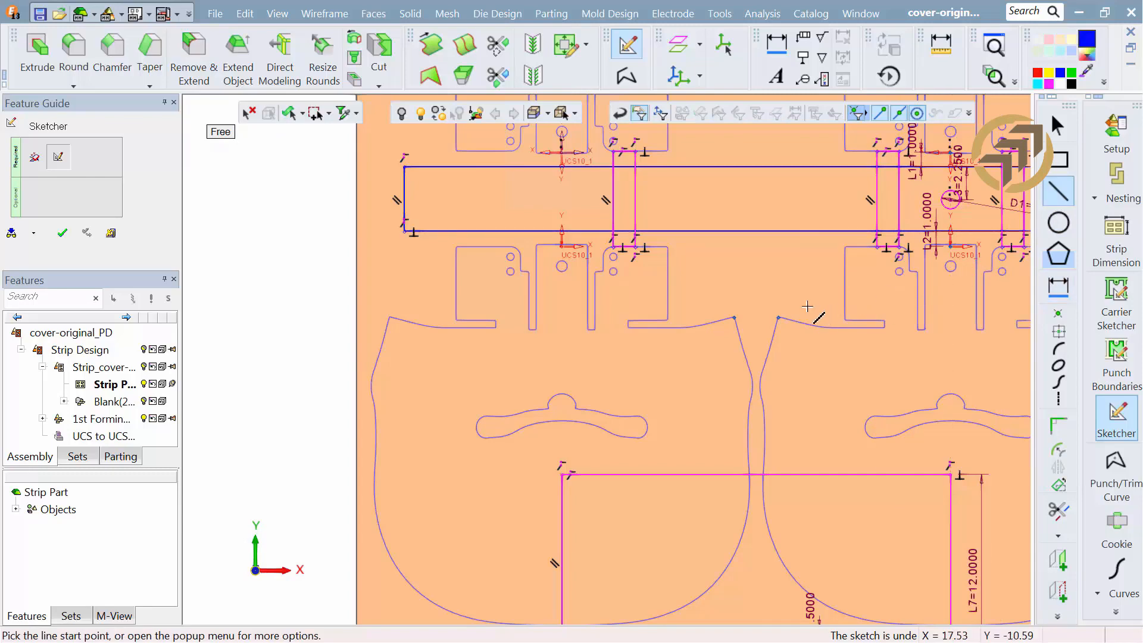
{"action": "left_click", "coordinate": [778, 317]}
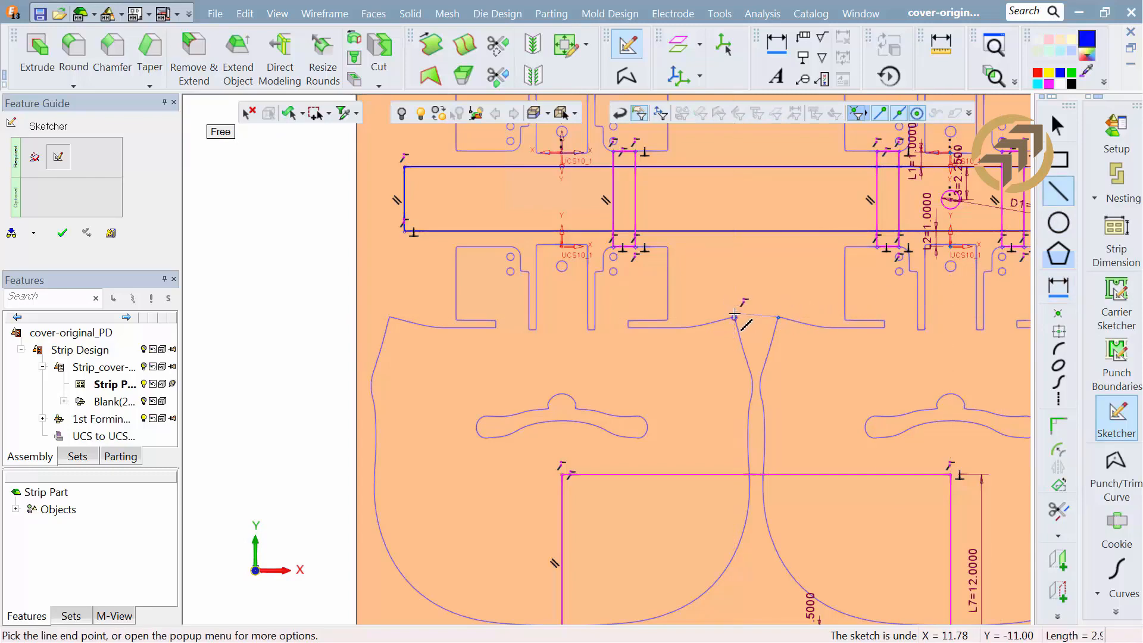
{"action": "left_click", "coordinate": [734, 318]}
Step: Project the facing inner corner points of the first two upper blanks and join them with a line
{"action": "right_click_drag", "start_coordinate": [730, 277], "coordinate": [733, 411], "text": "ctrl"}
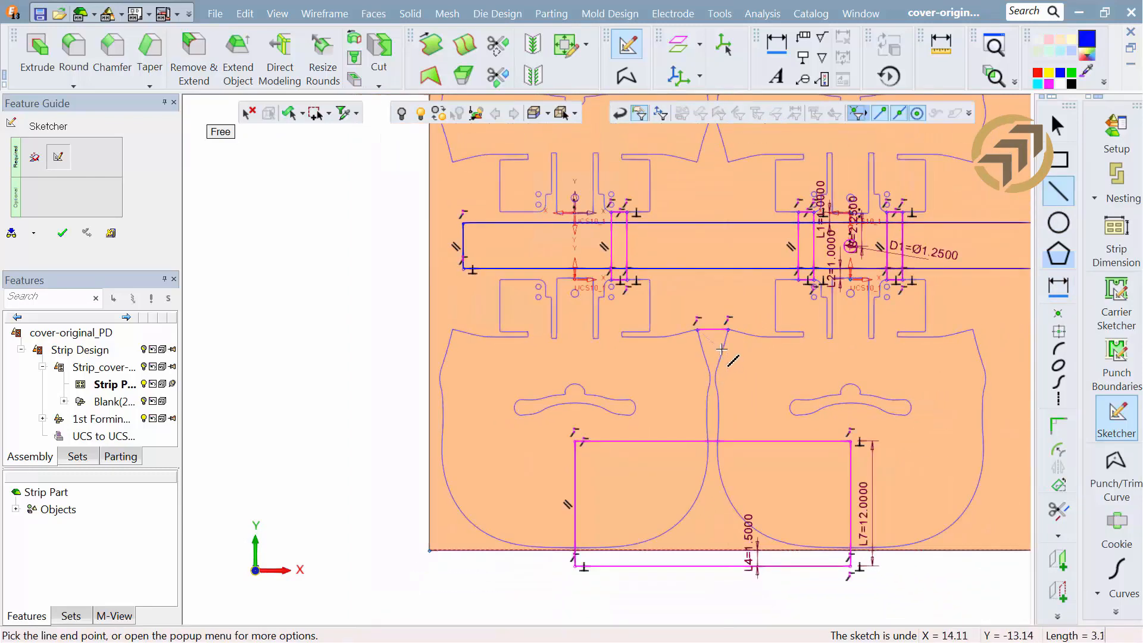
{"action": "middle_click", "coordinate": [700, 283]}
{"action": "middle_click_drag", "start_coordinate": [696, 239], "coordinate": [676, 393], "text": "ctrl"}
{"action": "scroll", "coordinate": [671, 402], "scroll_direction": "up", "scroll_amount": 2}
{"action": "scroll", "coordinate": [681, 248], "scroll_direction": "up", "scroll_amount": 2}
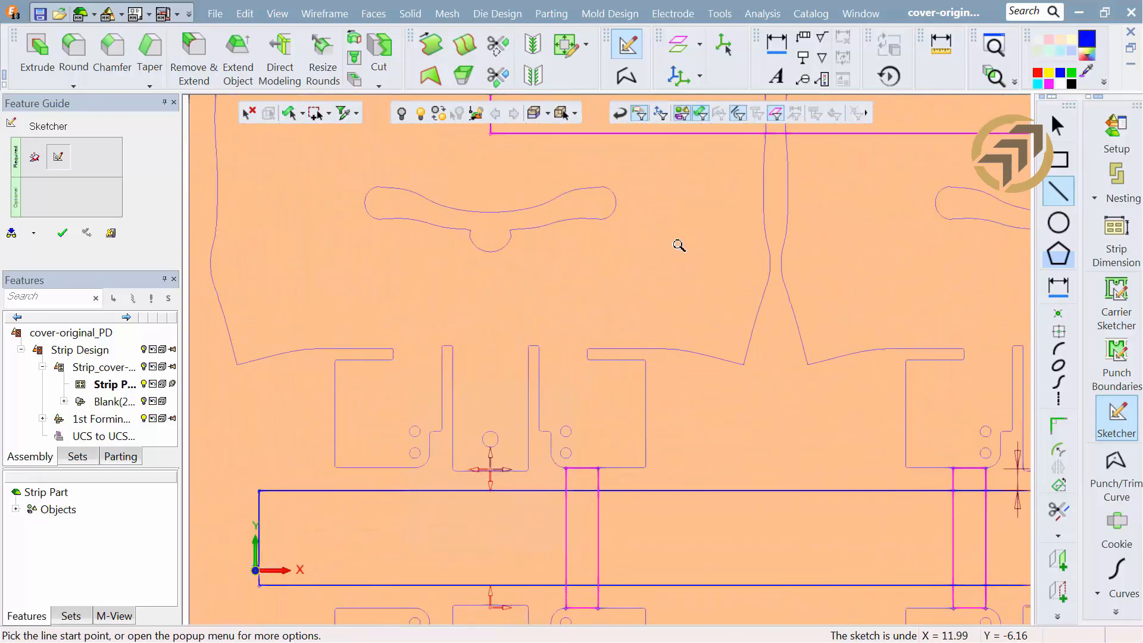
{"action": "left_click", "coordinate": [1057, 591]}
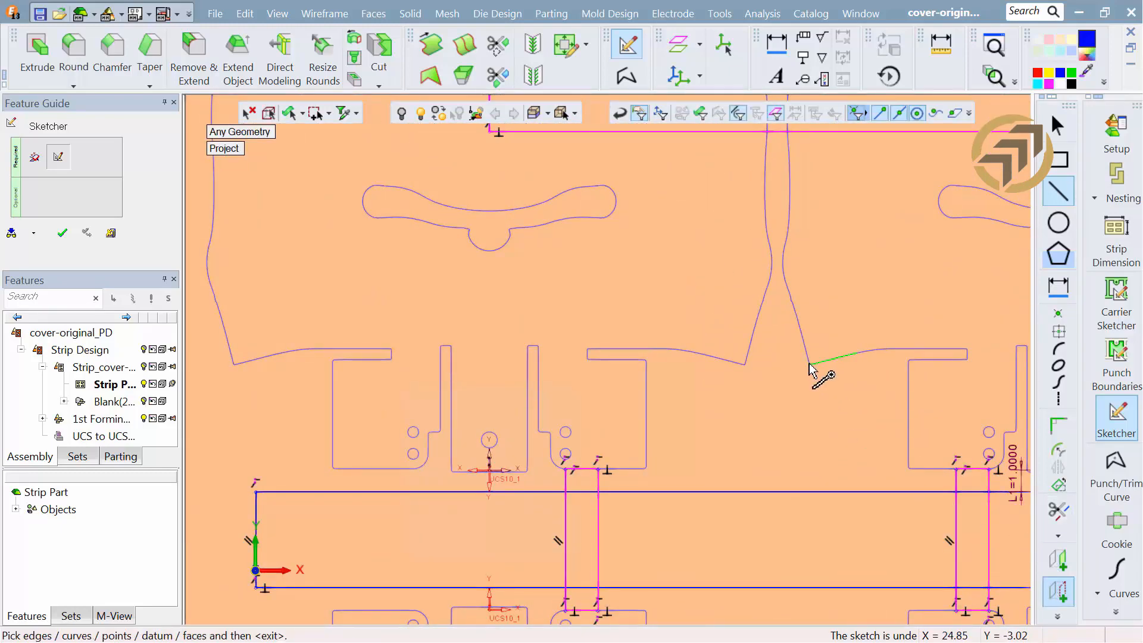
{"action": "left_click", "coordinate": [809, 366]}
{"action": "left_click", "coordinate": [745, 366]}
{"action": "middle_click", "coordinate": [801, 414]}
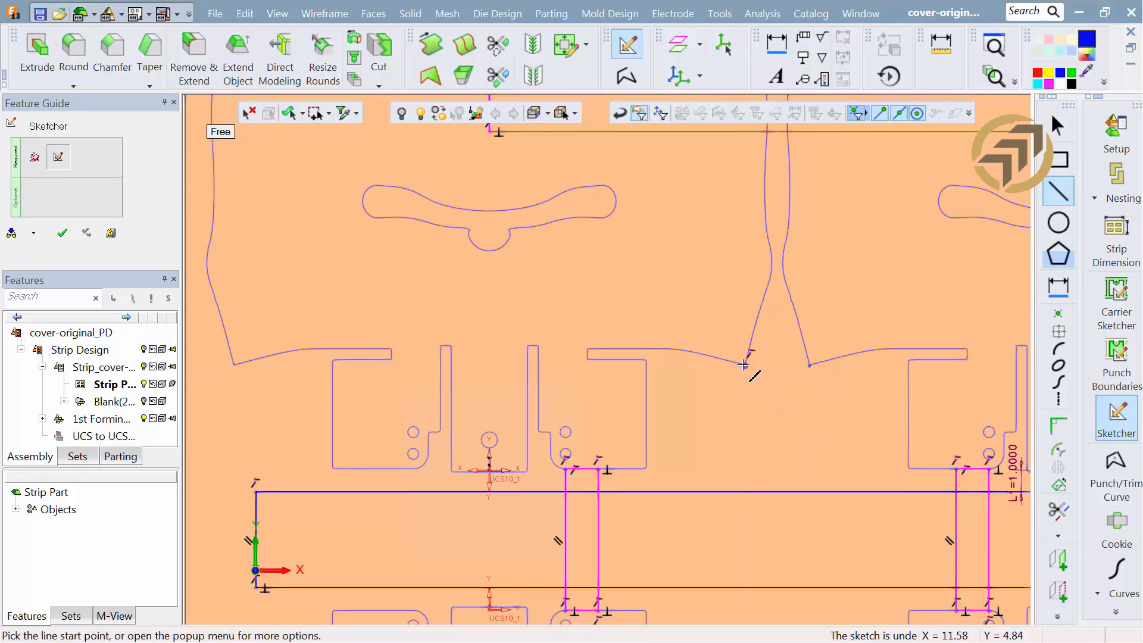
{"action": "left_click", "coordinate": [745, 365]}
{"action": "left_click", "coordinate": [809, 365]}
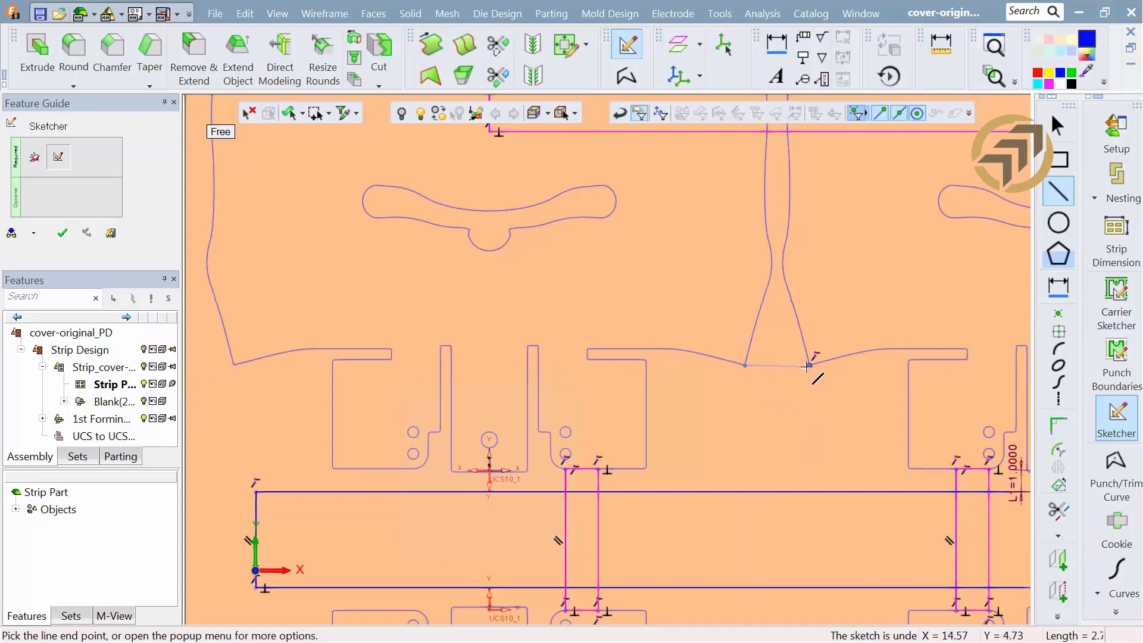
{"action": "middle_click", "coordinate": [766, 404]}
Step: Finish the carrier sketch
{"action": "right_click_drag", "start_coordinate": [747, 309], "coordinate": [756, 425], "text": "ctrl"}
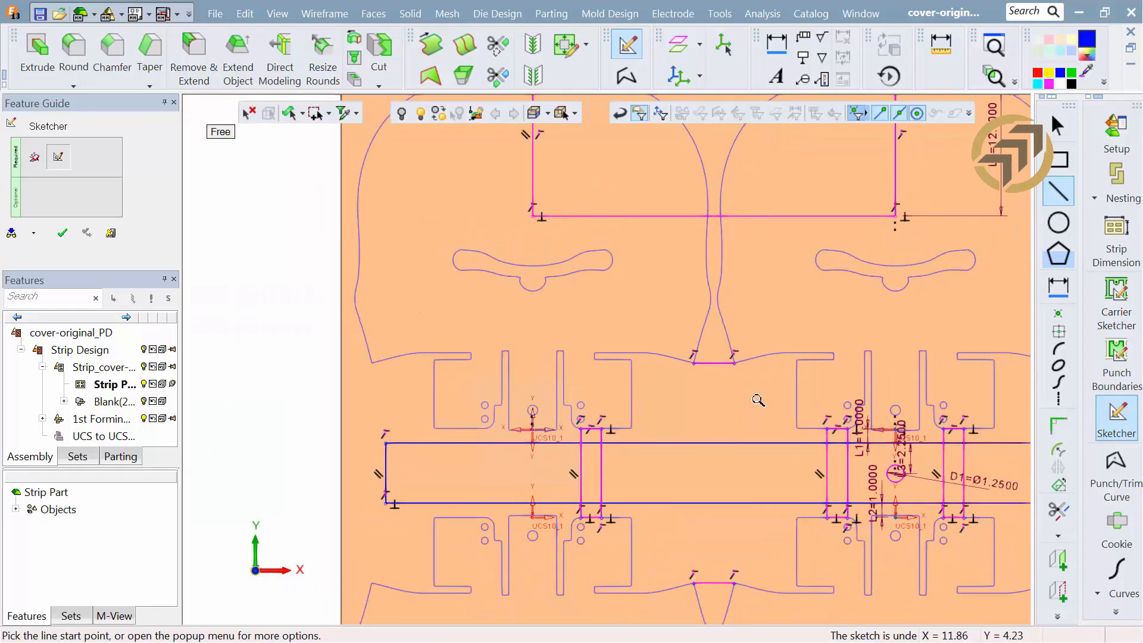
{"action": "middle_click_drag", "start_coordinate": [744, 387], "coordinate": [645, 354], "text": "ctrl"}
{"action": "right_click_drag", "start_coordinate": [632, 314], "coordinate": [646, 414], "text": "ctrl"}
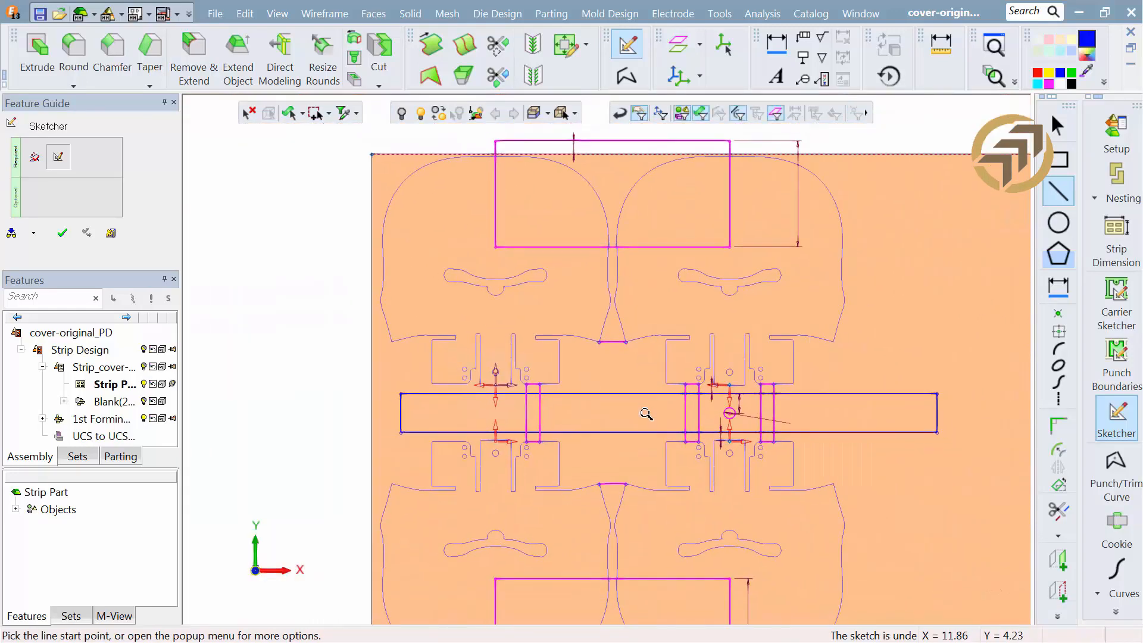
{"action": "left_click", "coordinate": [62, 234]}
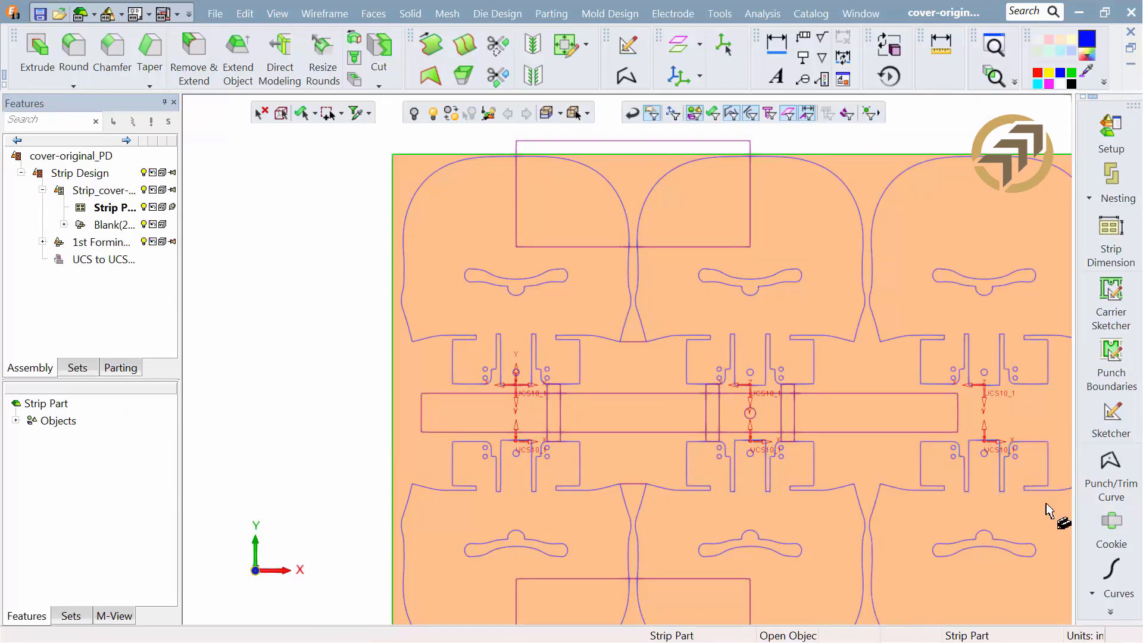
Step: Punch the pilot circle on the carrier at the first station
{"action": "left_click", "coordinate": [1110, 612]}
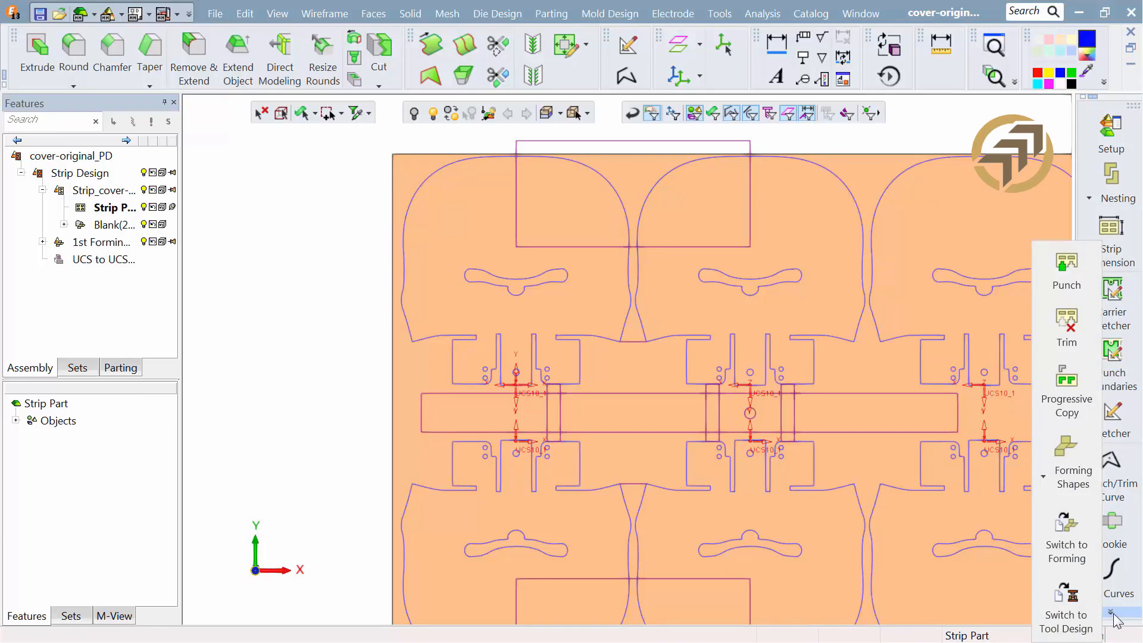
{"action": "left_click", "coordinate": [1066, 268]}
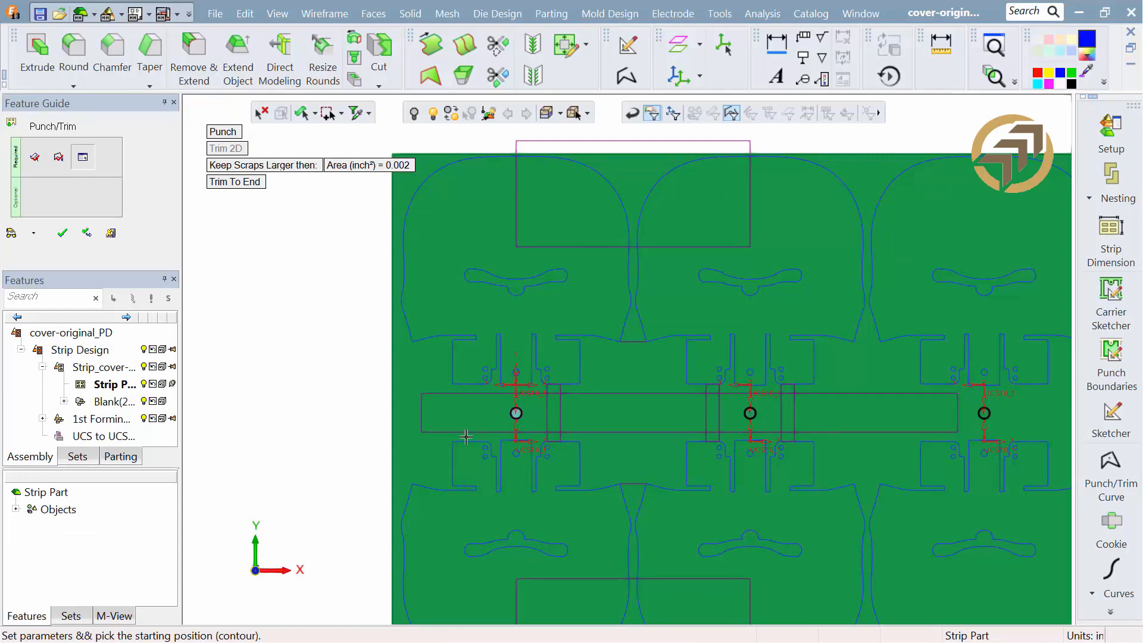
{"action": "left_click", "coordinate": [59, 237]}
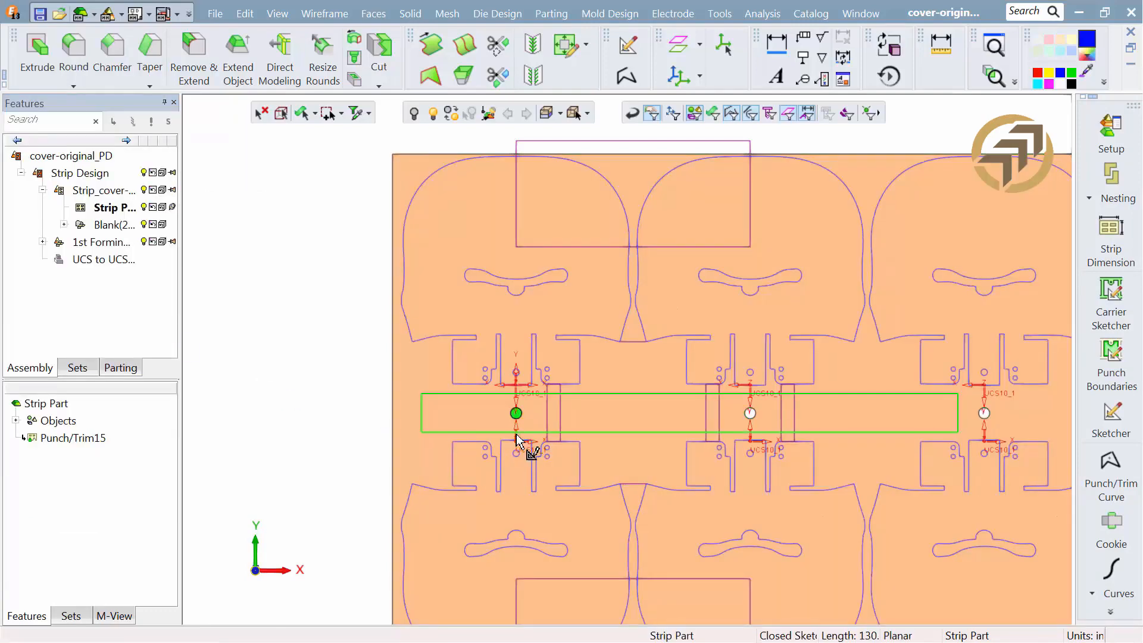
Step: Punch the two small holes in the right-hand tab of the first station's upper blank
{"action": "left_click_drag", "start_coordinate": [845, 363], "coordinate": [874, 226]}
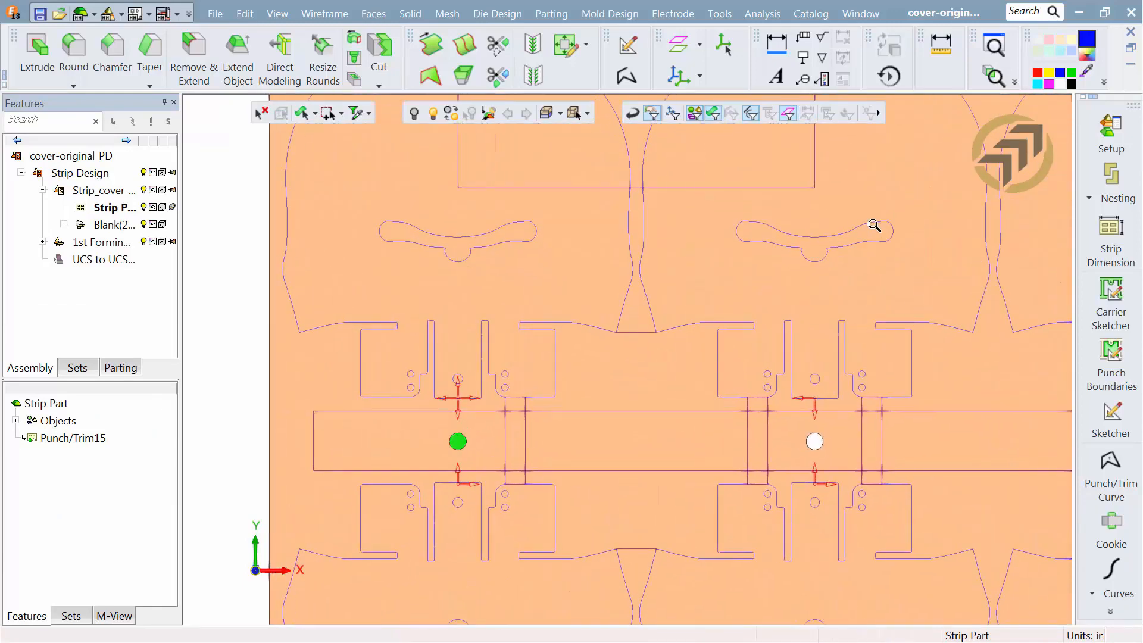
{"action": "left_click", "coordinate": [1106, 611]}
{"action": "left_click", "coordinate": [1063, 274]}
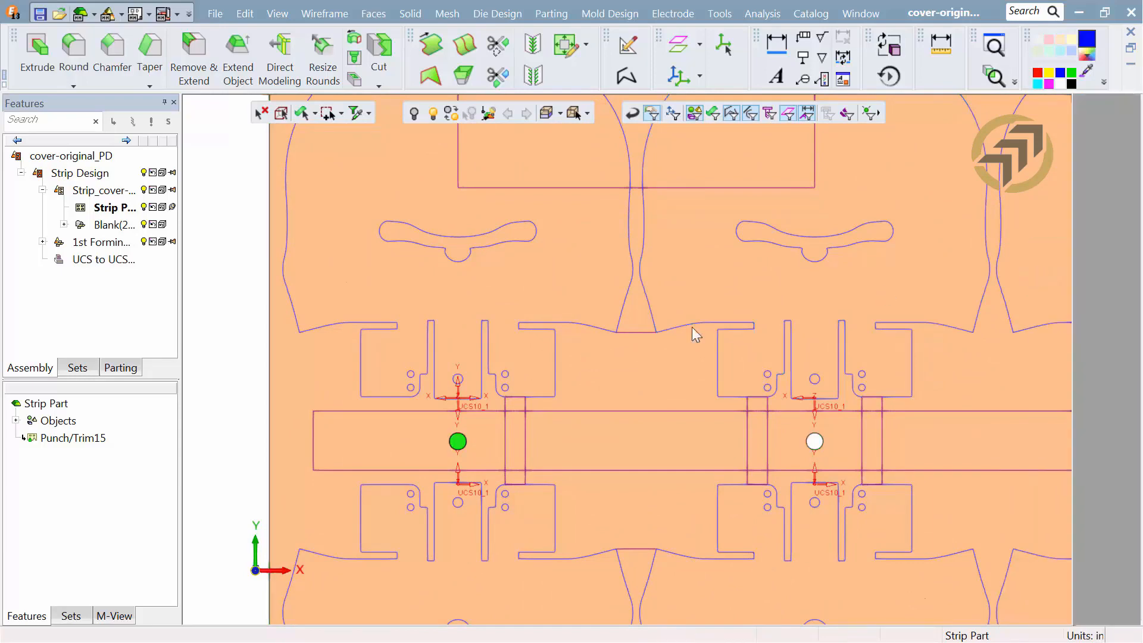
{"action": "left_click", "coordinate": [504, 375]}
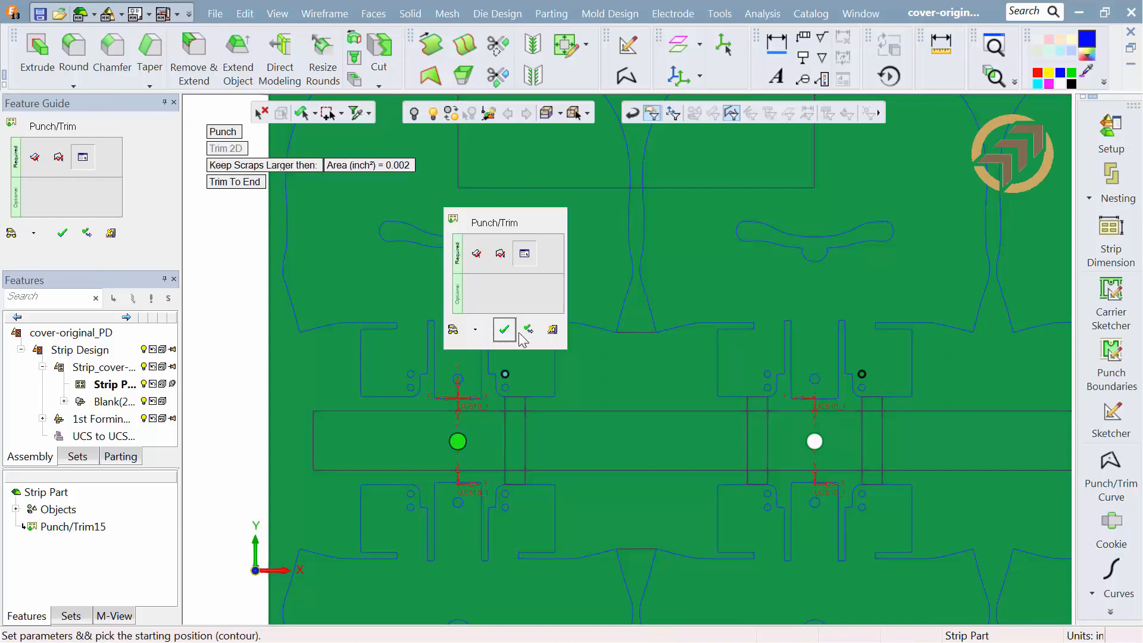
{"action": "left_click", "coordinate": [505, 329]}
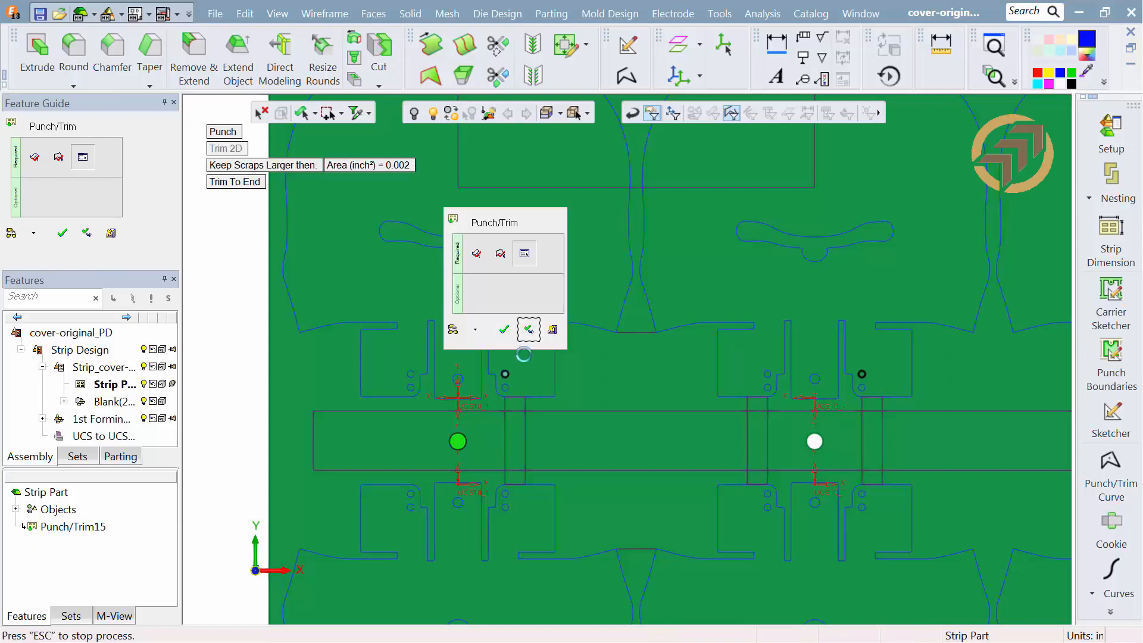
{"action": "left_click", "coordinate": [506, 389]}
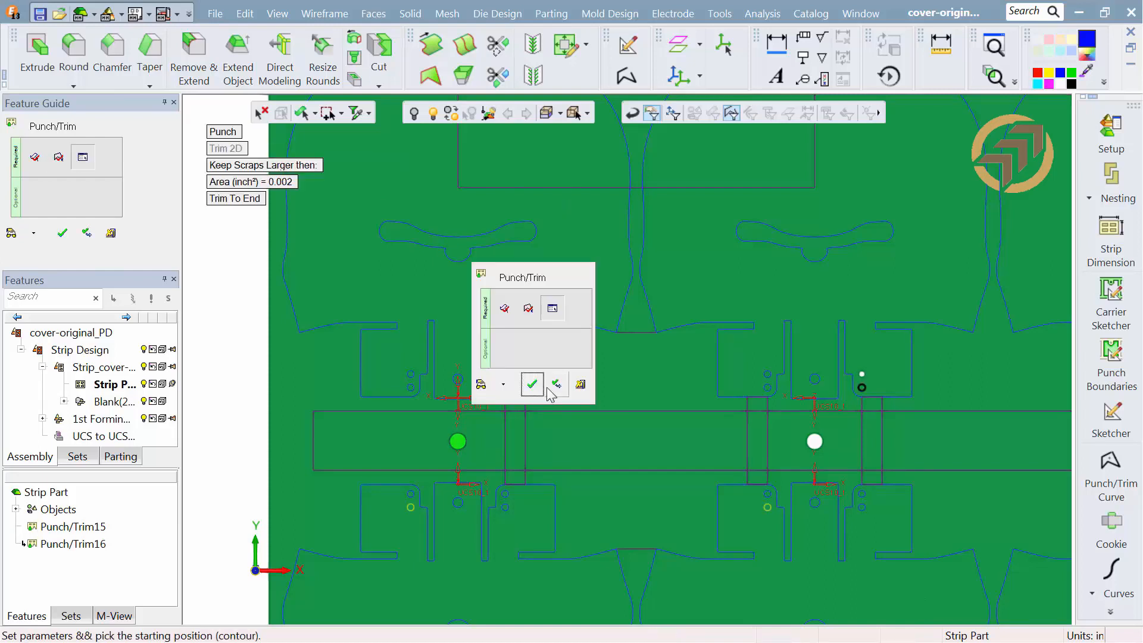
{"action": "left_click", "coordinate": [557, 384]}
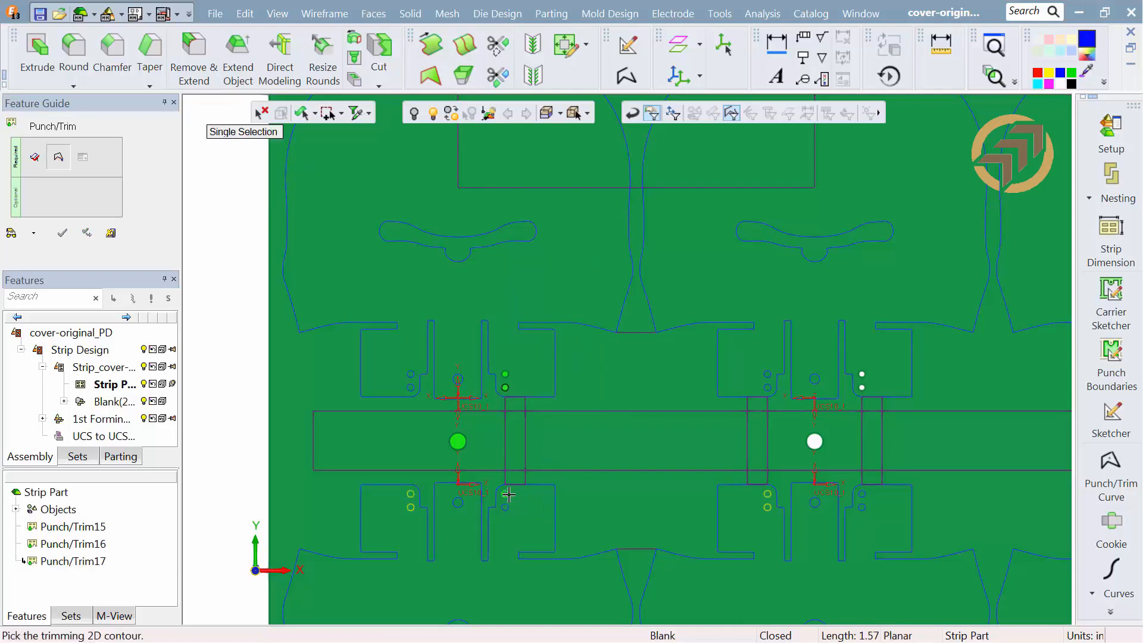
Step: Punch the two small holes in the right-hand tab of the first station's lower blank
{"action": "left_click", "coordinate": [526, 500]}
{"action": "middle_click", "coordinate": [519, 511]}
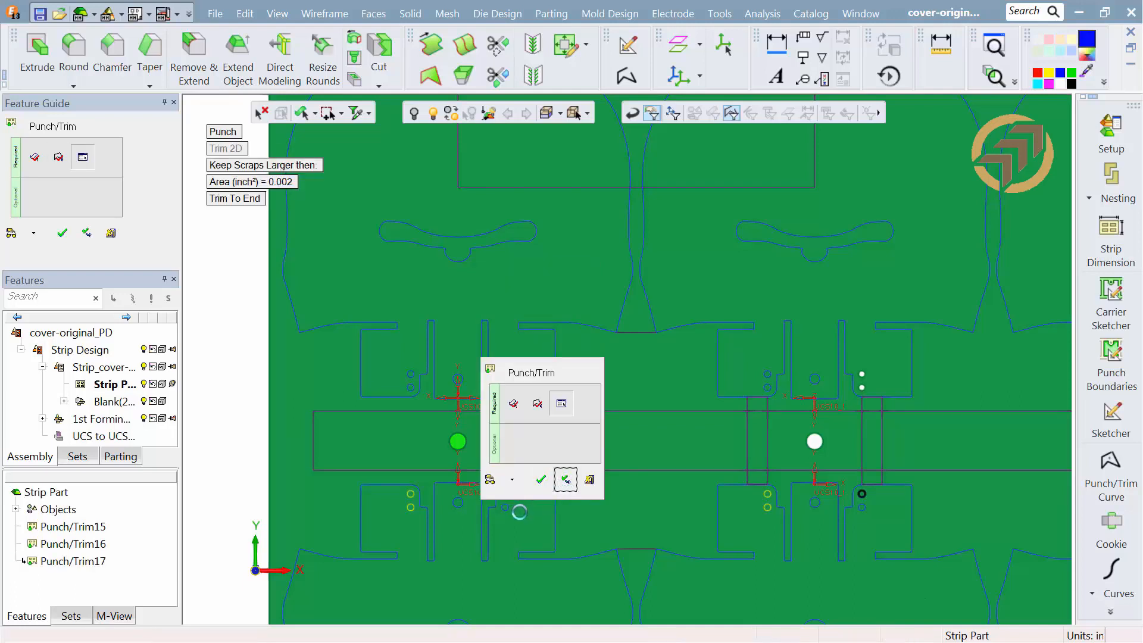
{"action": "left_click", "coordinate": [507, 508]}
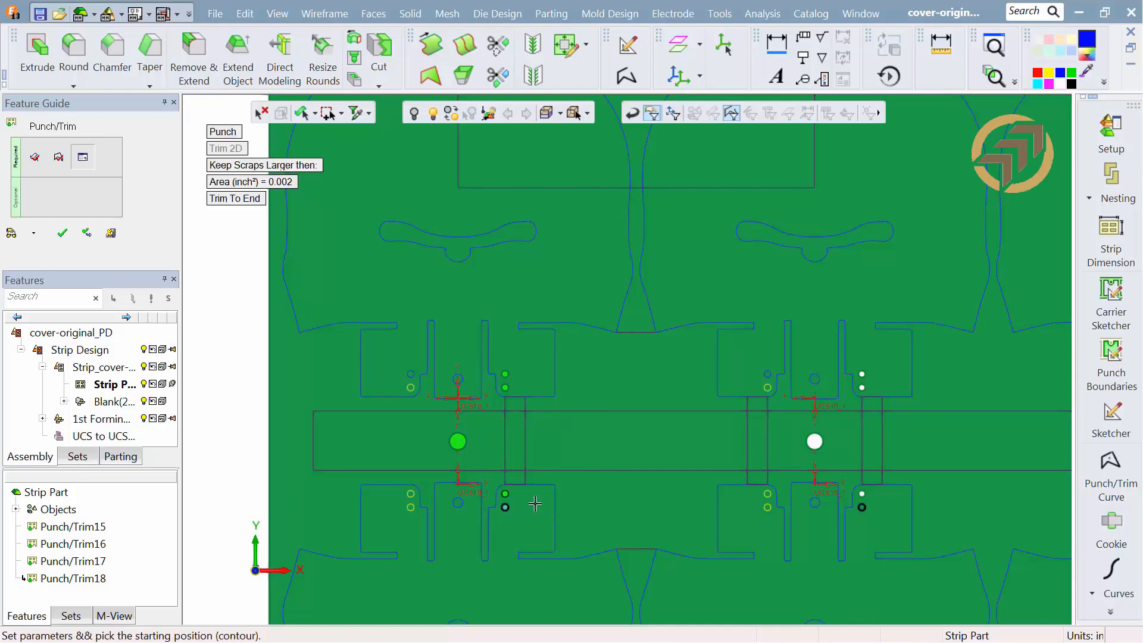
{"action": "left_click", "coordinate": [558, 506]}
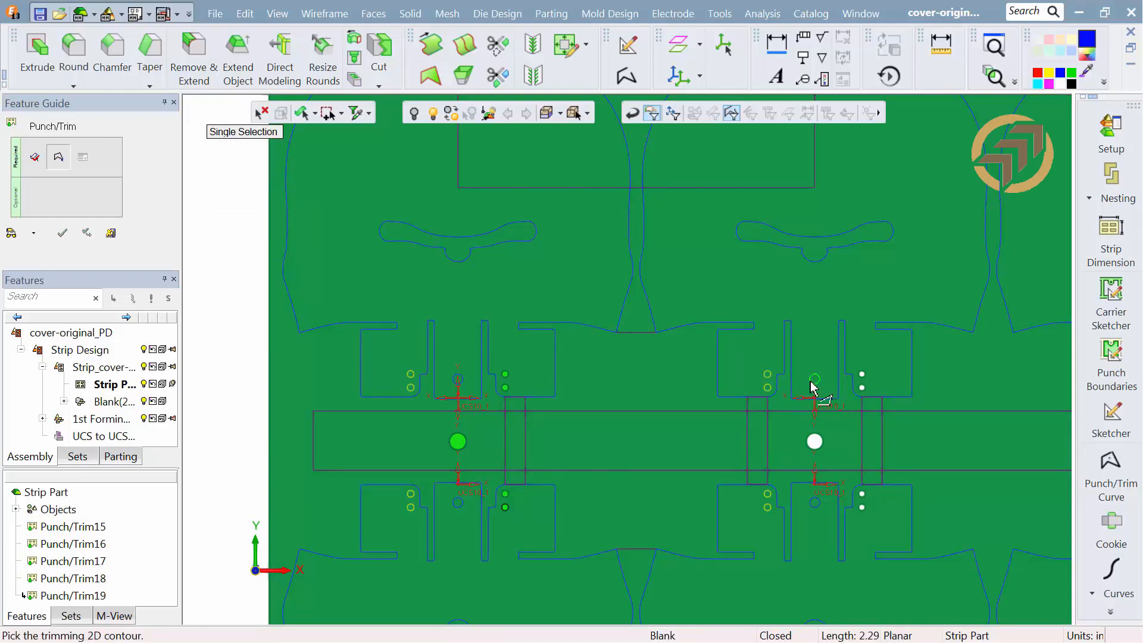
Step: Punch the central tab hole in both the upper and lower blanks at the second station
{"action": "left_click", "coordinate": [815, 380]}
{"action": "left_click", "coordinate": [720, 356]}
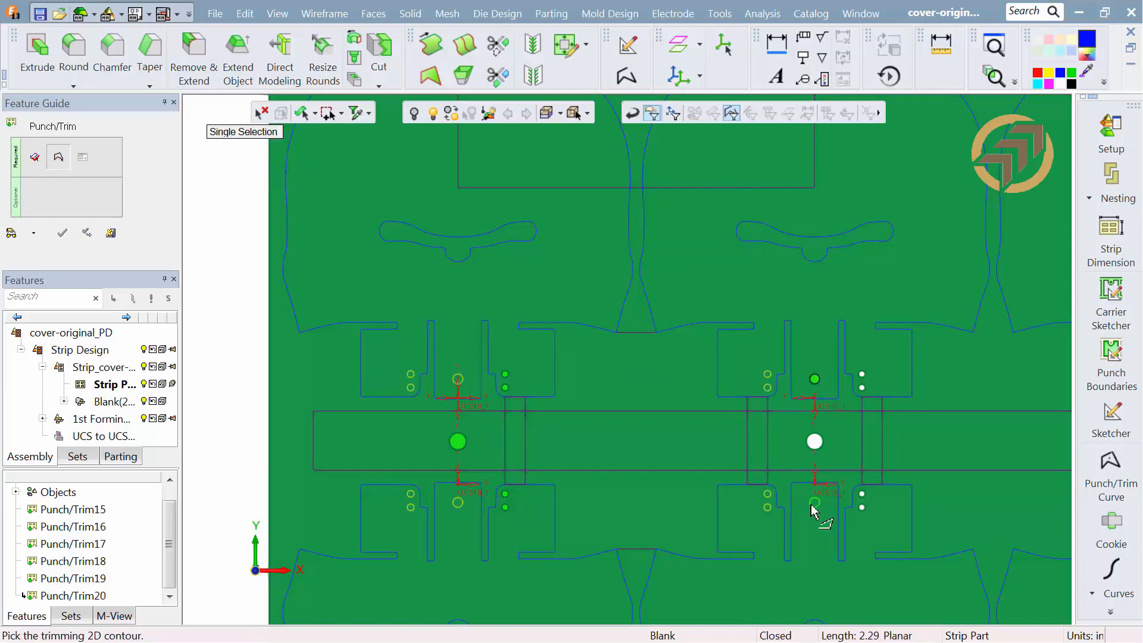
{"action": "left_click", "coordinate": [815, 503]}
{"action": "left_click", "coordinate": [667, 449]}
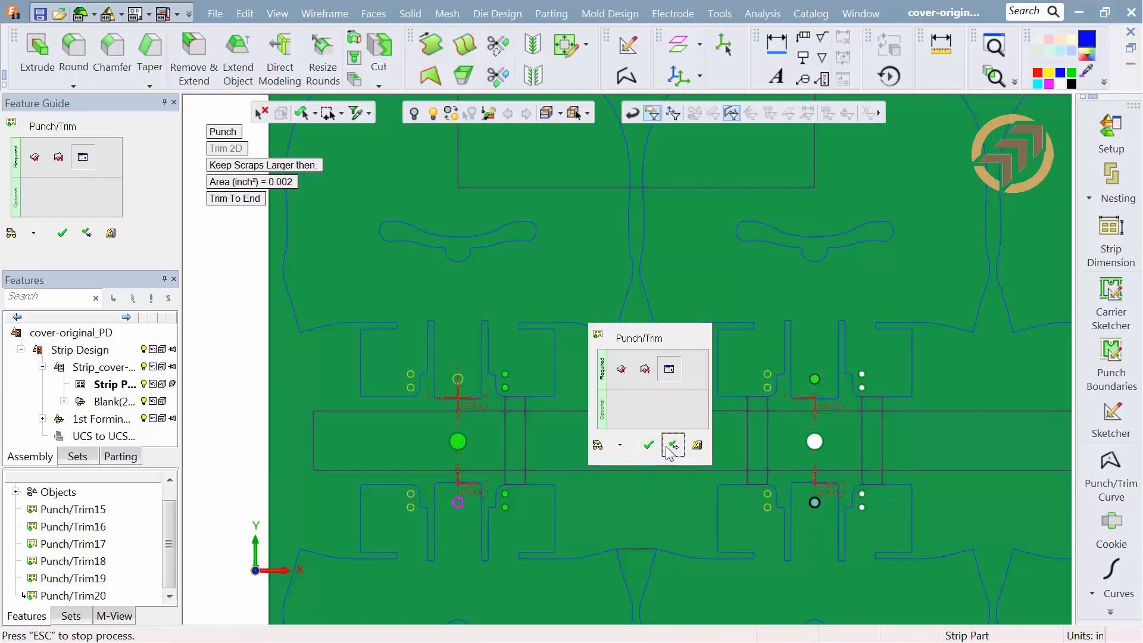
Step: Punch the two small holes in the left-hand tab of the second station's upper blank
{"action": "left_click", "coordinate": [765, 385]}
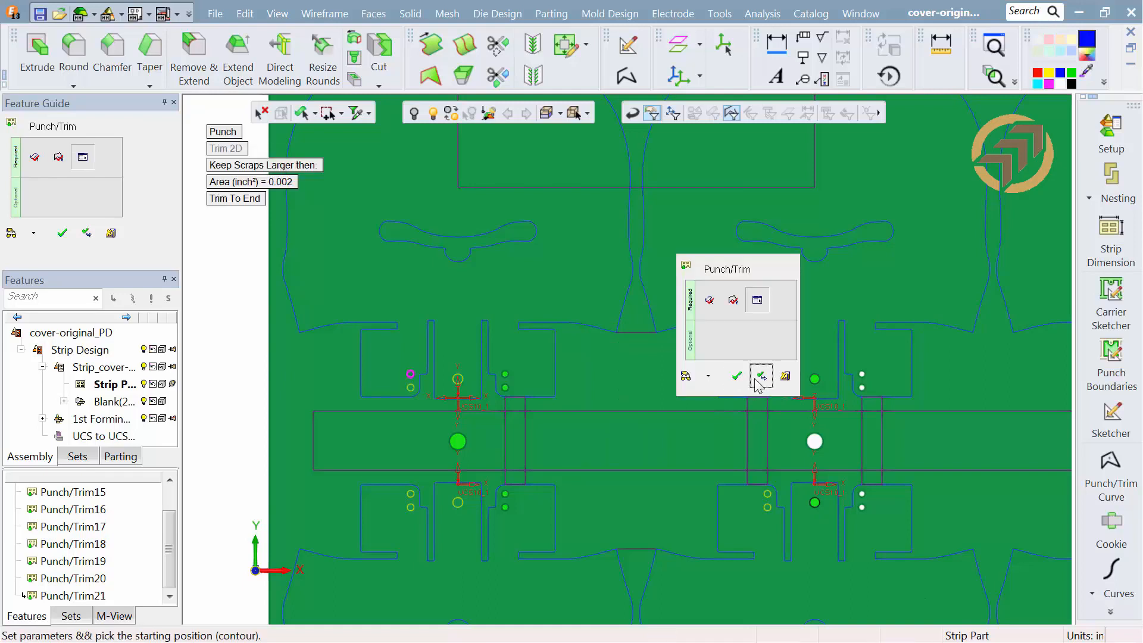
{"action": "left_click", "coordinate": [761, 376]}
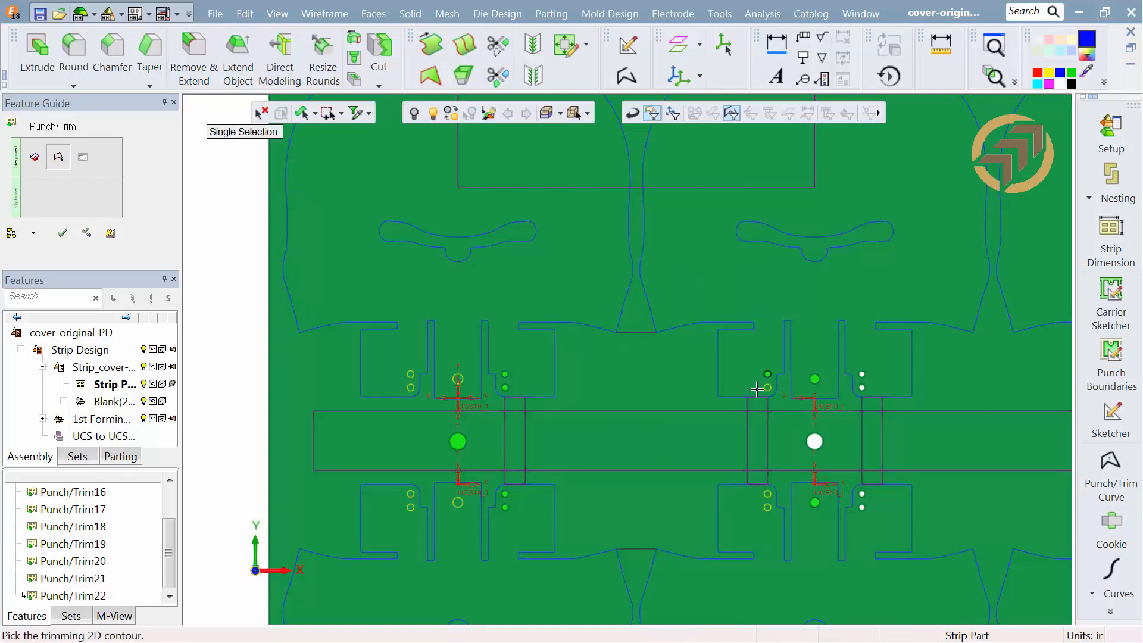
{"action": "left_click", "coordinate": [763, 389]}
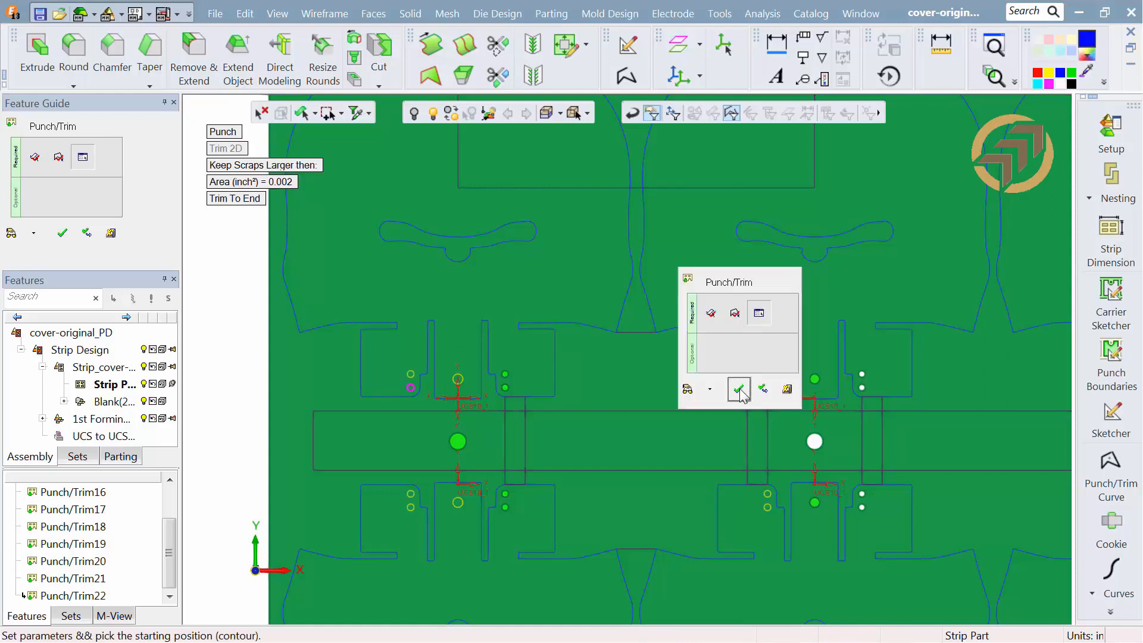
{"action": "left_click", "coordinate": [757, 390]}
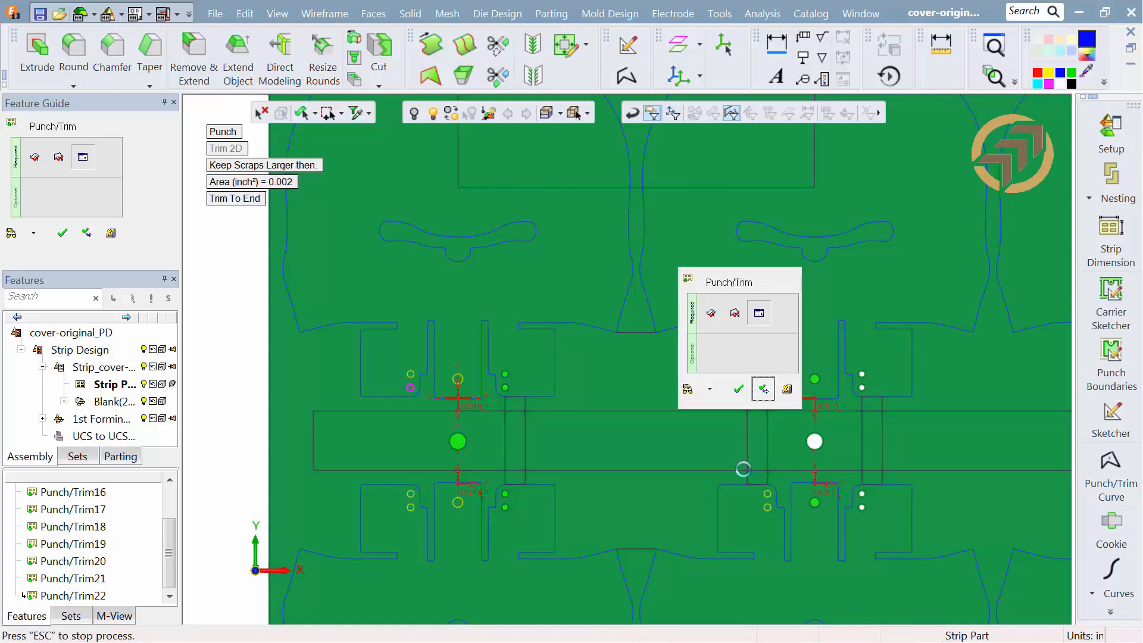
Step: Punch the two small holes in the left-hand tab of the second station's lower blank
{"action": "left_click", "coordinate": [762, 493]}
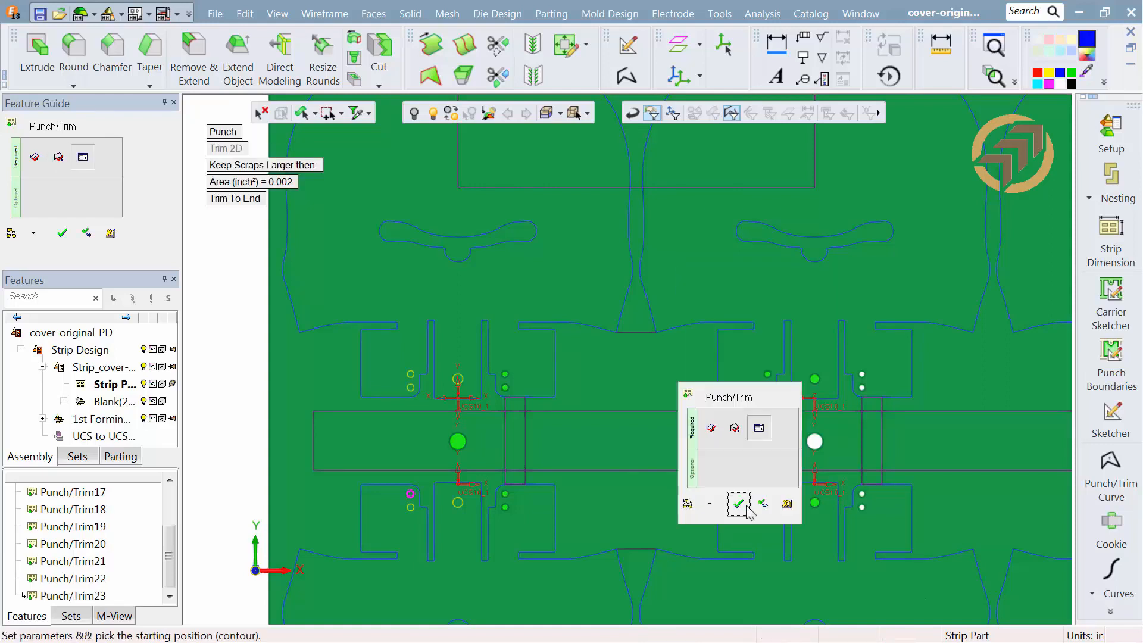
{"action": "left_click", "coordinate": [758, 507]}
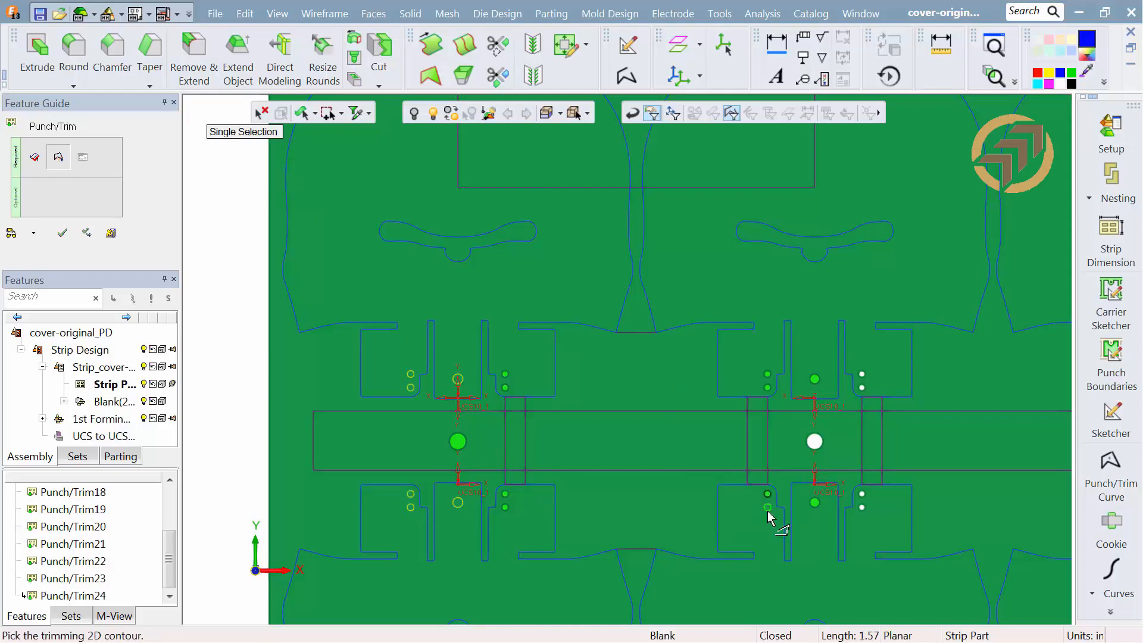
{"action": "left_click", "coordinate": [768, 508]}
{"action": "left_click", "coordinate": [756, 509]}
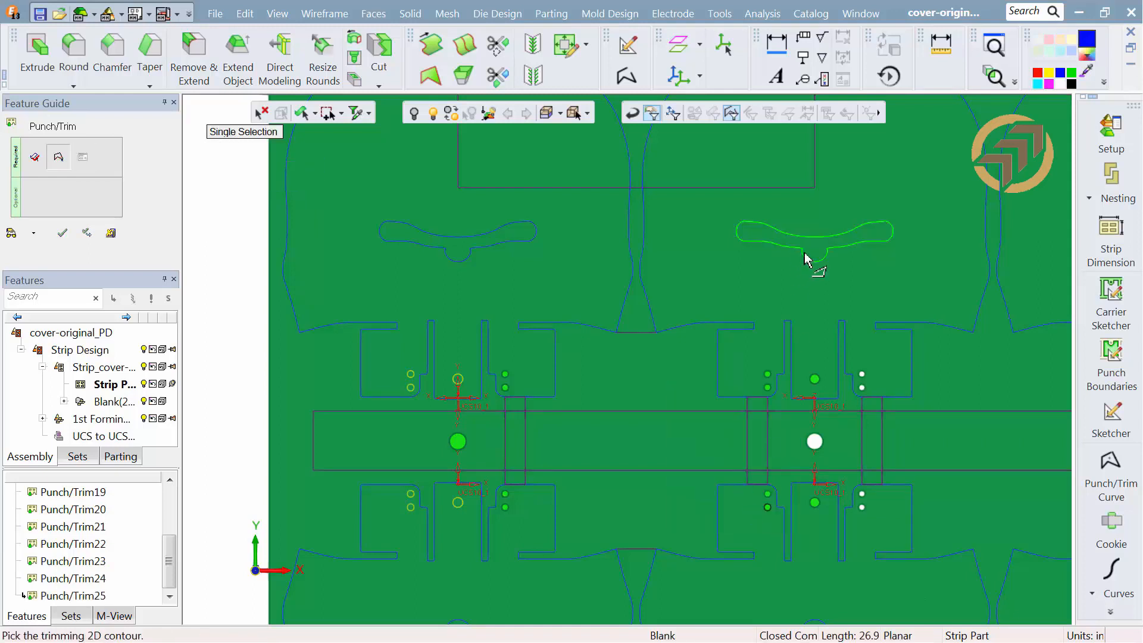
Step: Punch the long curved slot in both the upper and lower blanks at the second station
{"action": "left_click", "coordinate": [747, 260]}
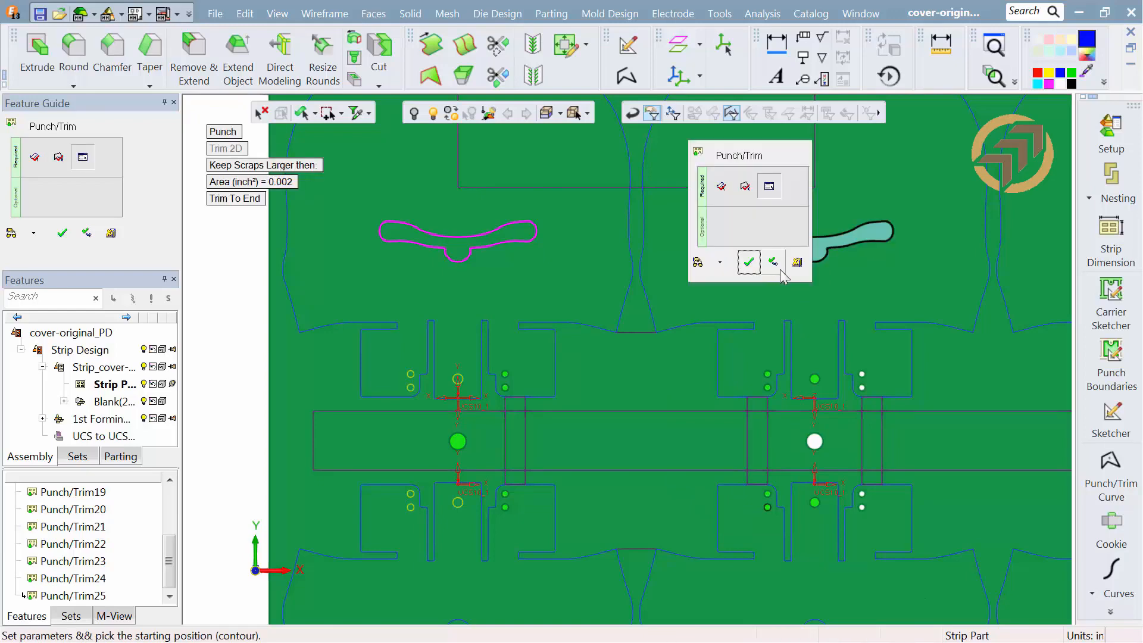
{"action": "left_click", "coordinate": [780, 265]}
{"action": "scroll", "coordinate": [633, 326], "scroll_direction": "down", "scroll_amount": 2}
{"action": "middle_click_drag", "start_coordinate": [621, 306], "coordinate": [632, 247], "text": "ctrl"}
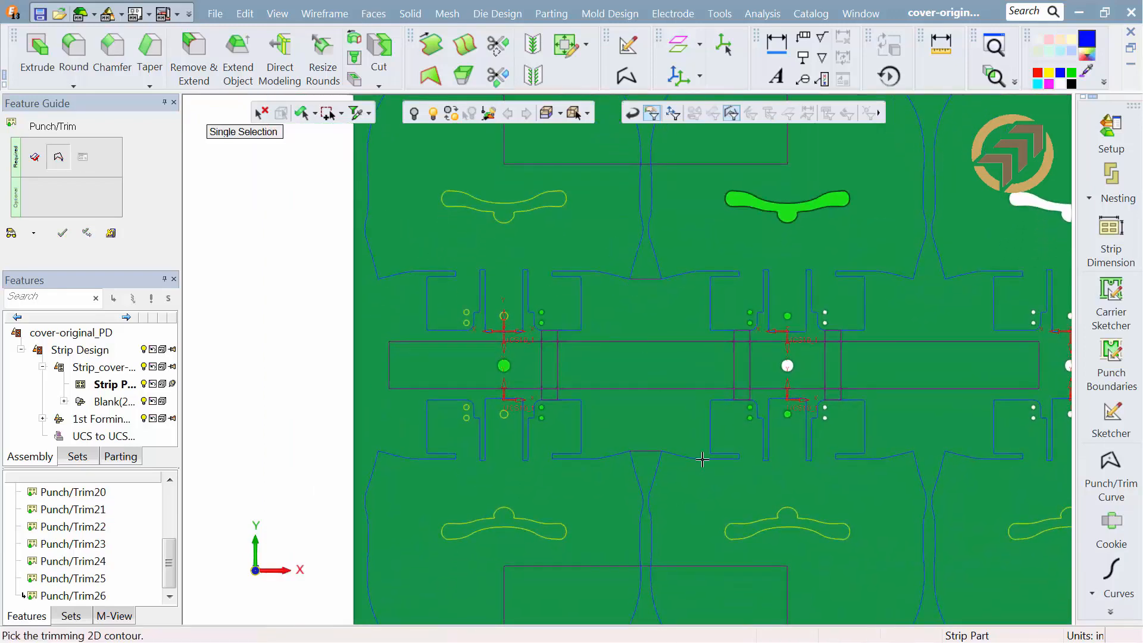
{"action": "left_click", "coordinate": [726, 524]}
{"action": "left_click", "coordinate": [657, 423]}
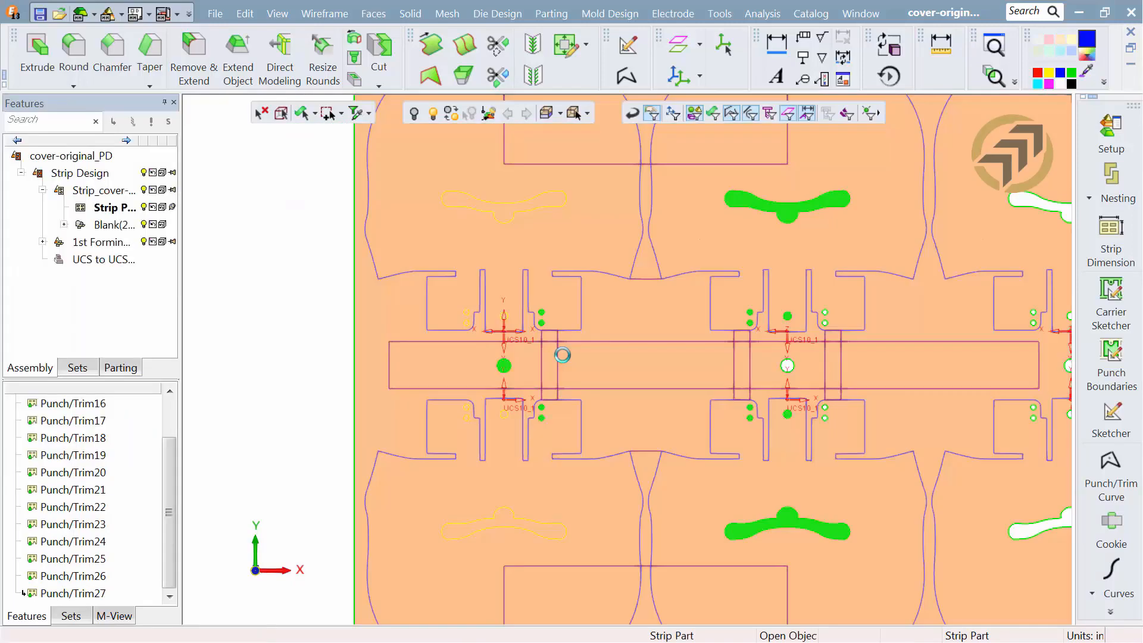
Step: Create a composite punch contour from the enclosed area above the carrier, between the first and second stations
{"action": "middle_click_drag", "start_coordinate": [637, 332], "coordinate": [441, 355], "text": "ctrl"}
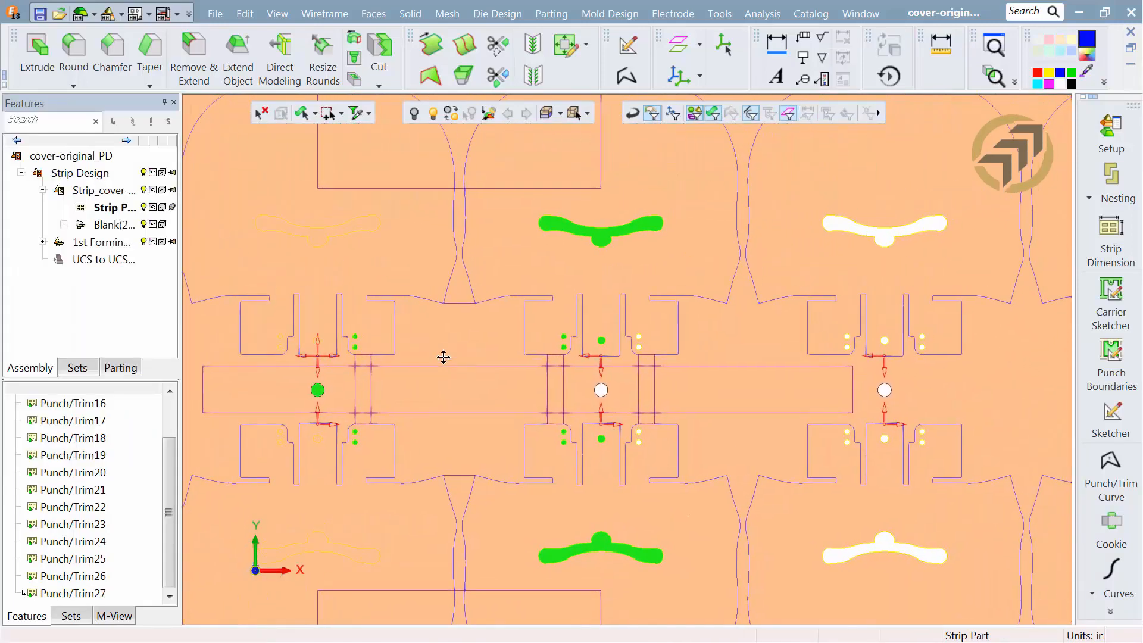
{"action": "left_click", "coordinate": [1094, 479]}
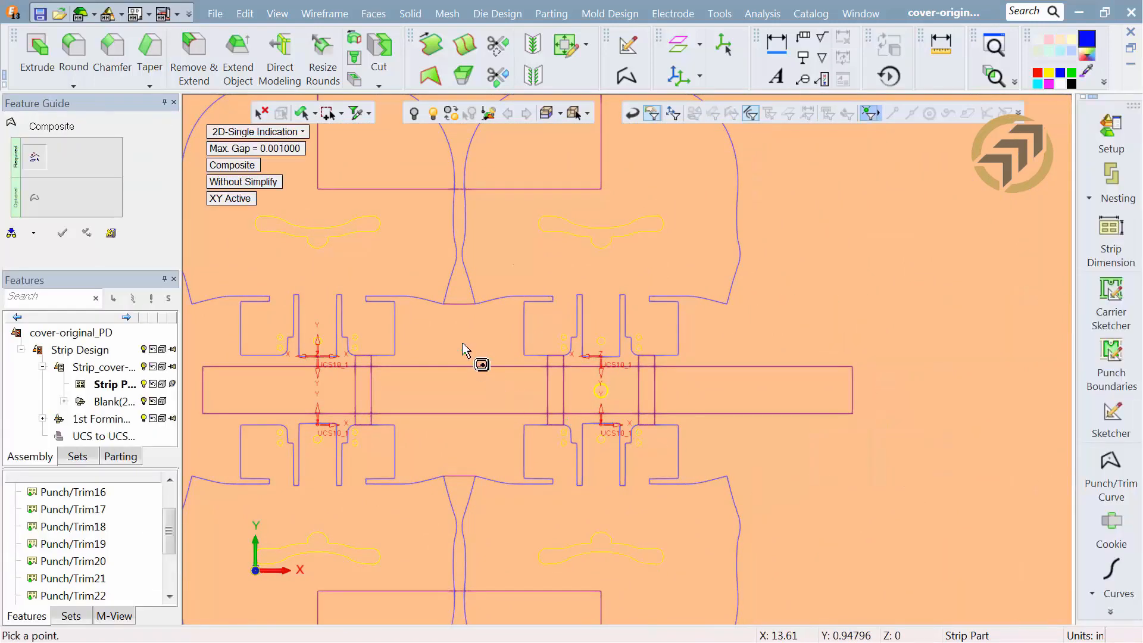
{"action": "left_click", "coordinate": [462, 340]}
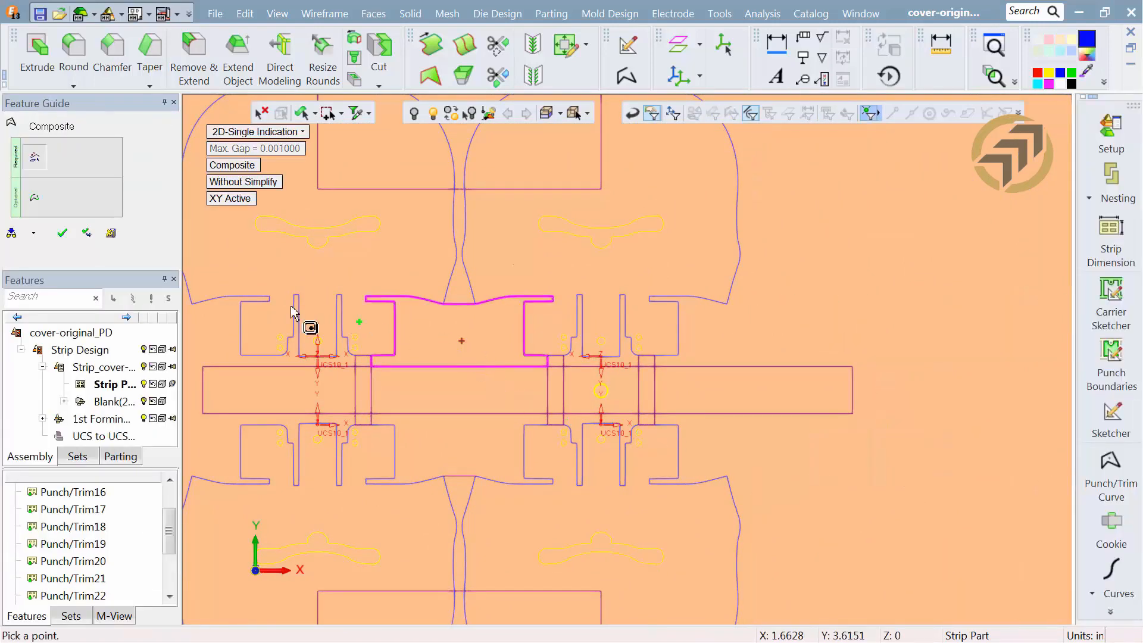
Step: Round the four corners beside the carrier on the upper punch contour with a 0.0625 inch radius and accept the contour
{"action": "left_click", "coordinate": [34, 197]}
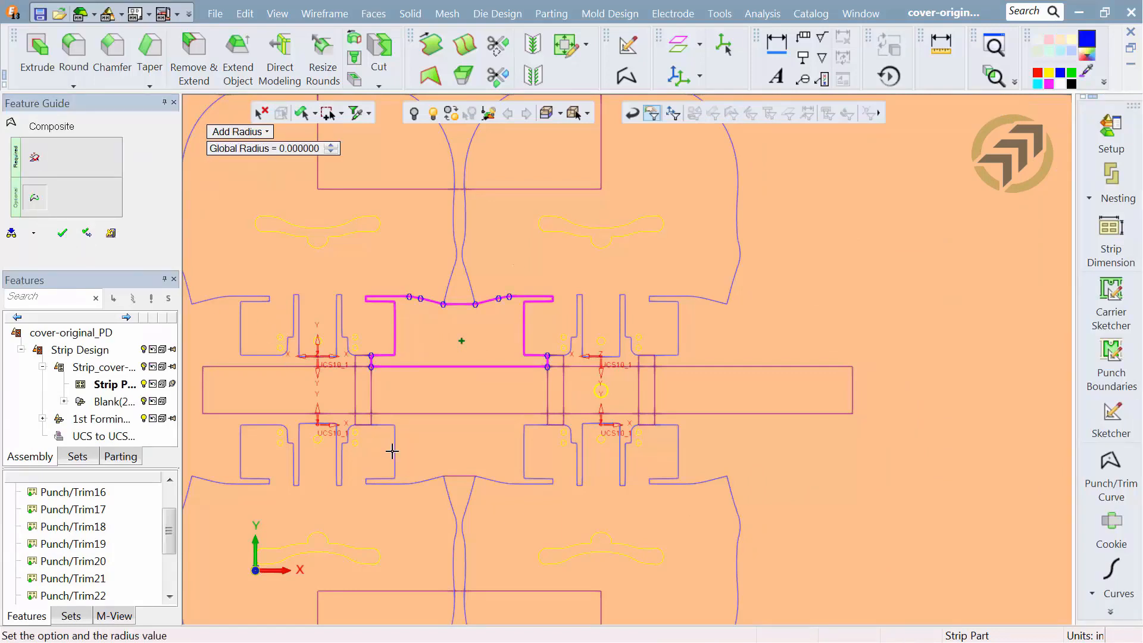
{"action": "right_click_drag", "start_coordinate": [392, 451], "coordinate": [444, 251], "text": "ctrl"}
{"action": "left_click", "coordinate": [455, 348]}
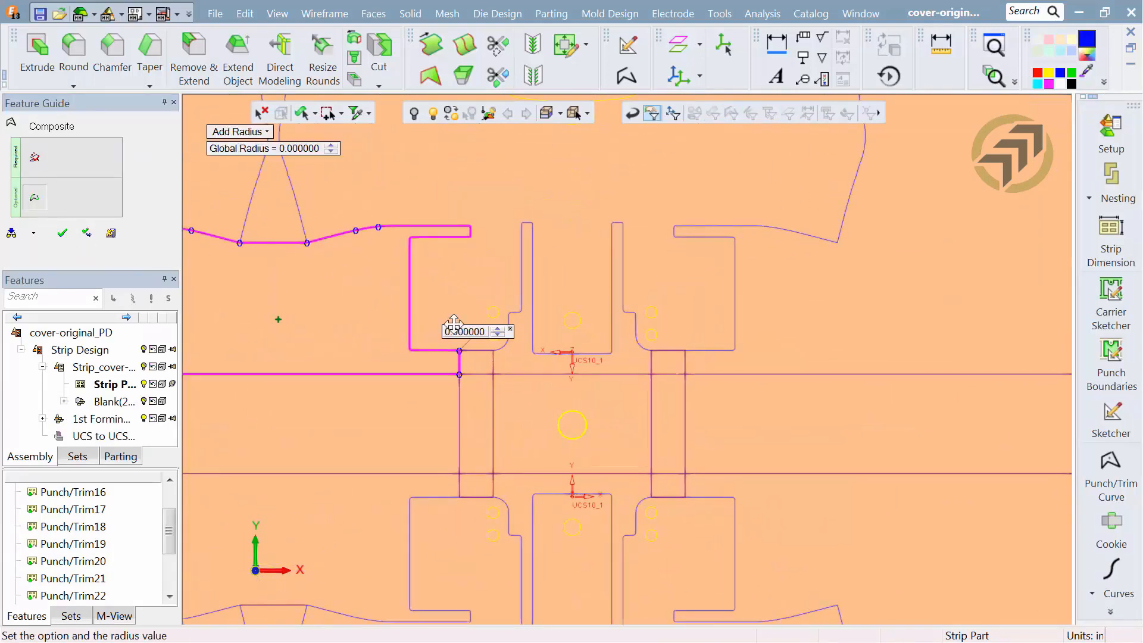
{"action": "type", "text": ".0625"}
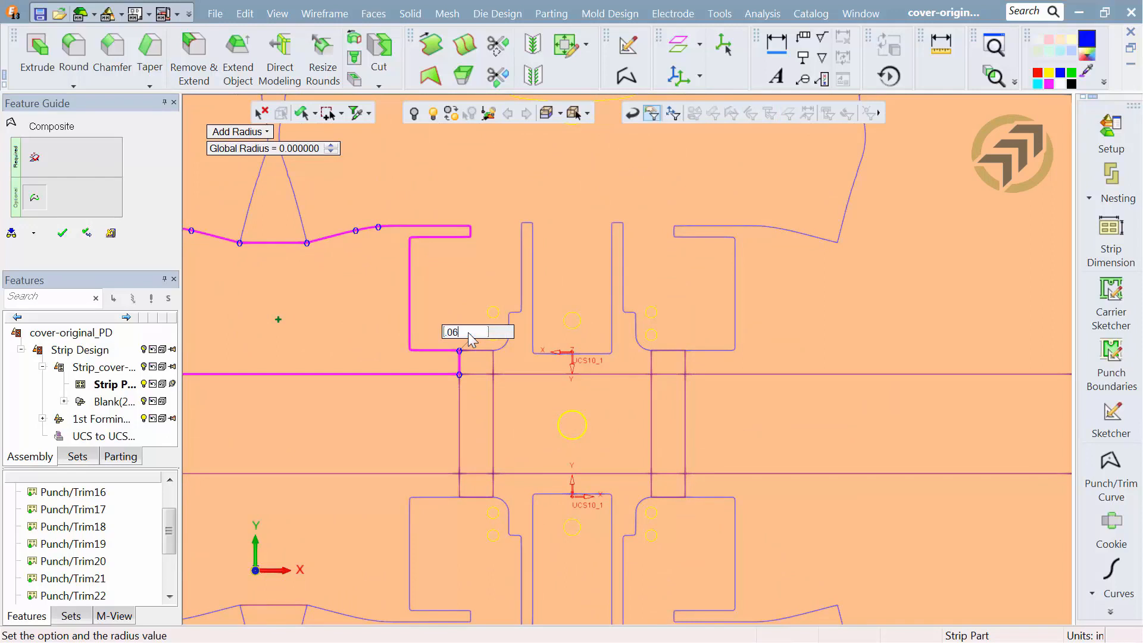
{"action": "key", "text": "Return"}
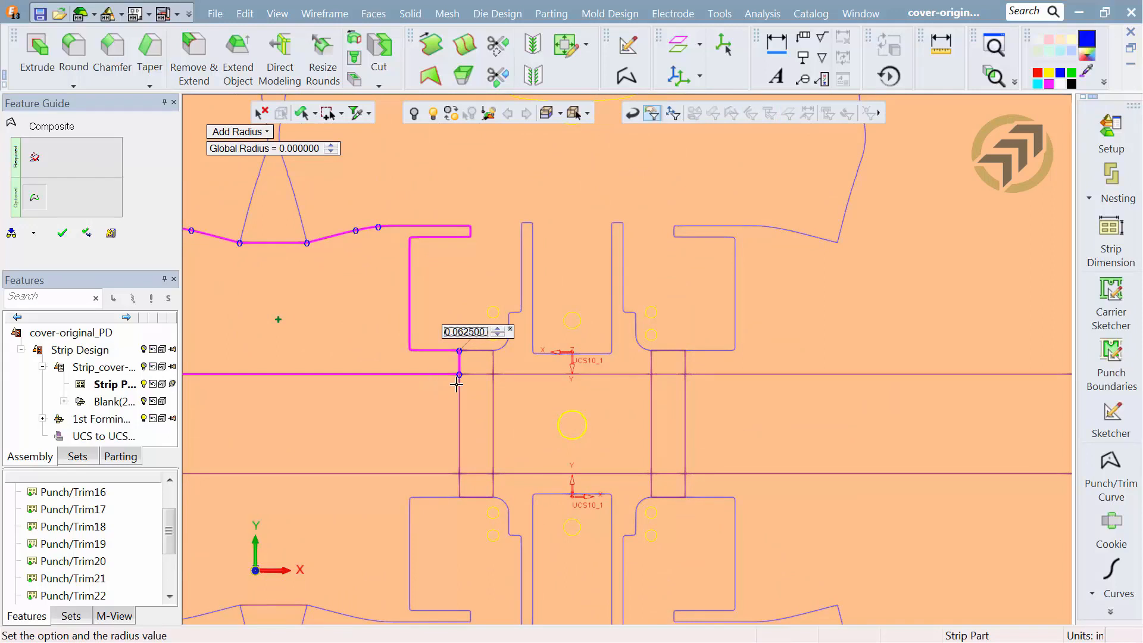
{"action": "left_click", "coordinate": [459, 374]}
{"action": "middle_click_drag", "start_coordinate": [298, 362], "coordinate": [599, 358], "text": "ctrl"}
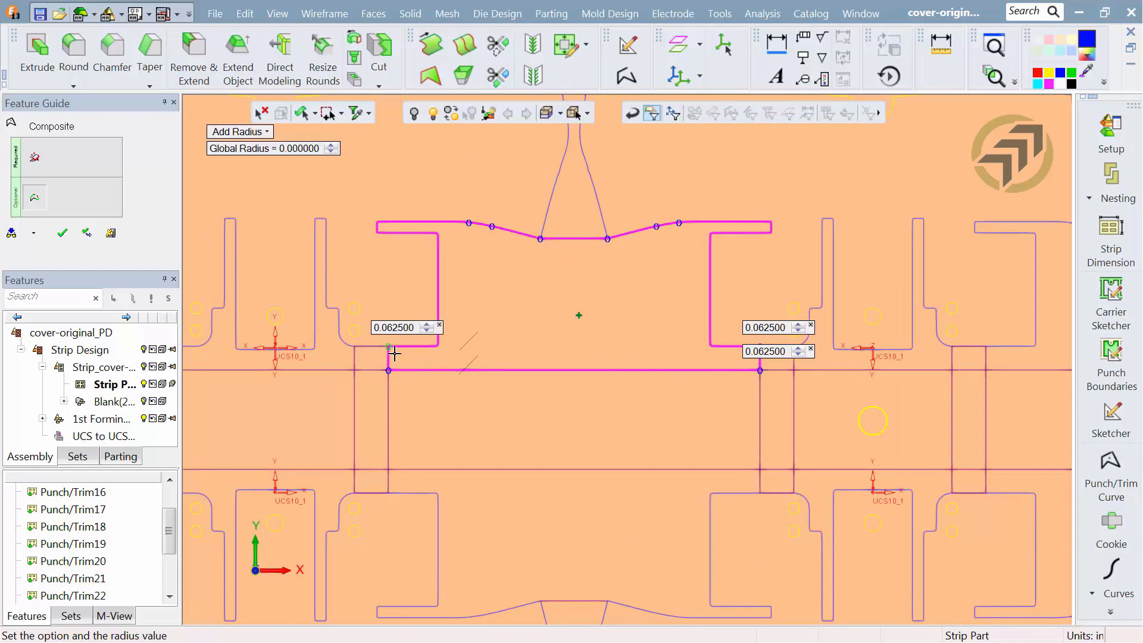
{"action": "scroll", "coordinate": [546, 502], "scroll_direction": "down", "scroll_amount": 2}
{"action": "right_click_drag", "start_coordinate": [545, 501], "coordinate": [534, 422], "text": "ctrl"}
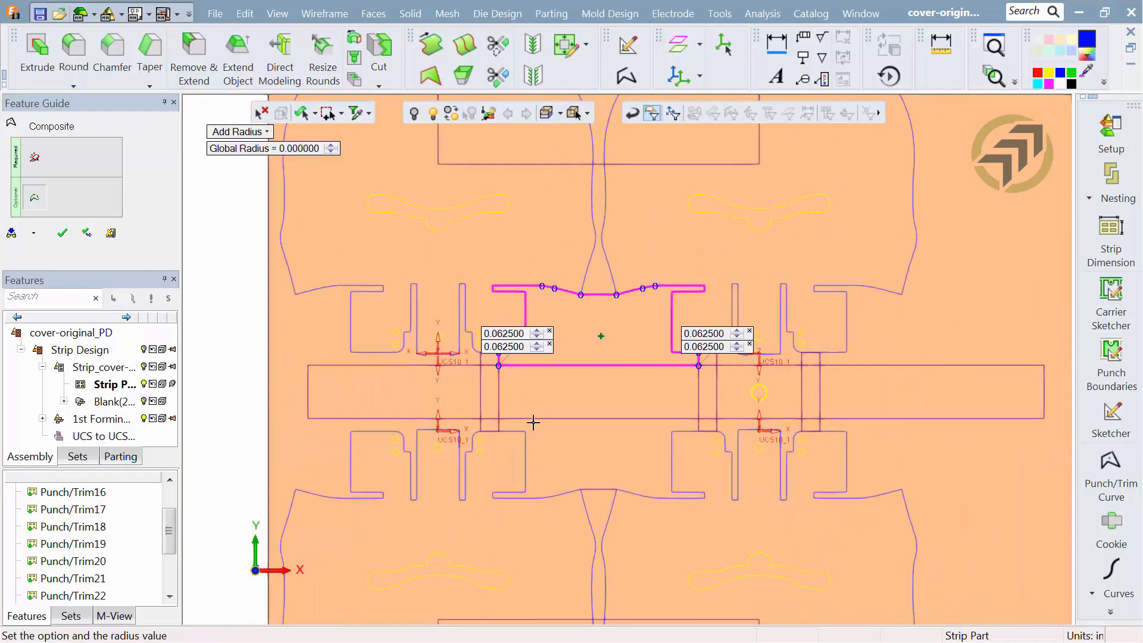
{"action": "left_click", "coordinate": [63, 234]}
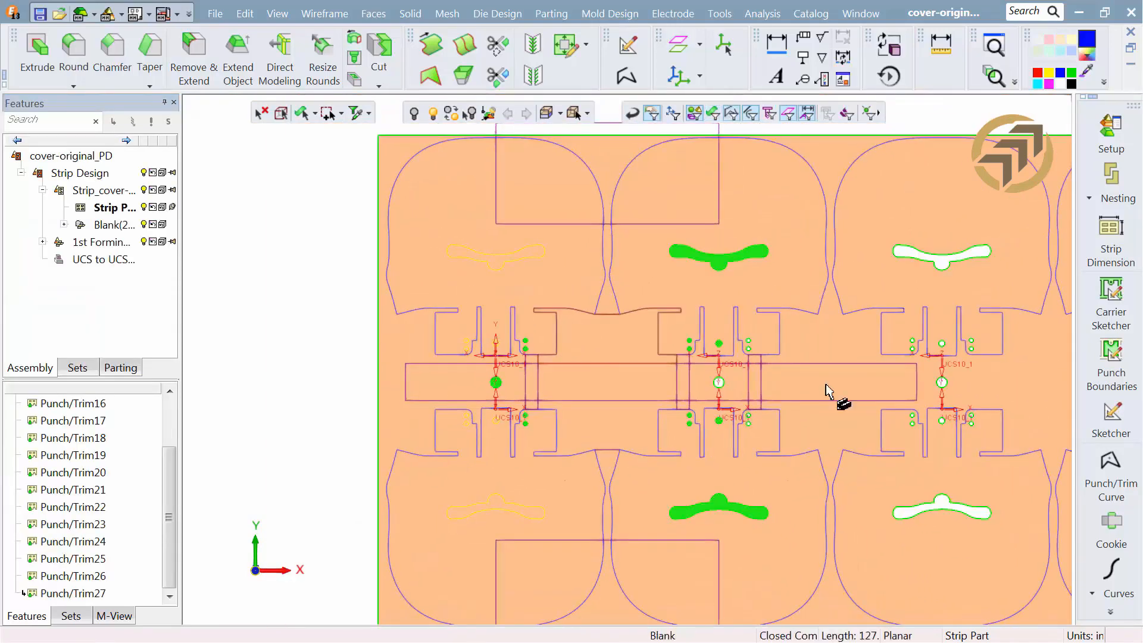
Step: Punch the upper contour above the carrier, with its starting position between the second and third stations
{"action": "left_click", "coordinate": [1112, 613]}
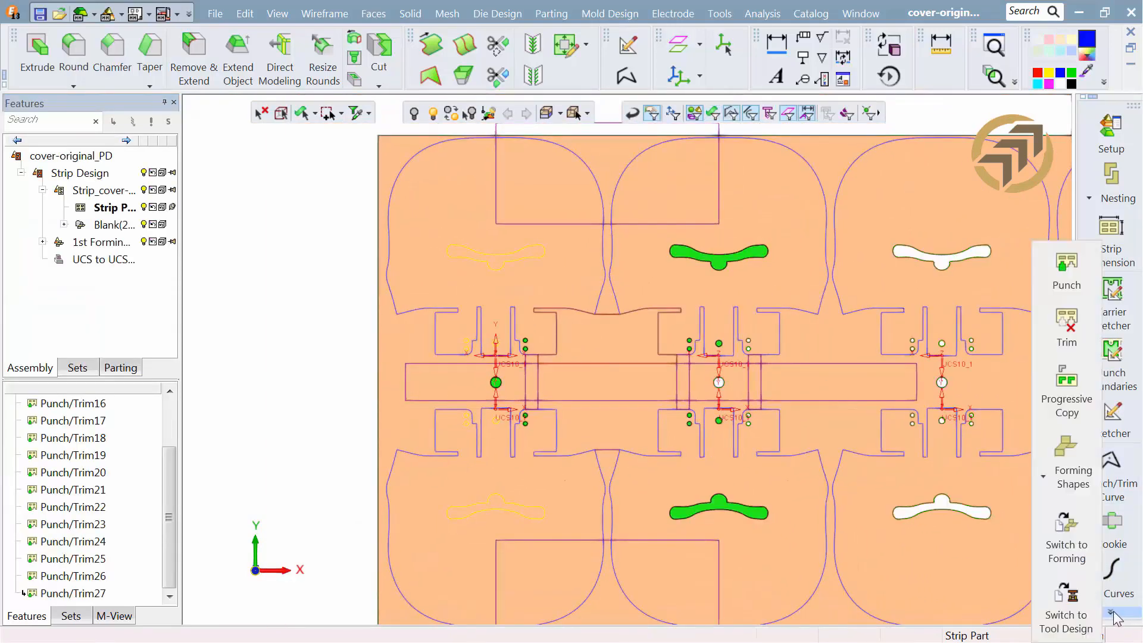
{"action": "left_click", "coordinate": [1068, 277]}
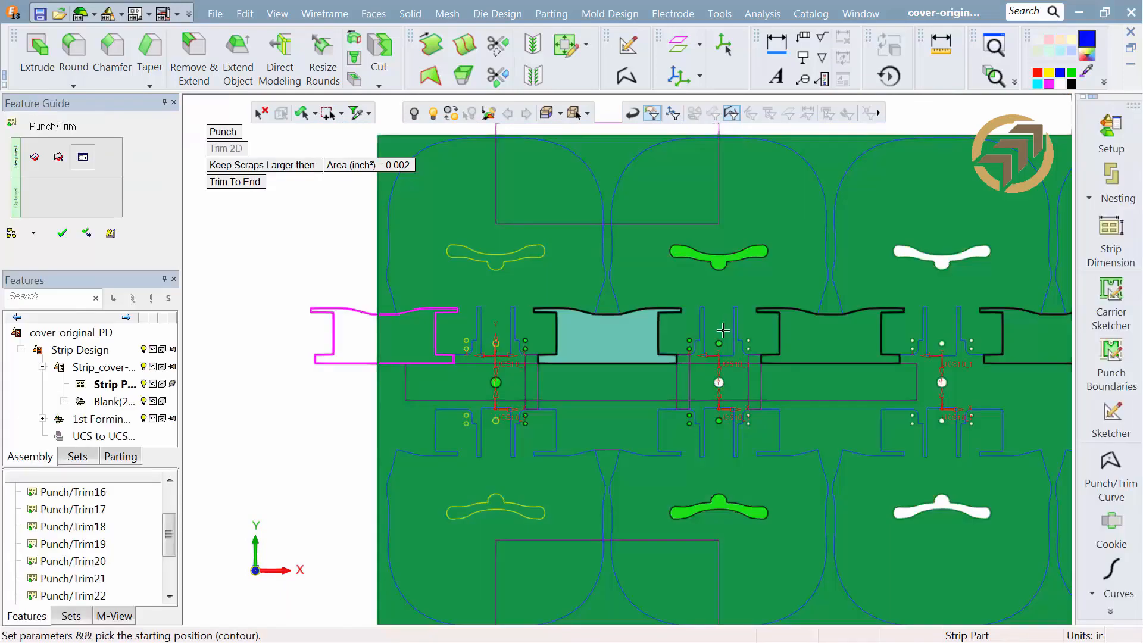
{"action": "left_click", "coordinate": [790, 364]}
{"action": "left_click", "coordinate": [62, 235]}
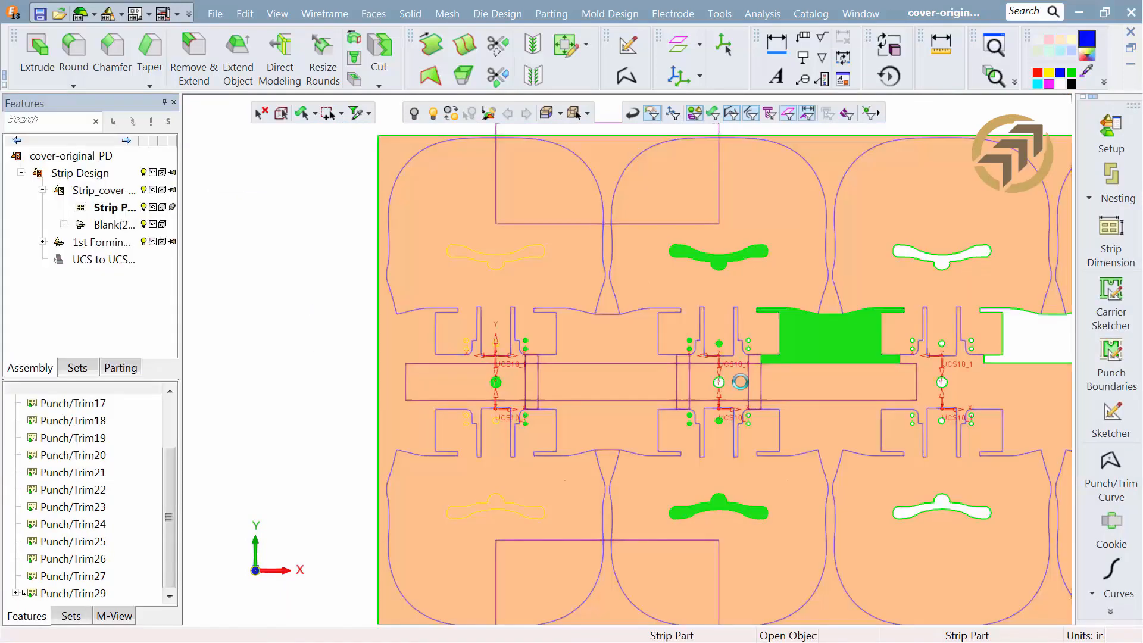
Step: Create a composite punch contour from the enclosed area below the carrier, between the first and second stations
{"action": "mouse_move", "coordinate": [768, 393]}
{"action": "middle_mouse_down"}
{"action": "mouse_move", "coordinate": [539, 368]}
{"action": "mouse_move", "coordinate": [776, 395]}
{"action": "mouse_move", "coordinate": [814, 417]}
{"action": "middle_mouse_up"}
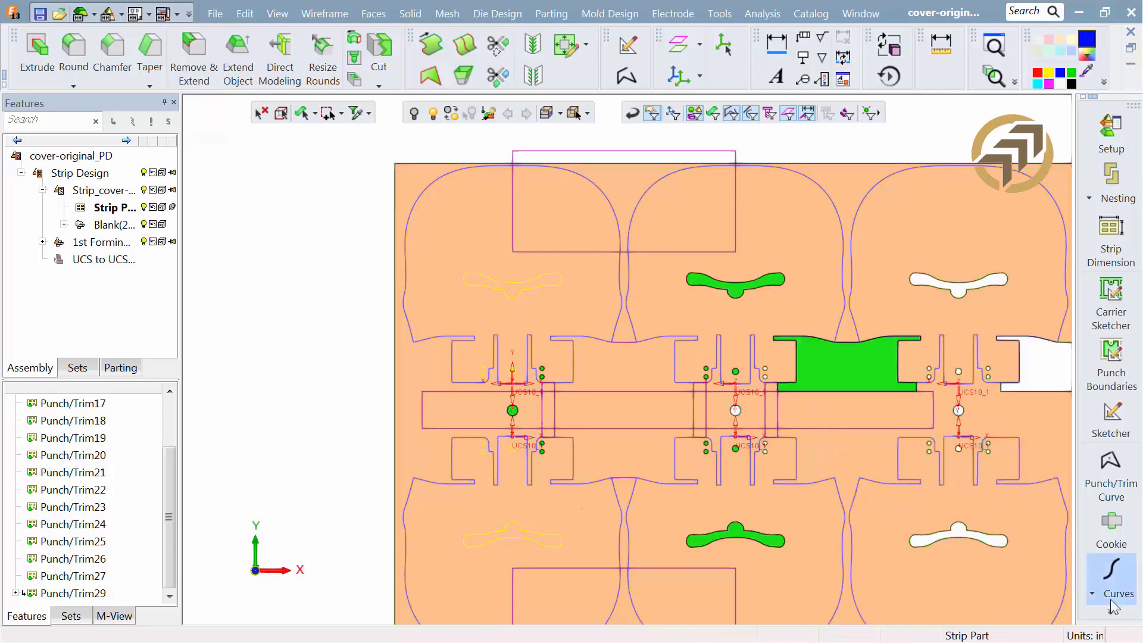
{"action": "left_click", "coordinate": [1110, 476]}
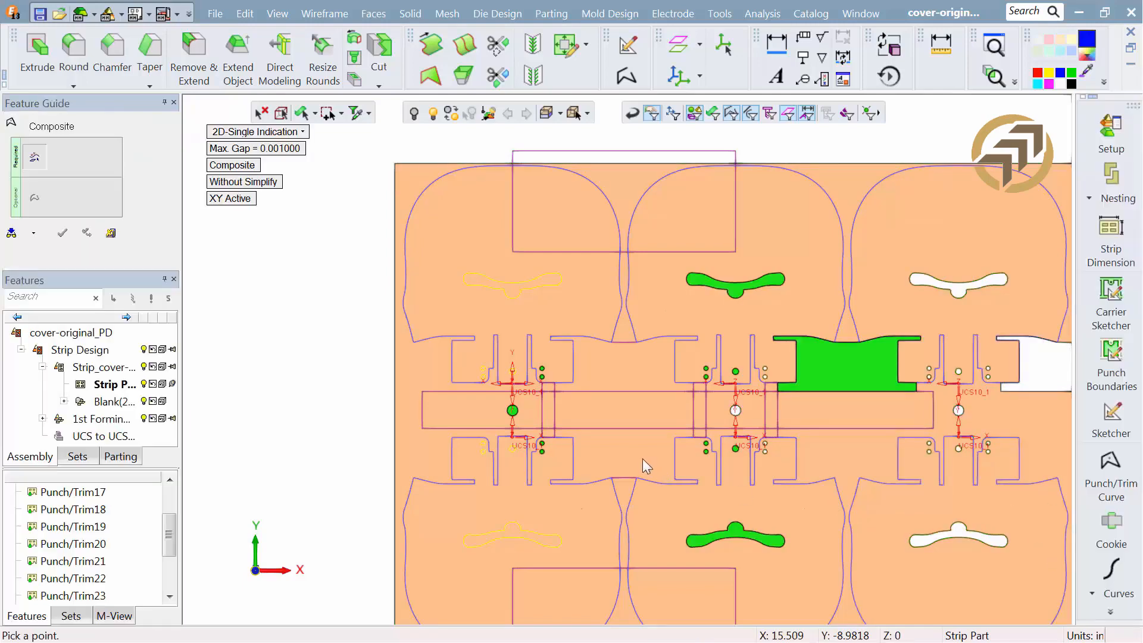
{"action": "left_click", "coordinate": [644, 464]}
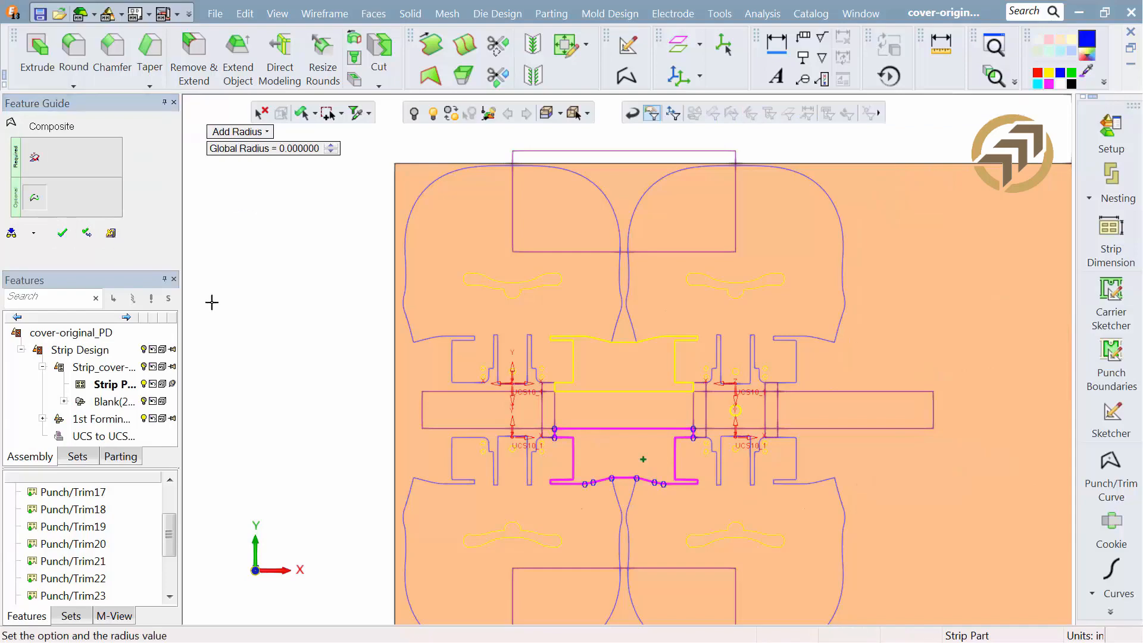
Step: Round the four corners beside the carrier on the lower punch contour with a 0.0625 inch radius and accept the contour
{"action": "scroll", "coordinate": [571, 451], "scroll_direction": "up", "scroll_amount": 5}
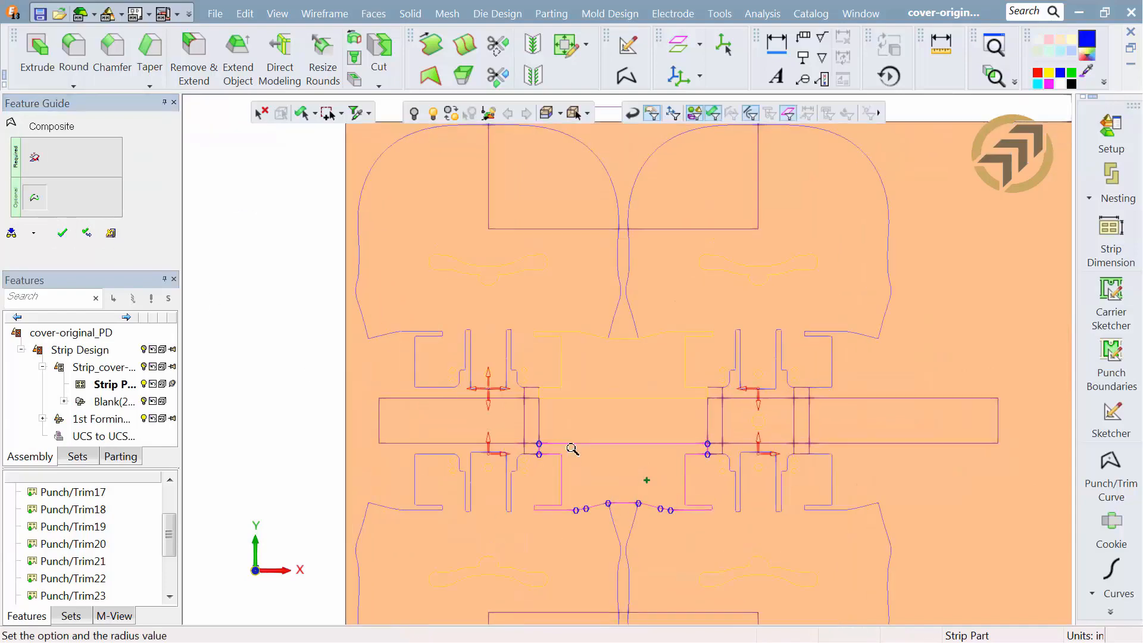
{"action": "left_click", "coordinate": [467, 511]}
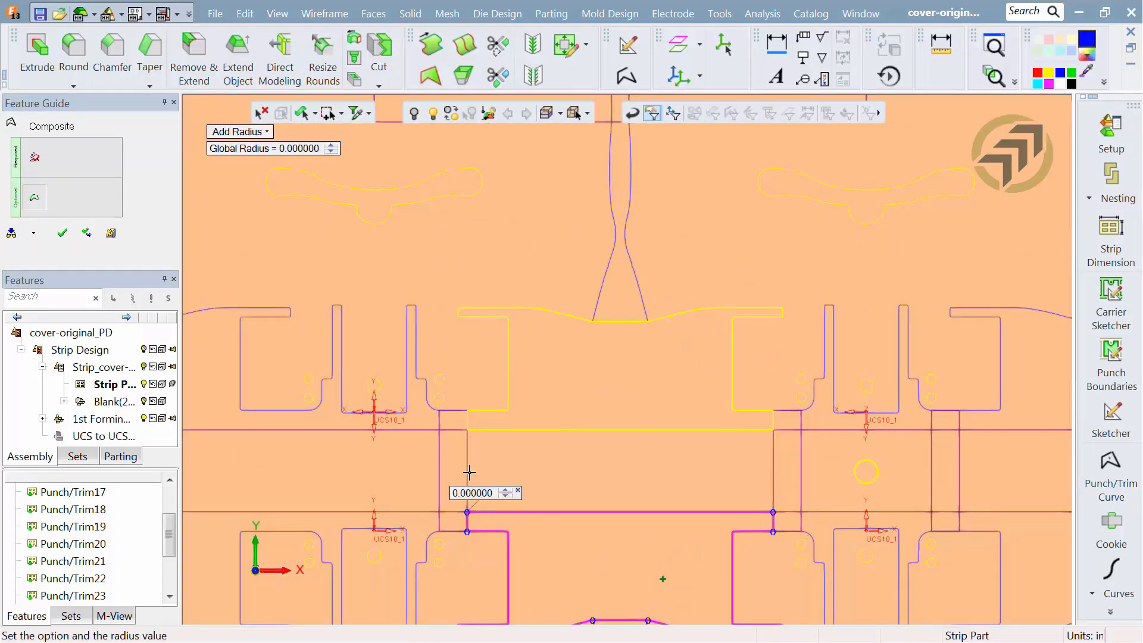
{"action": "double_click", "coordinate": [472, 493]}
{"action": "key", "text": "BackSpace"}
{"action": "type", "text": ".062"}
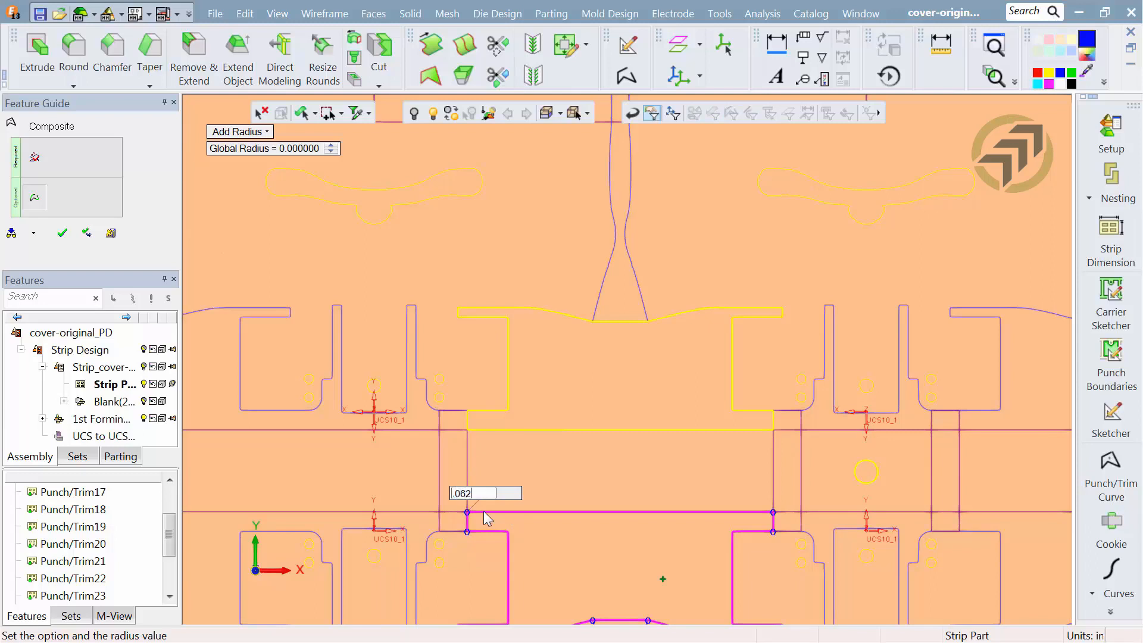
{"action": "type", "text": "5"}
{"action": "key", "text": "Return"}
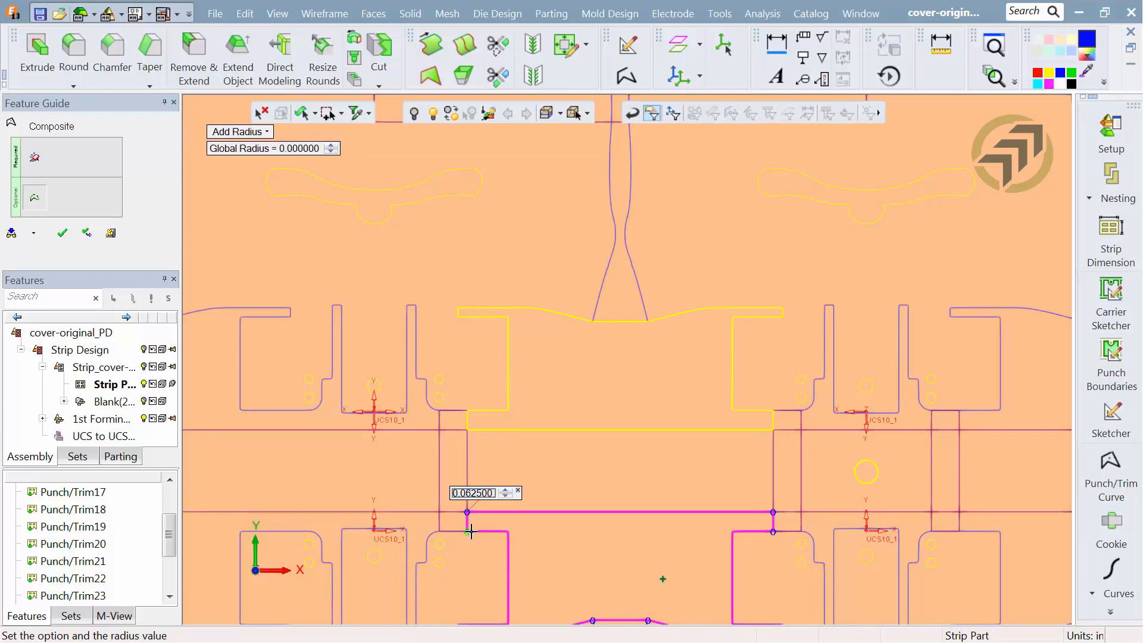
{"action": "left_click", "coordinate": [470, 532]}
{"action": "left_click", "coordinate": [769, 512]}
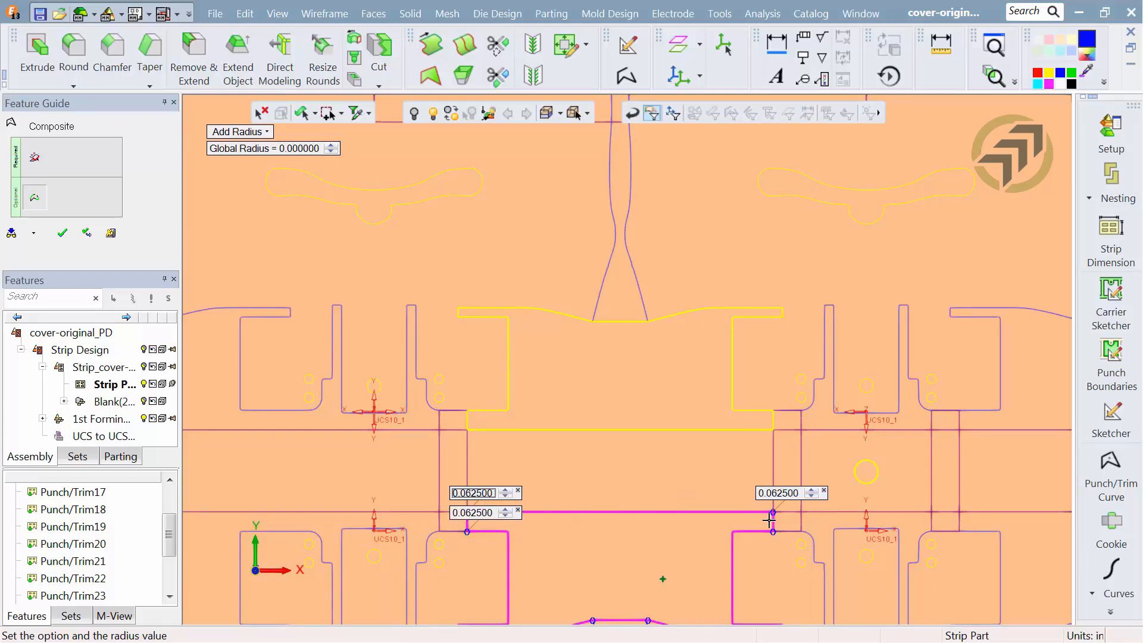
{"action": "left_click", "coordinate": [772, 531]}
{"action": "scroll", "coordinate": [643, 384], "scroll_direction": "down", "scroll_amount": 3}
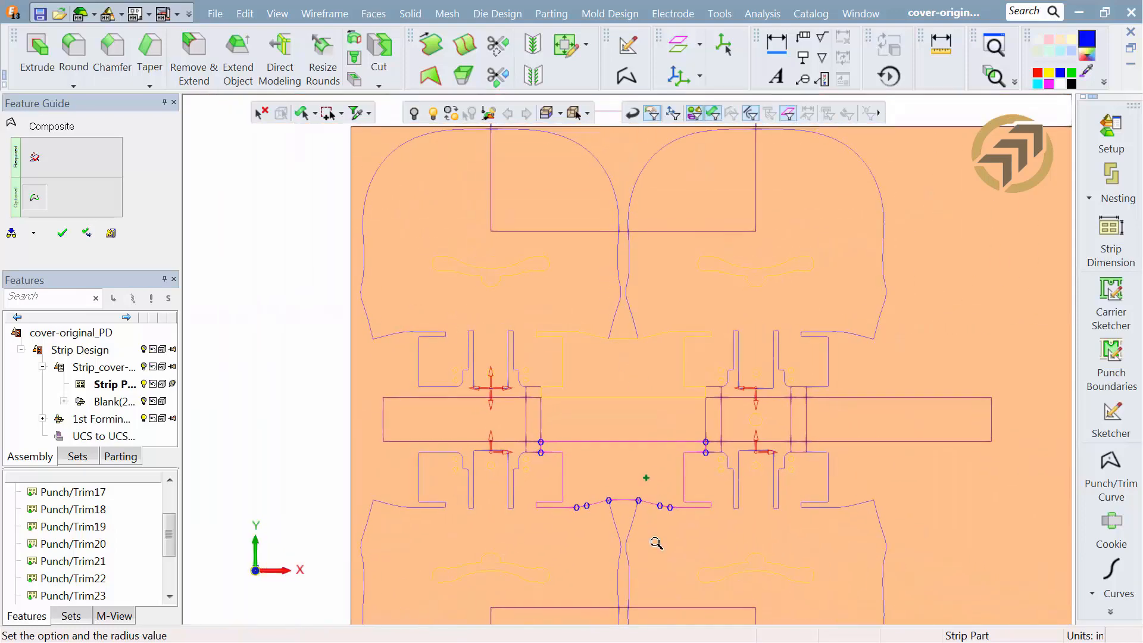
{"action": "left_click", "coordinate": [62, 233]}
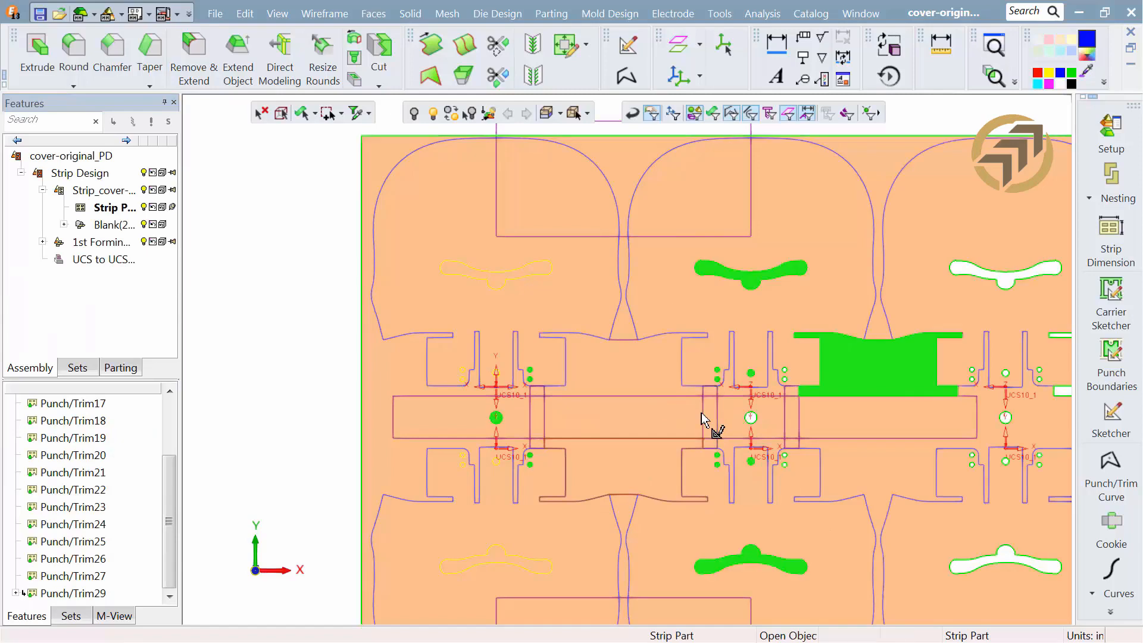
Step: Punch the lower contour below the carrier, with its starting position between the second and third stations
{"action": "left_click", "coordinate": [1109, 612]}
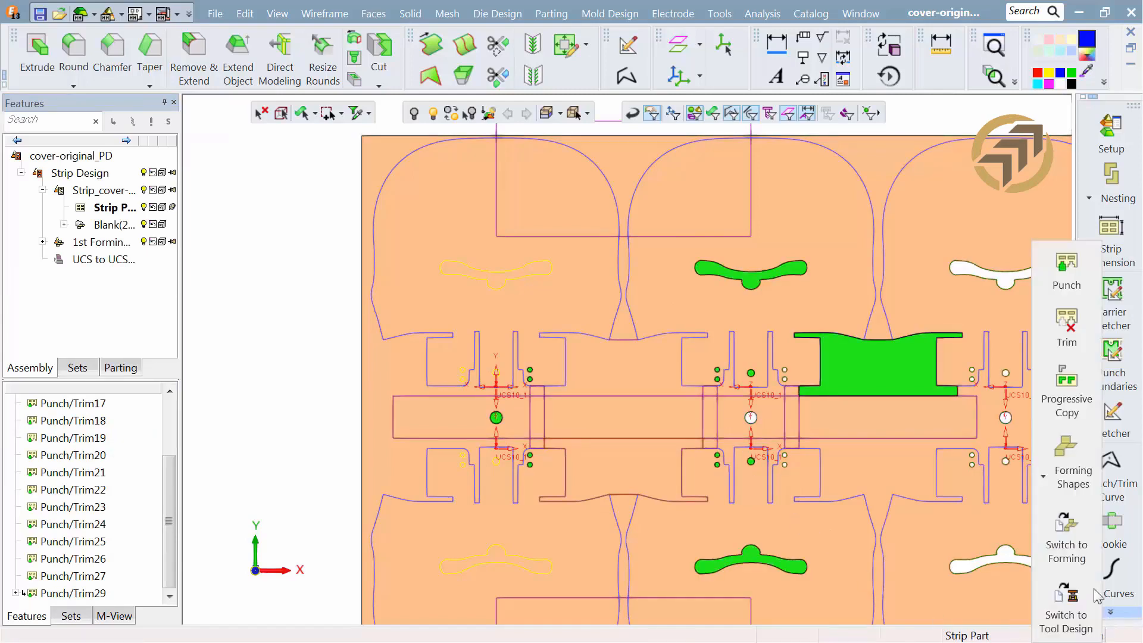
{"action": "left_click", "coordinate": [1064, 280]}
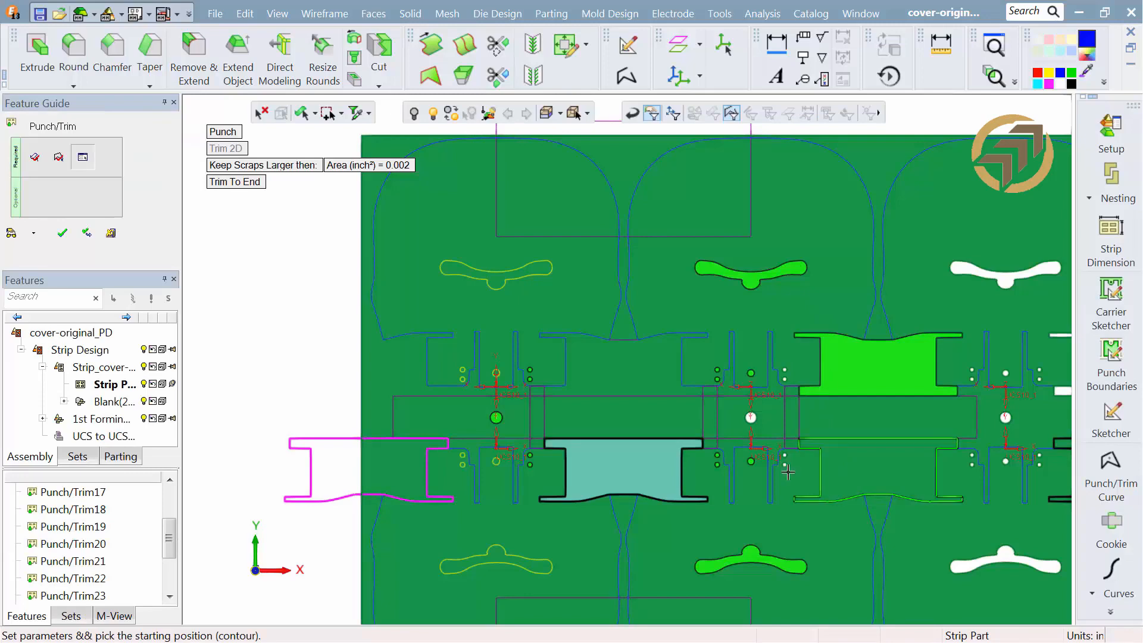
{"action": "left_click", "coordinate": [822, 476]}
{"action": "scroll", "coordinate": [686, 489], "scroll_direction": "down", "scroll_amount": 2}
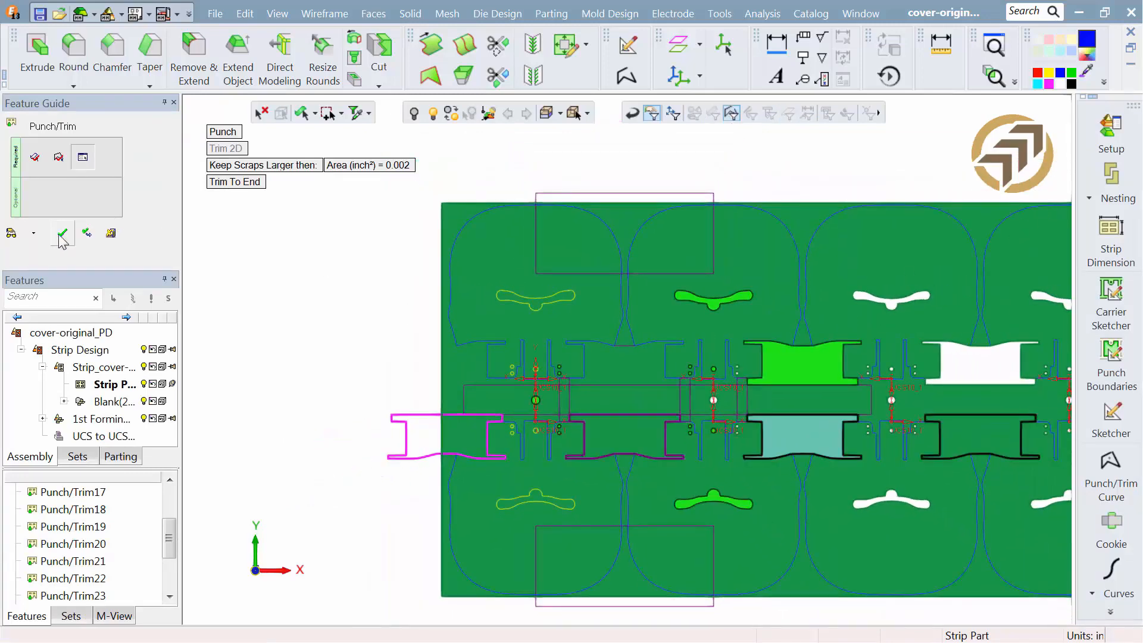
{"action": "left_click", "coordinate": [62, 235]}
Step: Create a composite punch contour from the enclosed areas at the strip's upper edge, between the first and second blanks and the rectangle's top
{"action": "middle_click_drag", "start_coordinate": [791, 361], "coordinate": [610, 349]}
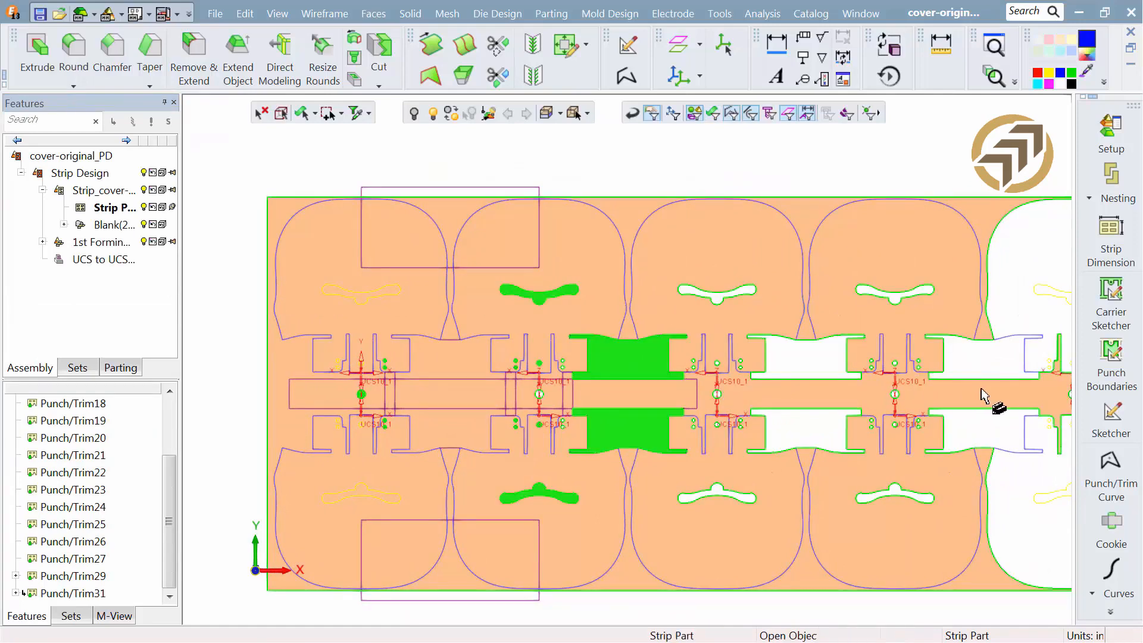
{"action": "left_click", "coordinate": [1115, 476]}
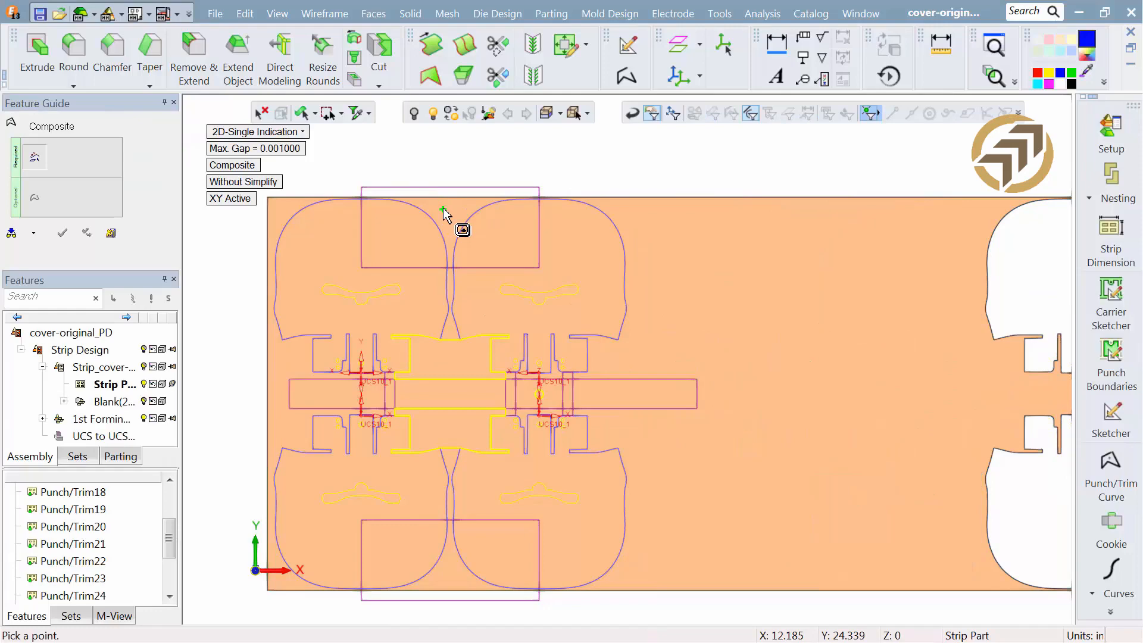
{"action": "left_click", "coordinate": [443, 209]}
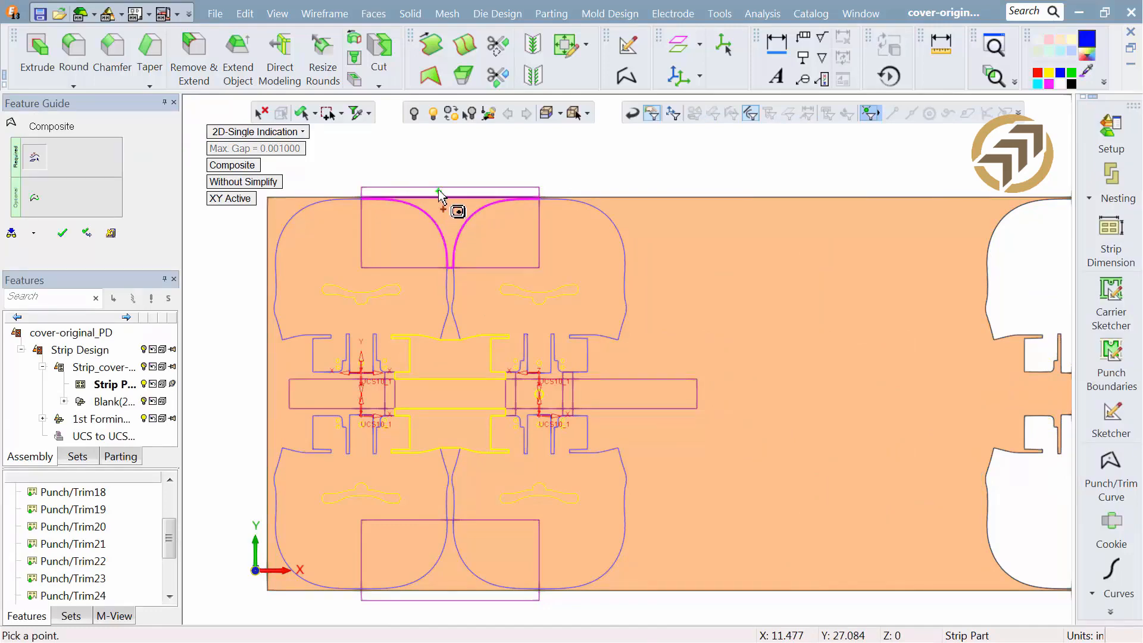
{"action": "mouse_move", "coordinate": [403, 224]}
{"action": "middle_mouse_down", "text": "ctrl"}
{"action": "mouse_move", "coordinate": [528, 326]}
{"action": "mouse_move", "coordinate": [530, 367]}
{"action": "middle_mouse_up", "text": "ctrl"}
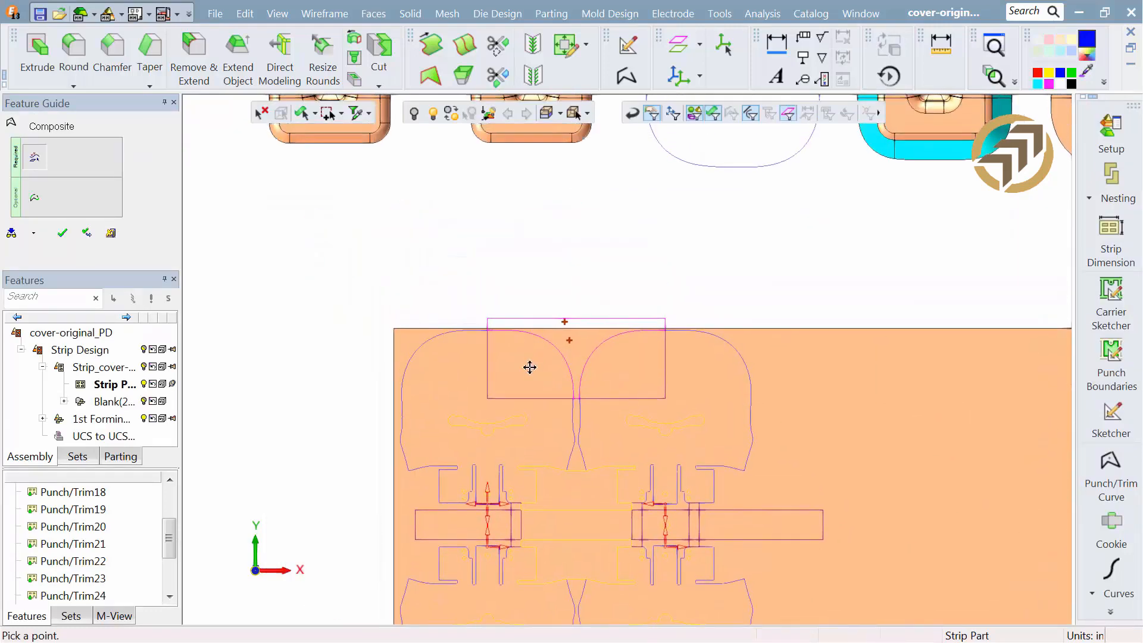
{"action": "right_click_drag", "start_coordinate": [498, 413], "coordinate": [497, 215], "text": "ctrl"}
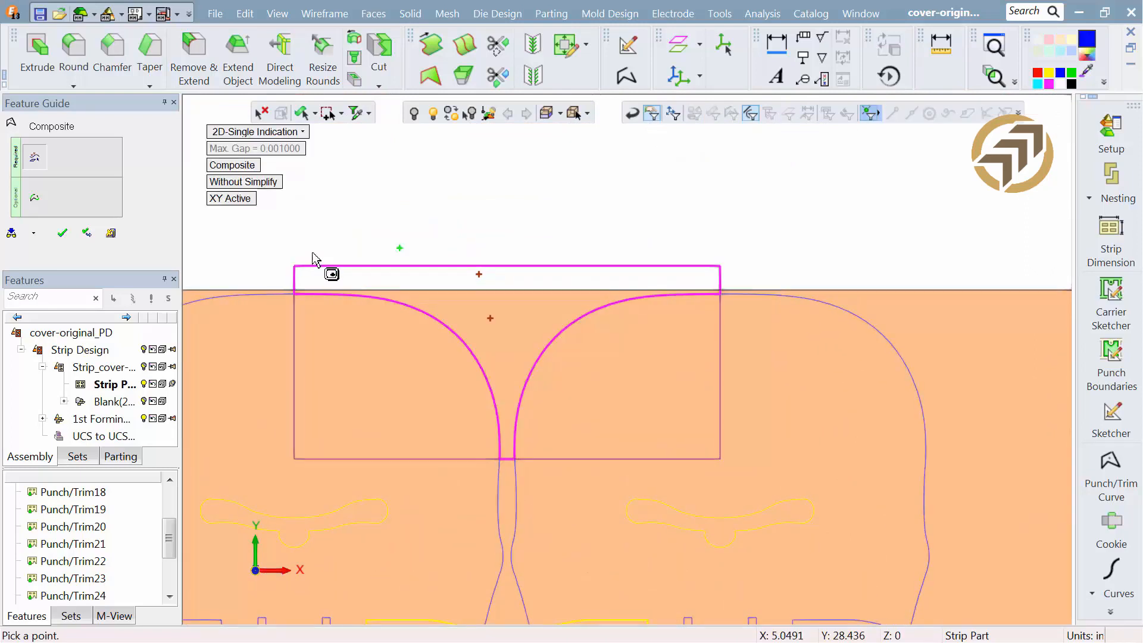
Step: Add 0.25 in radii to the two outer corners of the composite punch profile above the strip's upper edge and create it
{"action": "left_click", "coordinate": [35, 198]}
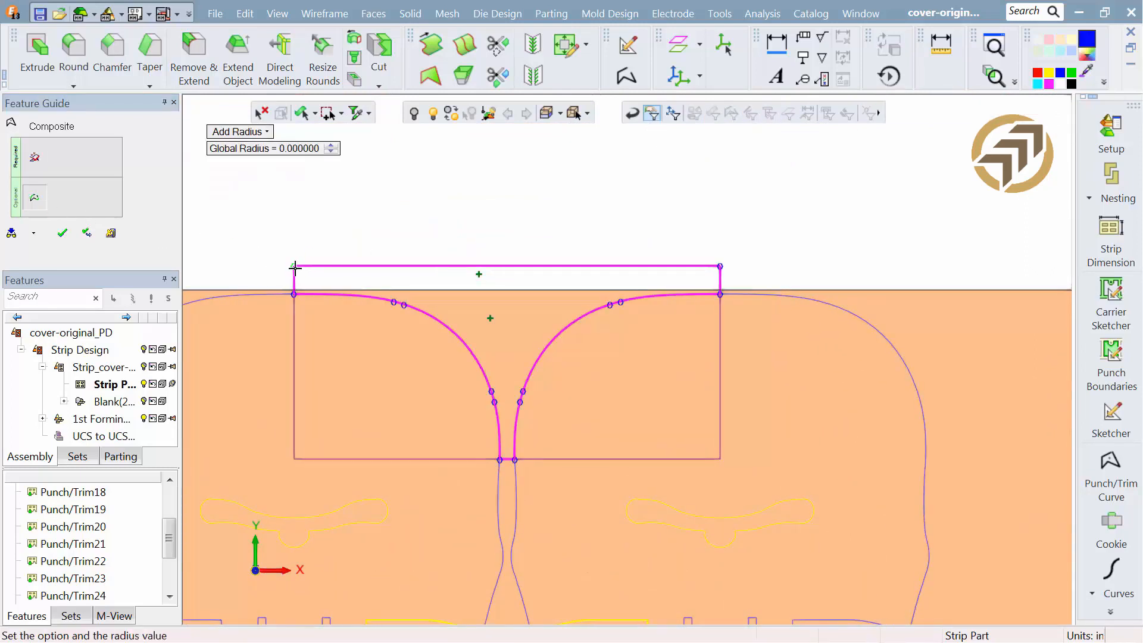
{"action": "left_click", "coordinate": [294, 267]}
{"action": "key", "text": "Return"}
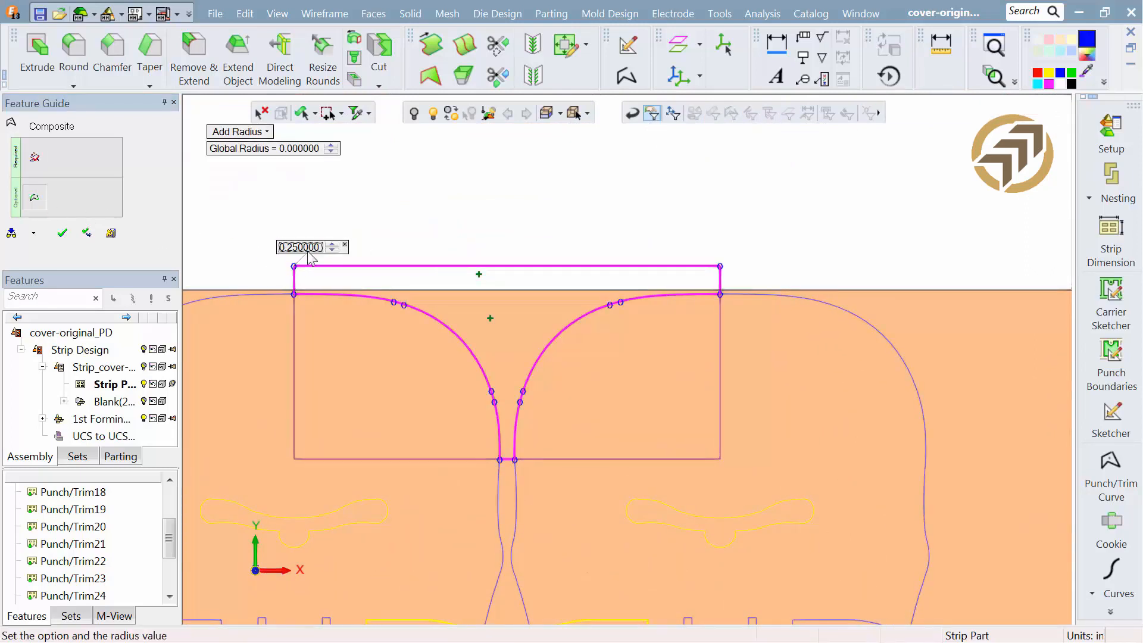
{"action": "left_click", "coordinate": [724, 266]}
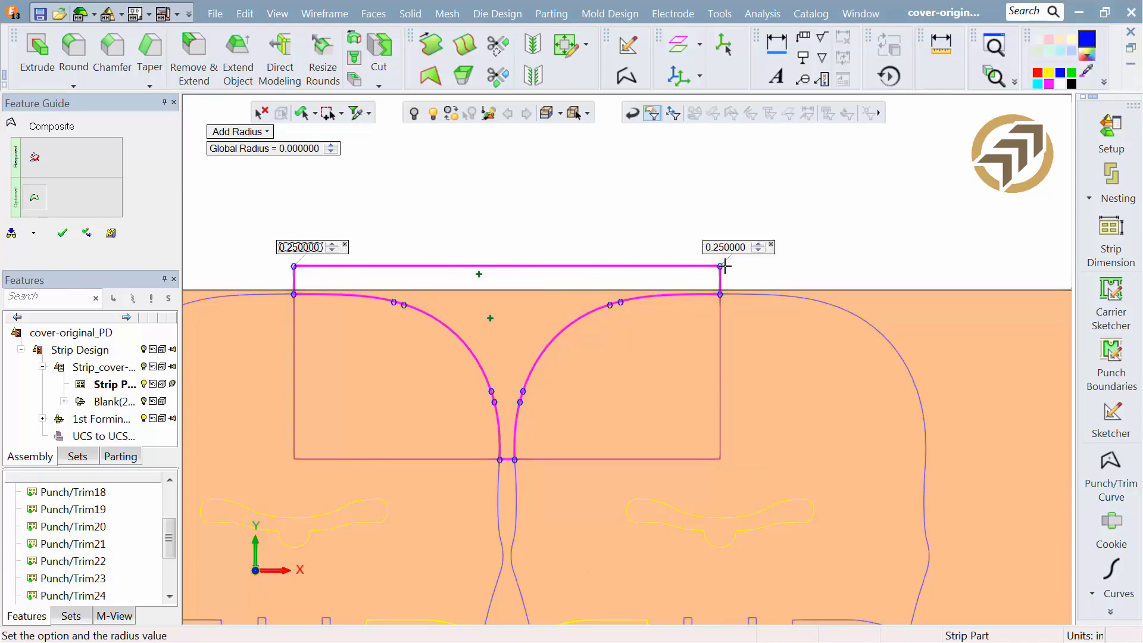
{"action": "left_click", "coordinate": [63, 234]}
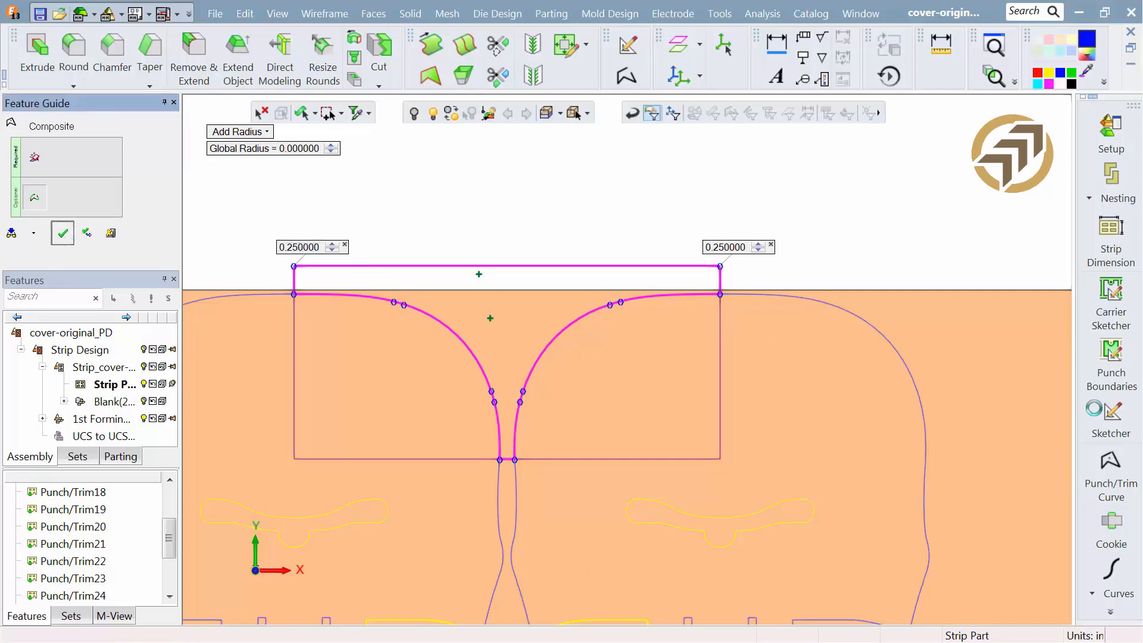
Step: Apply a Cookie to the upper edge punch profile by its outer edges, using the Extend option with an offset value of 0.25 in
{"action": "left_click", "coordinate": [1111, 525]}
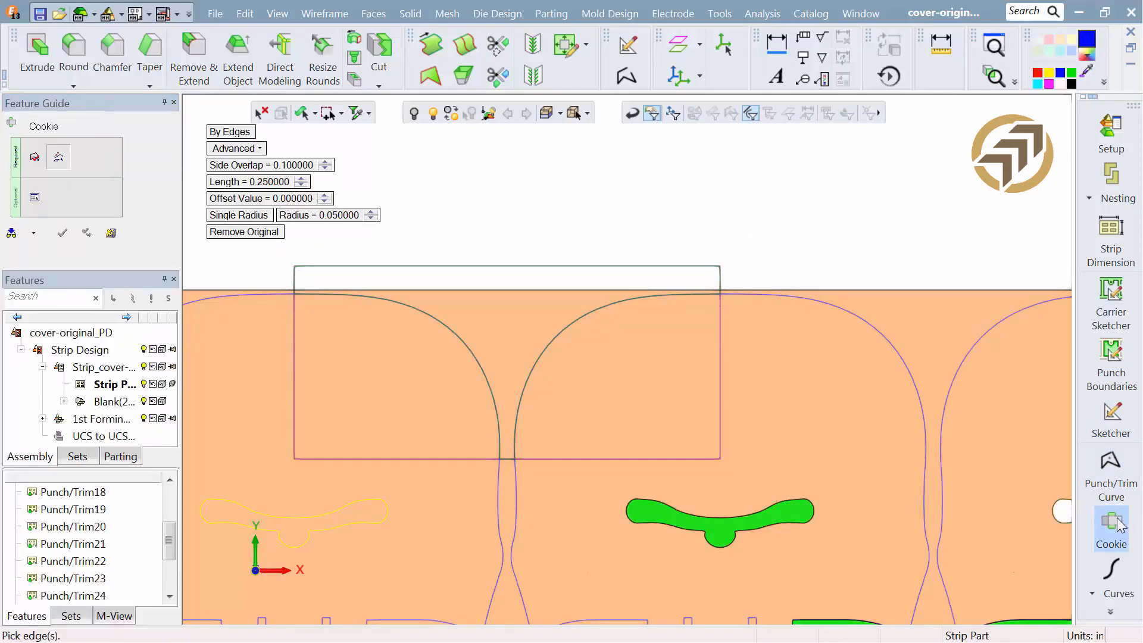
{"action": "left_click", "coordinate": [722, 283]}
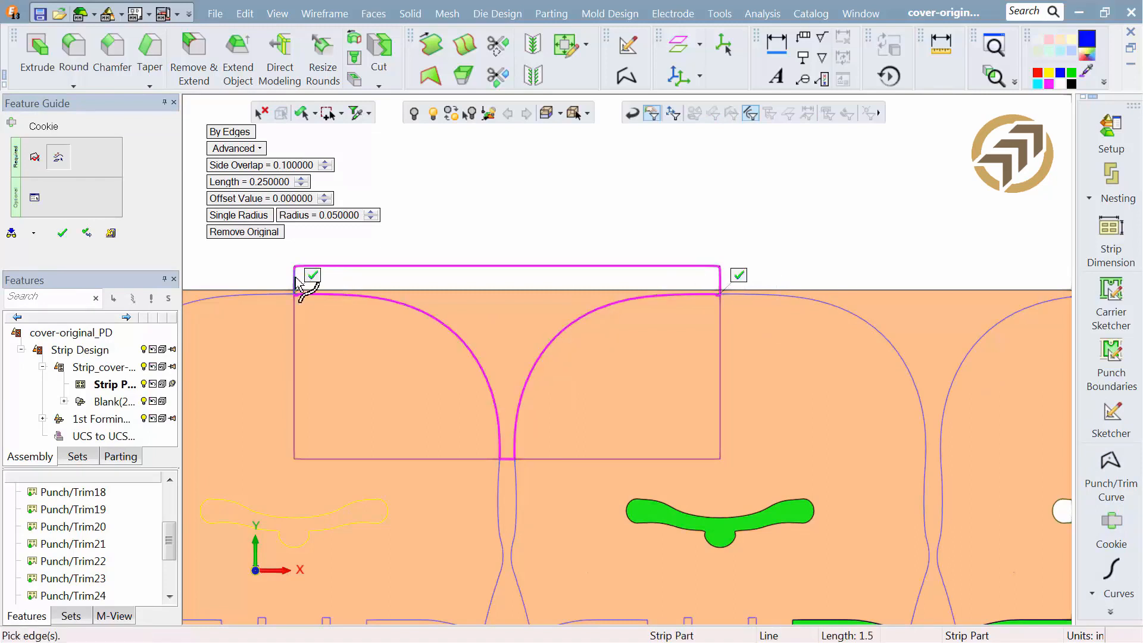
{"action": "left_click", "coordinate": [233, 148]}
{"action": "left_click", "coordinate": [228, 174]}
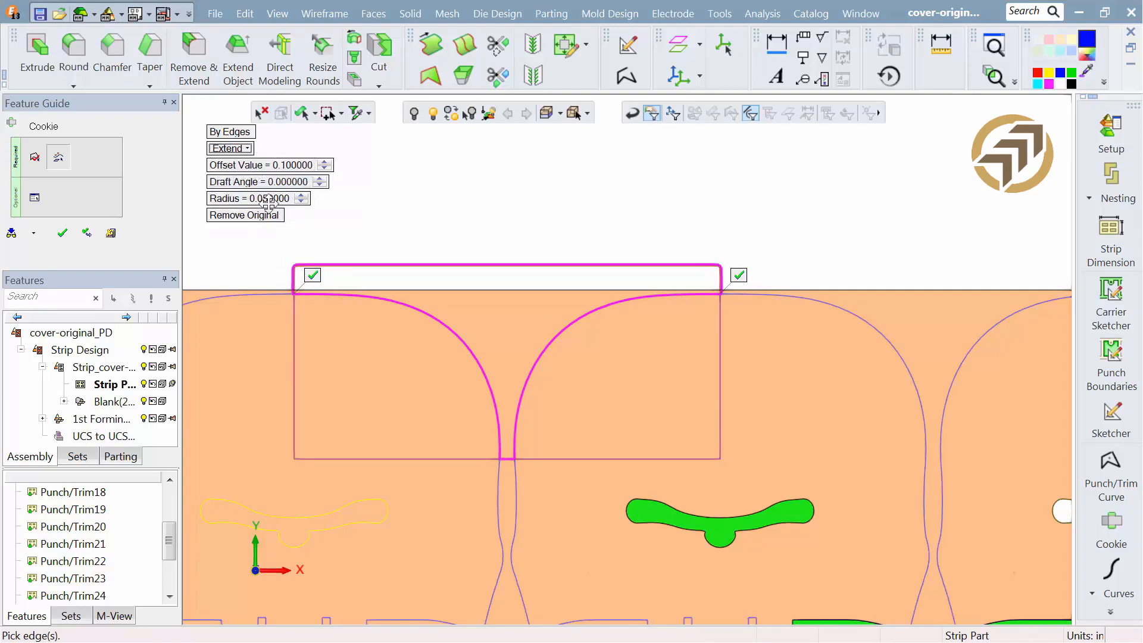
{"action": "left_click", "coordinate": [284, 172]}
{"action": "type", "text": ".25"}
{"action": "key", "text": "Return"}
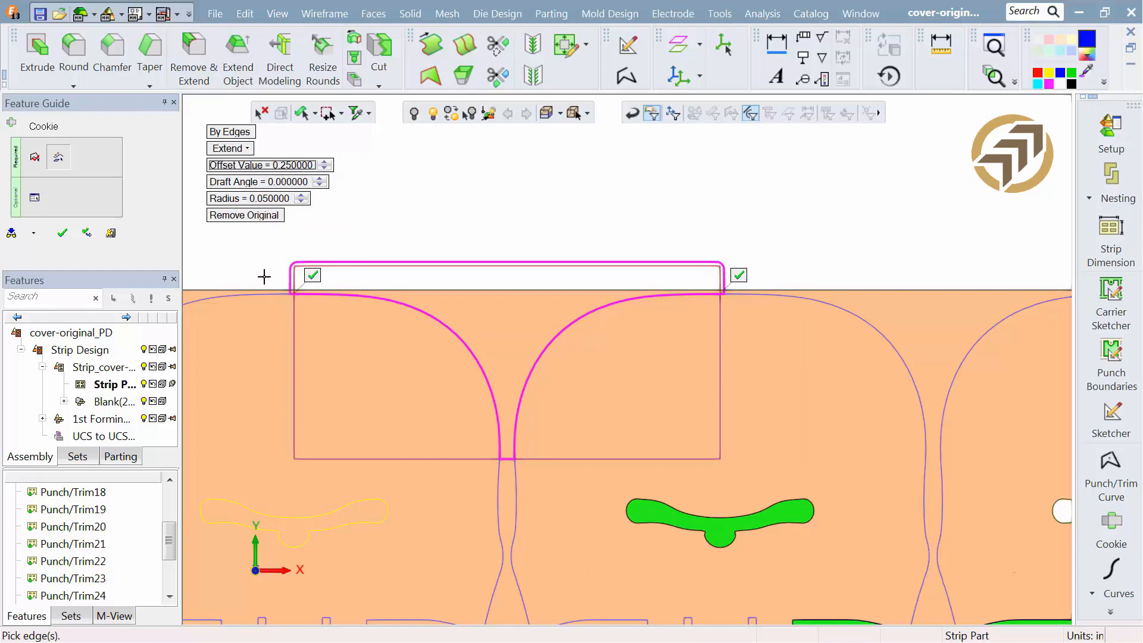
{"action": "left_click", "coordinate": [87, 233]}
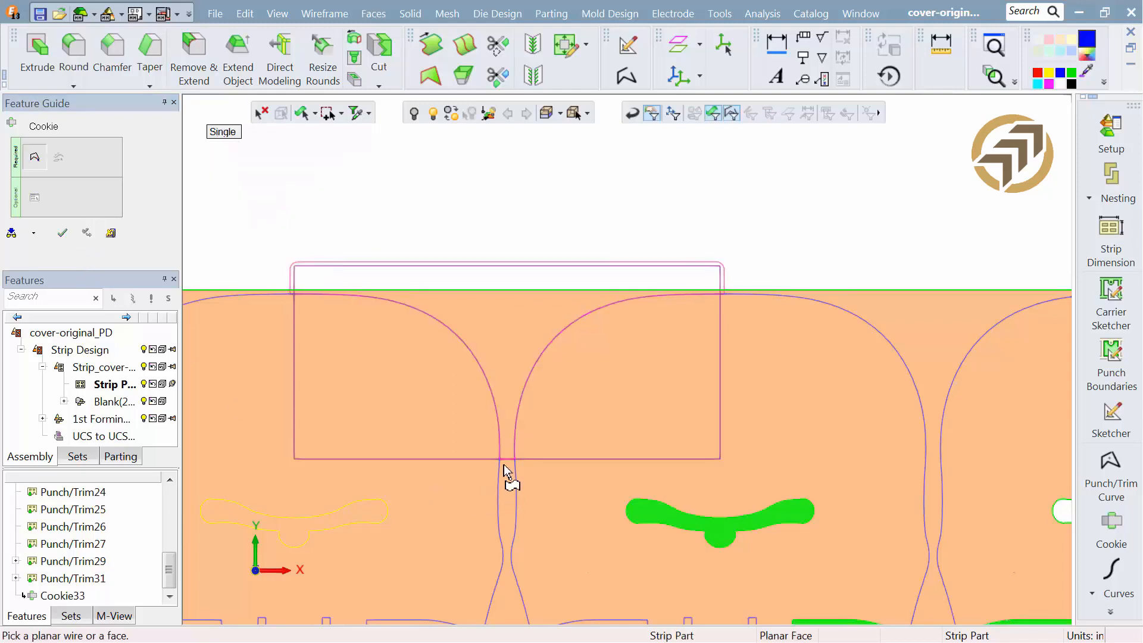
{"action": "left_click", "coordinate": [111, 233]}
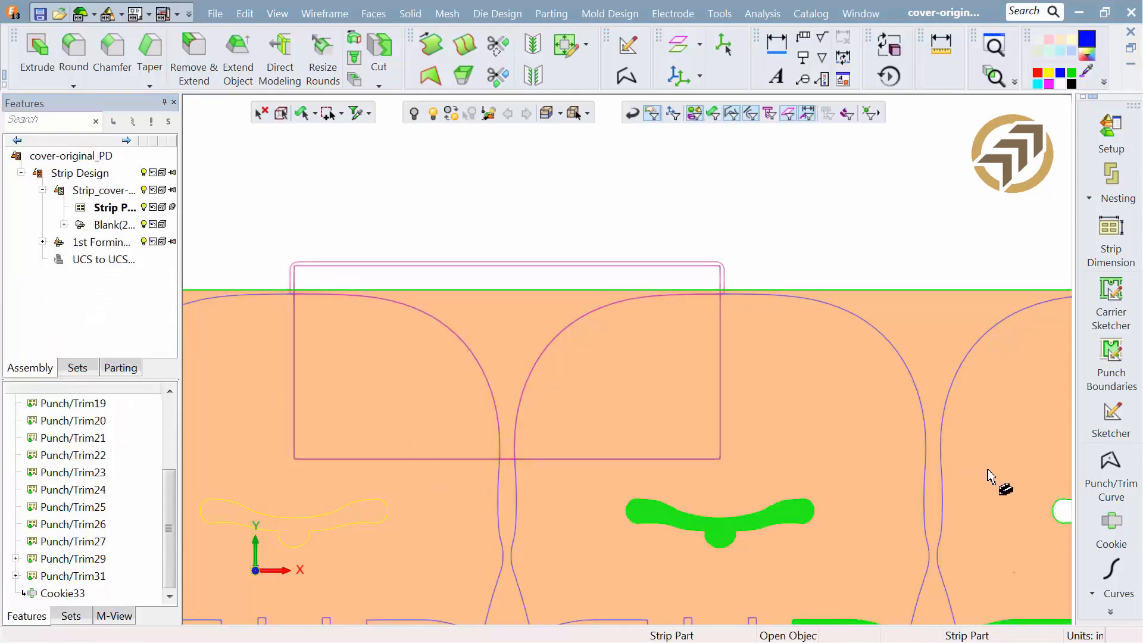
Step: Punch the strip with the extended upper edge profile, starting at the position between the third and fourth parts
{"action": "left_click", "coordinate": [1110, 613]}
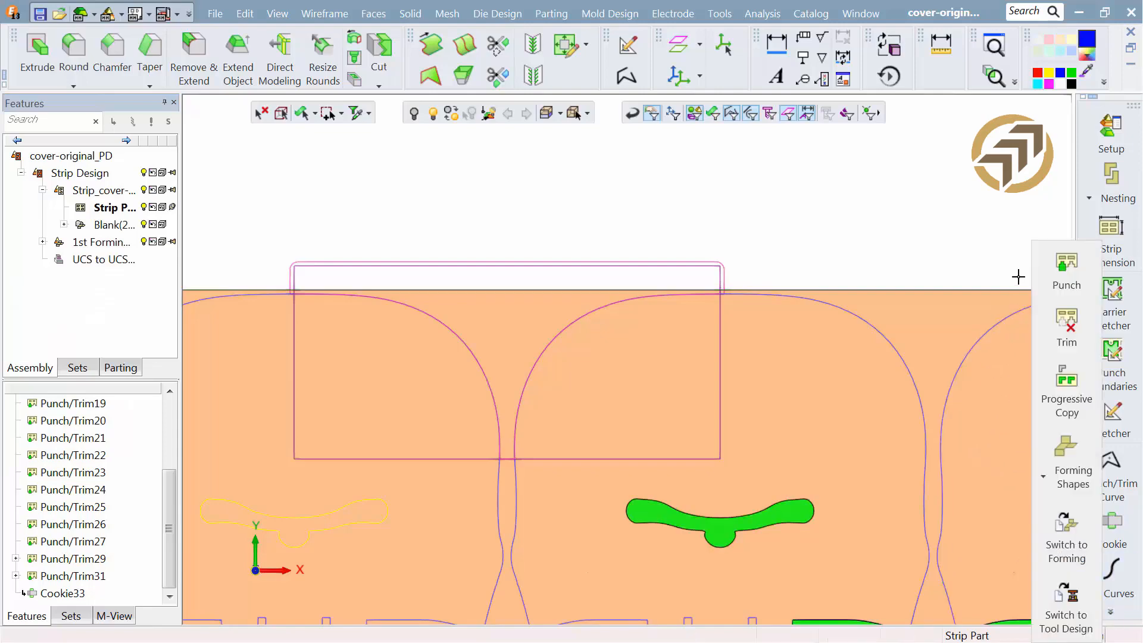
{"action": "left_click", "coordinate": [1051, 275]}
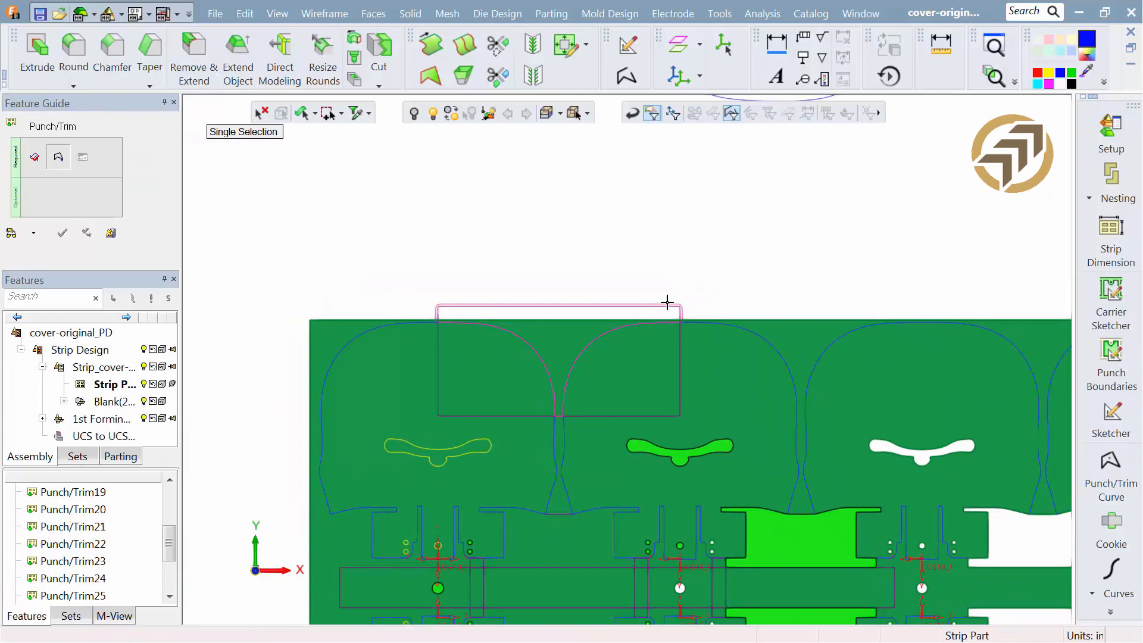
{"action": "left_click", "coordinate": [676, 310]}
{"action": "scroll", "coordinate": [740, 248], "scroll_direction": "down", "scroll_amount": 2}
{"action": "middle_click_drag", "start_coordinate": [707, 385], "coordinate": [674, 382]}
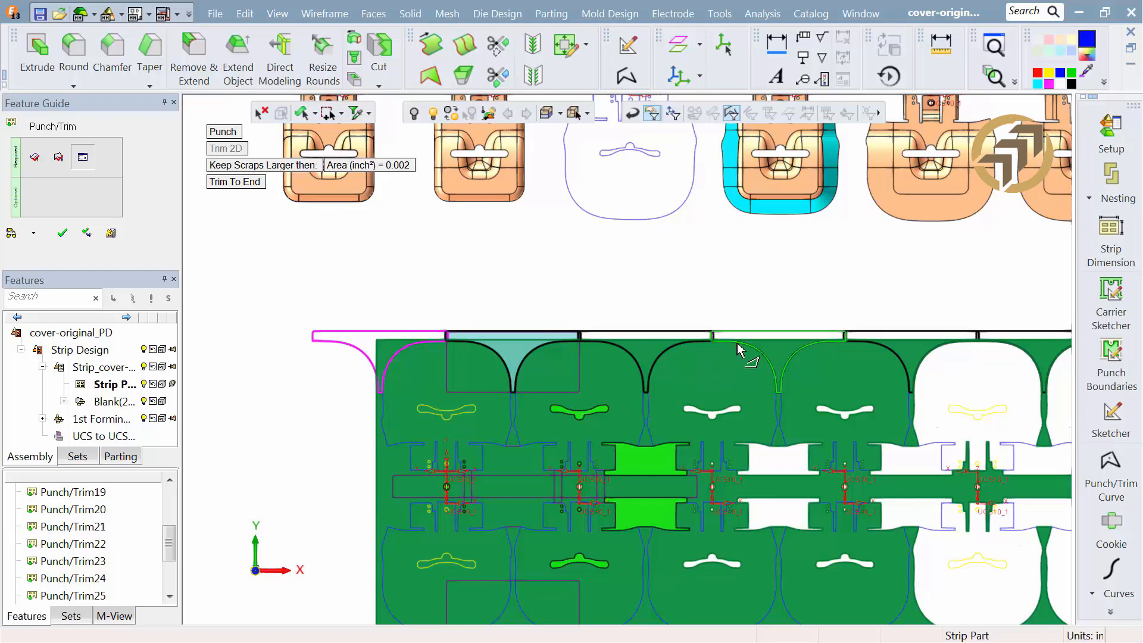
{"action": "left_click", "coordinate": [719, 373]}
{"action": "left_click", "coordinate": [61, 236]}
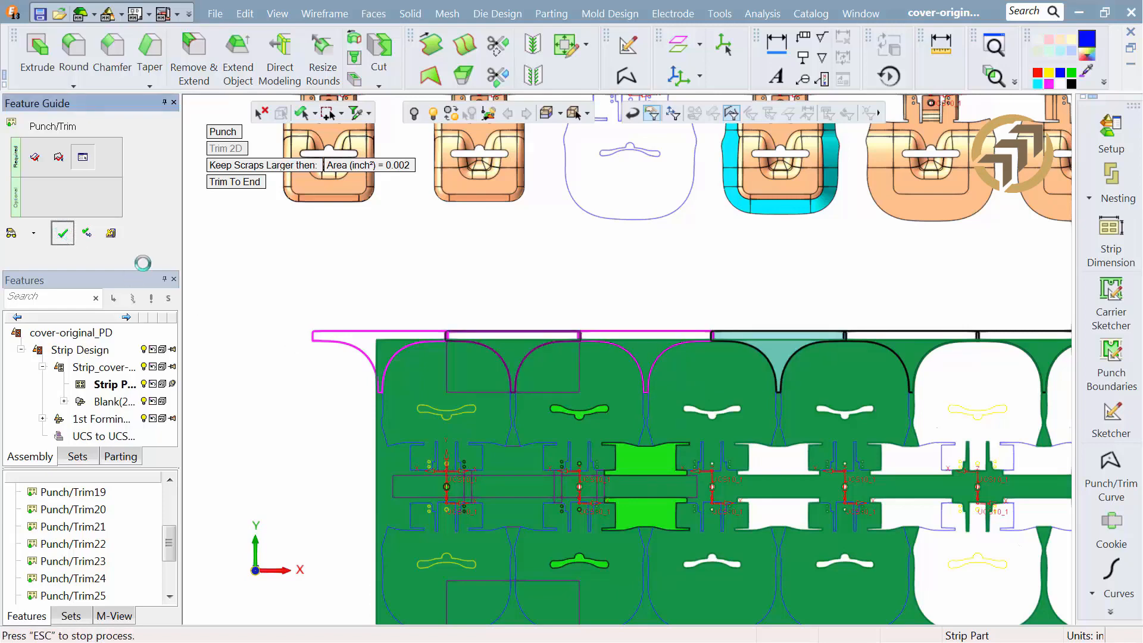
Step: Build a closed composite from the regions between the first two parts at the strip's lower edge, including the strip overhang
{"action": "middle_click_drag", "start_coordinate": [911, 450], "coordinate": [875, 423]}
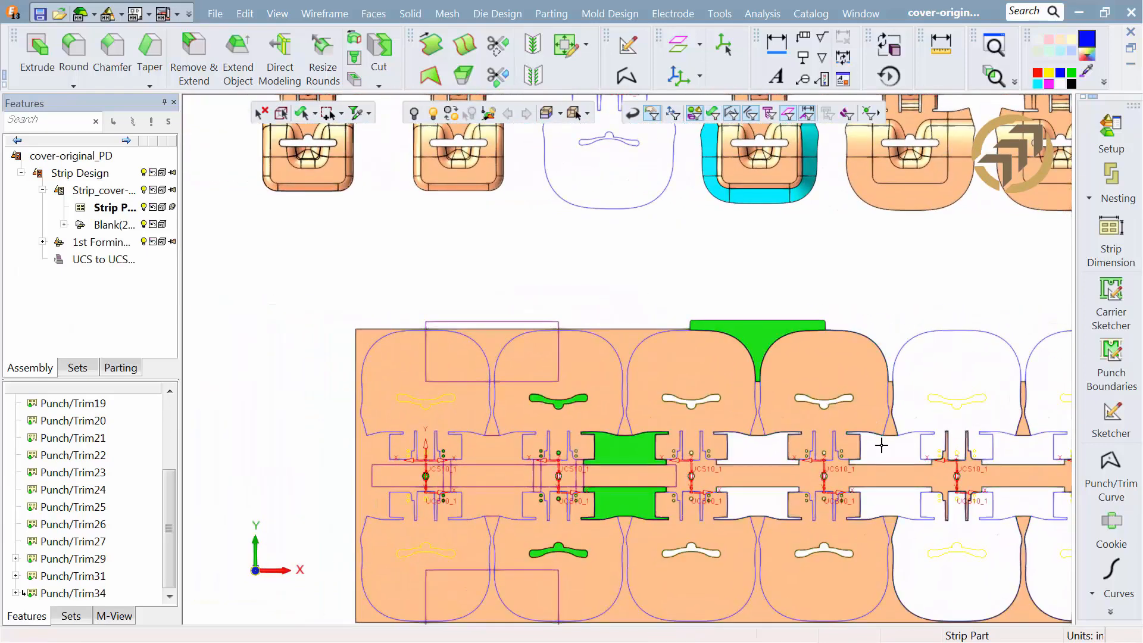
{"action": "left_click", "coordinate": [1111, 476]}
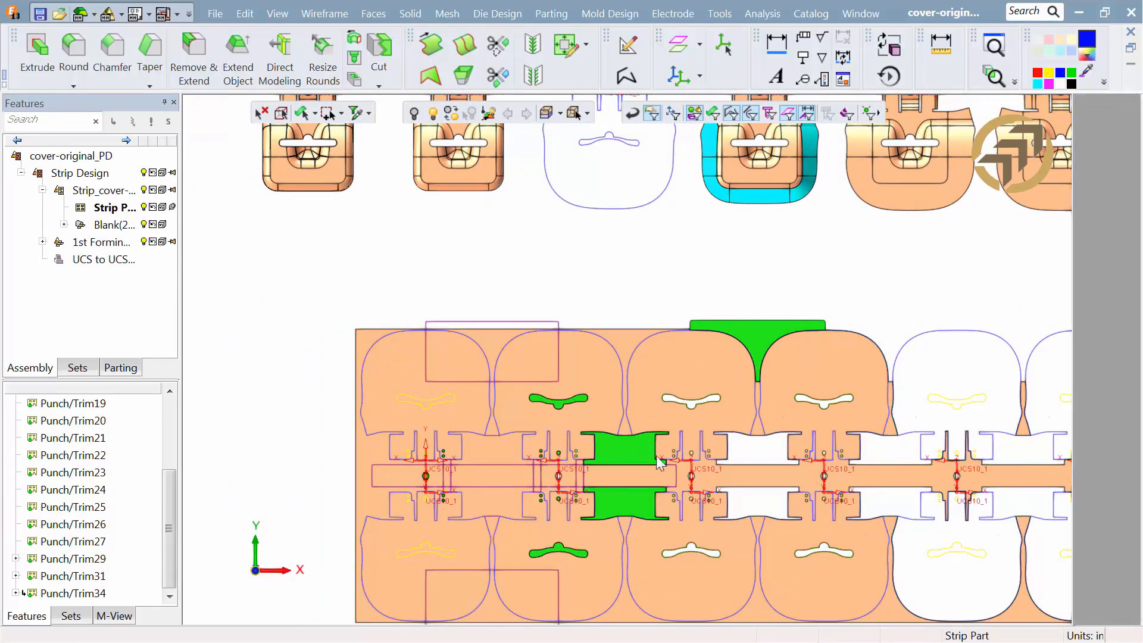
{"action": "scroll", "coordinate": [497, 487], "scroll_direction": "up", "scroll_amount": 4}
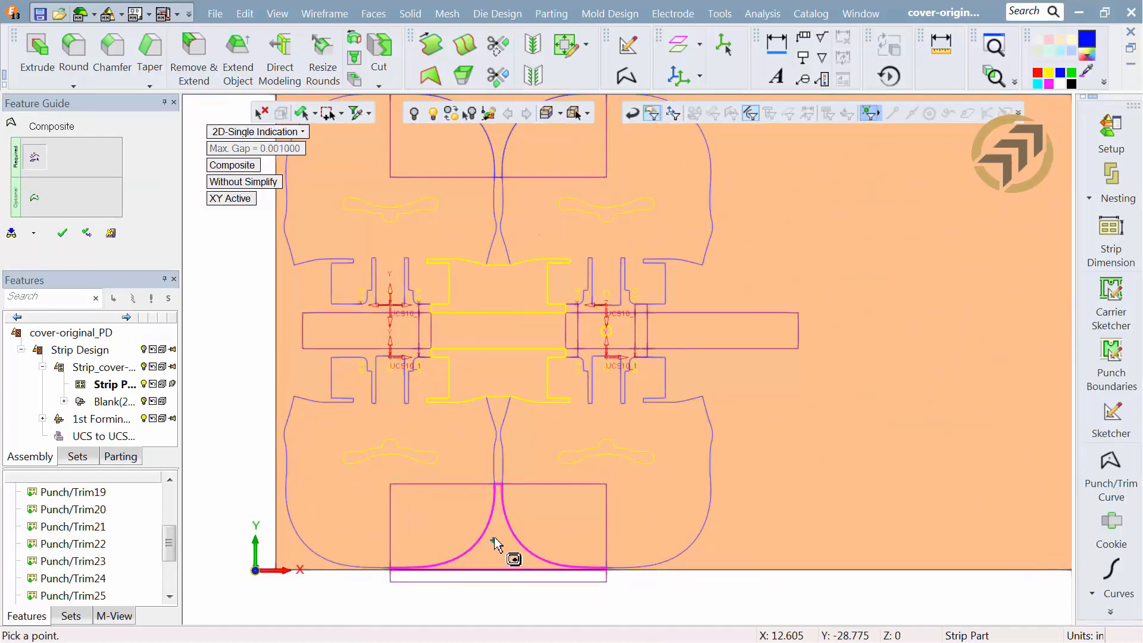
{"action": "middle_click_drag", "start_coordinate": [498, 543], "coordinate": [525, 429]}
{"action": "left_click", "coordinate": [524, 476]}
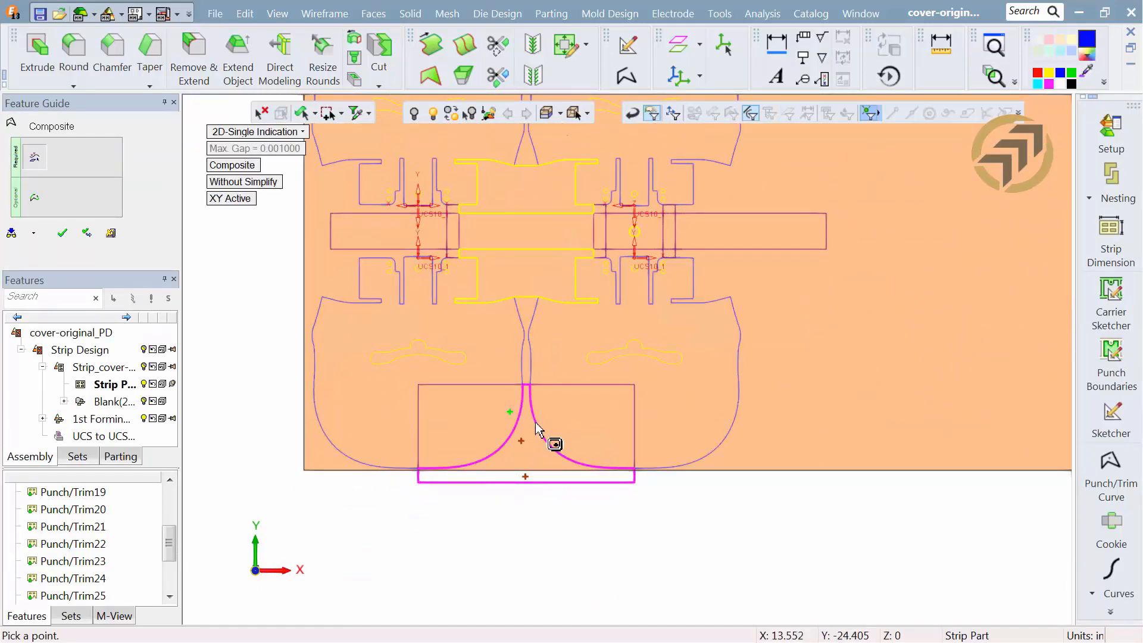
Step: Add 0.25 in radii to the two outer corners of the lower composite profile and create it
{"action": "left_click", "coordinate": [35, 198]}
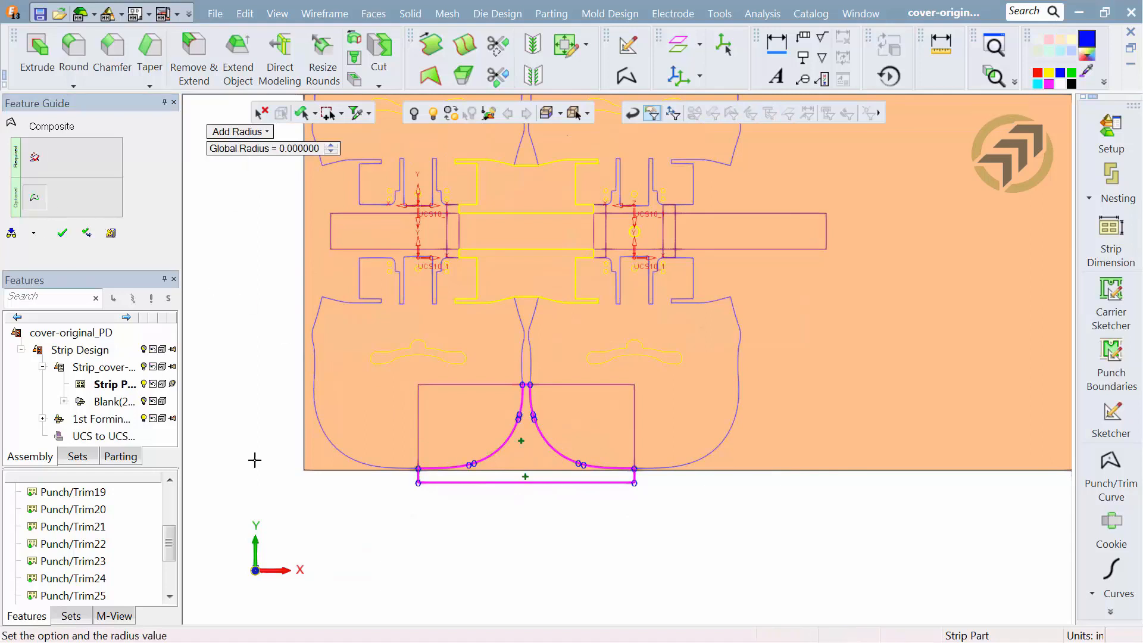
{"action": "left_click", "coordinate": [418, 484]}
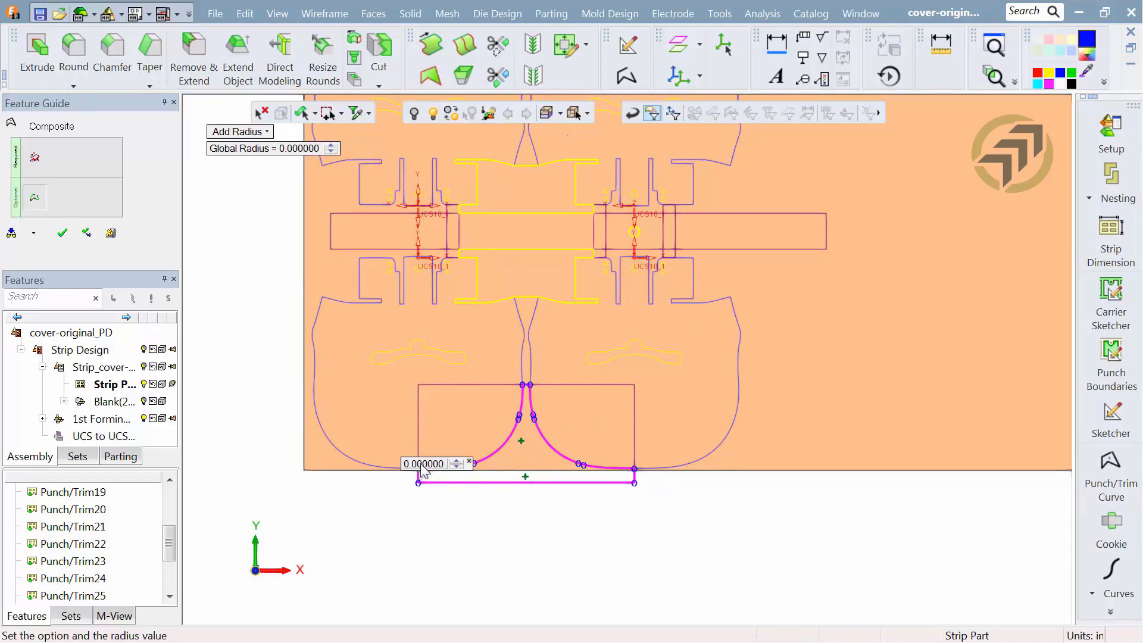
{"action": "double_click", "coordinate": [421, 467]}
{"action": "key", "text": "BackSpace"}
{"action": "key", "text": "Return"}
{"action": "left_click", "coordinate": [637, 484]}
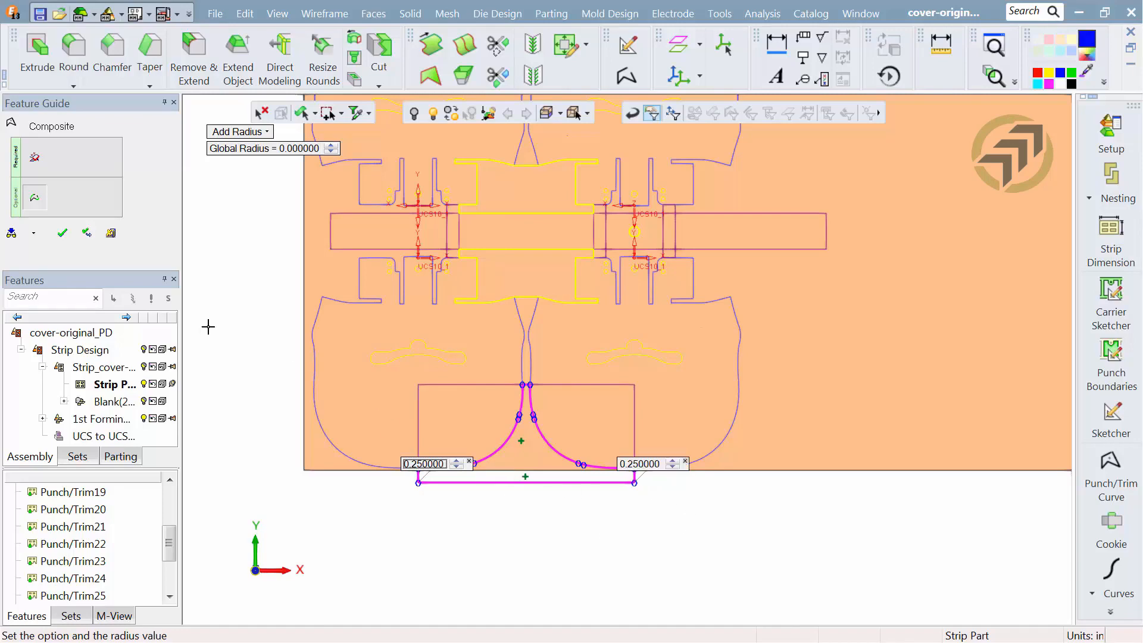
{"action": "left_click", "coordinate": [61, 233]}
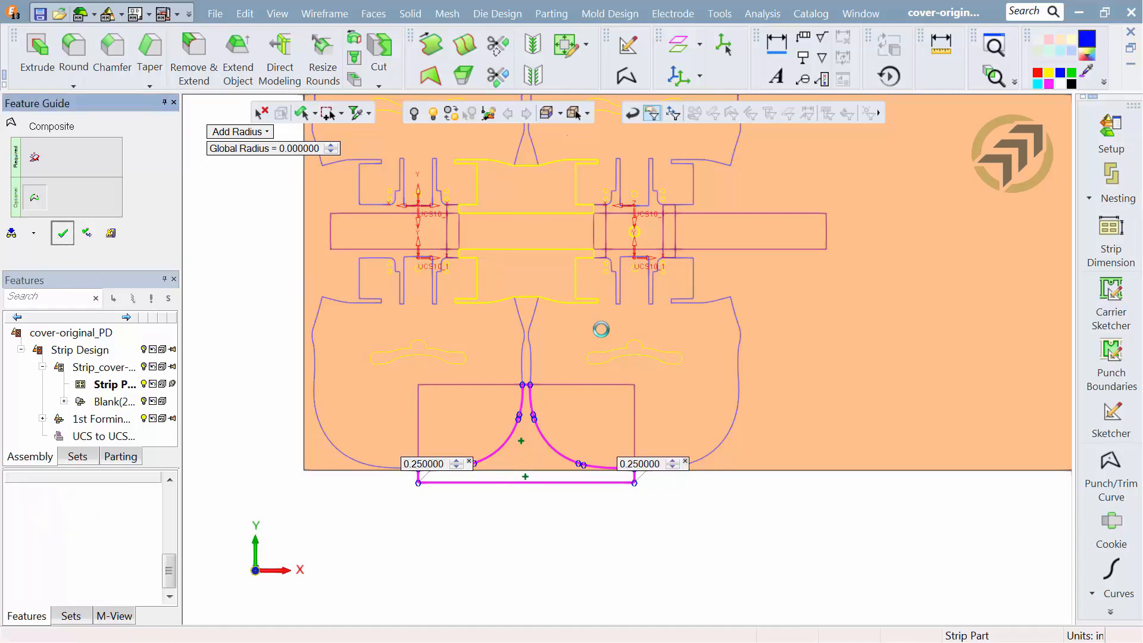
Step: Apply an Extend Cookie with a 0.25 in offset to the outer edges of the lower edge punch profile
{"action": "left_click", "coordinate": [1111, 530]}
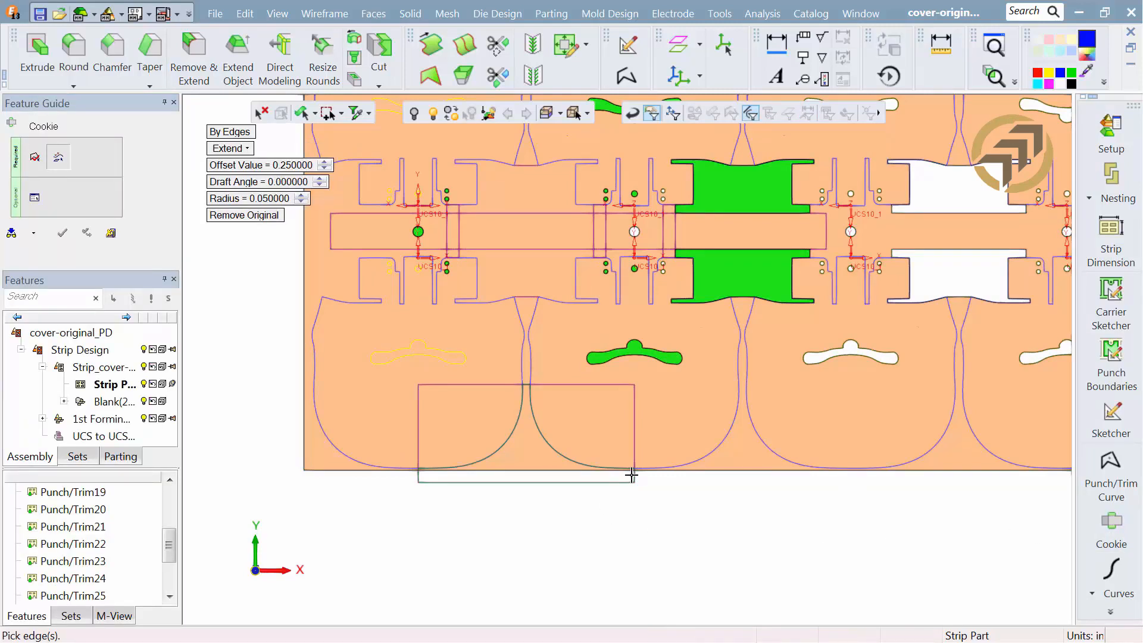
{"action": "left_click", "coordinate": [547, 481]}
{"action": "middle_click_drag", "start_coordinate": [500, 520], "coordinate": [525, 458]}
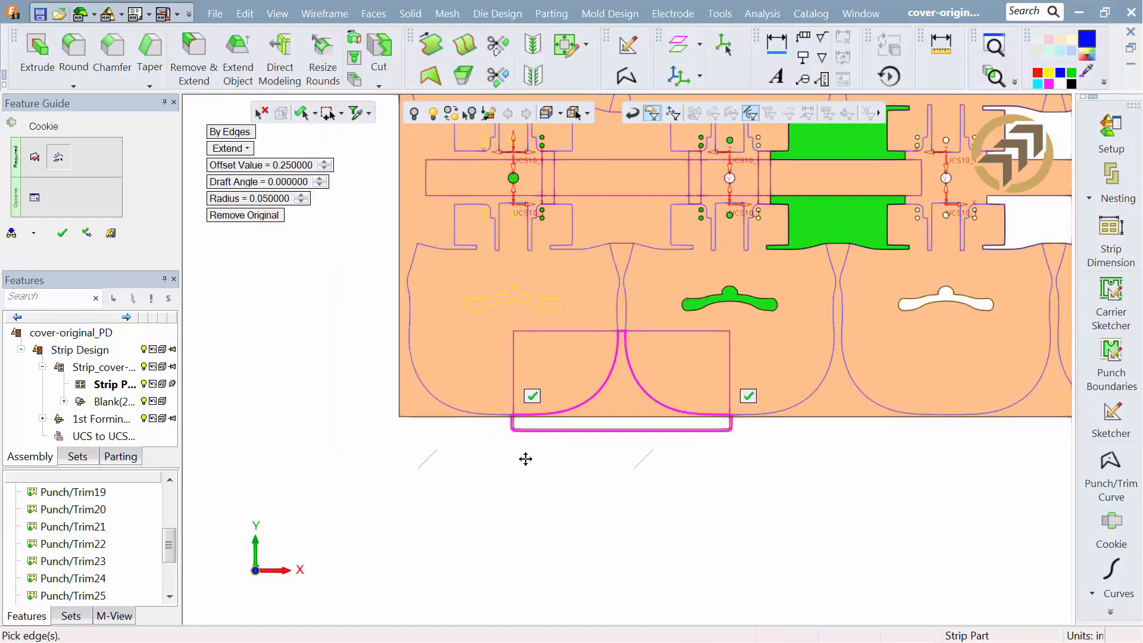
{"action": "scroll", "coordinate": [538, 270], "scroll_direction": "up", "scroll_amount": 5}
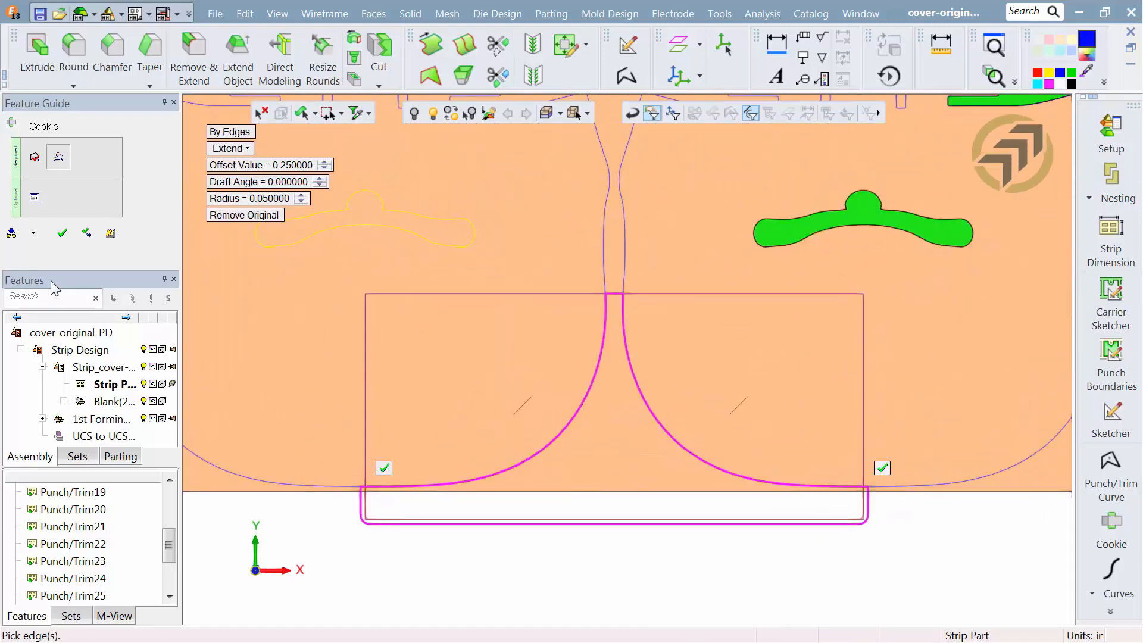
{"action": "left_click", "coordinate": [62, 233]}
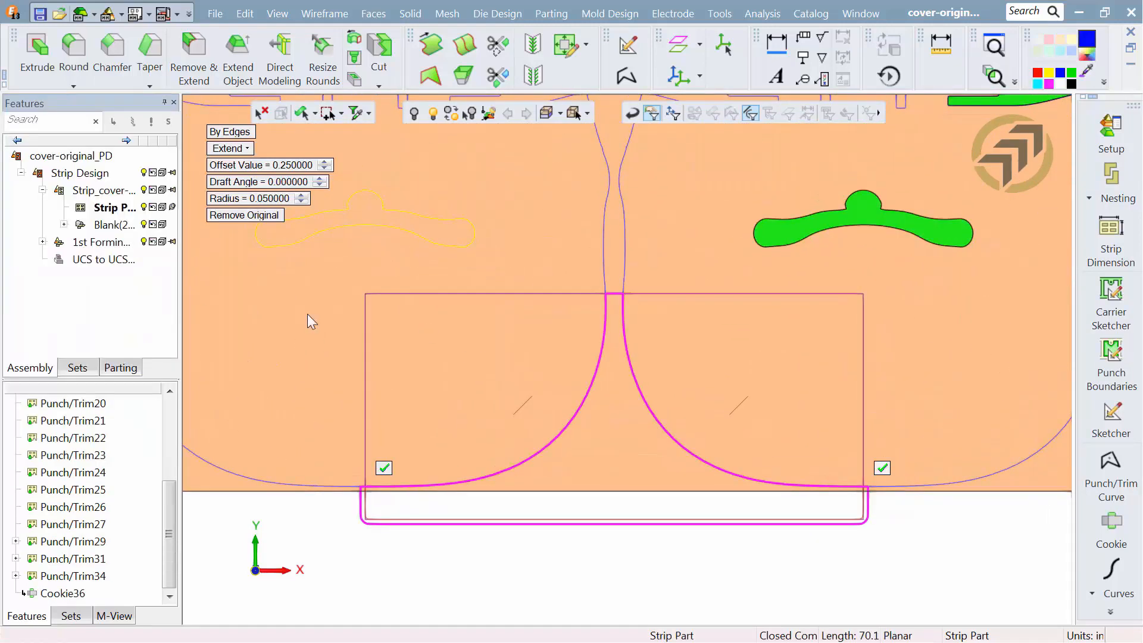
Step: Punch the strip with the extended lower edge profile, starting at the position between the third and fourth parts
{"action": "scroll", "coordinate": [548, 459], "scroll_direction": "down", "scroll_amount": 5}
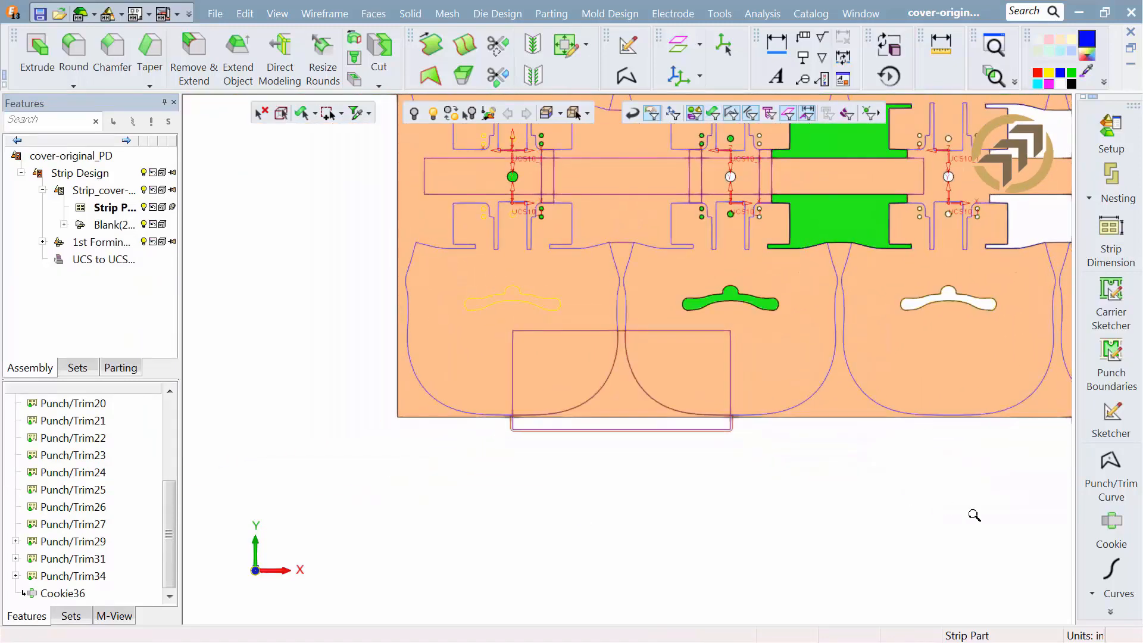
{"action": "left_click", "coordinate": [1110, 612]}
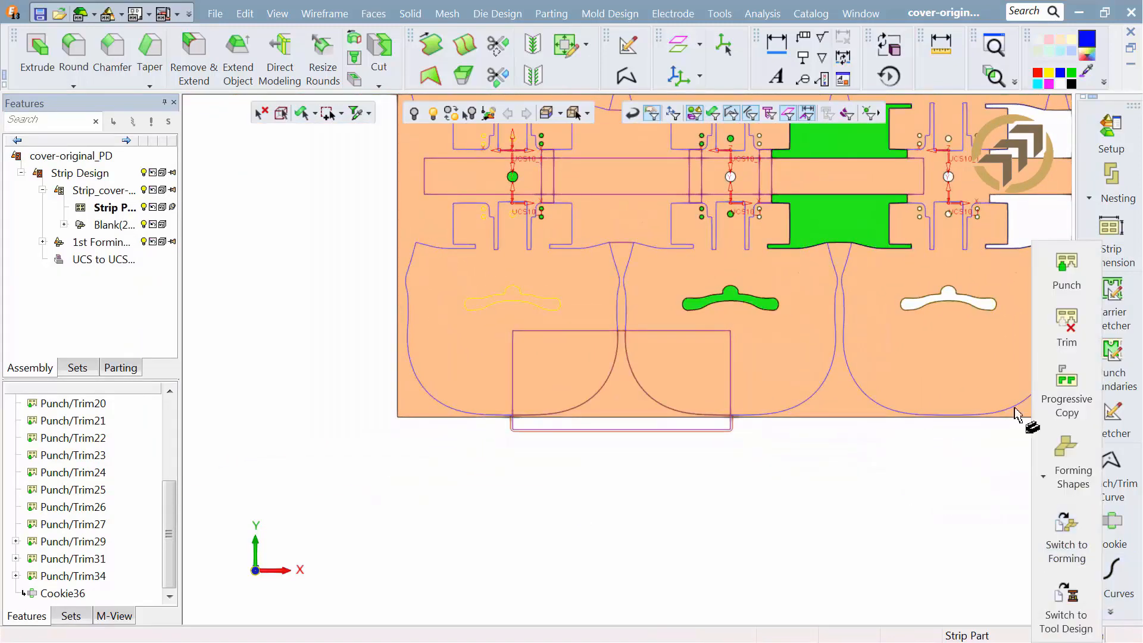
{"action": "left_click", "coordinate": [1052, 262]}
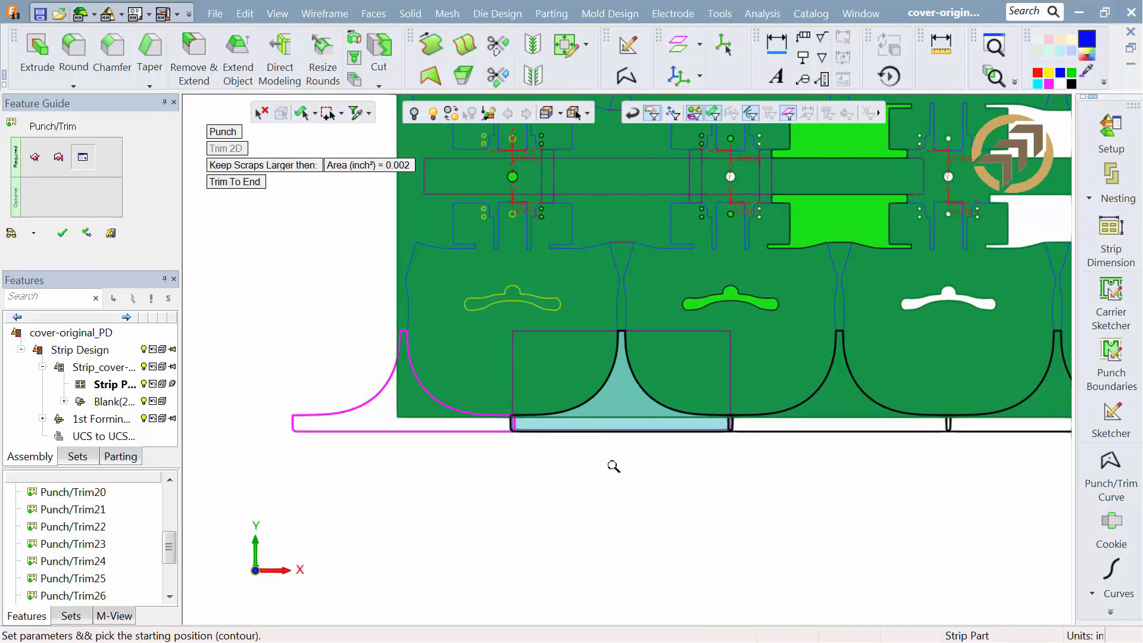
{"action": "scroll", "coordinate": [614, 466], "scroll_direction": "down", "scroll_amount": 3}
{"action": "middle_click_drag", "start_coordinate": [613, 438], "coordinate": [433, 487], "text": "ctrl"}
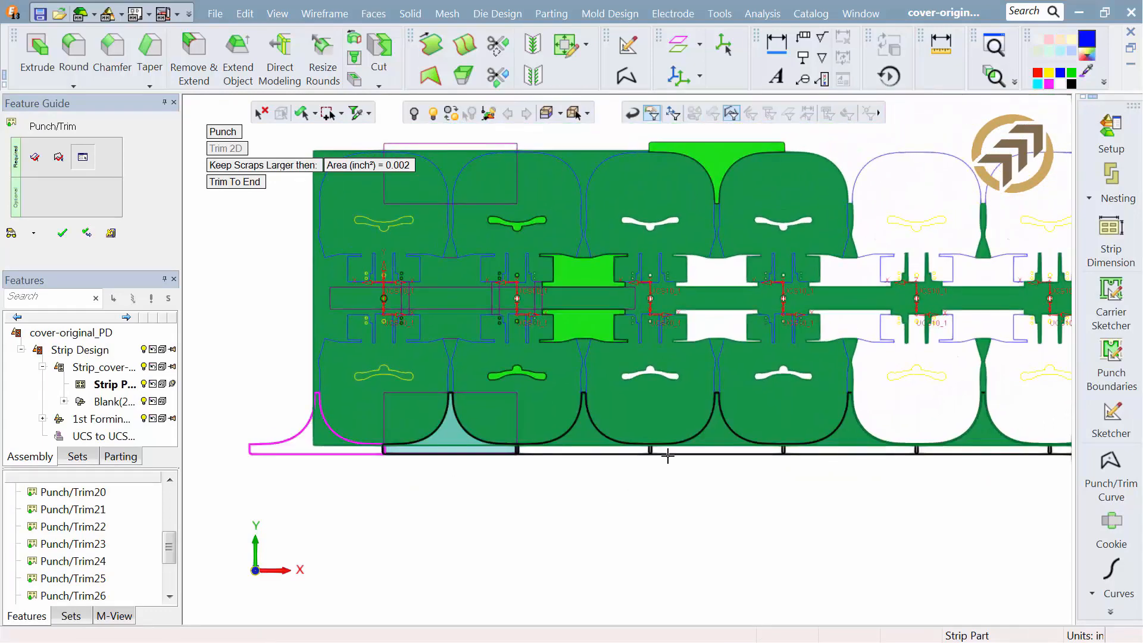
{"action": "left_click", "coordinate": [670, 459]}
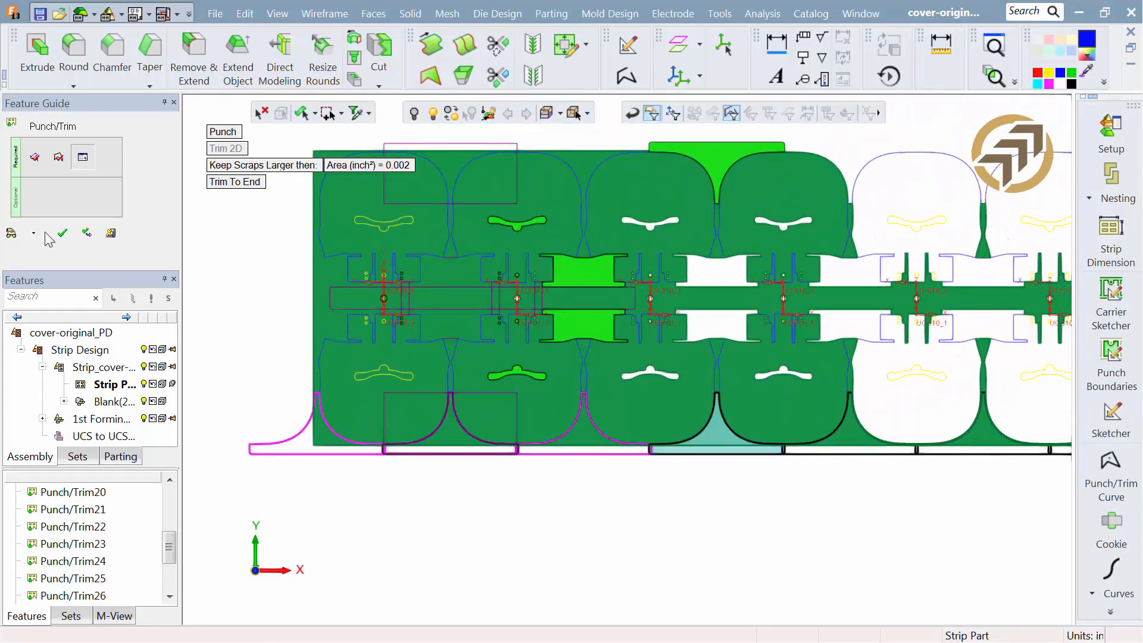
{"action": "left_click", "coordinate": [62, 233]}
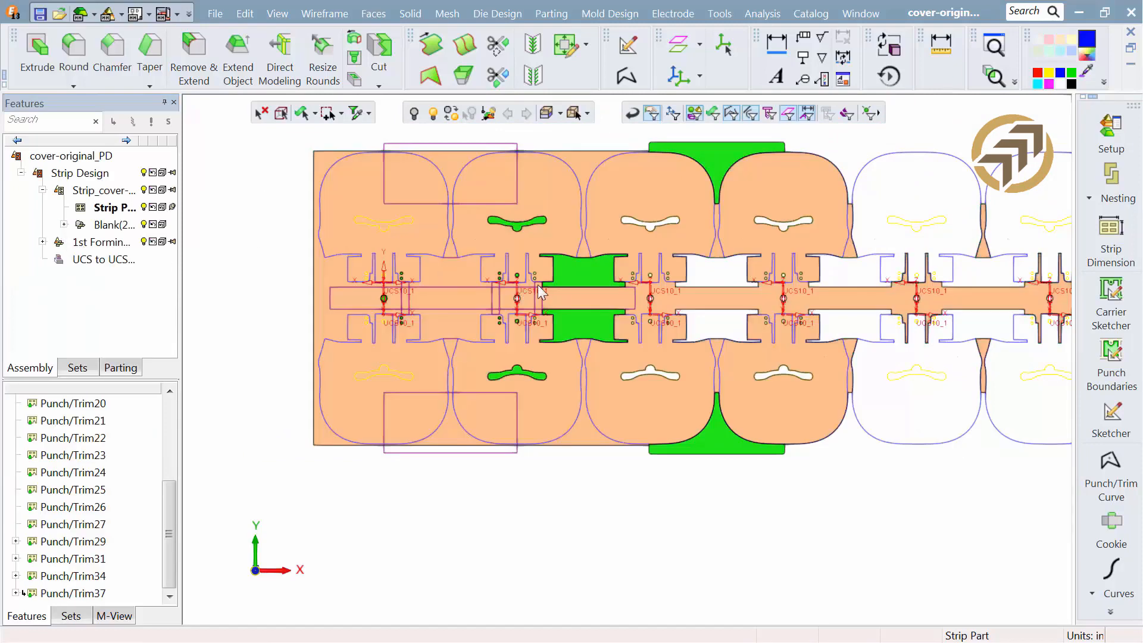
Step: Build a closed composite from the U-shaped region just above the central carrier at the second part
{"action": "middle_click_drag", "start_coordinate": [539, 289], "coordinate": [624, 394], "text": "ctrl"}
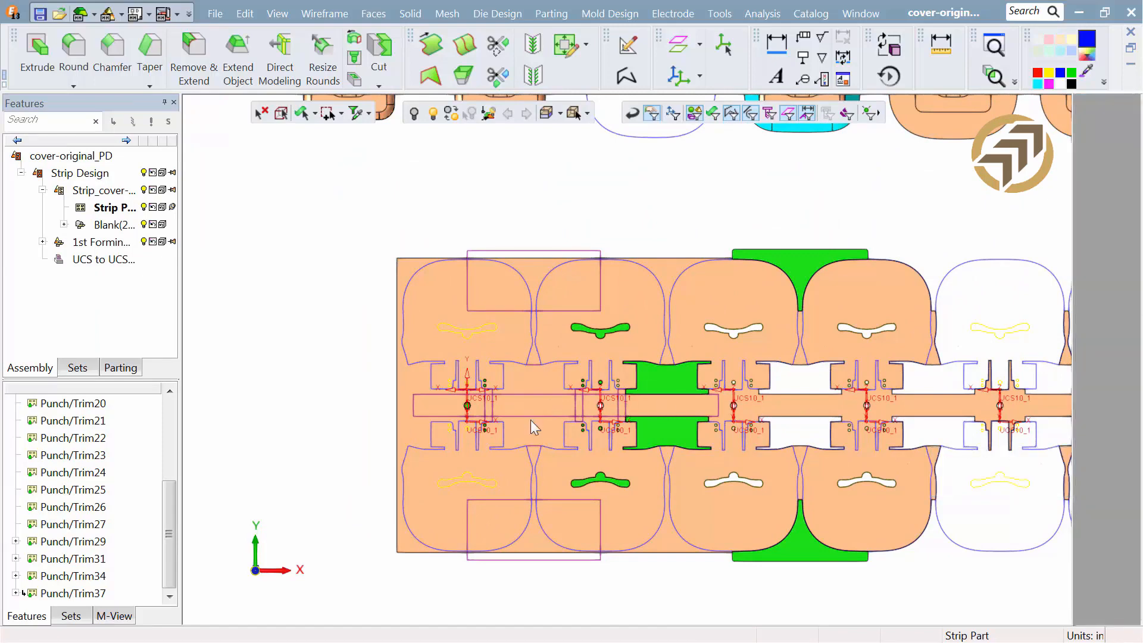
{"action": "scroll", "coordinate": [548, 344], "scroll_direction": "up", "scroll_amount": 5}
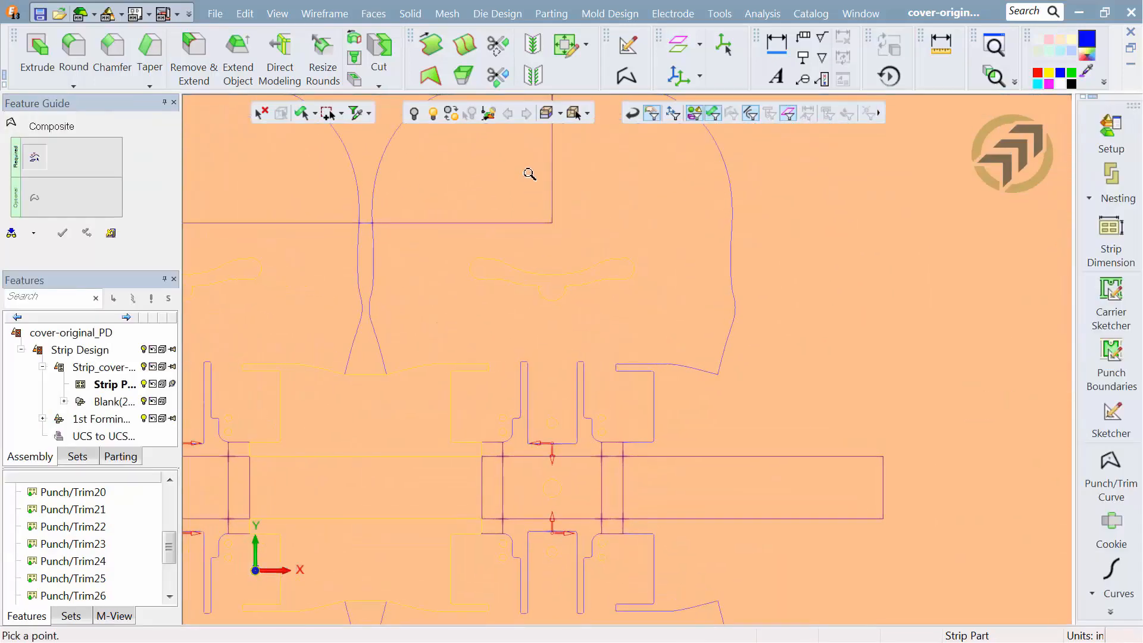
{"action": "left_click", "coordinate": [513, 451]}
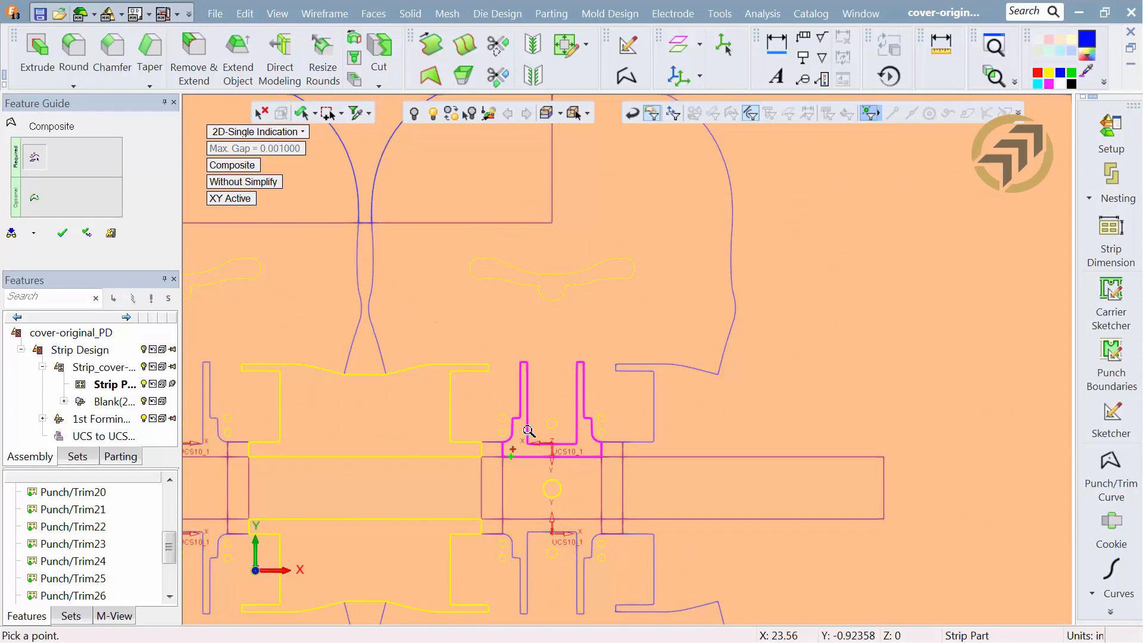
Step: Add 0.0625 in radii to the four base corners of the upper U-shaped composite profile and create it
{"action": "right_click_drag", "start_coordinate": [529, 431], "coordinate": [502, 181], "text": "ctrl"}
{"action": "middle_click_drag", "start_coordinate": [445, 366], "coordinate": [492, 195], "text": "ctrl"}
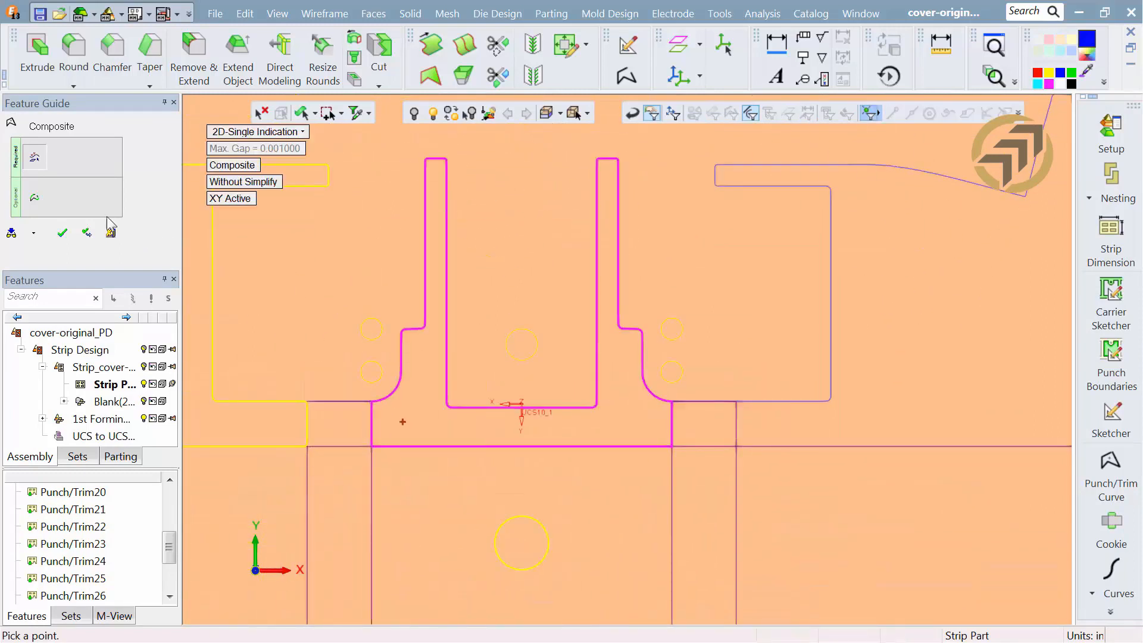
{"action": "left_click", "coordinate": [41, 200]}
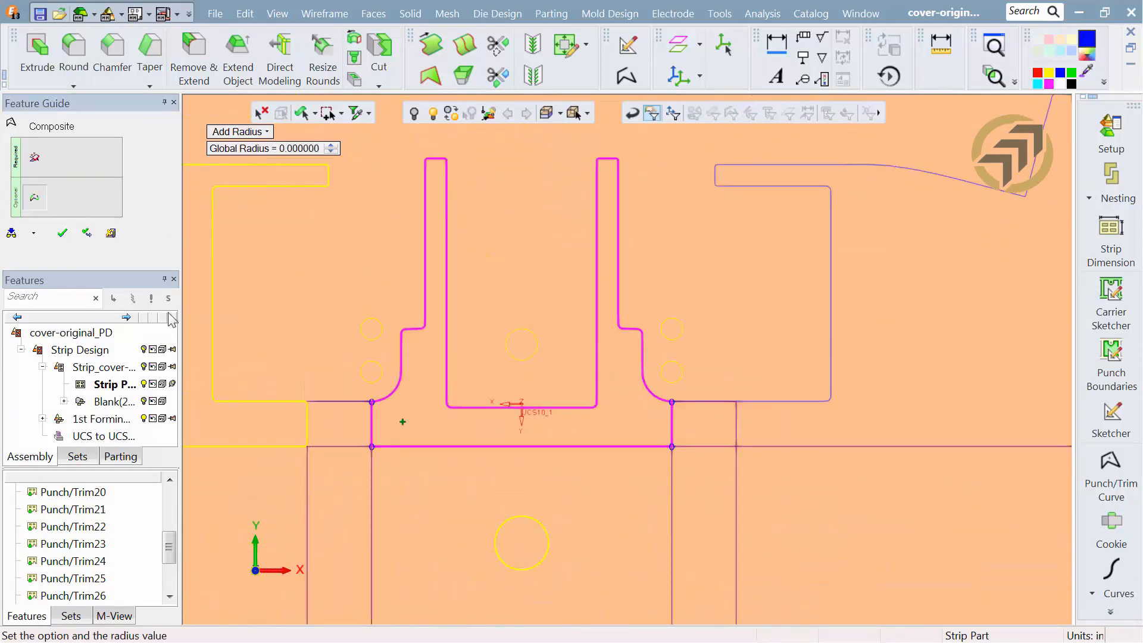
{"action": "left_click", "coordinate": [368, 405]}
{"action": "type", "text": ".0625"}
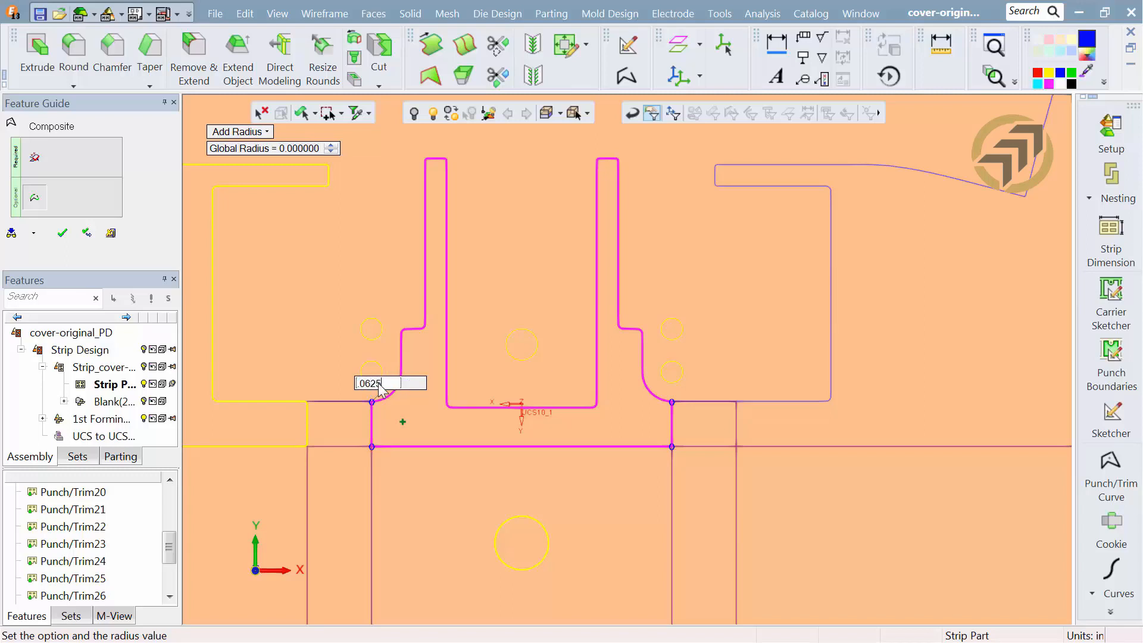
{"action": "key", "text": "Return"}
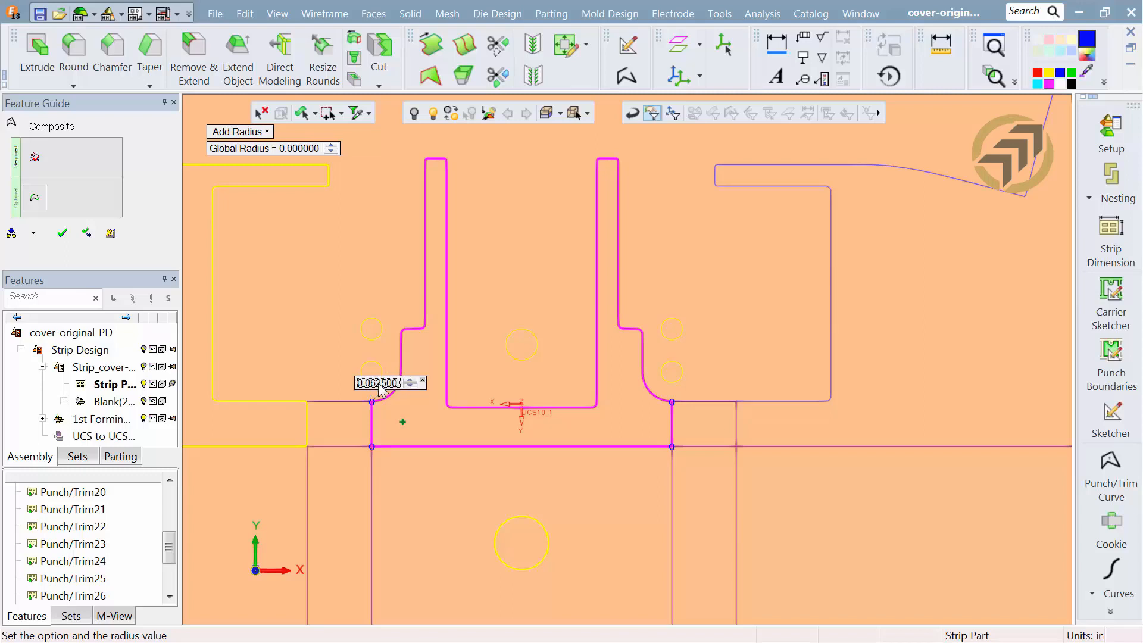
{"action": "left_click", "coordinate": [366, 445]}
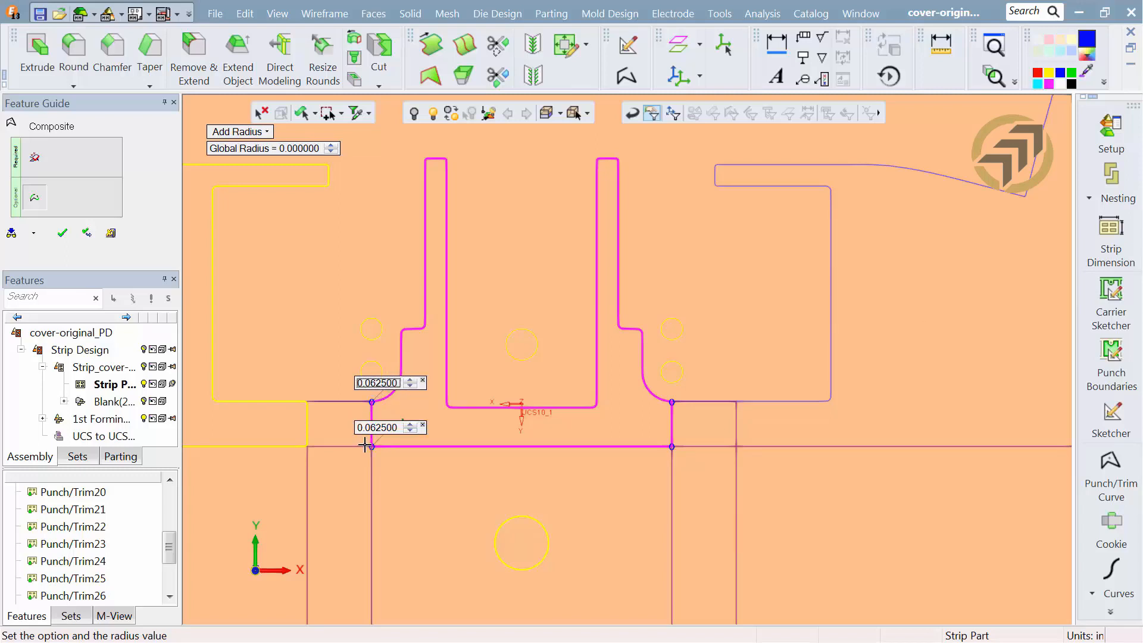
{"action": "left_click", "coordinate": [673, 404]}
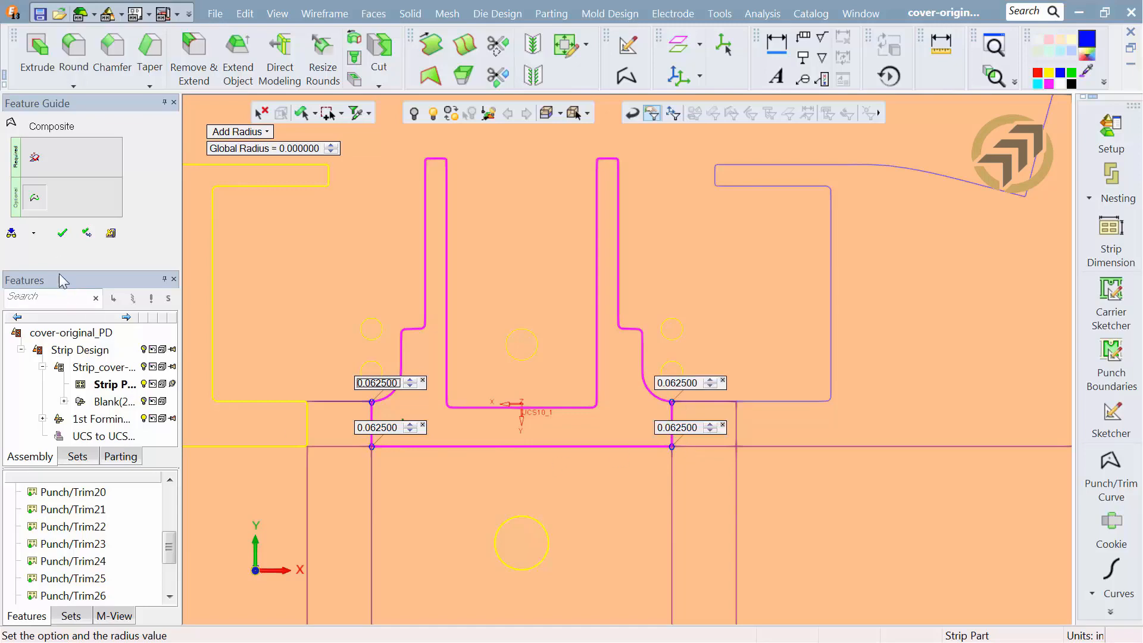
{"action": "left_click", "coordinate": [62, 233]}
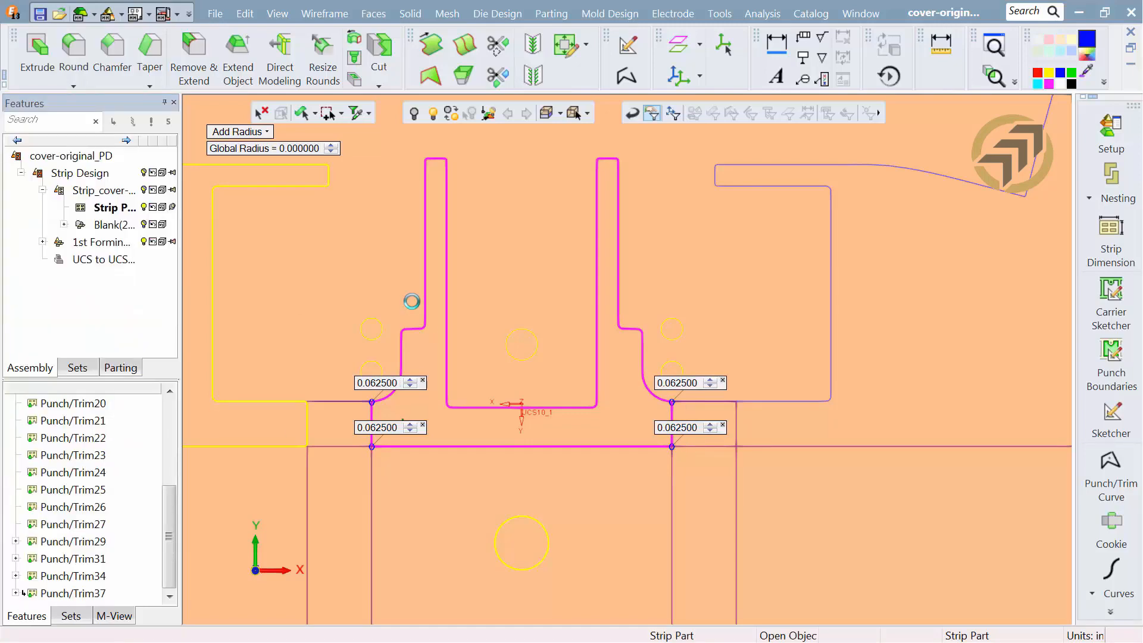
Step: Punch the strip with the upper U-shaped profile, starting at the fourth part's position
{"action": "right_click_drag", "start_coordinate": [519, 375], "coordinate": [612, 543], "text": "ctrl"}
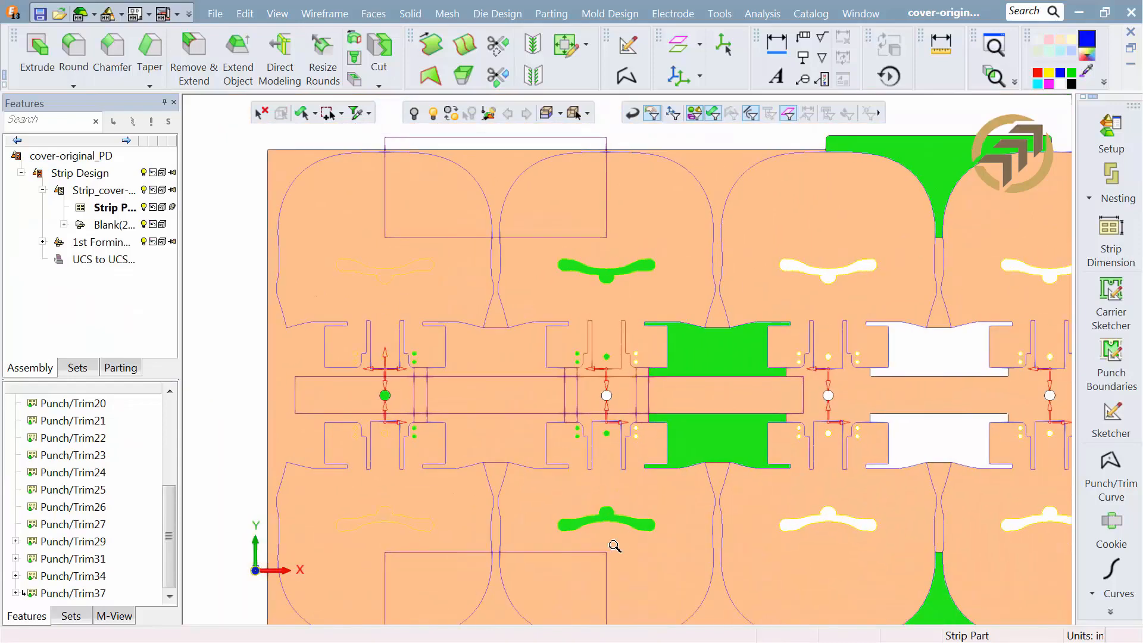
{"action": "left_click", "coordinate": [1094, 610]}
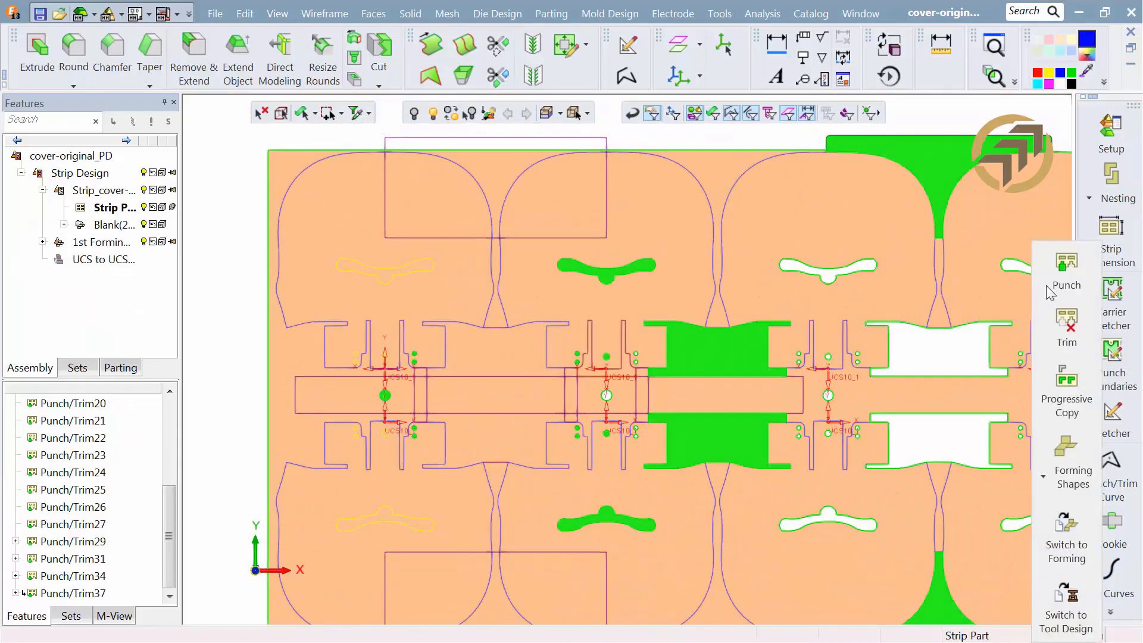
{"action": "left_click", "coordinate": [1067, 271]}
{"action": "middle_click_drag", "start_coordinate": [770, 314], "coordinate": [500, 303], "text": "ctrl"}
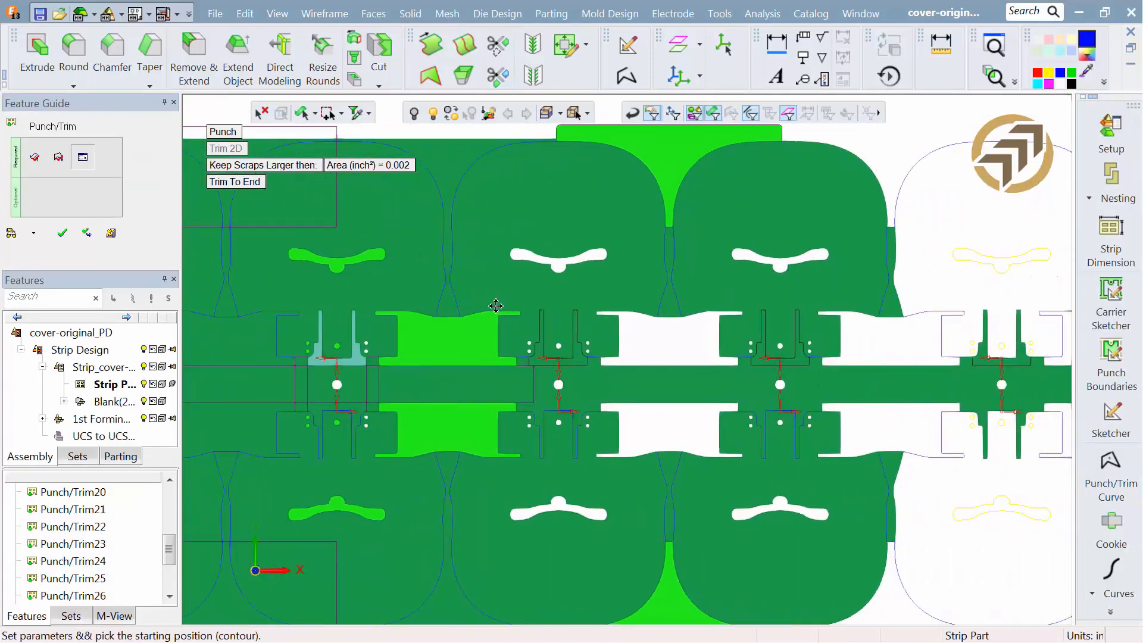
{"action": "left_click", "coordinate": [758, 347]}
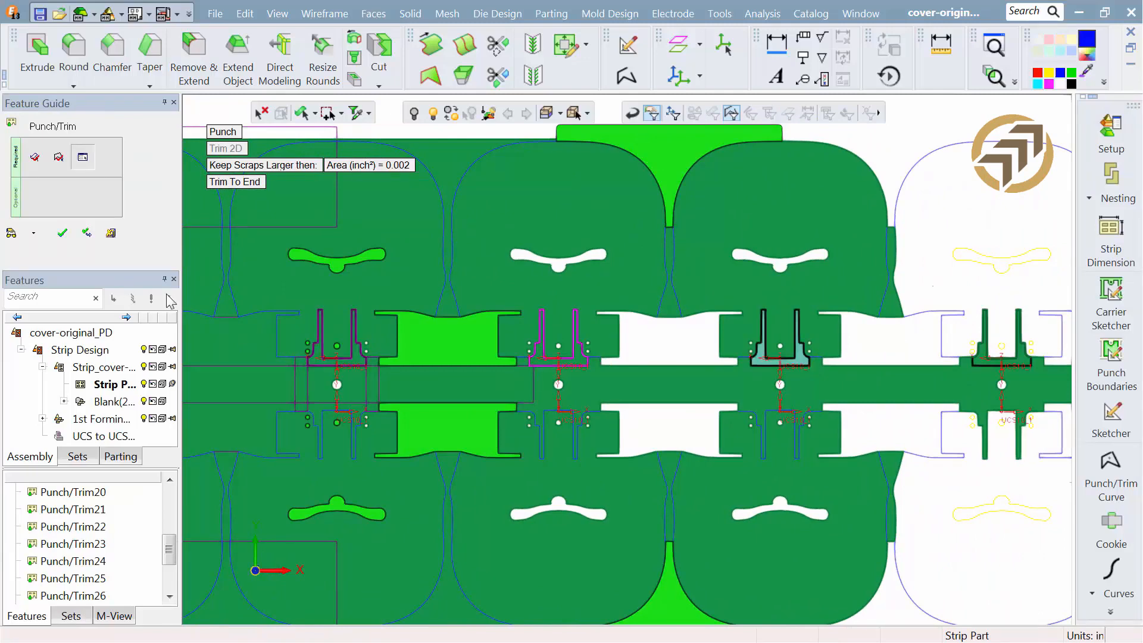
{"action": "left_click", "coordinate": [62, 233]}
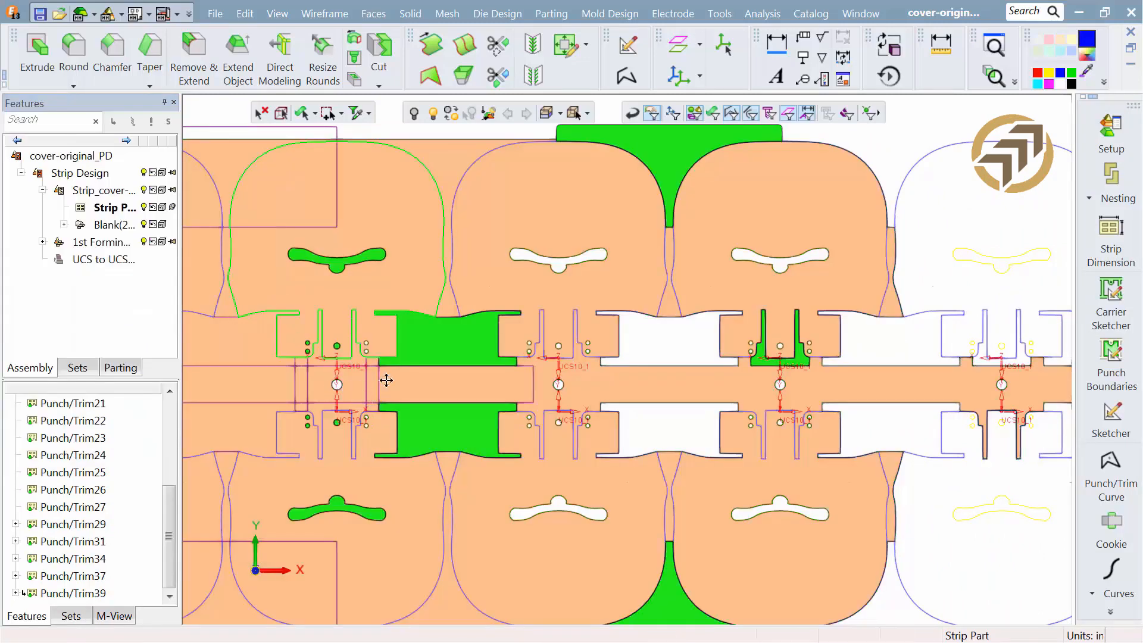
Step: Build a closed composite from the U-shaped region just below the central carrier at the second part
{"action": "middle_click_drag", "start_coordinate": [385, 380], "coordinate": [759, 391], "text": "ctrl"}
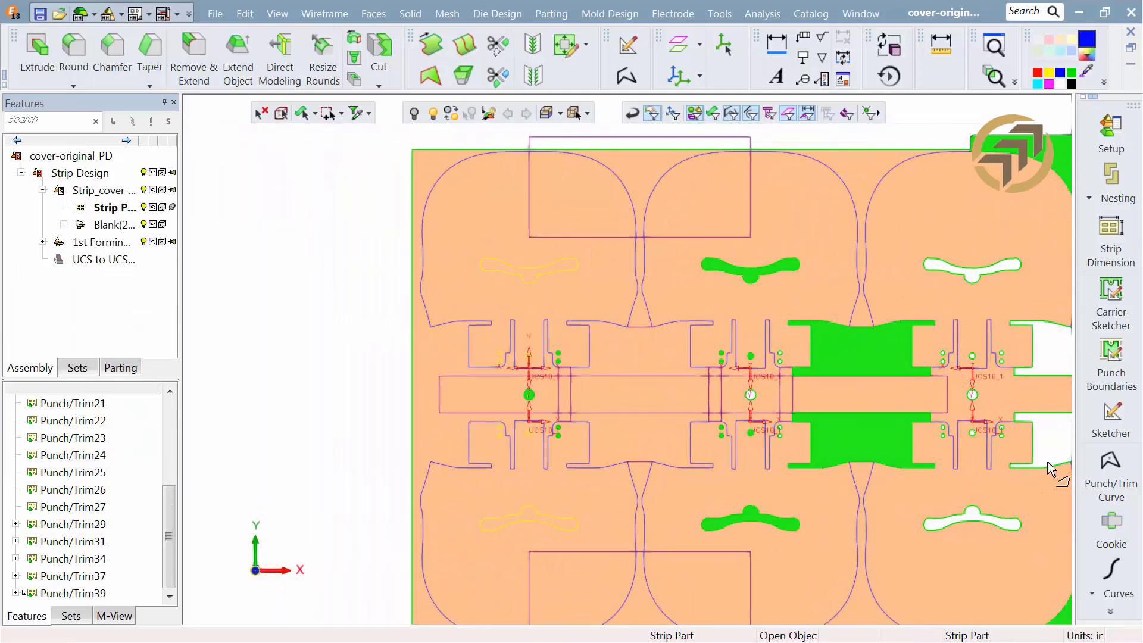
{"action": "left_click", "coordinate": [1110, 471]}
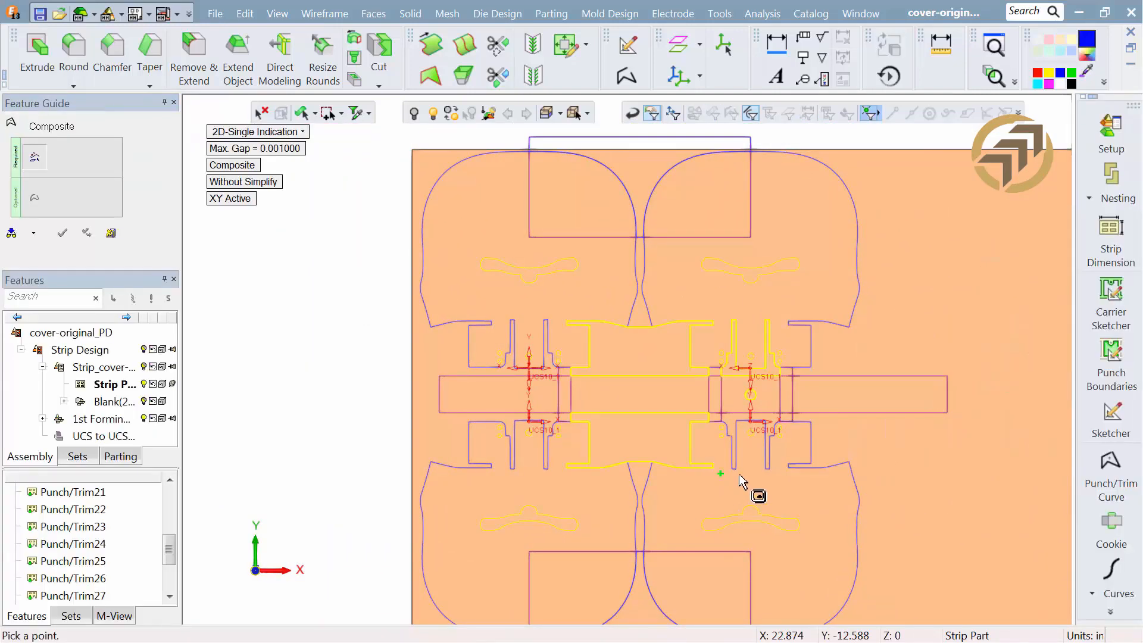
{"action": "scroll", "coordinate": [742, 481], "scroll_direction": "up", "scroll_amount": 3}
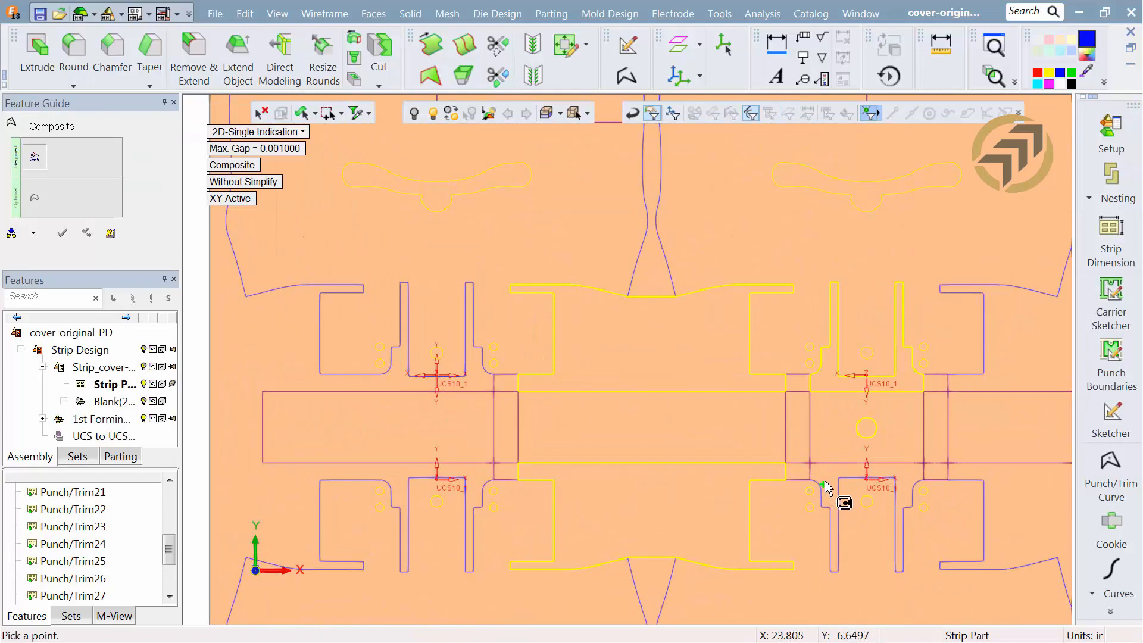
{"action": "left_click", "coordinate": [826, 480]}
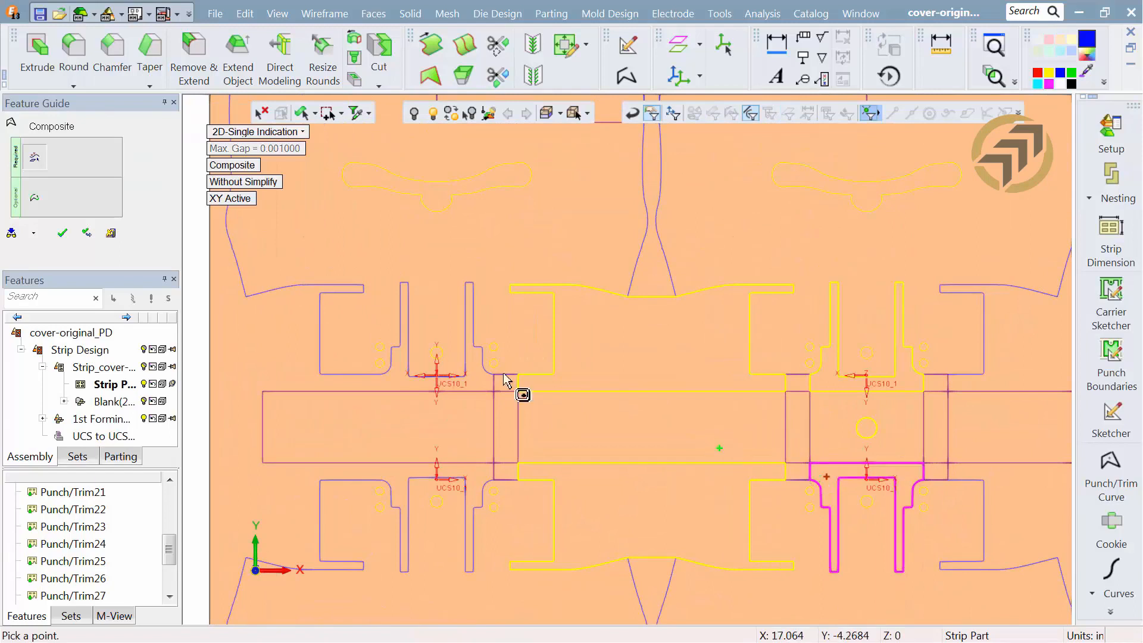
Step: Add 0.0625 in radii to the four base corners of the lower U-shaped composite profile and create it
{"action": "left_click", "coordinate": [34, 205]}
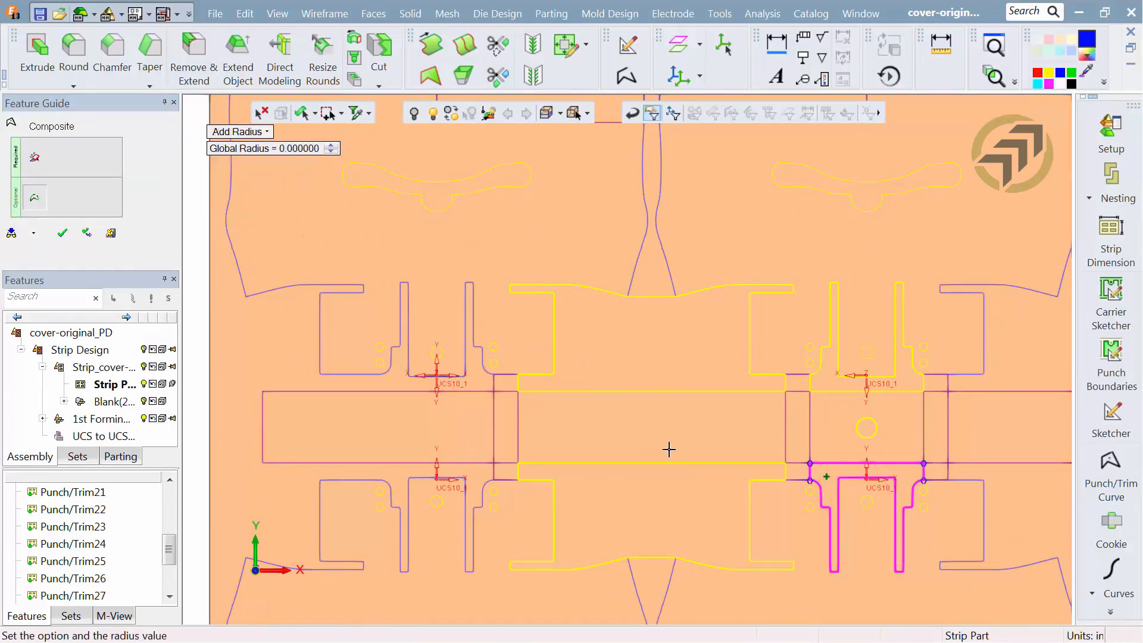
{"action": "left_click", "coordinate": [809, 462]}
{"action": "left_click", "coordinate": [822, 444]}
{"action": "type", "text": ".06"}
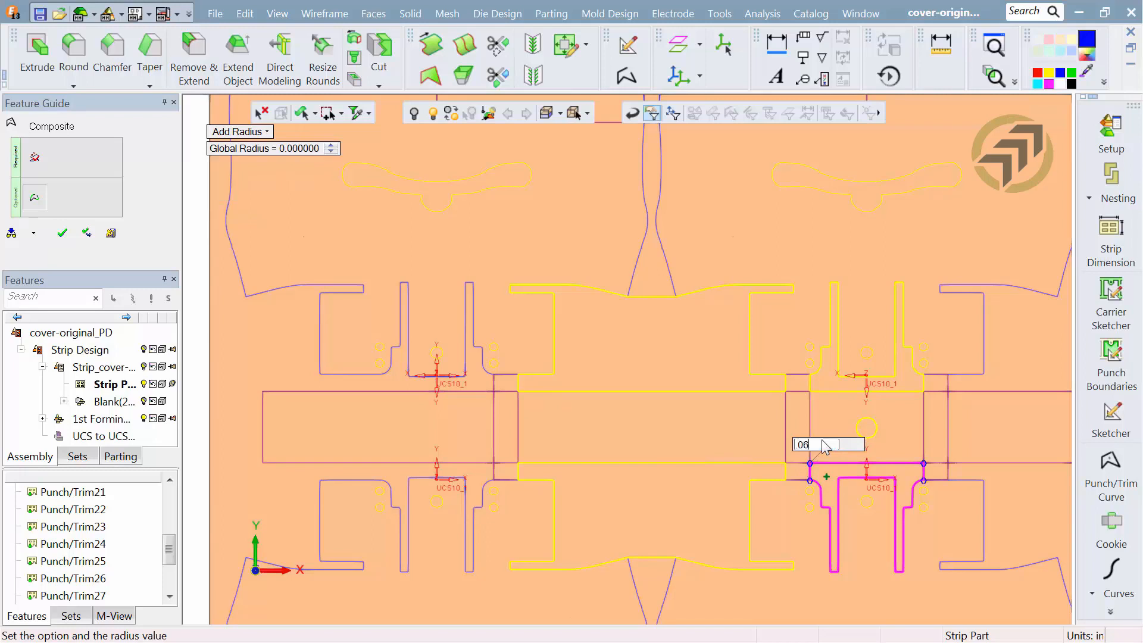
{"action": "type", "text": "25"}
{"action": "key", "text": "Return"}
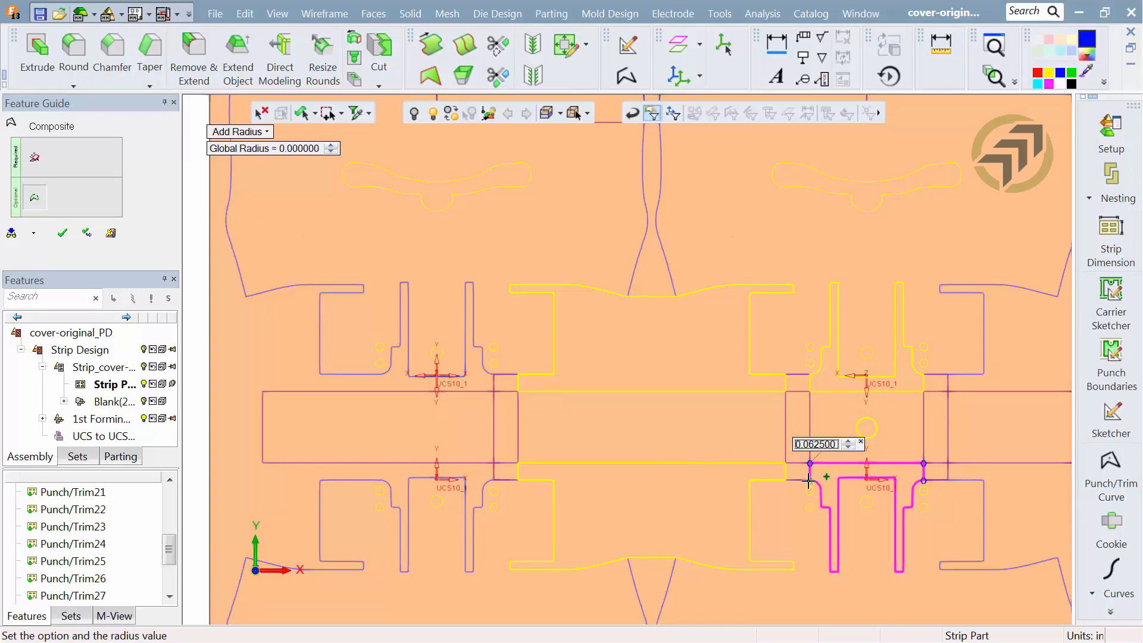
{"action": "left_click", "coordinate": [809, 481]}
{"action": "left_click", "coordinate": [920, 464]}
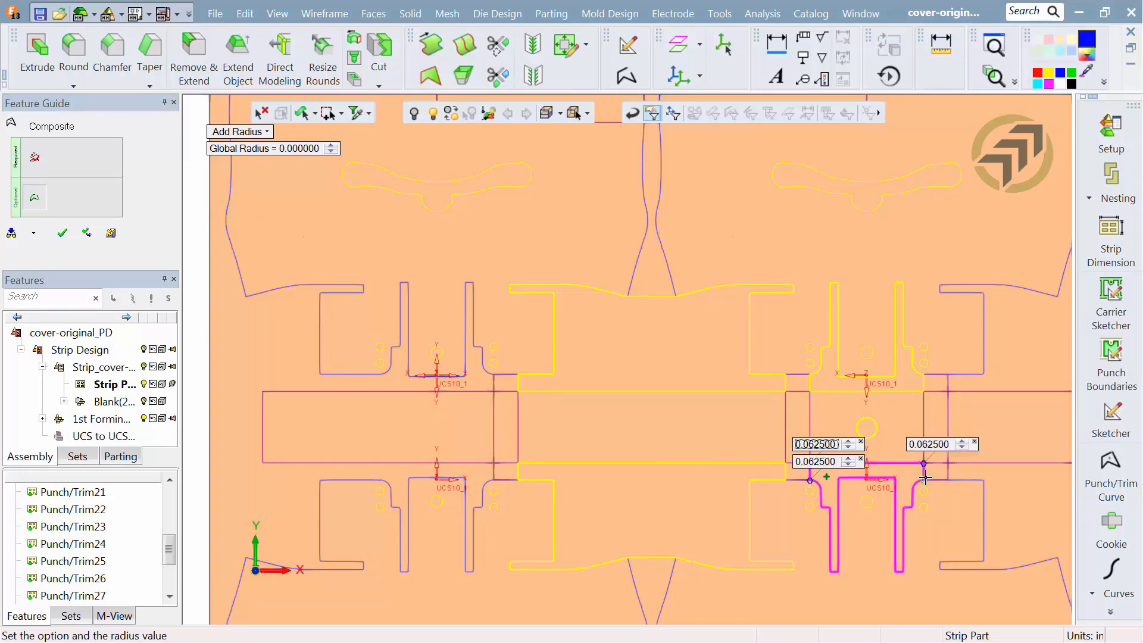
{"action": "left_click", "coordinate": [924, 478]}
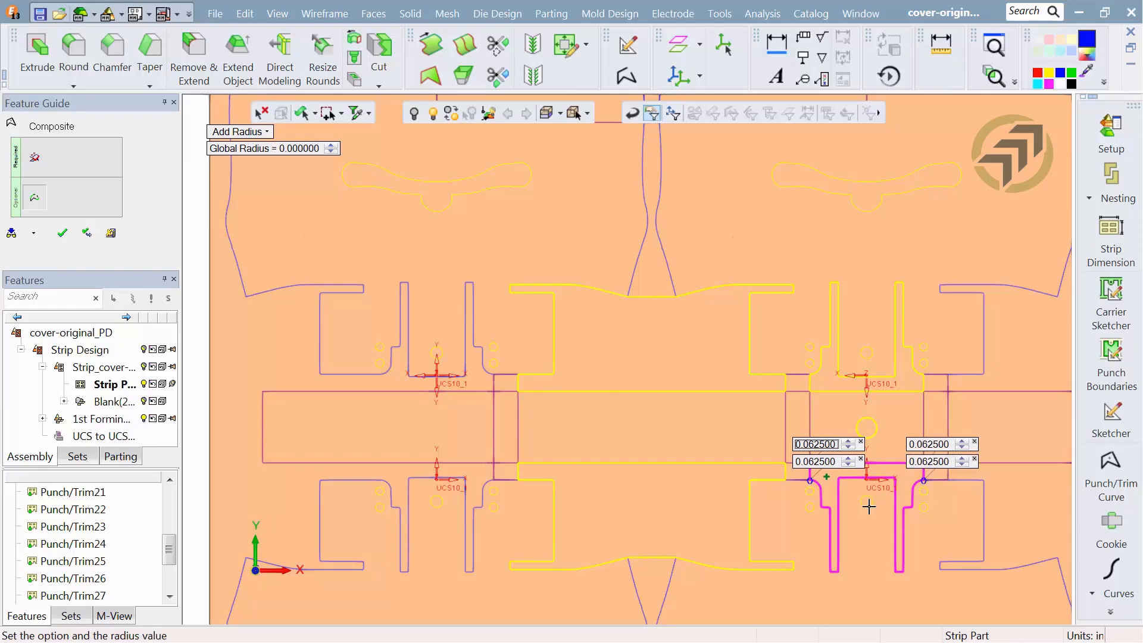
{"action": "left_click", "coordinate": [60, 235]}
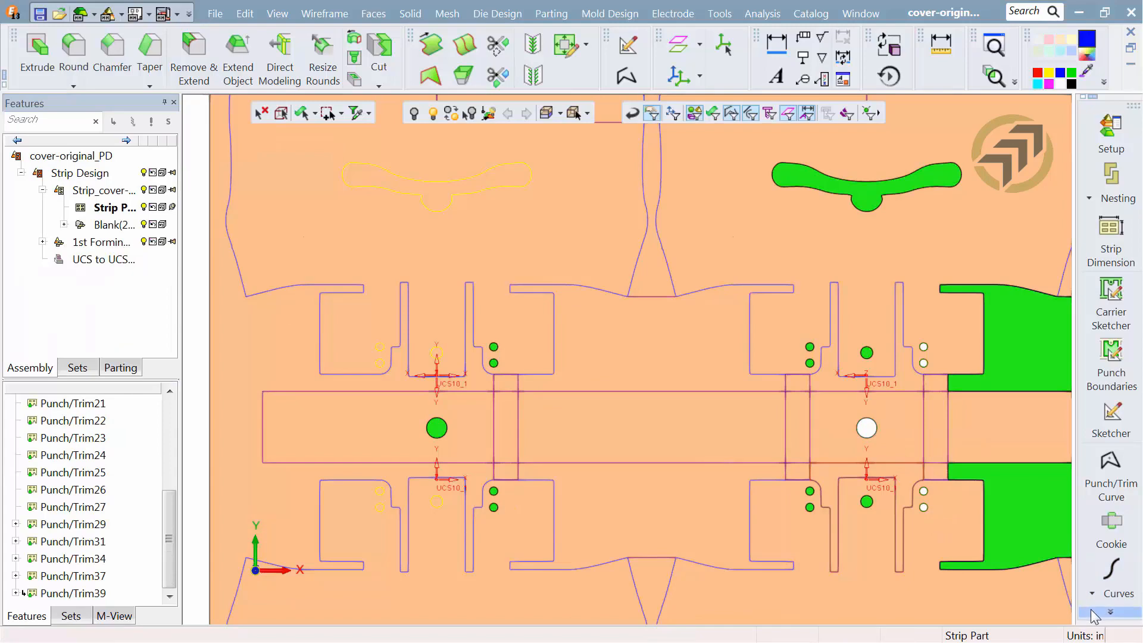
Step: Punch the strip with the lower U-shaped profile, starting at the fourth part's position
{"action": "left_click", "coordinate": [1110, 612]}
{"action": "left_click", "coordinate": [1067, 274]}
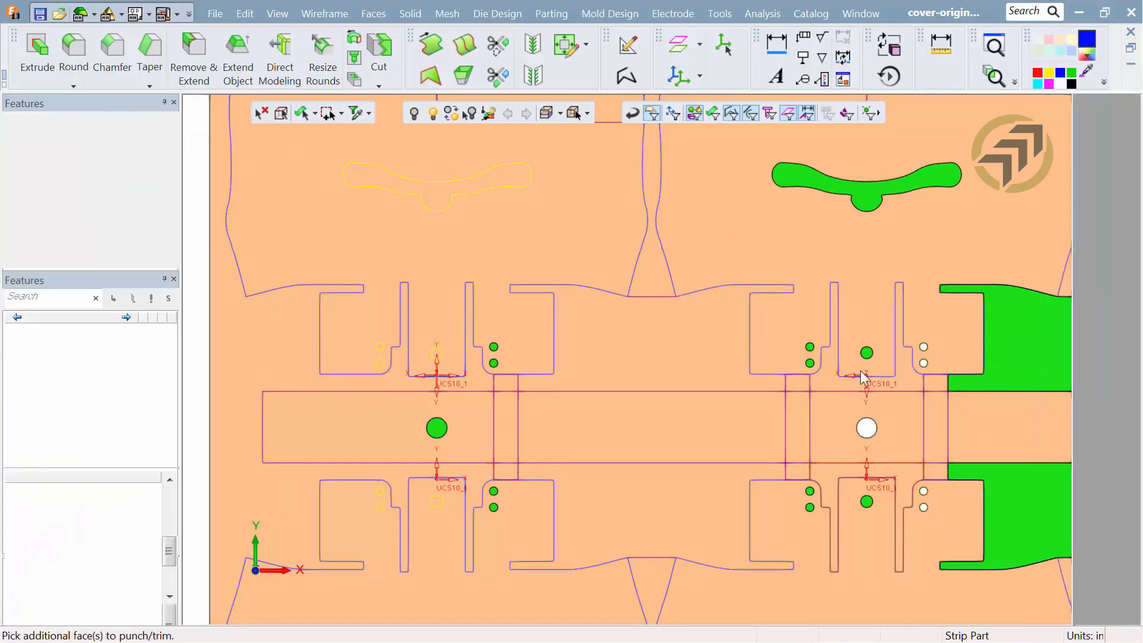
{"action": "scroll", "coordinate": [747, 455], "scroll_direction": "down", "scroll_amount": 1}
{"action": "middle_click_drag", "start_coordinate": [727, 447], "coordinate": [259, 452], "text": "ctrl"}
{"action": "left_click", "coordinate": [798, 451]}
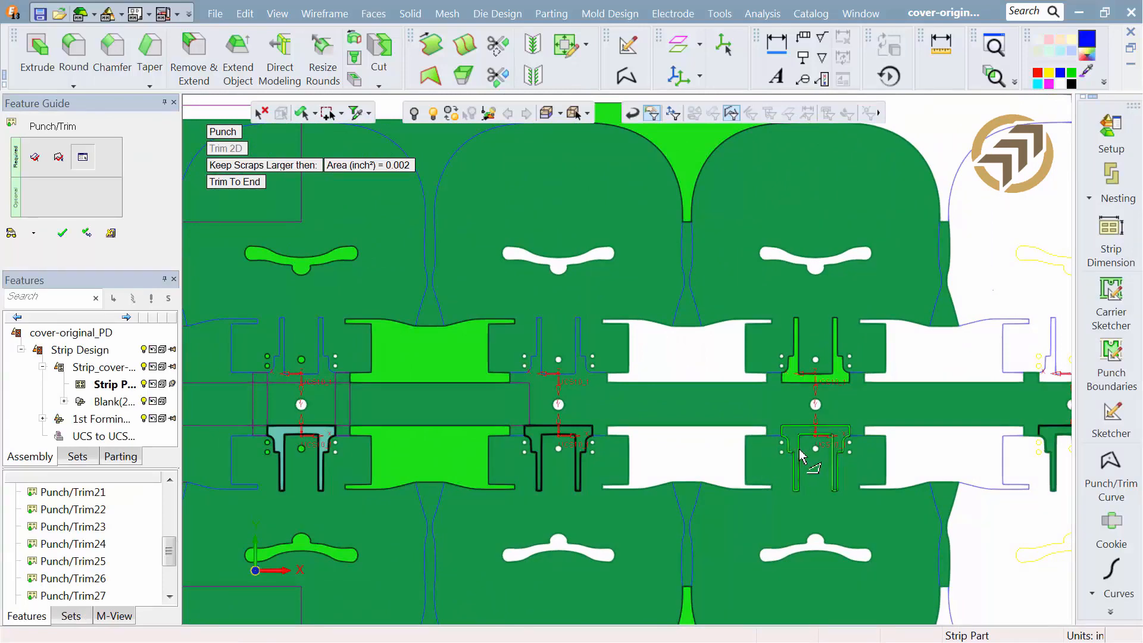
{"action": "left_click", "coordinate": [63, 232]}
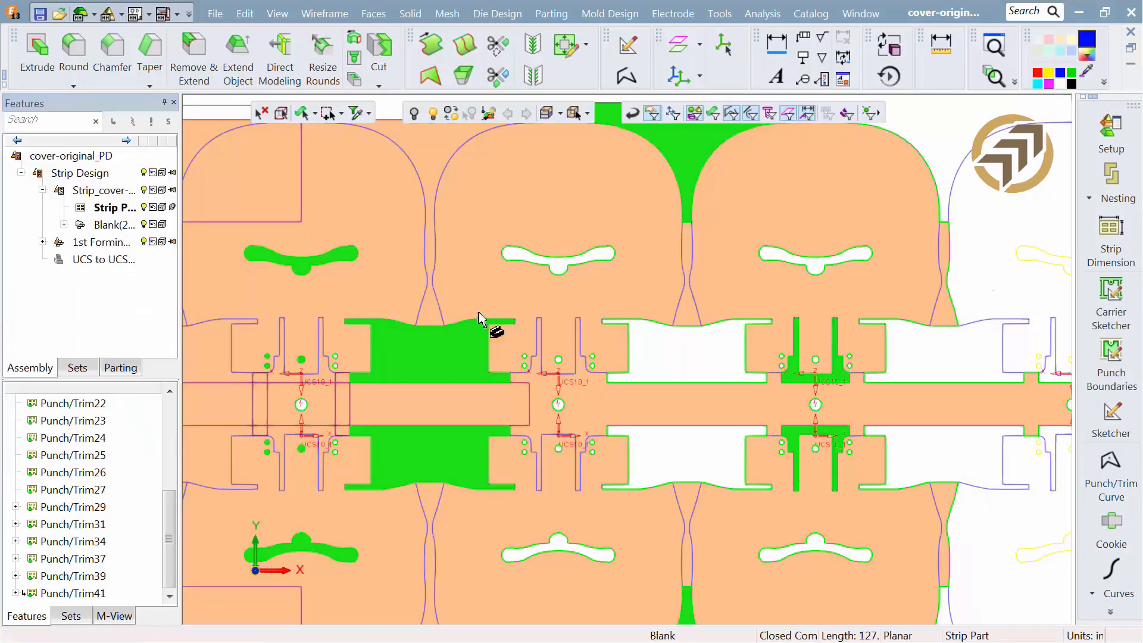
Step: Create a closed composite from the narrow gap between the first two upper parts, below the edge punch rectangle
{"action": "scroll", "coordinate": [525, 381], "scroll_direction": "down", "scroll_amount": 2}
{"action": "middle_click_drag", "start_coordinate": [318, 367], "coordinate": [599, 384], "text": "ctrl"}
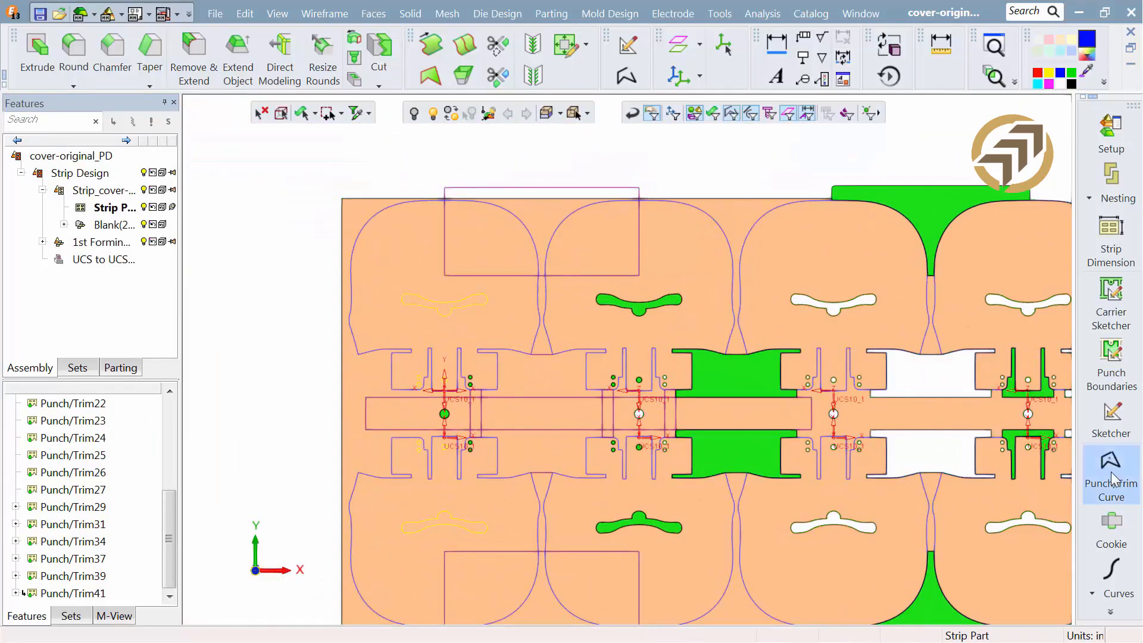
{"action": "left_click", "coordinate": [1110, 474]}
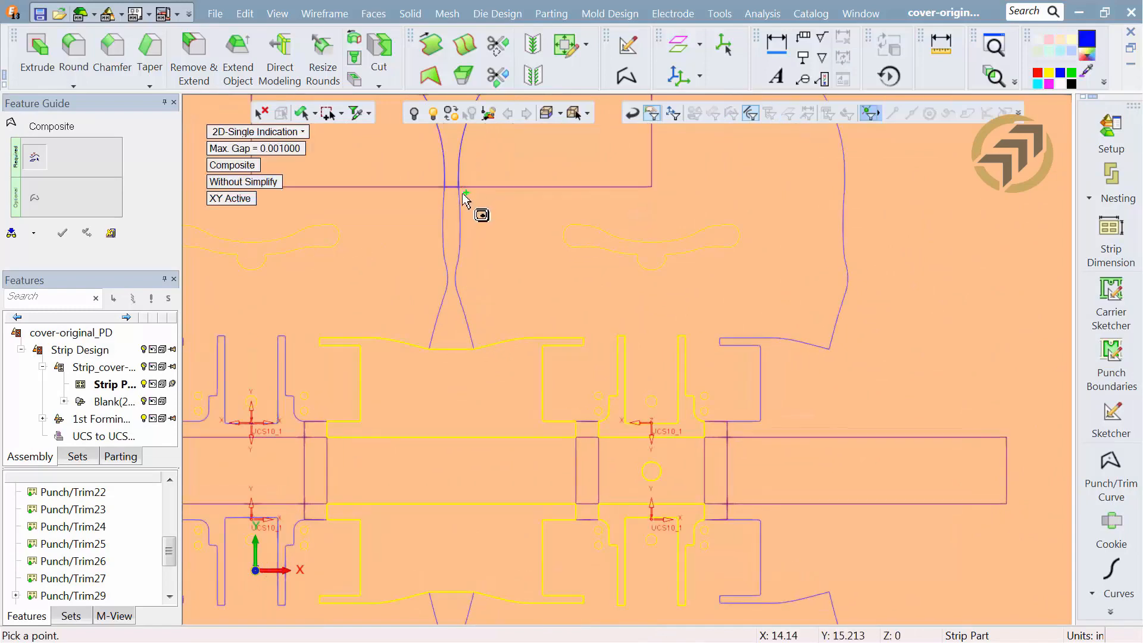
{"action": "left_click", "coordinate": [459, 249]}
{"action": "scroll", "coordinate": [569, 380], "scroll_direction": "up", "scroll_amount": 5}
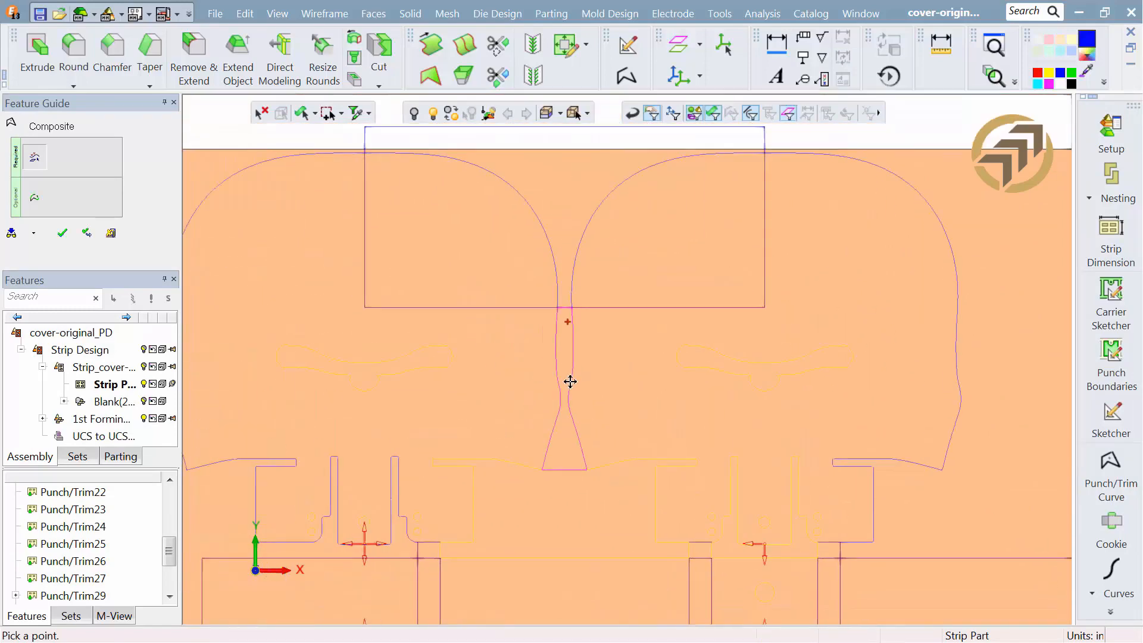
{"action": "right_click_drag", "start_coordinate": [594, 232], "coordinate": [589, 193], "text": "ctrl"}
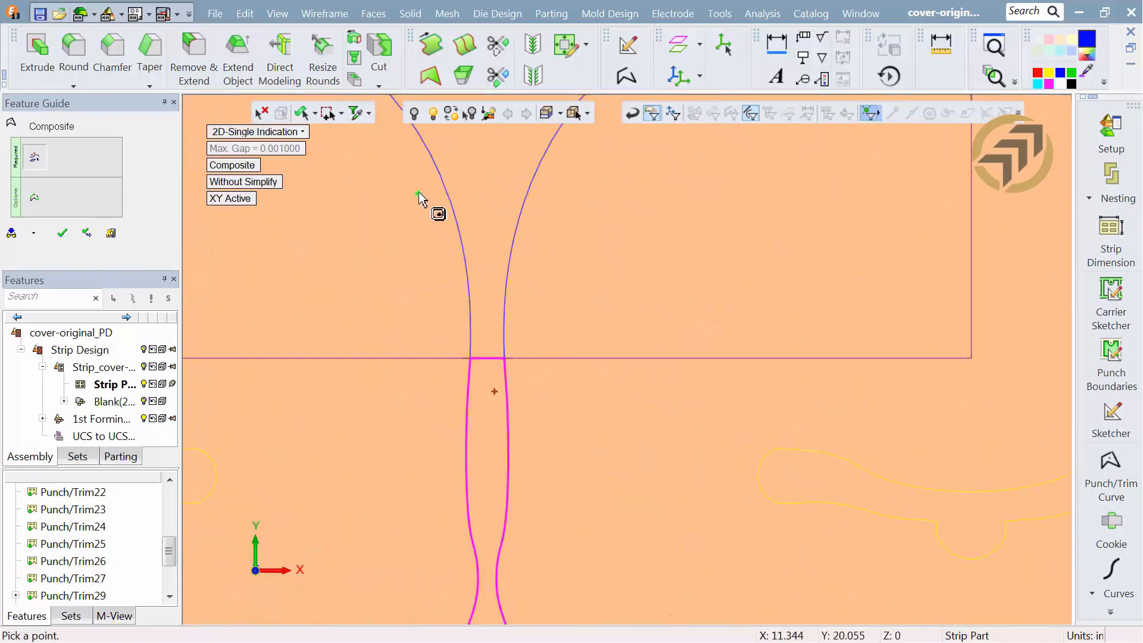
{"action": "left_click", "coordinate": [65, 234]}
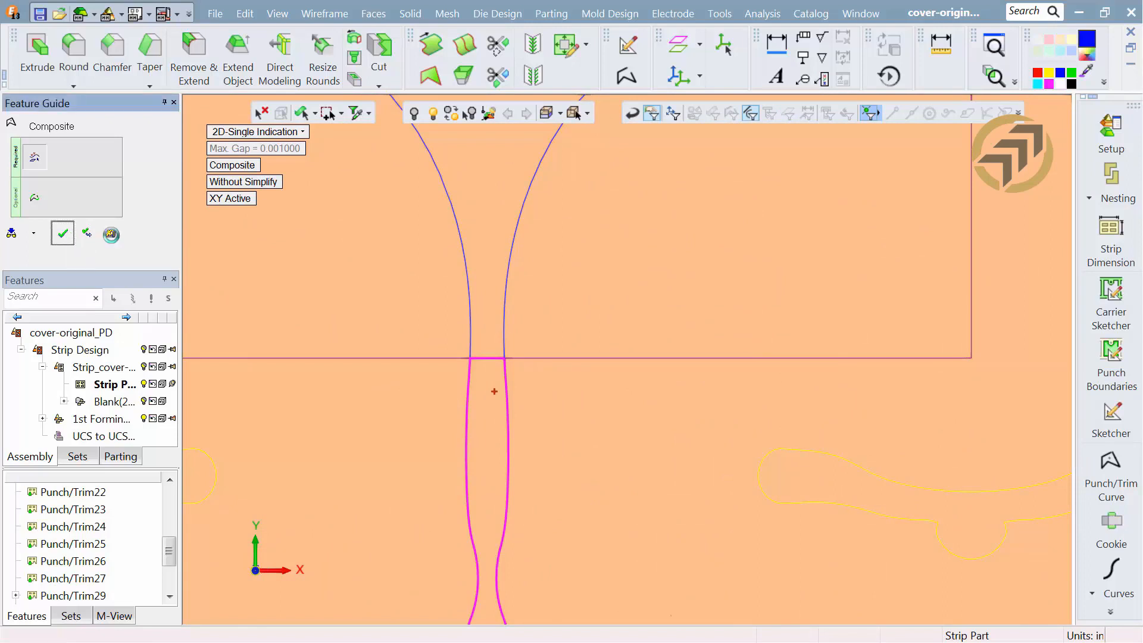
Step: Start an Advanced cookie on the upper narrow gap composite, extending its short upper edge with a 0.25 in offset
{"action": "left_click", "coordinate": [1111, 523]}
{"action": "left_click", "coordinate": [230, 149]}
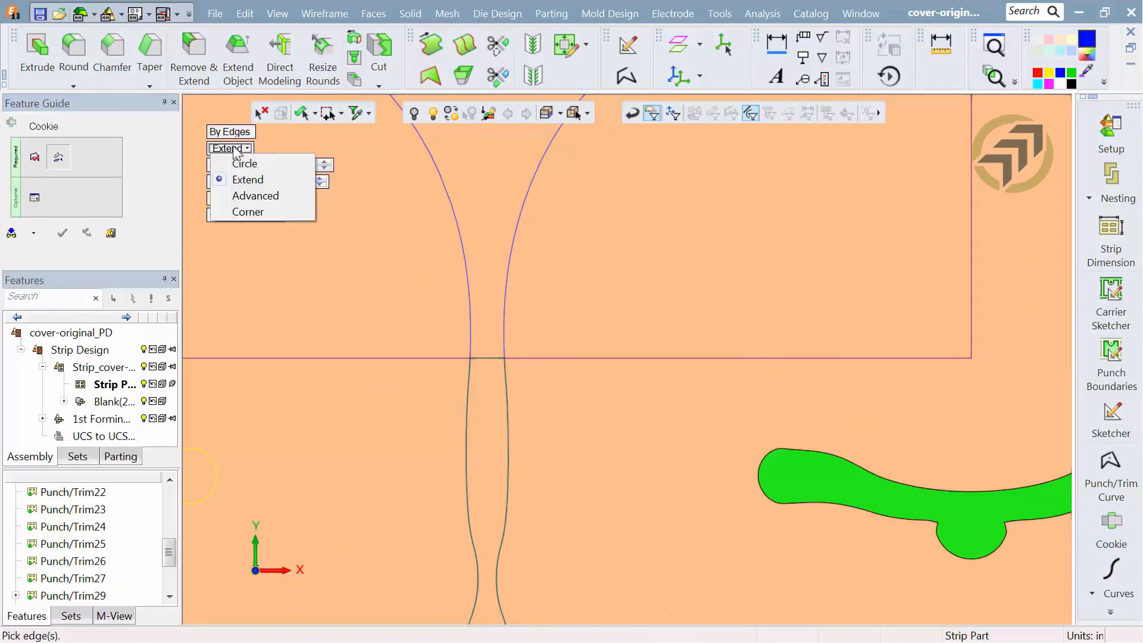
{"action": "left_click", "coordinate": [255, 196]}
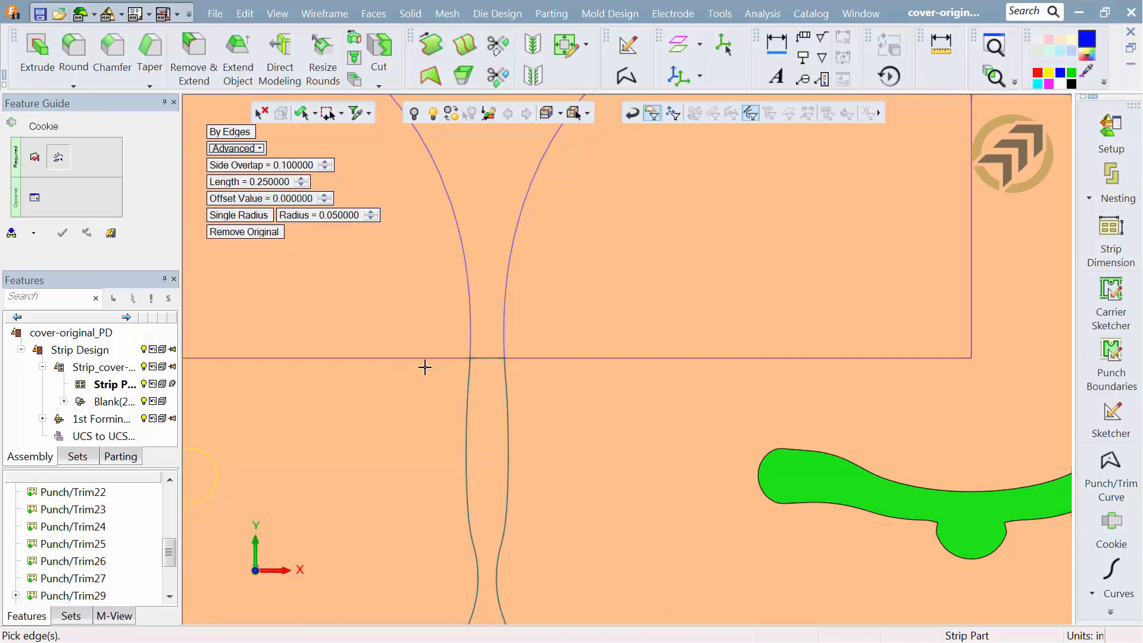
{"action": "left_click", "coordinate": [491, 361]}
{"action": "scroll", "coordinate": [494, 384], "scroll_direction": "up", "scroll_amount": 2}
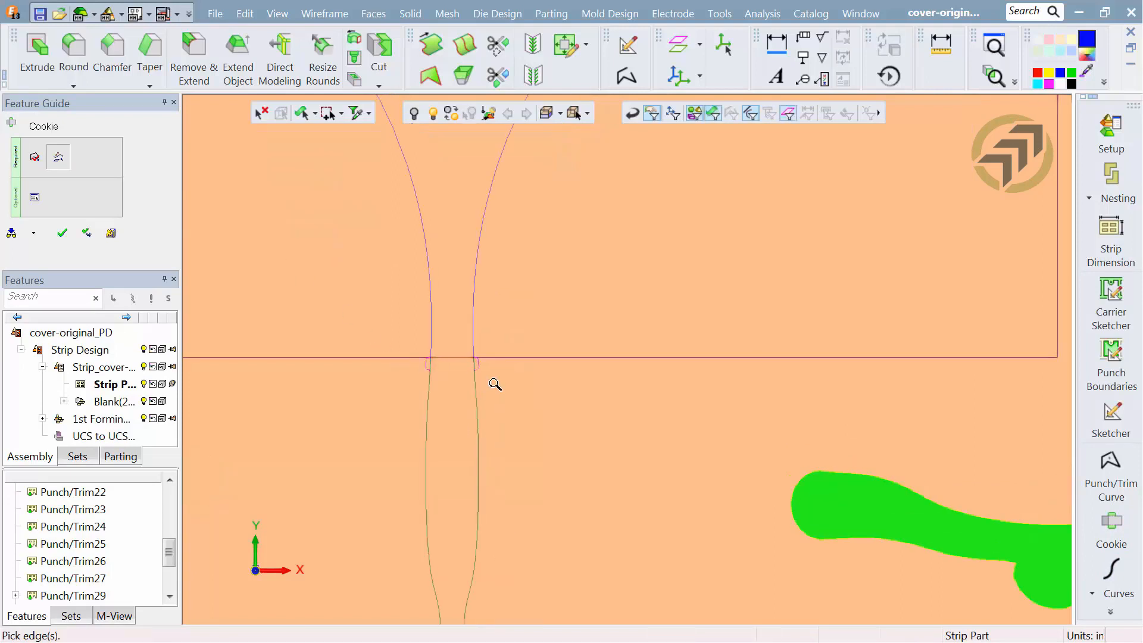
{"action": "right_click_drag", "start_coordinate": [494, 384], "coordinate": [483, 178], "text": "ctrl"}
{"action": "middle_click_drag", "start_coordinate": [470, 307], "coordinate": [683, 334], "text": "ctrl"}
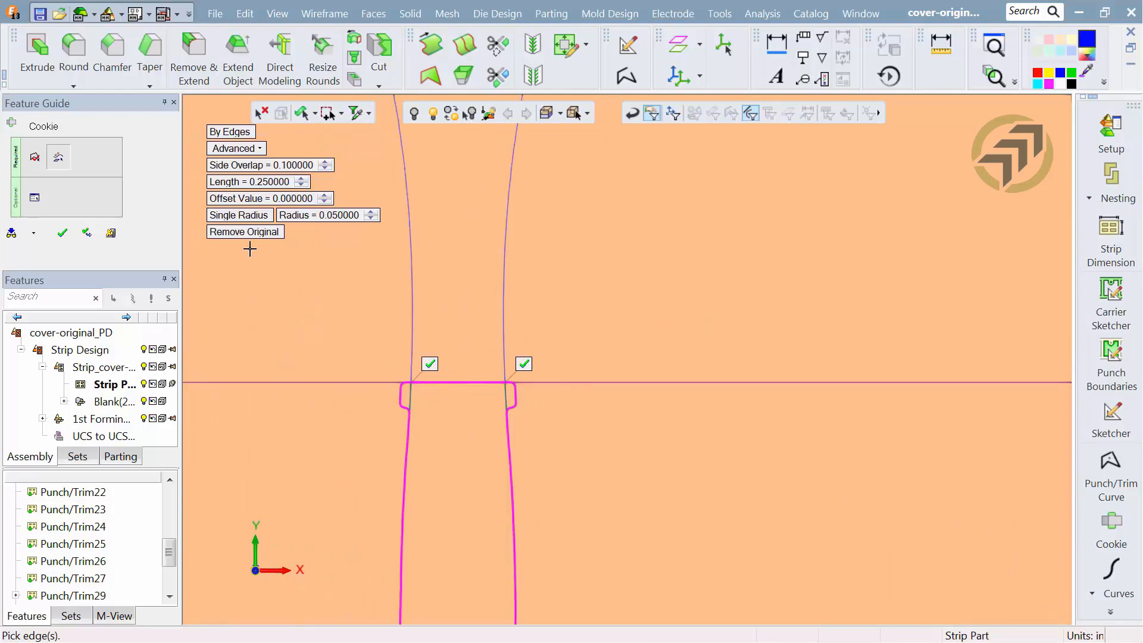
{"action": "left_click", "coordinate": [257, 200]}
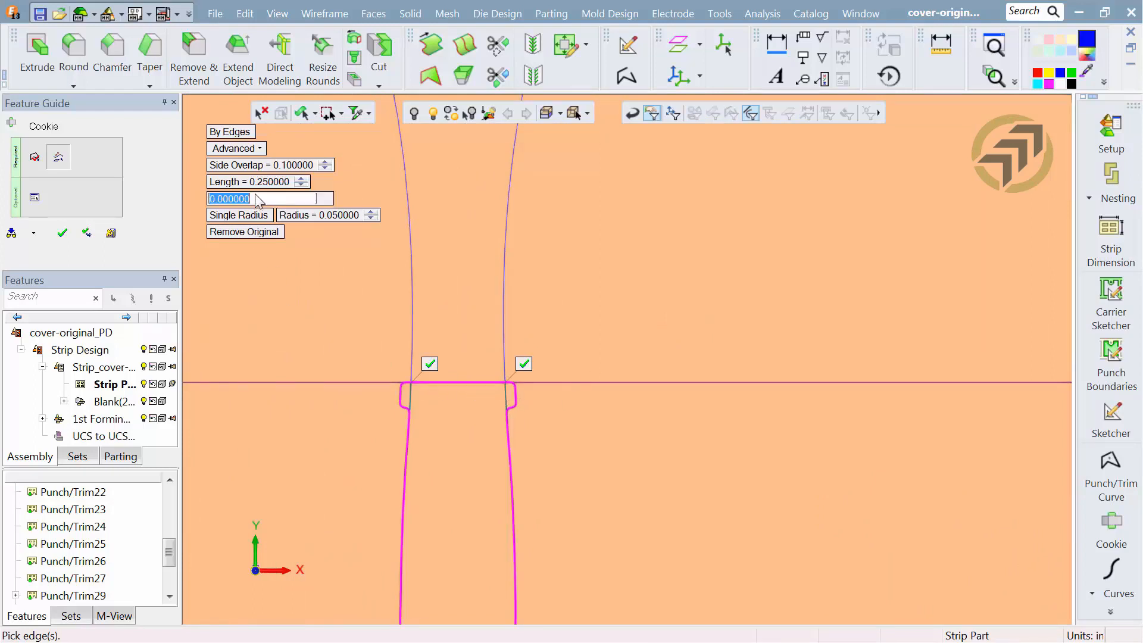
{"action": "key", "text": "Return"}
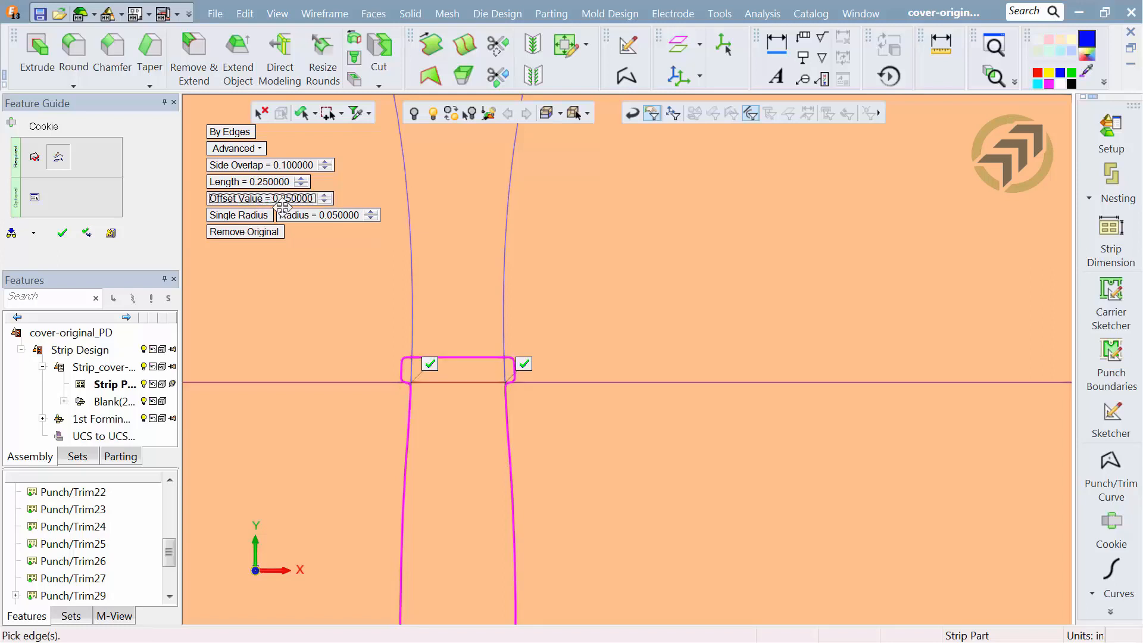
Step: Change the cookie type to Extend with a 0.125 in radius, include the profile's wide base edge, and create it
{"action": "left_click", "coordinate": [255, 148]}
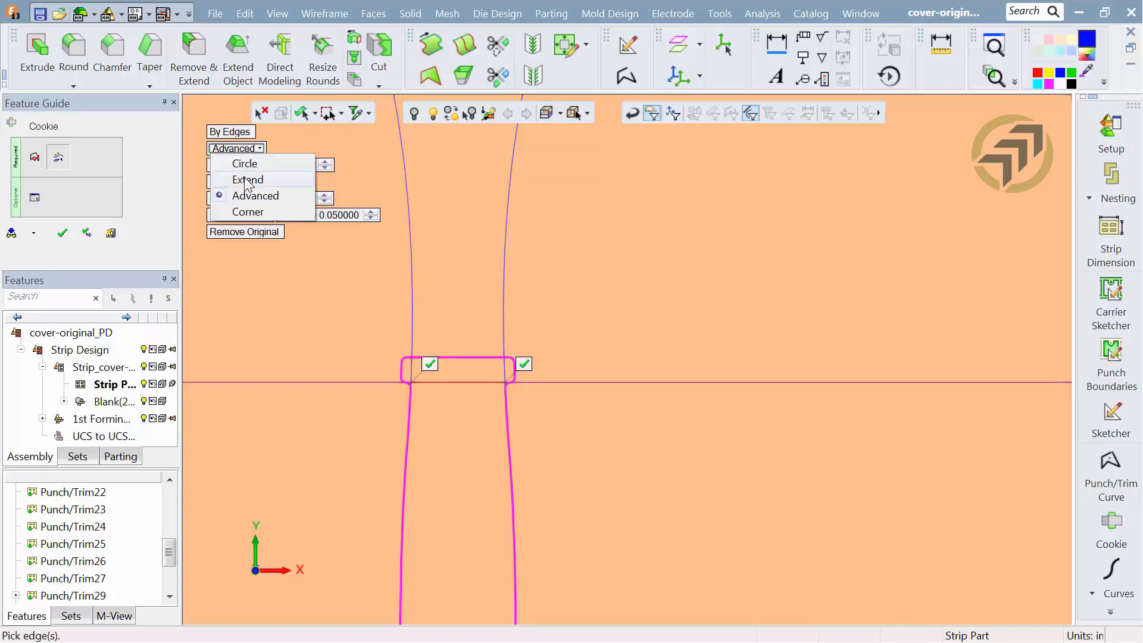
{"action": "left_click", "coordinate": [246, 178]}
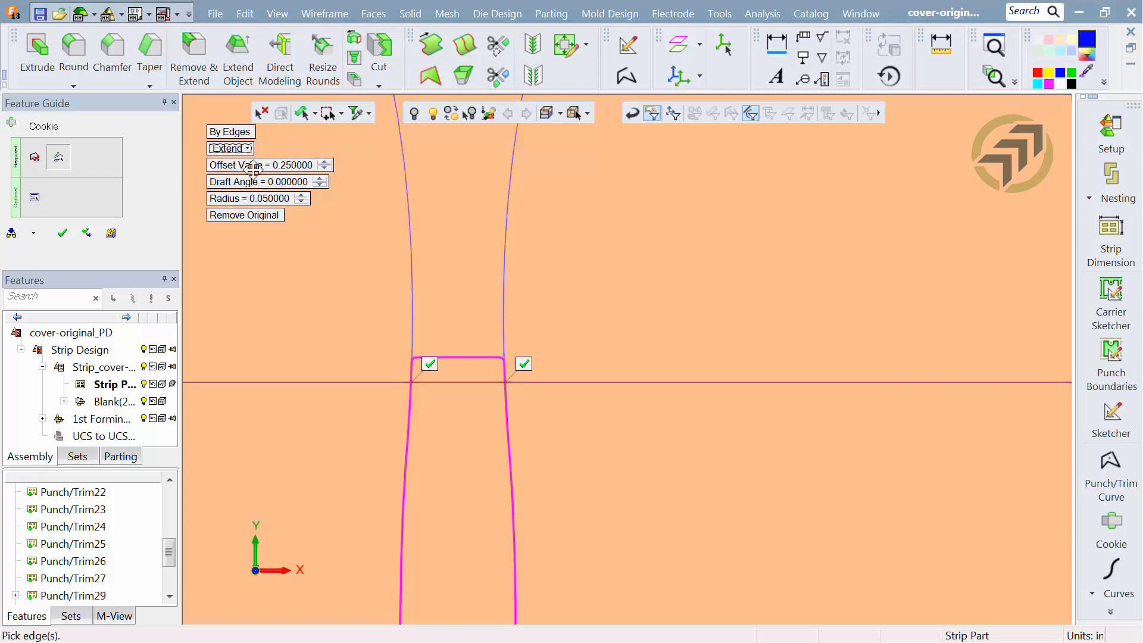
{"action": "left_click", "coordinate": [256, 200]}
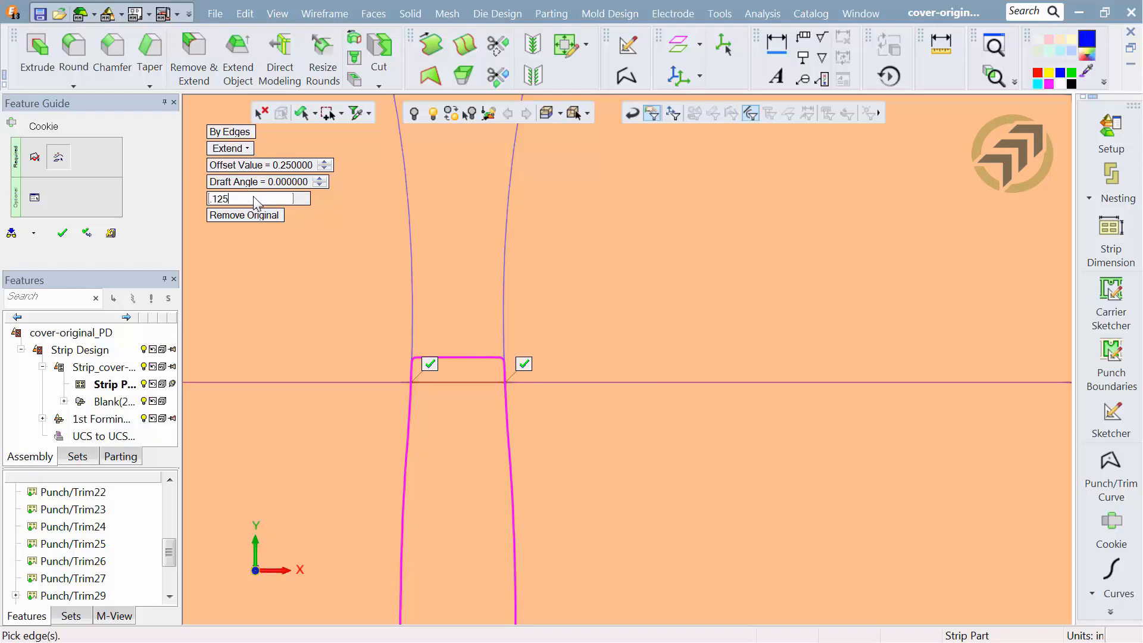
{"action": "key", "text": "Return"}
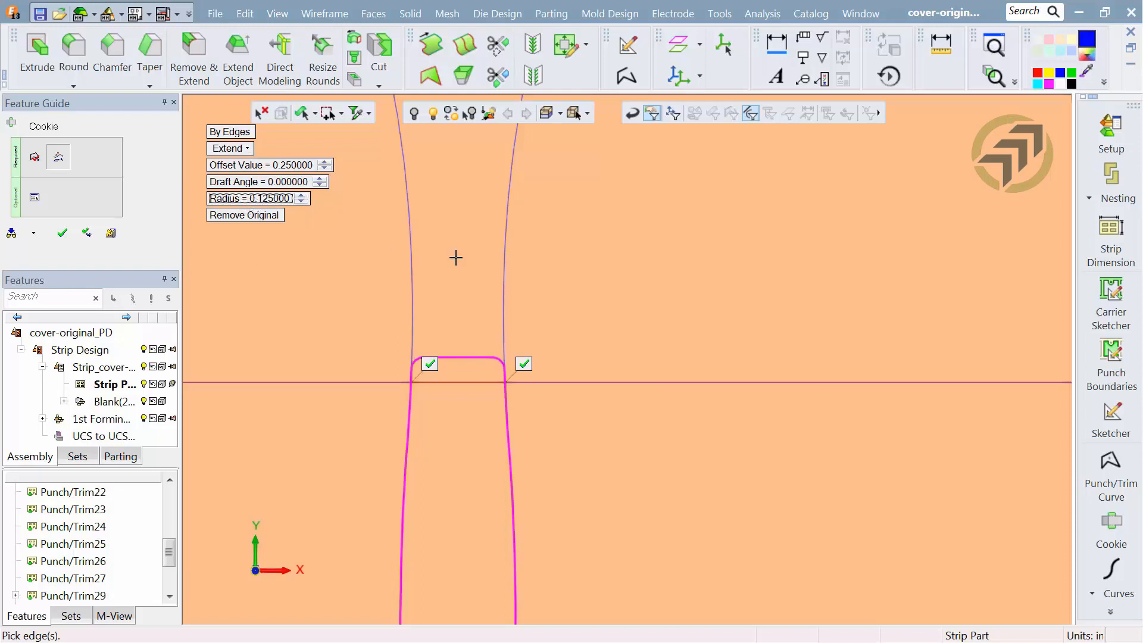
{"action": "scroll", "coordinate": [456, 258], "scroll_direction": "down", "scroll_amount": 6}
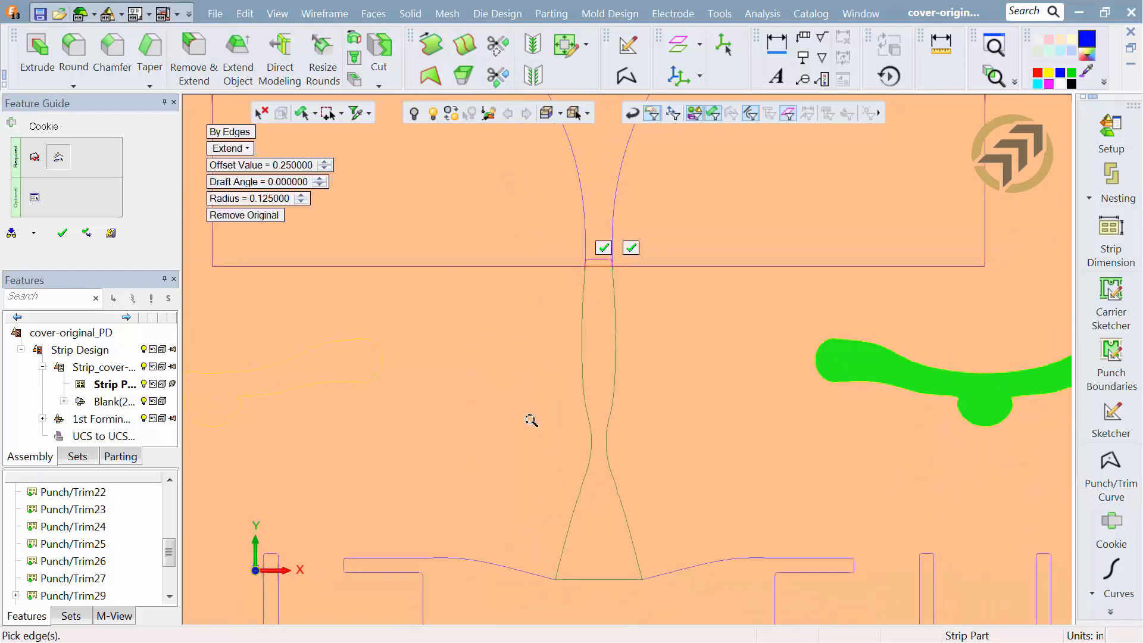
{"action": "middle_click_drag", "start_coordinate": [531, 420], "coordinate": [509, 391], "text": "ctrl"}
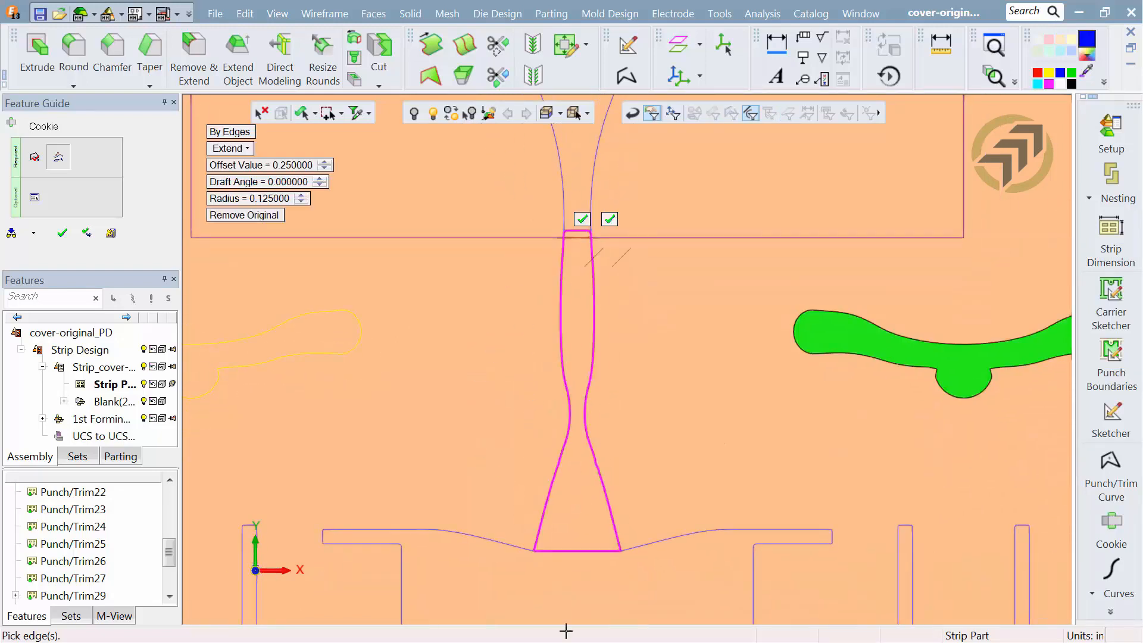
{"action": "left_click", "coordinate": [591, 550]}
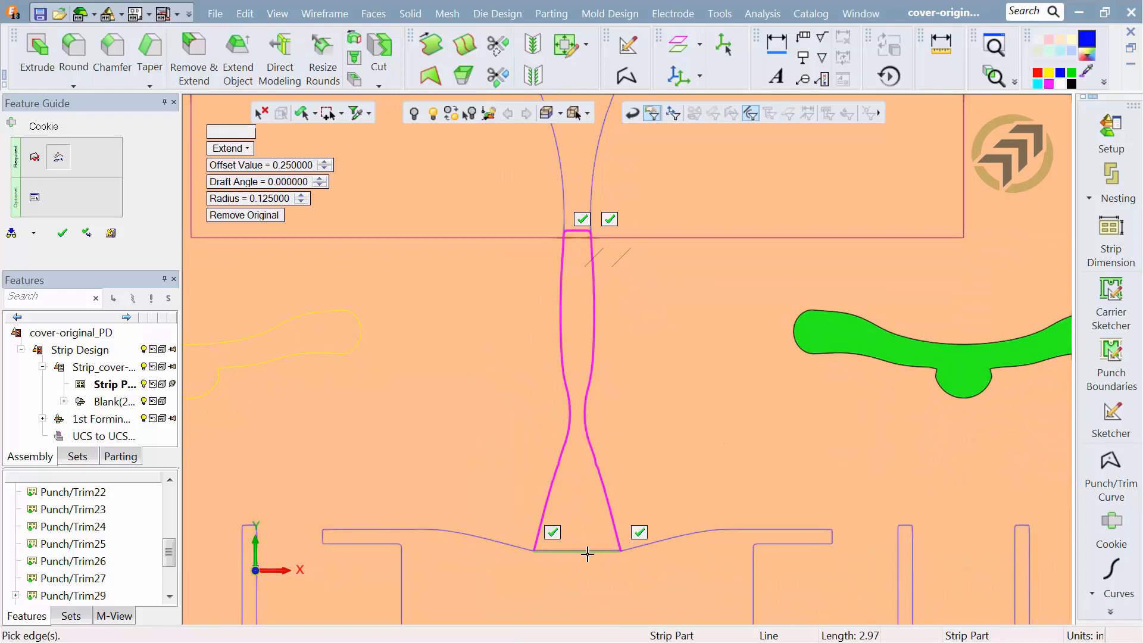
{"action": "left_click", "coordinate": [89, 232]}
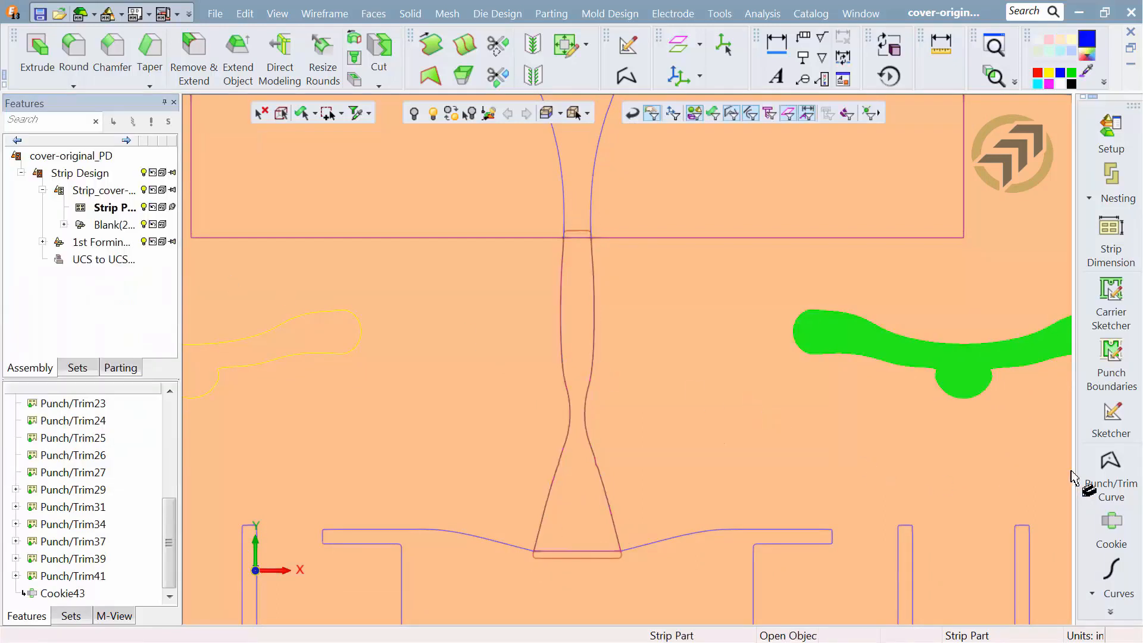
Step: Punch the strip with the upper narrow gap profile, starting at the position between the fourth and fifth parts
{"action": "left_click", "coordinate": [1110, 611]}
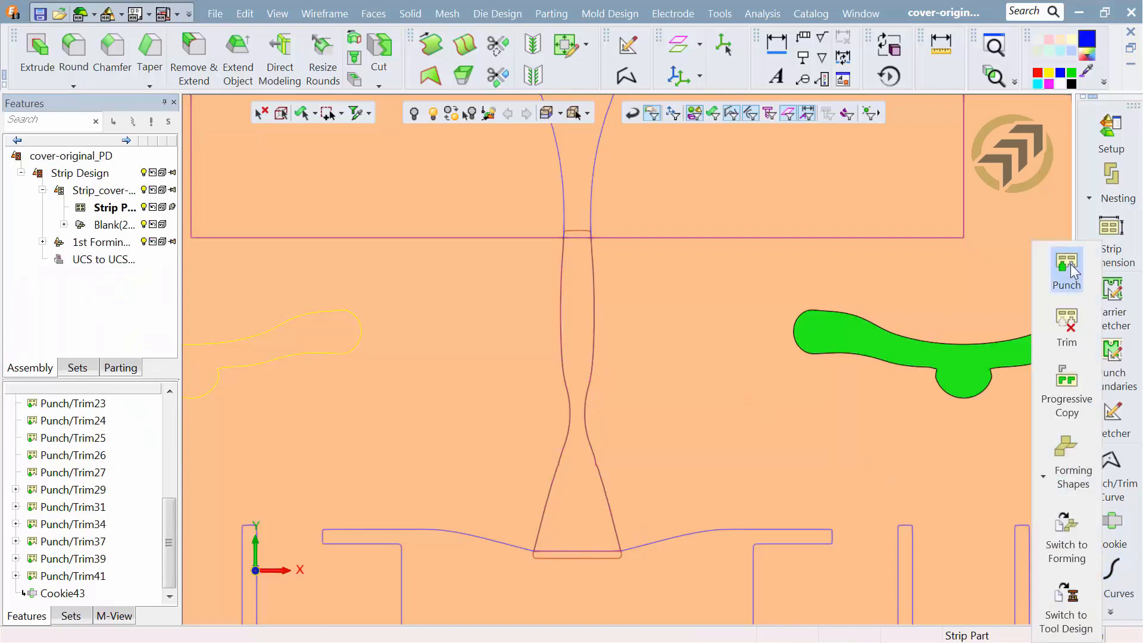
{"action": "left_click", "coordinate": [1068, 278]}
{"action": "right_click_drag", "start_coordinate": [649, 478], "coordinate": [658, 531], "text": "ctrl"}
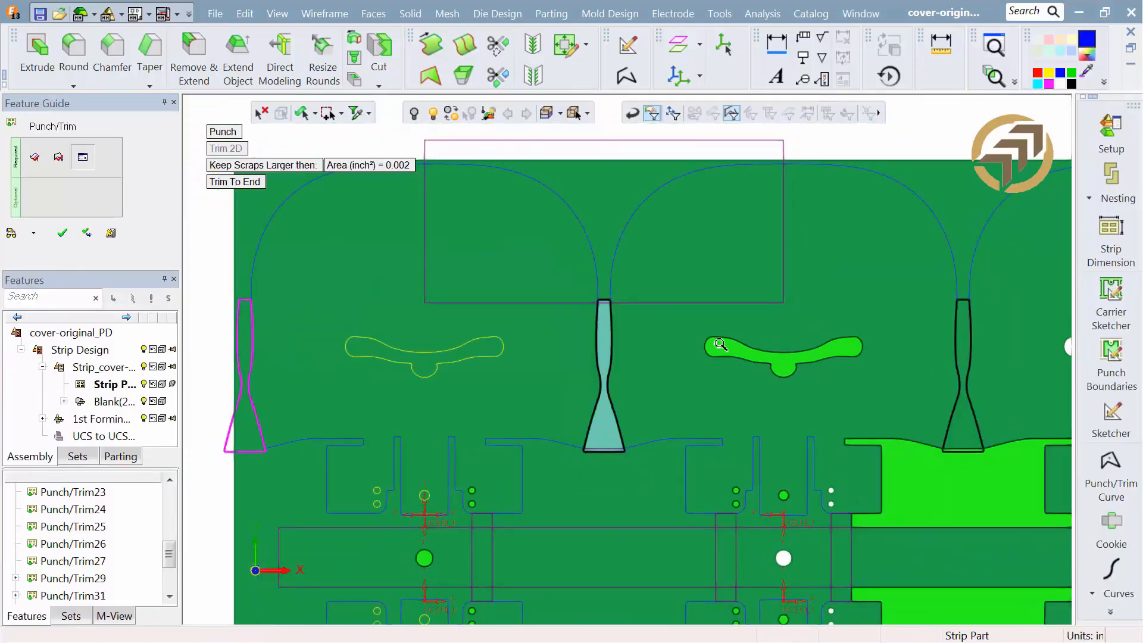
{"action": "right_click_drag", "start_coordinate": [719, 345], "coordinate": [739, 439], "text": "ctrl"}
{"action": "middle_click_drag", "start_coordinate": [736, 400], "coordinate": [439, 382], "text": "ctrl"}
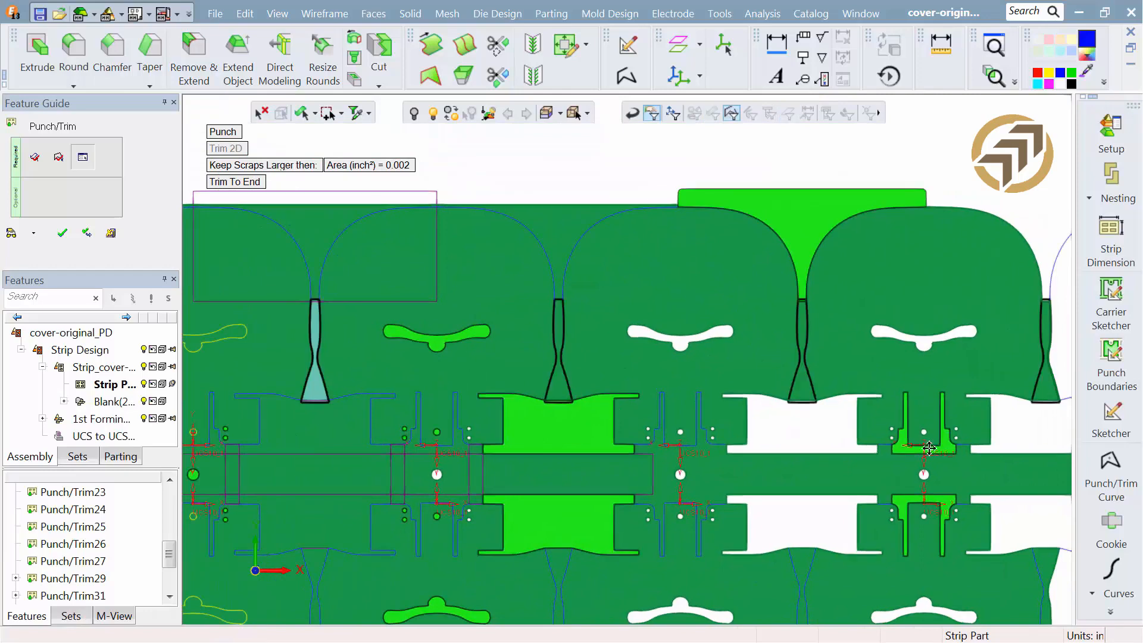
{"action": "left_click", "coordinate": [1045, 399]}
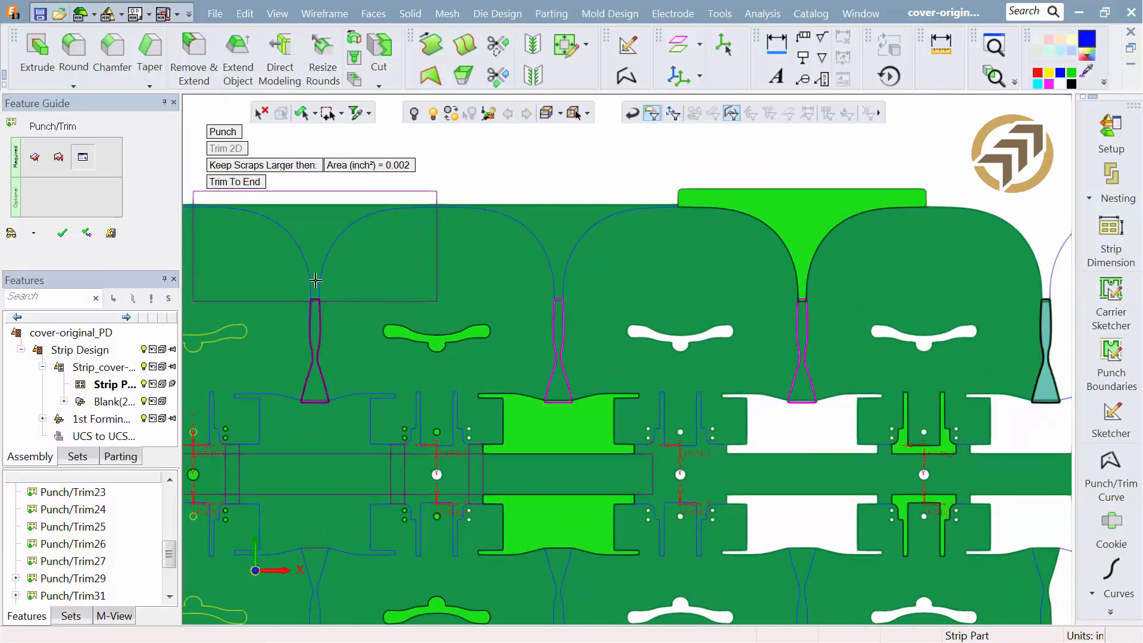
{"action": "left_click", "coordinate": [72, 241]}
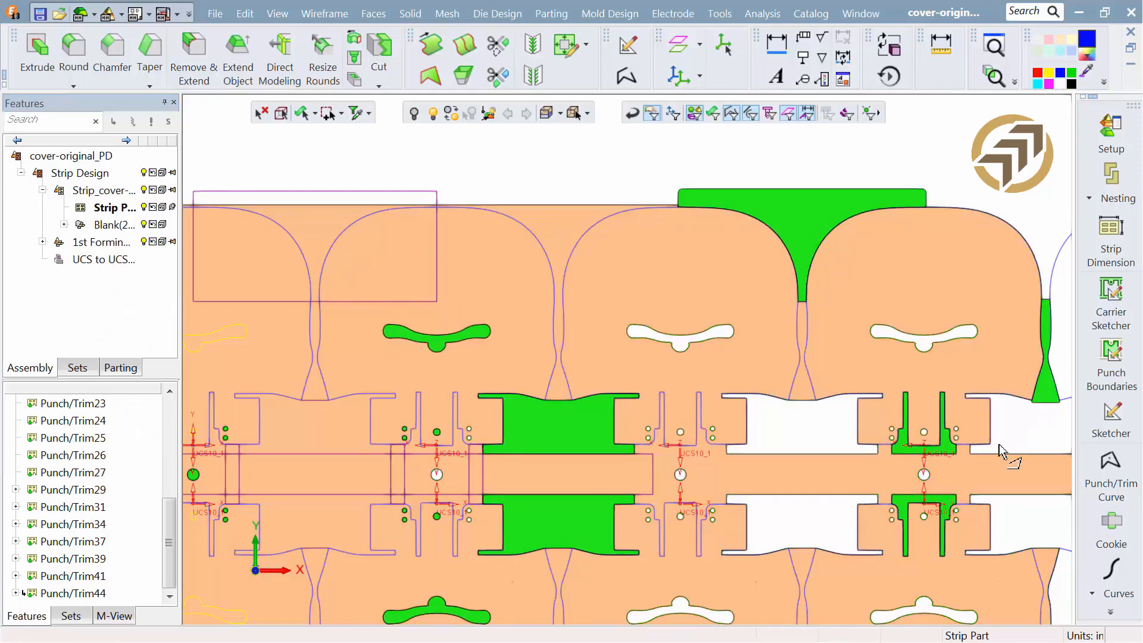
Step: Create a closed composite from the narrow gap between the first two lower parts, above the edge punch rectangle
{"action": "left_click", "coordinate": [1111, 476]}
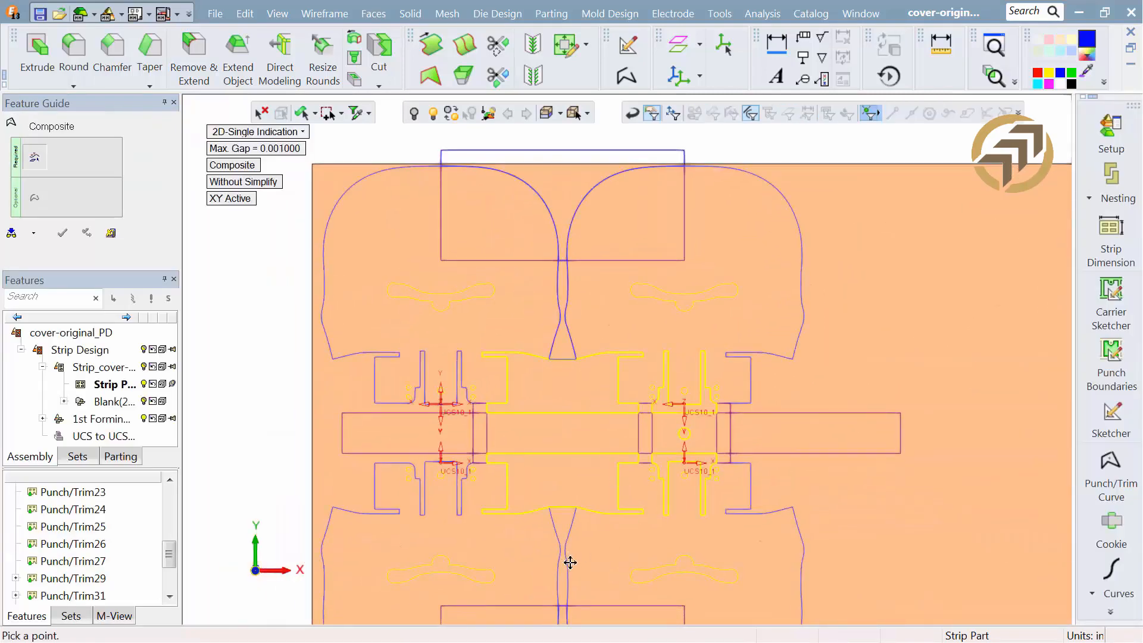
{"action": "middle_click_drag", "start_coordinate": [570, 562], "coordinate": [571, 475]}
{"action": "left_click", "coordinate": [567, 472]}
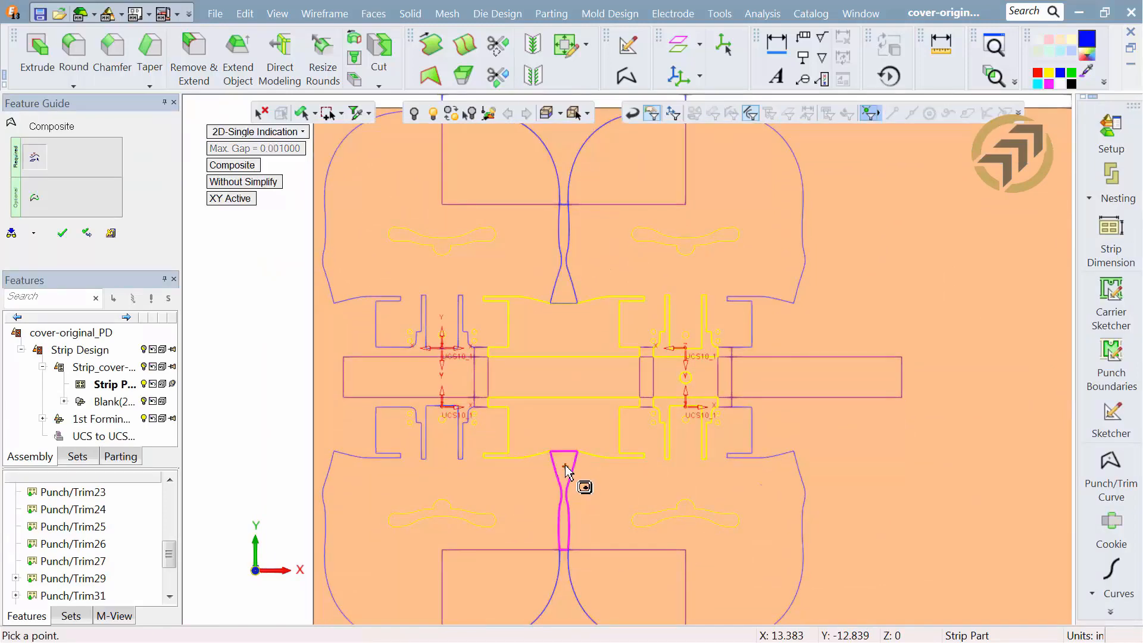
{"action": "left_click", "coordinate": [63, 235]}
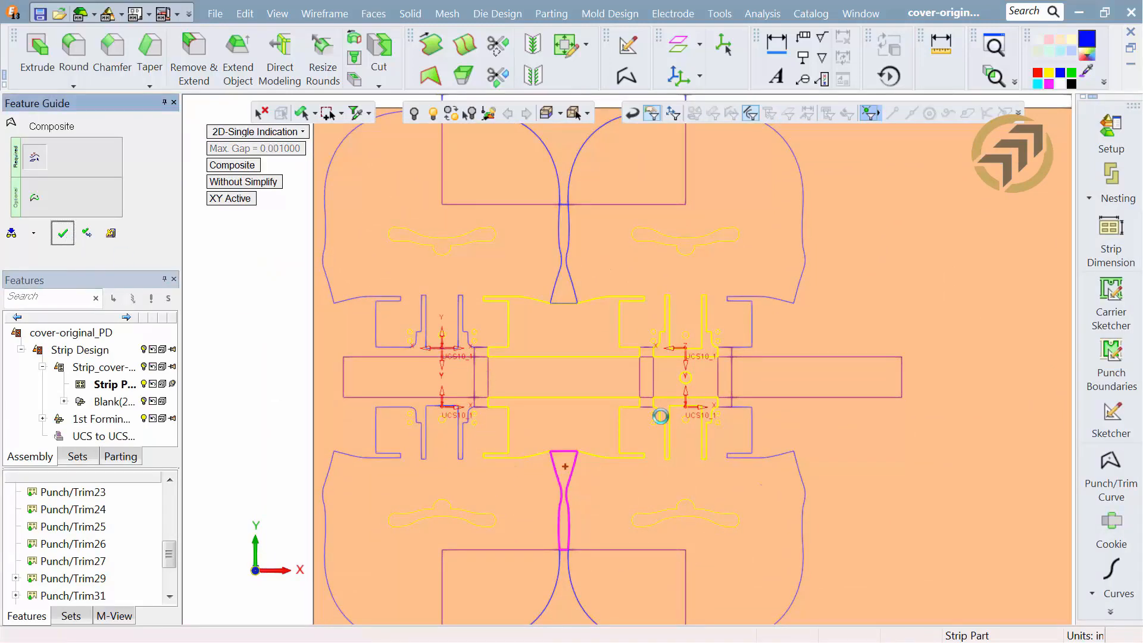
Step: Extend both end edges of the lower narrow gap composite with a cookie, using 0.25 in offset and 0.125 in radius
{"action": "left_click", "coordinate": [1096, 518]}
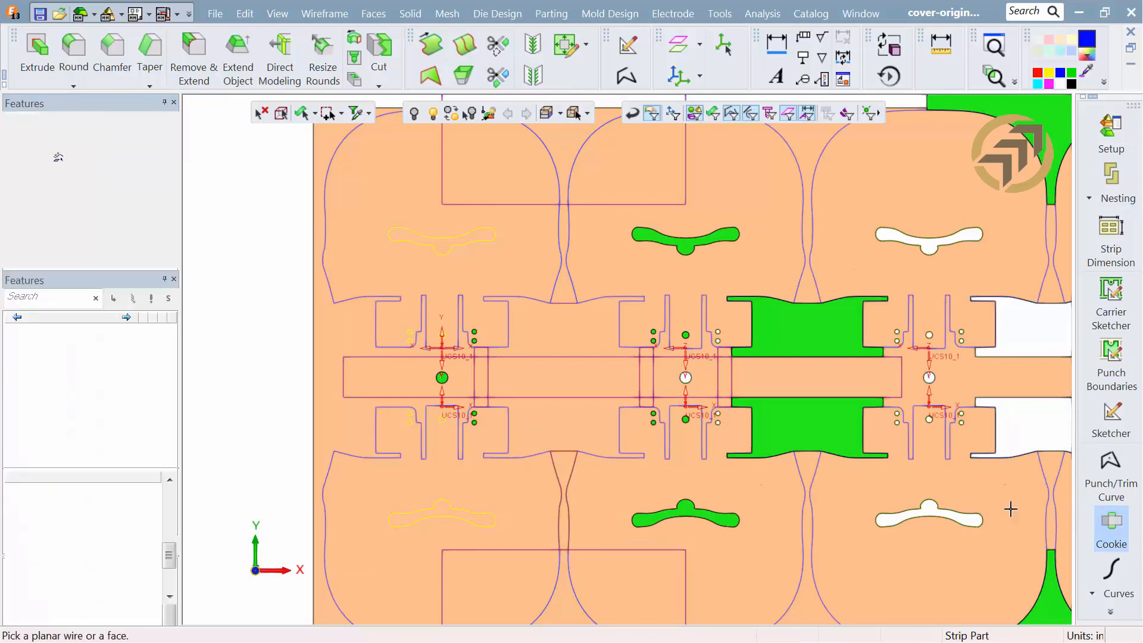
{"action": "left_click", "coordinate": [563, 500]}
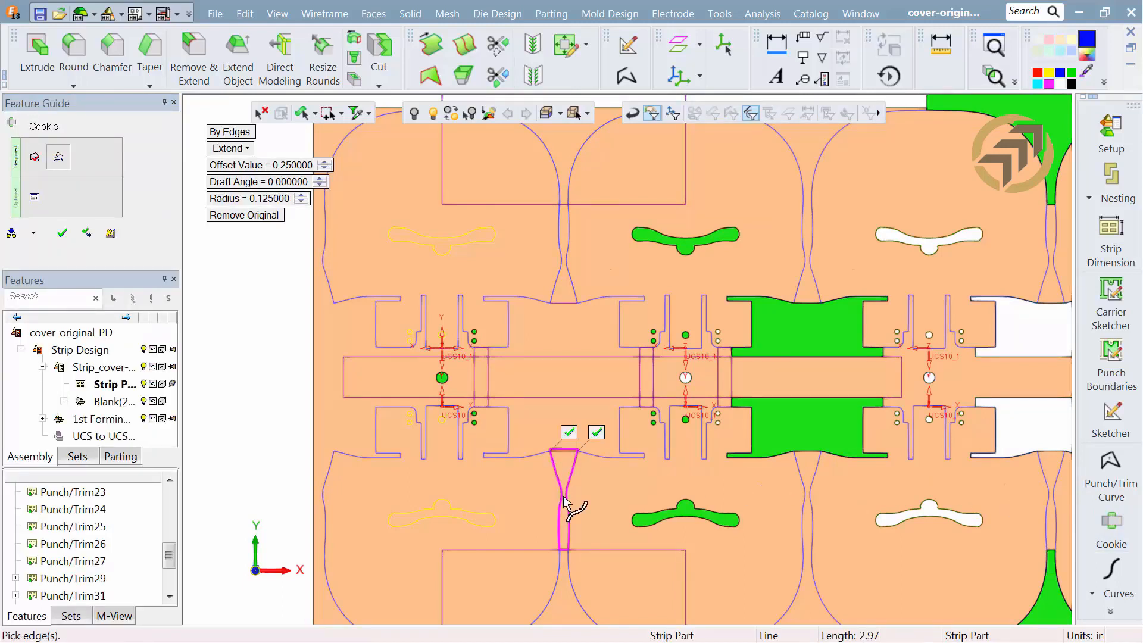
{"action": "left_click", "coordinate": [563, 550]}
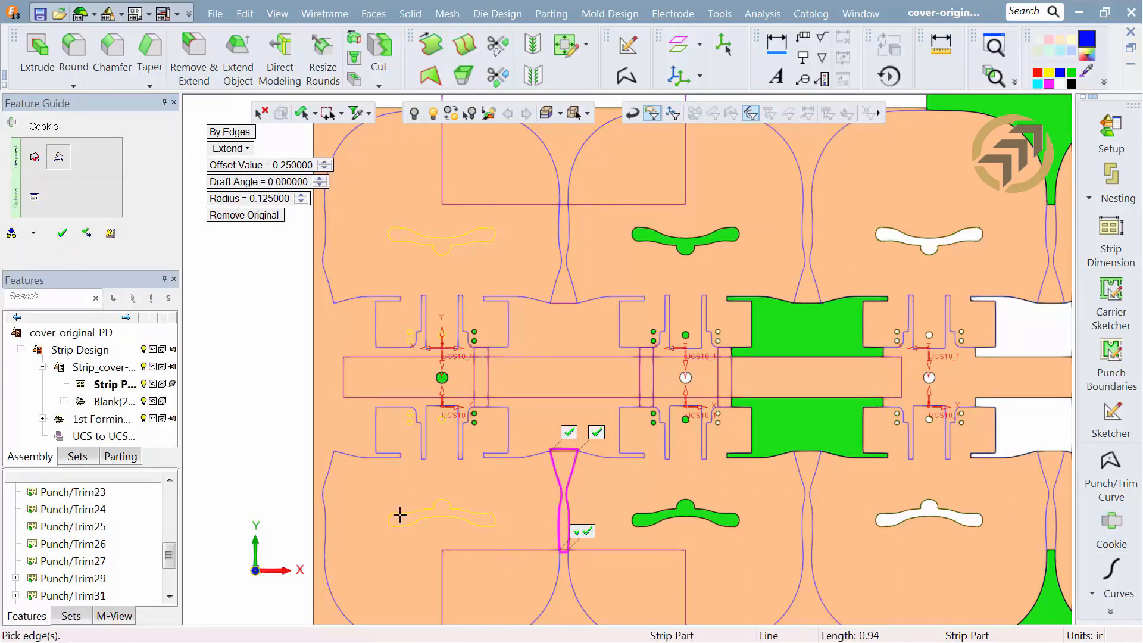
{"action": "left_click", "coordinate": [62, 233]}
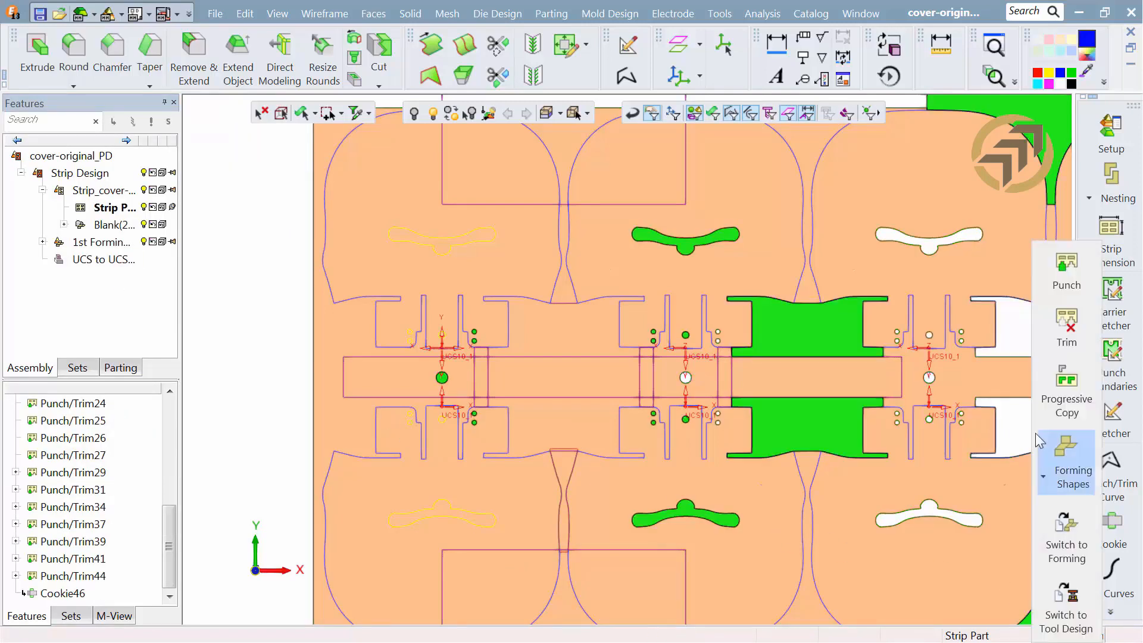
Step: Punch the strip with the lower narrow gap profile, starting at the position between the fourth and fifth parts
{"action": "left_click", "coordinate": [1066, 268]}
{"action": "scroll", "coordinate": [625, 348], "scroll_direction": "down", "scroll_amount": 3}
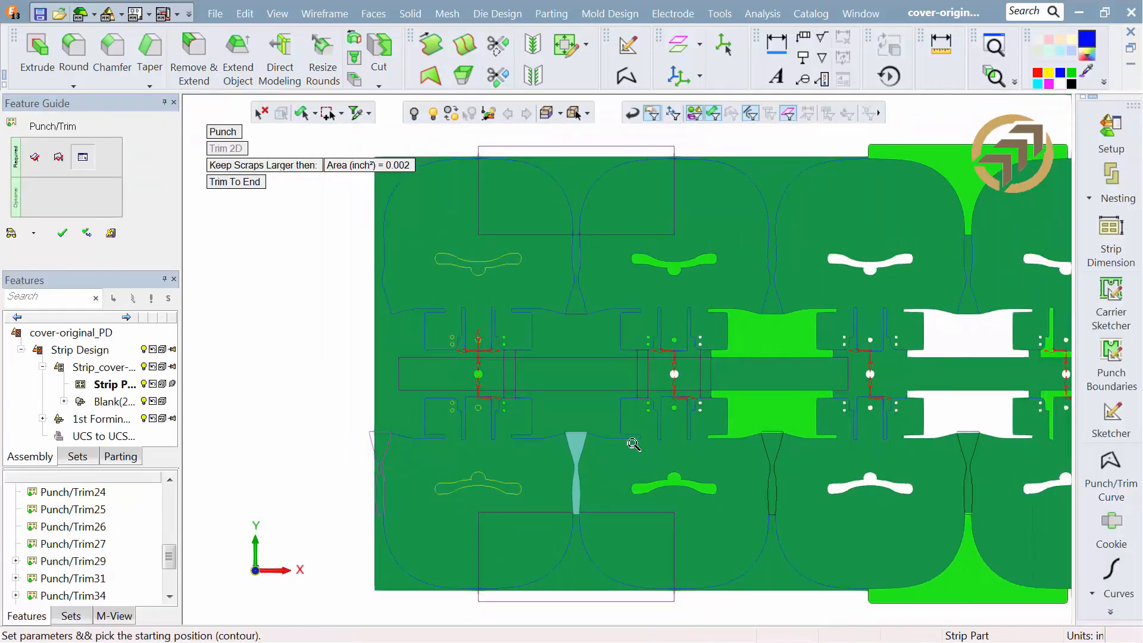
{"action": "middle_click_drag", "start_coordinate": [625, 348], "coordinate": [270, 422]}
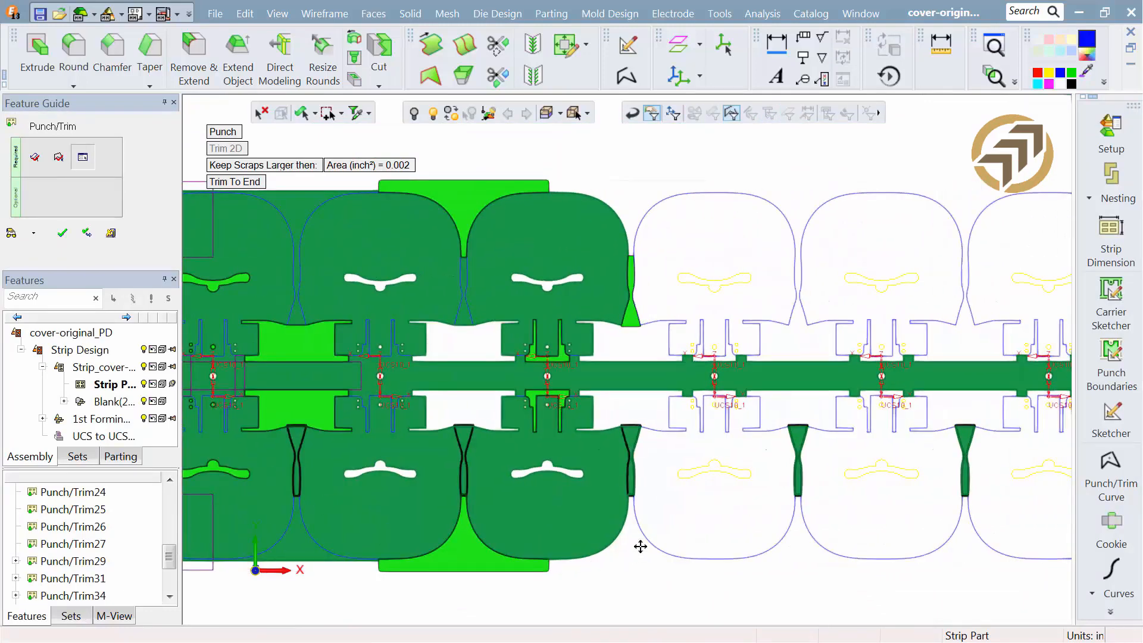
{"action": "scroll", "coordinate": [628, 360], "scroll_direction": "up", "scroll_amount": 2}
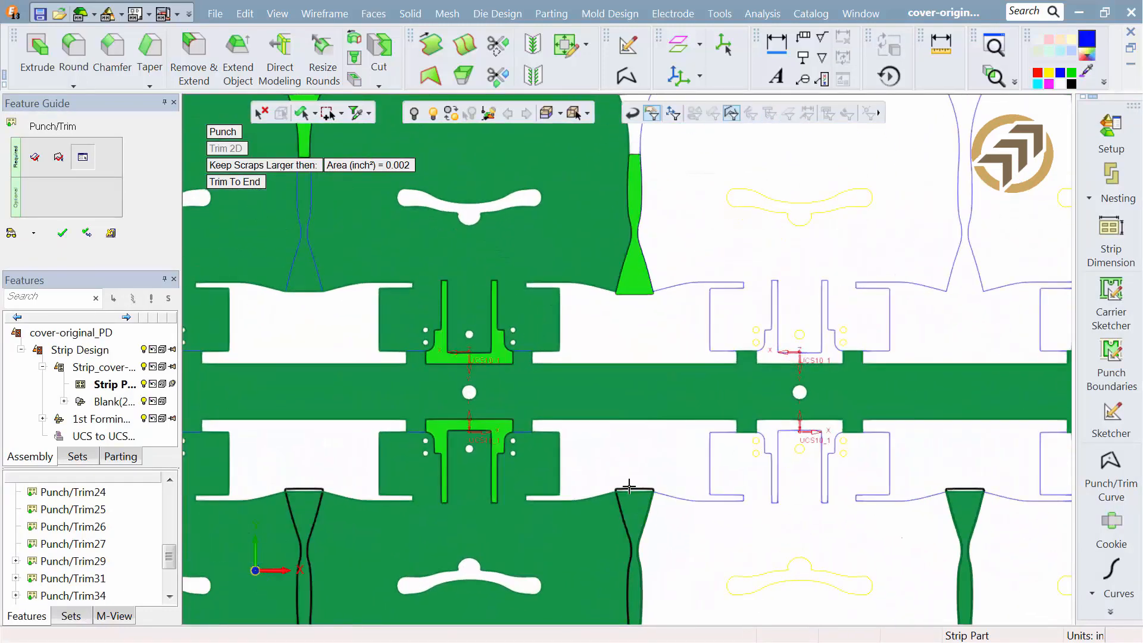
{"action": "left_click", "coordinate": [632, 495]}
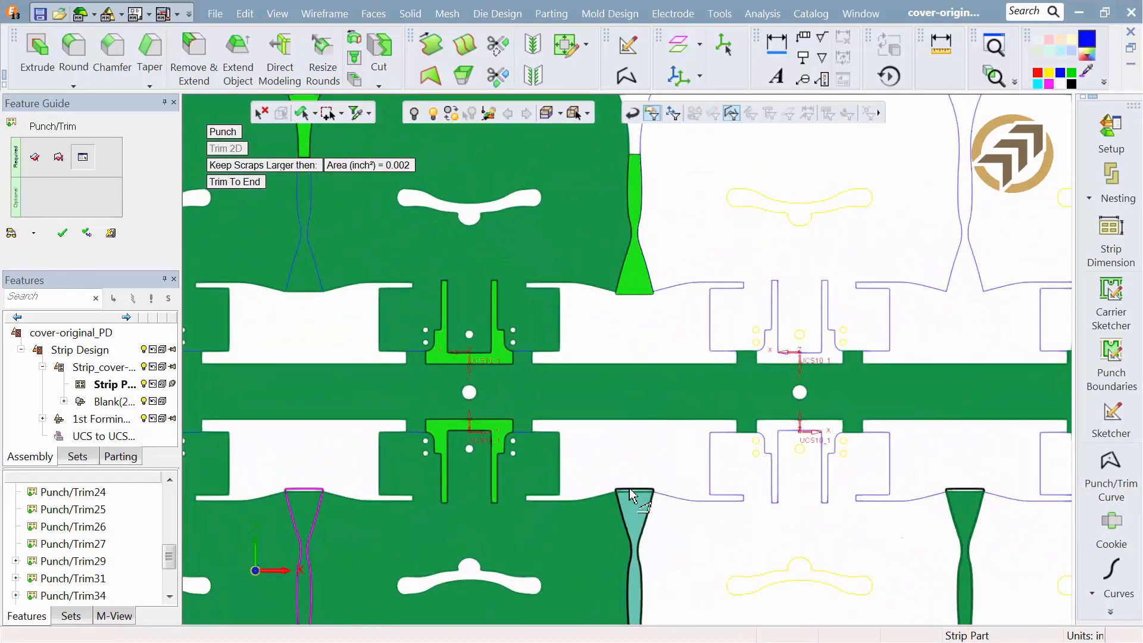
{"action": "left_click", "coordinate": [63, 233]}
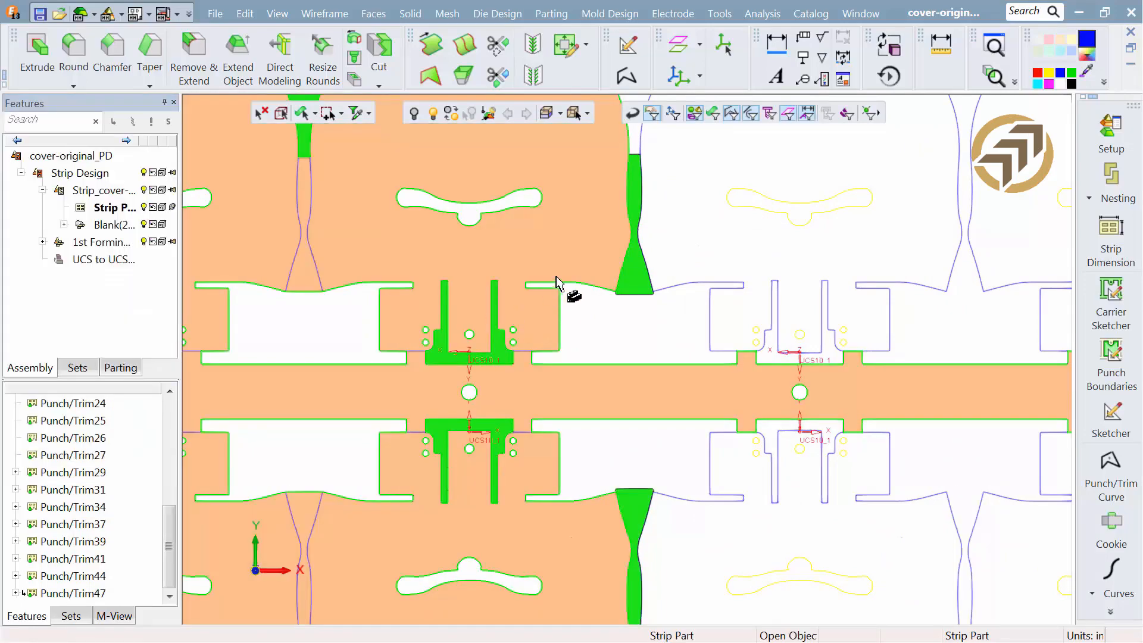
Step: Add the rightmost solid flat forming shape from the row above the strip to the fifth station, in both the lower and upper part rows
{"action": "scroll", "coordinate": [587, 383], "scroll_direction": "down", "scroll_amount": 3}
{"action": "scroll", "coordinate": [599, 512], "scroll_direction": "down", "scroll_amount": 5}
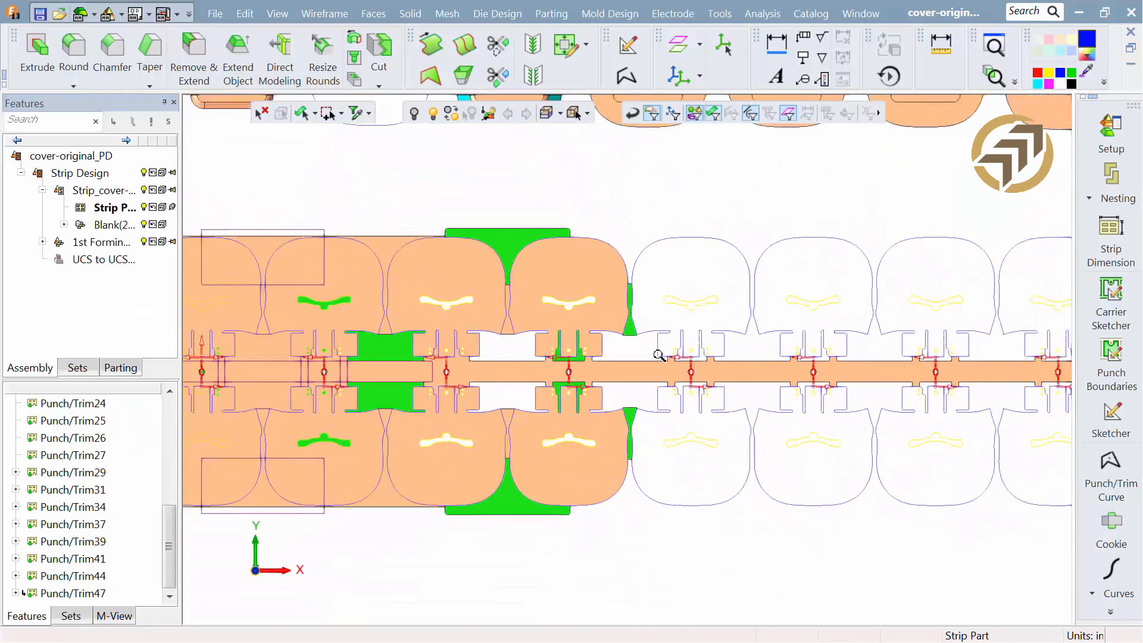
{"action": "middle_click_drag", "start_coordinate": [649, 345], "coordinate": [549, 371]}
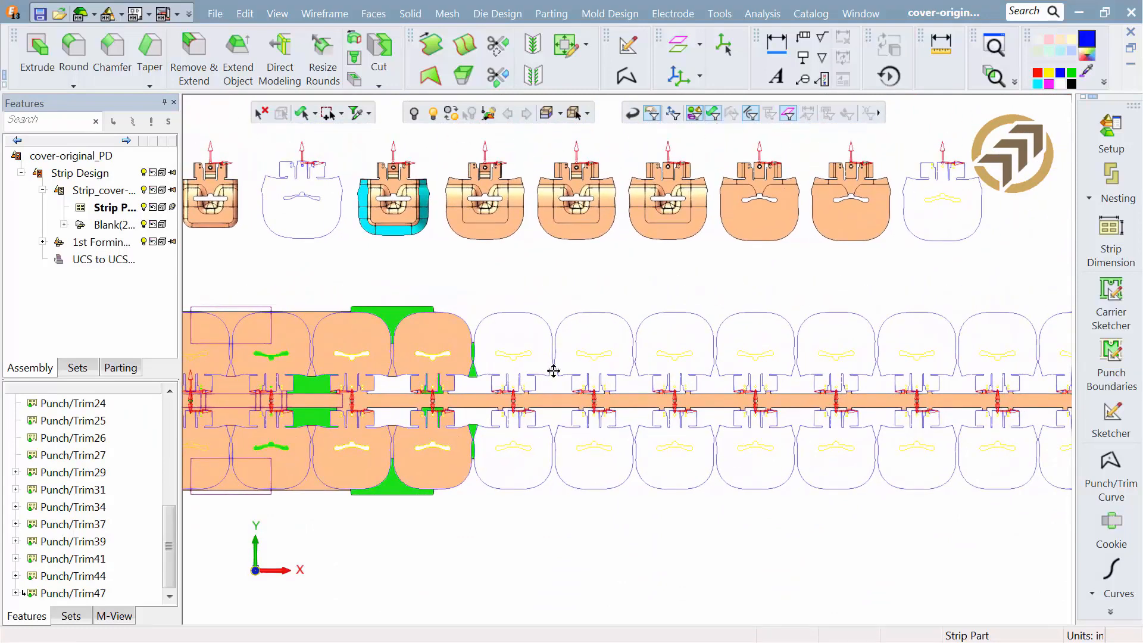
{"action": "left_click", "coordinate": [1108, 611]}
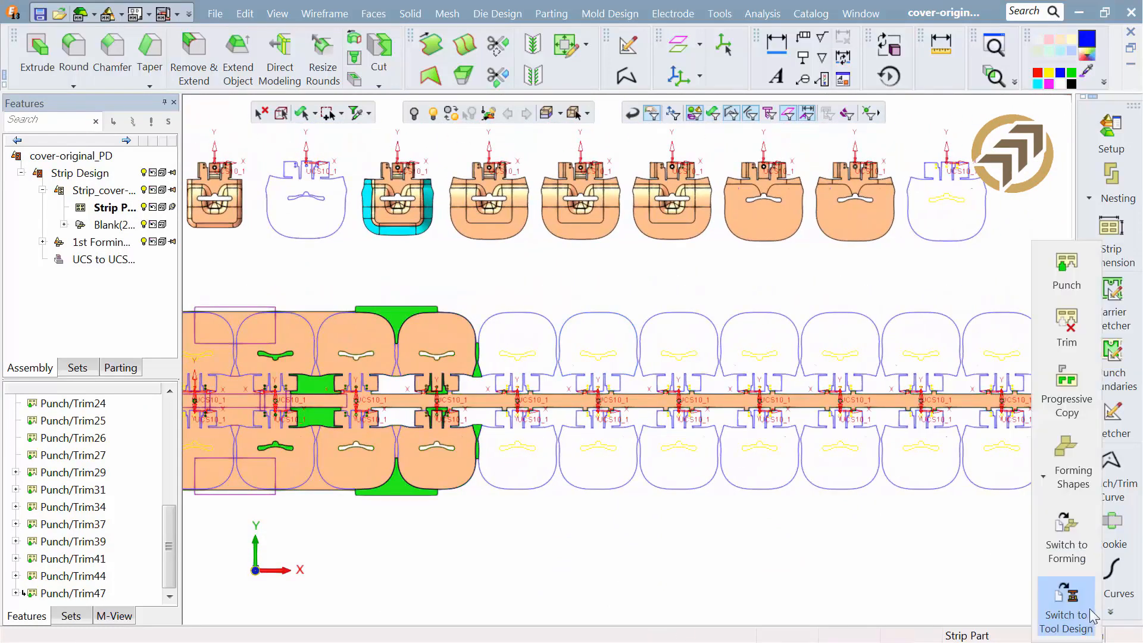
{"action": "left_click", "coordinate": [1066, 455]}
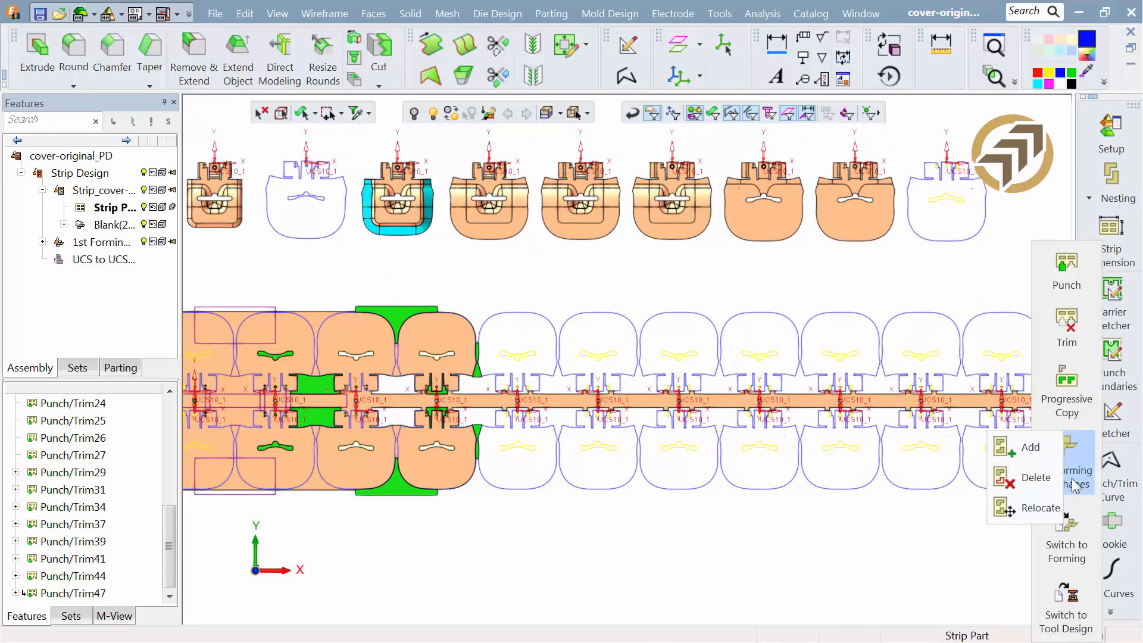
{"action": "left_click", "coordinate": [1005, 445]}
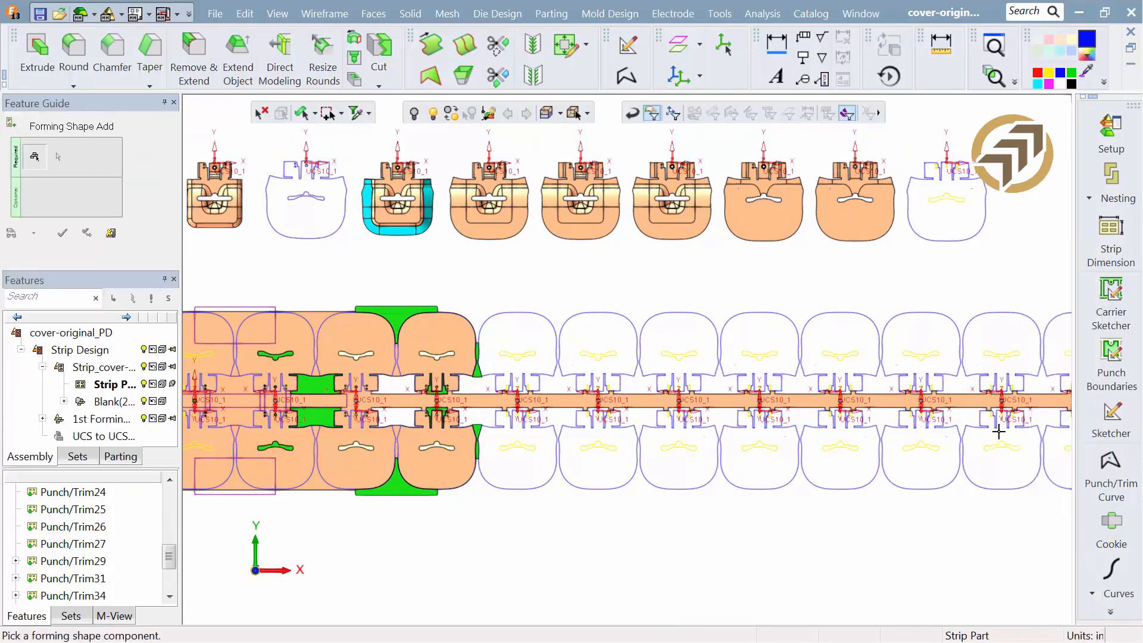
{"action": "left_click", "coordinate": [845, 245]}
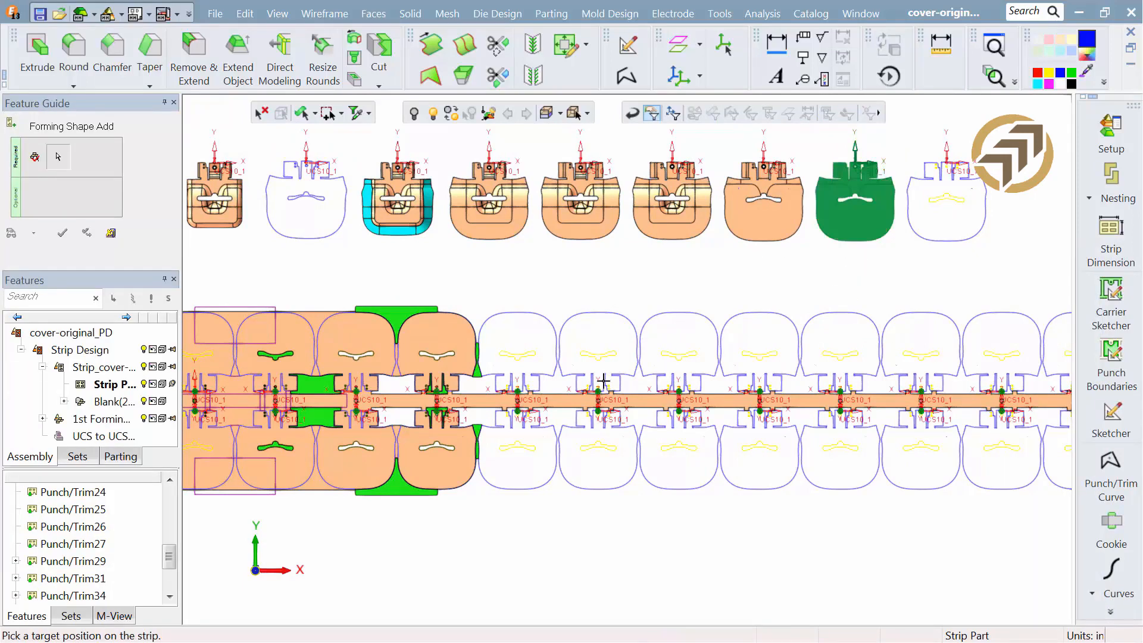
{"action": "left_click", "coordinate": [521, 411]}
{"action": "left_click", "coordinate": [615, 296]}
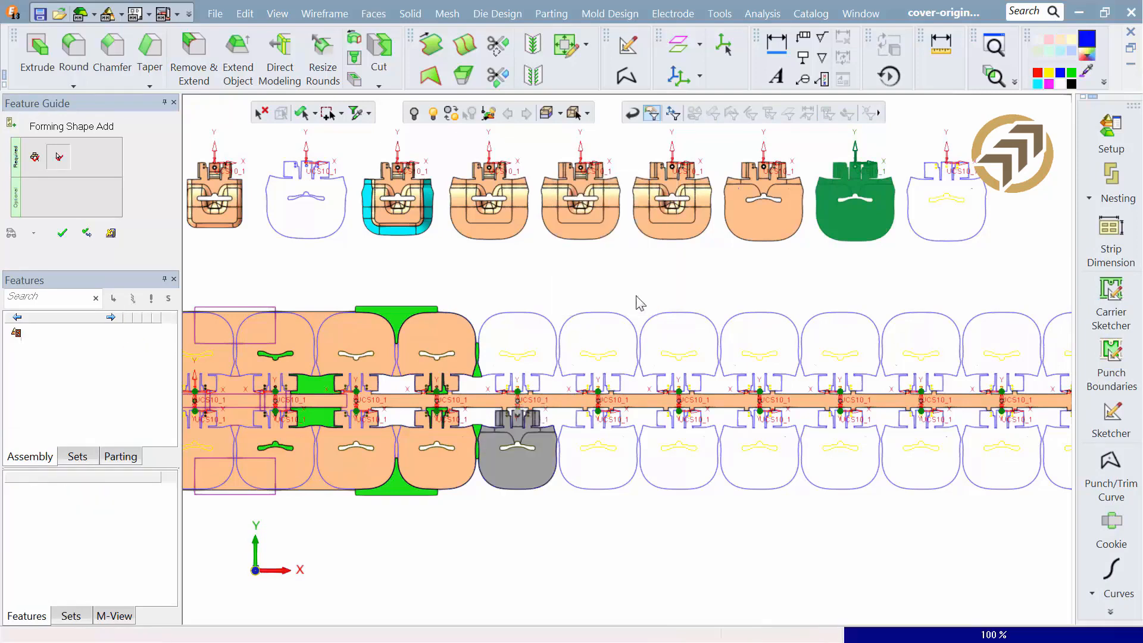
{"action": "left_click", "coordinate": [851, 246]}
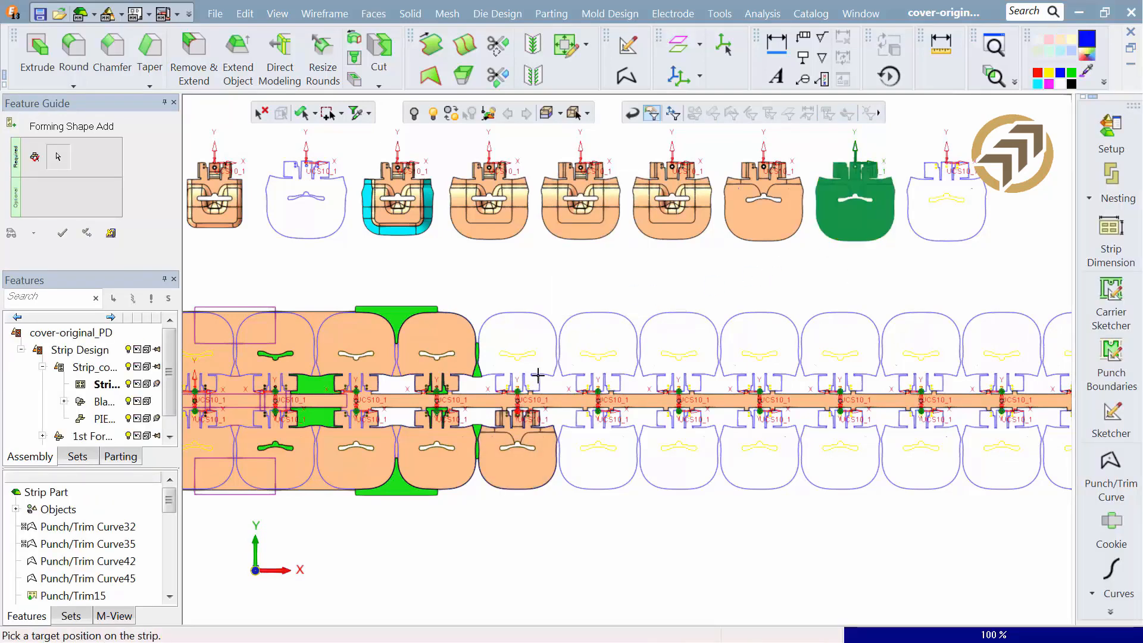
{"action": "left_click", "coordinate": [522, 387]}
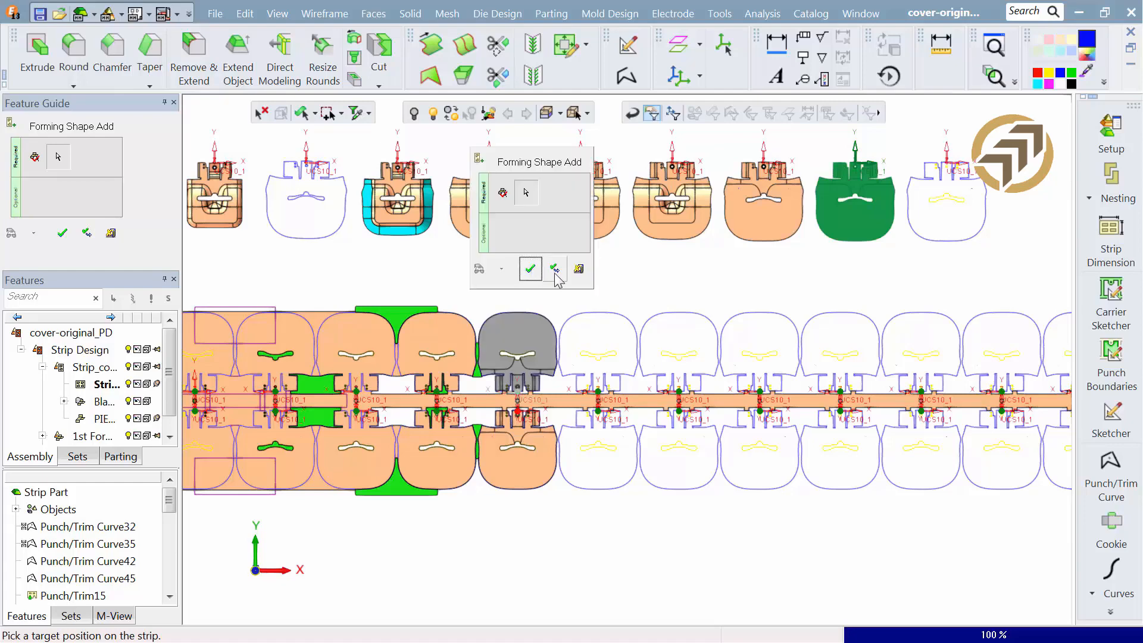
{"action": "left_click", "coordinate": [557, 279]}
Step: Add the second solid flat forming shape from the right to the strip's sixth station, in both the lower and upper rows
{"action": "left_click", "coordinate": [755, 244]}
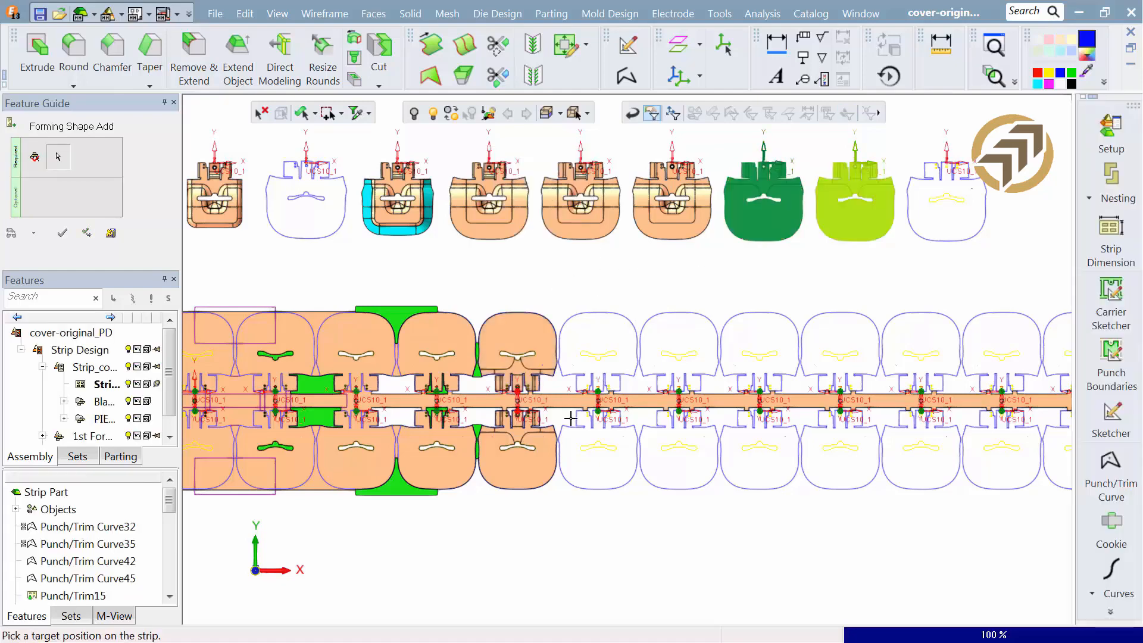
{"action": "left_click", "coordinate": [603, 401]}
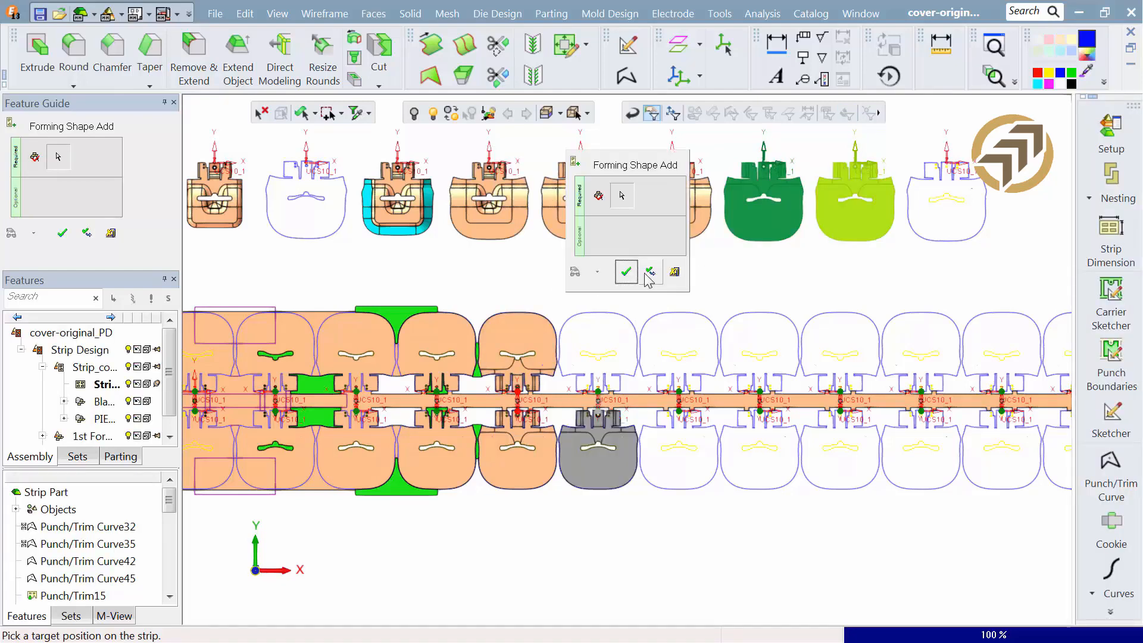
{"action": "left_click", "coordinate": [625, 269]}
{"action": "left_click", "coordinate": [753, 244]}
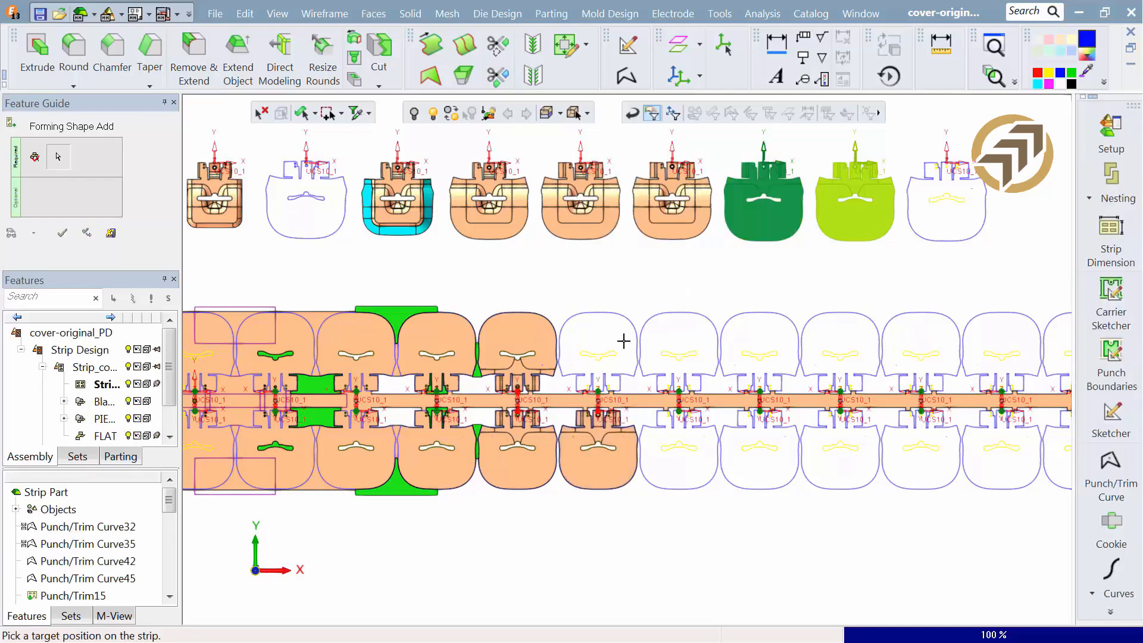
{"action": "left_click", "coordinate": [596, 362]}
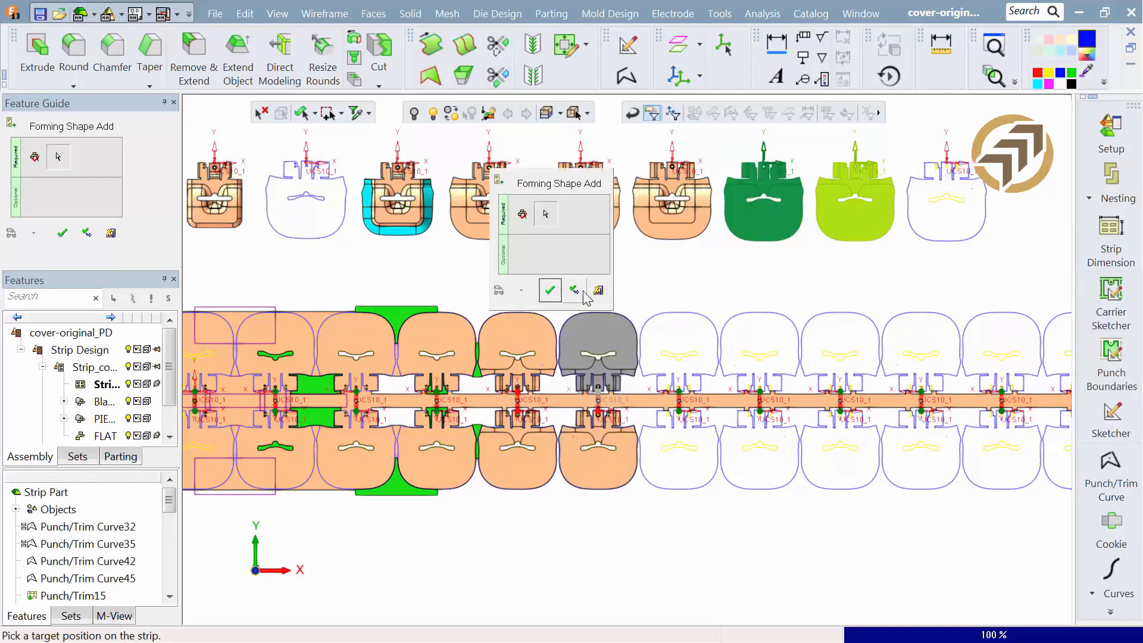
{"action": "left_click", "coordinate": [573, 292]}
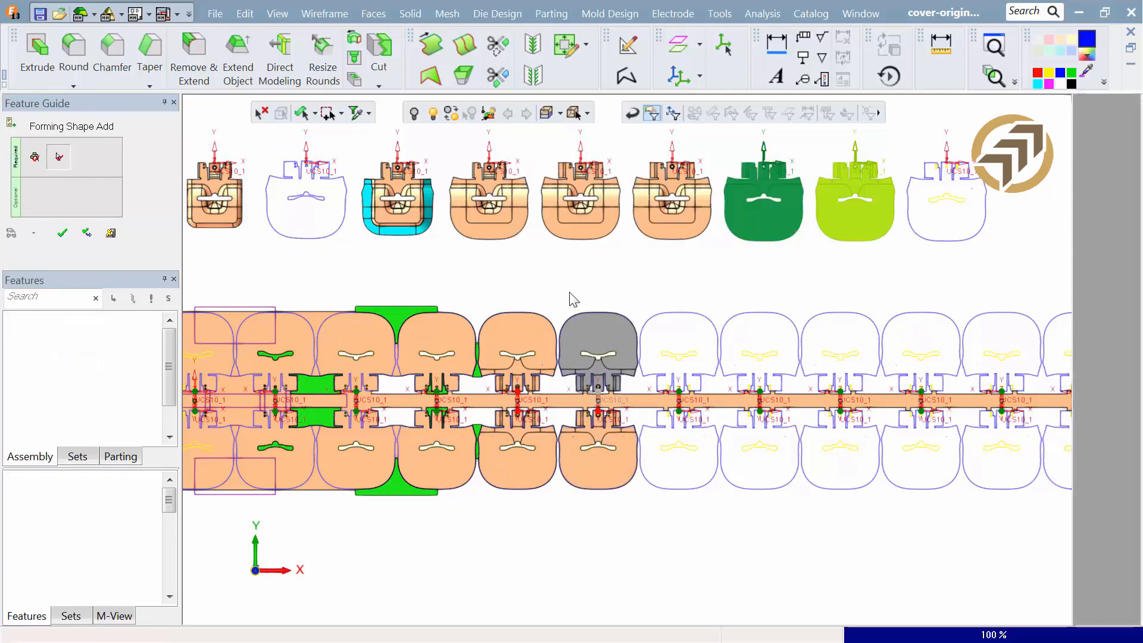
Step: Add the third solid forming shape from the right to the strip's seventh station, in both the lower and upper rows
{"action": "left_click", "coordinate": [669, 235]}
{"action": "left_click", "coordinate": [683, 410]}
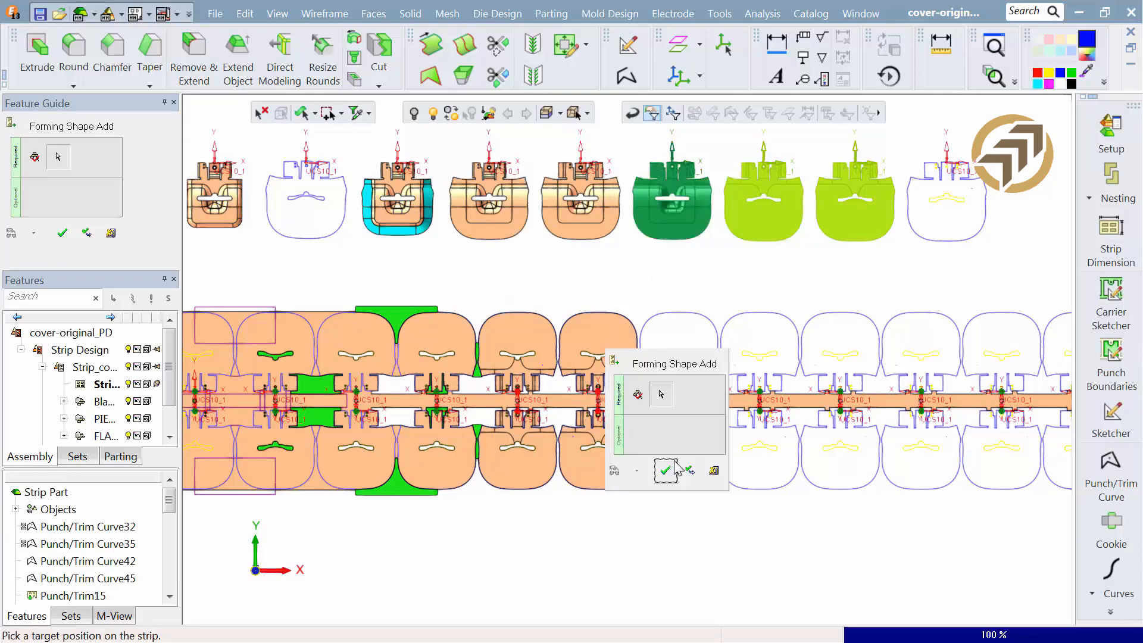
{"action": "left_click", "coordinate": [665, 469]}
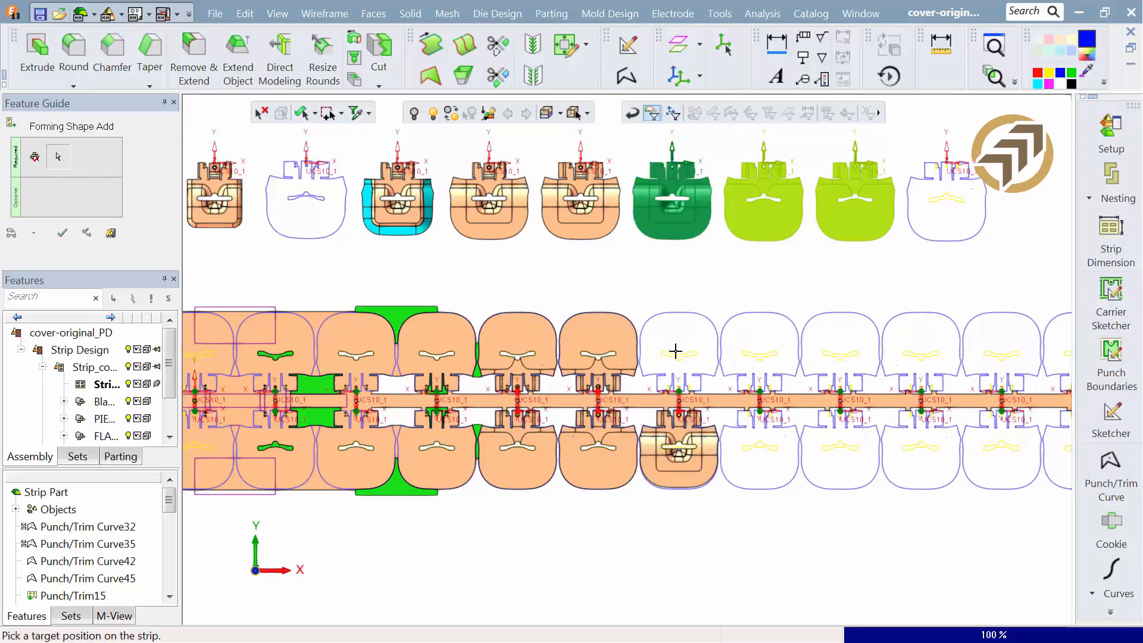
{"action": "left_click", "coordinate": [677, 387]}
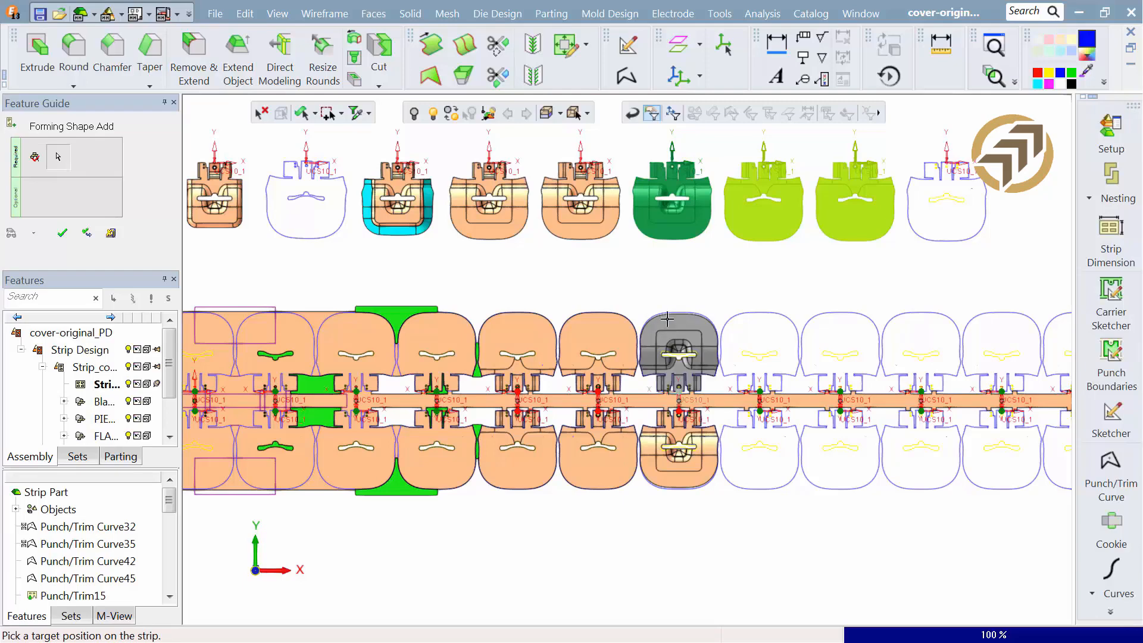
{"action": "middle_click", "coordinate": [632, 280]}
{"action": "left_click", "coordinate": [658, 286]}
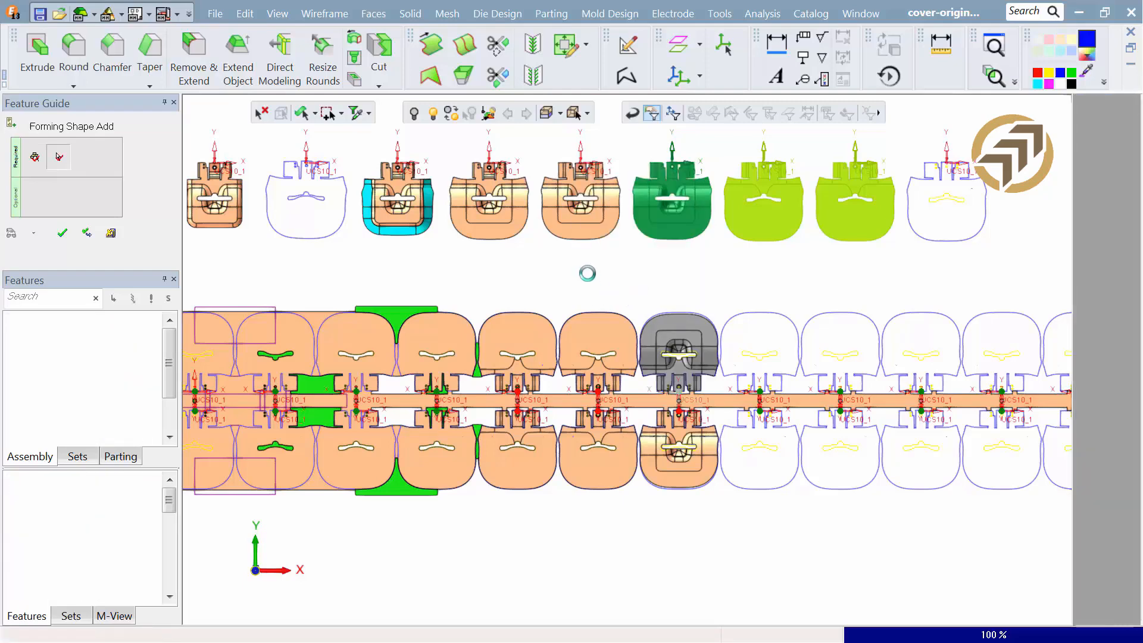
Step: Add the fourth solid forming shape from the right to the strip's eighth station, in both the lower and upper rows
{"action": "left_click", "coordinate": [583, 232]}
{"action": "left_click", "coordinate": [764, 406]}
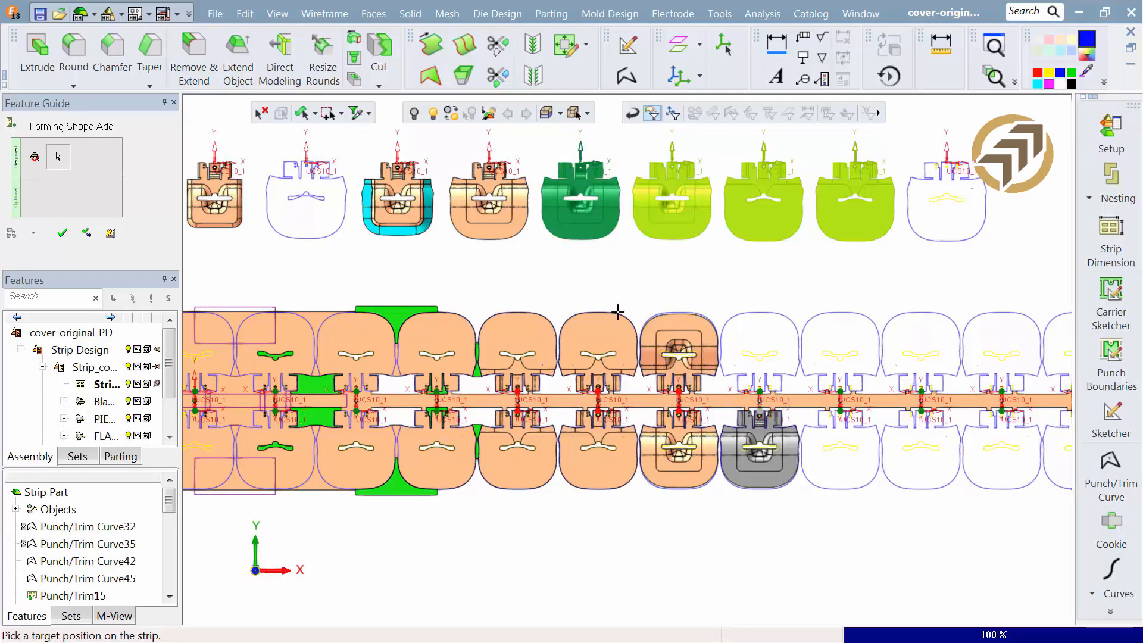
{"action": "middle_click", "coordinate": [619, 311]}
{"action": "left_click", "coordinate": [632, 297]}
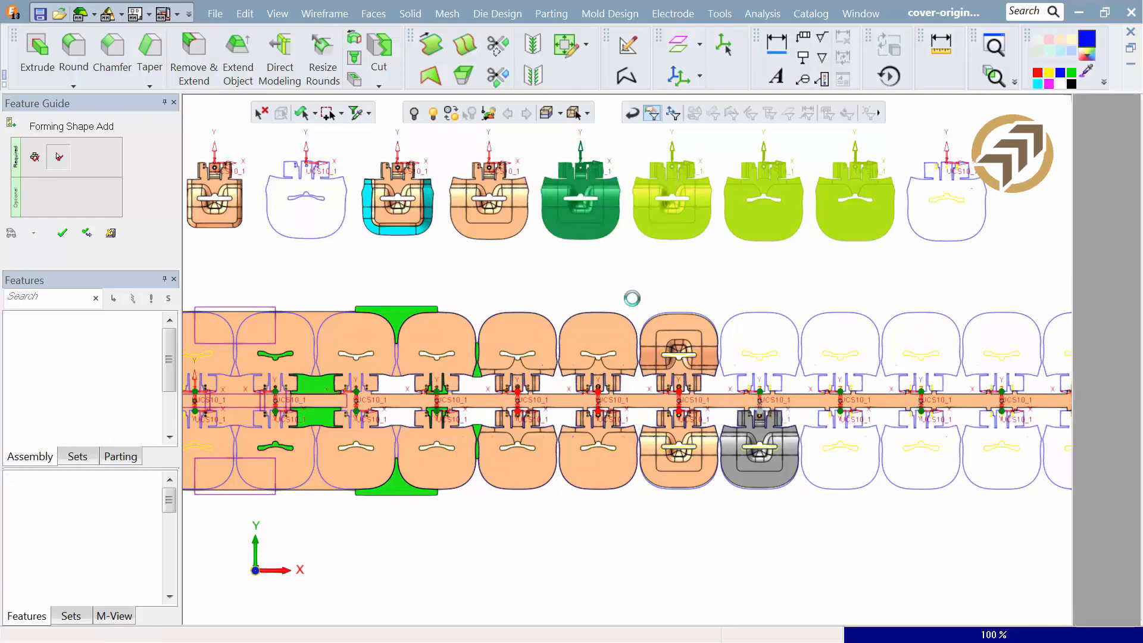
{"action": "left_click", "coordinate": [575, 236]}
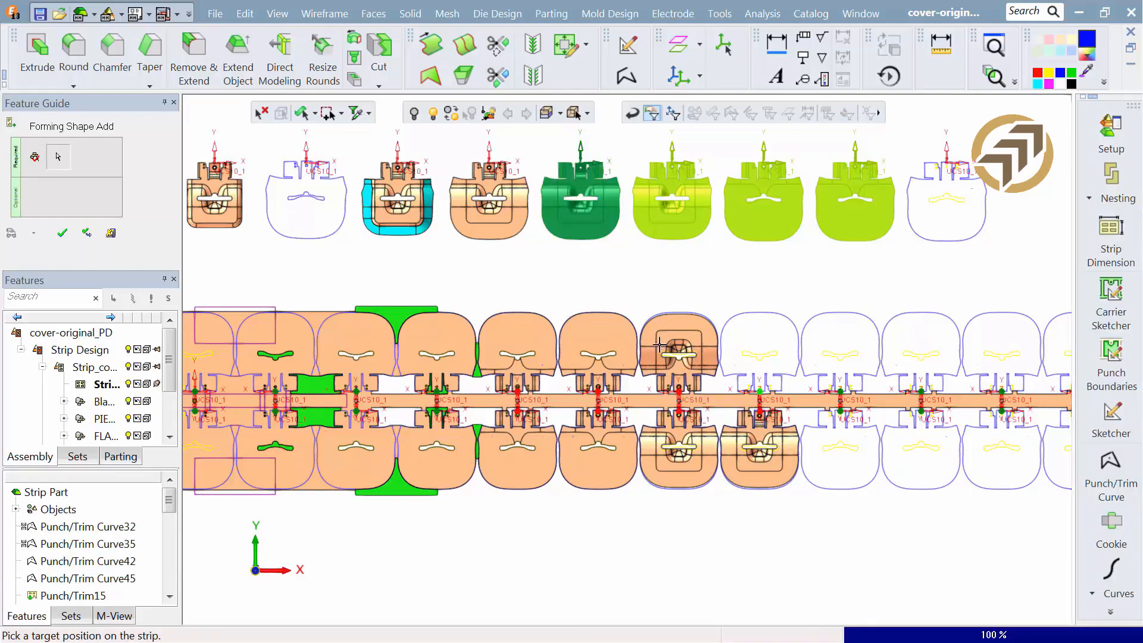
{"action": "left_click", "coordinate": [760, 392]}
{"action": "middle_click", "coordinate": [568, 273]}
{"action": "left_click", "coordinate": [592, 276]}
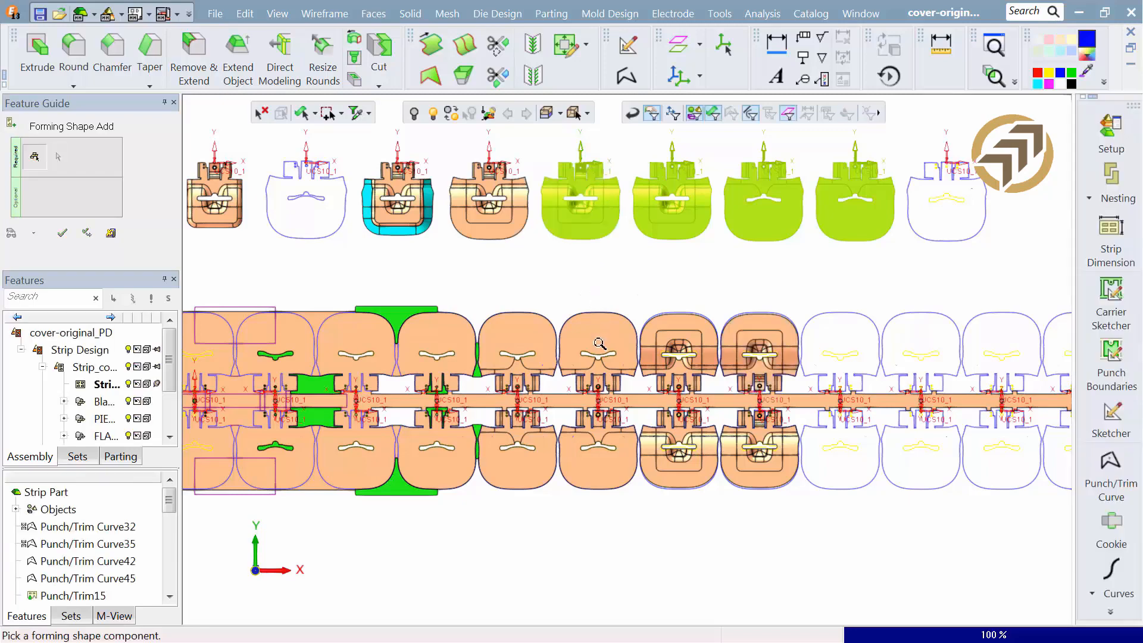
Step: Add the forming shape just right of the cyan-edged one to the strip's ninth station, in both the lower and upper rows
{"action": "left_click", "coordinate": [523, 235]}
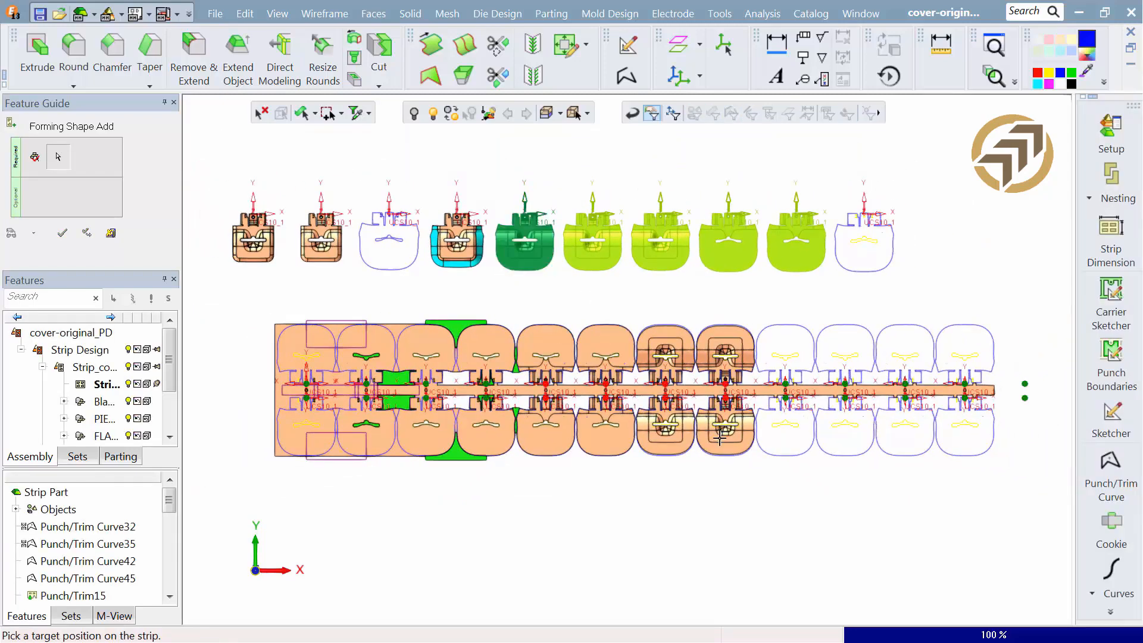
{"action": "left_click", "coordinate": [786, 403]}
{"action": "middle_click", "coordinate": [760, 432]}
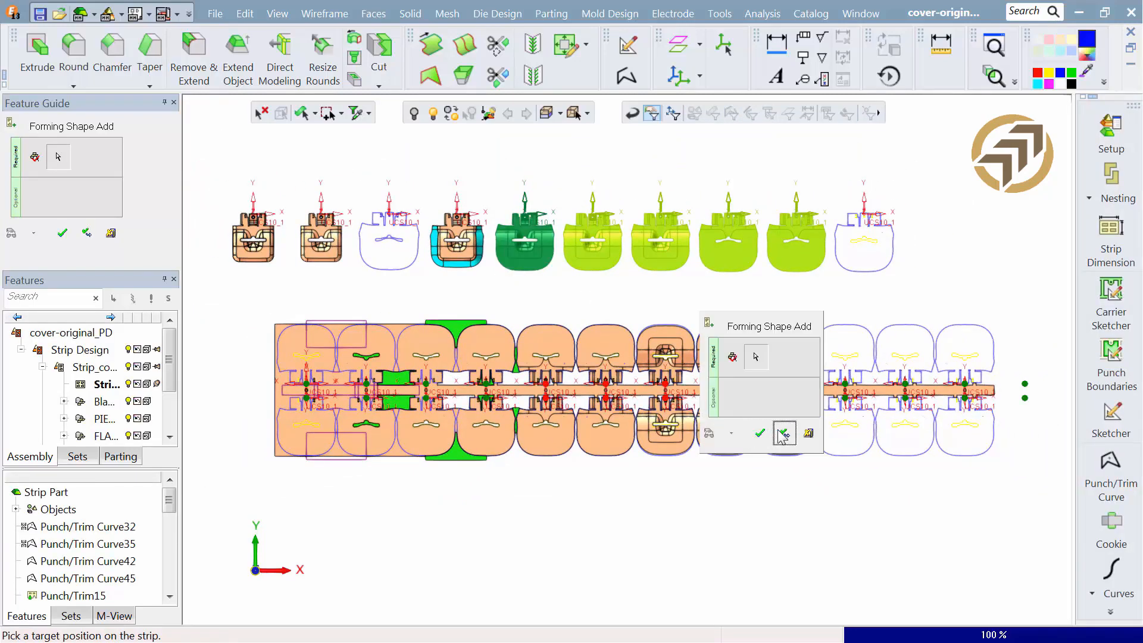
{"action": "left_click", "coordinate": [783, 434]}
{"action": "left_click", "coordinate": [775, 386]}
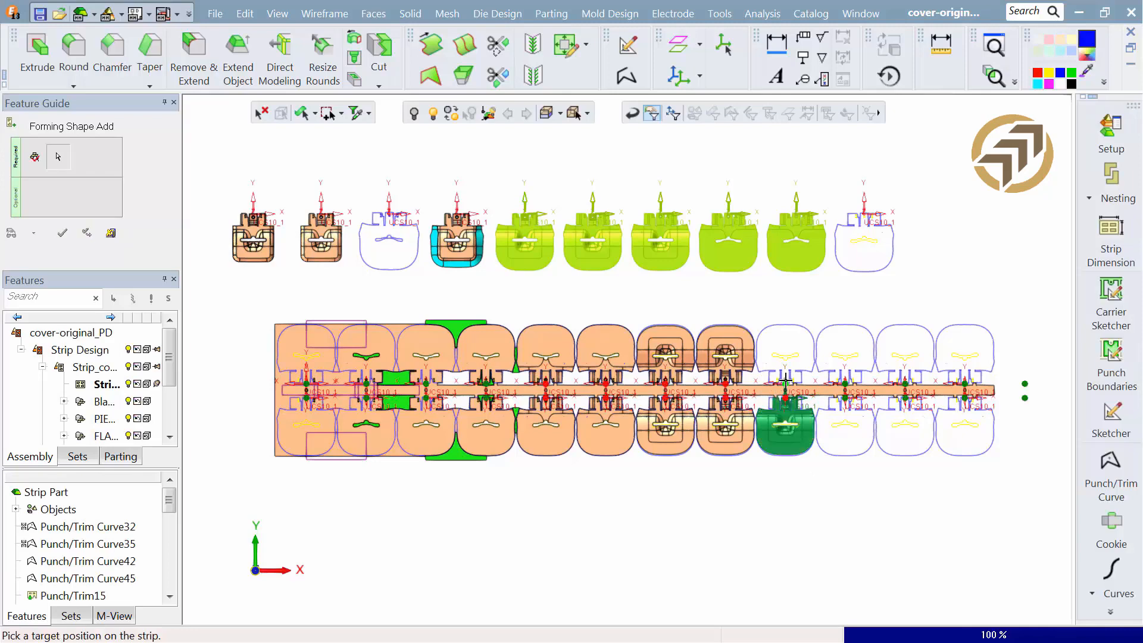
{"action": "left_click", "coordinate": [785, 381]}
{"action": "middle_click", "coordinate": [777, 317]}
{"action": "left_click", "coordinate": [797, 322]}
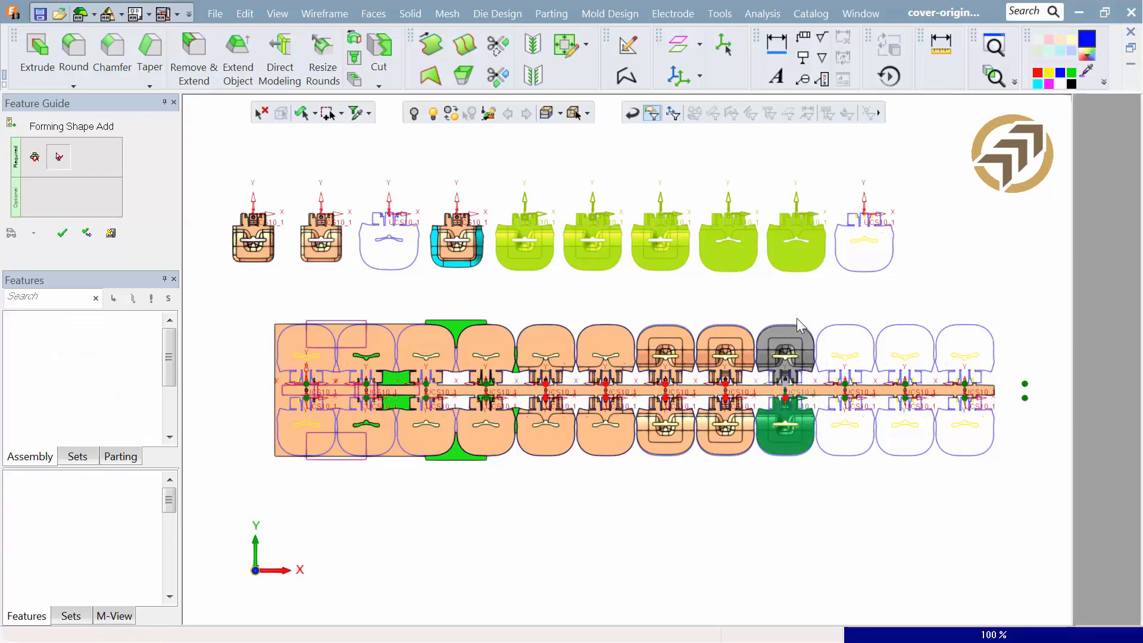
Step: Add the cyan-edged forming shape to the strip's tenth station, in both the lower and upper rows
{"action": "left_click", "coordinate": [458, 232]}
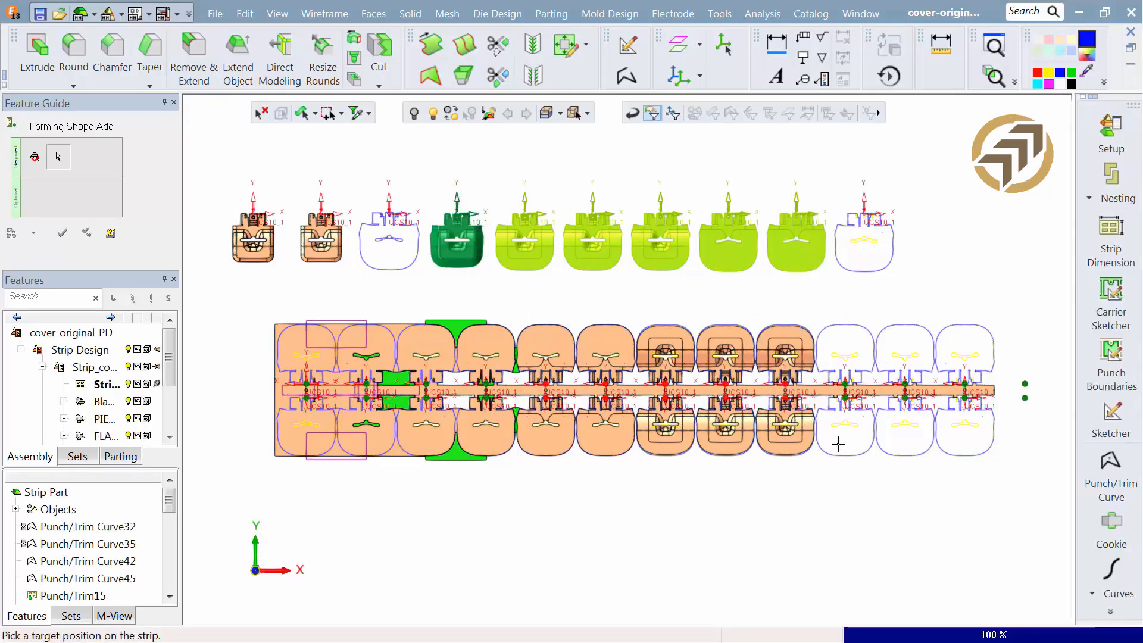
{"action": "left_click", "coordinate": [846, 400]}
{"action": "middle_click", "coordinate": [845, 399]}
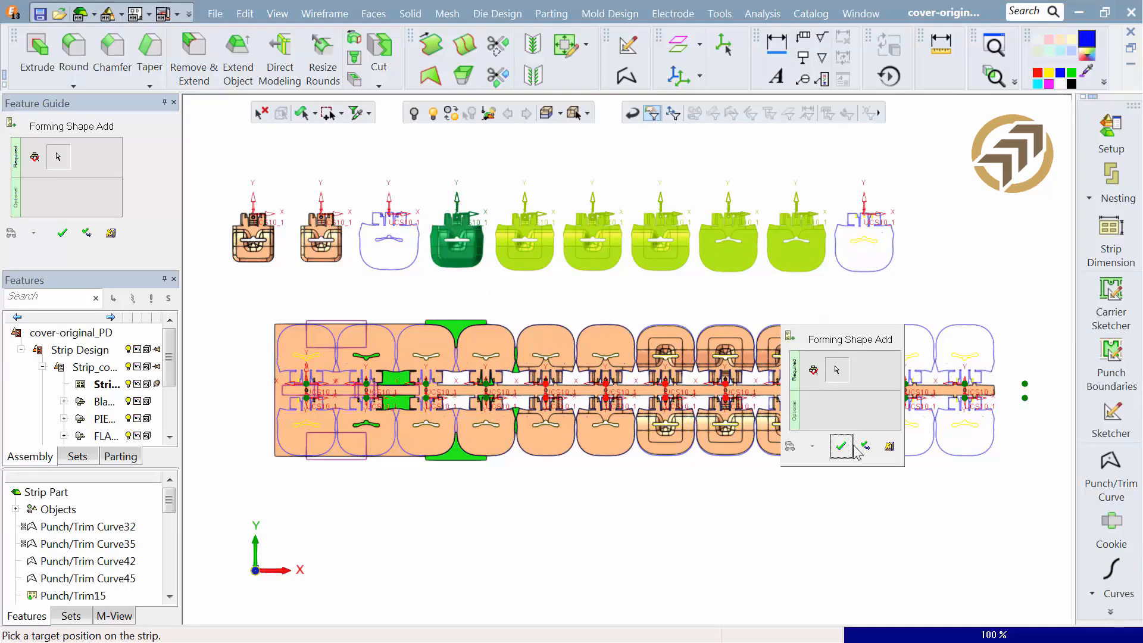
{"action": "left_click", "coordinate": [866, 446]}
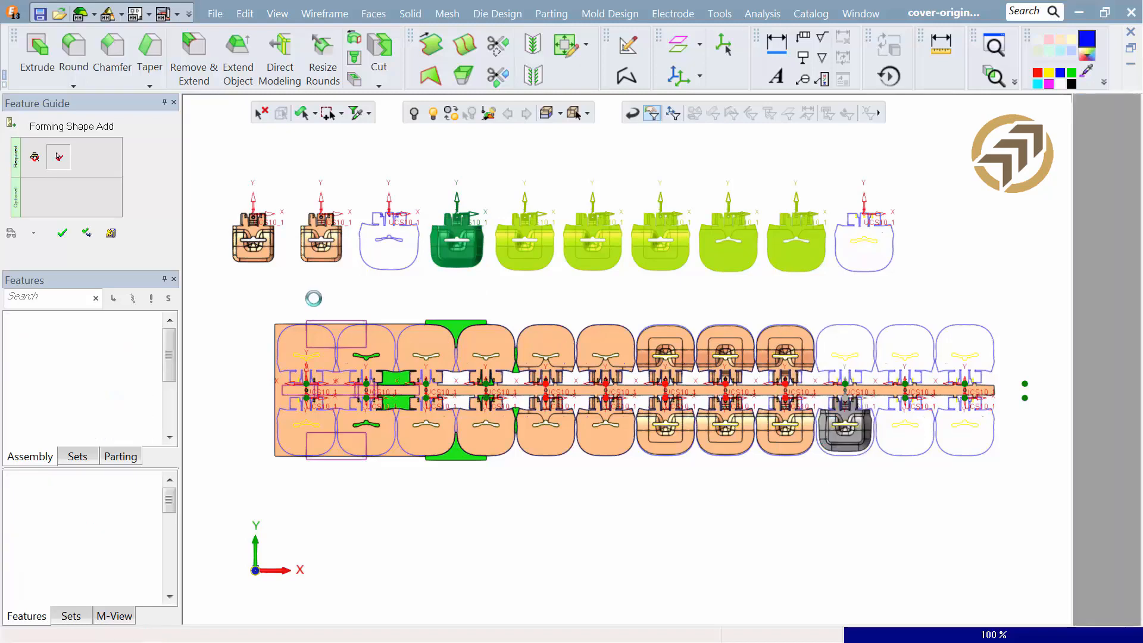
{"action": "left_click", "coordinate": [458, 262]}
{"action": "left_click", "coordinate": [840, 385]}
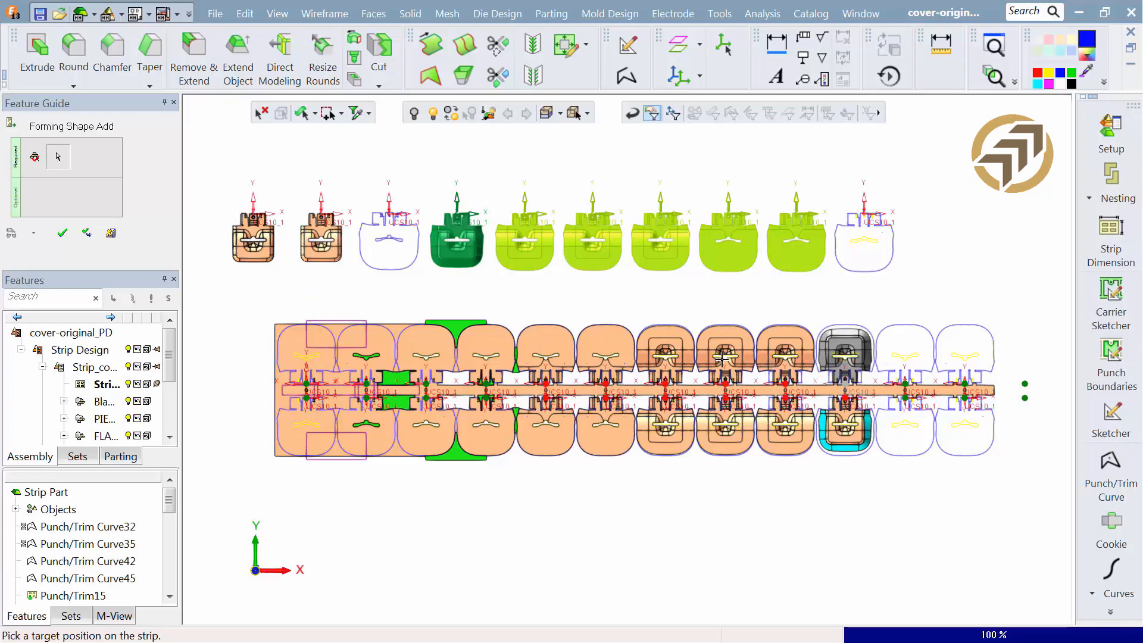
{"action": "middle_click", "coordinate": [722, 359]}
{"action": "left_click", "coordinate": [747, 360]}
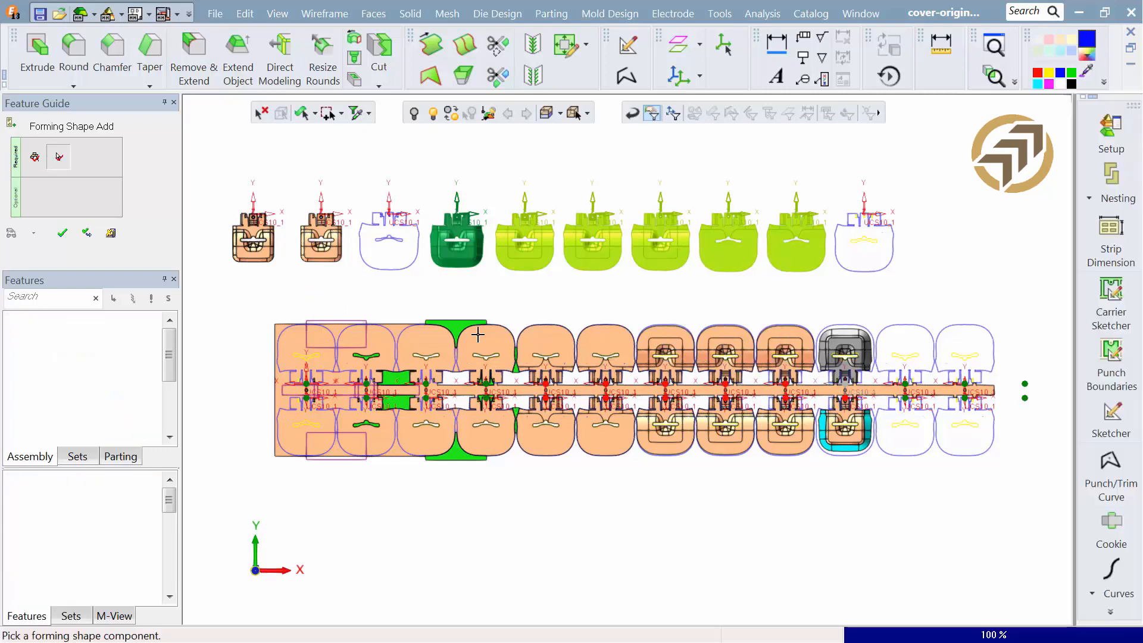
Step: Add the second forming shape from the left to the strip's twelfth station, in both the lower and upper rows
{"action": "left_click", "coordinate": [325, 256]}
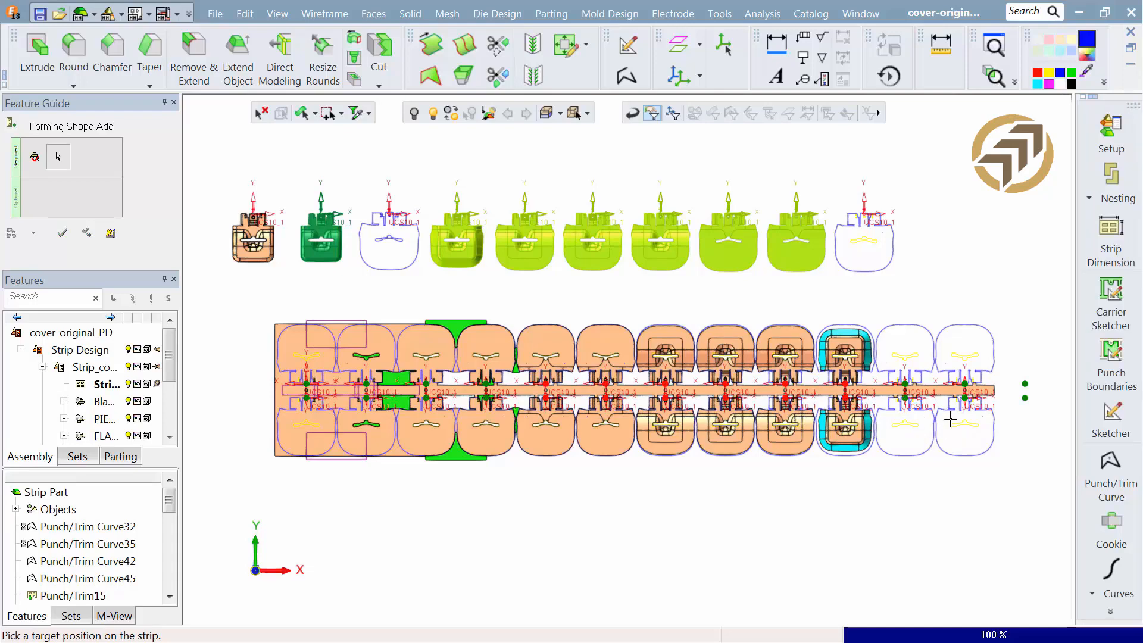
{"action": "left_click", "coordinate": [964, 397]}
{"action": "middle_click", "coordinate": [892, 428]}
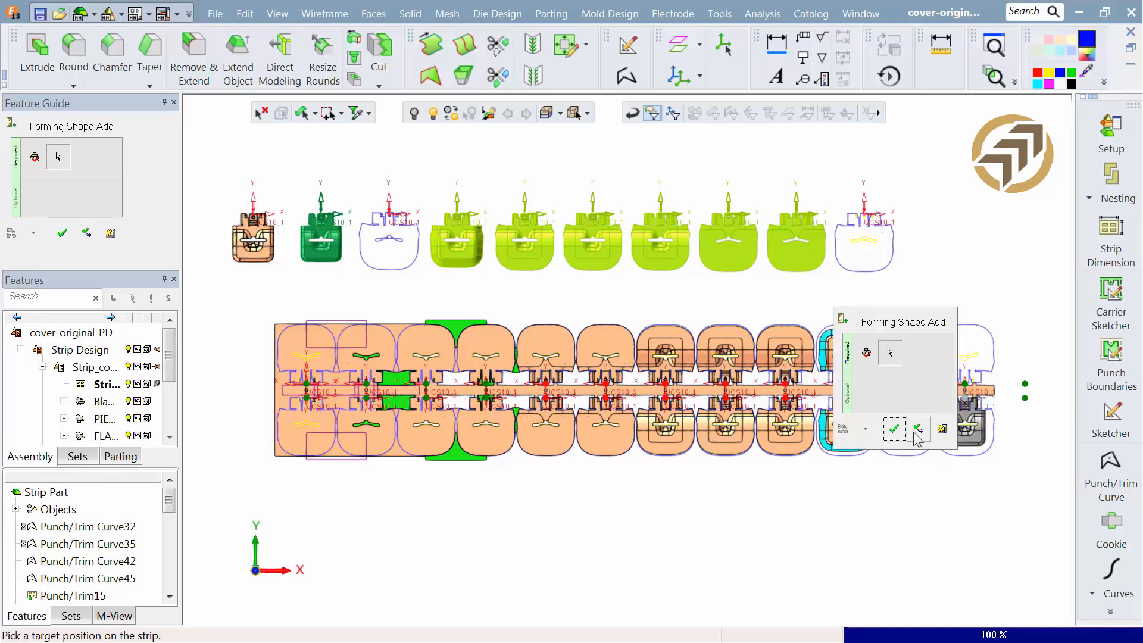
{"action": "left_click", "coordinate": [919, 428]}
{"action": "left_click", "coordinate": [331, 262]}
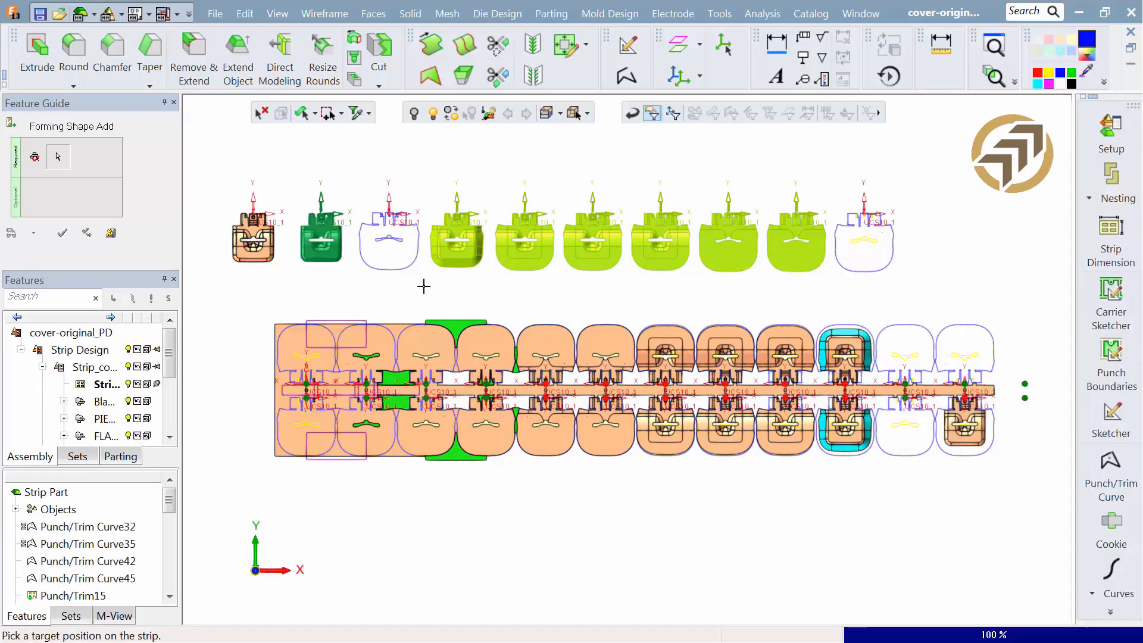
{"action": "left_click", "coordinate": [965, 386]}
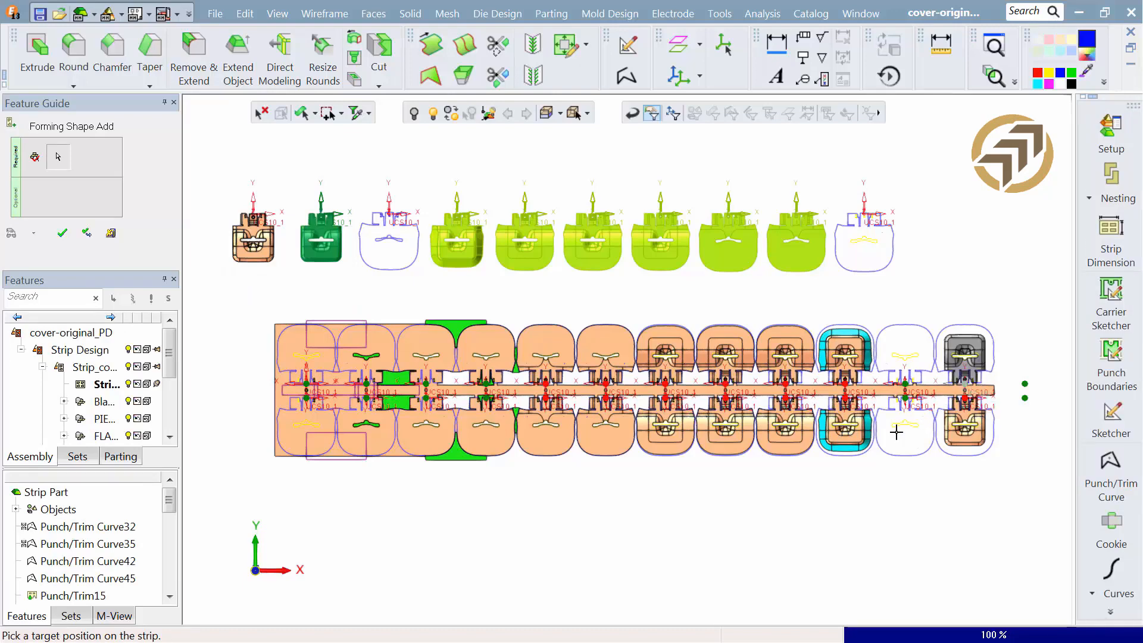
{"action": "middle_click", "coordinate": [899, 432]}
{"action": "left_click", "coordinate": [921, 438]}
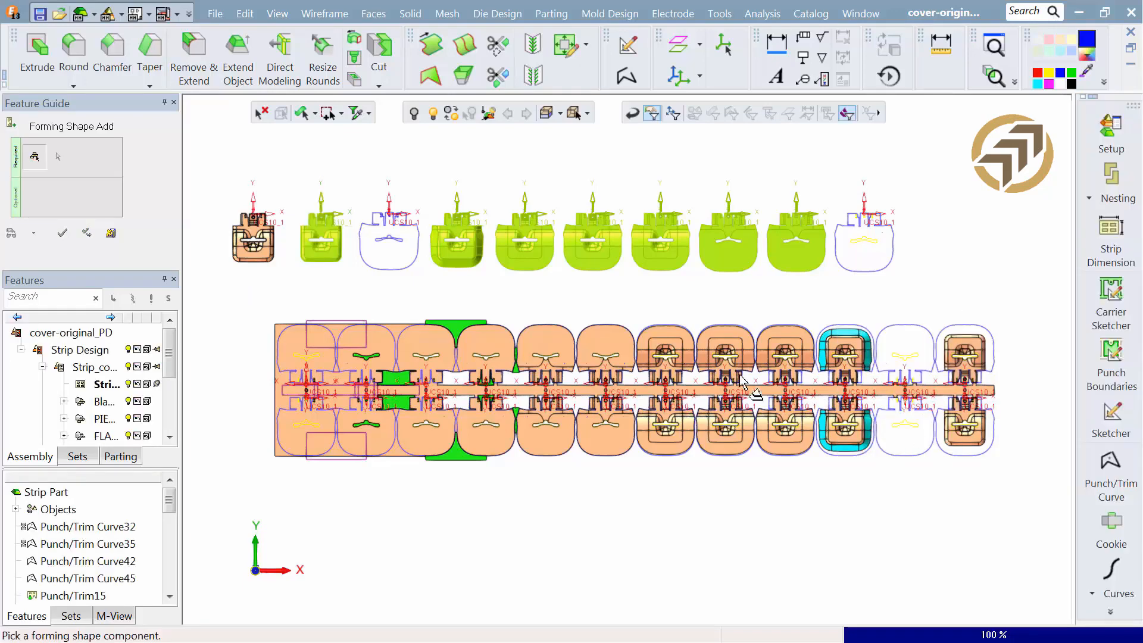
Step: Add the tenth station's cyan-edged forming shape to the strip's eleventh station, in both the upper and lower rows
{"action": "left_click", "coordinate": [826, 351]}
{"action": "left_click", "coordinate": [903, 386]}
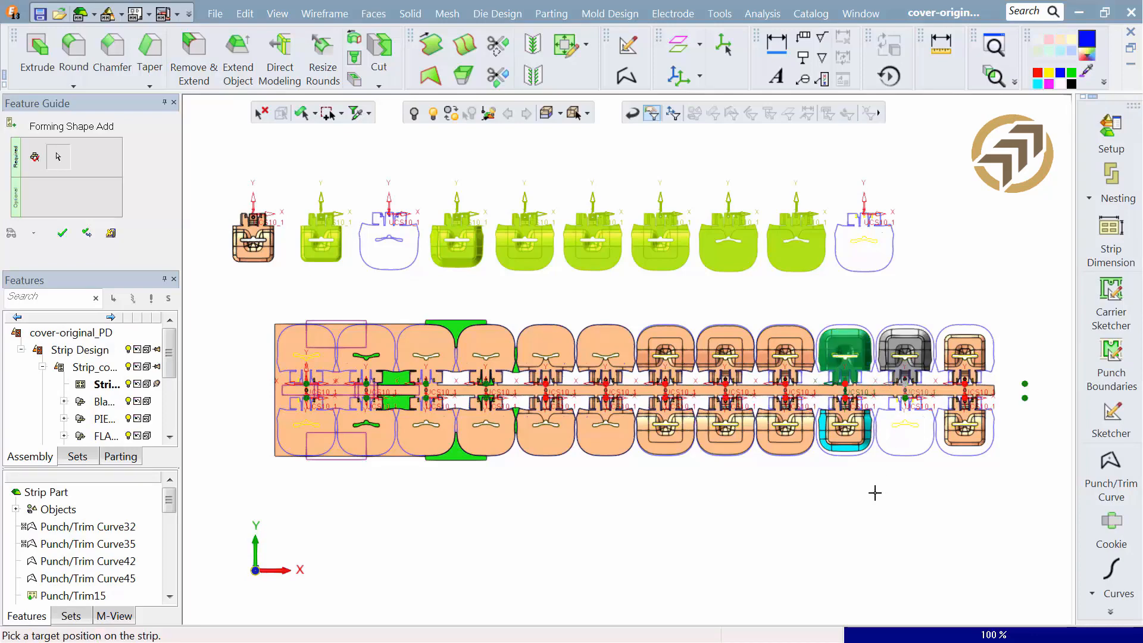
{"action": "middle_click", "coordinate": [875, 492]}
{"action": "left_click", "coordinate": [873, 493]}
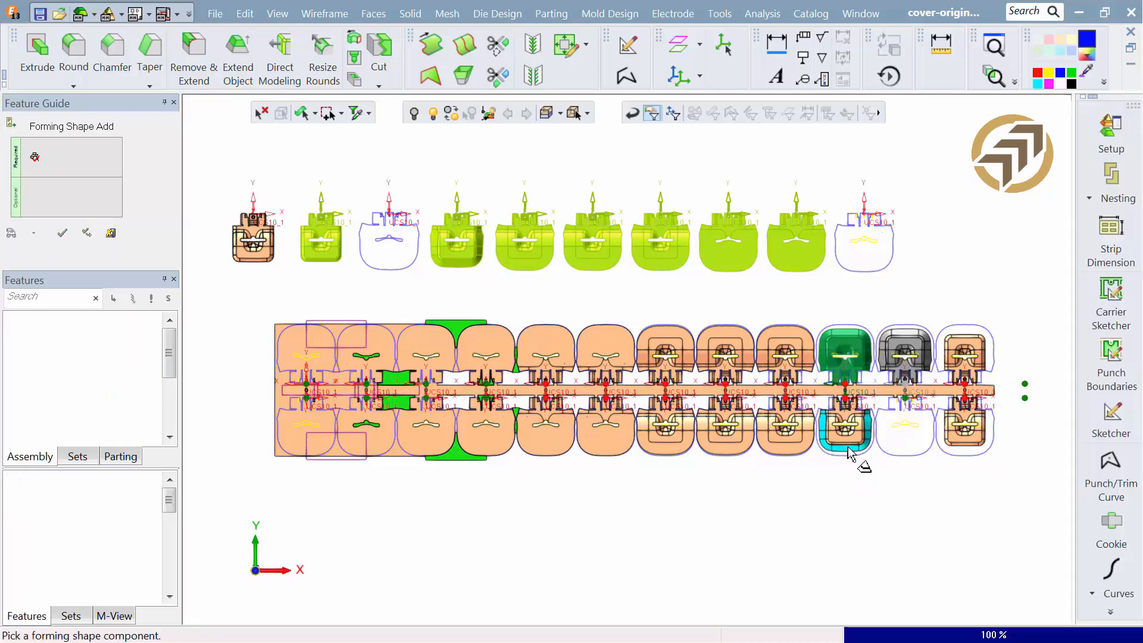
{"action": "left_click", "coordinate": [857, 449]}
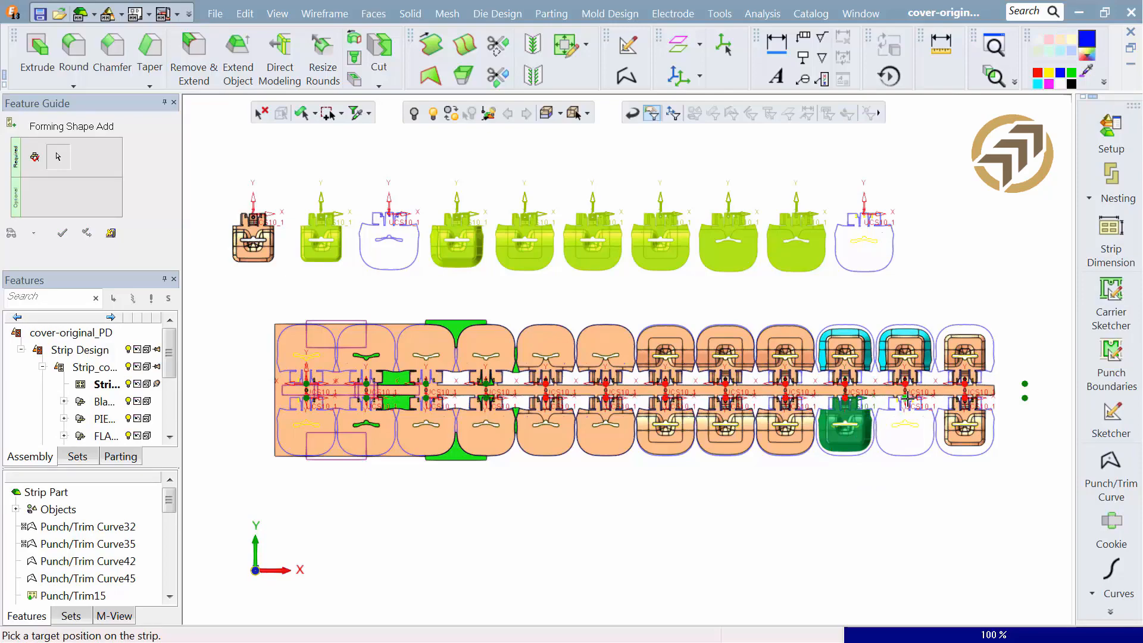
{"action": "middle_click", "coordinate": [802, 483]}
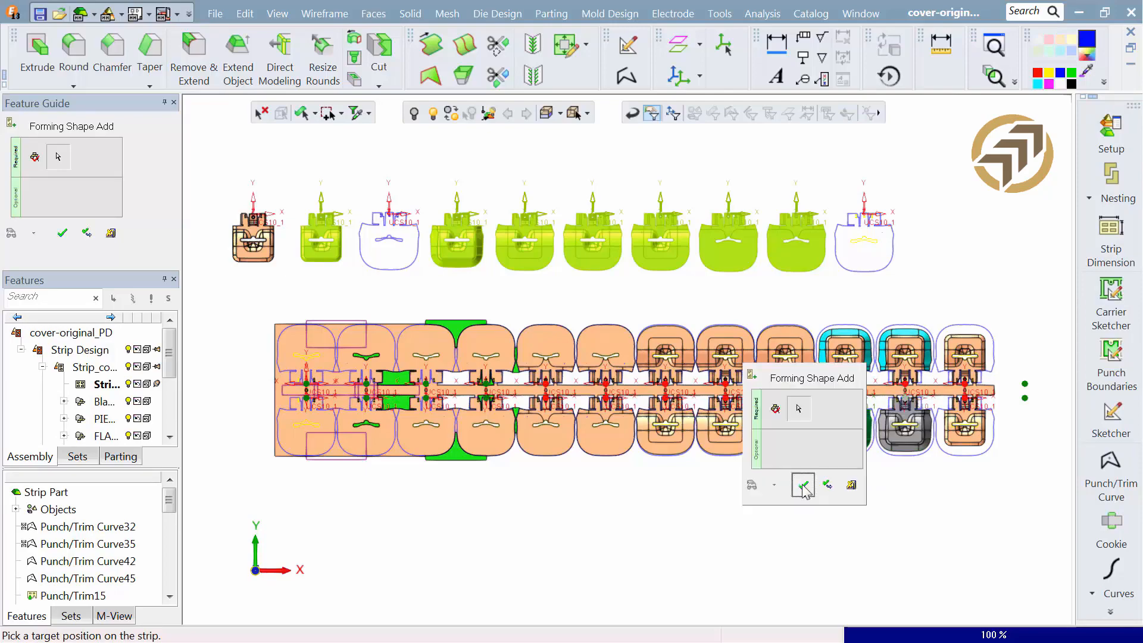
{"action": "left_click", "coordinate": [803, 487]}
Step: Examine the strip's punched profiles and formed stations in 3D, from the flat blanks to the cyan-edged shapes
{"action": "scroll", "coordinate": [709, 425], "scroll_direction": "up", "scroll_amount": 3}
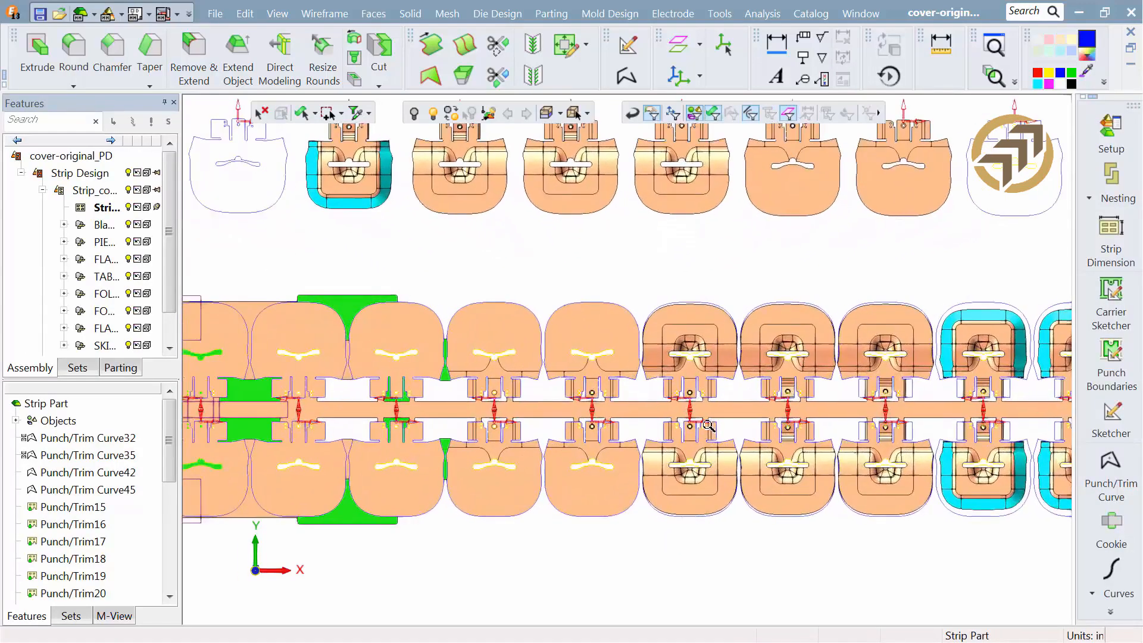
{"action": "middle_click_drag", "start_coordinate": [708, 425], "coordinate": [705, 370]}
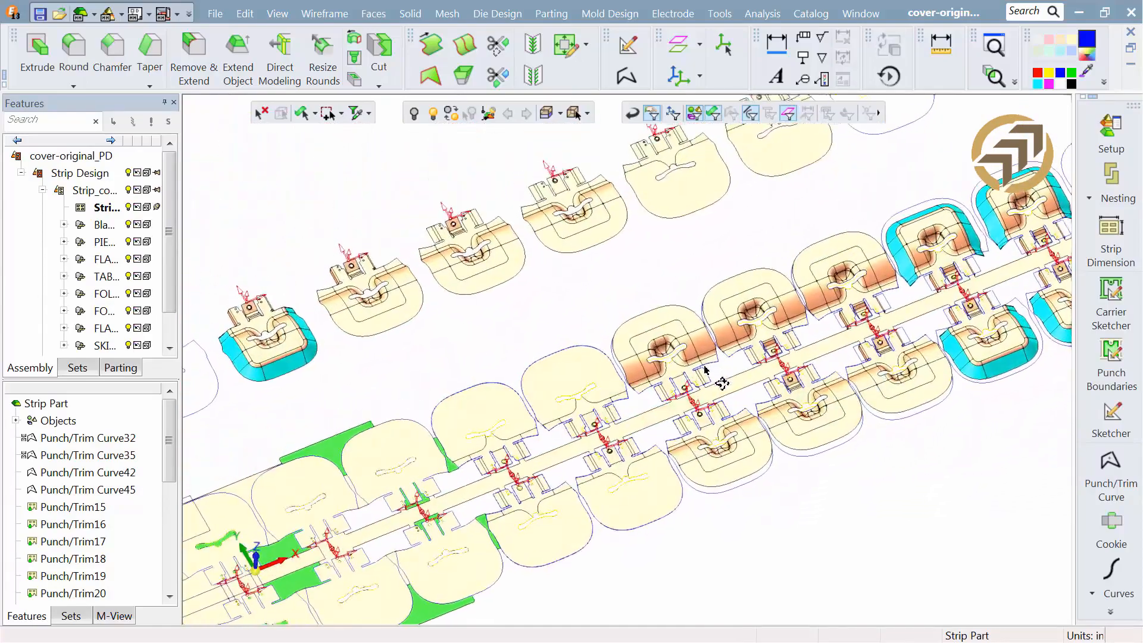
{"action": "scroll", "coordinate": [671, 479], "scroll_direction": "up", "scroll_amount": 6}
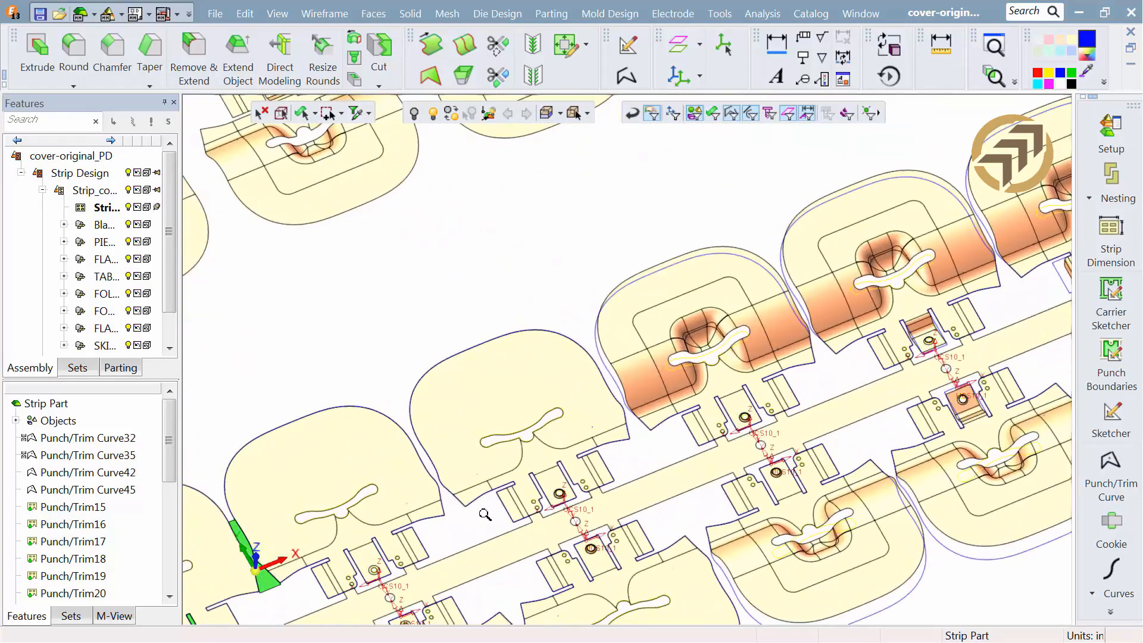
{"action": "middle_click_drag", "start_coordinate": [443, 502], "coordinate": [722, 309], "text": "ctrl"}
{"action": "scroll", "coordinate": [531, 484], "scroll_direction": "up", "scroll_amount": 5}
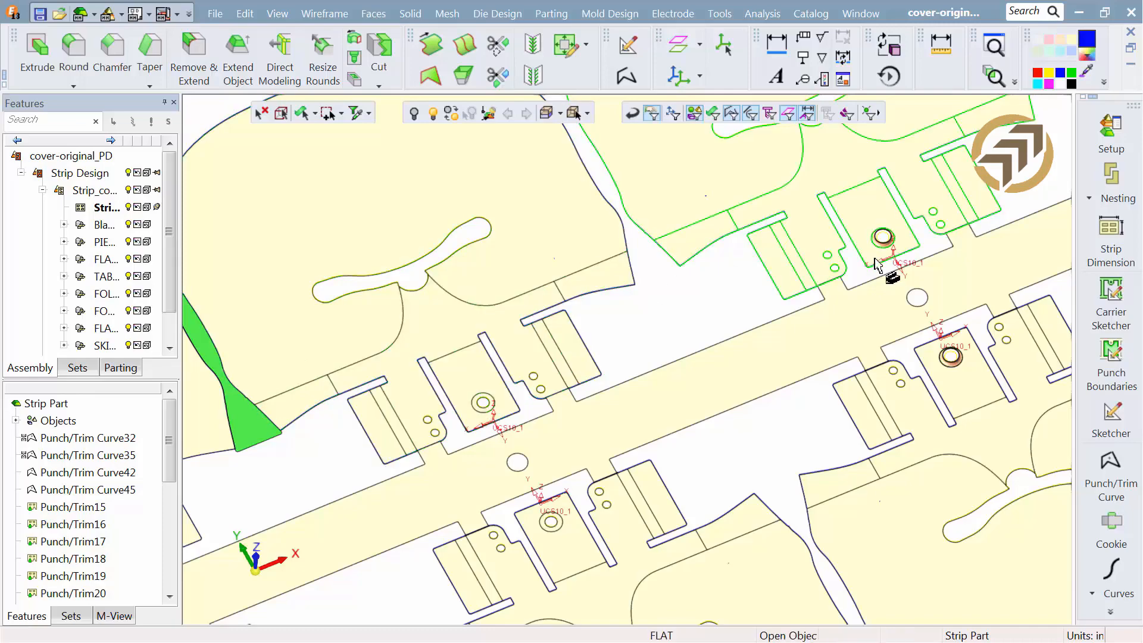
{"action": "scroll", "coordinate": [778, 332], "scroll_direction": "down", "scroll_amount": 5}
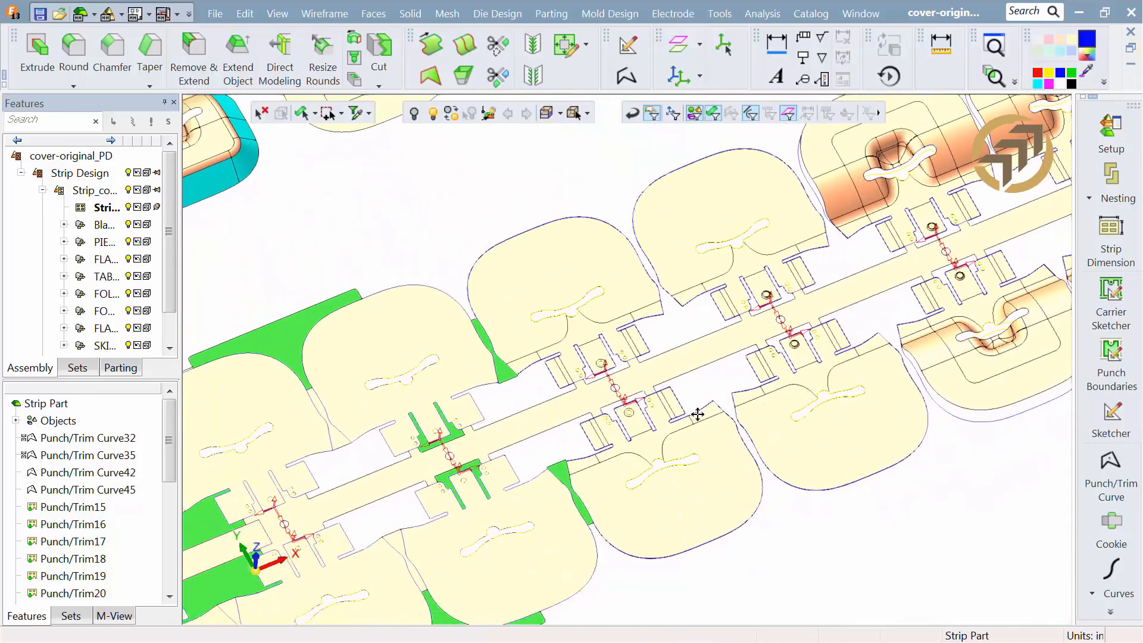
{"action": "scroll", "coordinate": [815, 384], "scroll_direction": "up", "scroll_amount": 5}
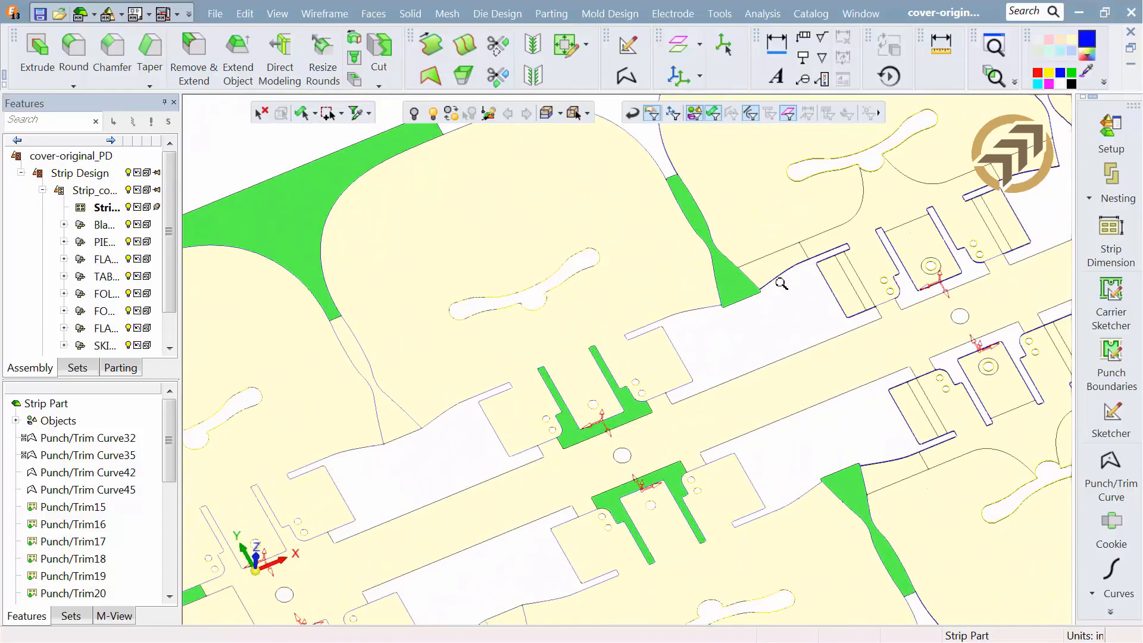
{"action": "scroll", "coordinate": [781, 284], "scroll_direction": "down", "scroll_amount": 6}
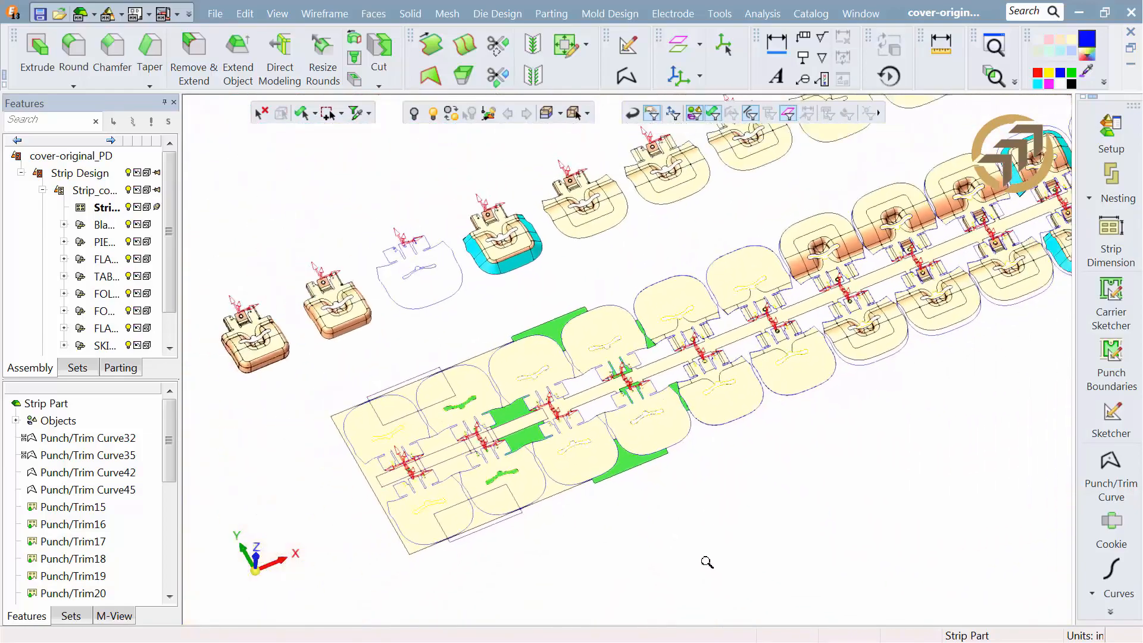
{"action": "scroll", "coordinate": [595, 365], "scroll_direction": "up", "scroll_amount": 3}
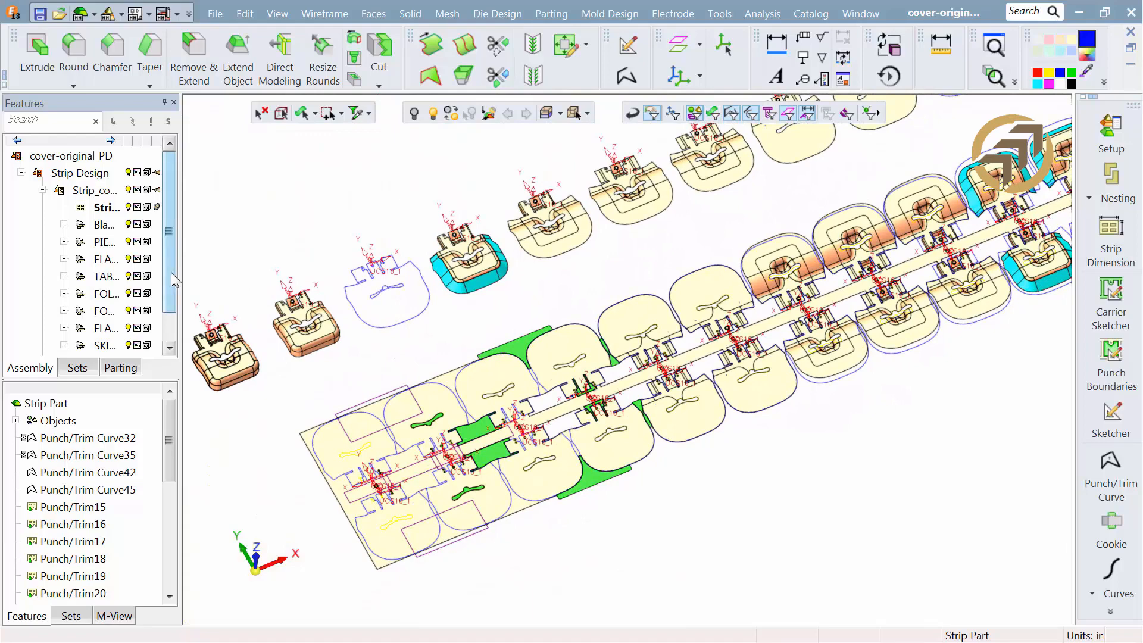
Step: Hide the separate row of source forming shapes beside the strip
{"action": "scroll", "coordinate": [172, 280], "scroll_direction": "down", "scroll_amount": 2}
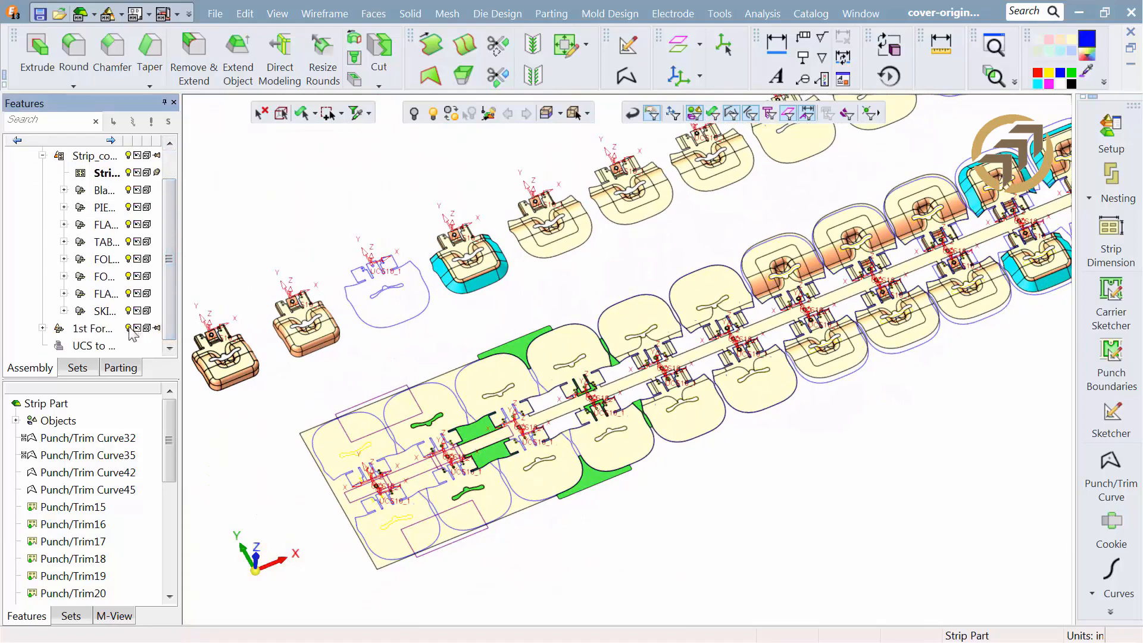
{"action": "left_click", "coordinate": [130, 329]}
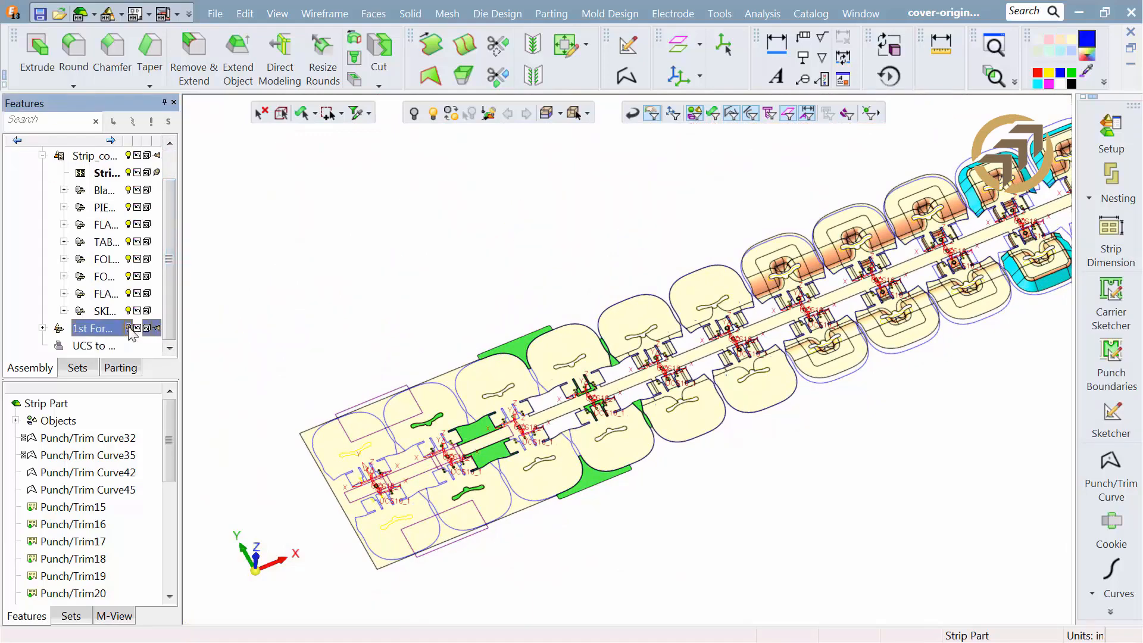
{"action": "left_click", "coordinate": [127, 195]}
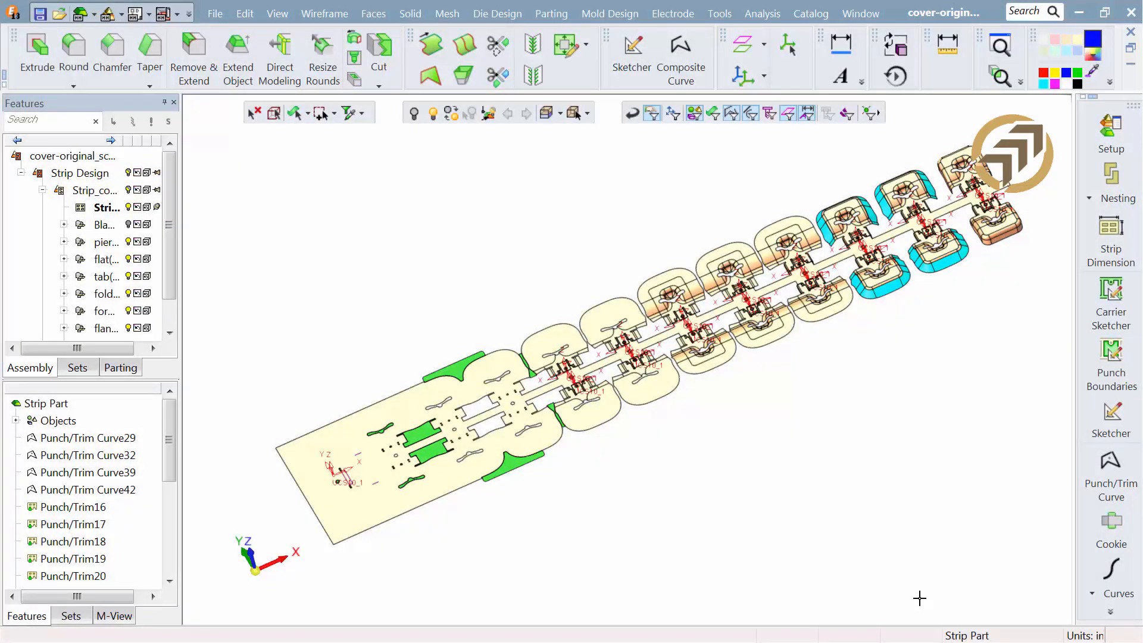
Step: Calculate the die forces of all punching and forming operations on the strip and show them in Tons
{"action": "left_click", "coordinate": [497, 13]}
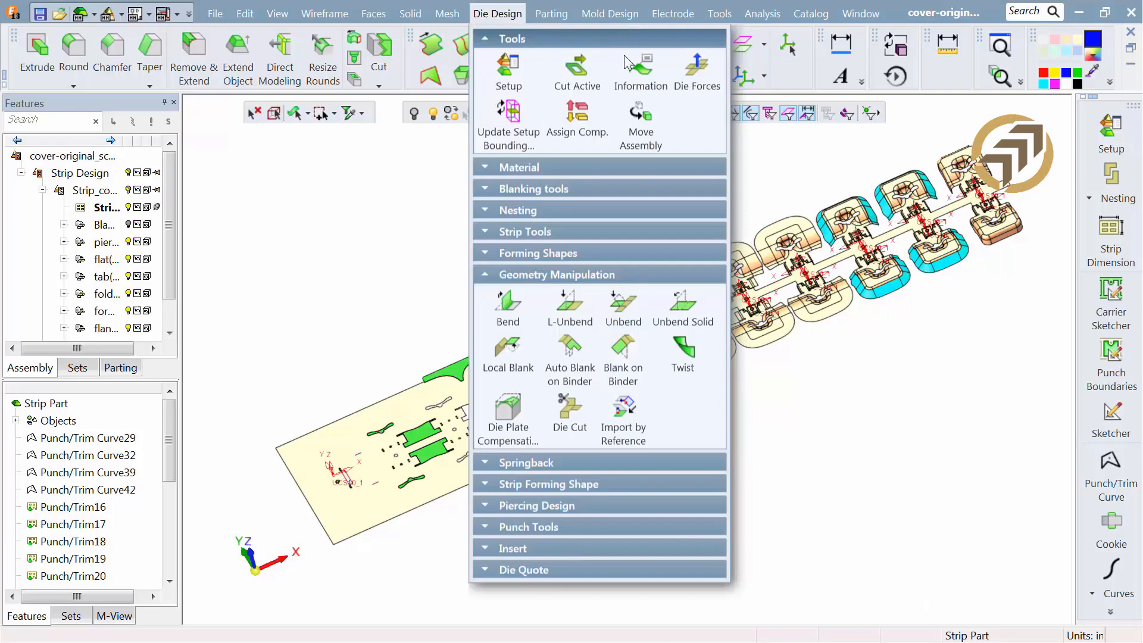
{"action": "left_click", "coordinate": [695, 71]}
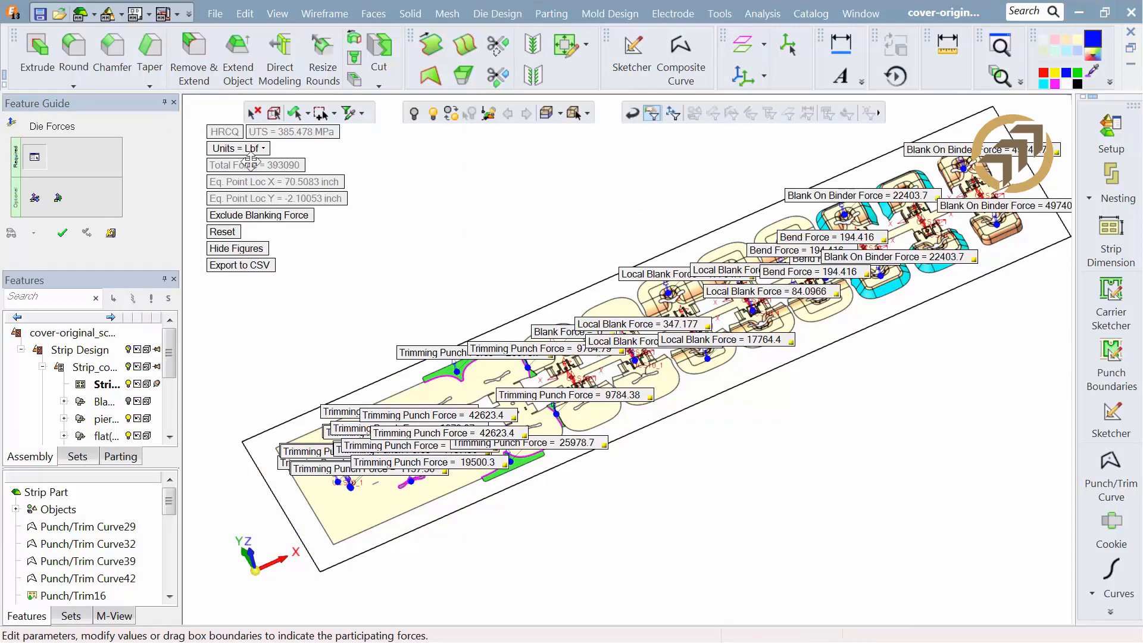
{"action": "left_click", "coordinate": [247, 150]}
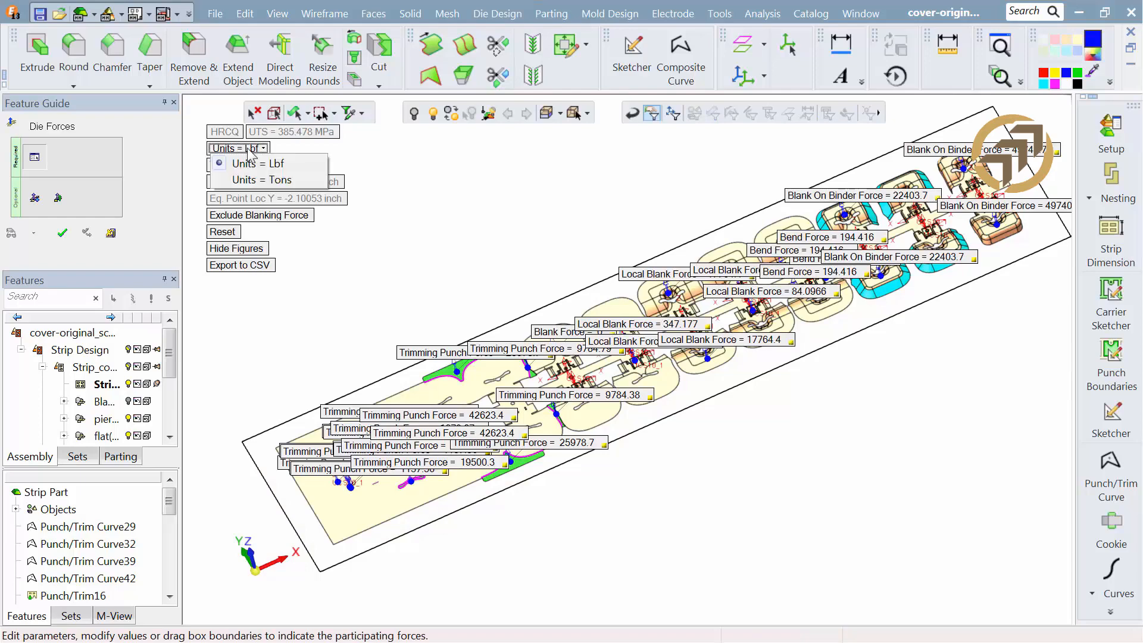
{"action": "left_click", "coordinate": [257, 181]}
{"action": "middle_click_drag", "start_coordinate": [449, 295], "coordinate": [619, 248], "text": "ctrl"}
{"action": "right_click_drag", "start_coordinate": [645, 457], "coordinate": [673, 204], "text": "ctrl"}
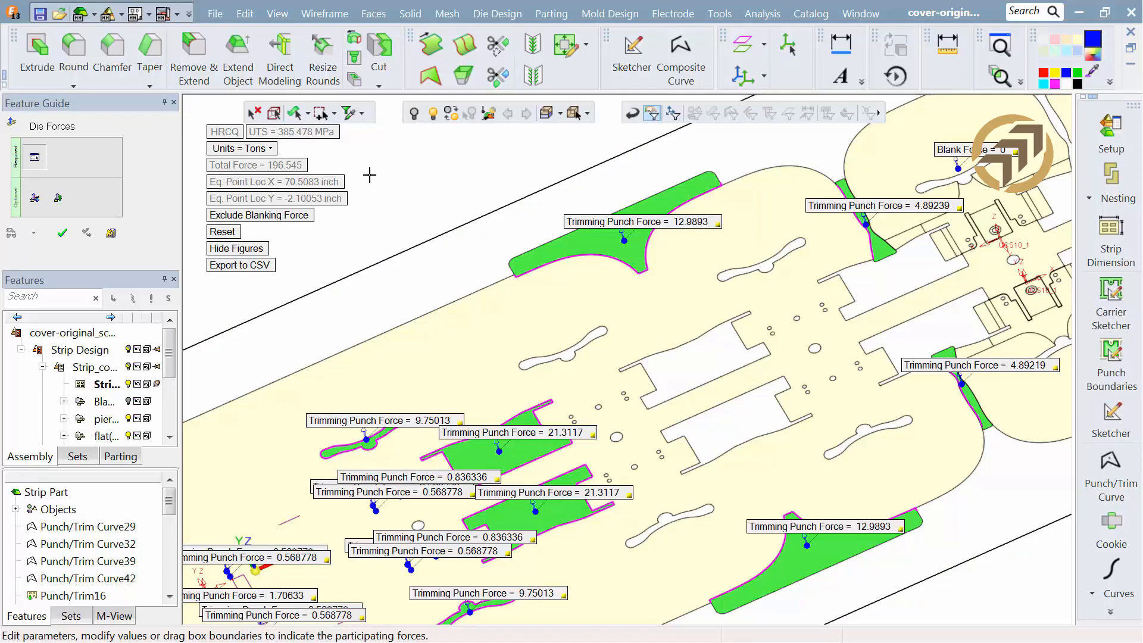
Step: Exclude the blanking force from the die forces, include it again, and close the force calculation
{"action": "left_click", "coordinate": [306, 218]}
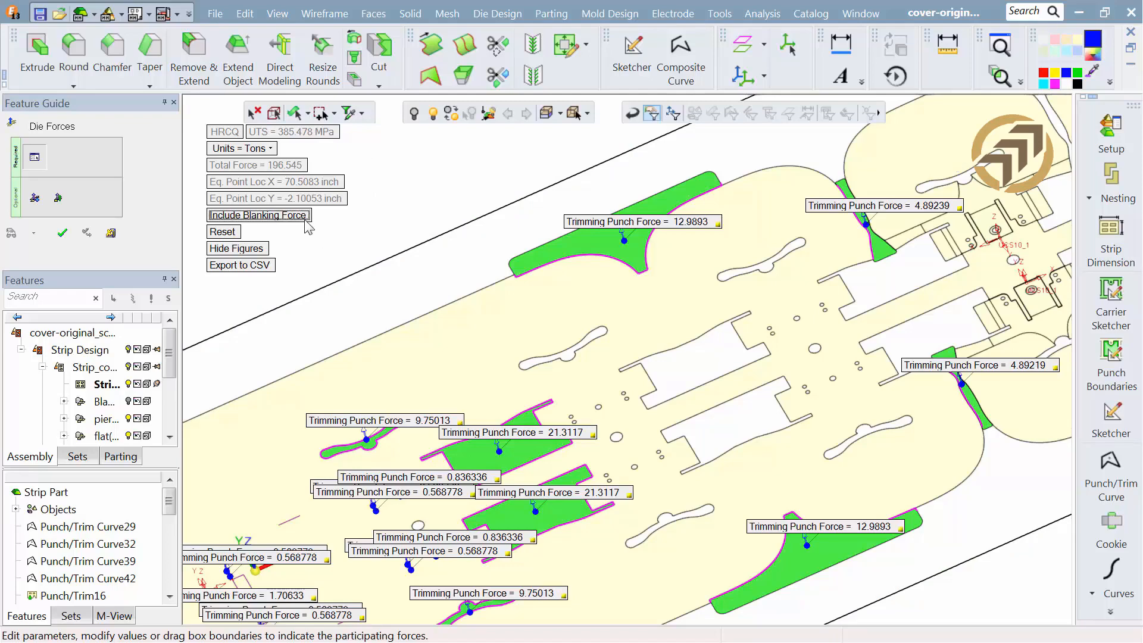
{"action": "left_click", "coordinate": [306, 218]}
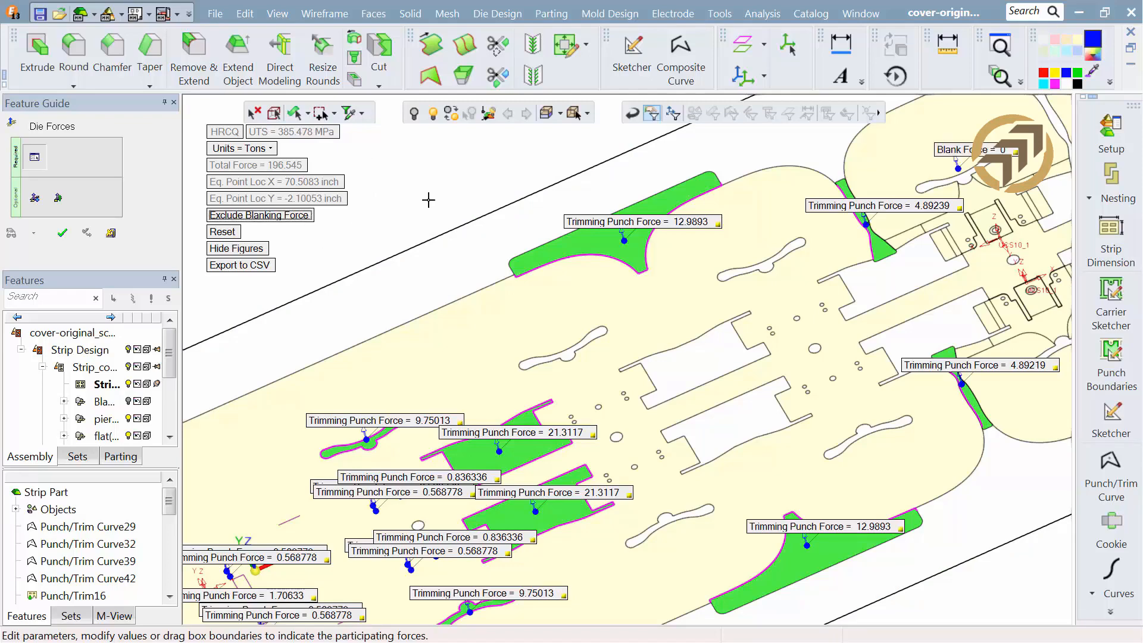
{"action": "right_click_drag", "start_coordinate": [429, 231], "coordinate": [465, 531], "text": "ctrl"}
{"action": "left_click", "coordinate": [108, 243]}
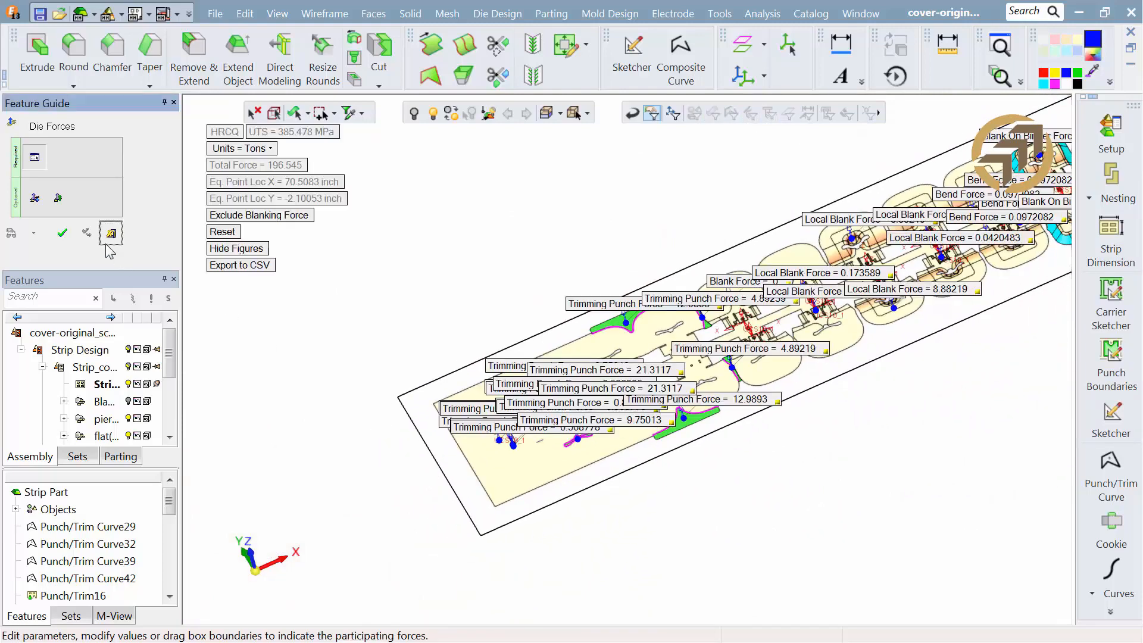
{"action": "middle_click_drag", "start_coordinate": [730, 320], "coordinate": [544, 386], "text": "ctrl"}
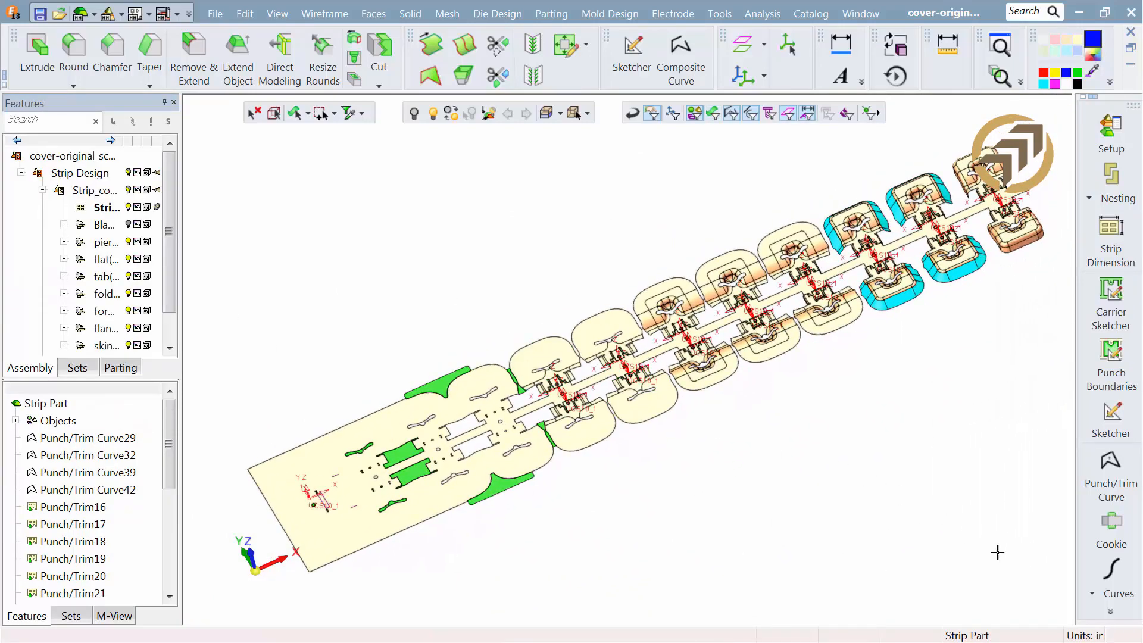
Step: Switch the strip assembly to Tool Design and start adding a die set from the catalog
{"action": "left_click", "coordinate": [1113, 613]}
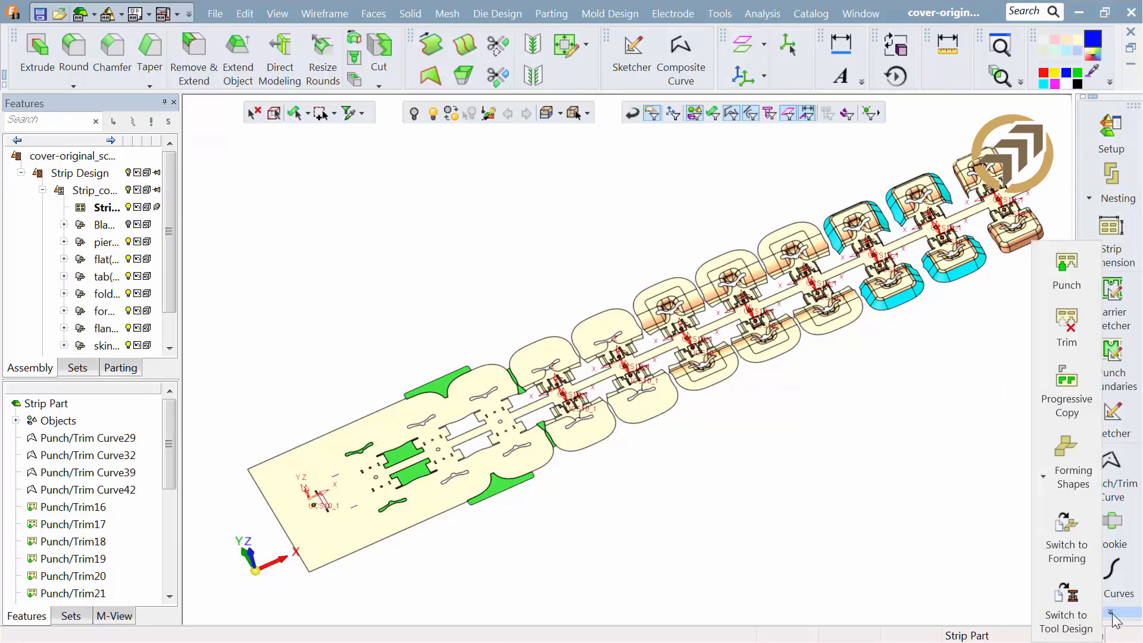
{"action": "left_click", "coordinate": [1063, 606]}
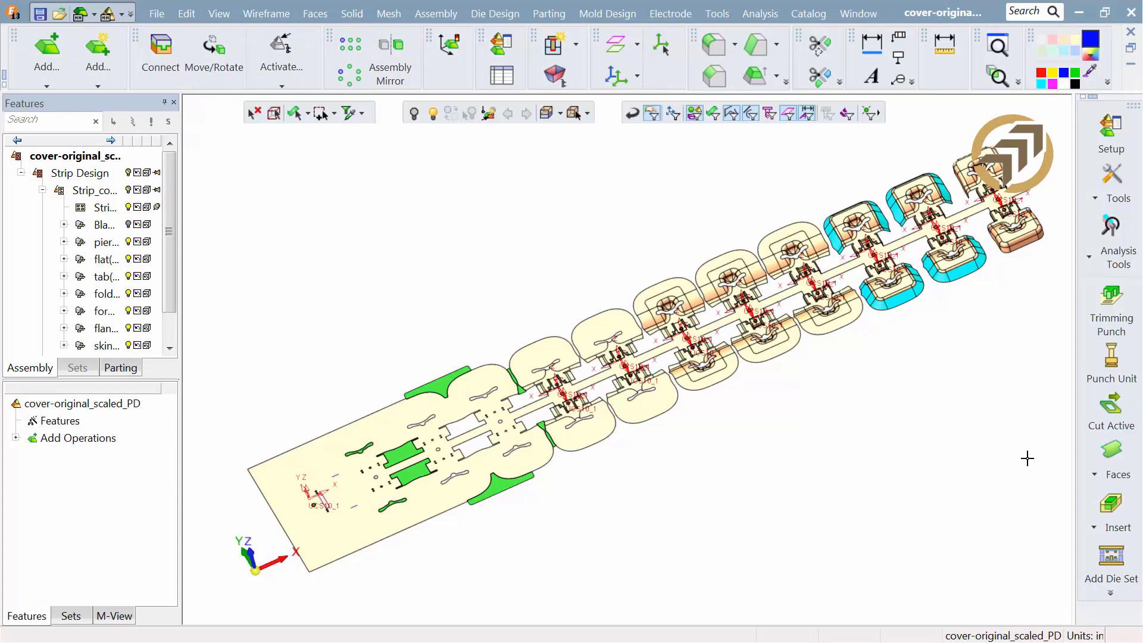
{"action": "left_click", "coordinate": [1108, 556]}
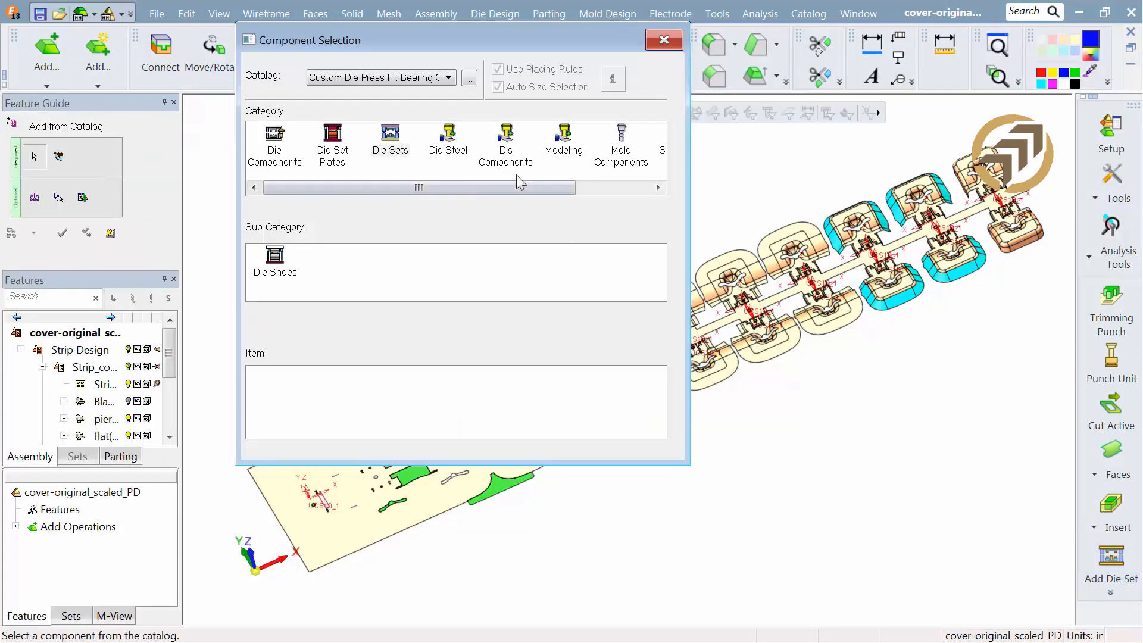
Step: Browse the available catalog folders, including the Cimatron Custom Catalogs, and keep the Custom Die Press Fit Bearing catalog
{"action": "left_click", "coordinate": [470, 79]}
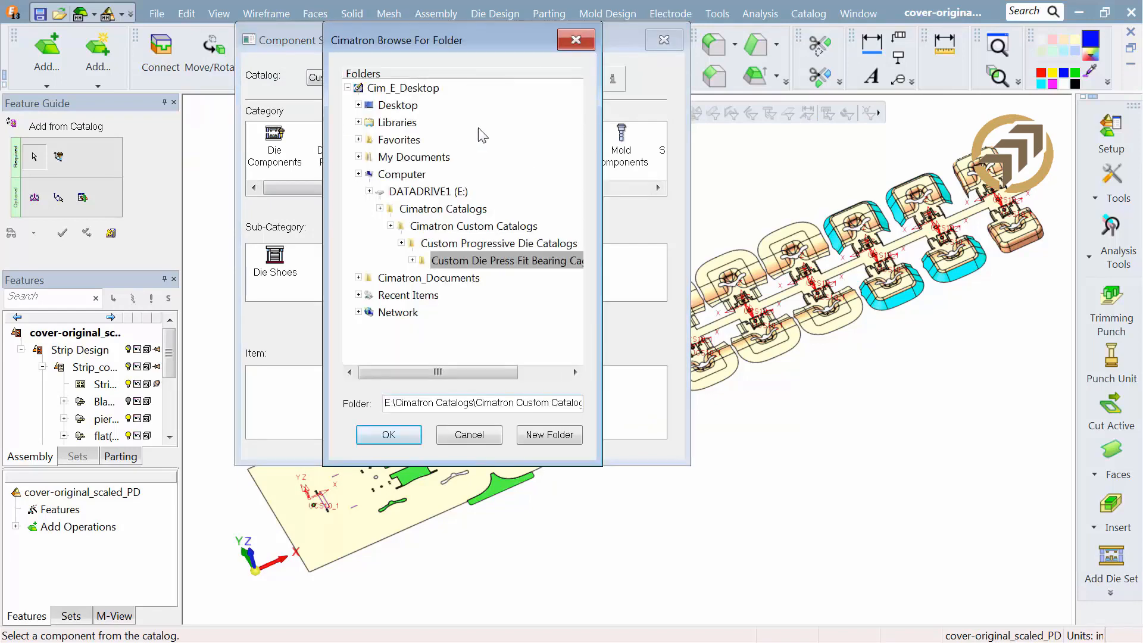
{"action": "left_click", "coordinate": [381, 209]}
{"action": "left_click", "coordinate": [390, 226]}
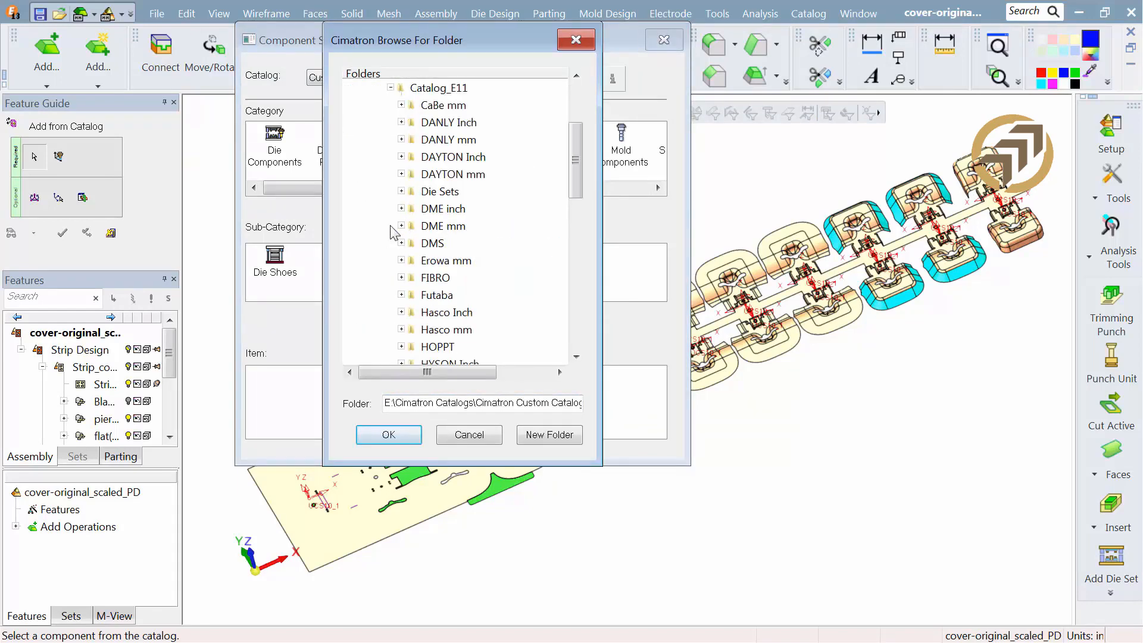
{"action": "left_click_drag", "start_coordinate": [575, 147], "coordinate": [575, 295]}
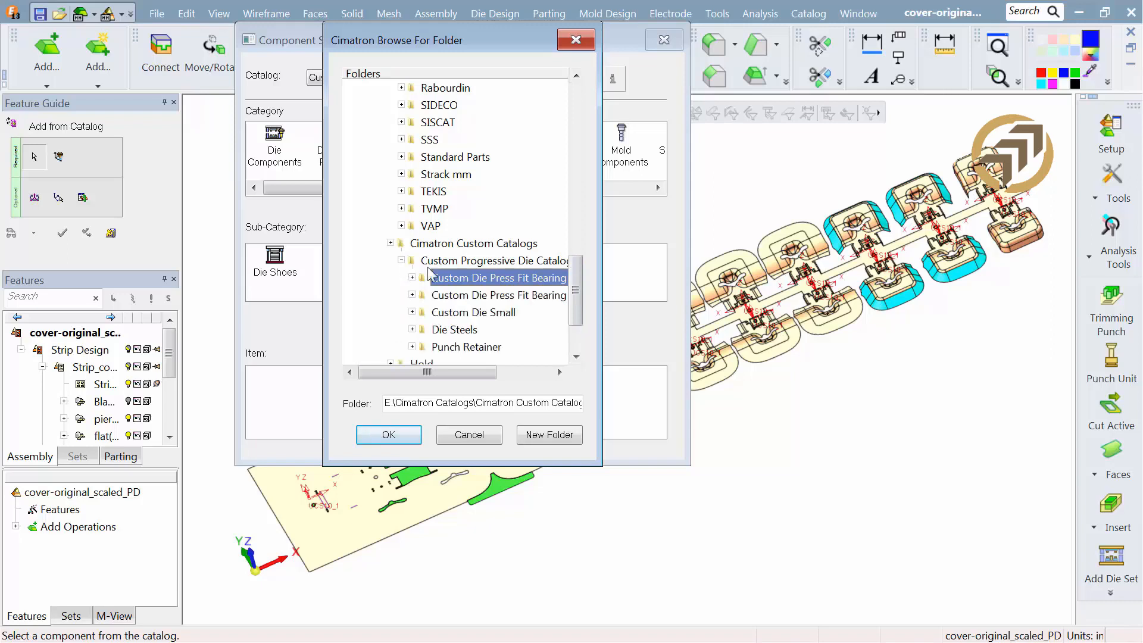
{"action": "left_click_drag", "start_coordinate": [576, 280], "coordinate": [577, 294]}
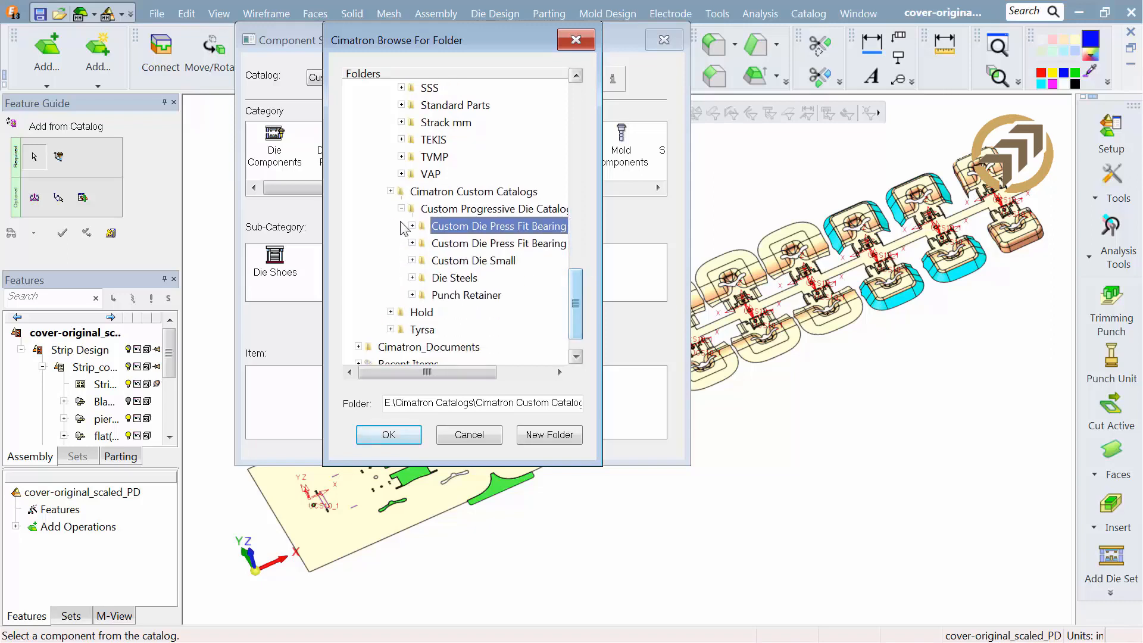
{"action": "left_click", "coordinate": [391, 192]}
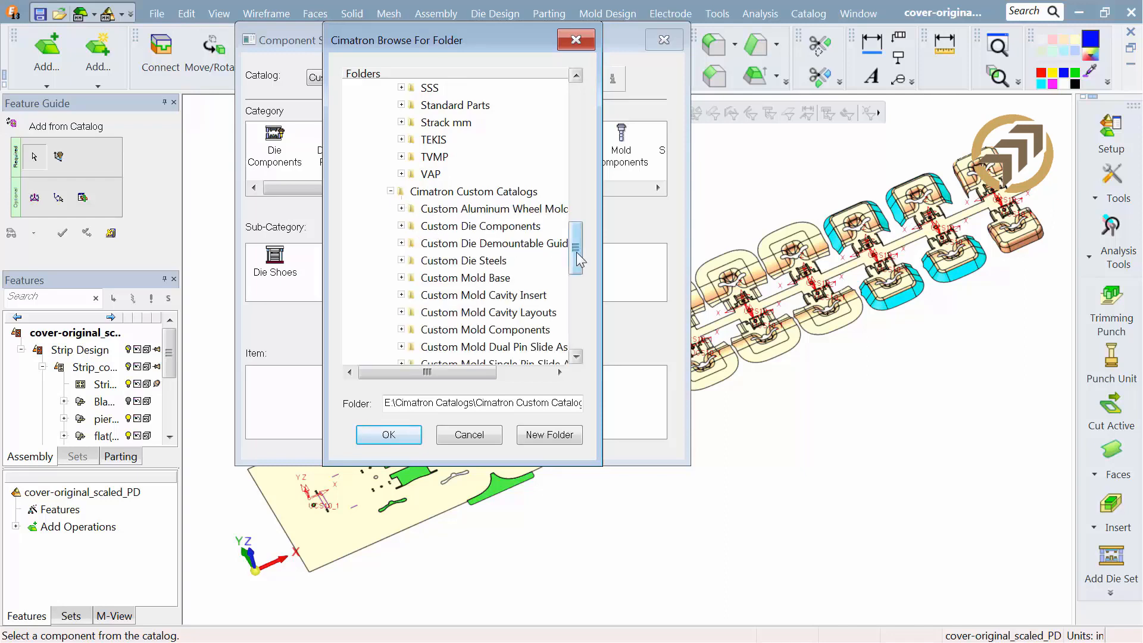
{"action": "left_click_drag", "start_coordinate": [576, 260], "coordinate": [580, 287]}
{"action": "mouse_move", "coordinate": [576, 278]}
{"action": "left_mouse_down"}
{"action": "mouse_move", "coordinate": [575, 314]}
{"action": "mouse_move", "coordinate": [575, 300]}
{"action": "left_mouse_up"}
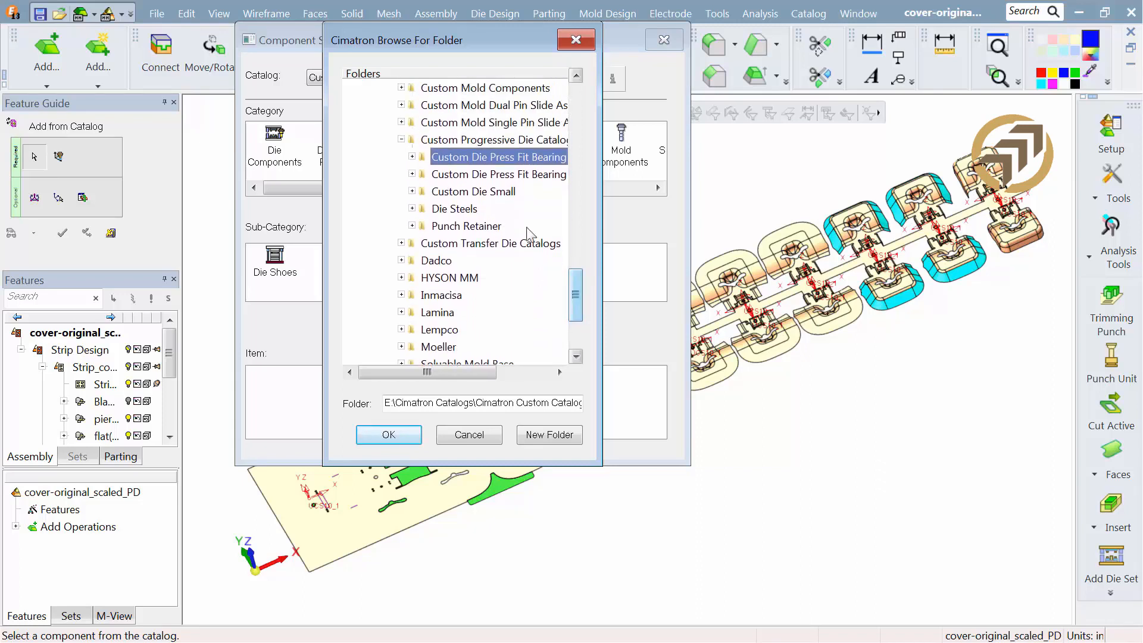
{"action": "left_click", "coordinate": [366, 434]}
Step: Choose the Custom Die Set from the Die Shoes sub-category for placement
{"action": "left_click", "coordinate": [275, 267]}
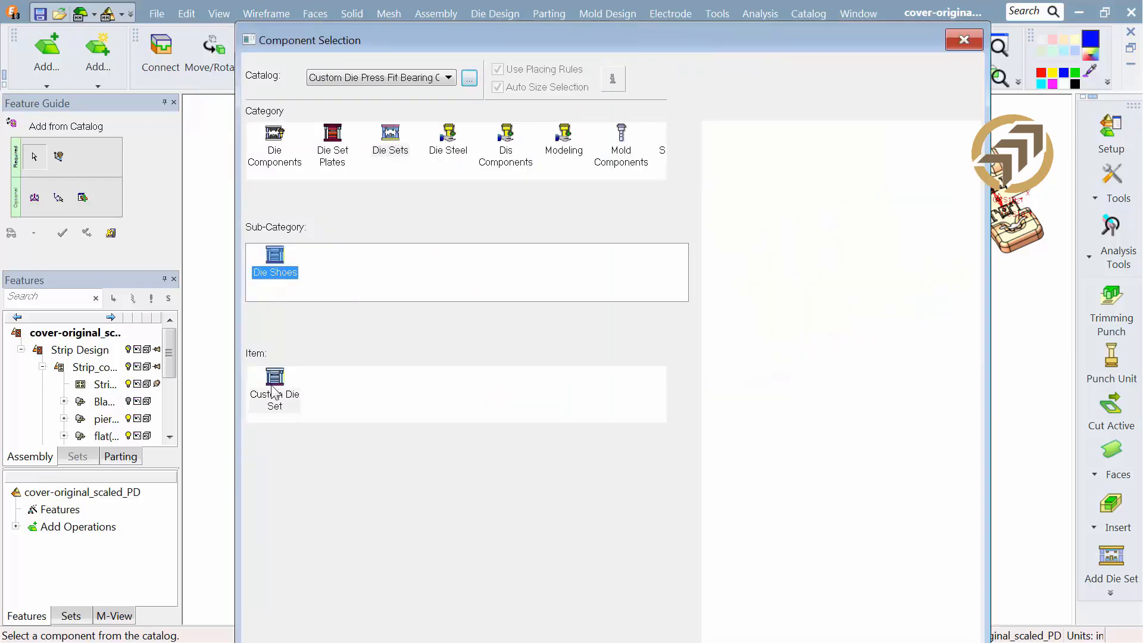
{"action": "left_click", "coordinate": [274, 392]}
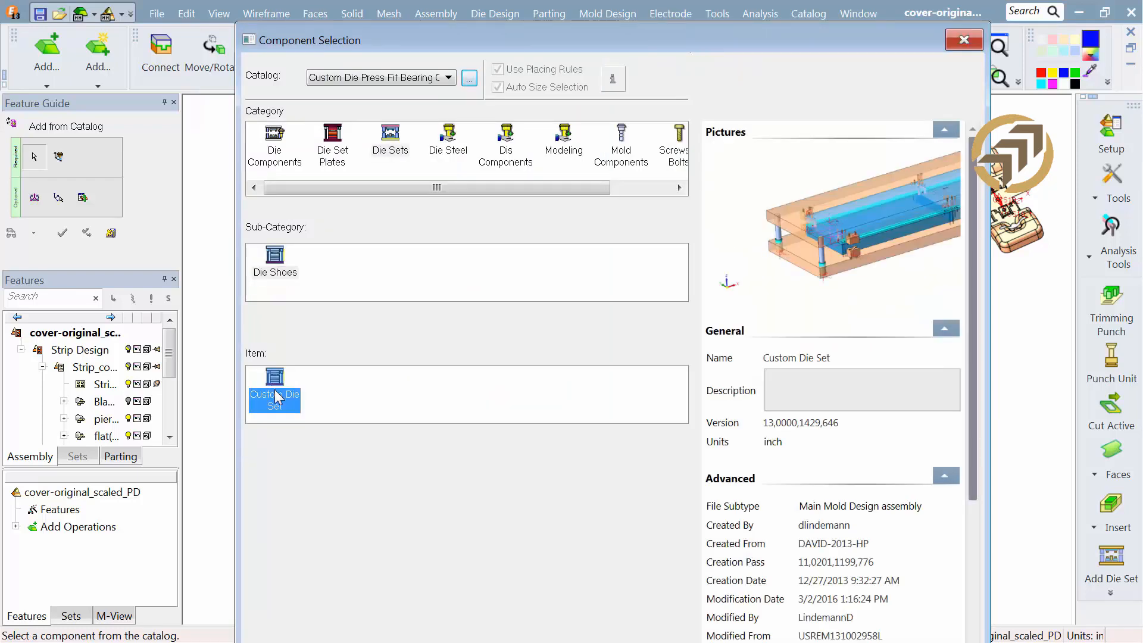
{"action": "double_click", "coordinate": [276, 397]}
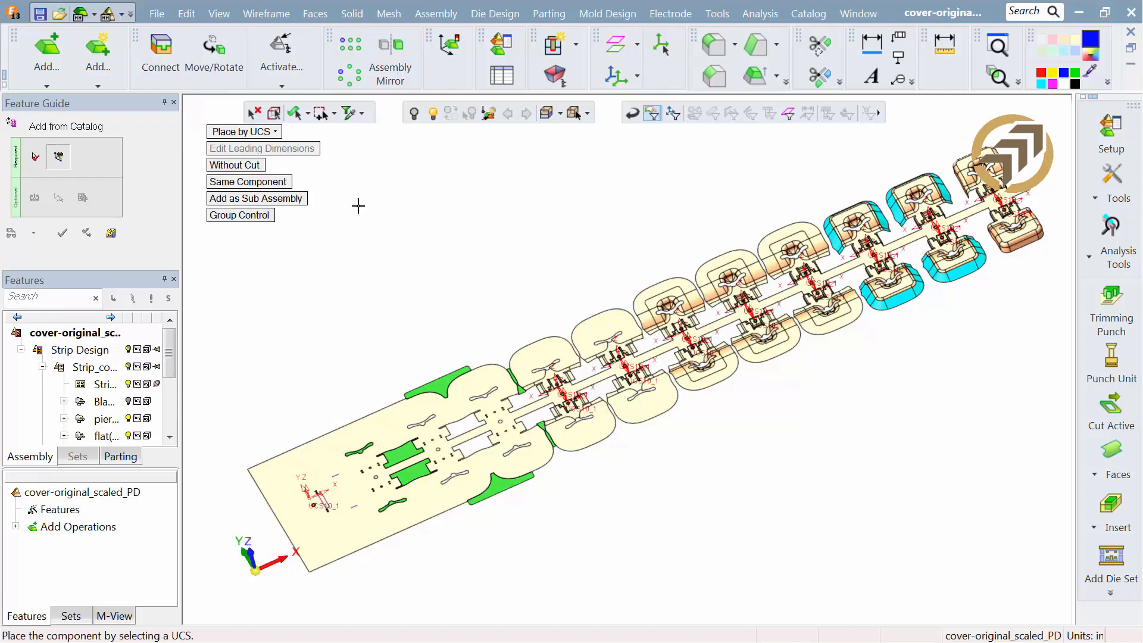
Step: Place the die set by pick at the midpoint of the strip's starting short edge and confirm it
{"action": "left_click", "coordinate": [255, 132]}
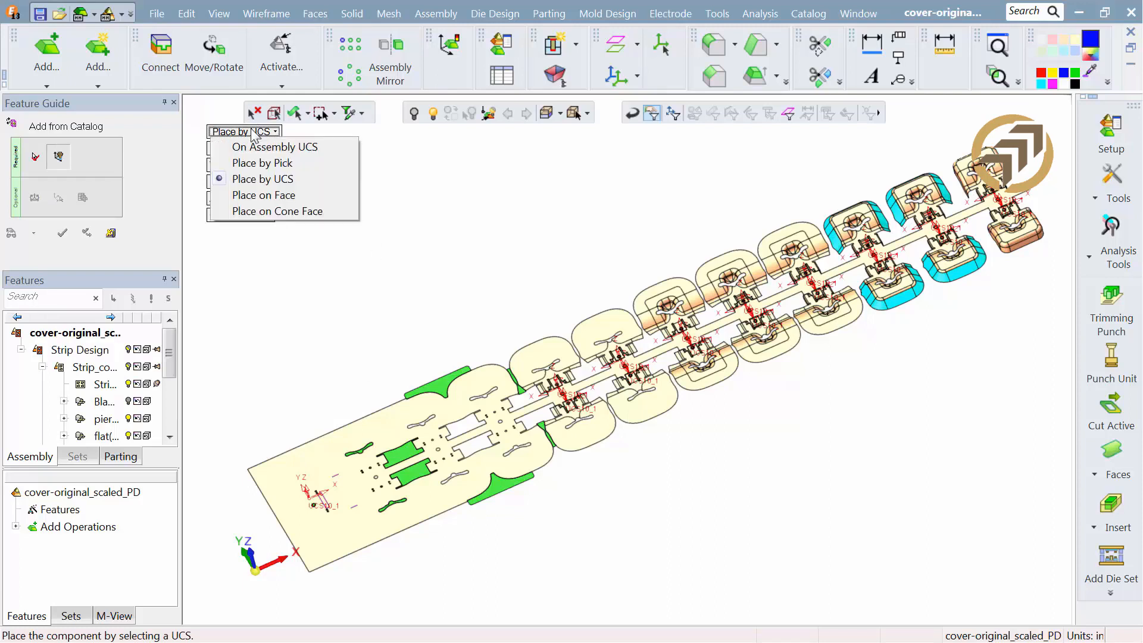
{"action": "left_click", "coordinate": [253, 163]}
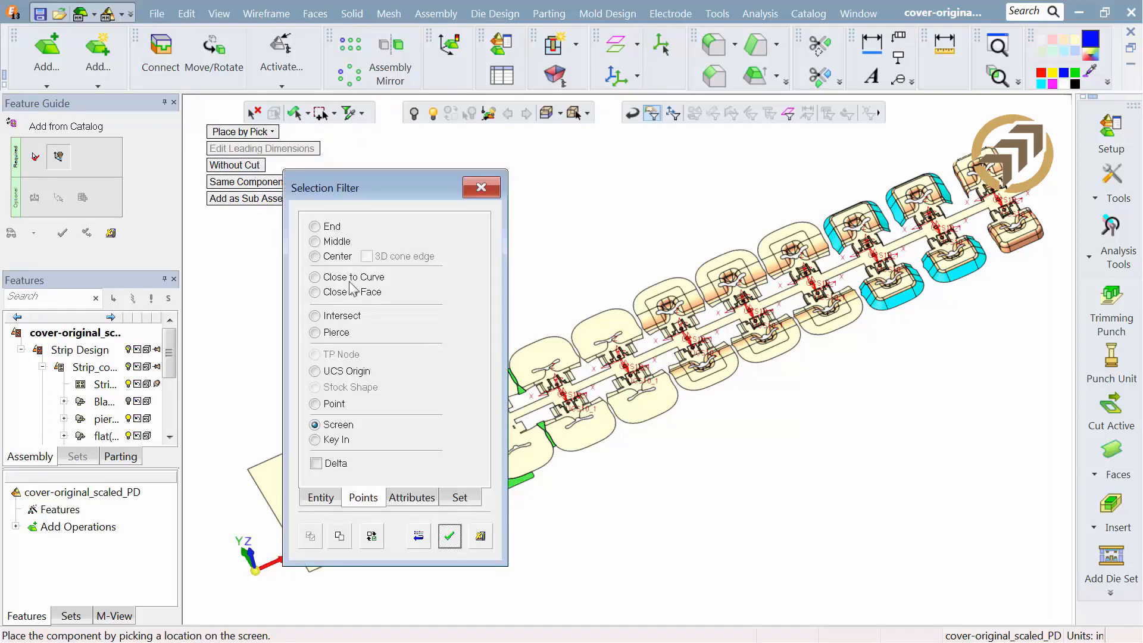
{"action": "left_click", "coordinate": [314, 403]}
{"action": "left_click", "coordinate": [449, 535]}
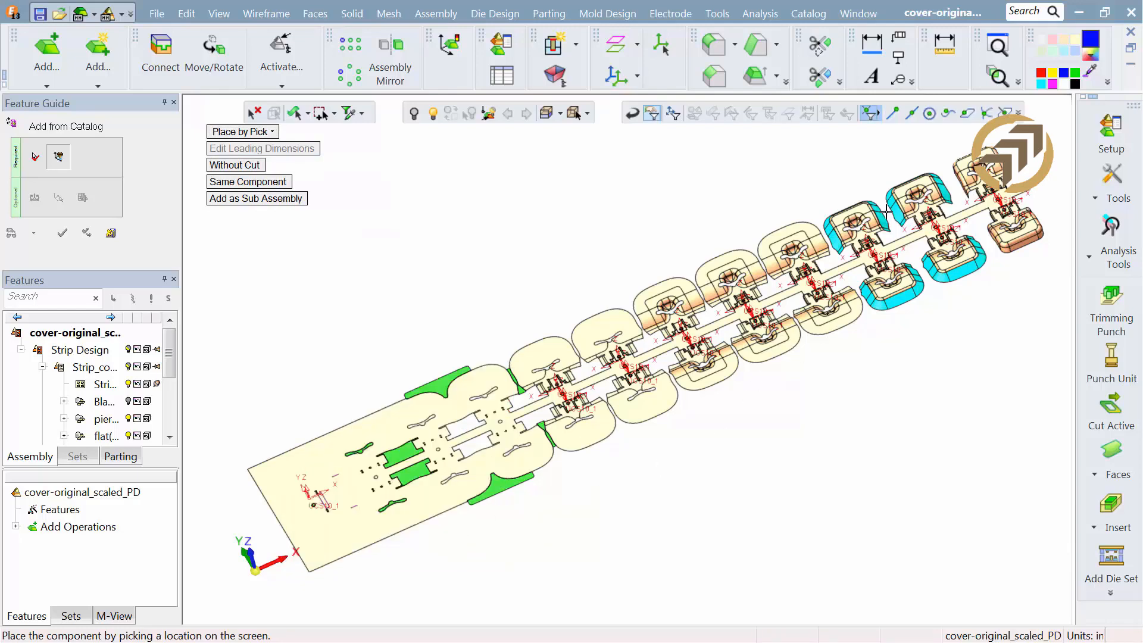
{"action": "left_click", "coordinate": [911, 113]}
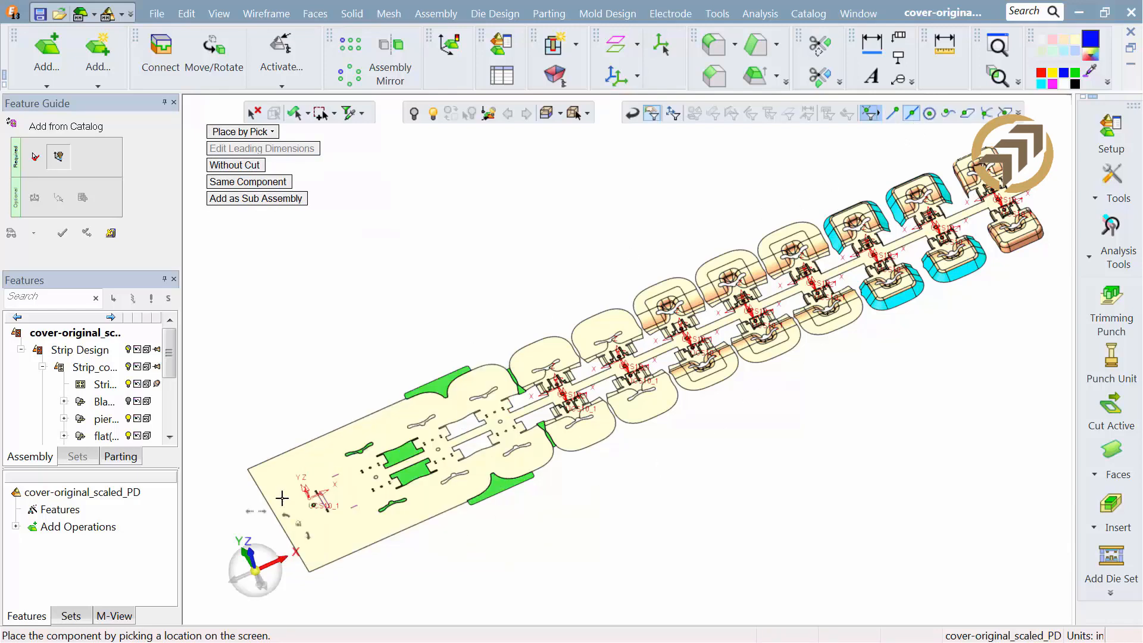
{"action": "left_click", "coordinate": [278, 519]}
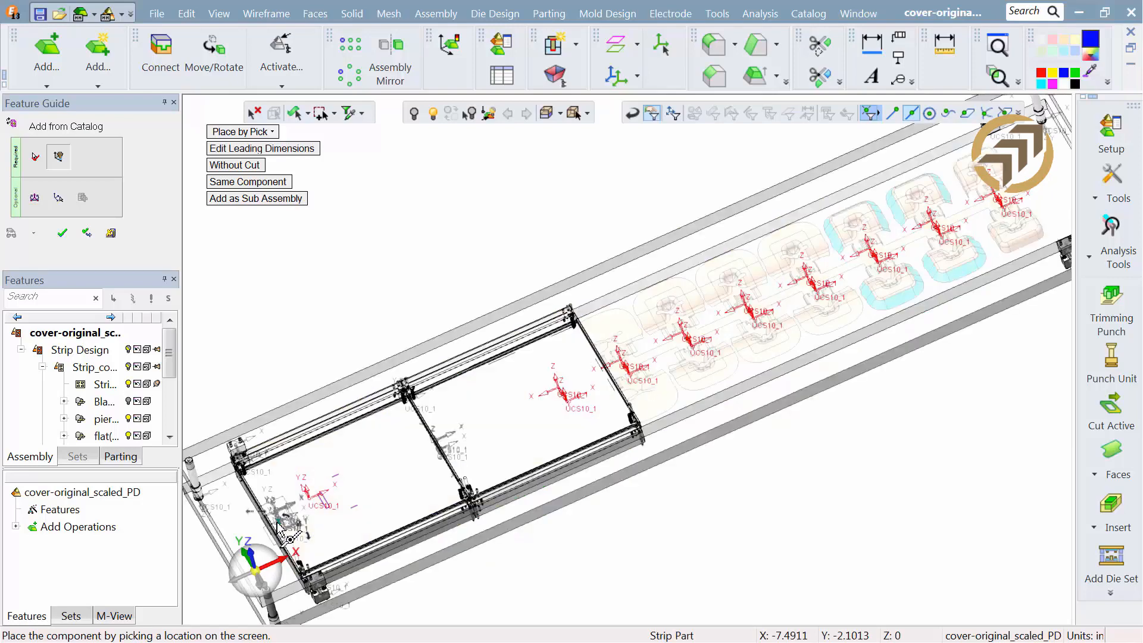
{"action": "middle_click", "coordinate": [402, 470]}
{"action": "middle_click_drag", "start_coordinate": [427, 444], "coordinate": [695, 331], "text": "ctrl"}
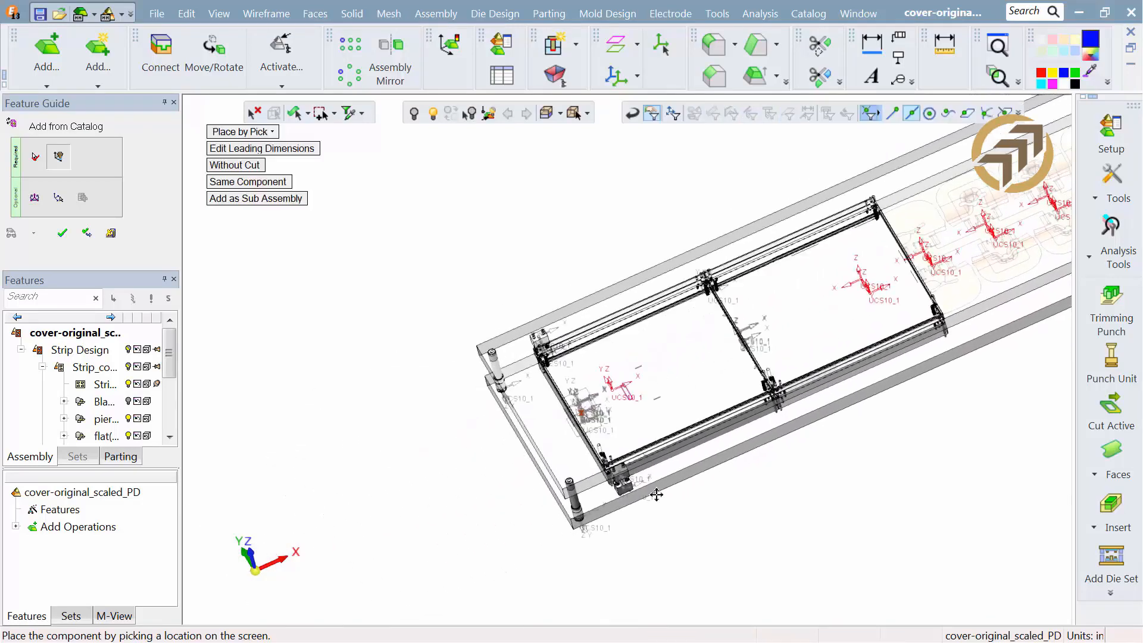
{"action": "right_click_drag", "start_coordinate": [684, 425], "coordinate": [711, 243], "text": "ctrl"}
{"action": "left_click_drag", "start_coordinate": [710, 243], "coordinate": [735, 224], "text": "ctrl"}
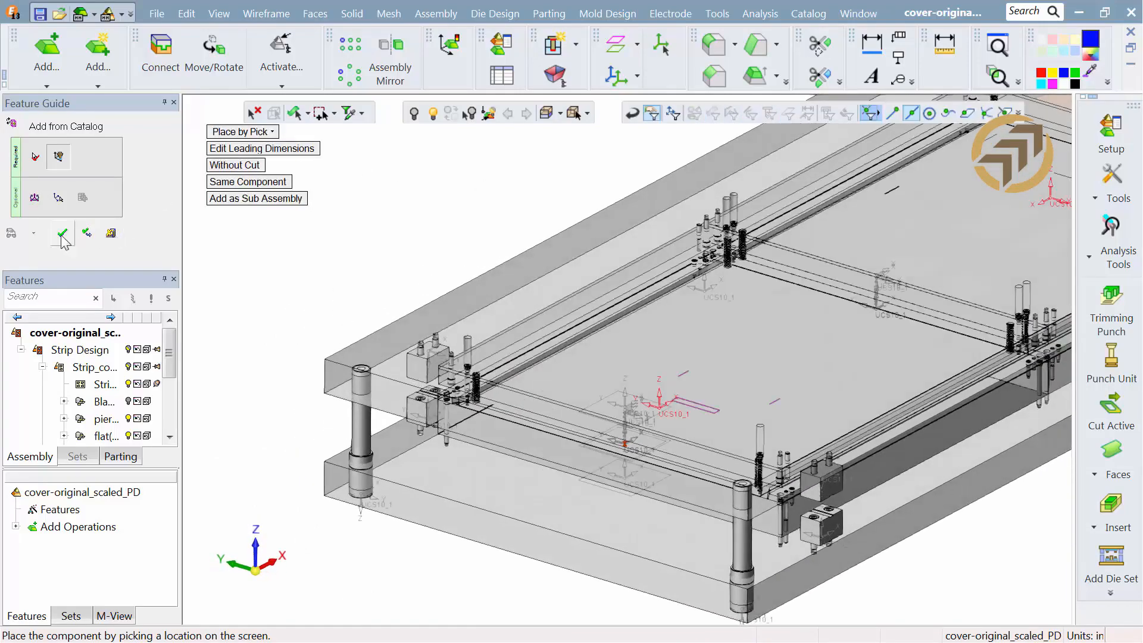
{"action": "left_click", "coordinate": [87, 234]}
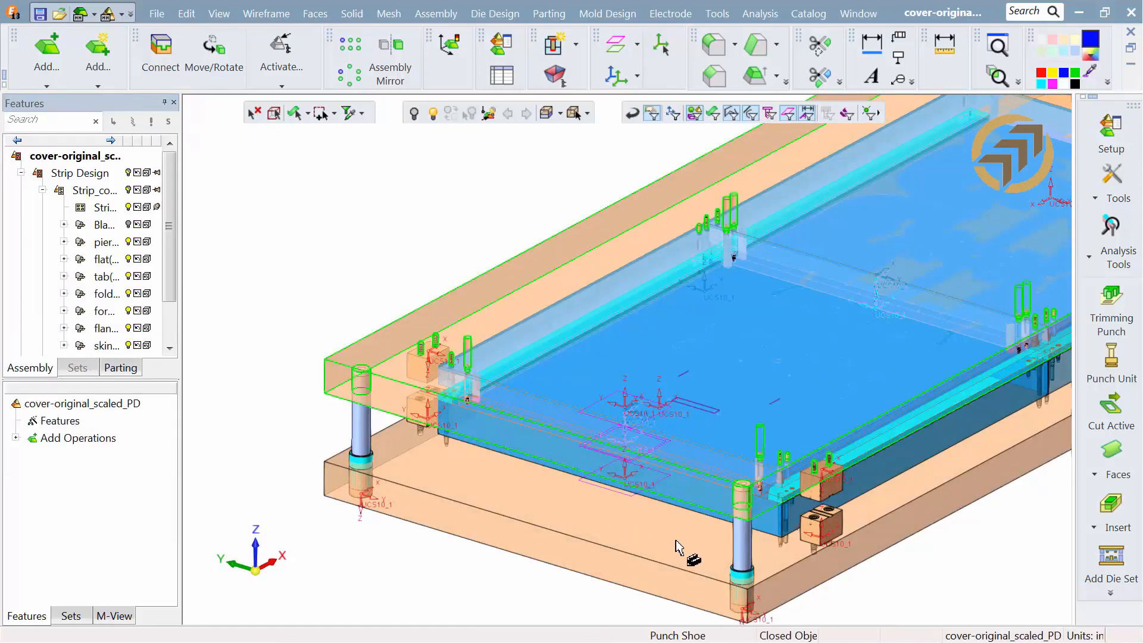
Step: Inspect the placed die set, its Overall Length formula and the strip layout data in the setup parameters
{"action": "scroll", "coordinate": [681, 467], "scroll_direction": "up", "scroll_amount": 5}
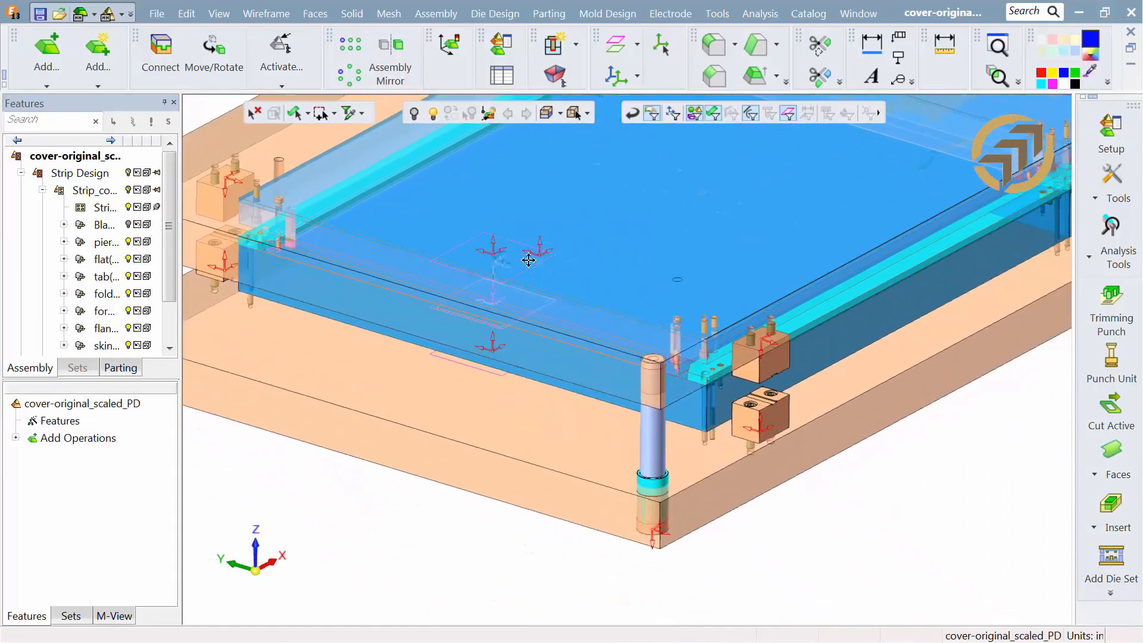
{"action": "middle_click_drag", "start_coordinate": [529, 260], "coordinate": [528, 256], "text": "ctrl"}
{"action": "left_click_drag", "start_coordinate": [666, 317], "coordinate": [726, 311], "text": "ctrl"}
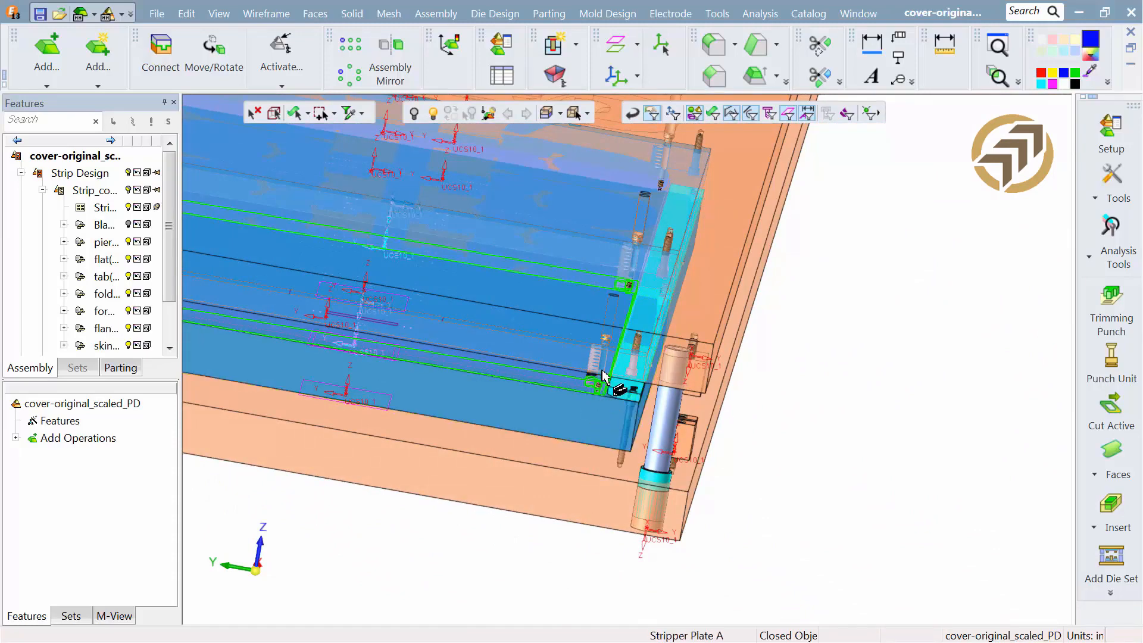
{"action": "left_click_drag", "start_coordinate": [611, 359], "coordinate": [545, 361], "text": "ctrl"}
{"action": "right_click_drag", "start_coordinate": [546, 361], "coordinate": [558, 438], "text": "ctrl"}
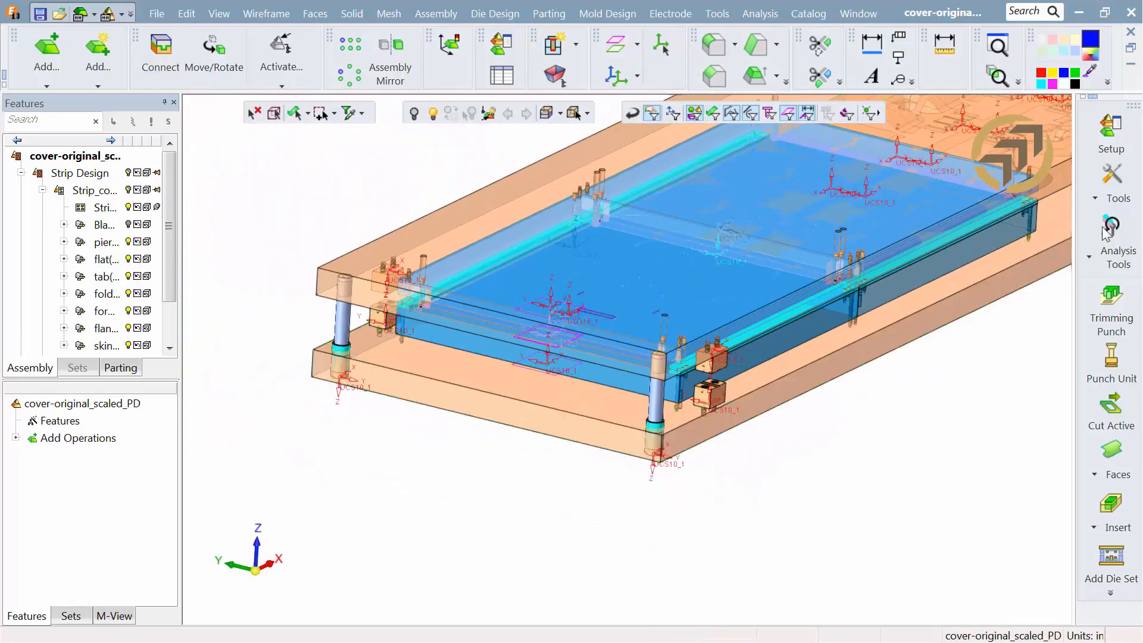
{"action": "left_click", "coordinate": [1111, 132]}
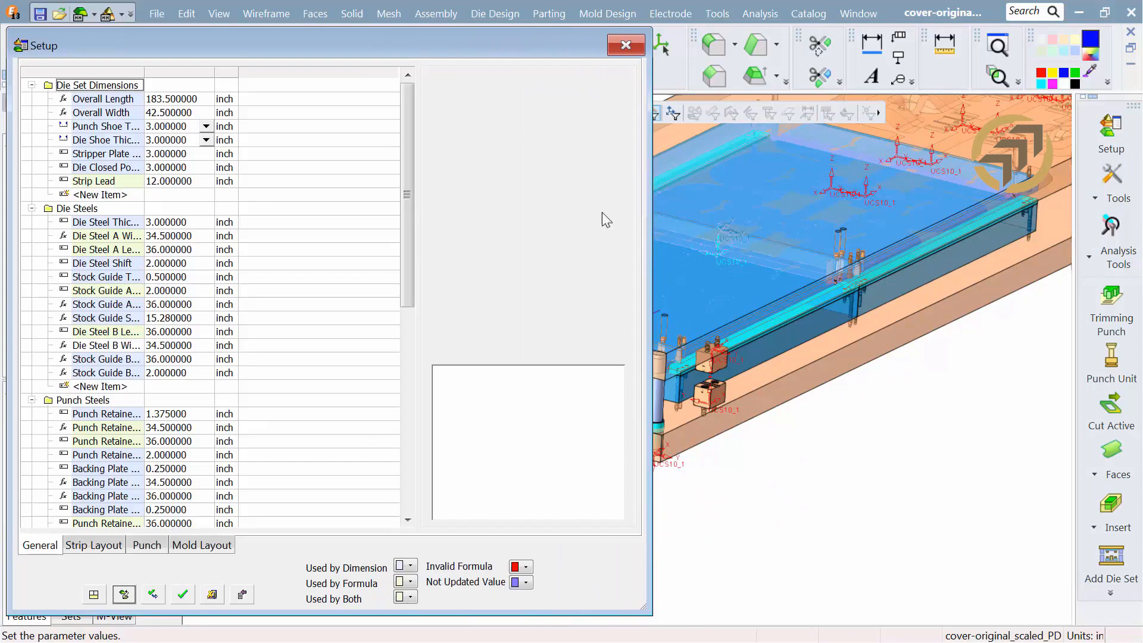
{"action": "left_click", "coordinate": [184, 101]}
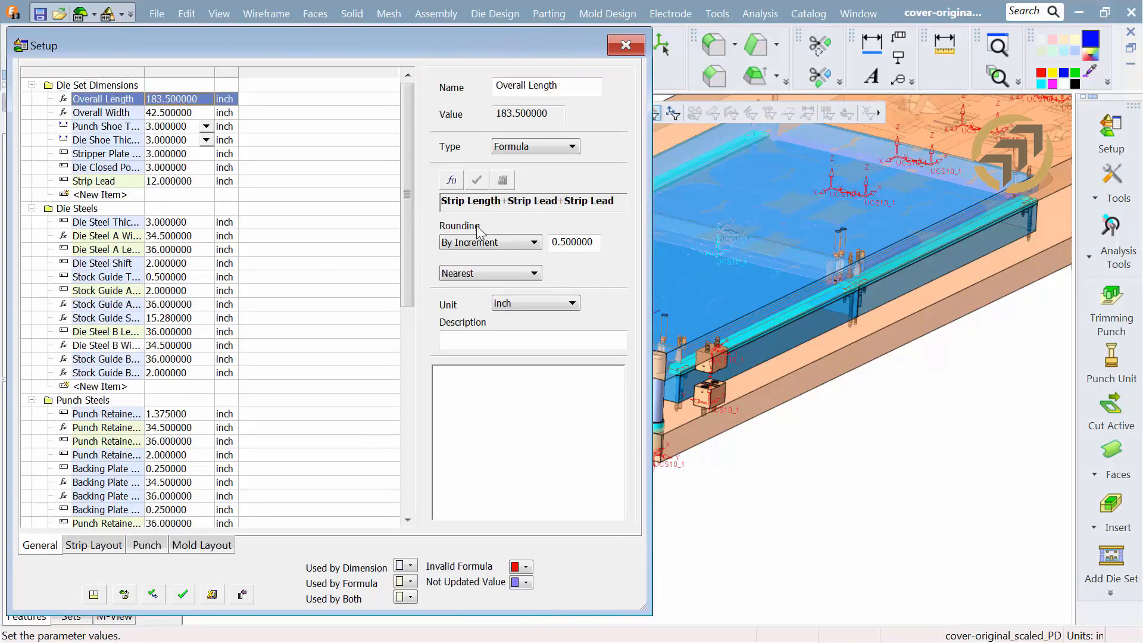
{"action": "left_click", "coordinate": [119, 546]}
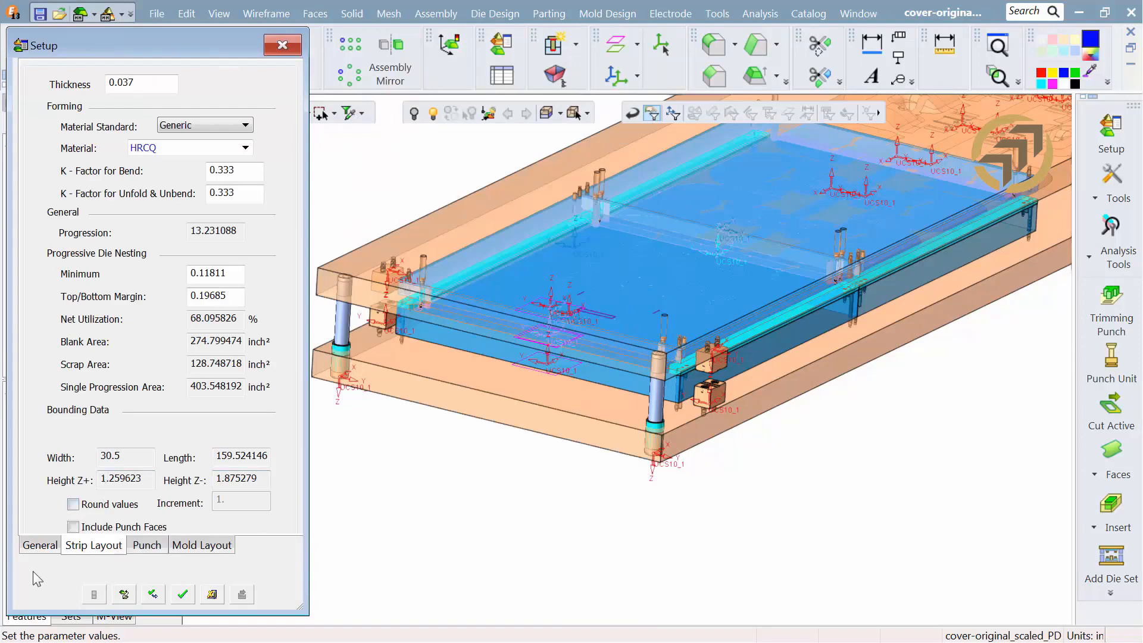
{"action": "left_click", "coordinate": [33, 548]}
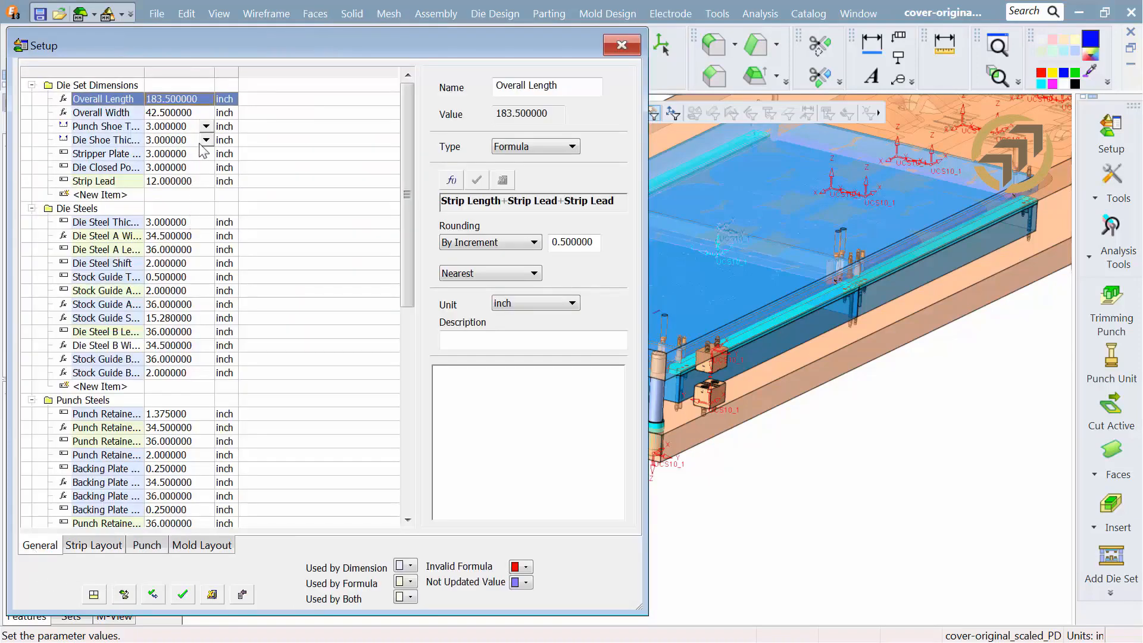
Step: Set both the Punch Shoe Thickness and the Die Shoe Thickness to 2.5 inch
{"action": "left_click", "coordinate": [206, 127]}
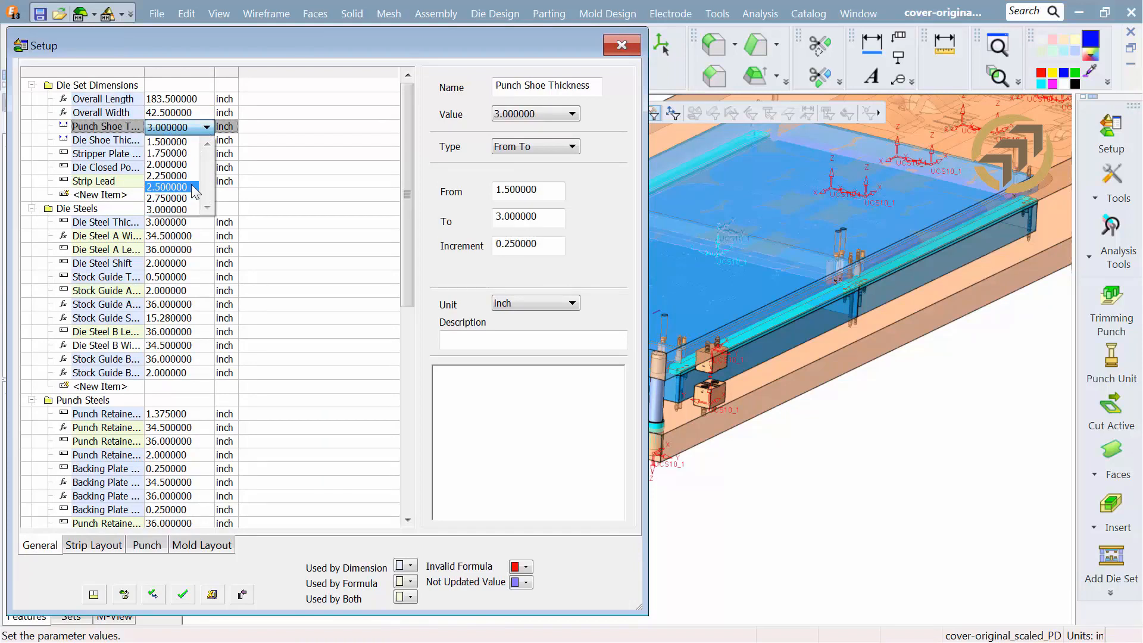
{"action": "left_click", "coordinate": [194, 187]}
{"action": "left_click", "coordinate": [206, 141]}
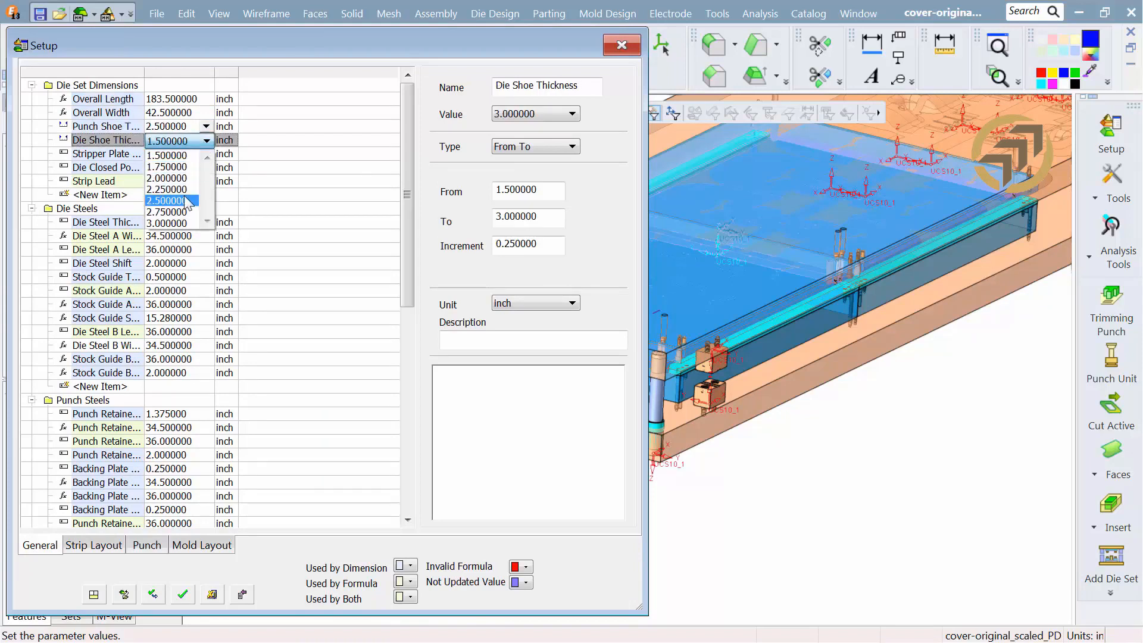
{"action": "left_click", "coordinate": [172, 200]}
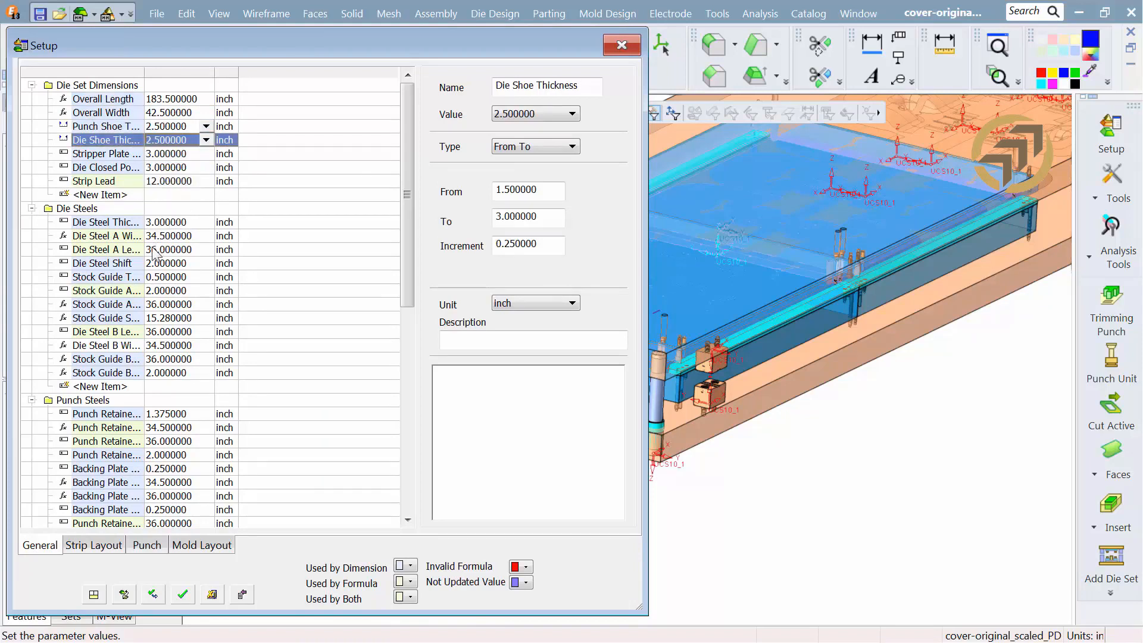
Step: Set the Die Steel A Length to 35 inch and the Die Steel B Length to 25 inch
{"action": "left_click", "coordinate": [154, 250]}
{"action": "left_click", "coordinate": [154, 248]}
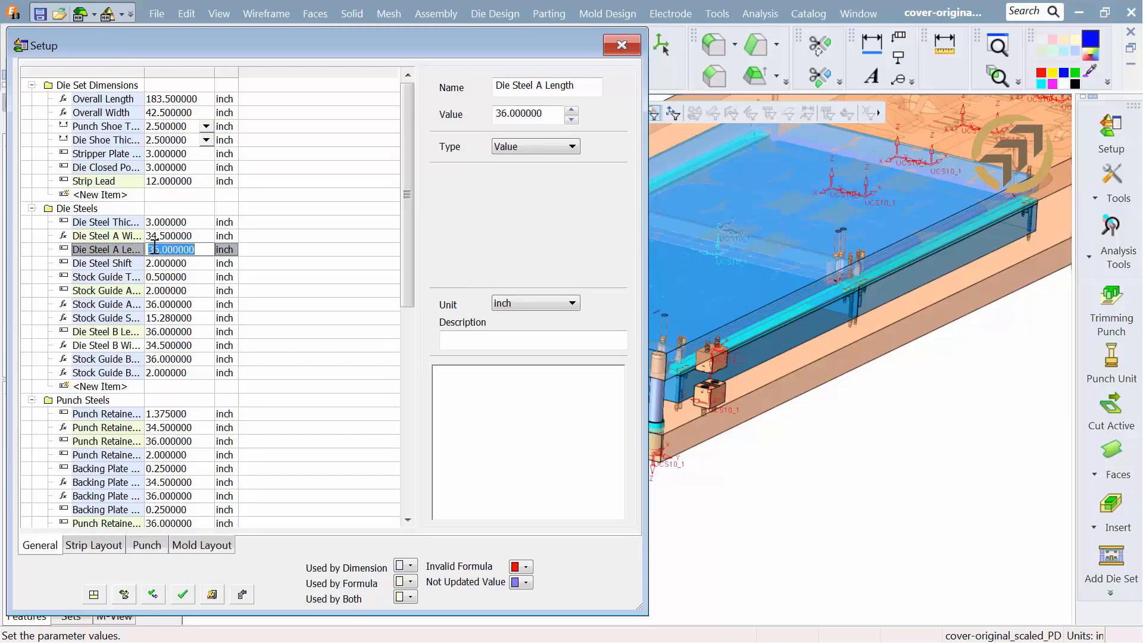
{"action": "type", "text": "35"}
{"action": "left_click", "coordinate": [168, 304]}
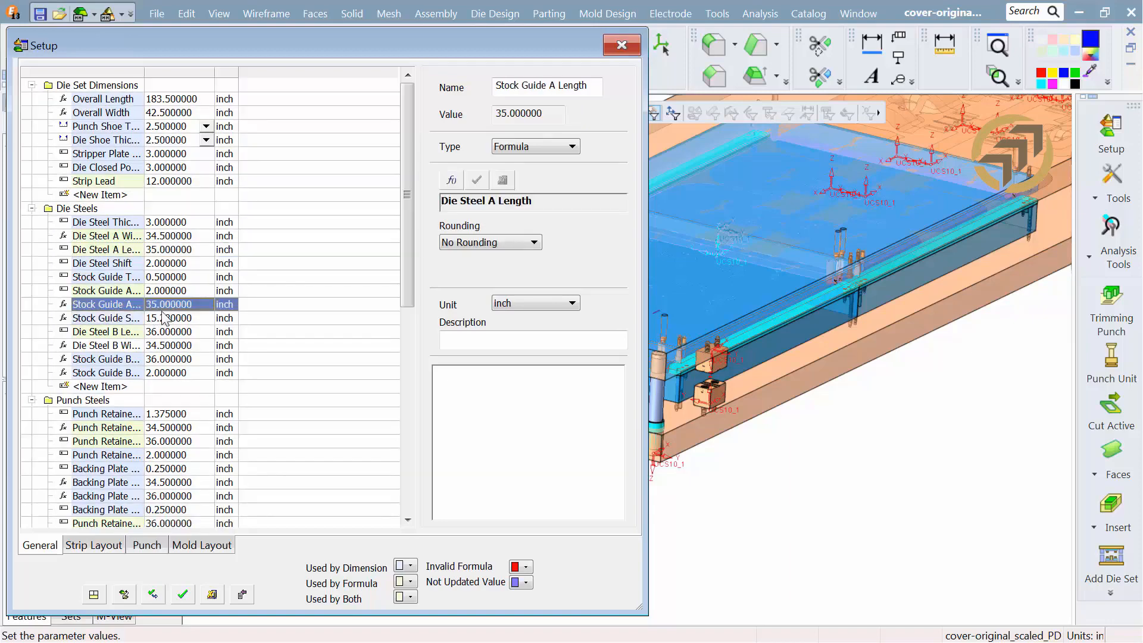
{"action": "double_click", "coordinate": [166, 332]}
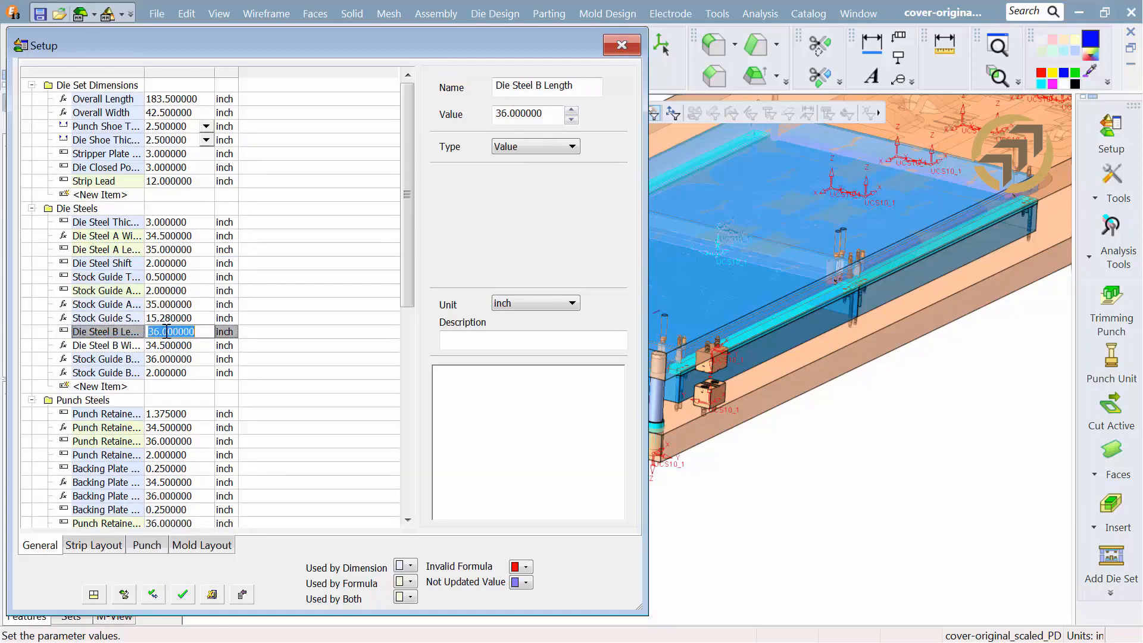
{"action": "type", "text": "25"}
{"action": "key", "text": "Return"}
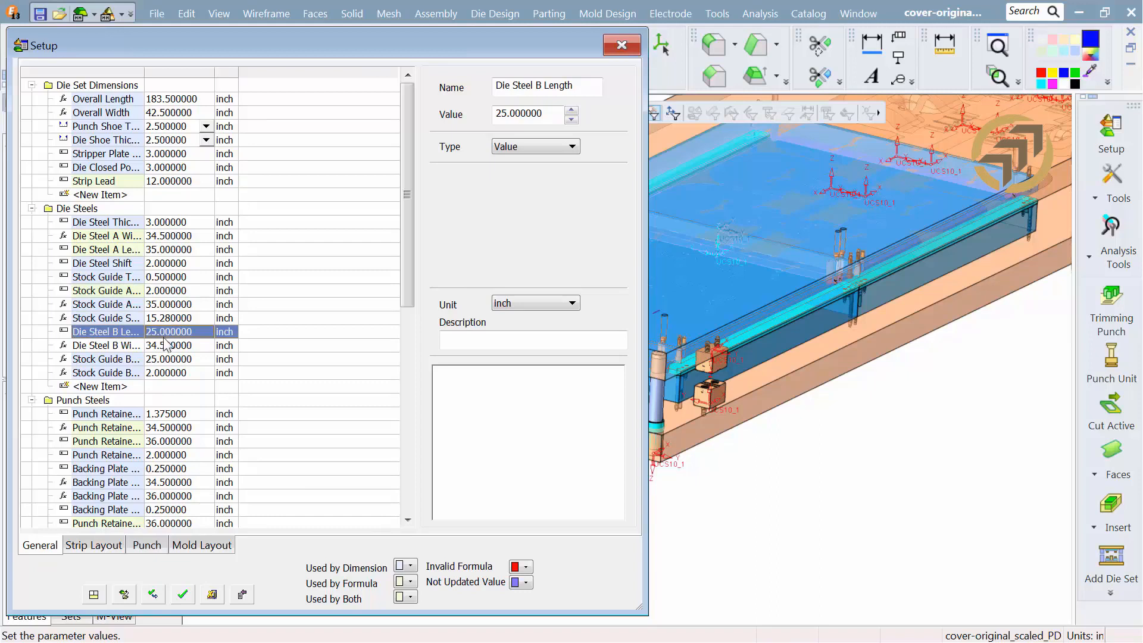
Step: Set the Punch Retainer A Length to 35 inch
{"action": "double_click", "coordinate": [159, 441]}
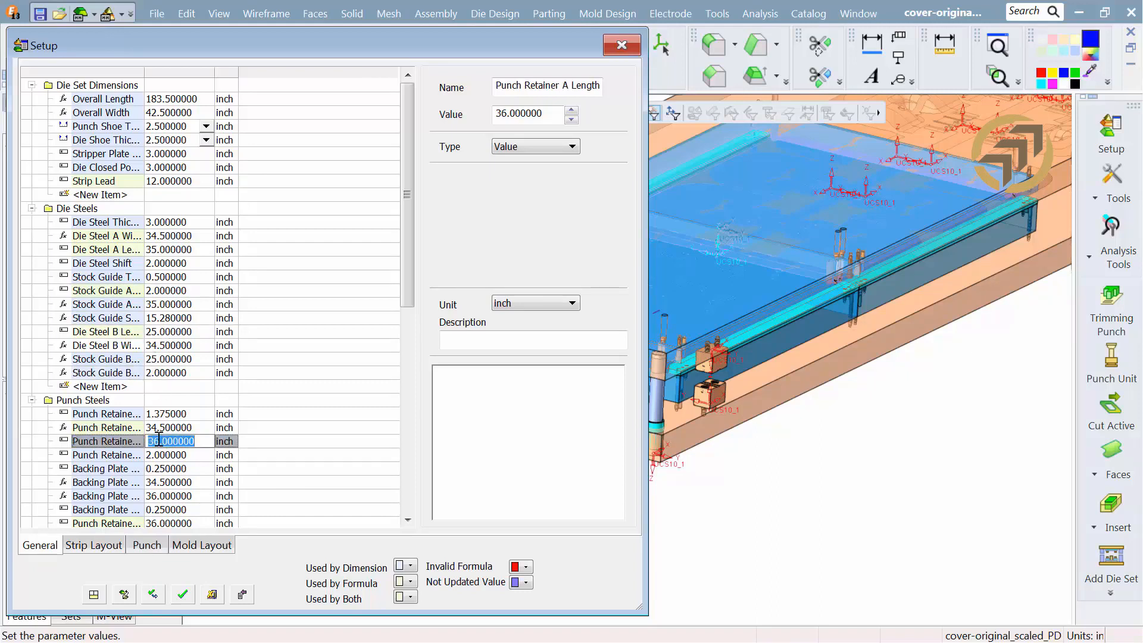
{"action": "type", "text": "35"}
{"action": "key", "text": "Return"}
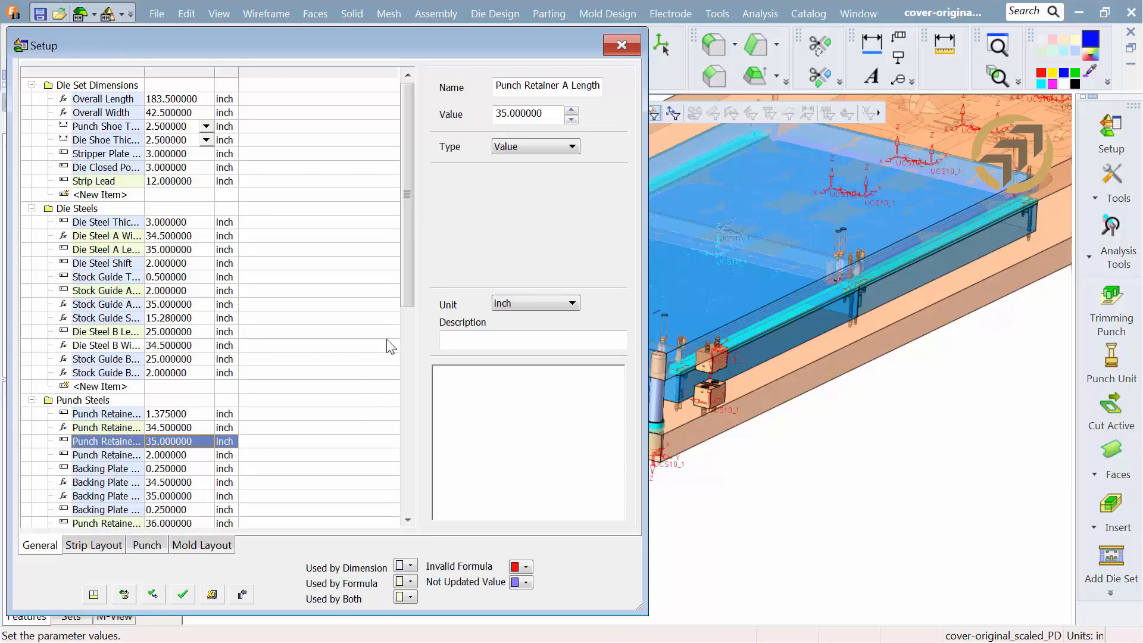
Step: Set the Punch Retainer B Length to 25 inch and apply the changed setup parameters to the die set
{"action": "left_click_drag", "start_coordinate": [410, 294], "coordinate": [387, 411]}
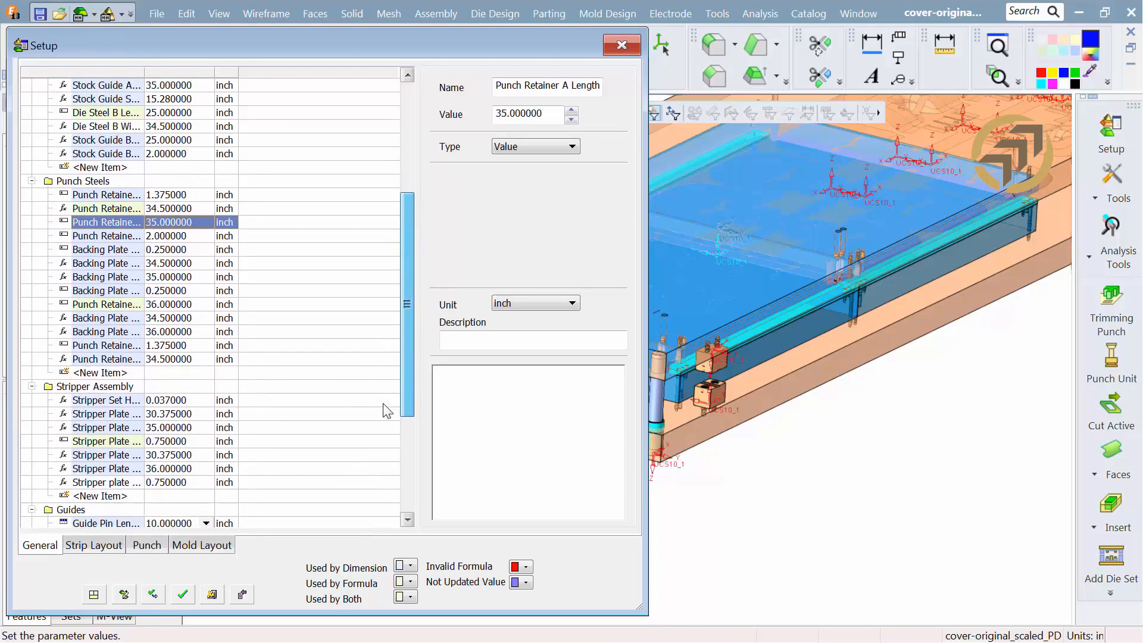
{"action": "left_click", "coordinate": [160, 304]}
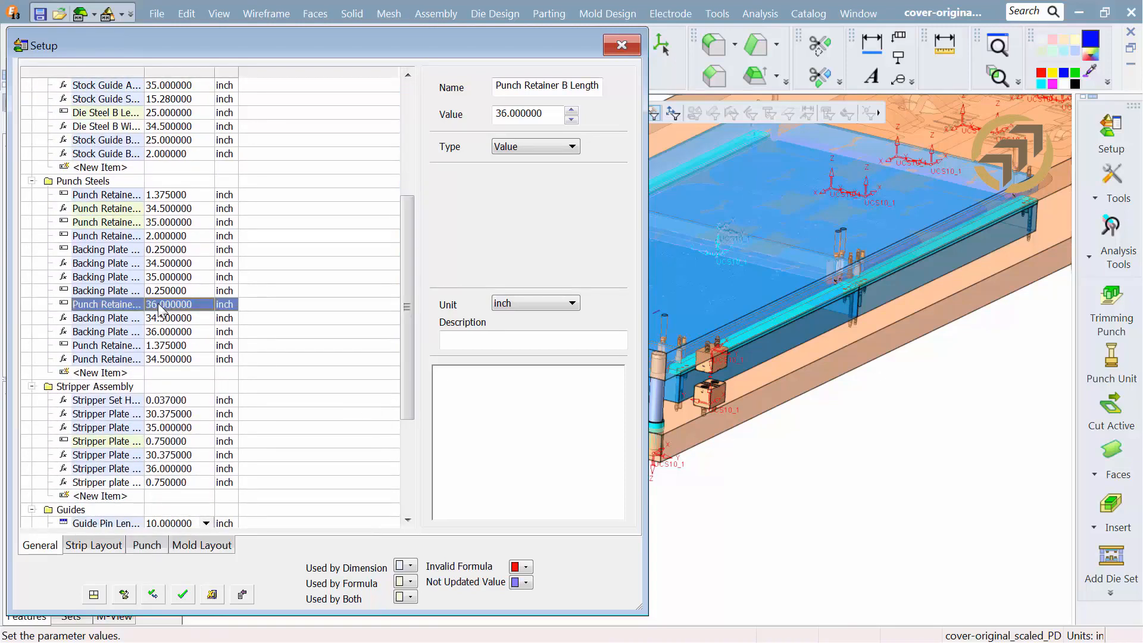
{"action": "left_click", "coordinate": [160, 304]}
{"action": "type", "text": "25"}
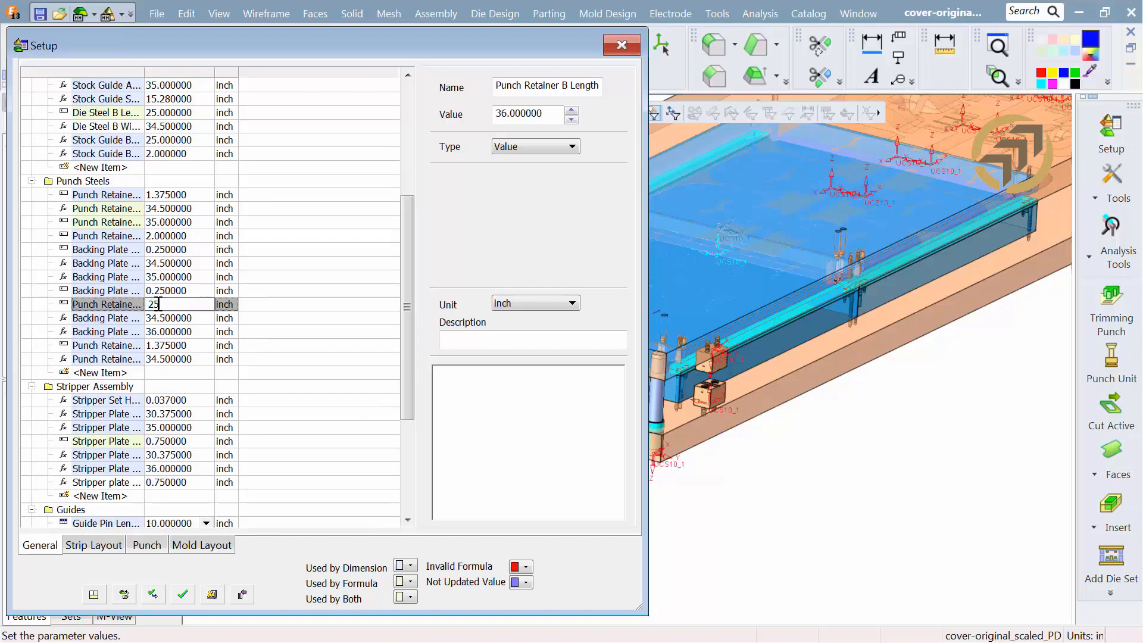
{"action": "key", "text": "Return"}
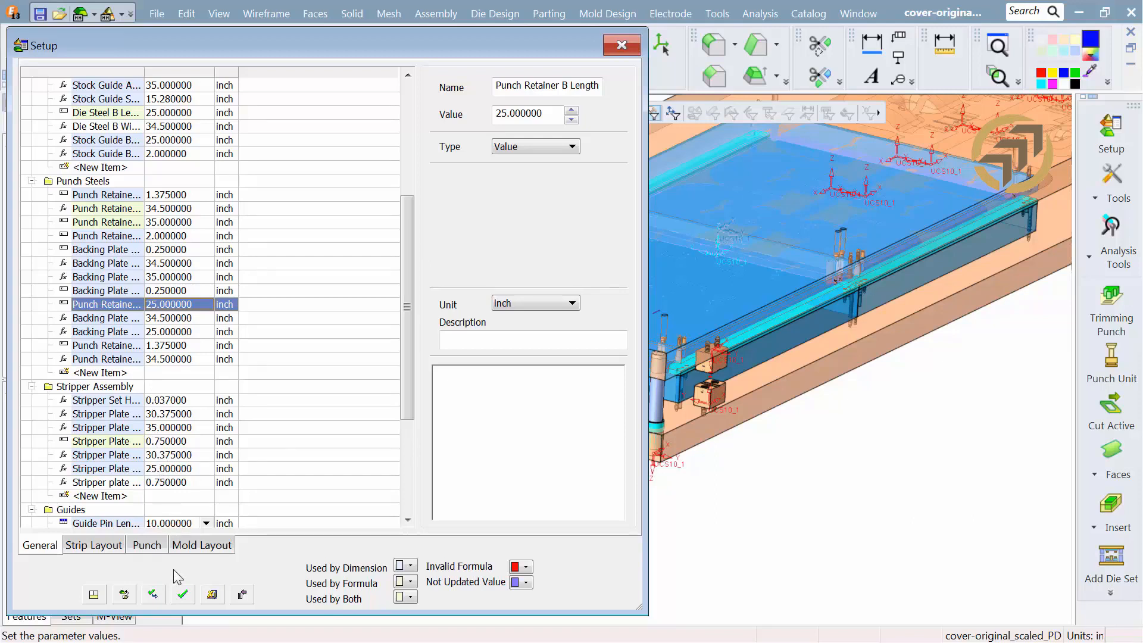
{"action": "middle_click_drag", "start_coordinate": [822, 368], "coordinate": [757, 385]}
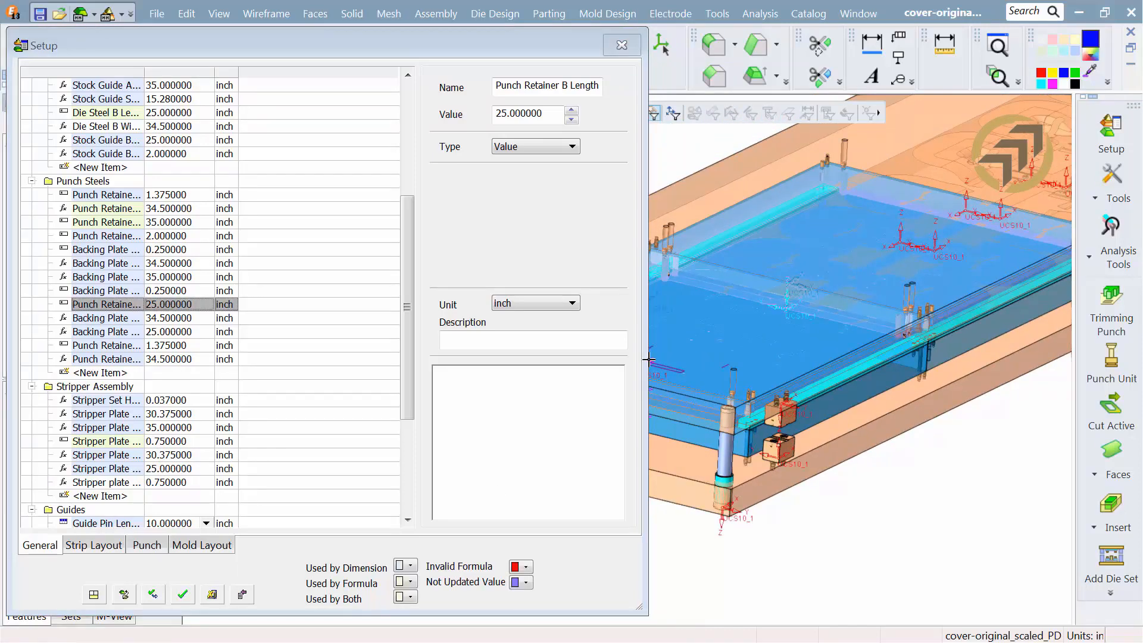
{"action": "left_click_drag", "start_coordinate": [647, 359], "coordinate": [495, 360]}
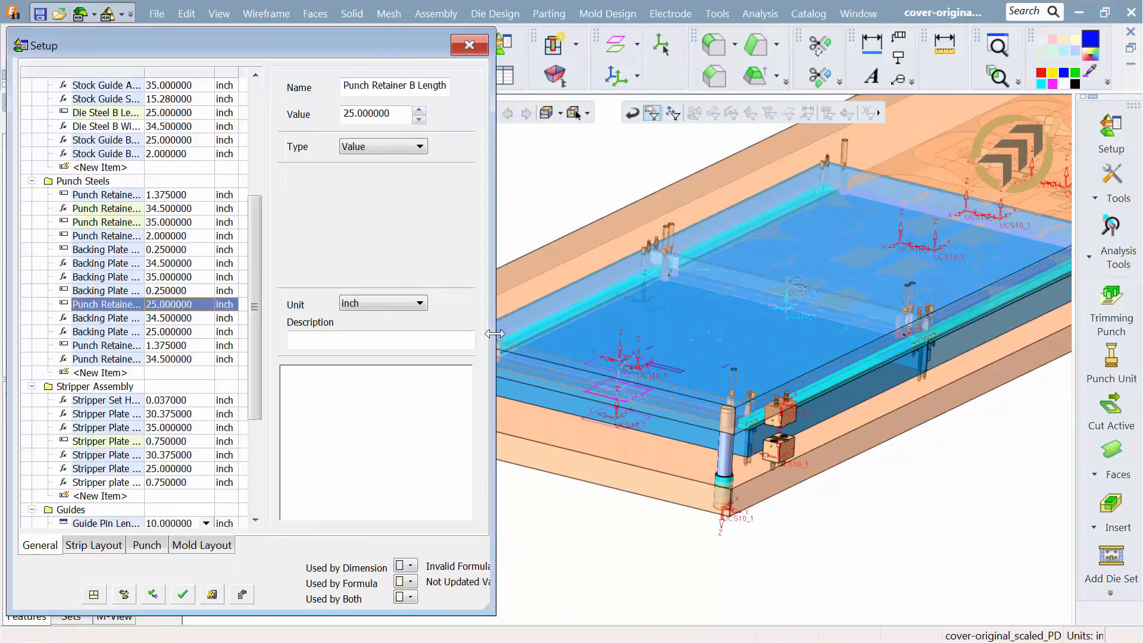
{"action": "left_click", "coordinate": [183, 594]}
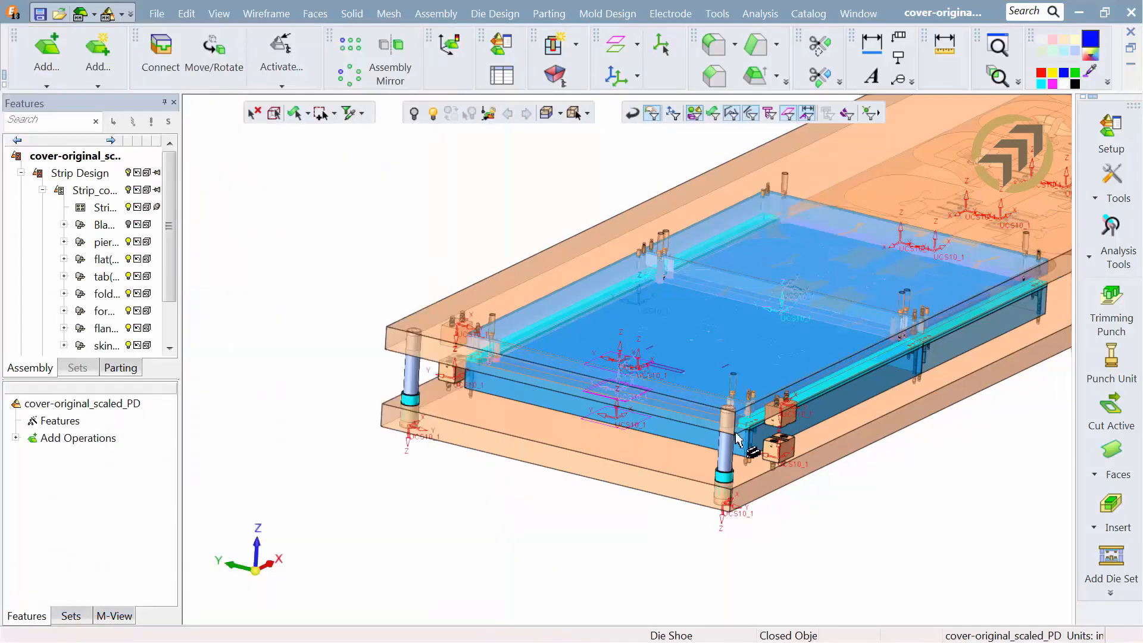
Step: Temporarily hide the punch assembly under the Custom Die Set to inspect the strip and die steels, and show it again
{"action": "middle_click_drag", "start_coordinate": [786, 322], "coordinate": [501, 378]}
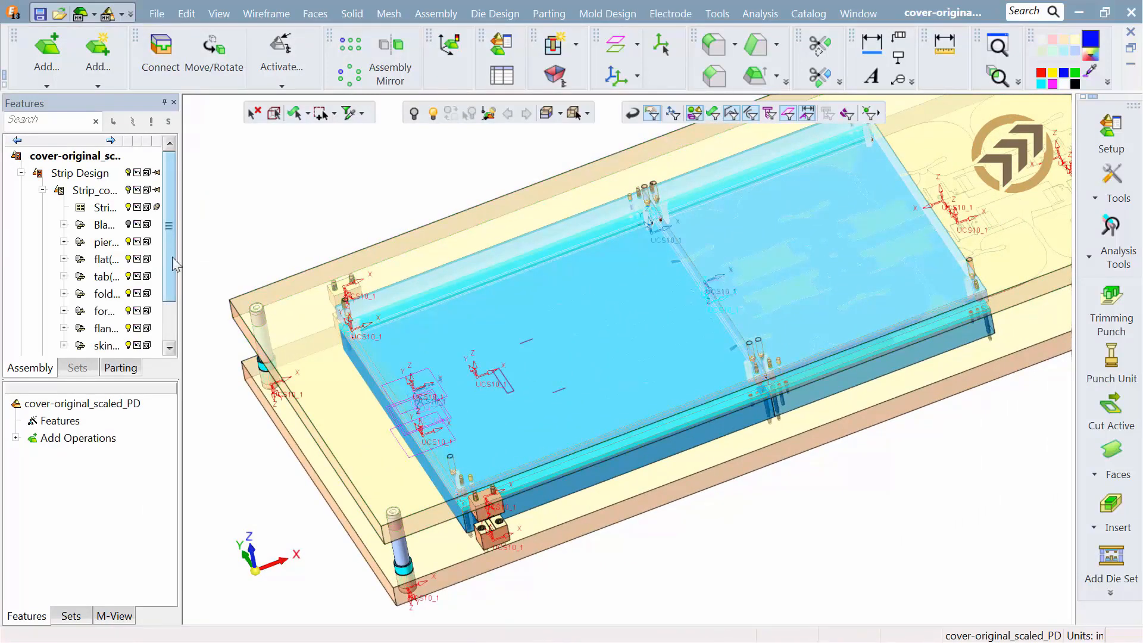
{"action": "left_click_drag", "start_coordinate": [173, 261], "coordinate": [174, 308]}
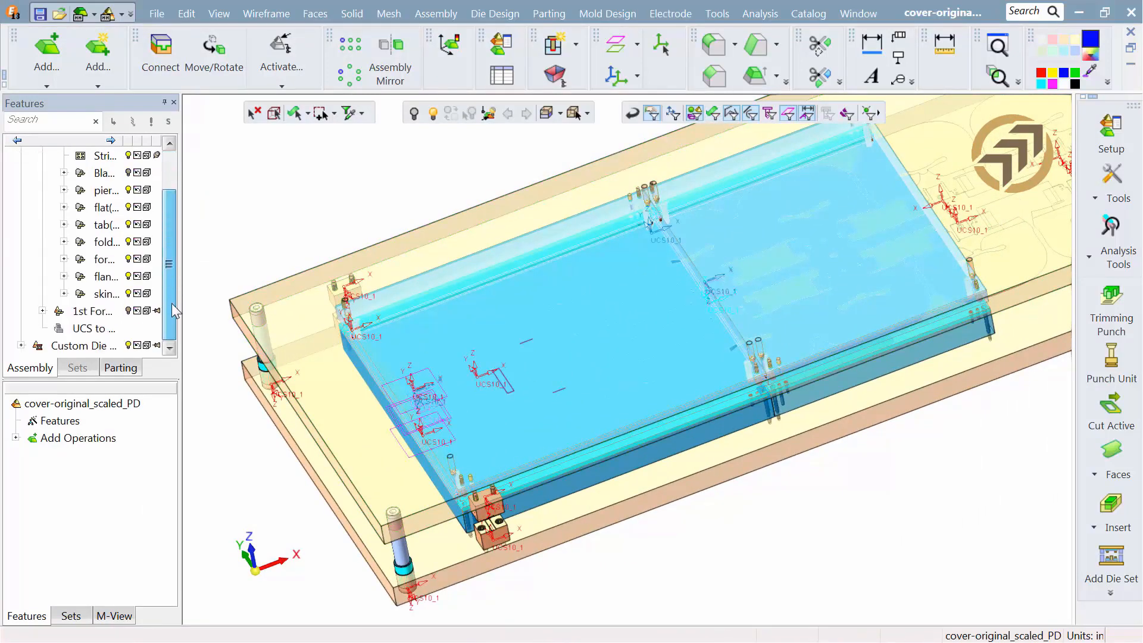
{"action": "left_click", "coordinate": [21, 345]}
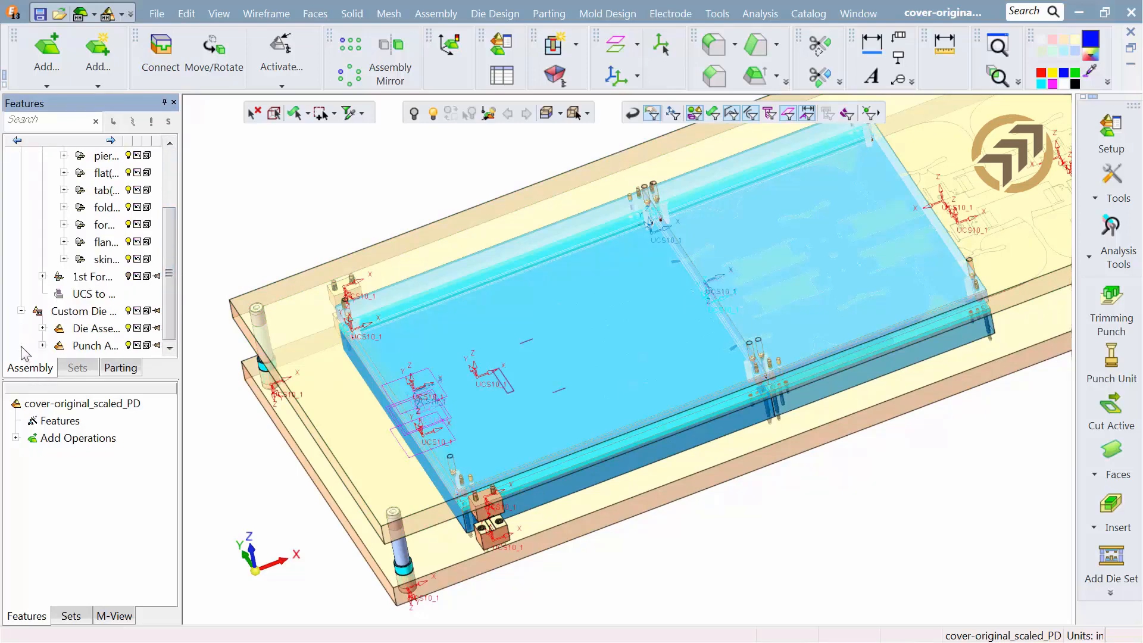
{"action": "left_click", "coordinate": [129, 346]}
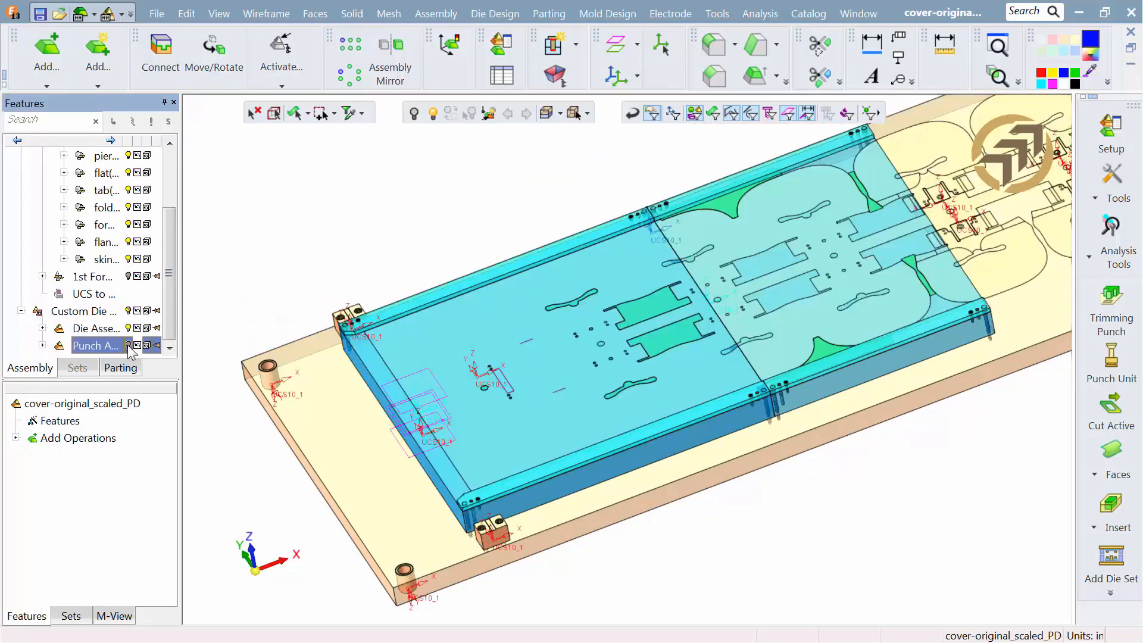
{"action": "mouse_move", "coordinate": [501, 267]}
{"action": "middle_mouse_down"}
{"action": "mouse_move", "coordinate": [503, 319]}
{"action": "mouse_move", "coordinate": [520, 266]}
{"action": "middle_mouse_up"}
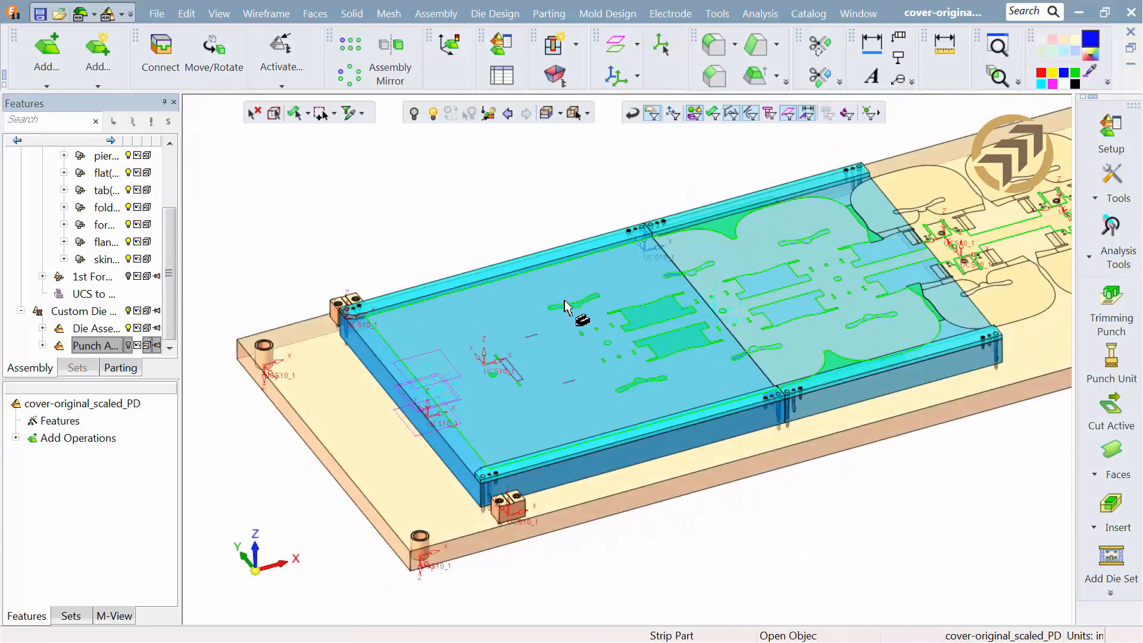
{"action": "left_click", "coordinate": [129, 346]}
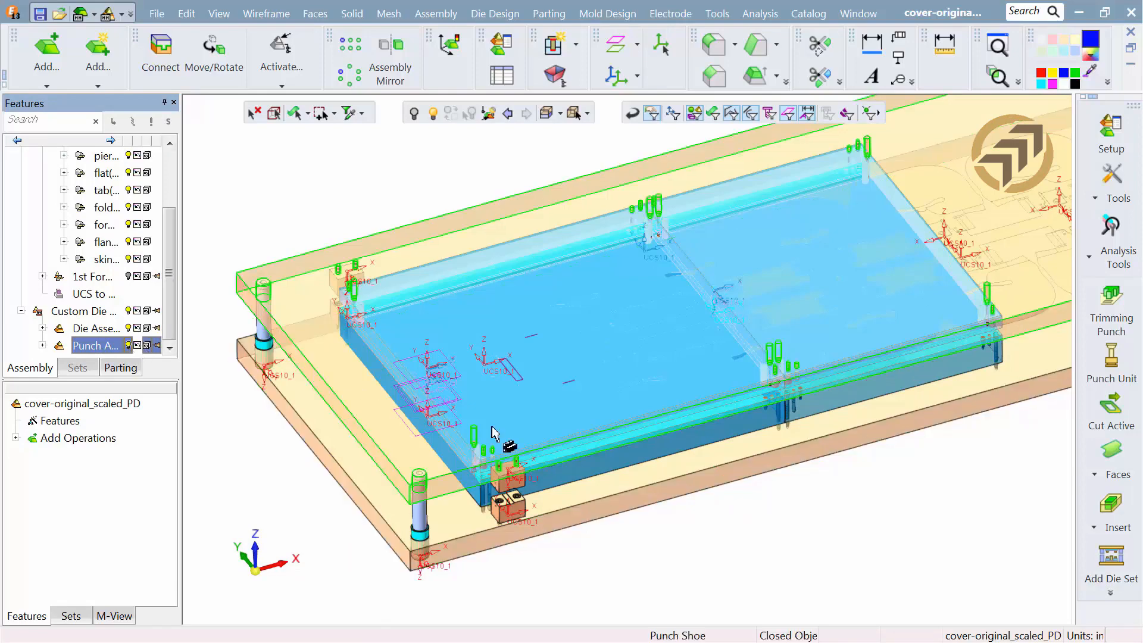
Step: Start a Trimming Punch that creates new parts, with the Custom Die Set as the target assembly
{"action": "left_click", "coordinate": [1111, 308]}
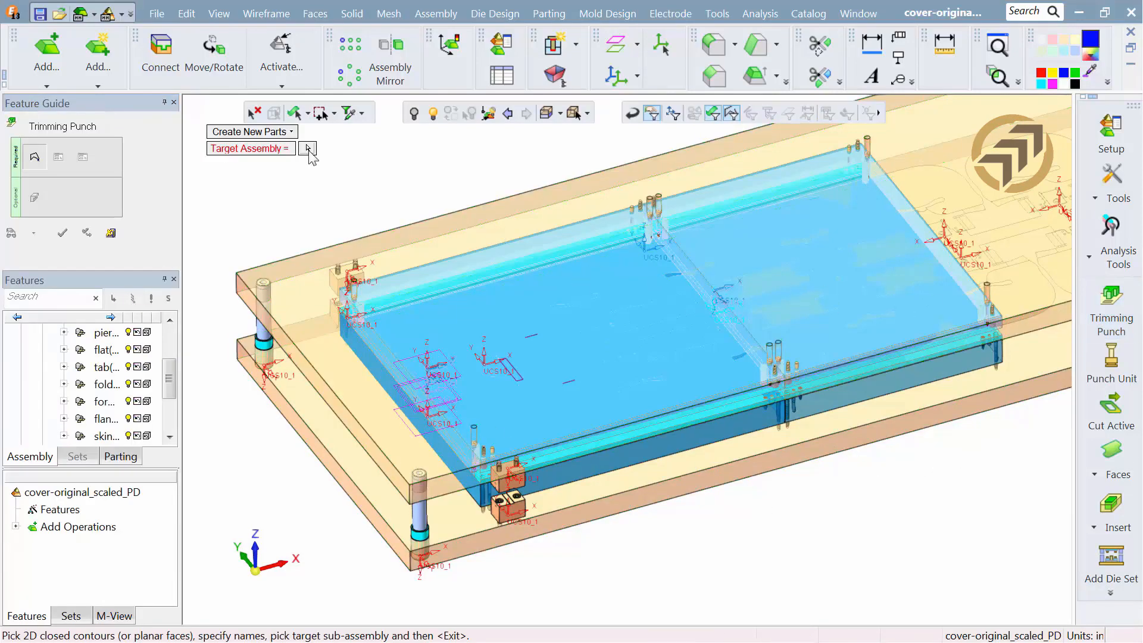
{"action": "left_click", "coordinate": [307, 149]}
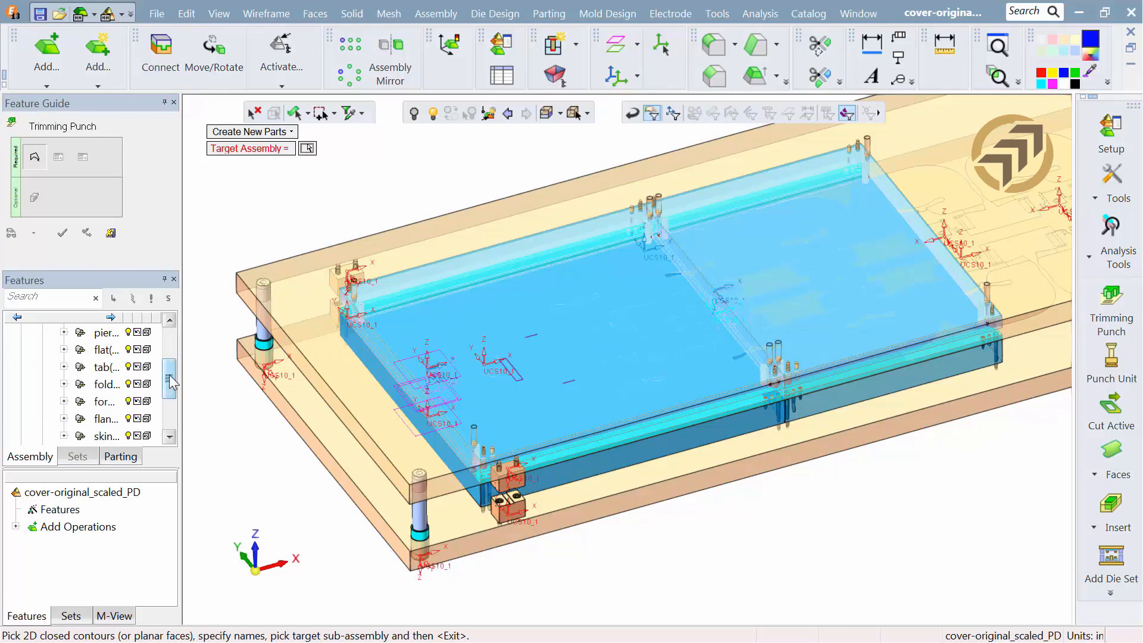
{"action": "left_click_drag", "start_coordinate": [169, 384], "coordinate": [169, 408]}
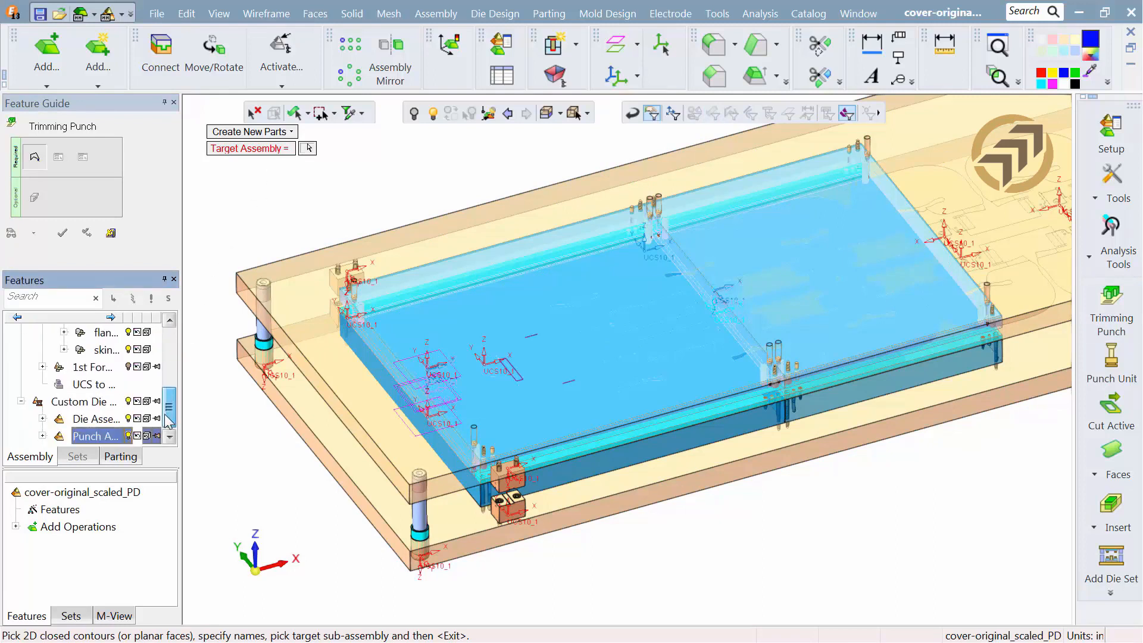
{"action": "left_click", "coordinate": [98, 404]}
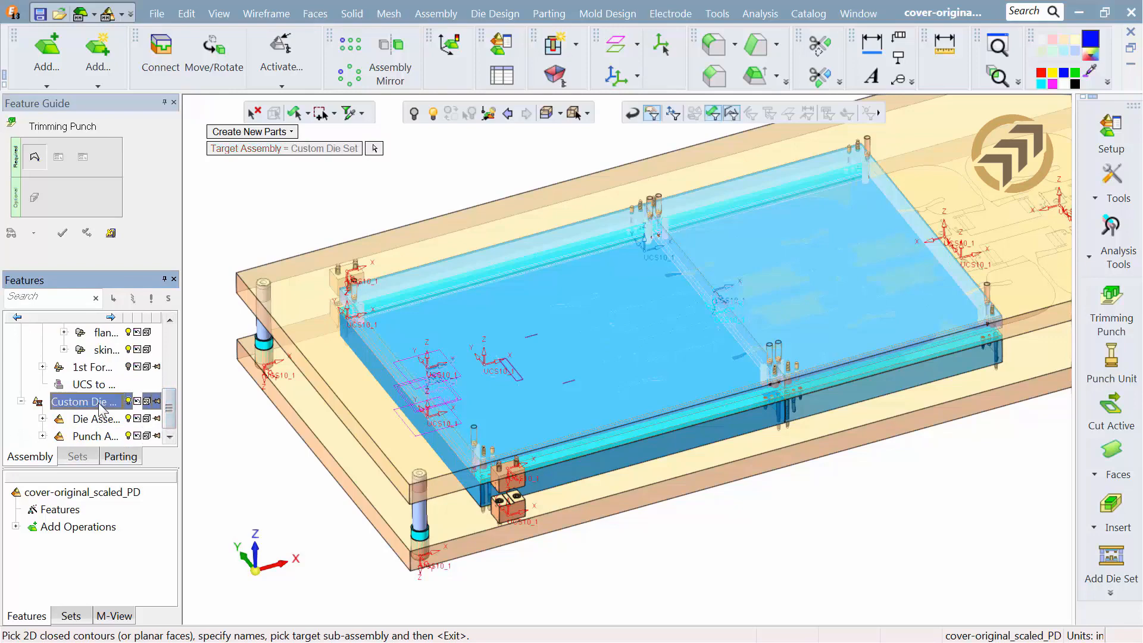
Step: Hide the punch assembly and pick the eight green cut-out faces over Die Steels A and B as the trimming punch contours
{"action": "left_click", "coordinate": [130, 438]}
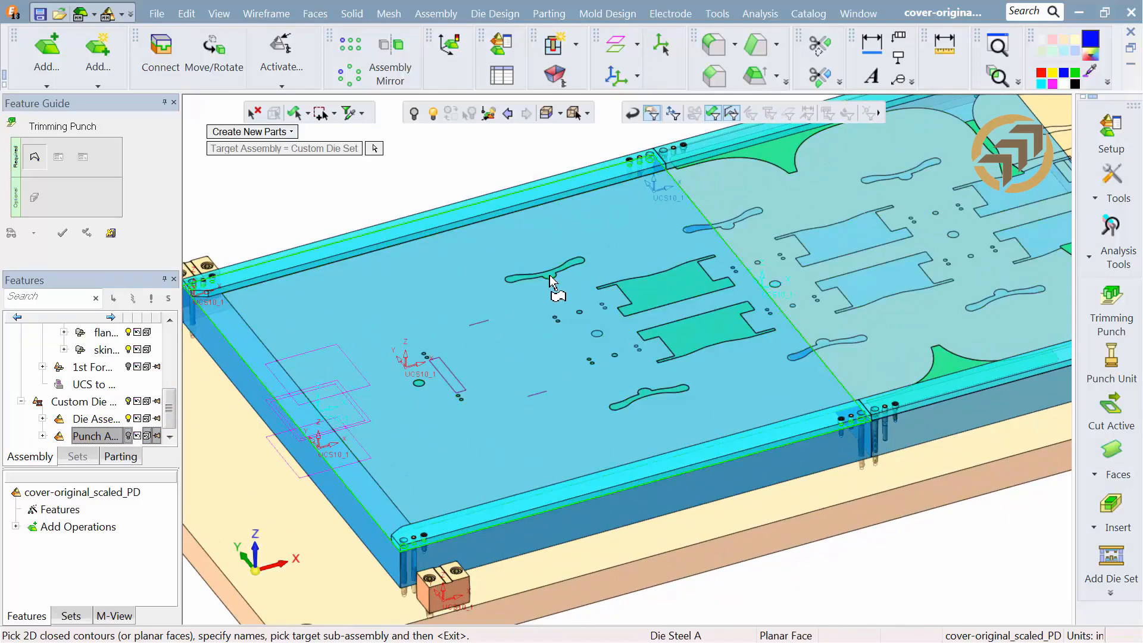
{"action": "left_click", "coordinate": [565, 272]}
{"action": "left_click", "coordinate": [684, 287]}
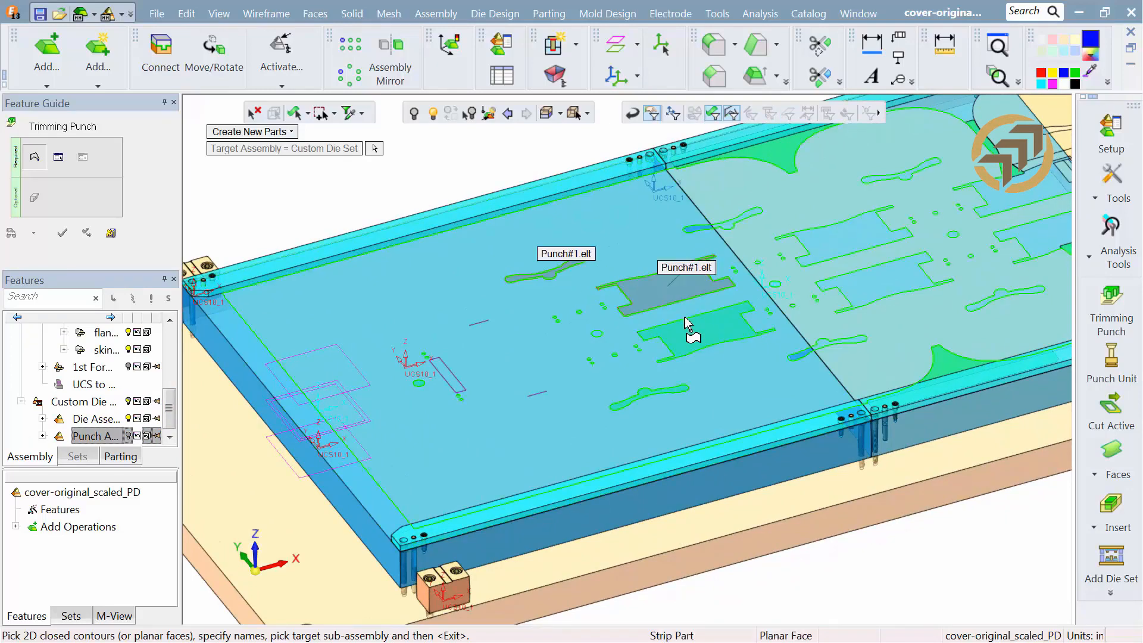
{"action": "left_click", "coordinate": [684, 324]}
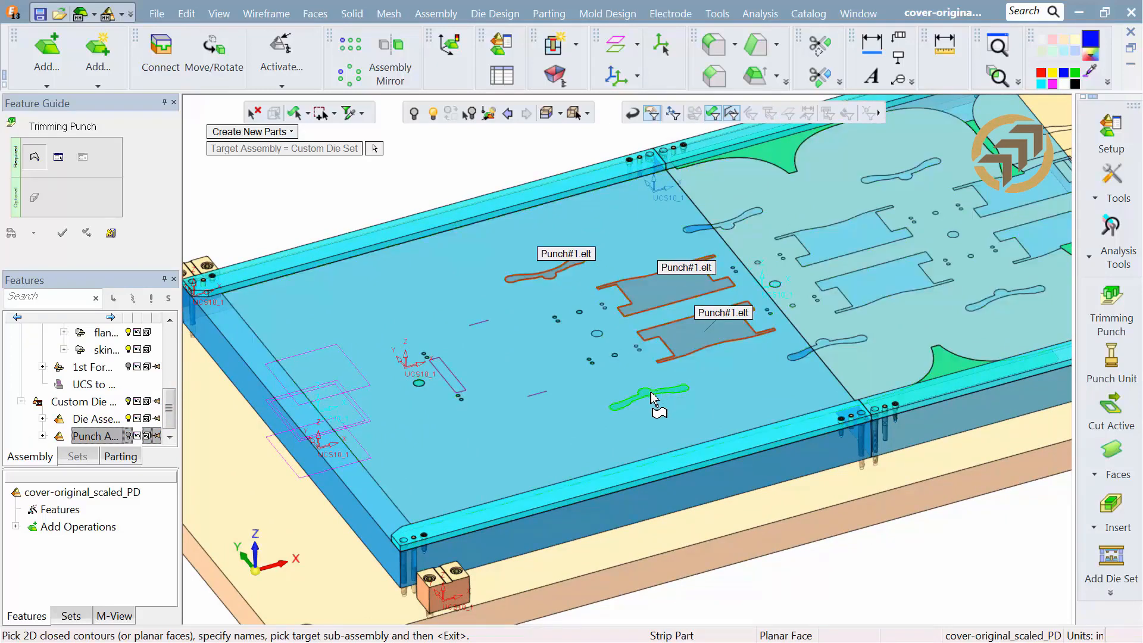
{"action": "left_click", "coordinate": [650, 392]}
{"action": "left_click", "coordinate": [959, 375]}
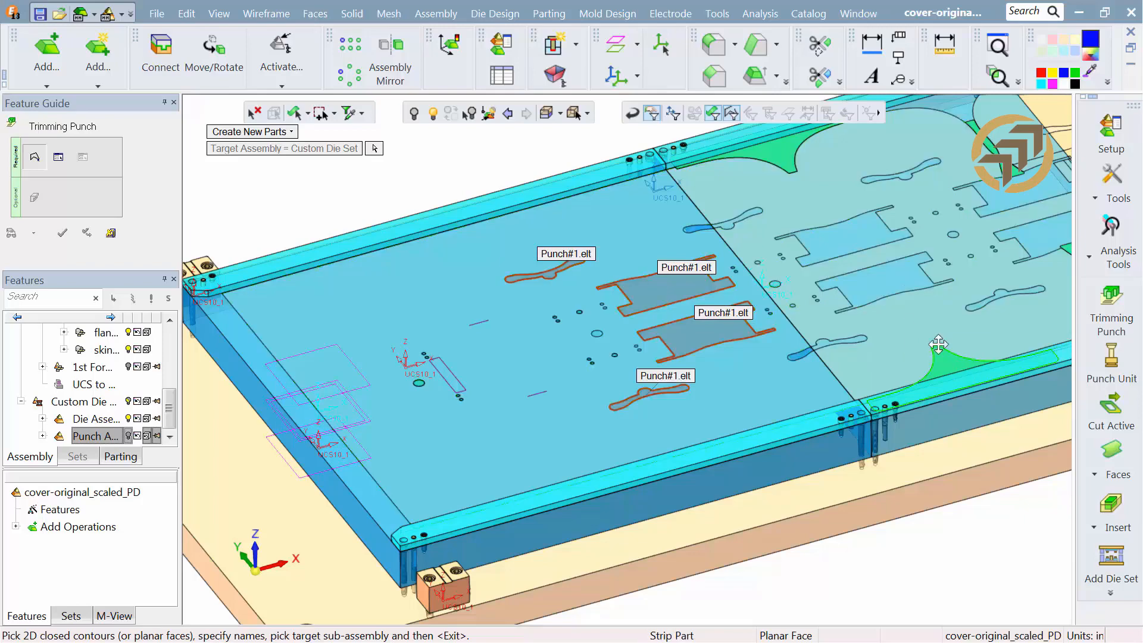
{"action": "left_click", "coordinate": [783, 158]}
{"action": "middle_click_drag", "start_coordinate": [844, 206], "coordinate": [639, 250], "text": "ctrl"}
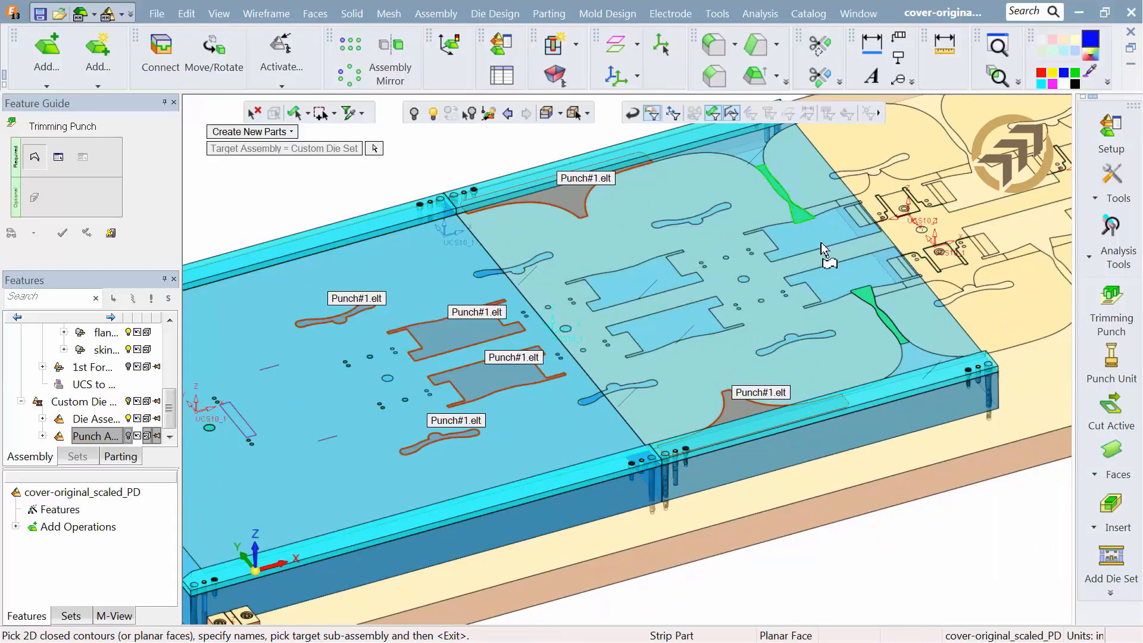
{"action": "left_click", "coordinate": [868, 297]}
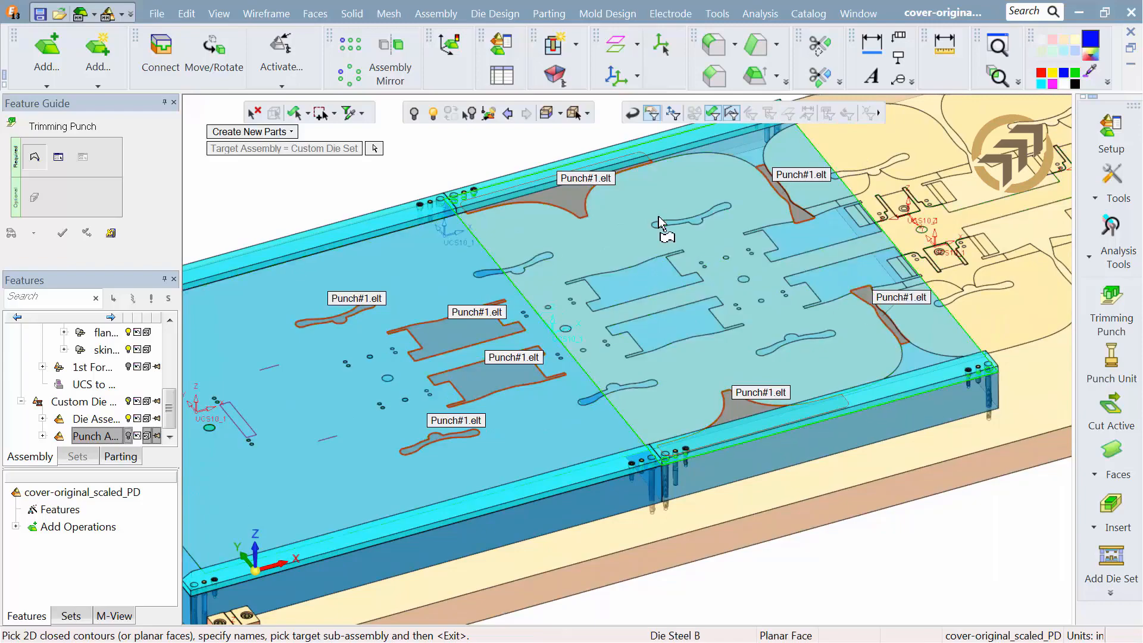
{"action": "right_click_drag", "start_coordinate": [663, 228], "coordinate": [683, 326], "text": "ctrl"}
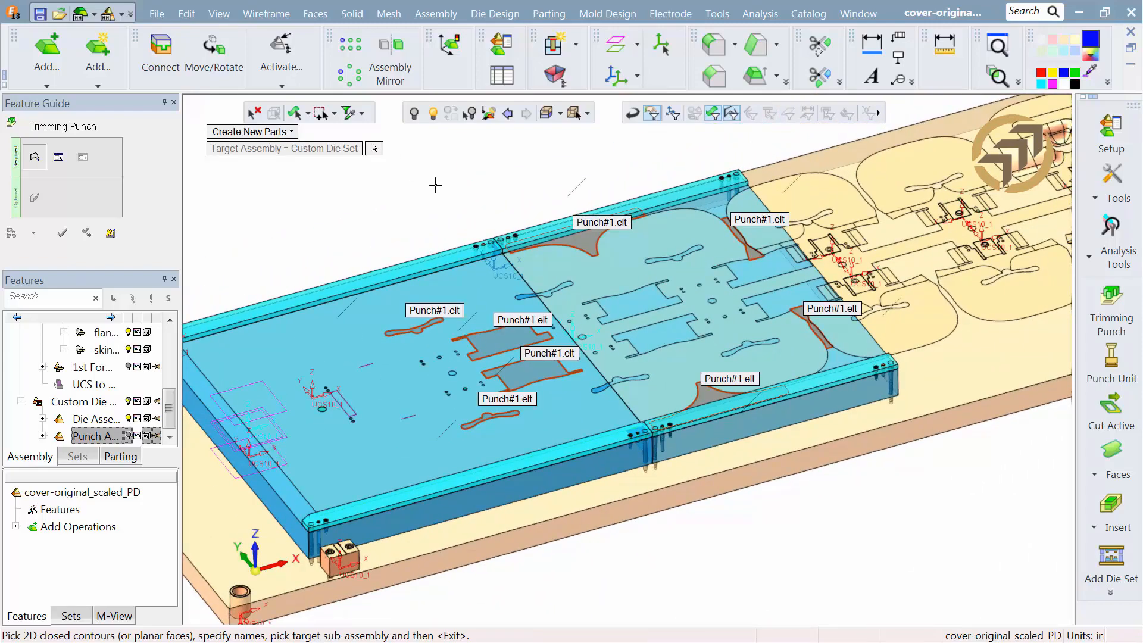
{"action": "middle_click", "coordinate": [430, 184]}
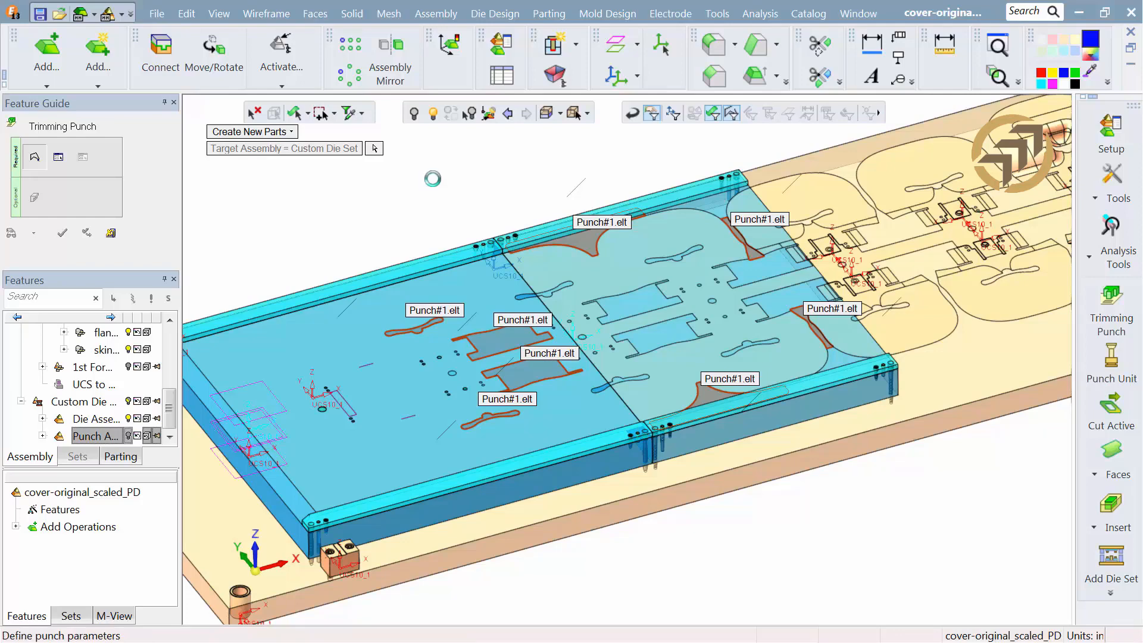
Step: Show the punch assembly, hide the die assembly and set the Punch True Depth below the lower strip to 0.25
{"action": "right_click_drag", "start_coordinate": [414, 203], "coordinate": [466, 217]}
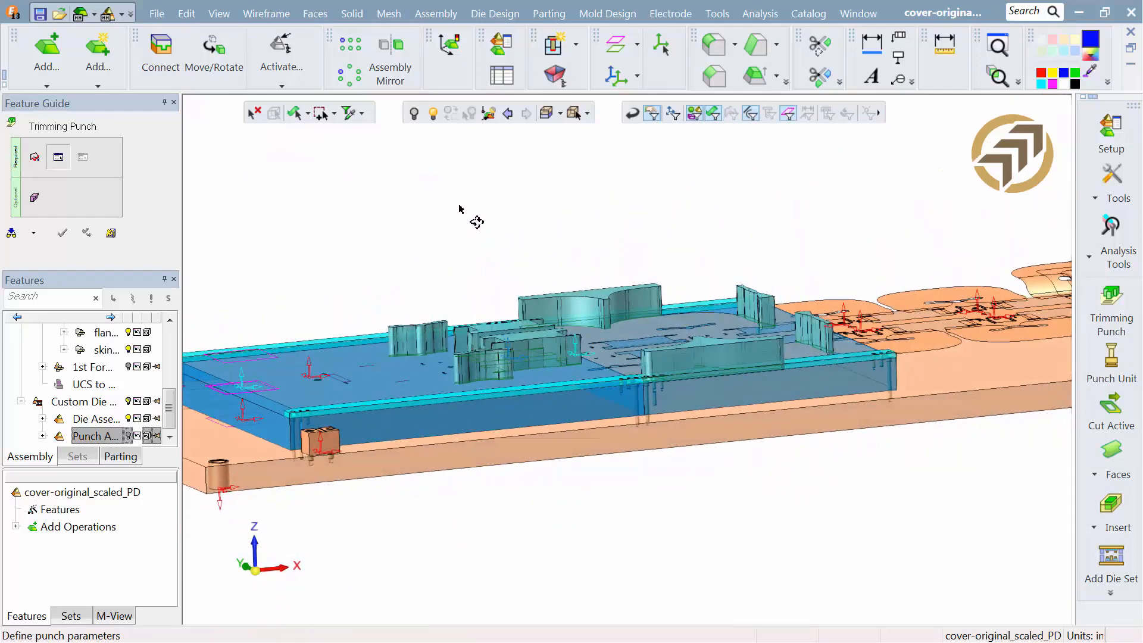
{"action": "left_click", "coordinate": [126, 435]}
{"action": "left_click", "coordinate": [131, 423]}
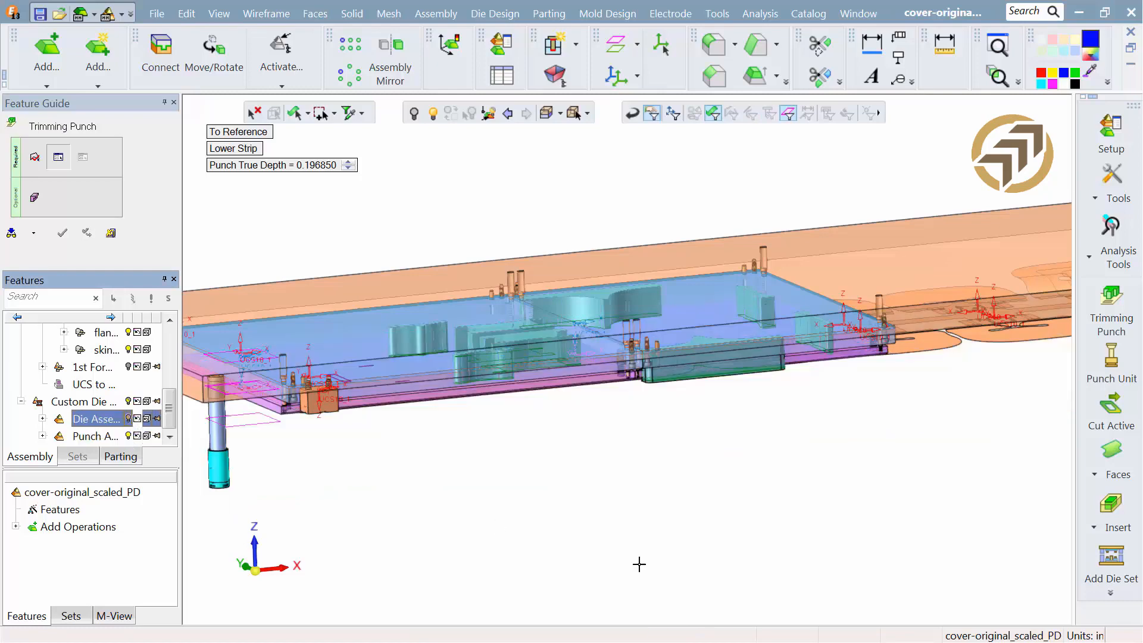
{"action": "right_click_drag", "start_coordinate": [637, 561], "coordinate": [658, 331]}
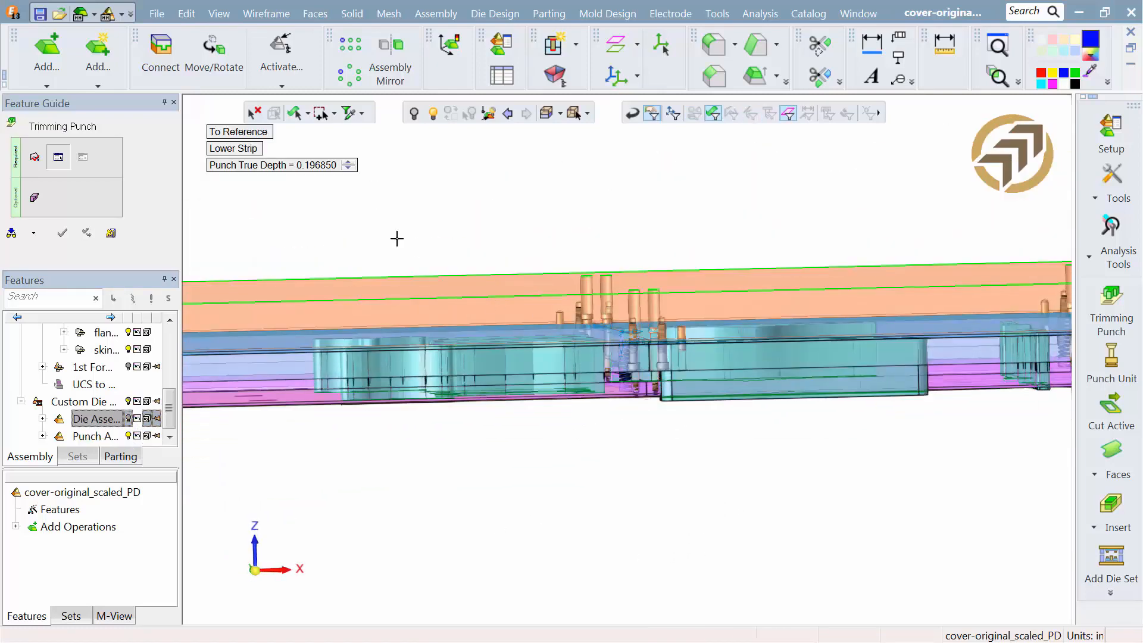
{"action": "left_click", "coordinate": [307, 166]}
{"action": "type", "text": ".25"}
{"action": "key", "text": "Return"}
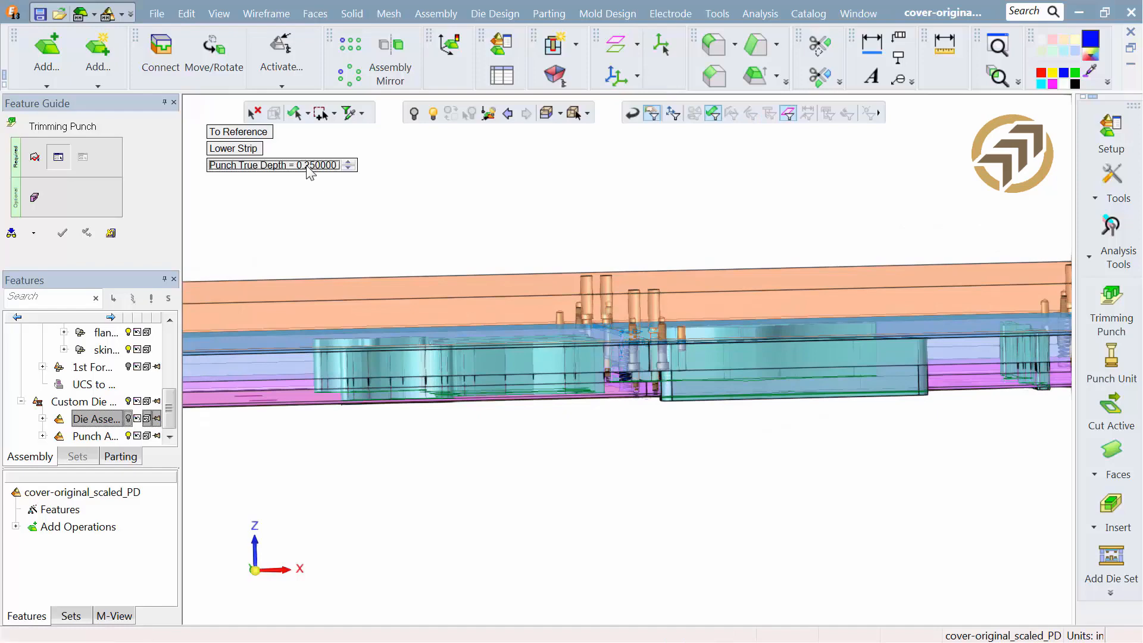
Step: Show the die assembly again and include both stock guides in the punches' cutting objects
{"action": "right_click_drag", "start_coordinate": [309, 245], "coordinate": [331, 288]}
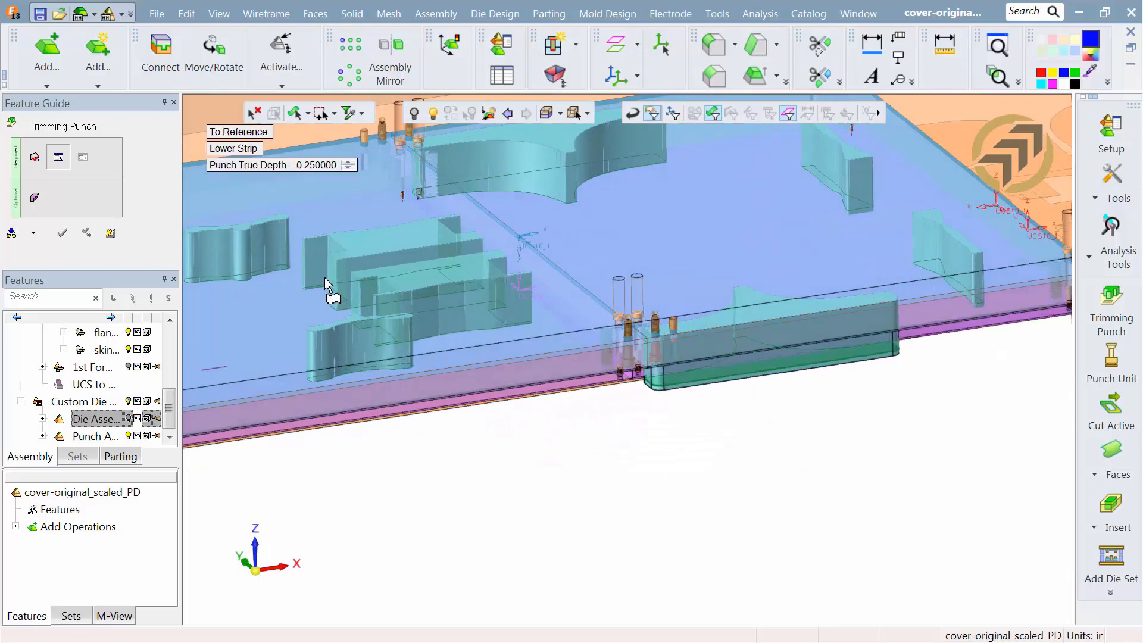
{"action": "left_click", "coordinate": [129, 419]}
{"action": "left_click", "coordinate": [296, 330]}
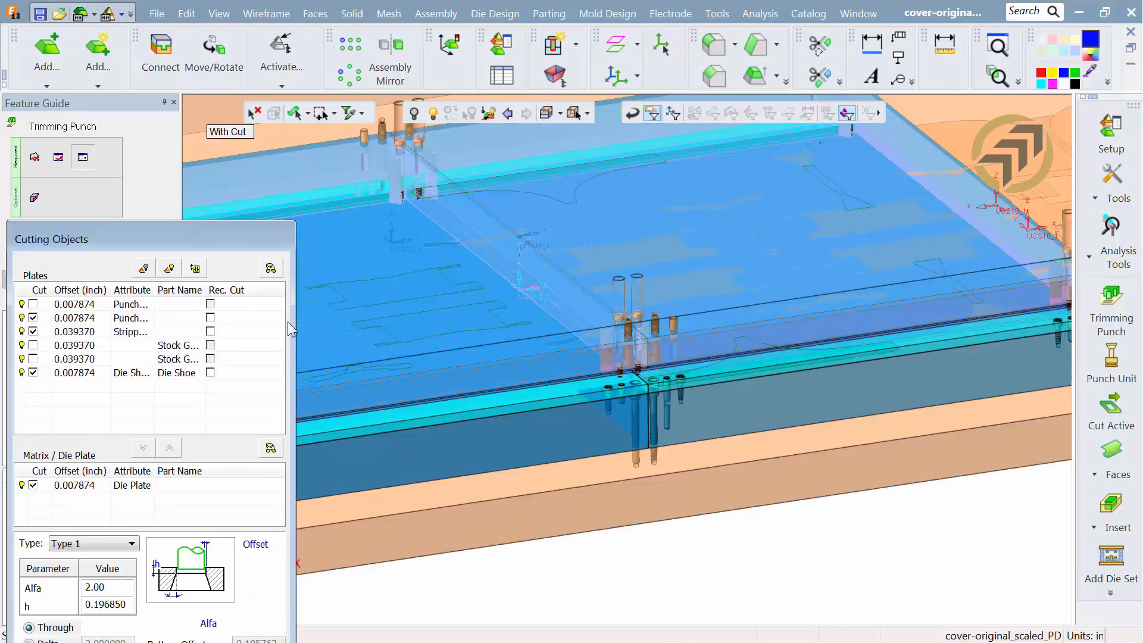
{"action": "left_click_drag", "start_coordinate": [226, 234], "coordinate": [335, 134]}
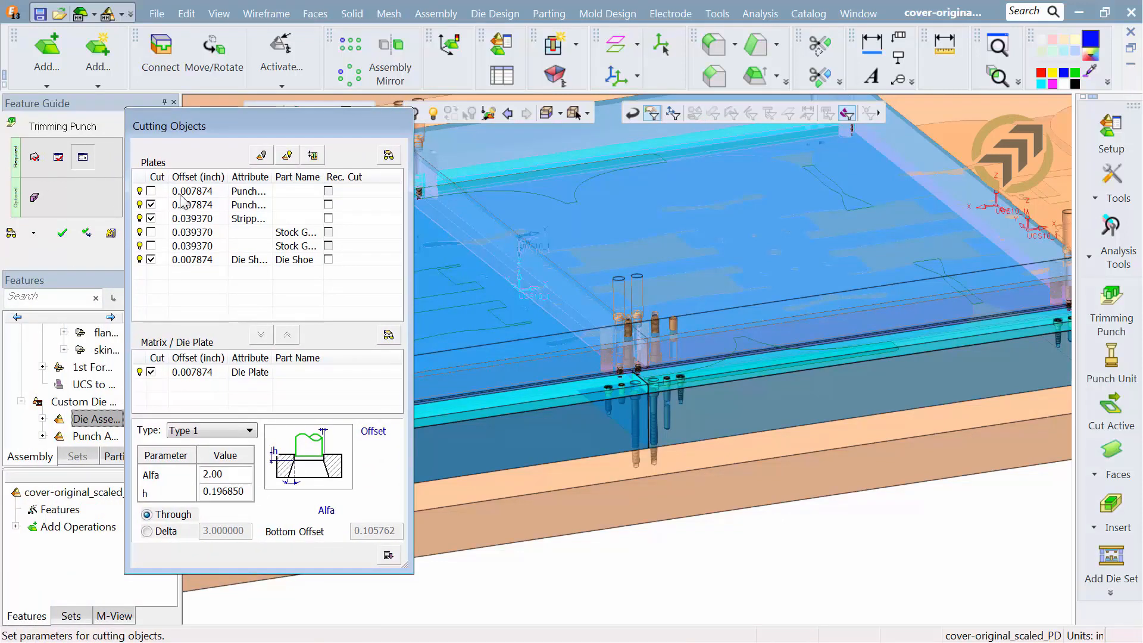
{"action": "left_click", "coordinate": [180, 234]}
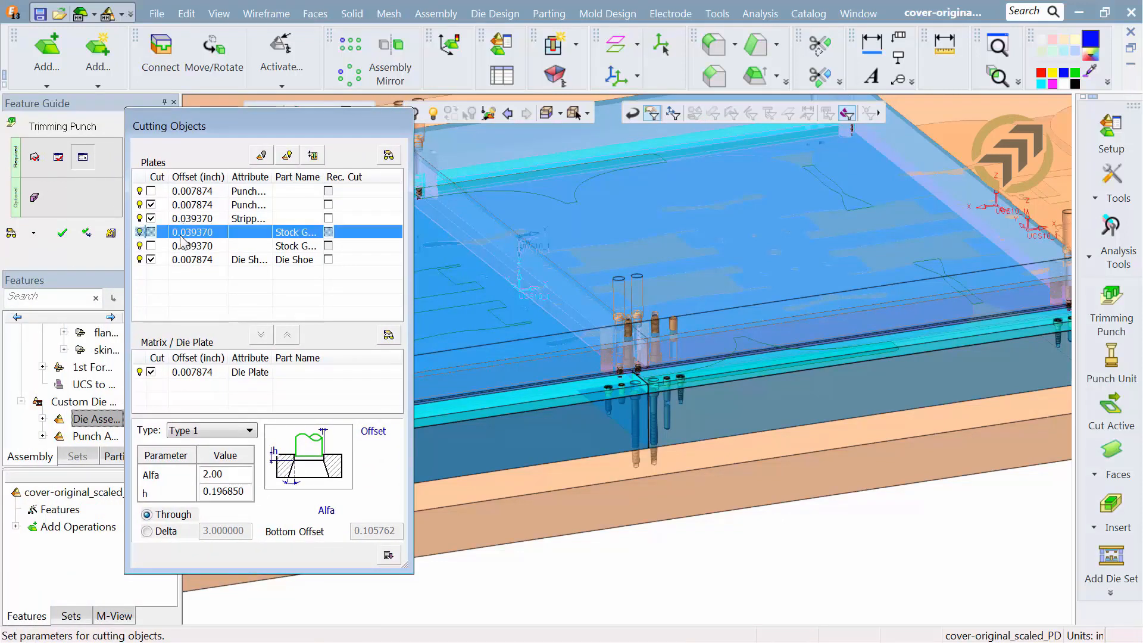
{"action": "left_click", "coordinate": [150, 246]}
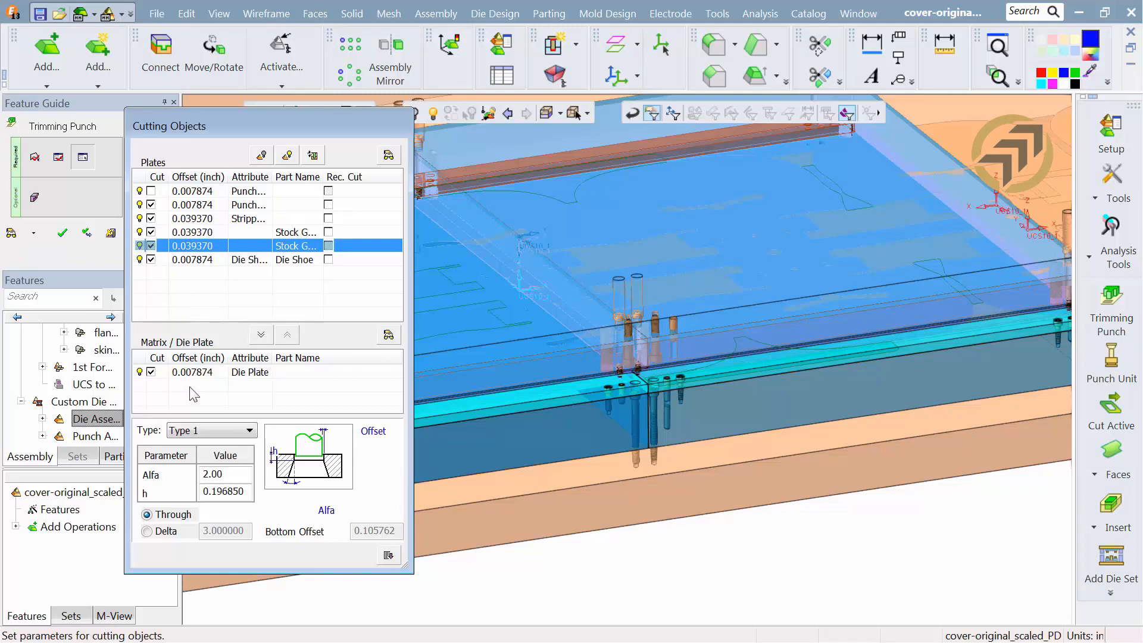
Step: Set the die plate opening's h parameter to 0.25 and highlight the punch plate that is marked for cutting
{"action": "double_click", "coordinate": [225, 491]}
{"action": "type", "text": "0.25"}
{"action": "key", "text": "Return"}
{"action": "left_click", "coordinate": [241, 208]}
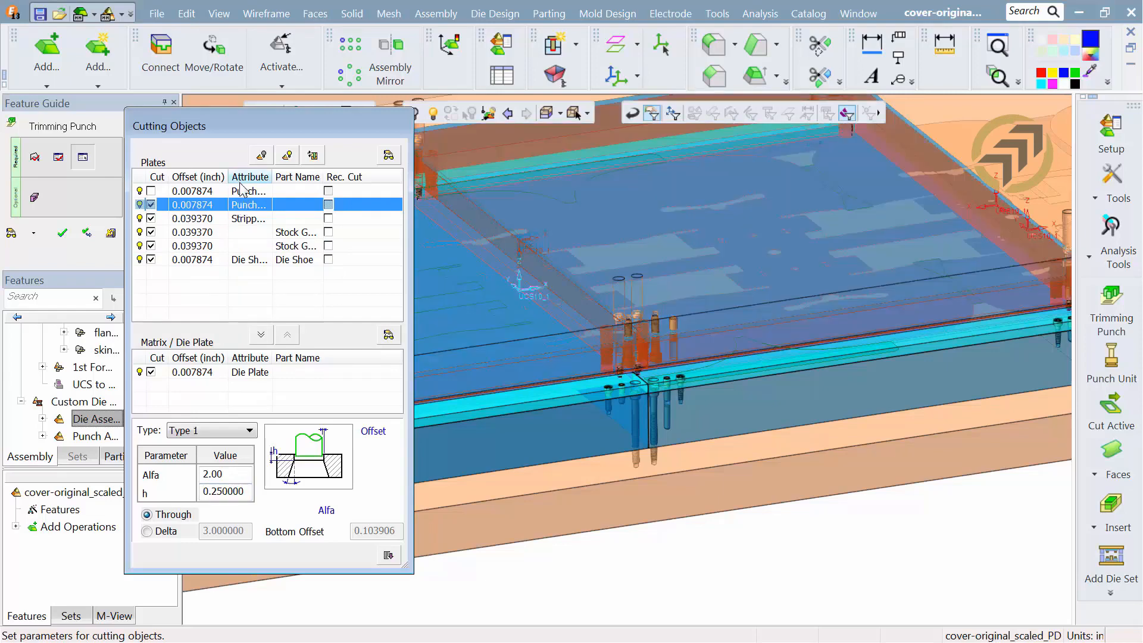
Step: Highlight the punch plate that is excluded from cutting and create the trimming punches with their plate cut-outs
{"action": "left_click", "coordinate": [242, 192]}
{"action": "middle_click_drag", "start_coordinate": [466, 230], "coordinate": [468, 224]}
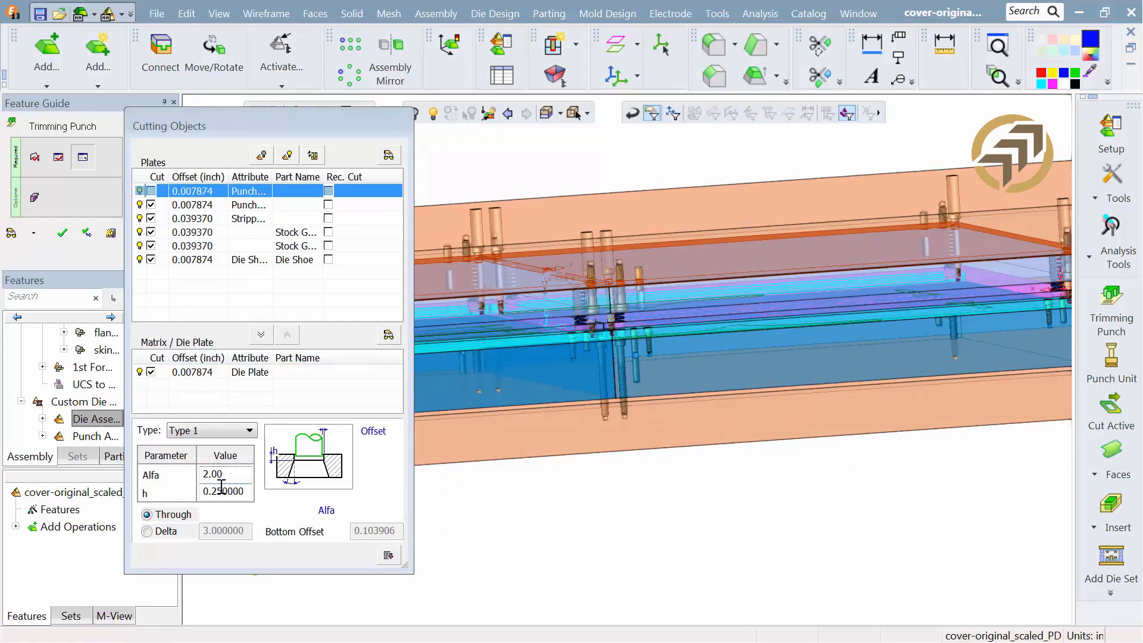
{"action": "left_click", "coordinate": [56, 237]}
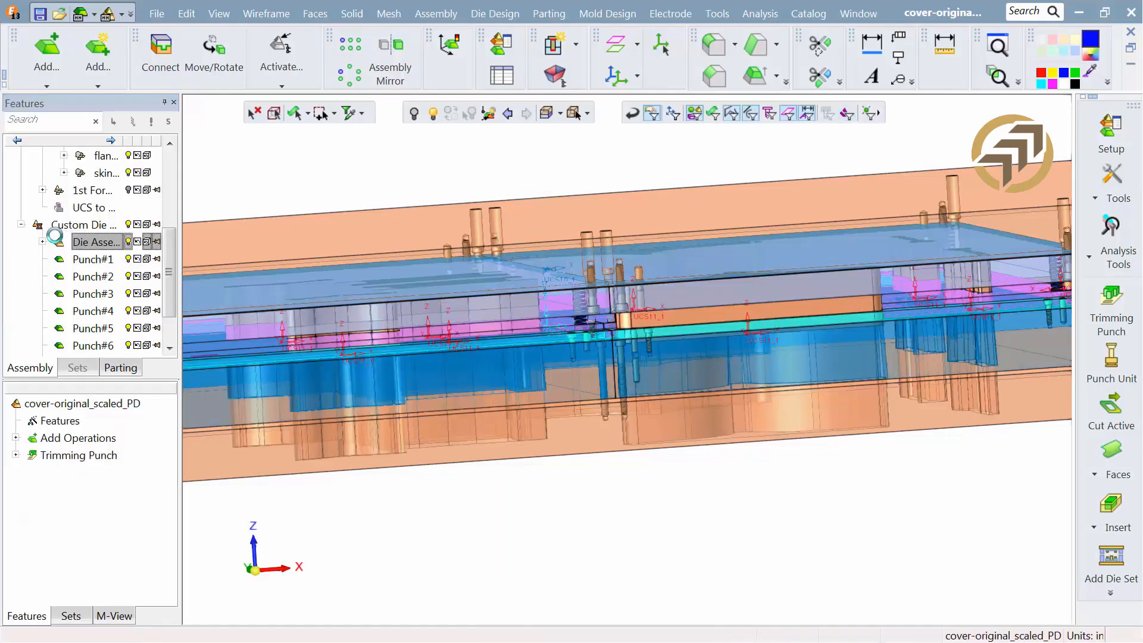
Step: Cut a dynamic section lengthwise through the die set and examine the punch openings in the die plates and die shoe
{"action": "middle_click_drag", "start_coordinate": [444, 284], "coordinate": [446, 492]}
{"action": "mouse_move", "coordinate": [256, 563]}
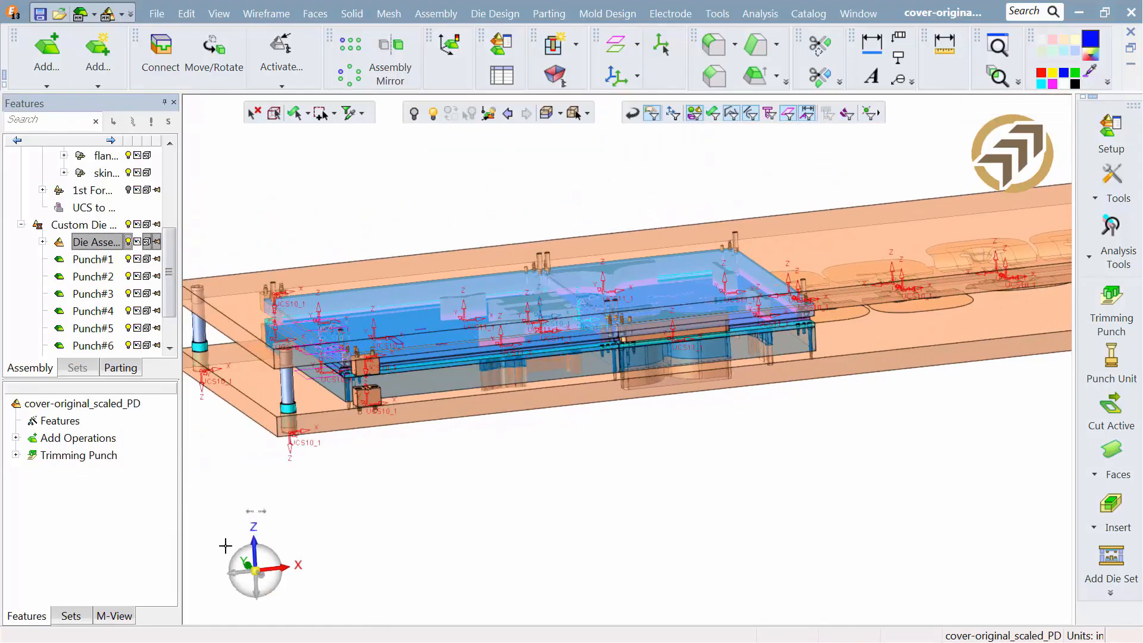
{"action": "left_click", "coordinate": [196, 535]}
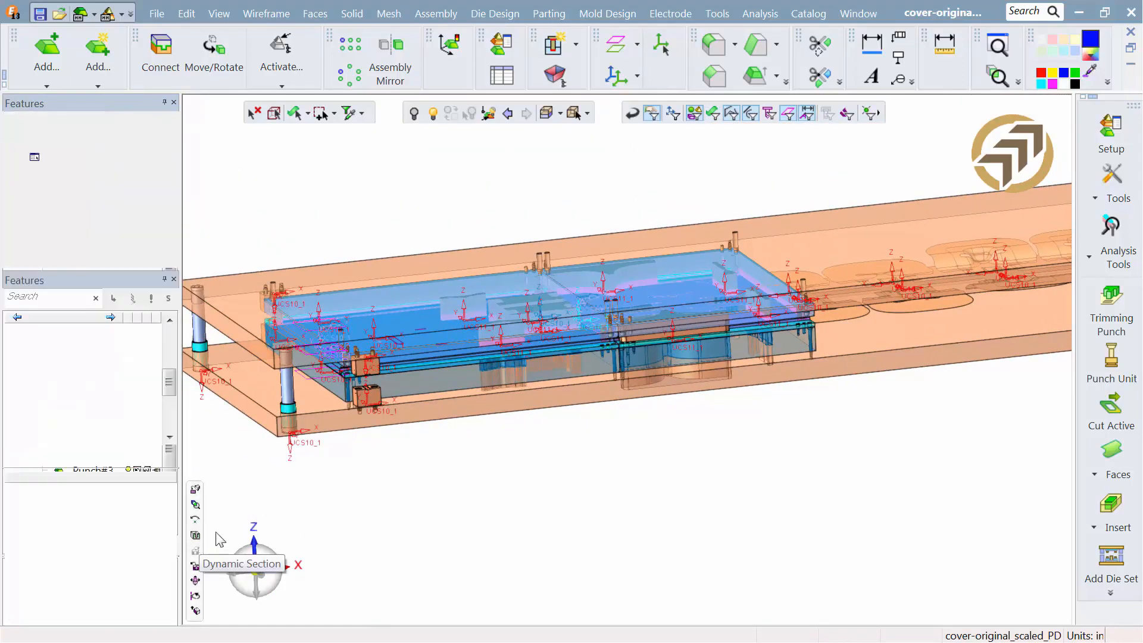
{"action": "left_click", "coordinate": [401, 412]}
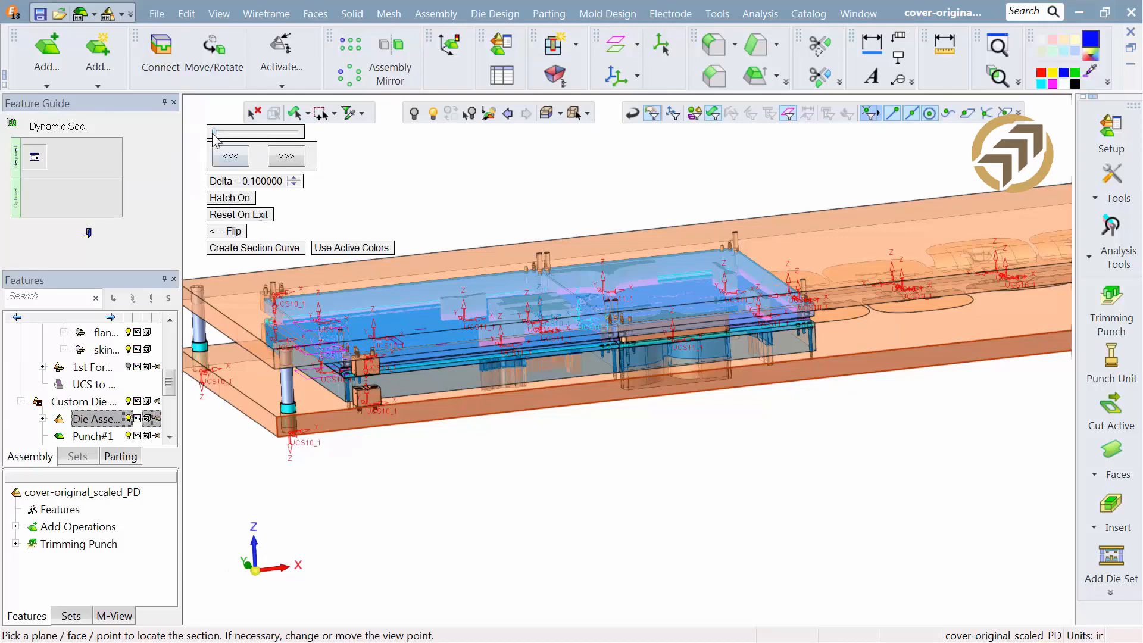
{"action": "left_click_drag", "start_coordinate": [214, 133], "coordinate": [225, 134]}
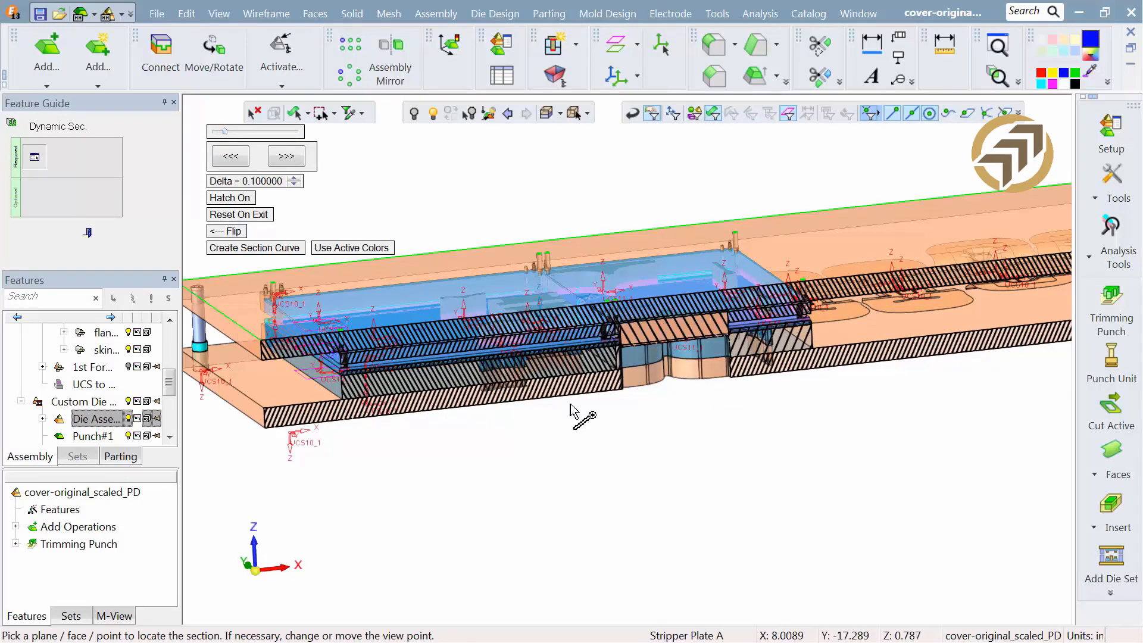
{"action": "scroll", "coordinate": [625, 408], "scroll_direction": "up", "scroll_amount": 6}
{"action": "scroll", "coordinate": [634, 231], "scroll_direction": "up", "scroll_amount": 3}
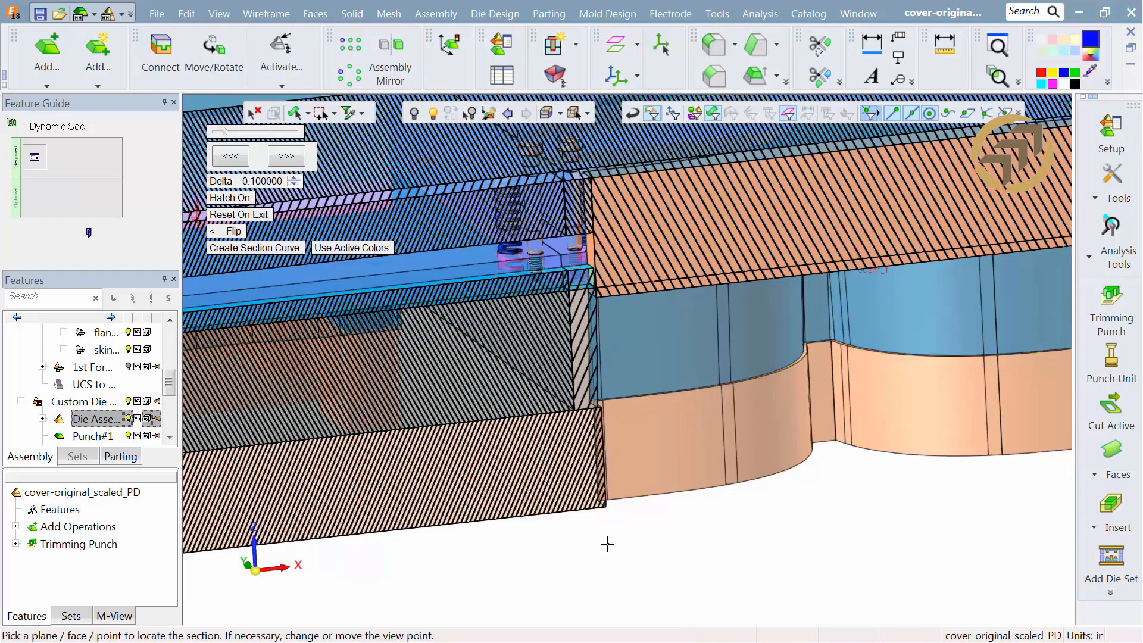
{"action": "scroll", "coordinate": [694, 526], "scroll_direction": "down", "scroll_amount": 8}
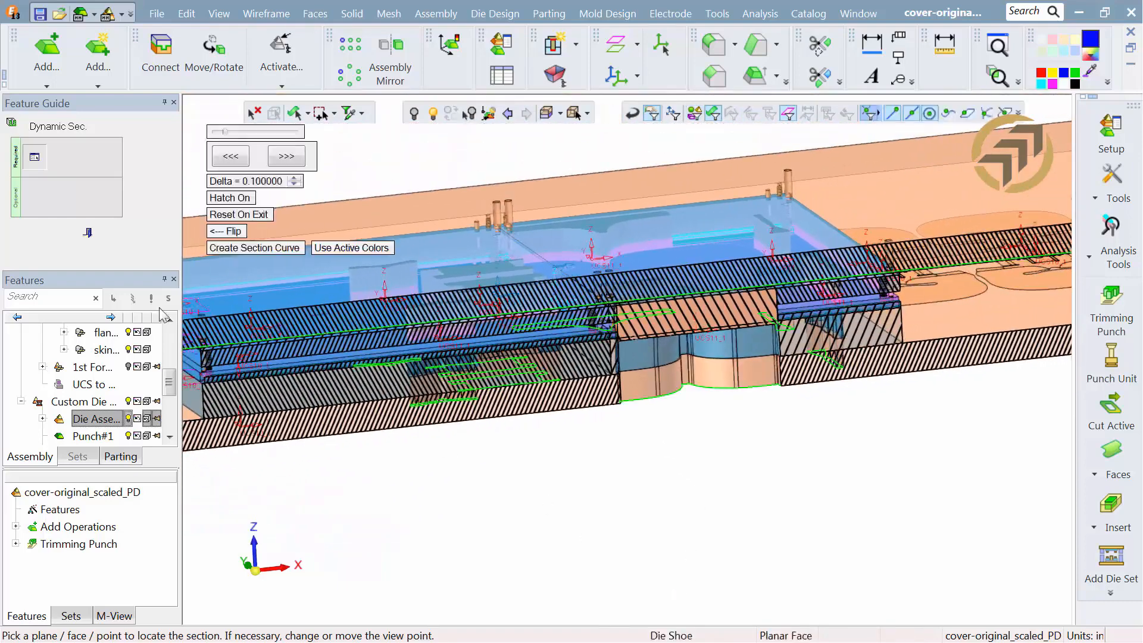
{"action": "left_click", "coordinate": [92, 229]}
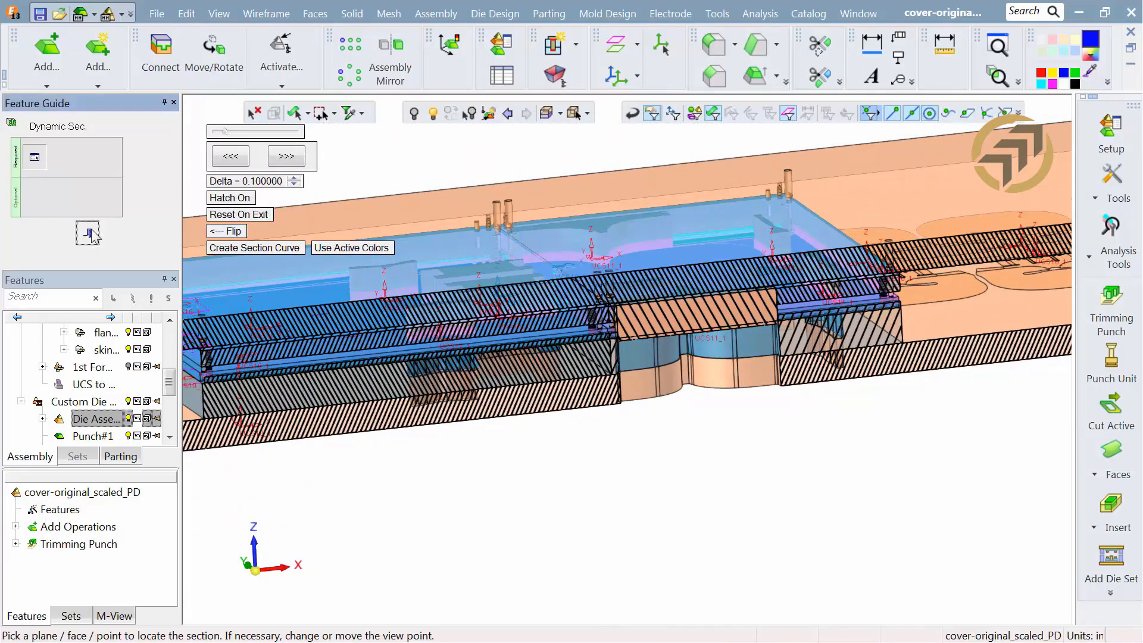
Step: Hide the die assembly, Punch#1 through Punch#8 and the punch assembly so that only the strip is shown
{"action": "middle_click_drag", "start_coordinate": [515, 256], "coordinate": [595, 408]}
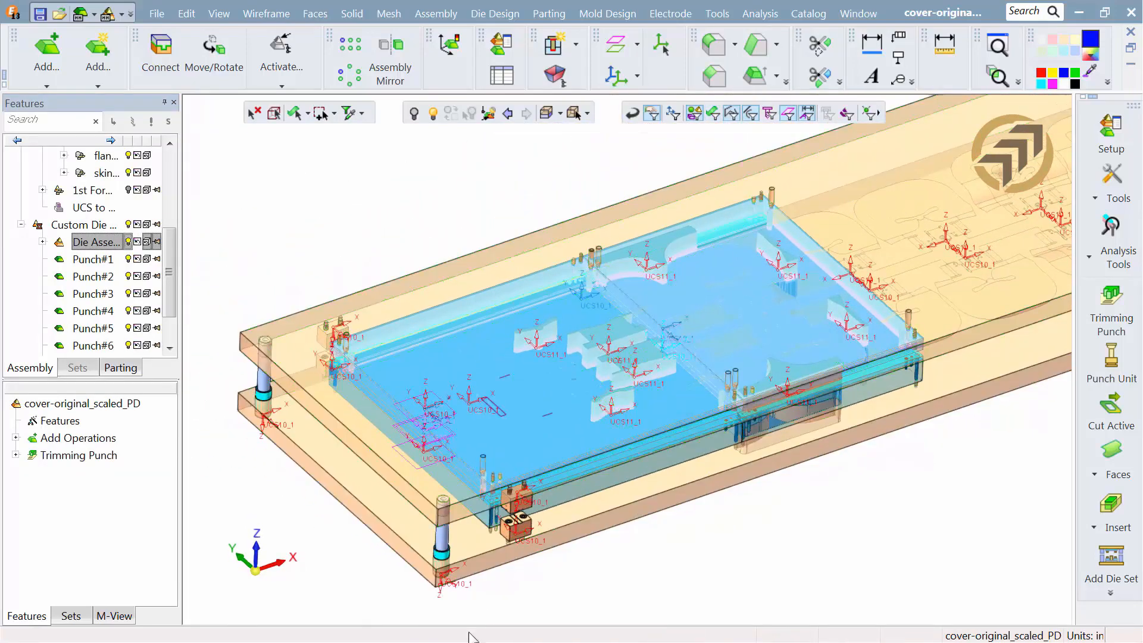
{"action": "left_click", "coordinate": [131, 261]}
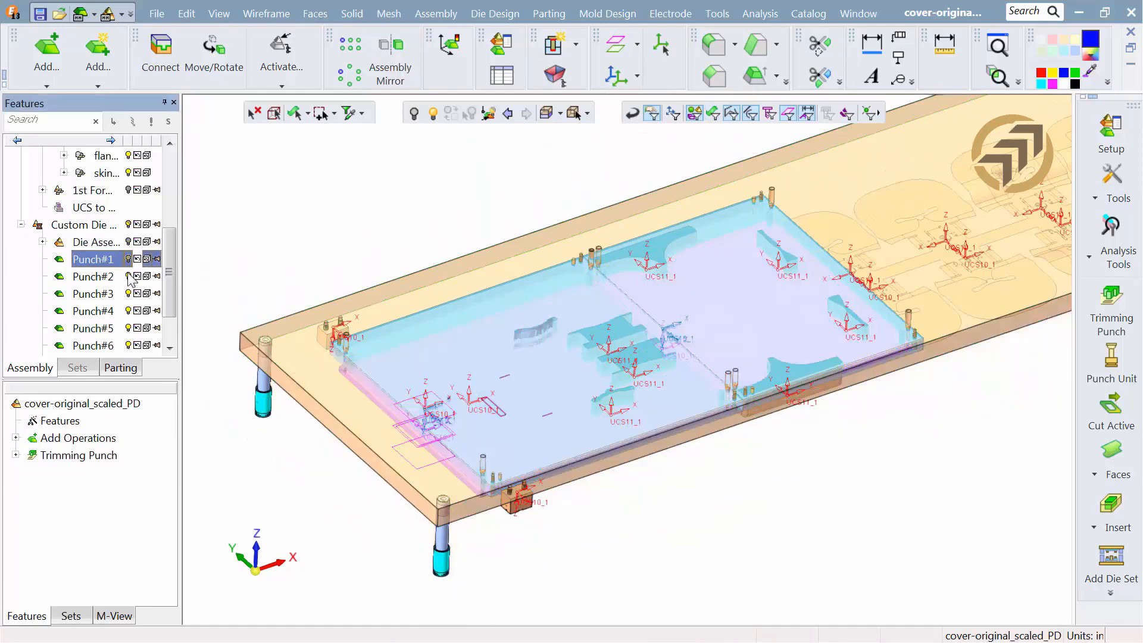
{"action": "left_click", "coordinate": [131, 277]}
{"action": "left_click", "coordinate": [128, 293]}
{"action": "left_click", "coordinate": [128, 311]}
{"action": "left_click", "coordinate": [128, 328]}
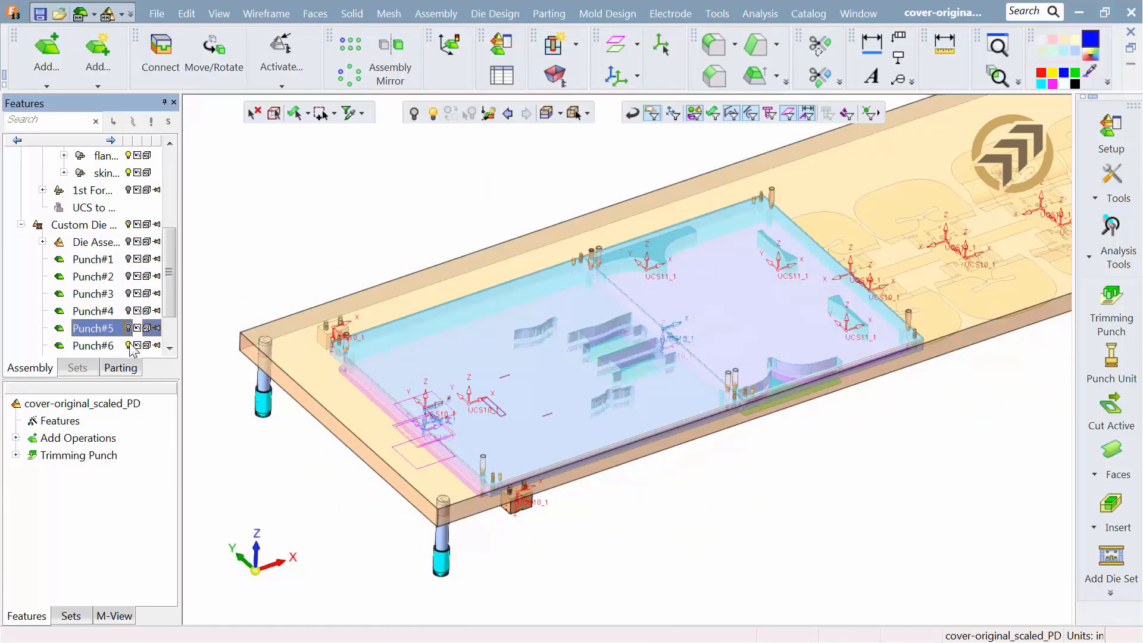
{"action": "left_click", "coordinate": [128, 345]}
{"action": "scroll", "coordinate": [171, 293], "scroll_direction": "down", "scroll_amount": 1}
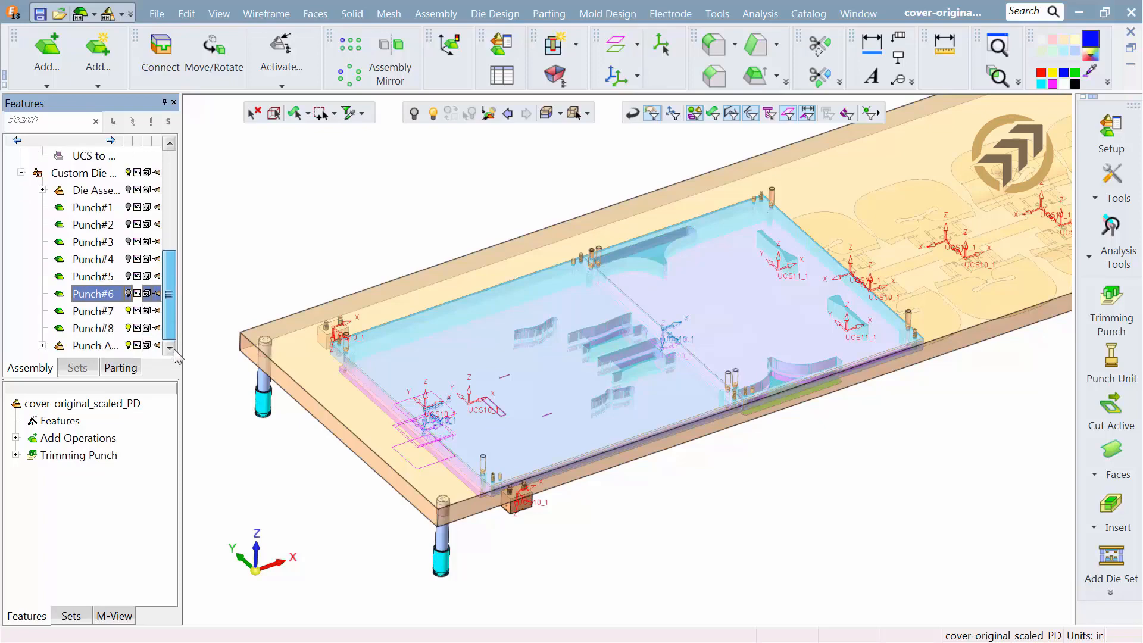
{"action": "left_click", "coordinate": [128, 311]}
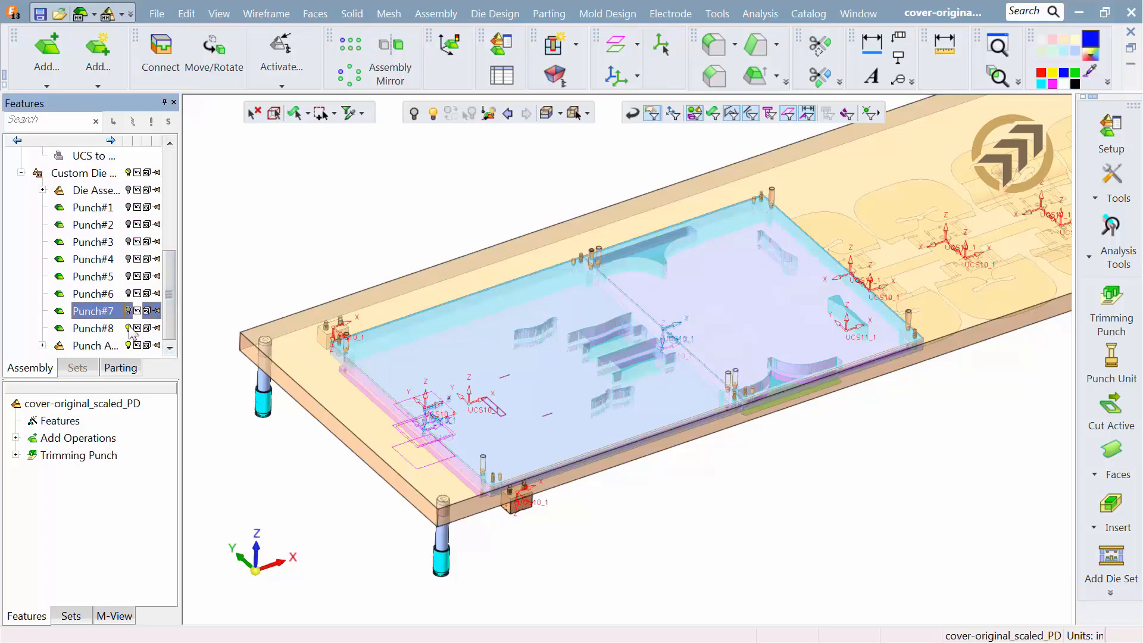
{"action": "left_click", "coordinate": [128, 328]}
{"action": "left_click", "coordinate": [128, 345]}
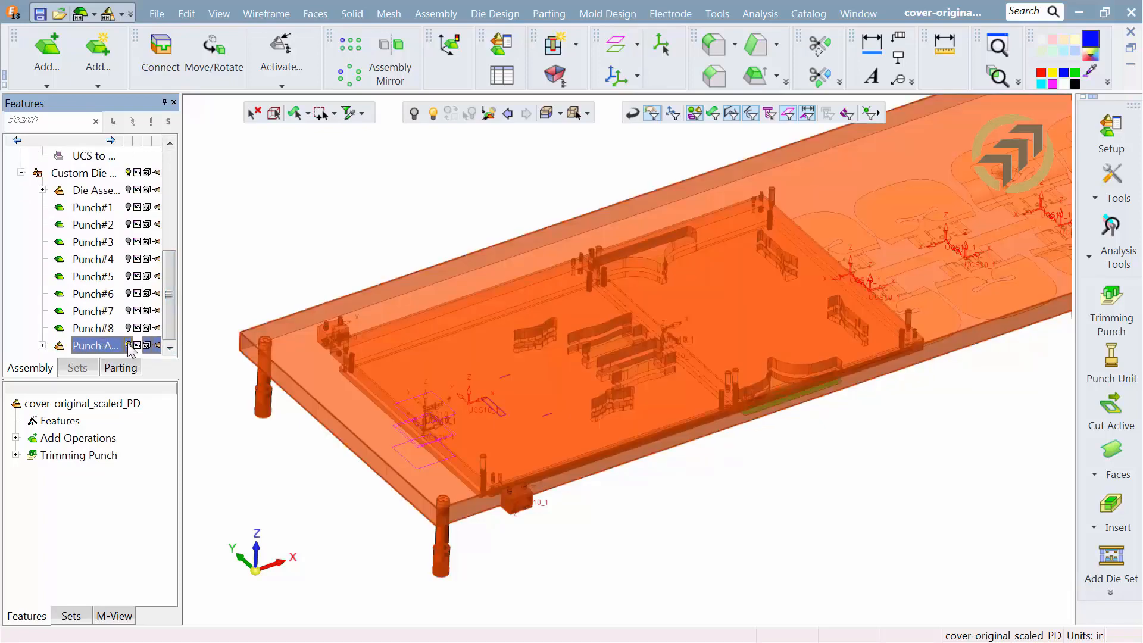
Step: Show the die assembly again and load the Die Steel item from the Die Steels custom catalog for placement
{"action": "scroll", "coordinate": [681, 293], "scroll_direction": "up", "scroll_amount": 10}
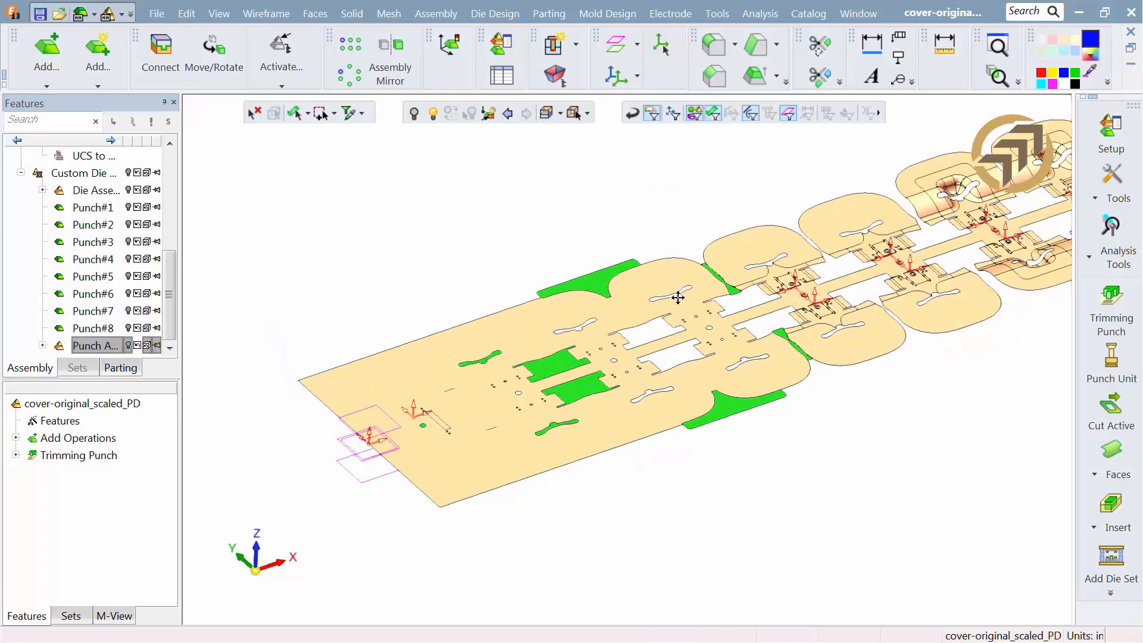
{"action": "scroll", "coordinate": [640, 392], "scroll_direction": "up", "scroll_amount": 4}
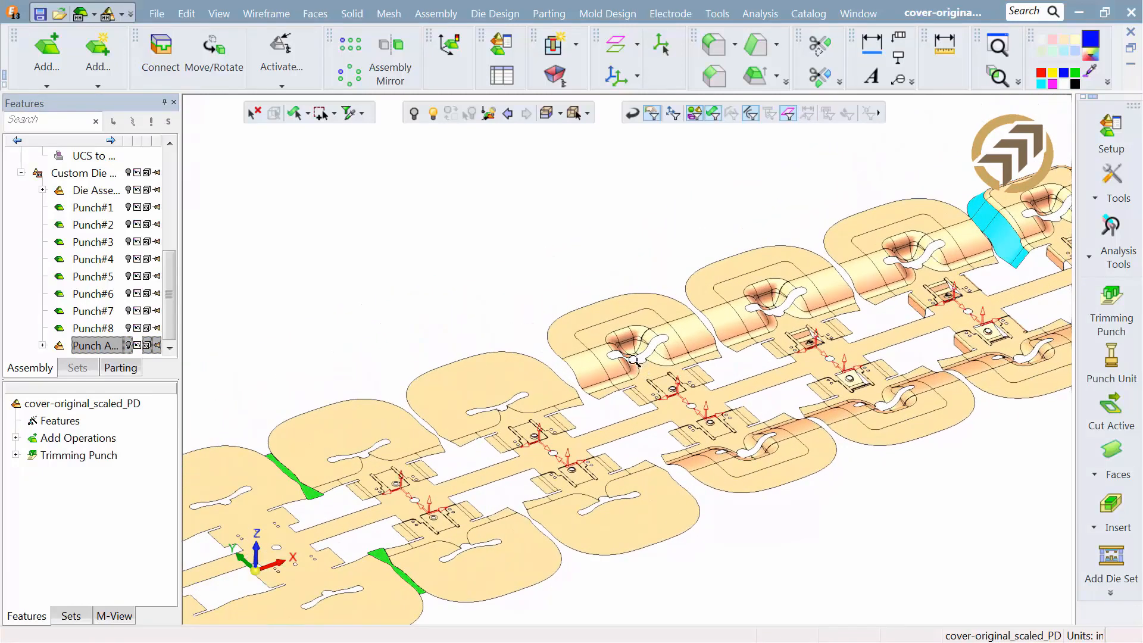
{"action": "left_click", "coordinate": [128, 190]}
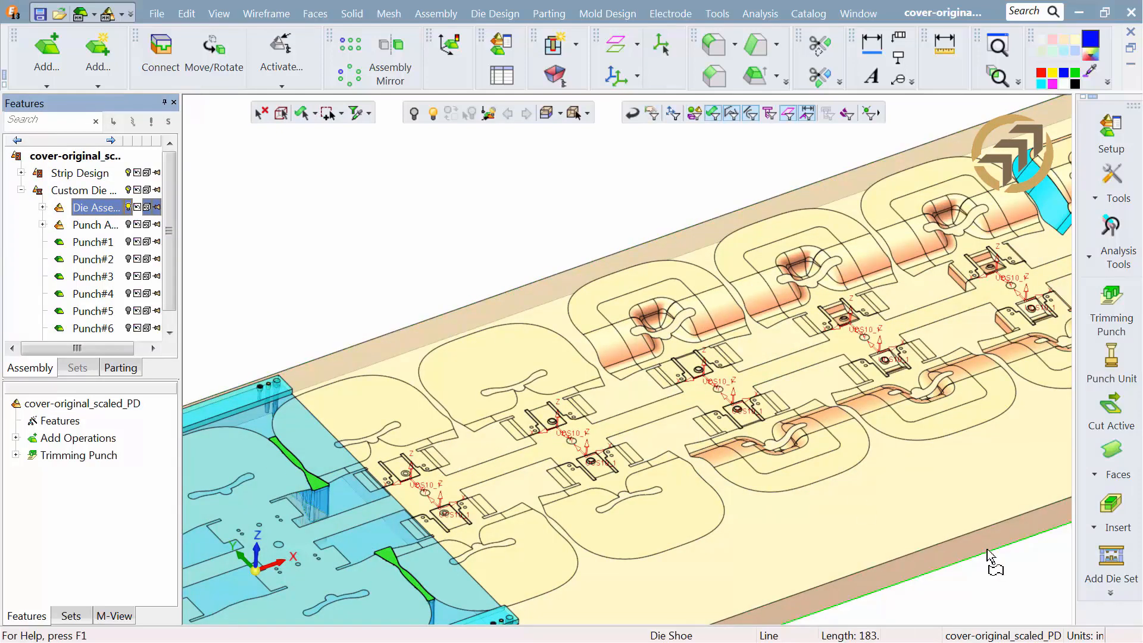
{"action": "left_click", "coordinate": [1092, 566]}
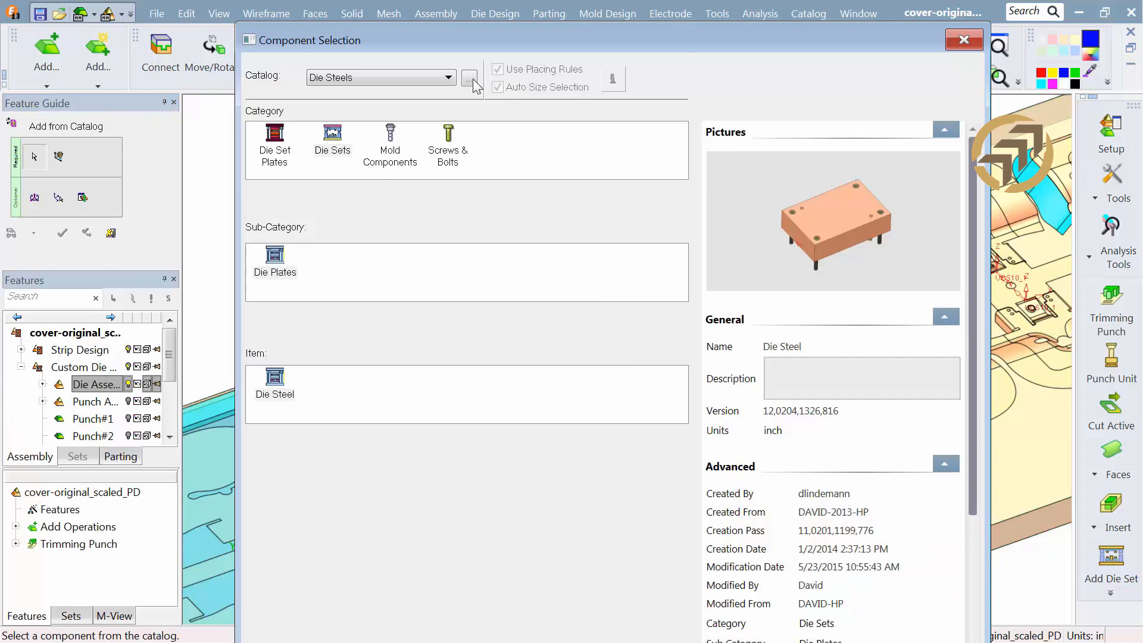
{"action": "left_click", "coordinate": [469, 79]}
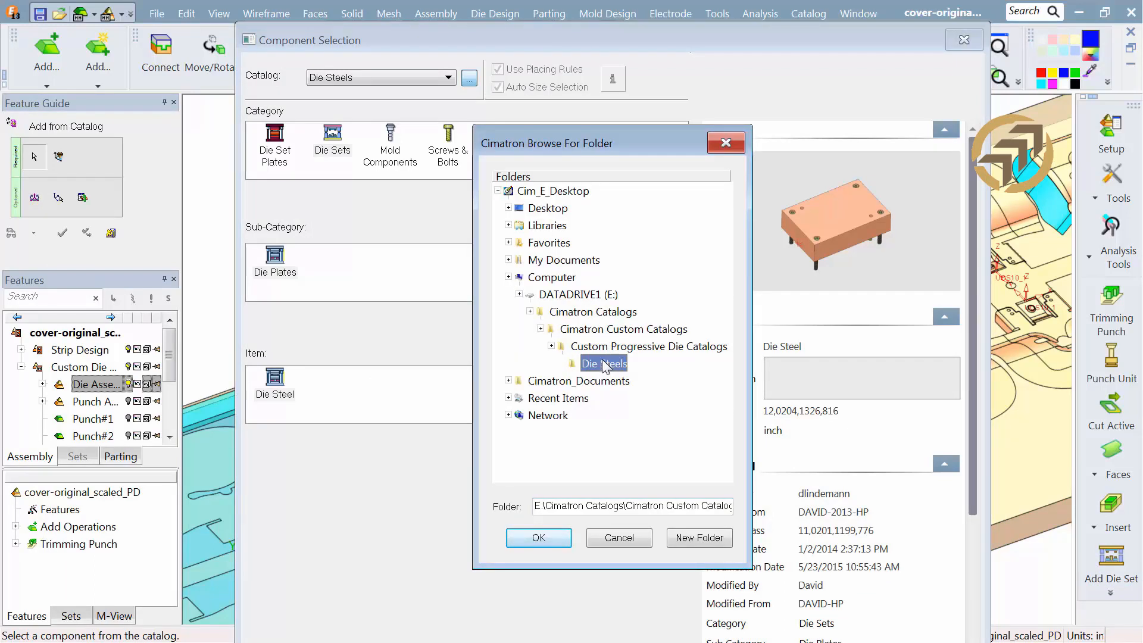
{"action": "left_click", "coordinate": [539, 537]}
{"action": "left_click", "coordinate": [276, 386]}
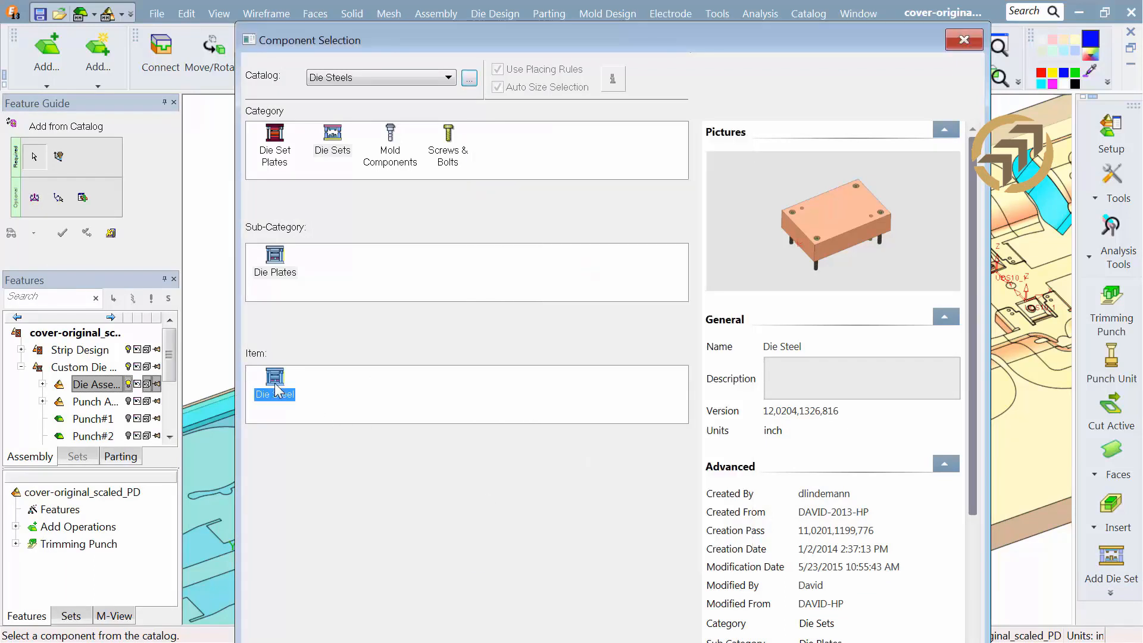
{"action": "double_click", "coordinate": [276, 388]}
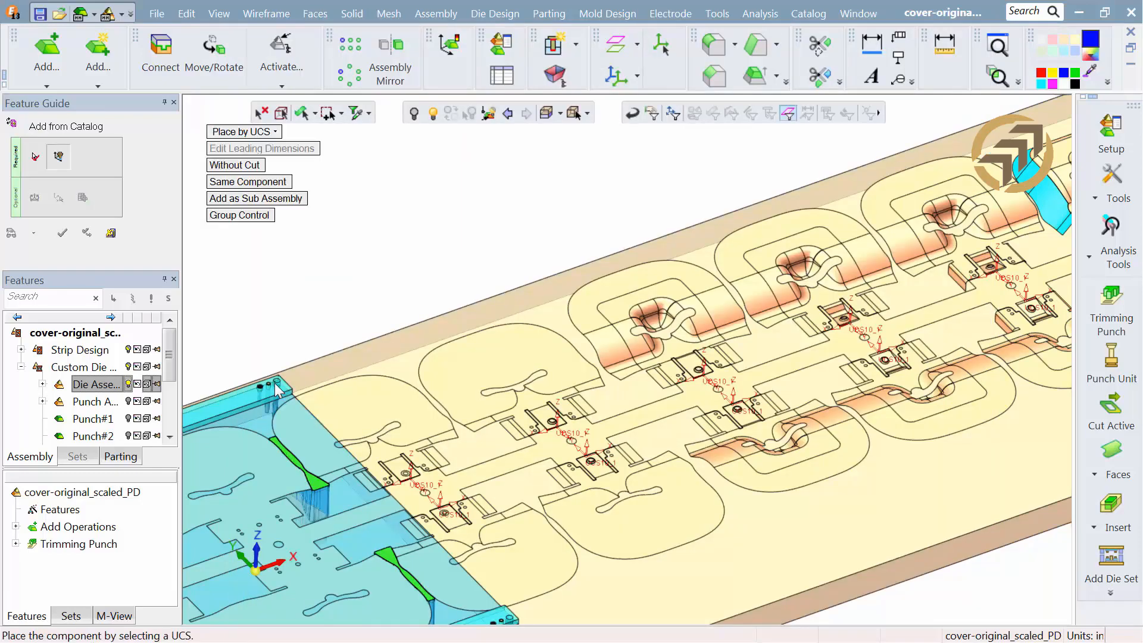
Step: Set the placement to Place on Face and position the die steel on the die shoe at the first forming station's upper part
{"action": "left_click", "coordinate": [247, 132]}
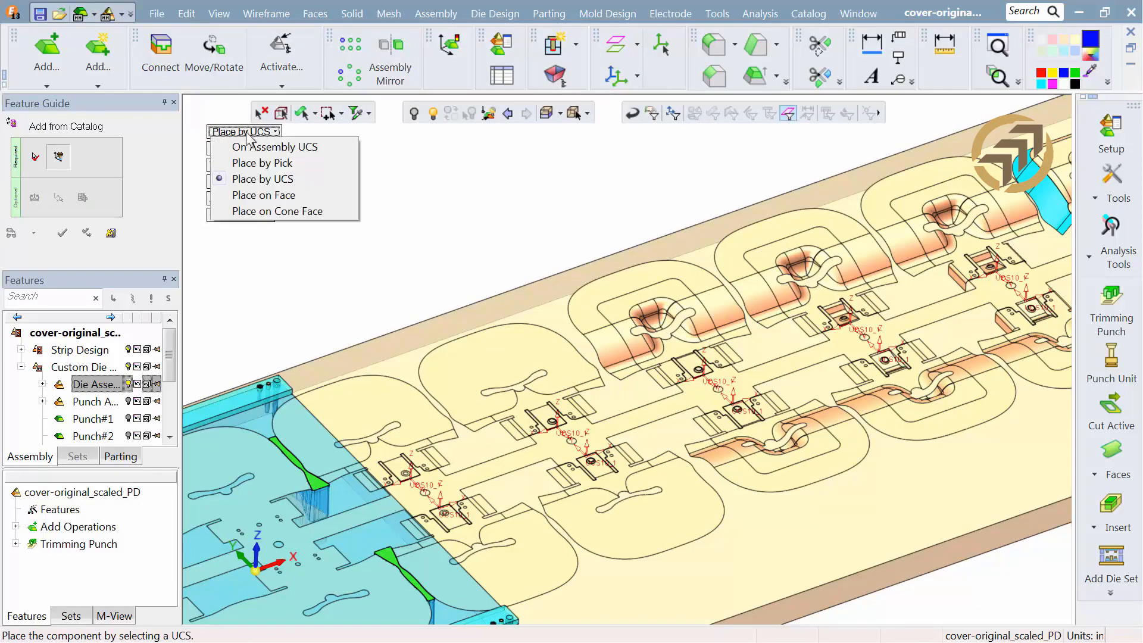
{"action": "left_click", "coordinate": [250, 196]}
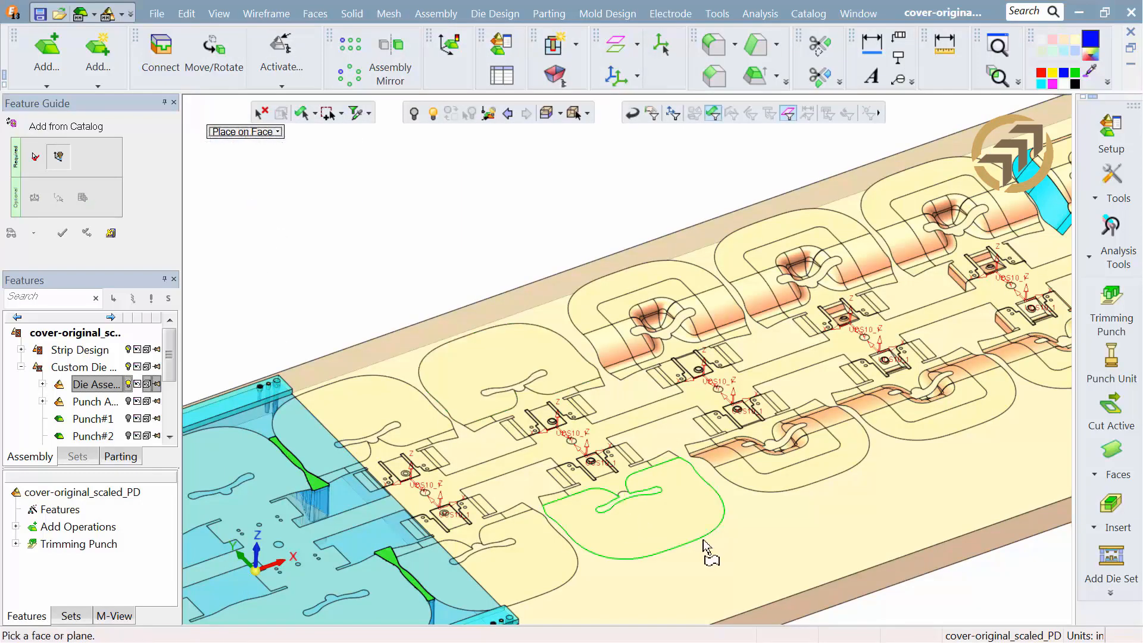
{"action": "left_click", "coordinate": [758, 527]}
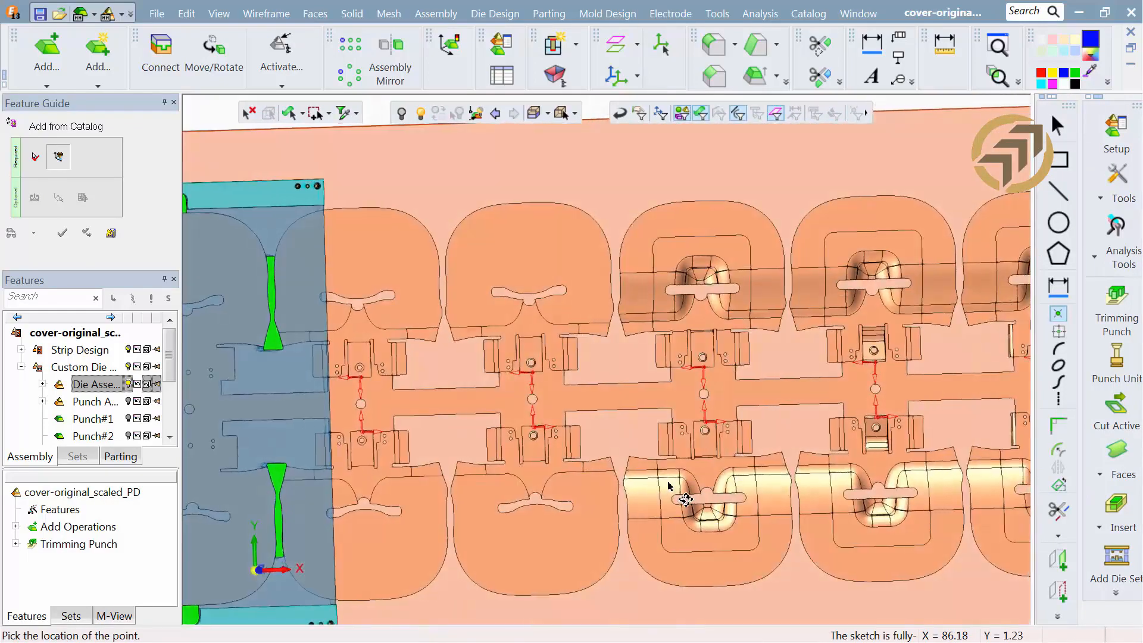
{"action": "left_click", "coordinate": [617, 286]}
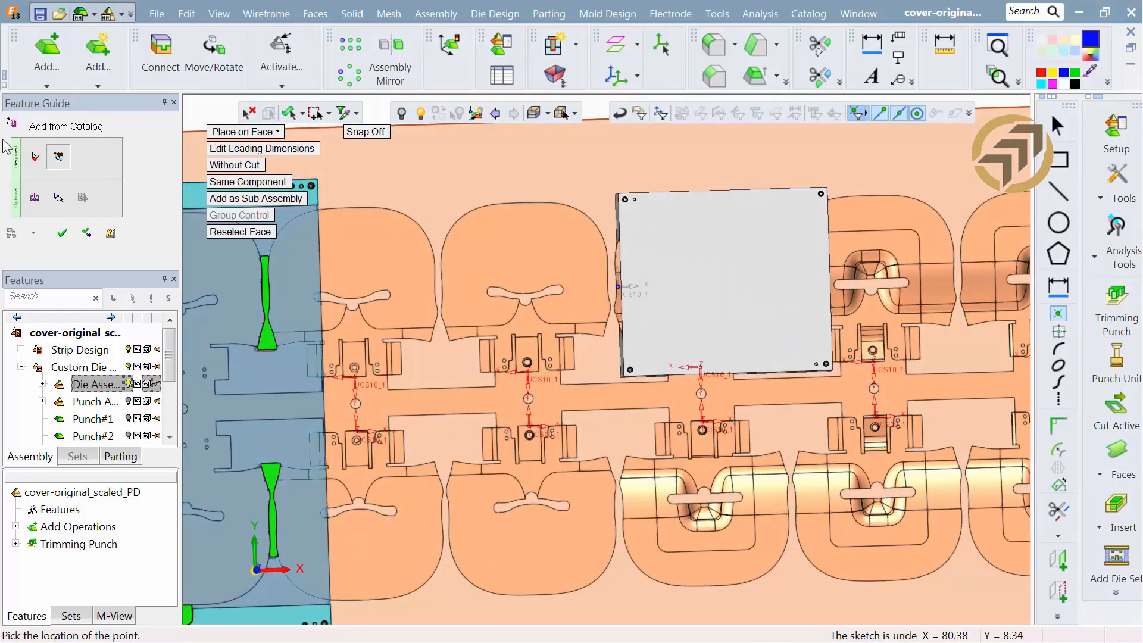
Step: Offset the die steel by a Delta X of -2 and add it to the die assembly
{"action": "left_click", "coordinate": [34, 199]}
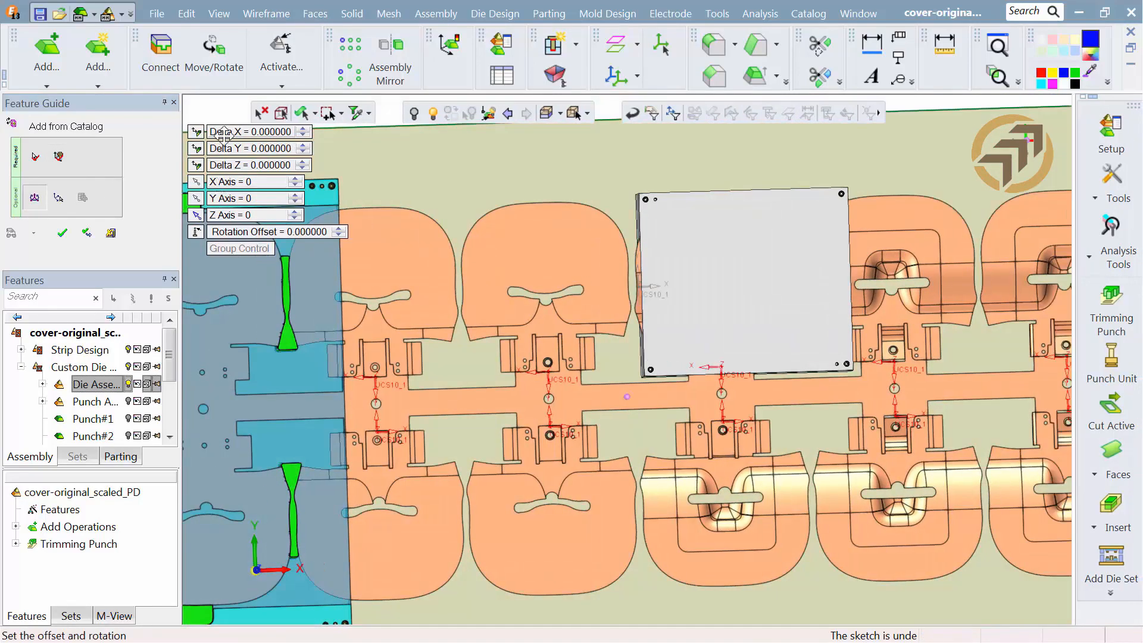
{"action": "left_click", "coordinate": [226, 134]}
{"action": "type", "text": "-2"}
{"action": "key", "text": "Return"}
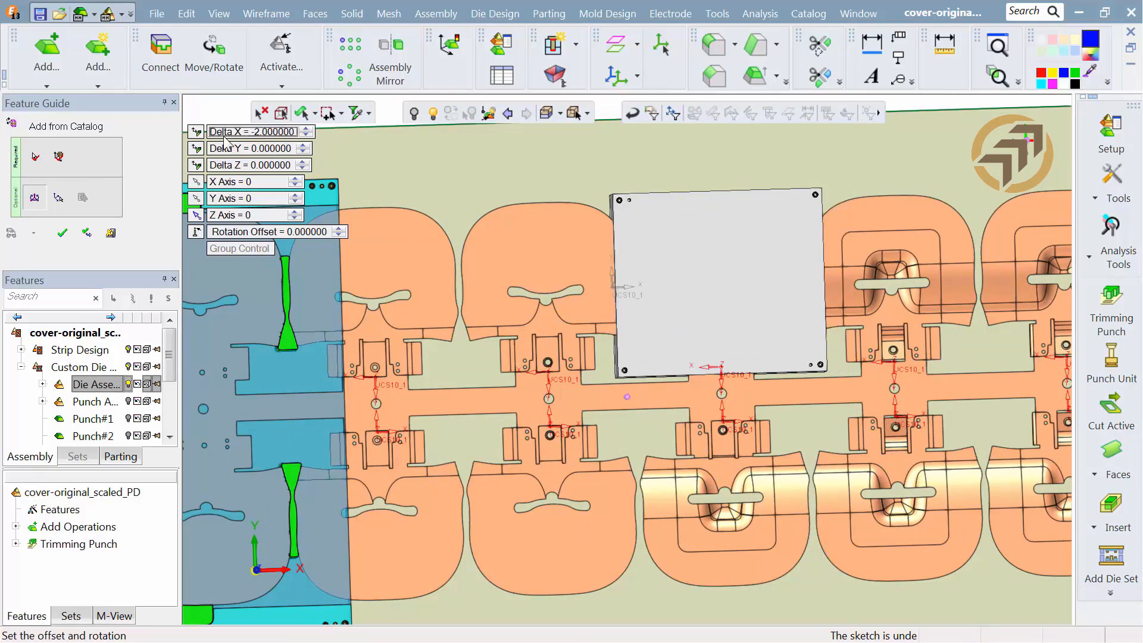
{"action": "left_click", "coordinate": [62, 234]}
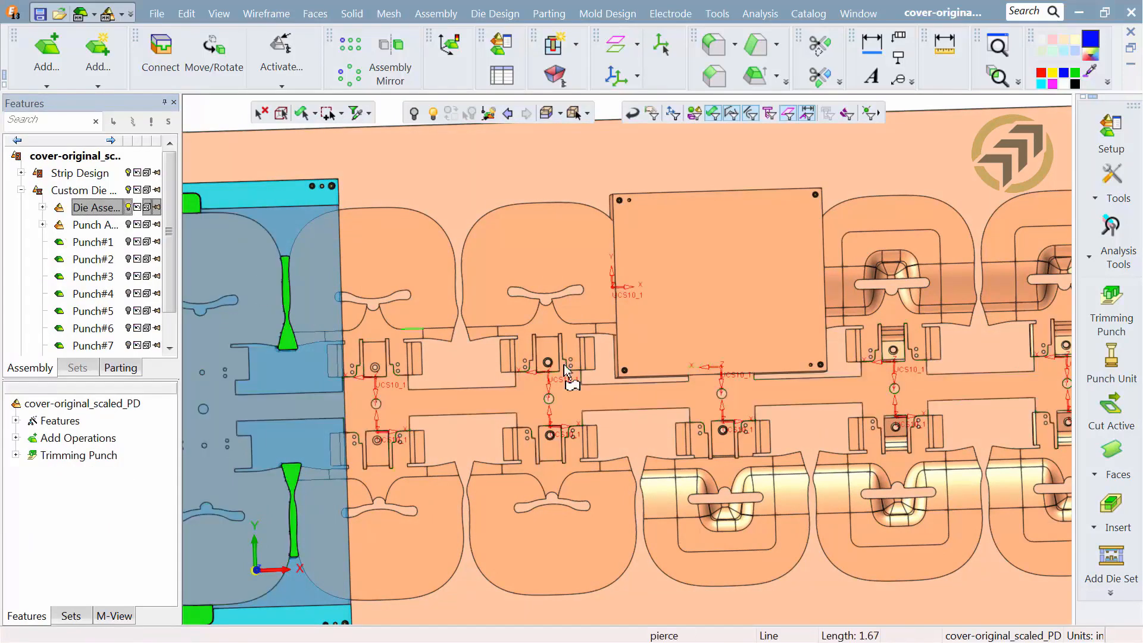
Step: Import the first forming station's upper part faces into the new die steel plate with Cut Active, and select the plate's upper face
{"action": "left_click", "coordinate": [1111, 415]}
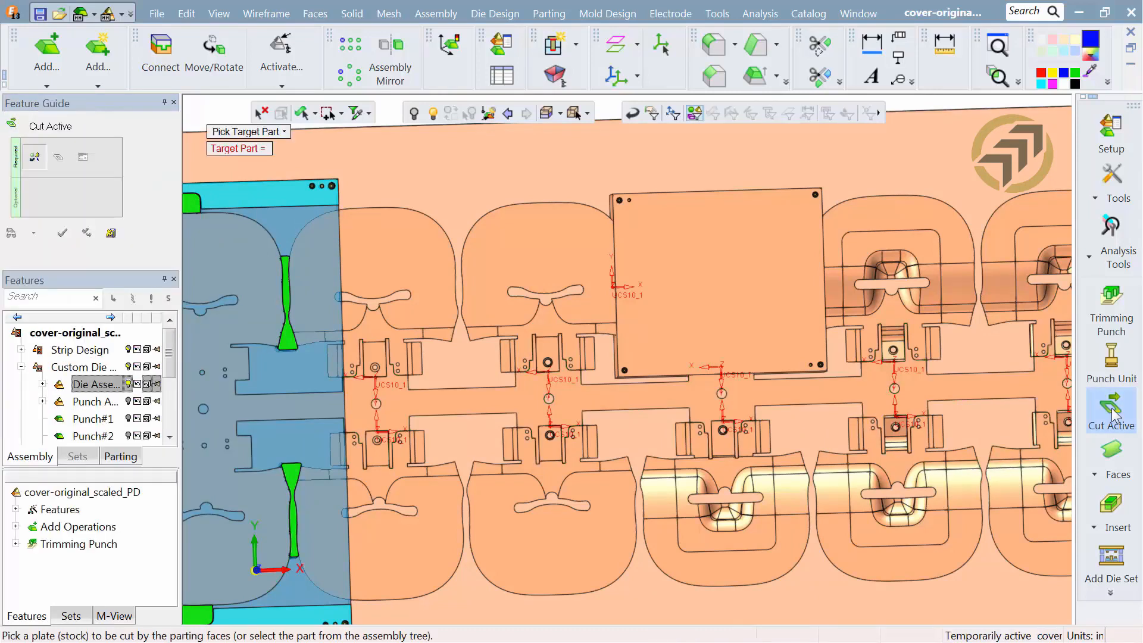
{"action": "left_click", "coordinate": [767, 266]}
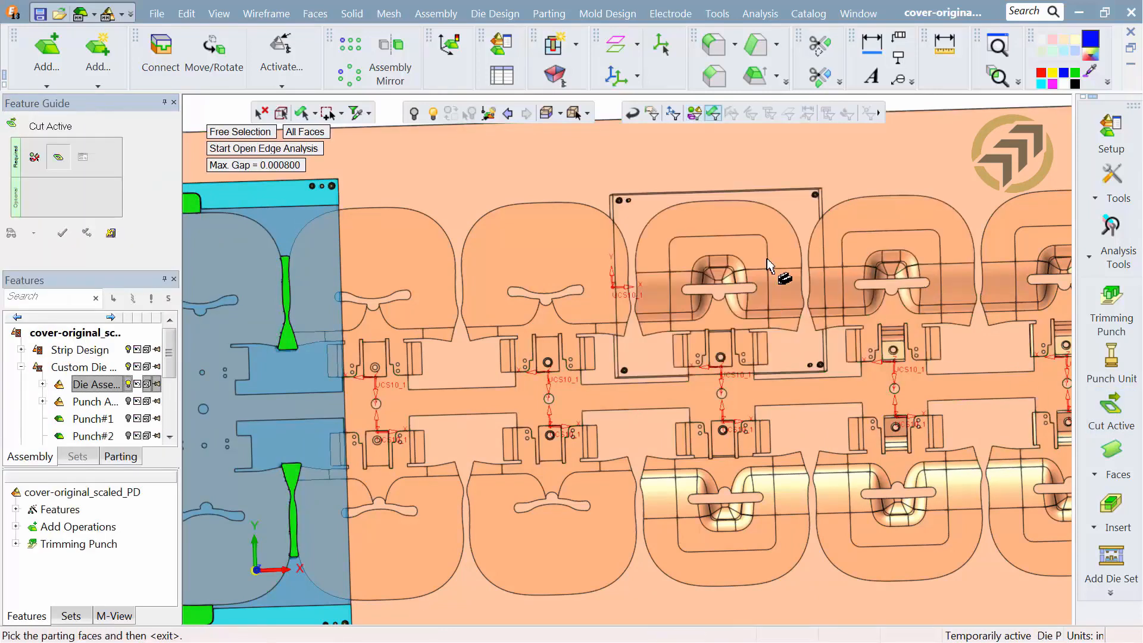
{"action": "left_click", "coordinate": [700, 222]}
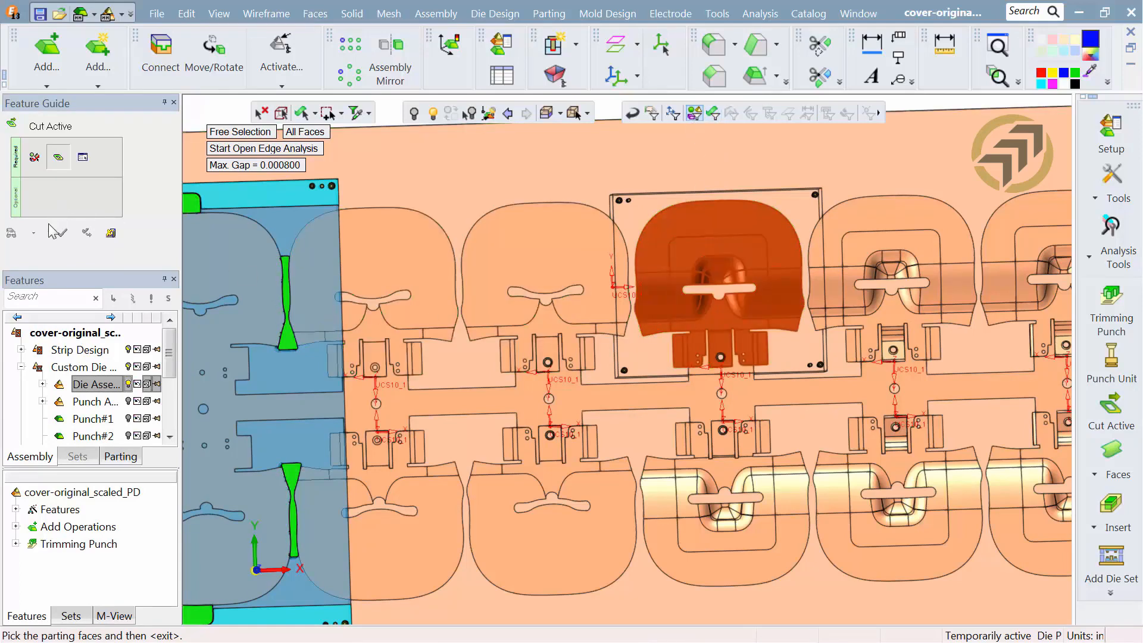
{"action": "middle_click", "coordinate": [397, 198]}
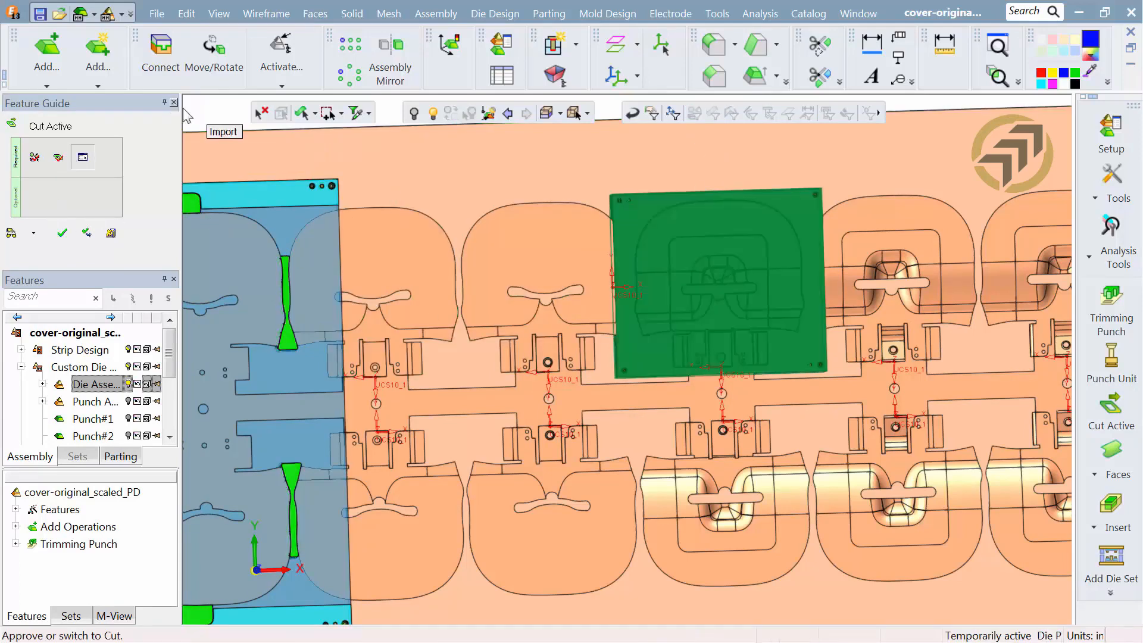
{"action": "left_click", "coordinate": [63, 240]}
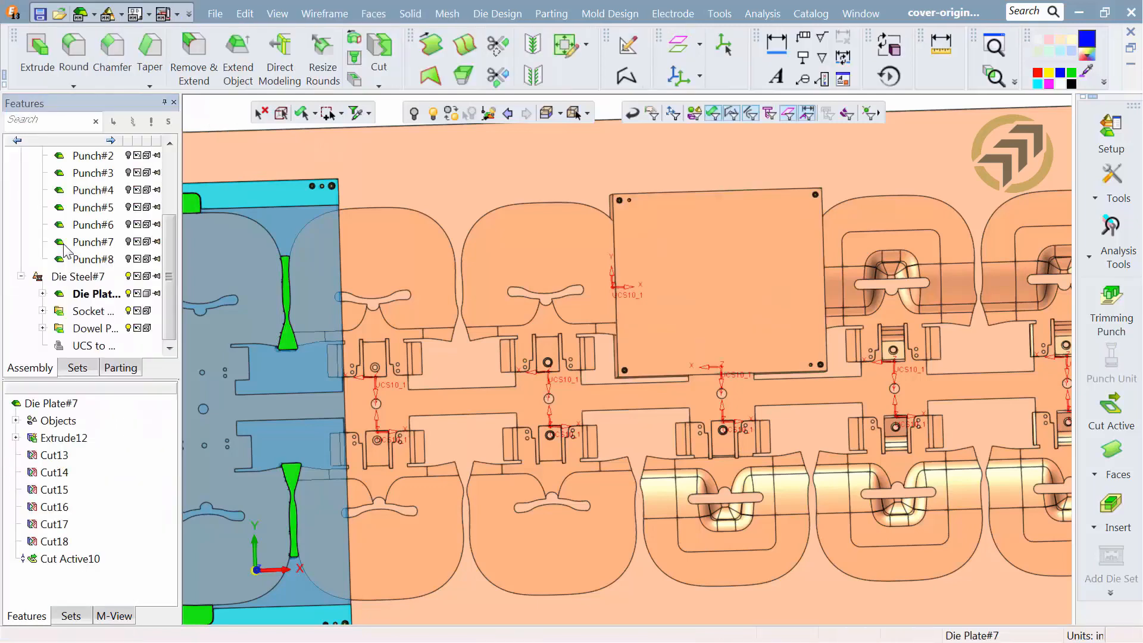
{"action": "left_click", "coordinate": [720, 318]}
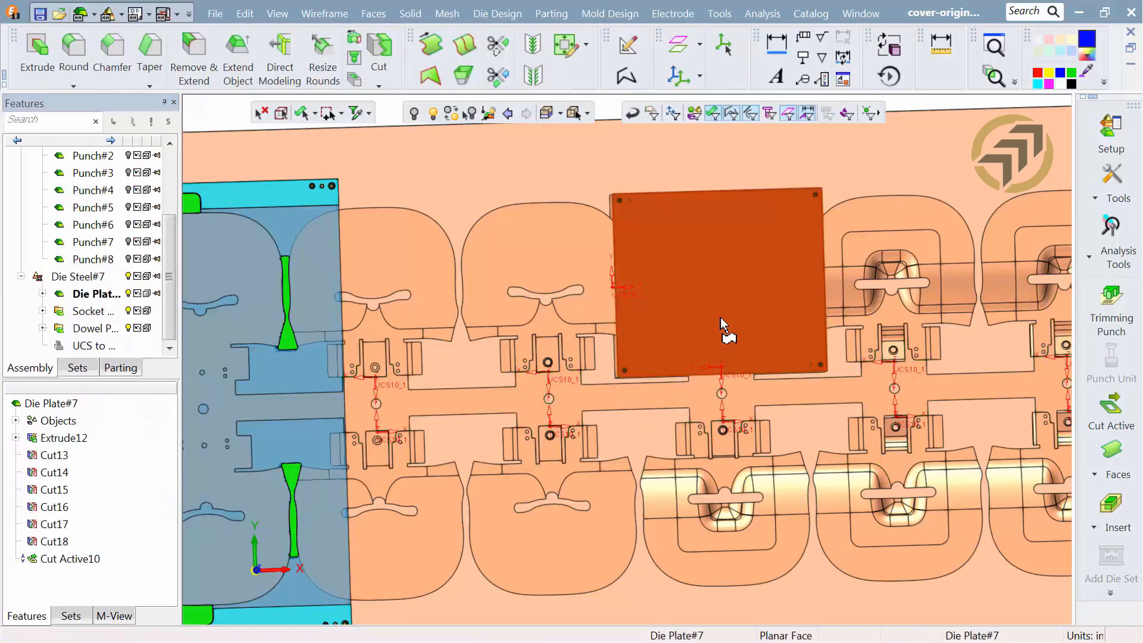
Step: Open the new die plate as a separate component and hide its solid block, leaving the imported forming faces shown
{"action": "right_click", "coordinate": [720, 316]}
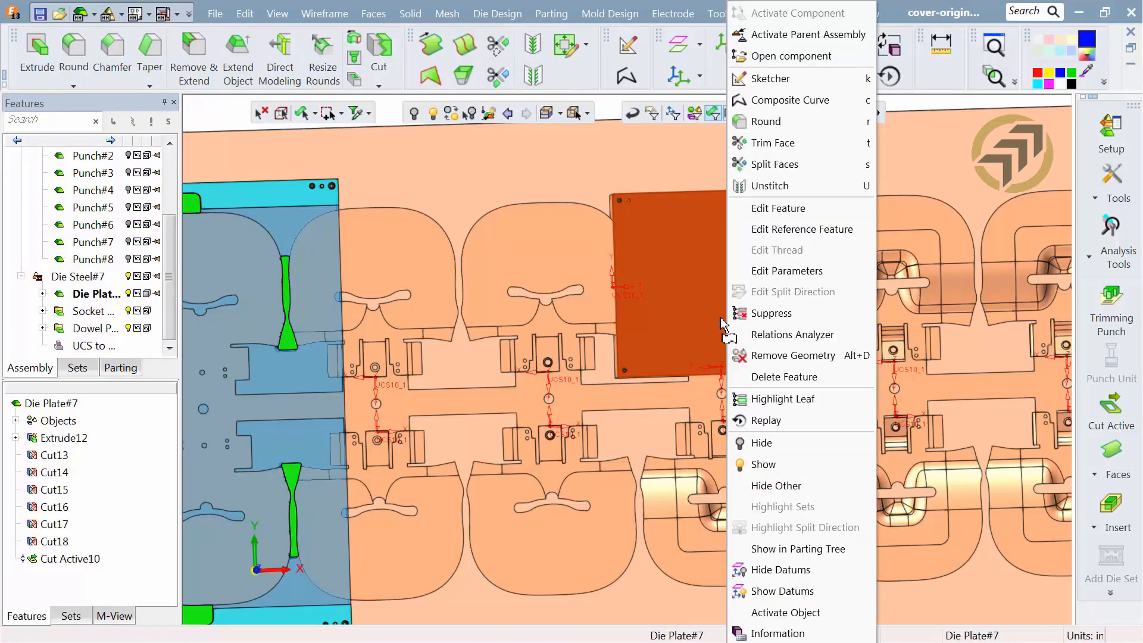
{"action": "left_click", "coordinate": [776, 60]}
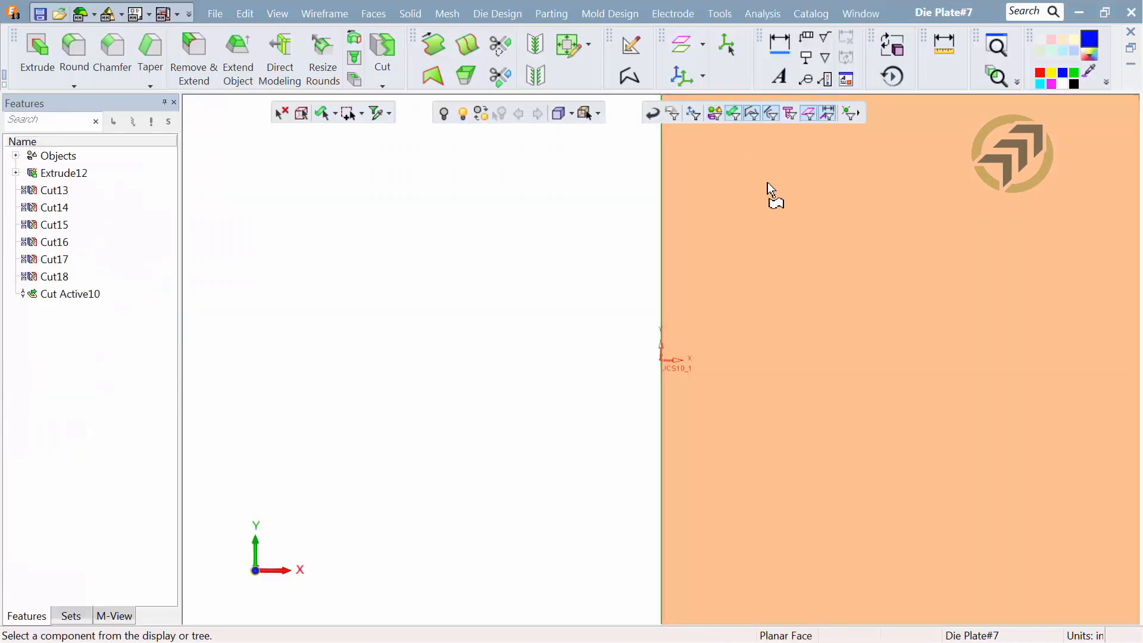
{"action": "right_click_drag", "start_coordinate": [776, 328], "coordinate": [760, 414], "text": "ctrl"}
{"action": "middle_click_drag", "start_coordinate": [705, 407], "coordinate": [526, 440], "text": "ctrl"}
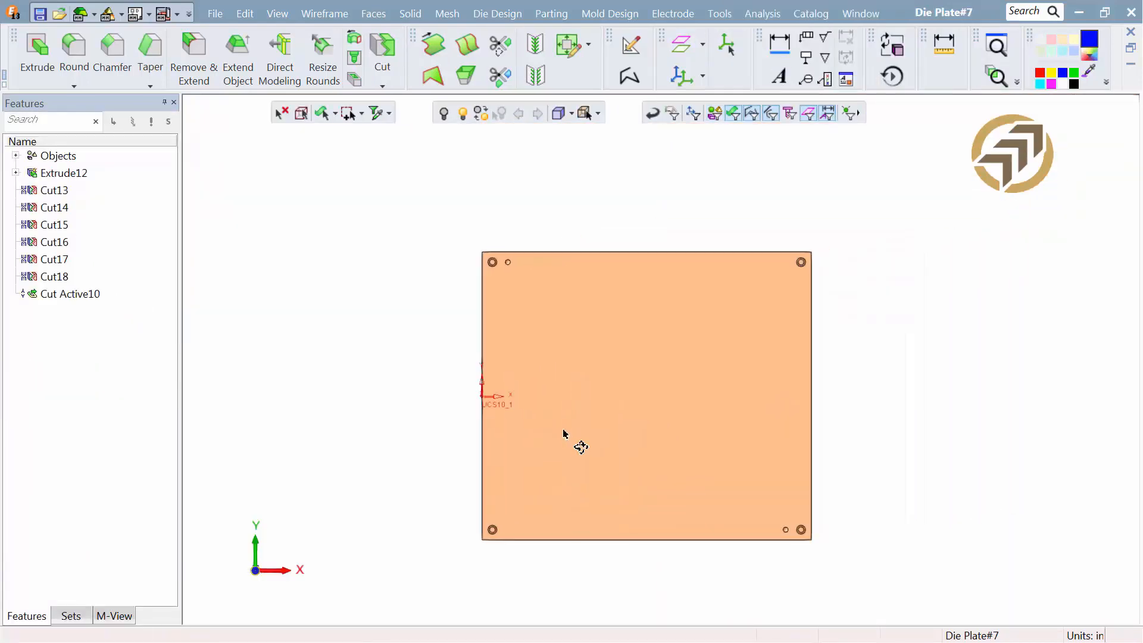
{"action": "left_click_drag", "start_coordinate": [563, 432], "coordinate": [583, 351], "text": "ctrl"}
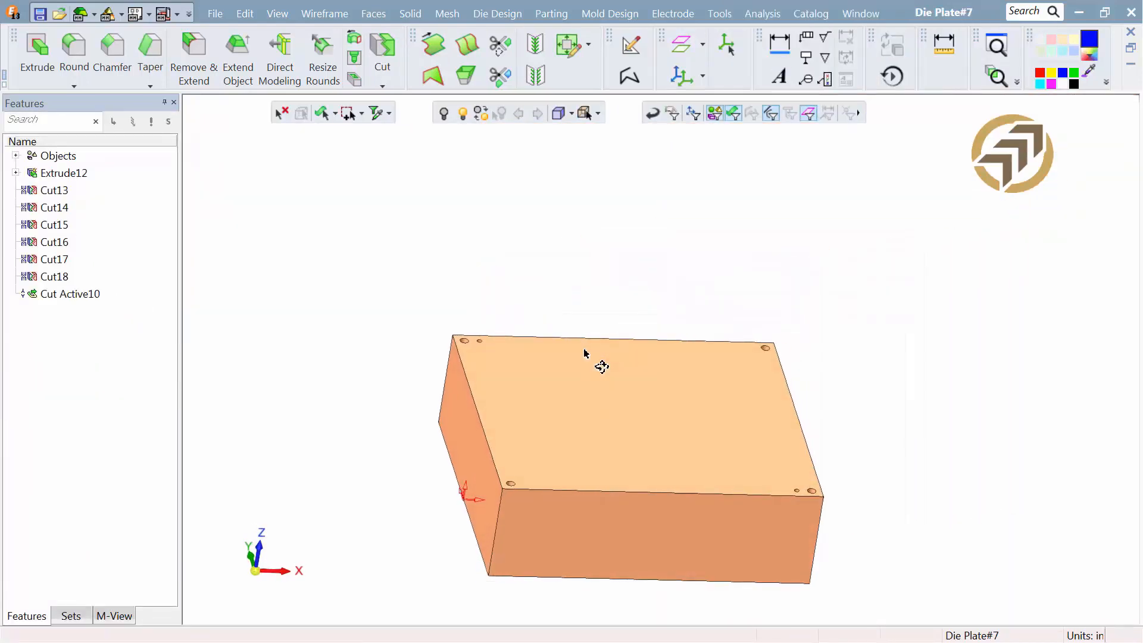
{"action": "left_click", "coordinate": [713, 116]}
{"action": "left_click", "coordinate": [622, 370]}
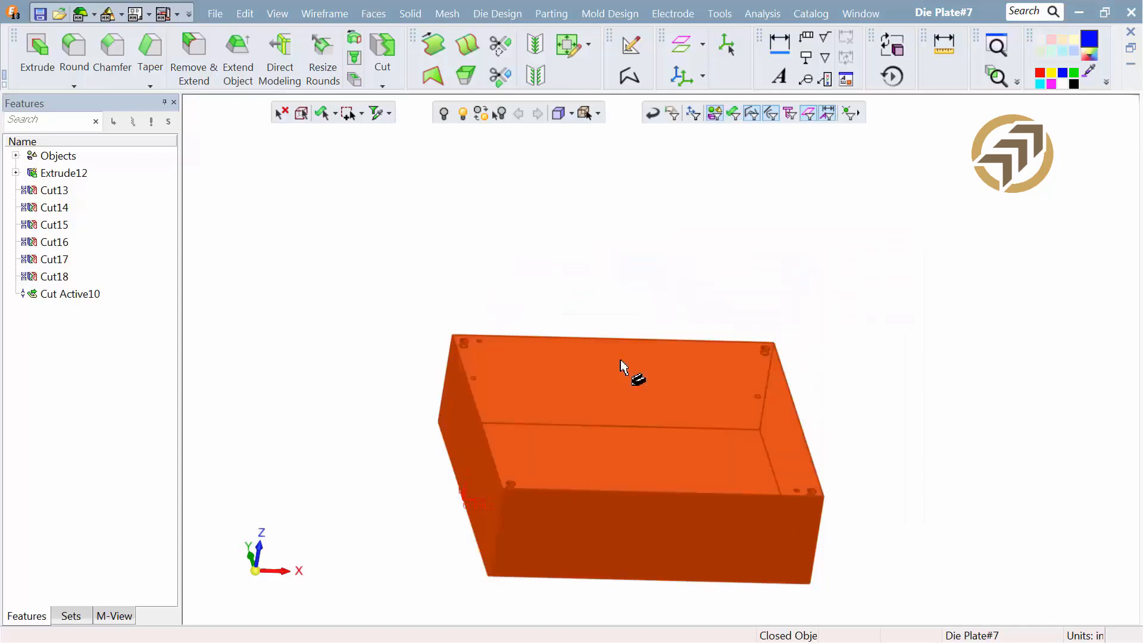
{"action": "left_click", "coordinate": [443, 121]}
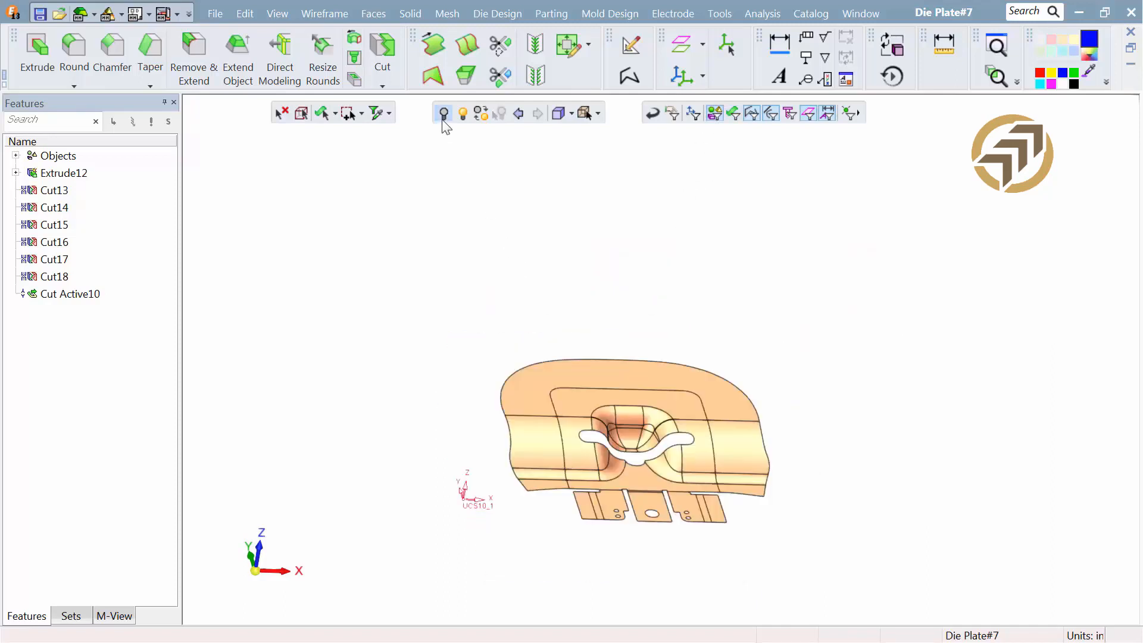
{"action": "middle_click_drag", "start_coordinate": [559, 377], "coordinate": [592, 289], "text": "ctrl"}
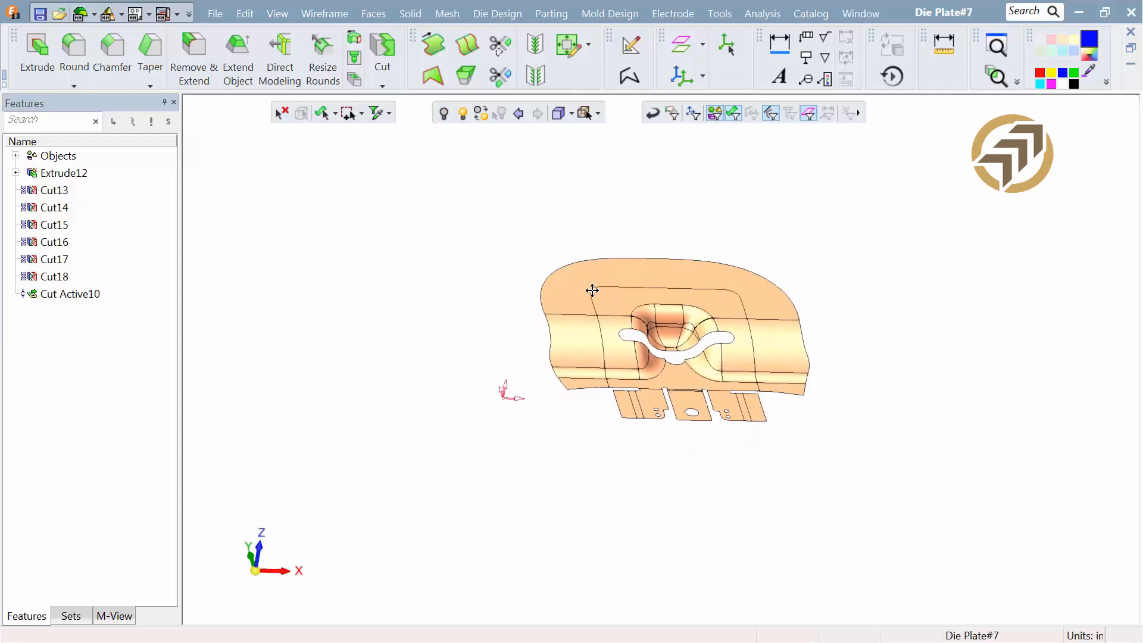
Step: Remove the outer flange faces, the tab faces and the small leftover corner faces around the central forming area with Remove Geometry
{"action": "right_click", "coordinate": [432, 242]}
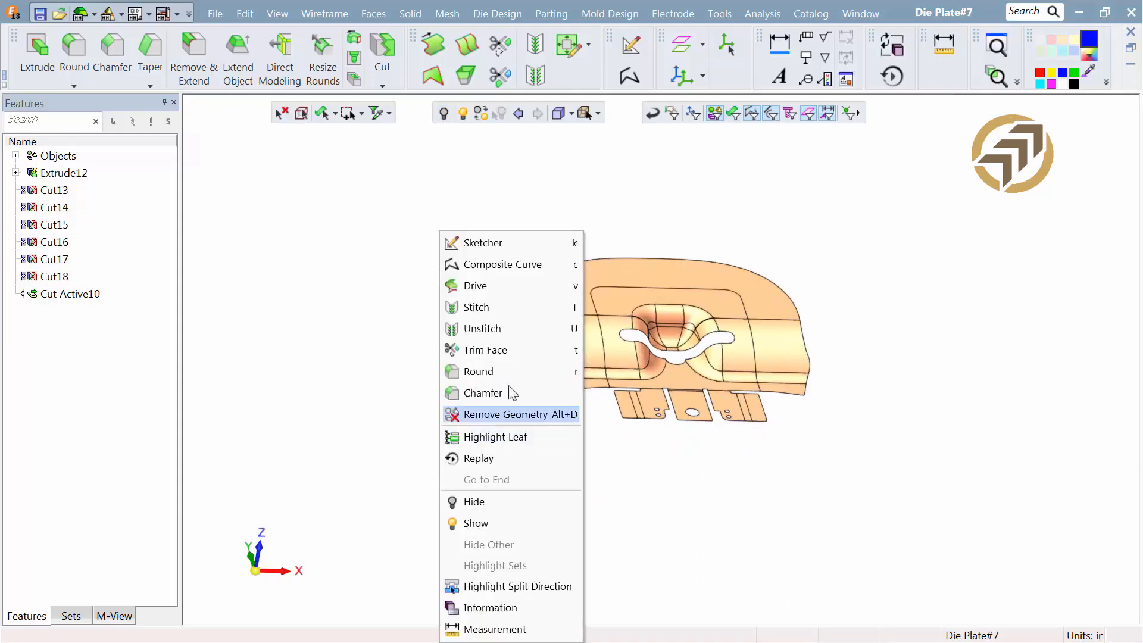
{"action": "left_click", "coordinate": [512, 413]}
{"action": "left_click", "coordinate": [566, 357]}
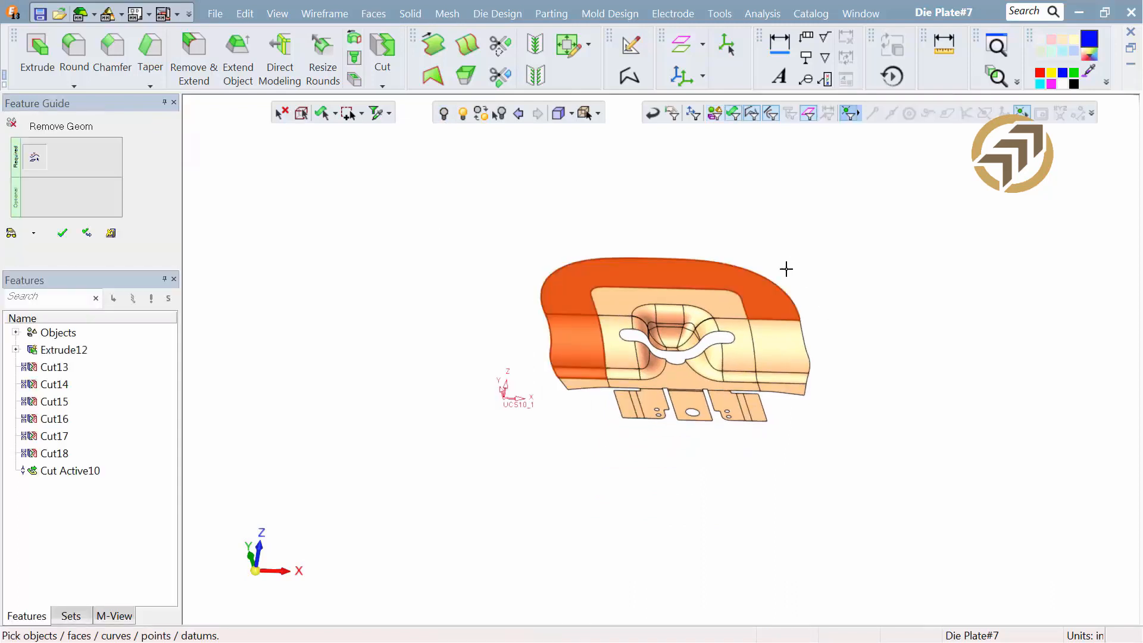
{"action": "left_click_drag", "start_coordinate": [808, 269], "coordinate": [790, 434]}
{"action": "left_click_drag", "start_coordinate": [698, 476], "coordinate": [684, 516], "text": "ctrl"}
{"action": "right_click_drag", "start_coordinate": [686, 464], "coordinate": [668, 306], "text": "ctrl"}
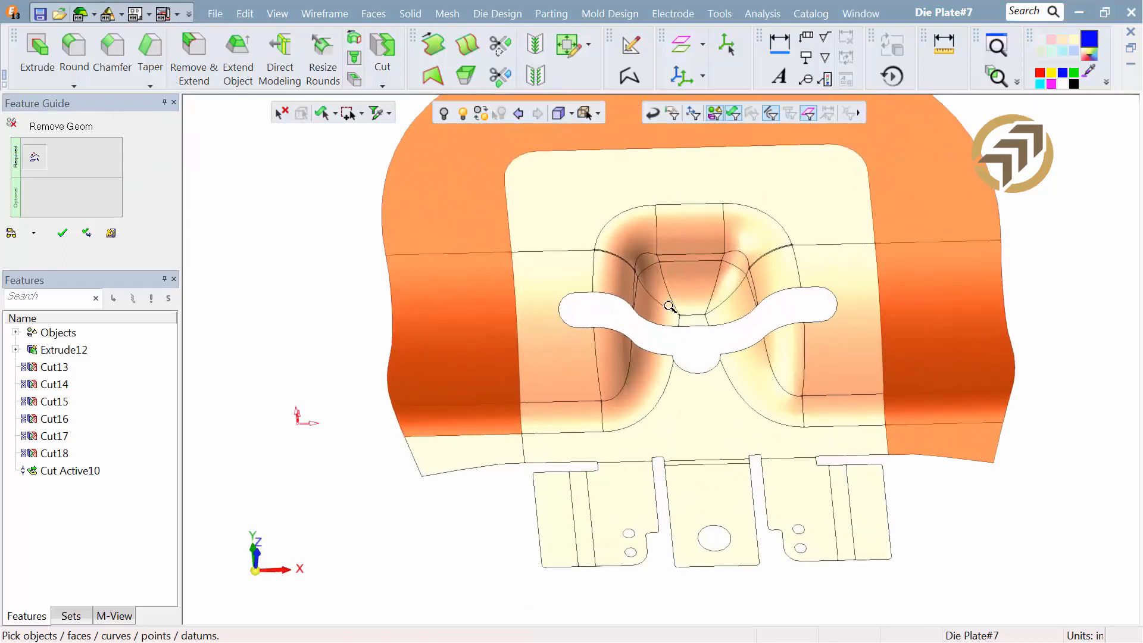
{"action": "left_click_drag", "start_coordinate": [524, 470], "coordinate": [893, 556]}
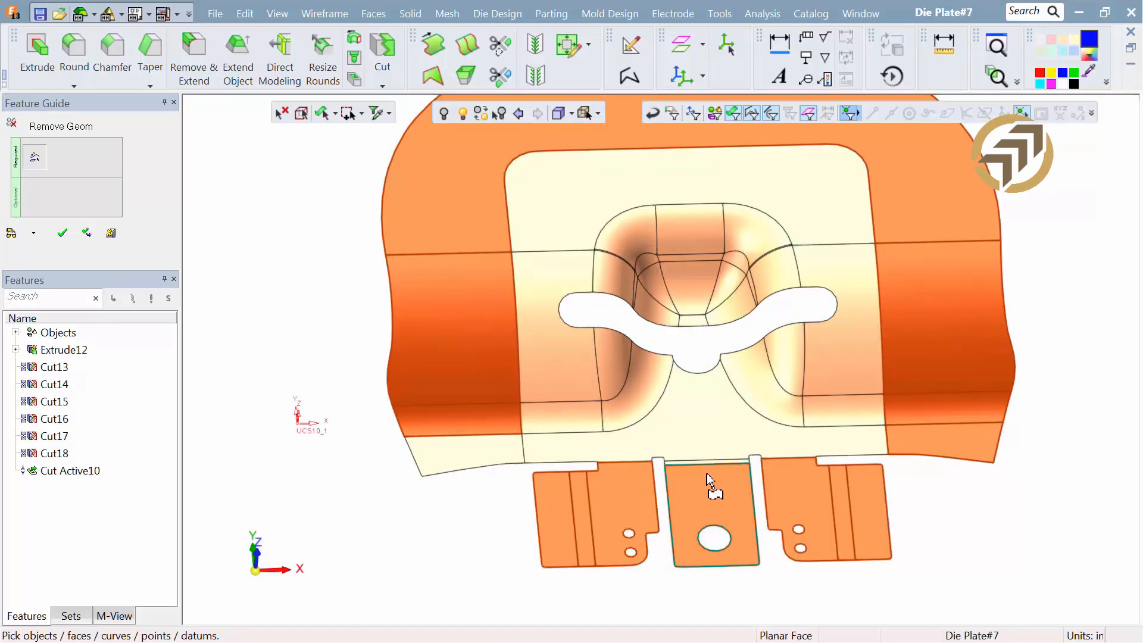
{"action": "left_click", "coordinate": [709, 463]}
{"action": "left_click", "coordinate": [523, 464]}
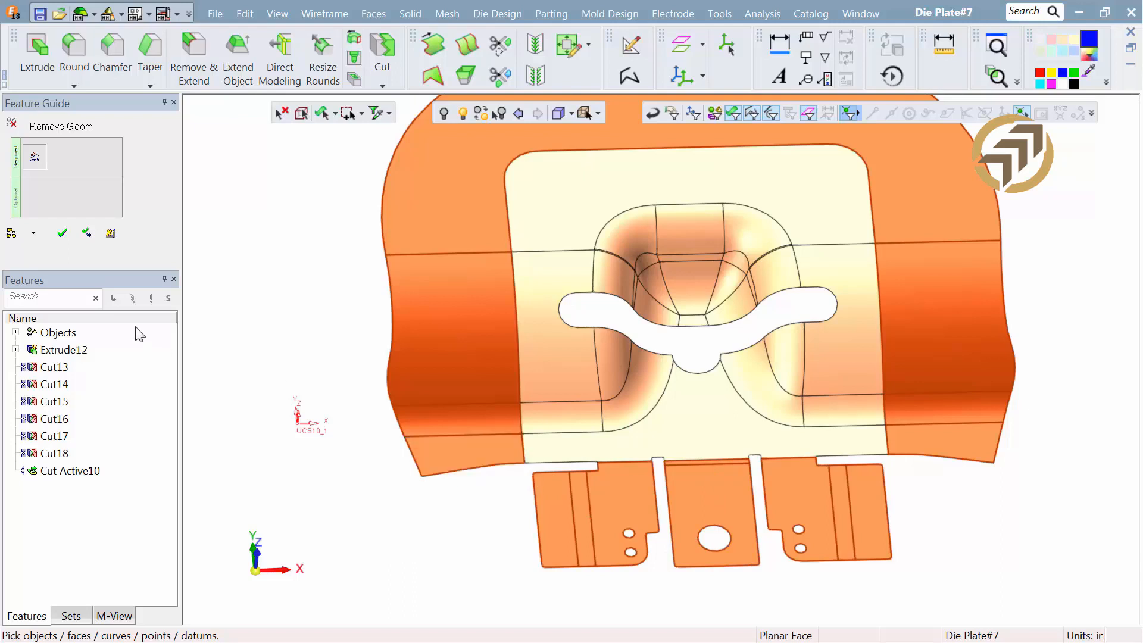
{"action": "left_click", "coordinate": [71, 233]}
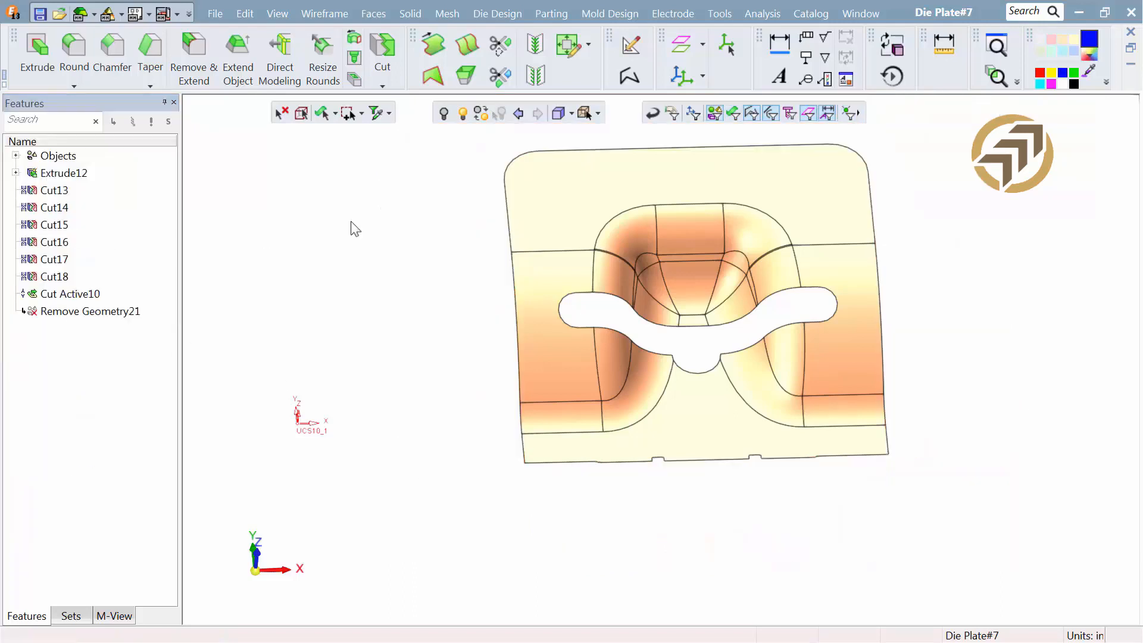
Step: Create a composite curve chaining the right, upper and left boundary edges of the remaining forming faces
{"action": "scroll", "coordinate": [441, 291], "scroll_direction": "down", "scroll_amount": 3}
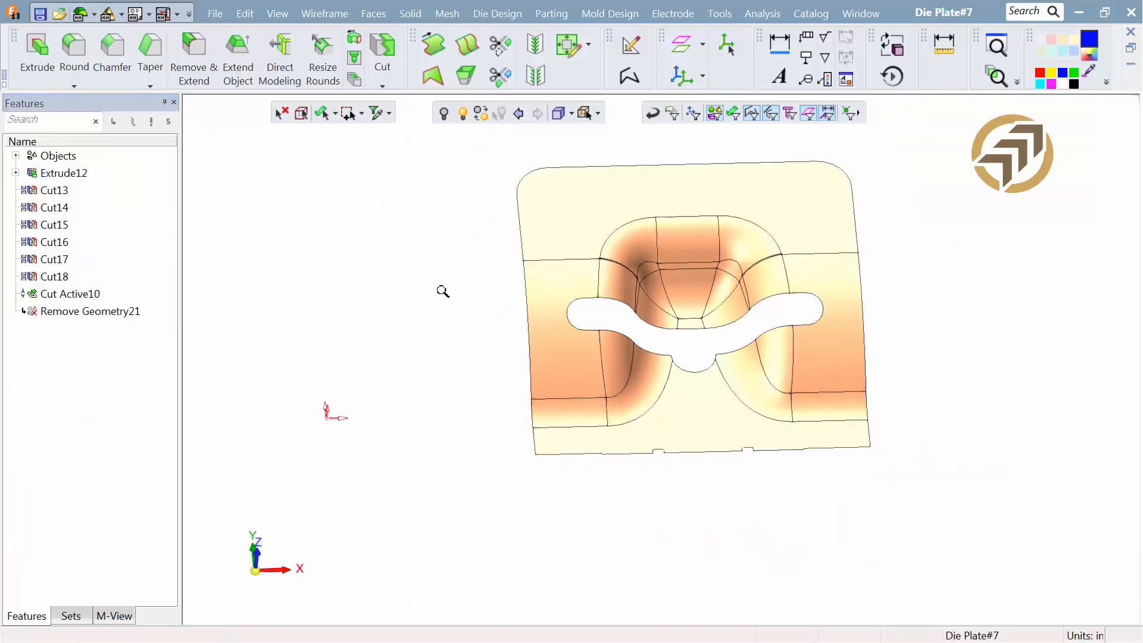
{"action": "left_click", "coordinate": [628, 76]}
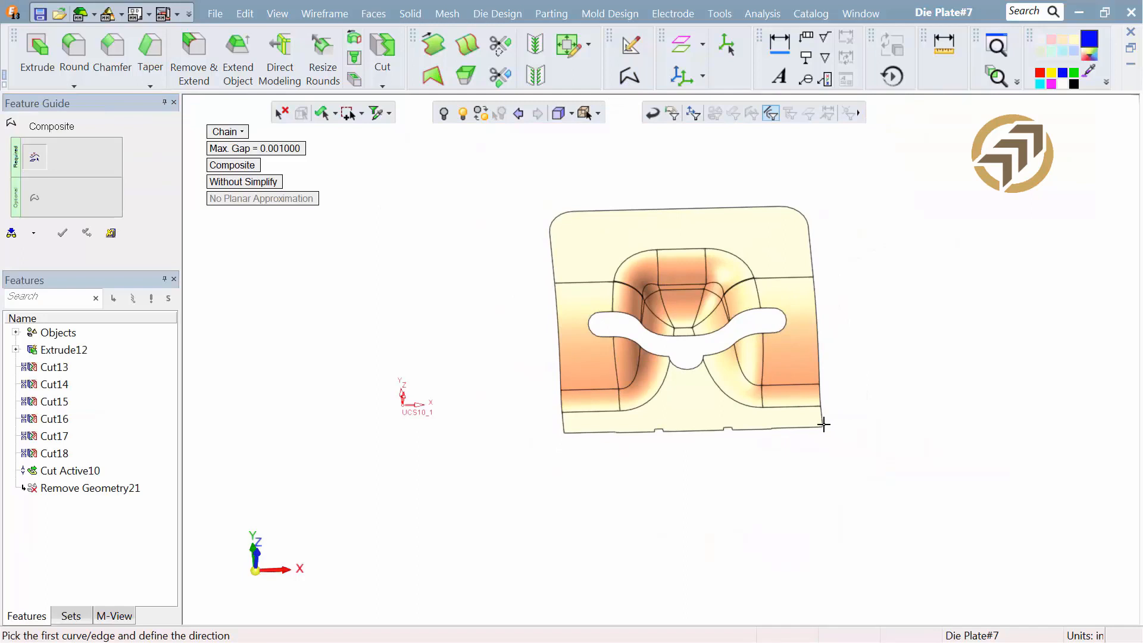
{"action": "left_click", "coordinate": [823, 421]}
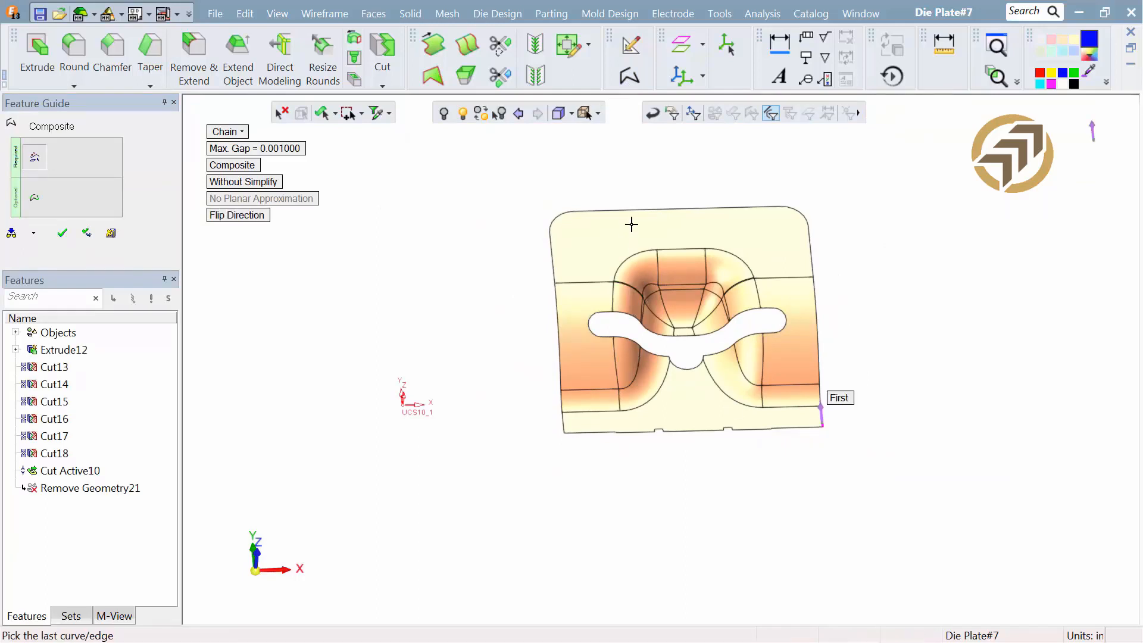
{"action": "left_click", "coordinate": [631, 210]}
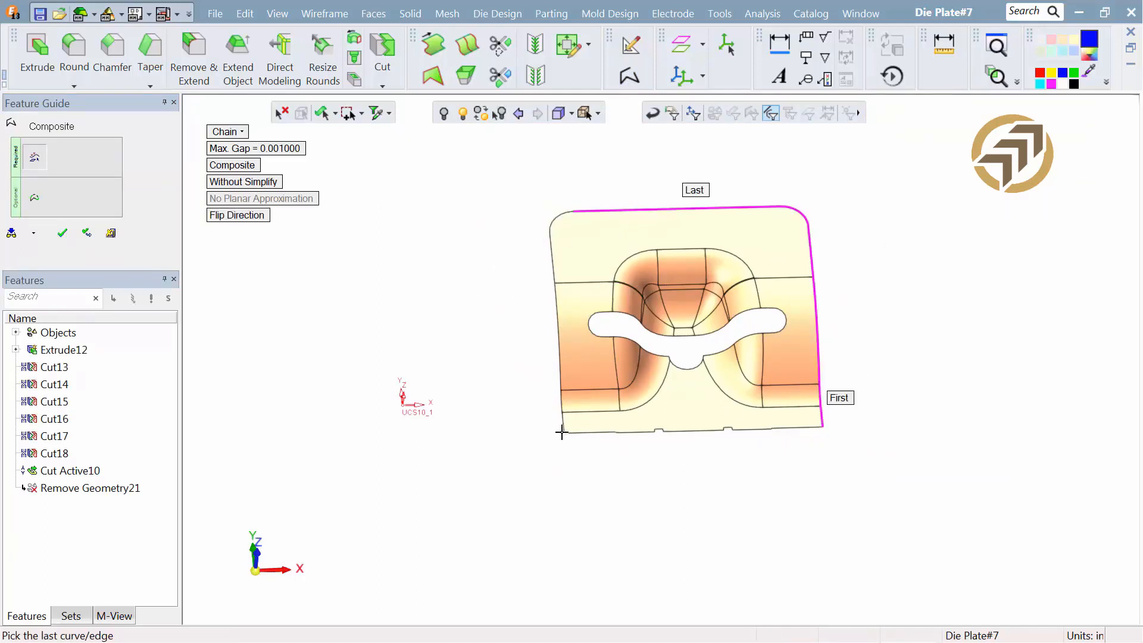
{"action": "left_click", "coordinate": [561, 424]}
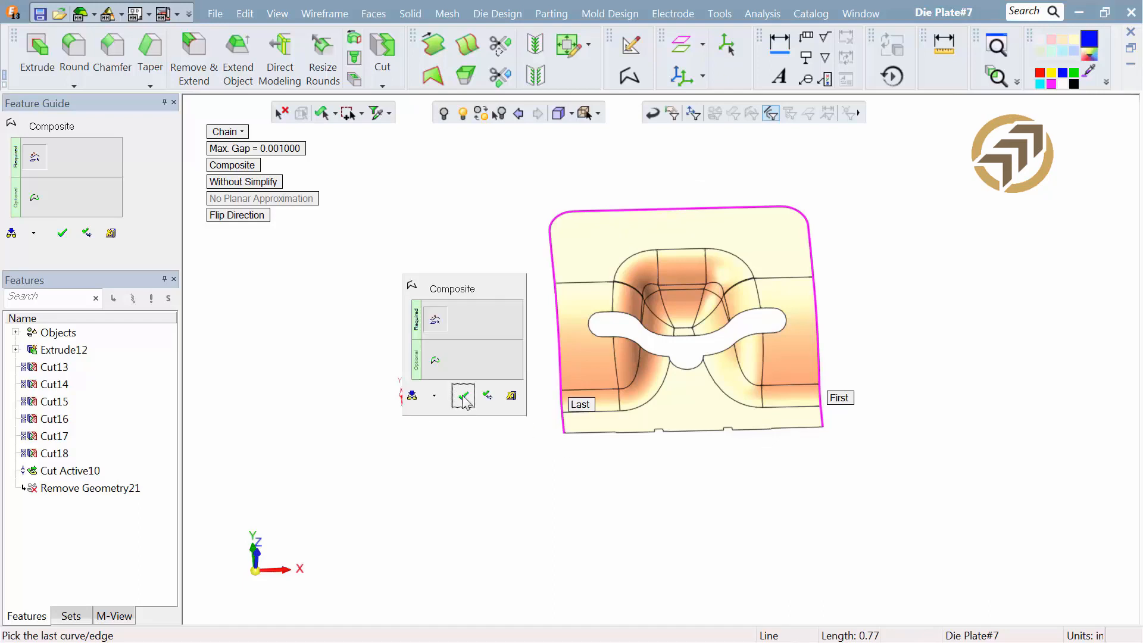
{"action": "left_click", "coordinate": [463, 396]}
Step: Extend the forming faces tangentially along the composite curve with a Delta of 7
{"action": "left_click", "coordinate": [382, 19]}
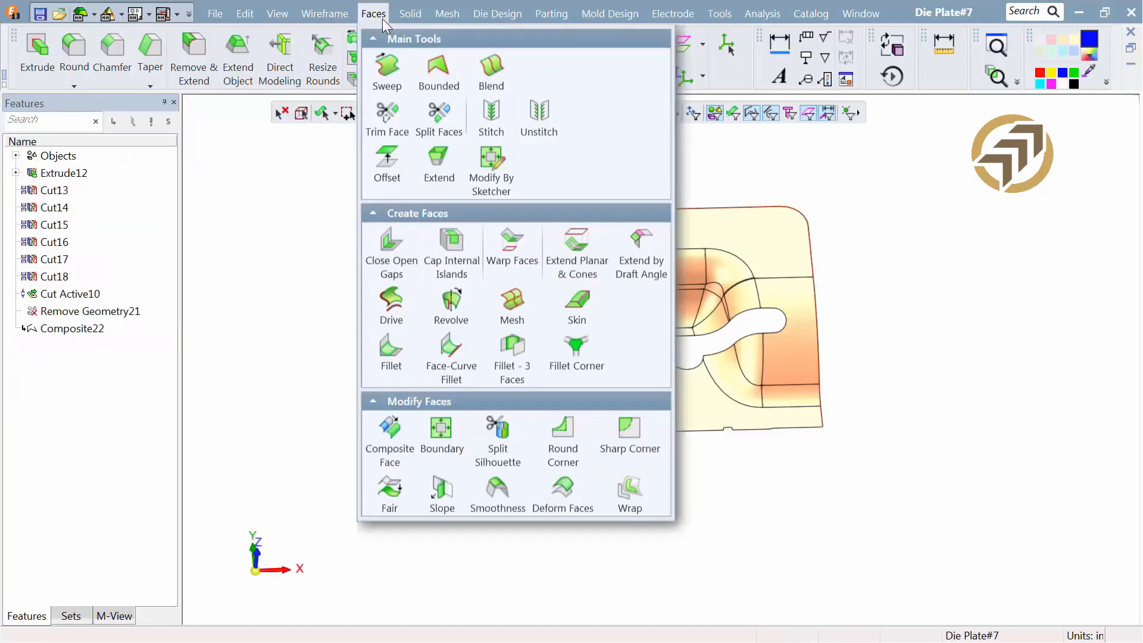
{"action": "left_click", "coordinate": [424, 152]}
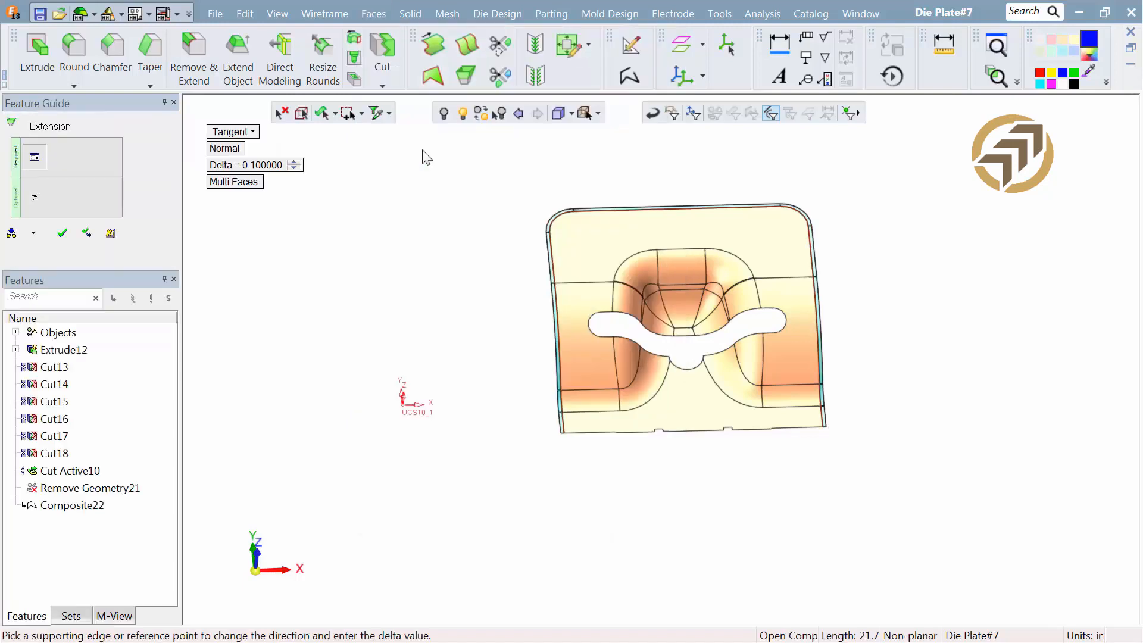
{"action": "left_click", "coordinate": [278, 165]}
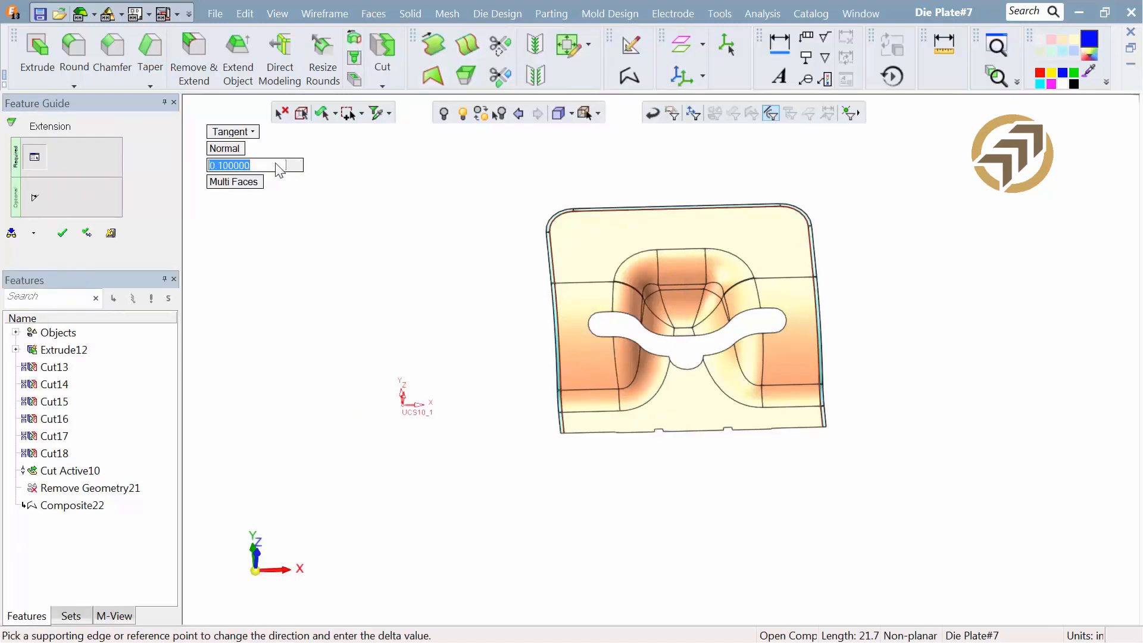
{"action": "type", "text": "7"}
{"action": "key", "text": "Return"}
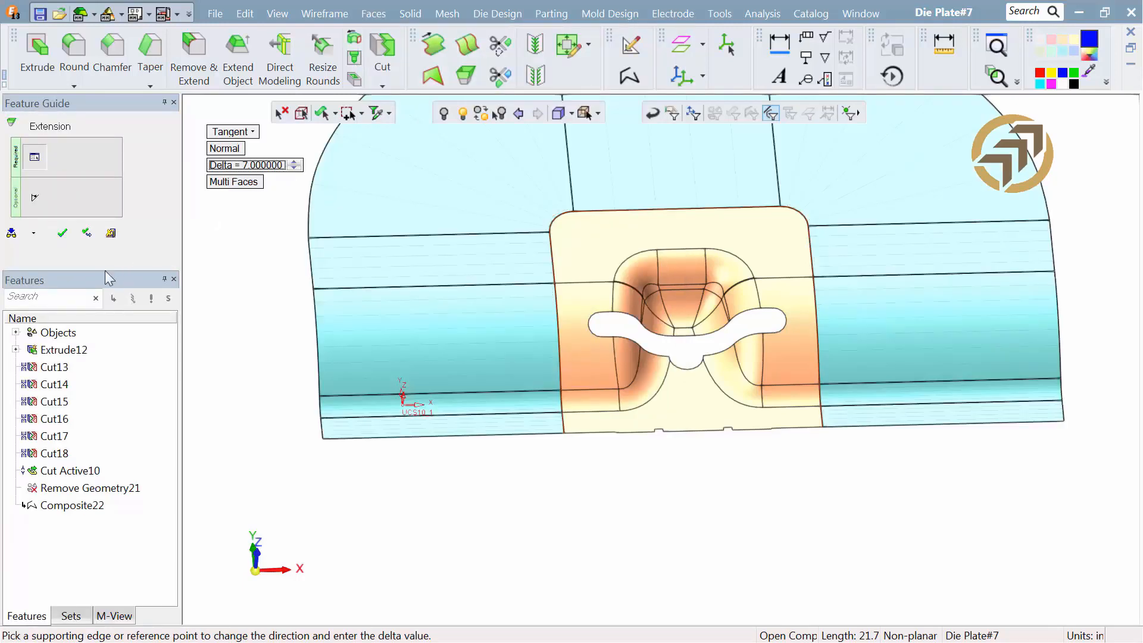
{"action": "left_click", "coordinate": [71, 242]}
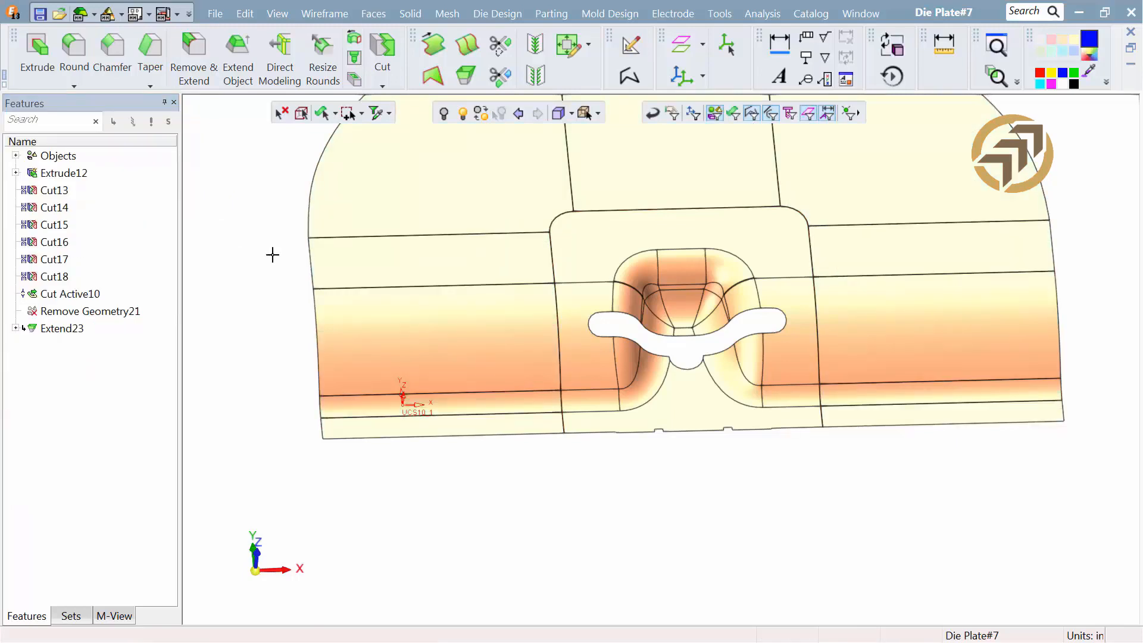
Step: Create a composite curve along the full lower edge of the extended forming faces, including the small notches
{"action": "left_click", "coordinate": [628, 76]}
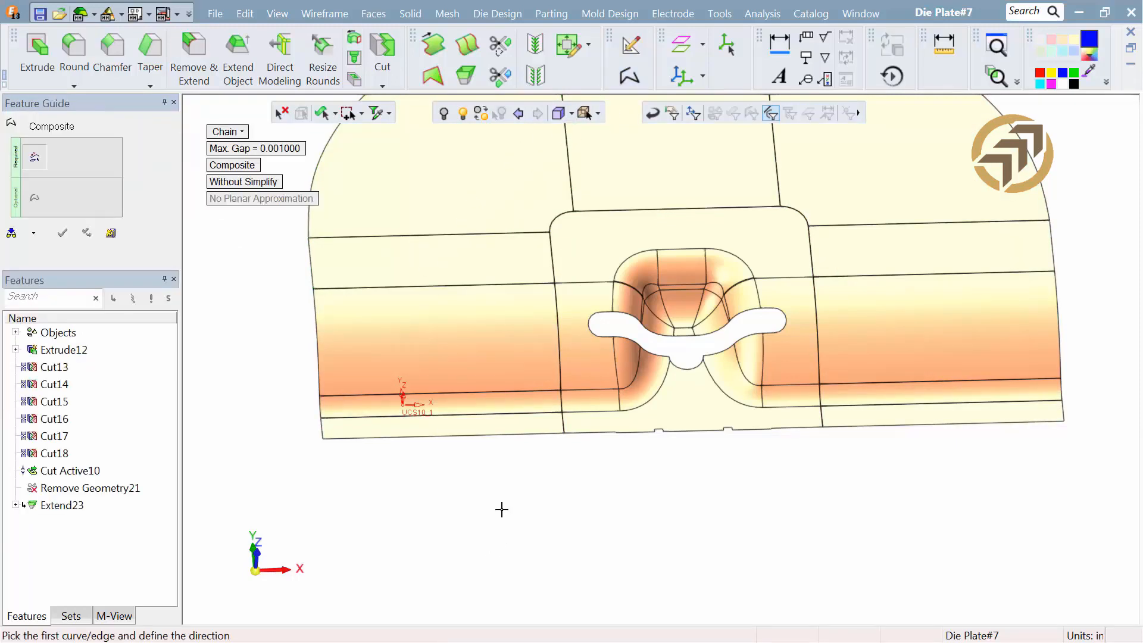
{"action": "left_click", "coordinate": [509, 436]}
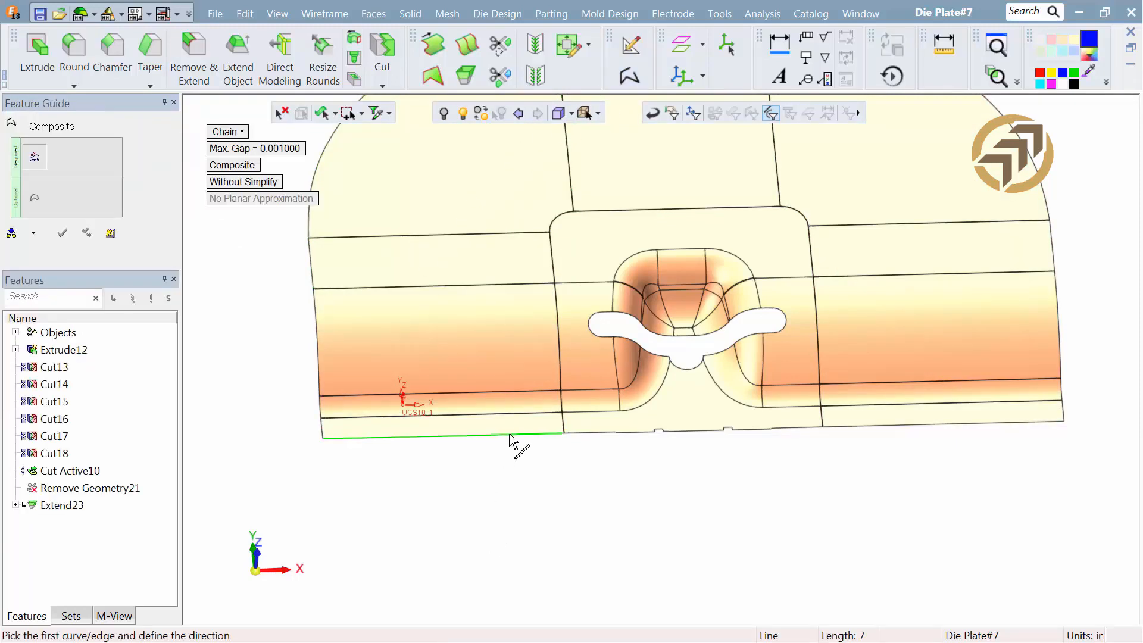
{"action": "left_click", "coordinate": [490, 439]}
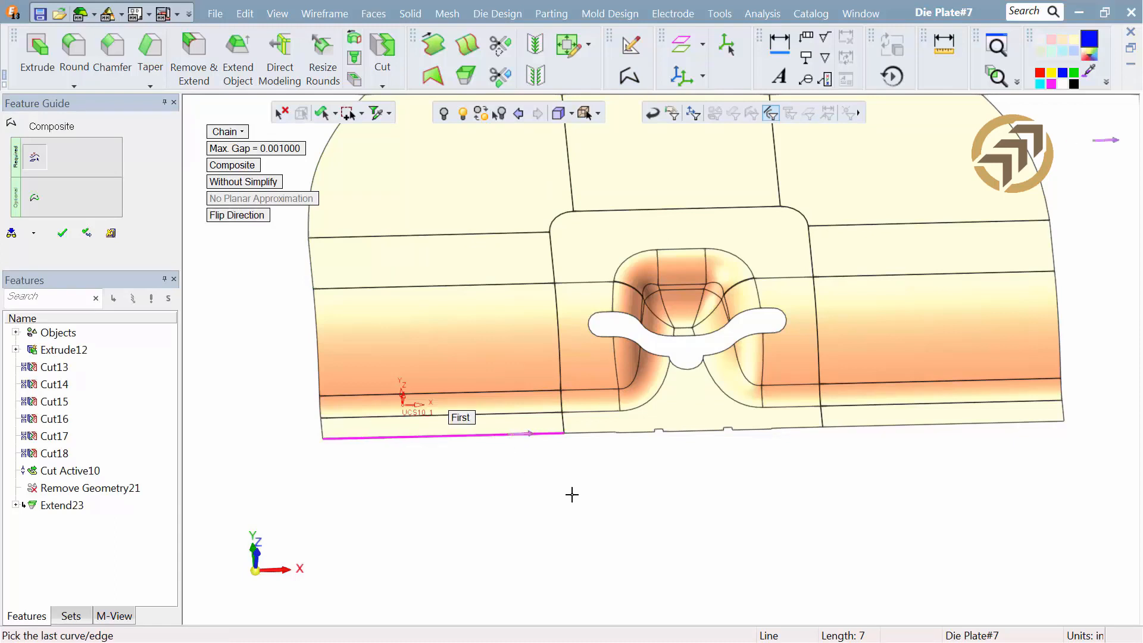
{"action": "left_click", "coordinate": [861, 426]}
{"action": "right_click", "coordinate": [811, 475]}
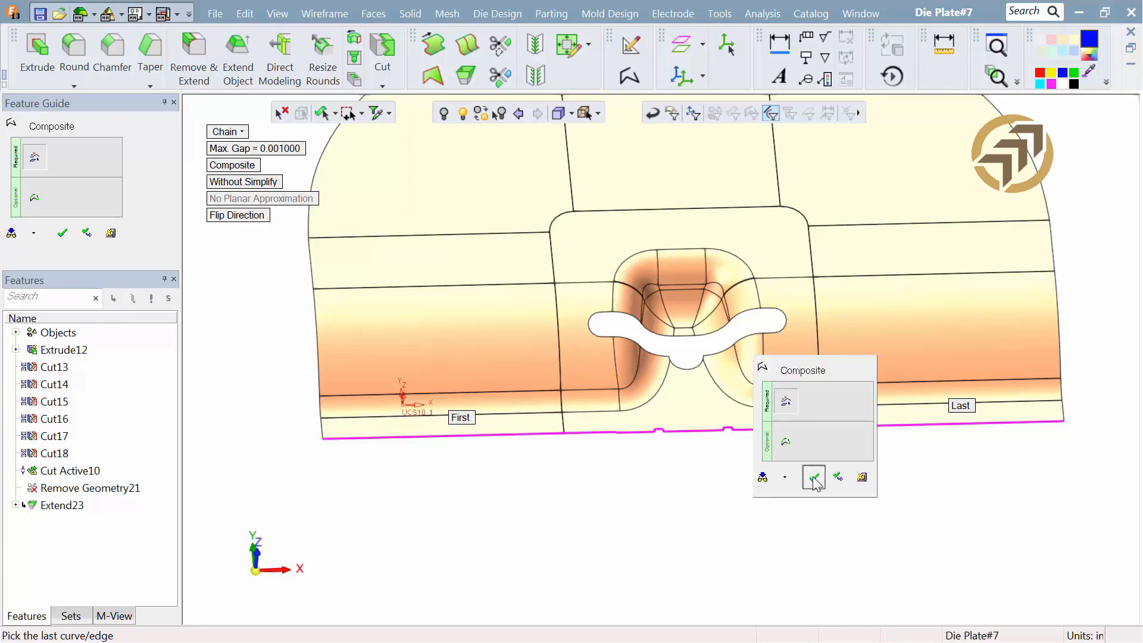
{"action": "left_click", "coordinate": [811, 476]}
Step: Sweep the lower-edge composite curve outward in the negative Y direction with a one-sided Delta of 7
{"action": "left_click", "coordinate": [373, 13]}
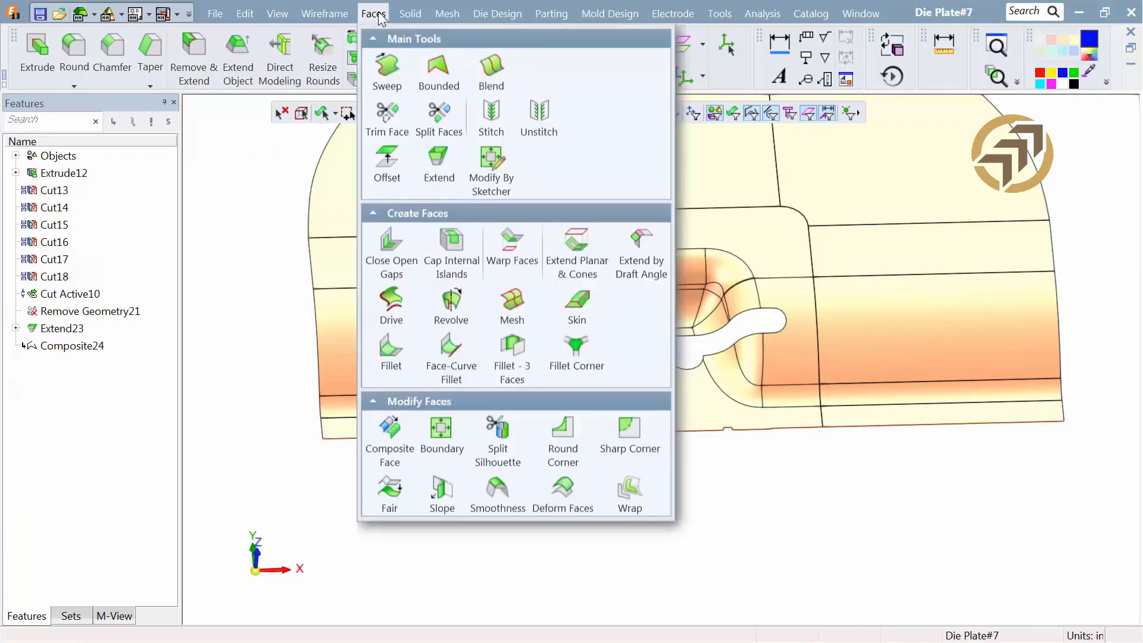
{"action": "left_click", "coordinate": [388, 85]}
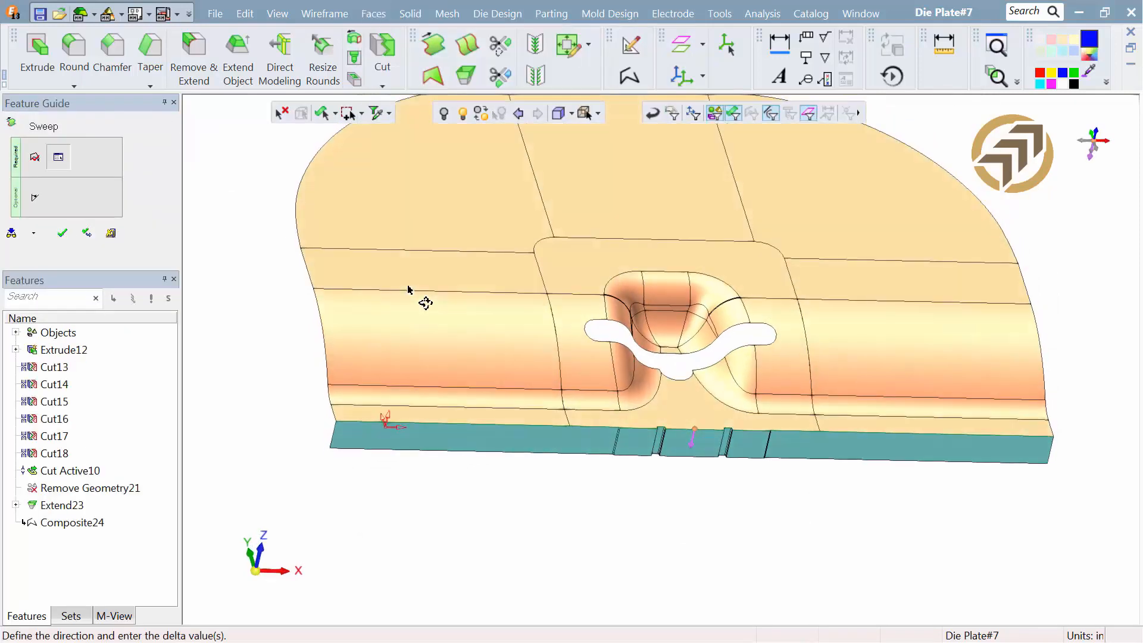
{"action": "left_click", "coordinate": [1093, 150]}
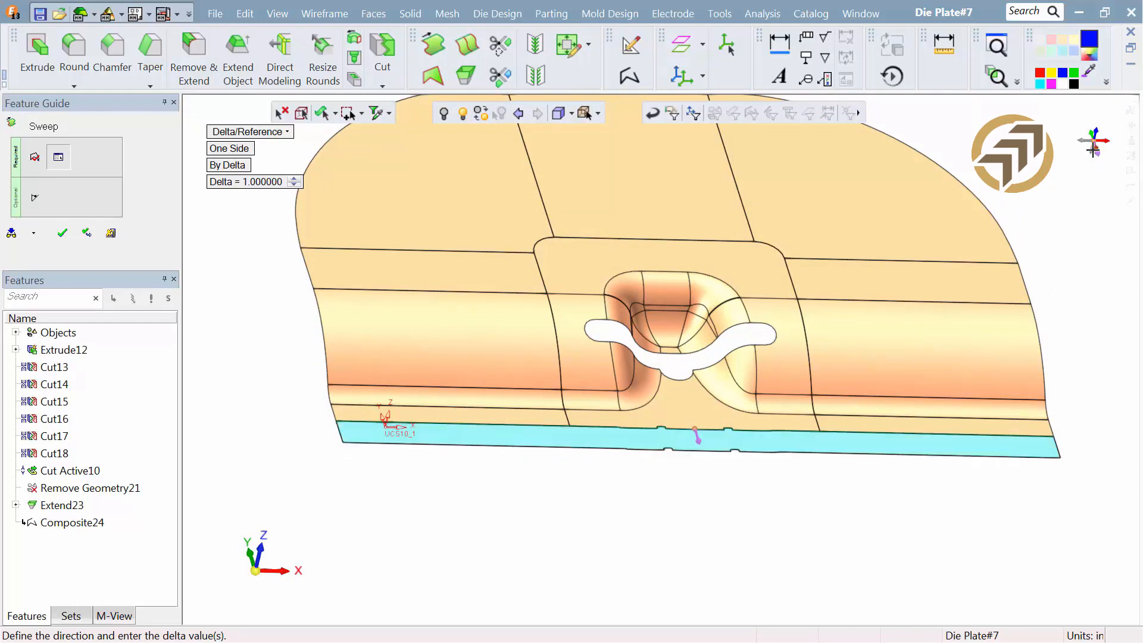
{"action": "left_click", "coordinate": [275, 186]}
{"action": "type", "text": "7"}
{"action": "key", "text": "Return"}
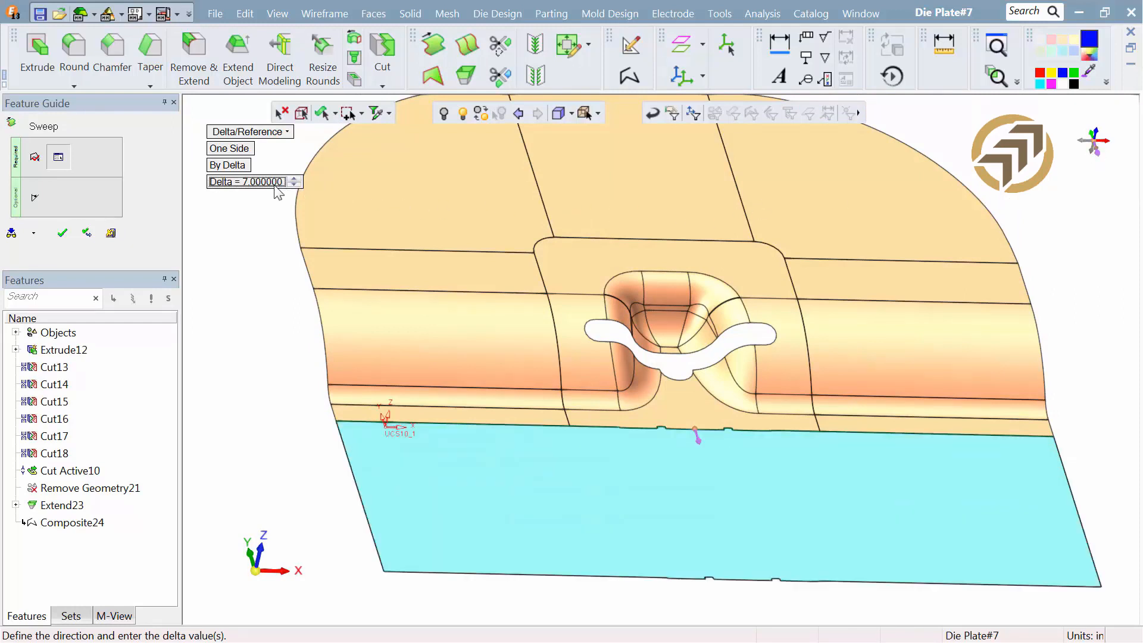
{"action": "left_click", "coordinate": [62, 234]}
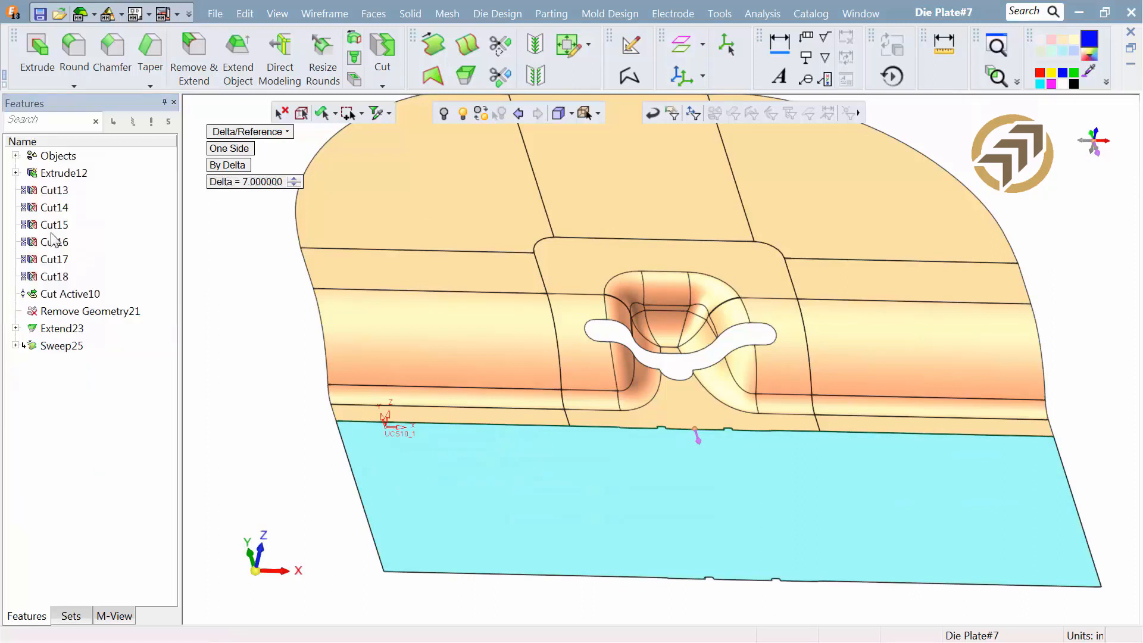
Step: Stitch the central forming faces, the extended faces and the swept face together
{"action": "left_click", "coordinate": [374, 20]}
{"action": "left_click", "coordinate": [491, 113]}
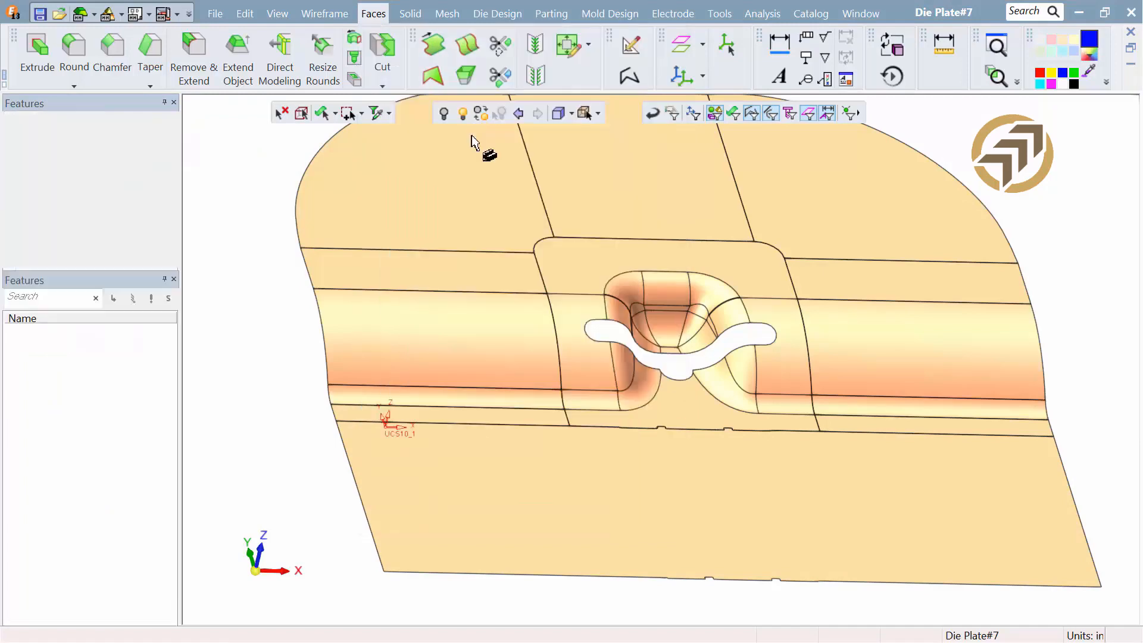
{"action": "left_click_drag", "start_coordinate": [472, 187], "coordinate": [733, 474]}
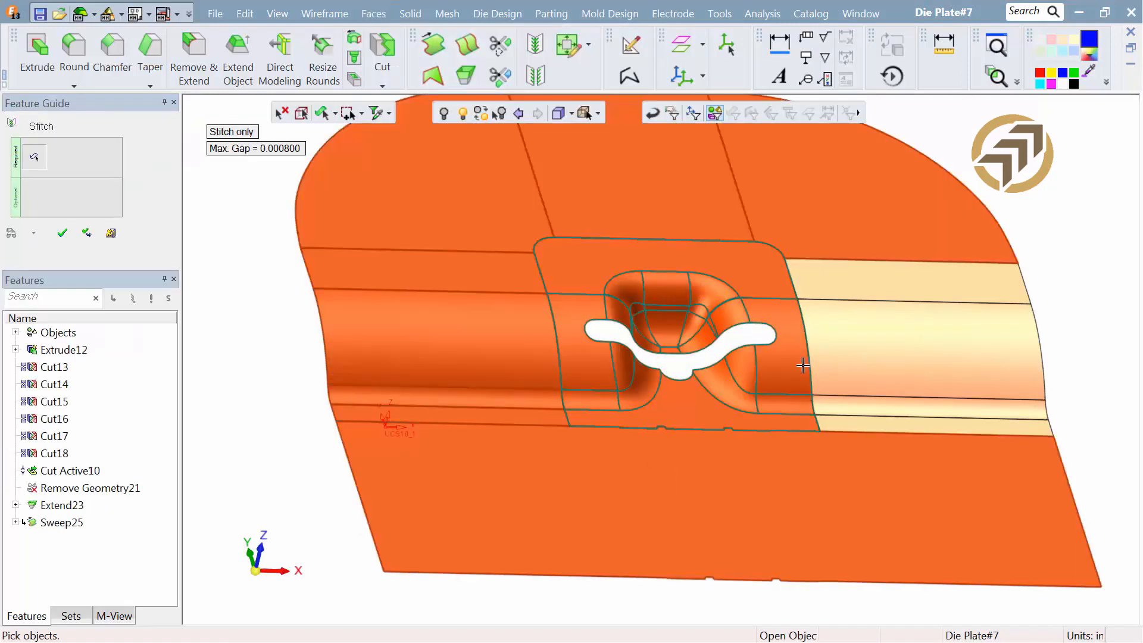
{"action": "left_click", "coordinate": [62, 233]}
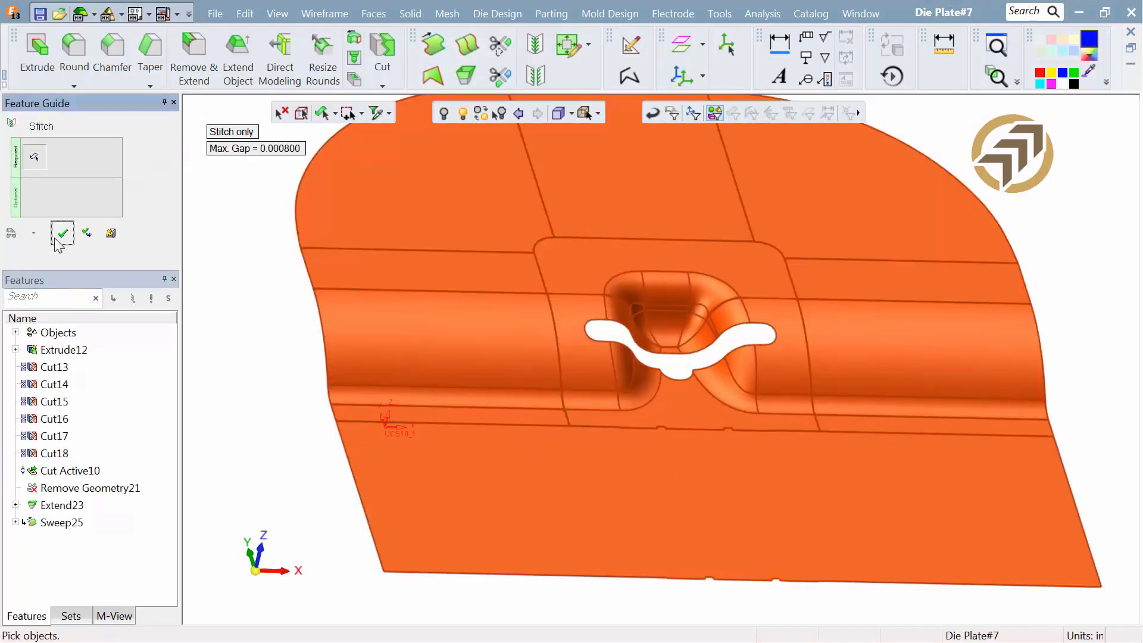
Step: Show the hidden die plate block again together with the stitched forming faces
{"action": "left_click", "coordinate": [465, 112]}
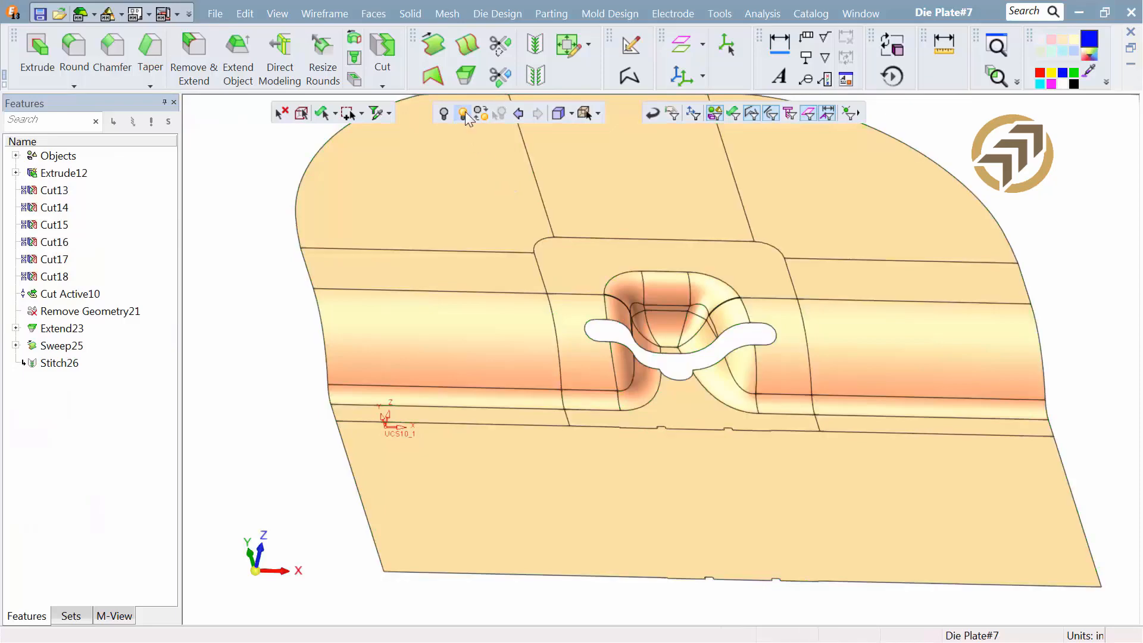
{"action": "left_click", "coordinate": [472, 179]}
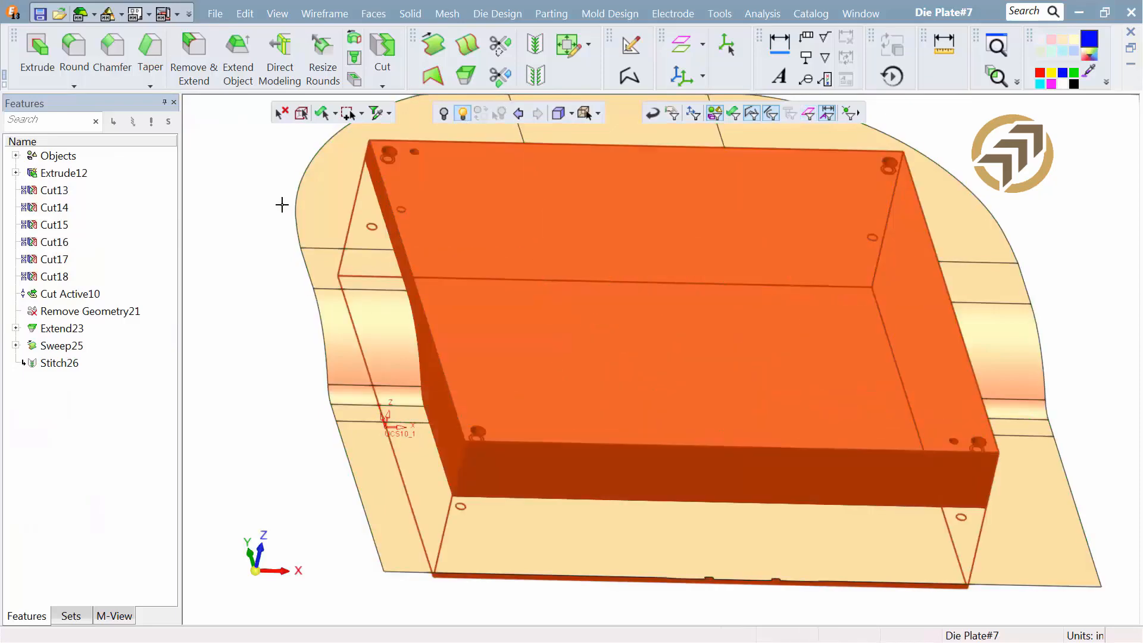
{"action": "middle_click", "coordinate": [281, 205]}
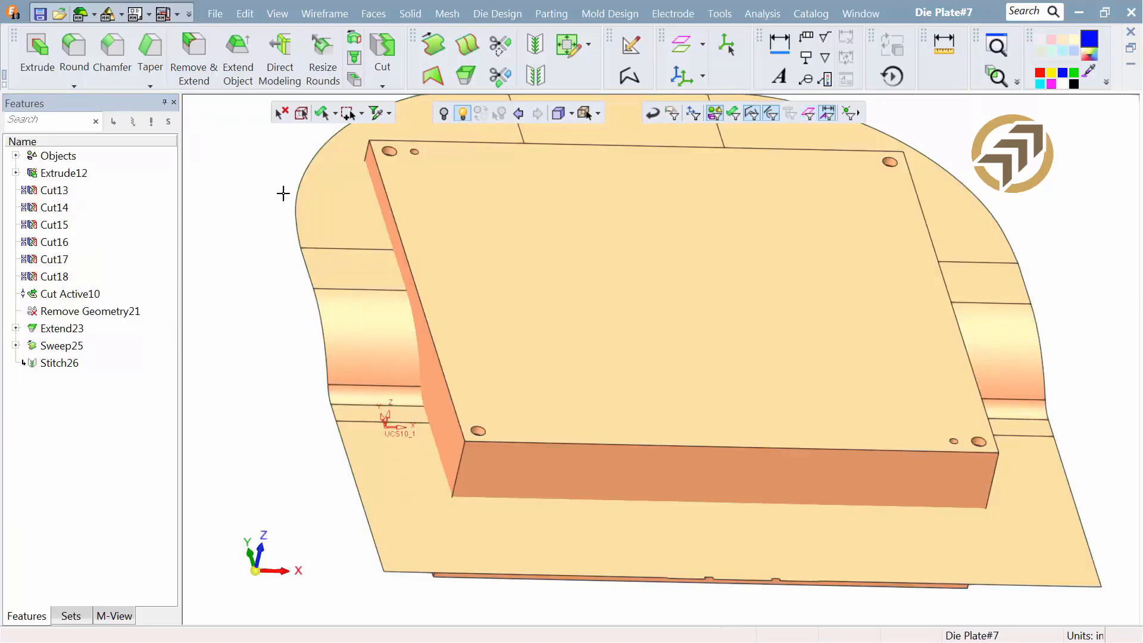
Step: Cut the die plate block with the stitched forming faces, removing the material above them and the cutting object
{"action": "left_click", "coordinate": [383, 45]}
{"action": "left_click", "coordinate": [395, 192]}
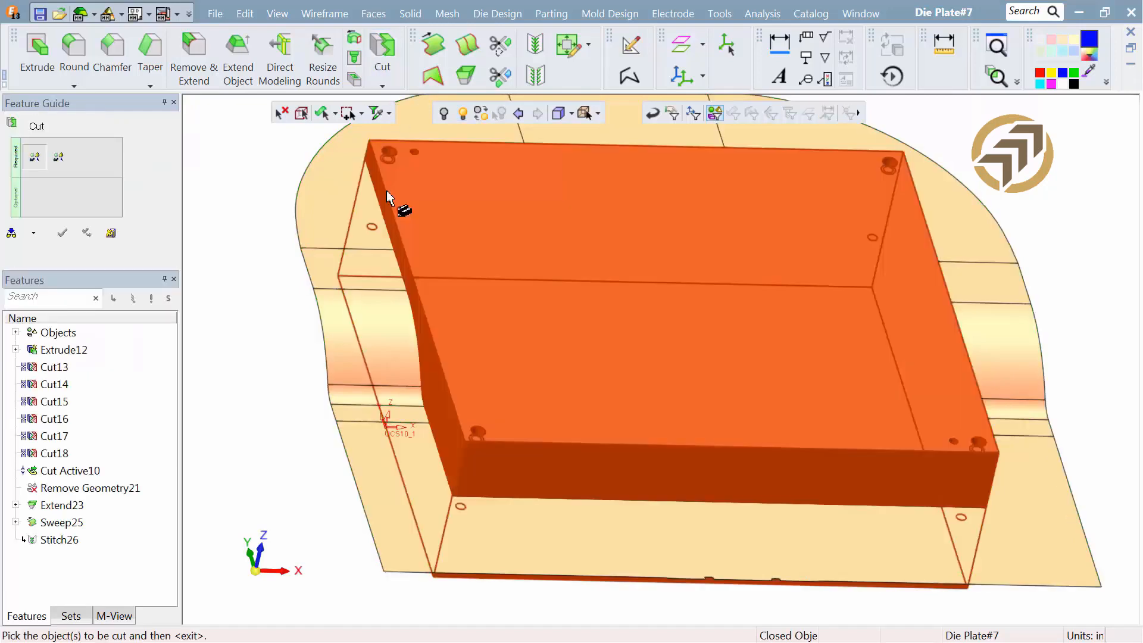
{"action": "middle_click", "coordinate": [266, 176]}
{"action": "left_click", "coordinate": [306, 188]}
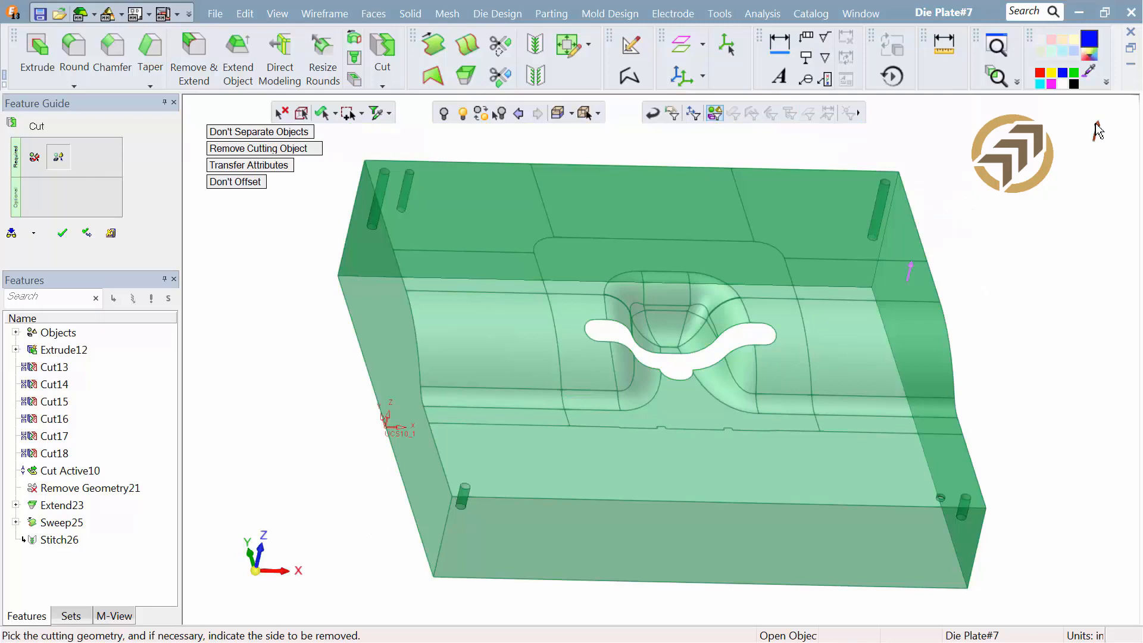
{"action": "middle_click_drag", "start_coordinate": [1097, 129], "coordinate": [1078, 133]}
{"action": "left_click", "coordinate": [70, 237]}
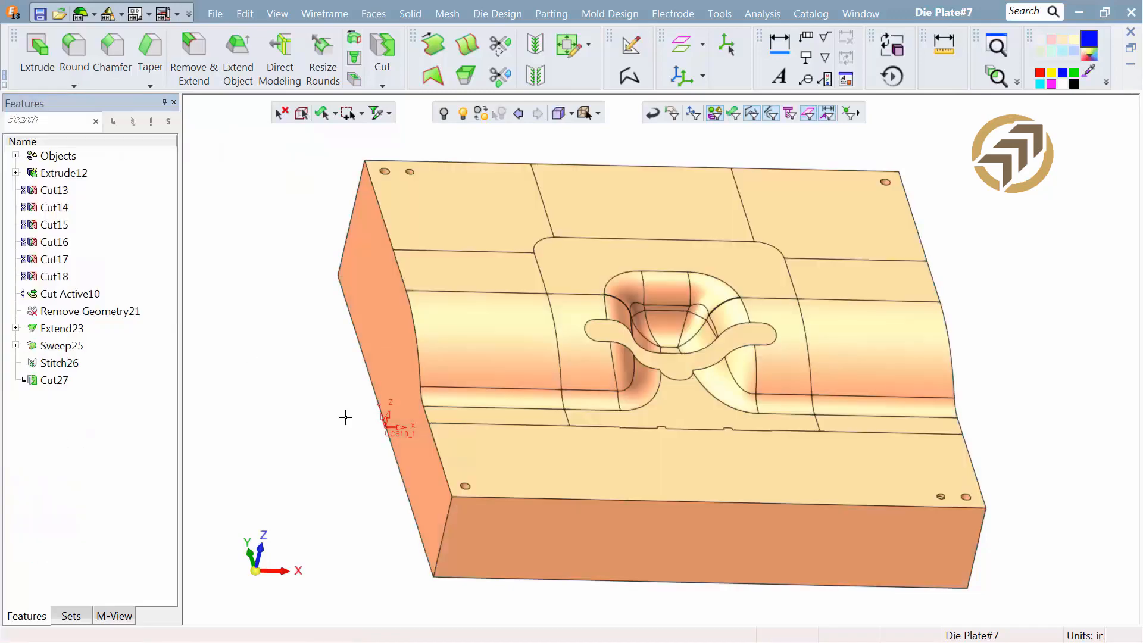
Step: Create a composite curve from the slot's lower edge on the +X side of the central notch and the adjoining short notch edge
{"action": "left_click_drag", "start_coordinate": [347, 462], "coordinate": [428, 150]}
{"action": "middle_click_drag", "start_coordinate": [556, 256], "coordinate": [521, 378]}
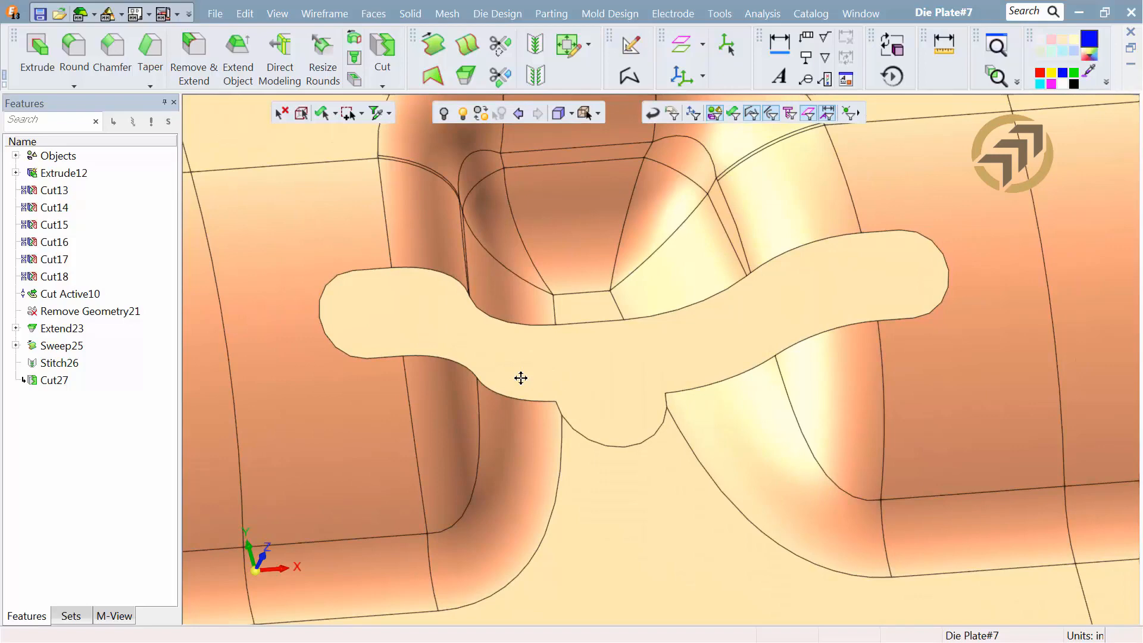
{"action": "left_click", "coordinate": [629, 76]}
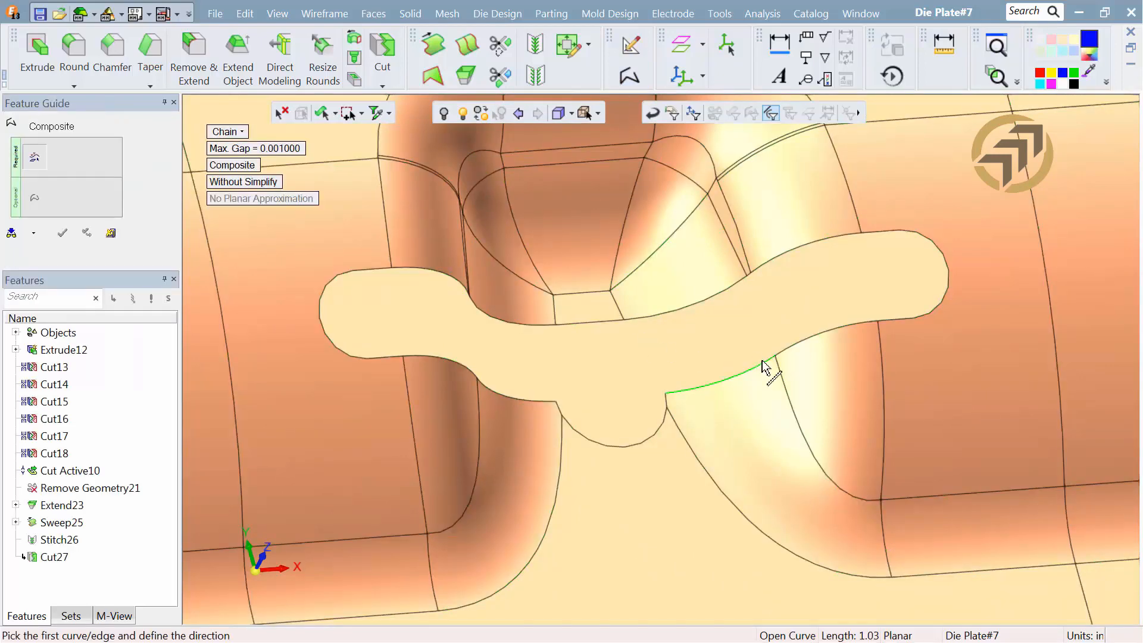
{"action": "left_click", "coordinate": [693, 373]}
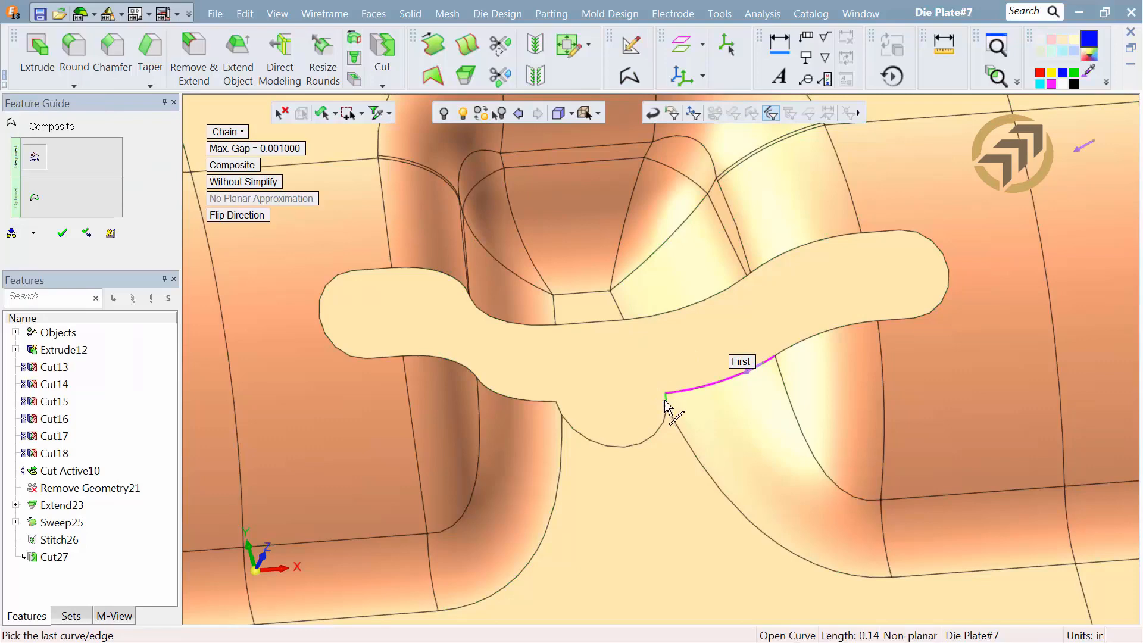
{"action": "left_click", "coordinate": [668, 410]}
{"action": "left_click", "coordinate": [597, 380]}
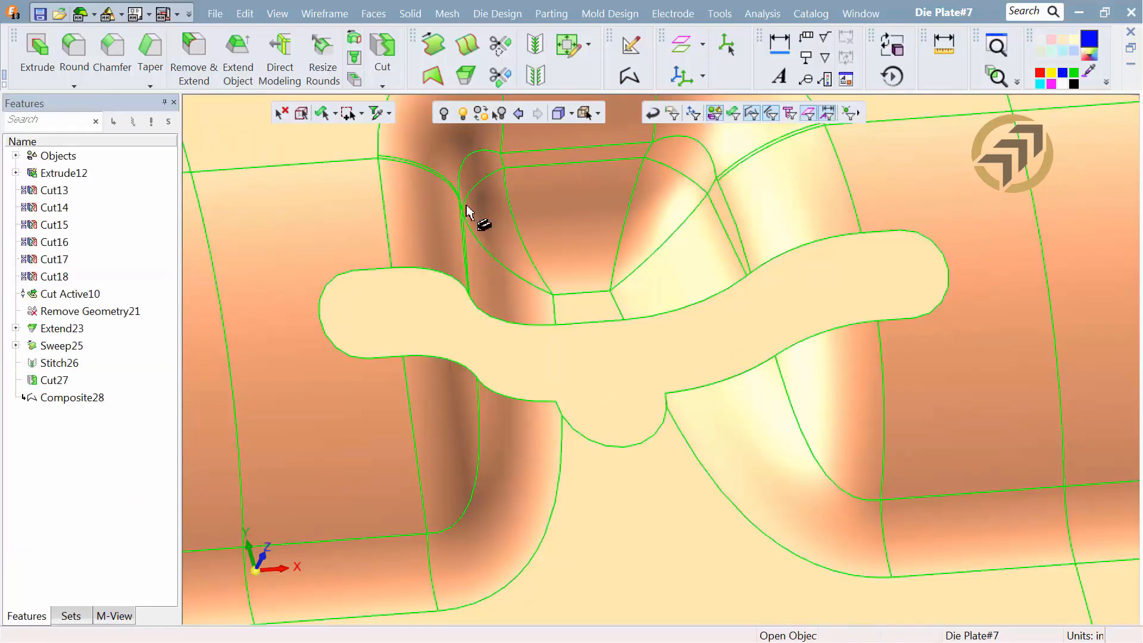
Step: Blend a face across the slot from the composite curve to the opposite upper edge on the +X side of the notch
{"action": "left_click", "coordinate": [369, 13]}
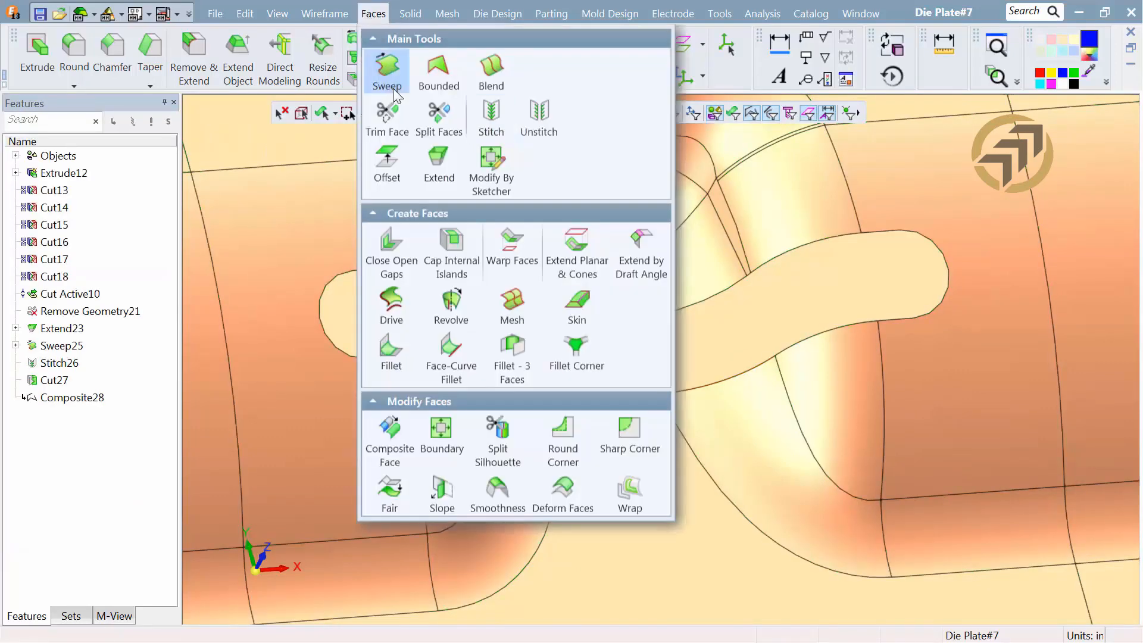
{"action": "left_click", "coordinate": [491, 67]}
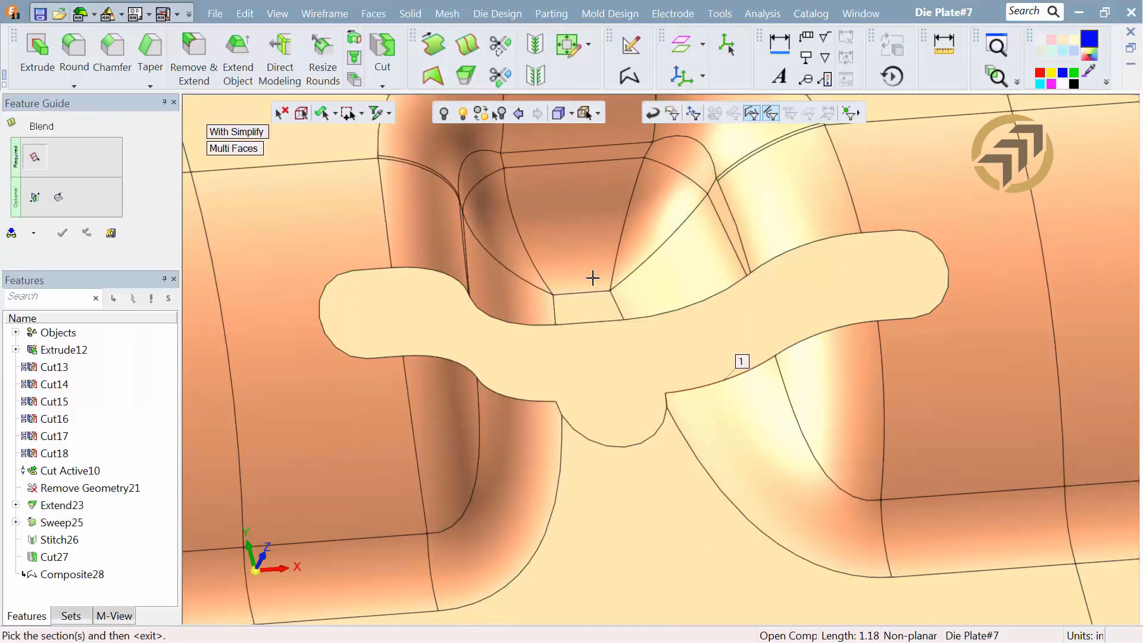
{"action": "left_click", "coordinate": [628, 325]}
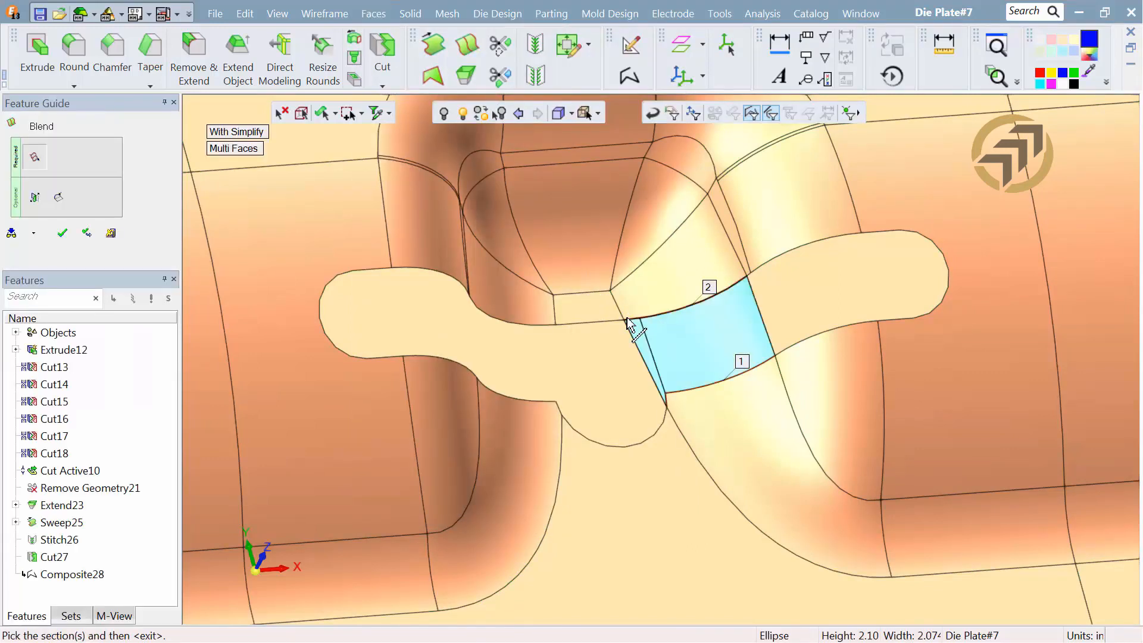
{"action": "right_click", "coordinate": [613, 330]}
{"action": "left_click", "coordinate": [615, 332]}
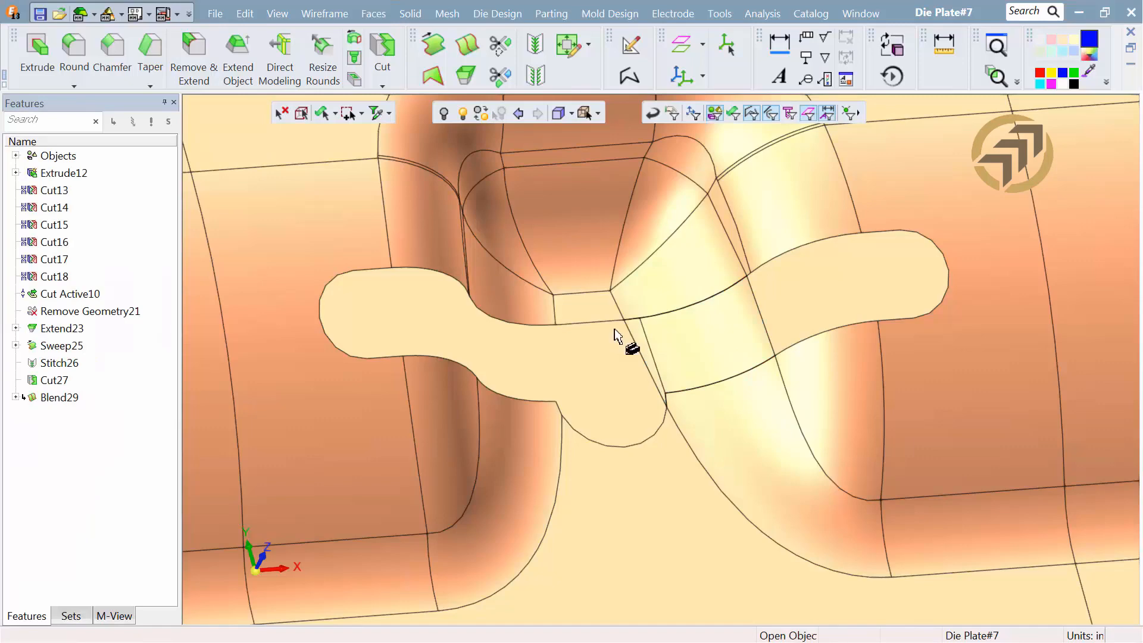
Step: Create a composite curve from the short notch edge and the adjoining lower slot edge on the -X side of the notch
{"action": "left_click", "coordinate": [629, 76]}
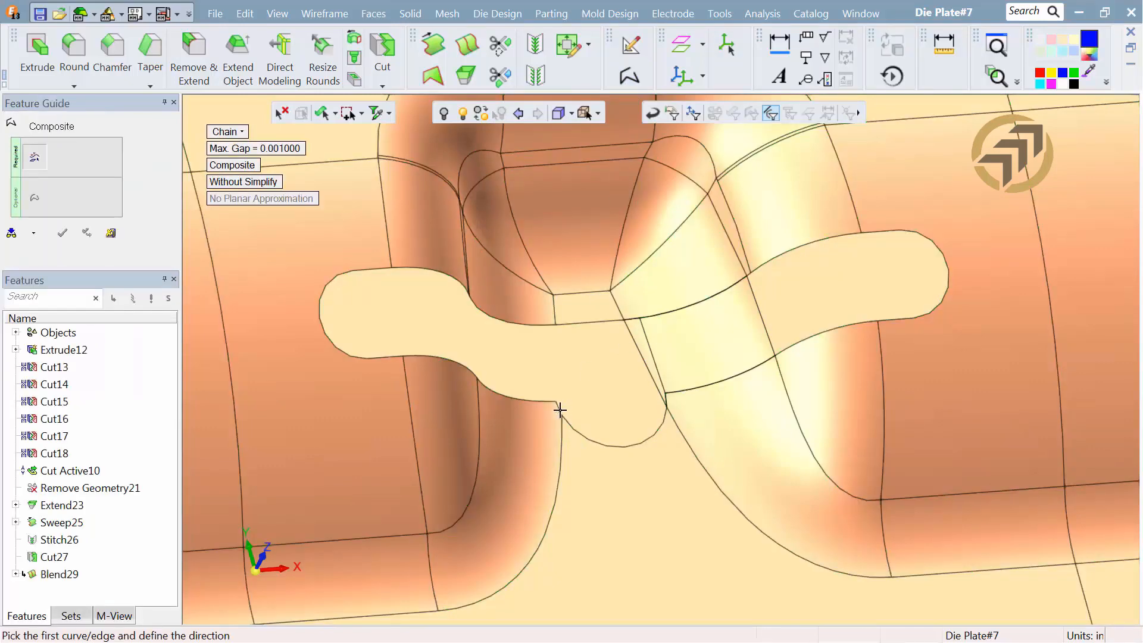
{"action": "left_click", "coordinate": [560, 412]}
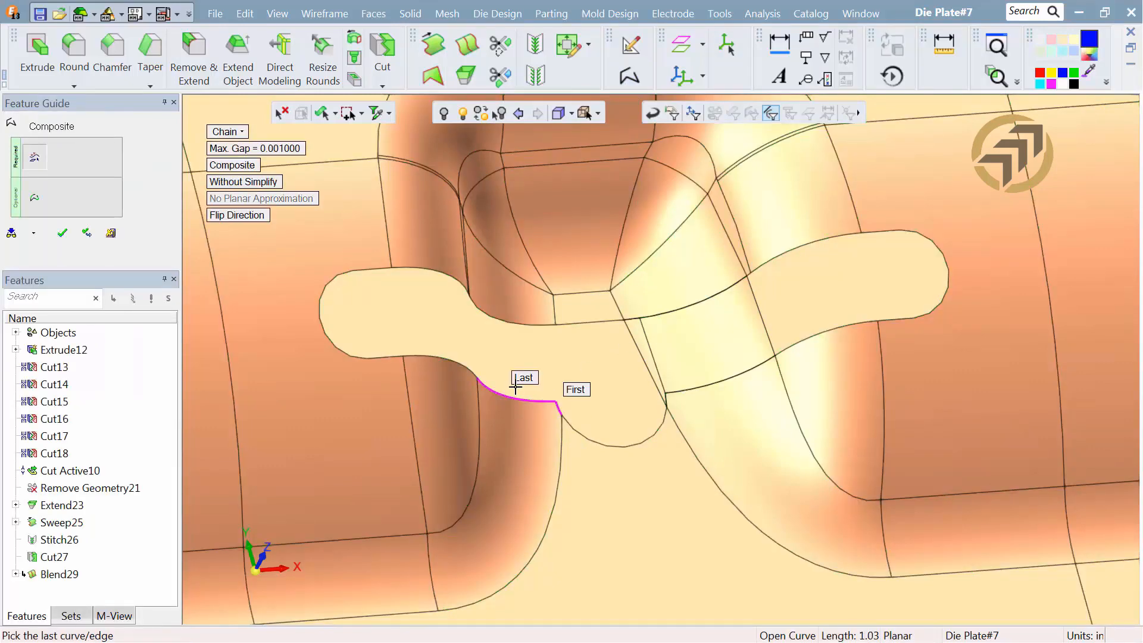
{"action": "right_click", "coordinate": [515, 386]}
{"action": "left_click", "coordinate": [516, 387]}
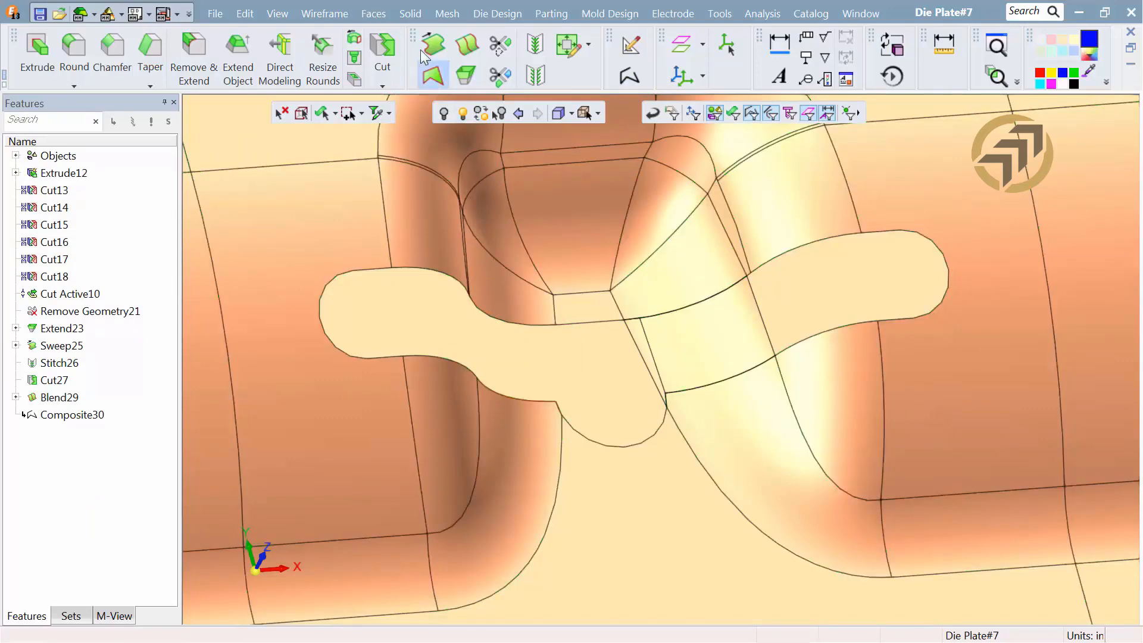
Step: Blend a face across the slot from the second composite curve to the opposite upper edge on the -X side
{"action": "left_click", "coordinate": [373, 13]}
{"action": "left_click", "coordinate": [488, 70]}
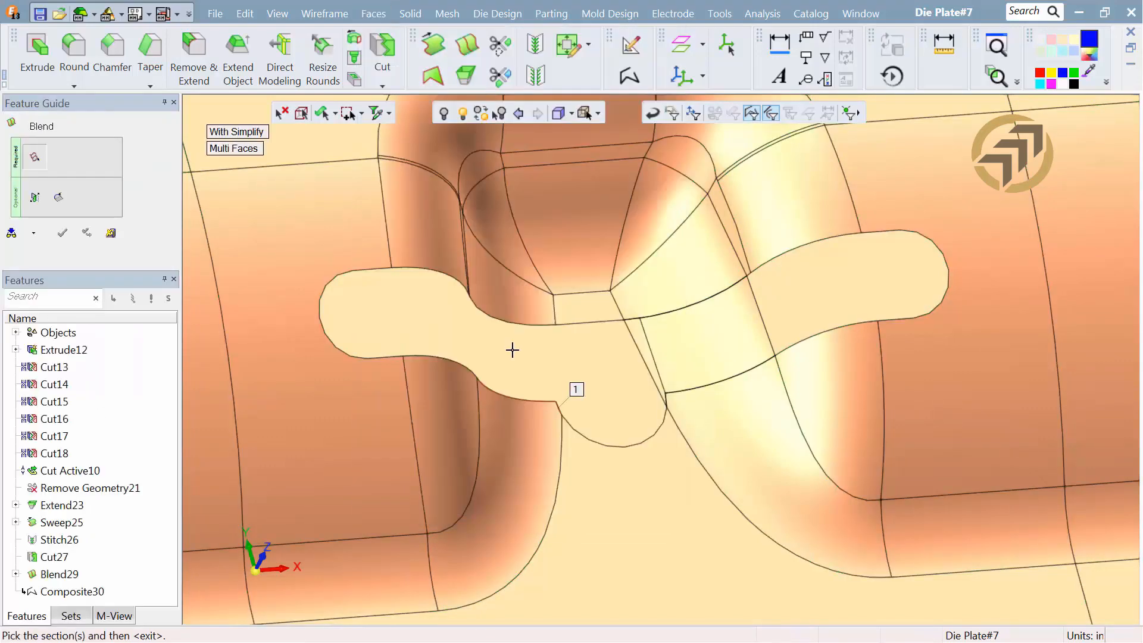
{"action": "left_click", "coordinate": [522, 326]}
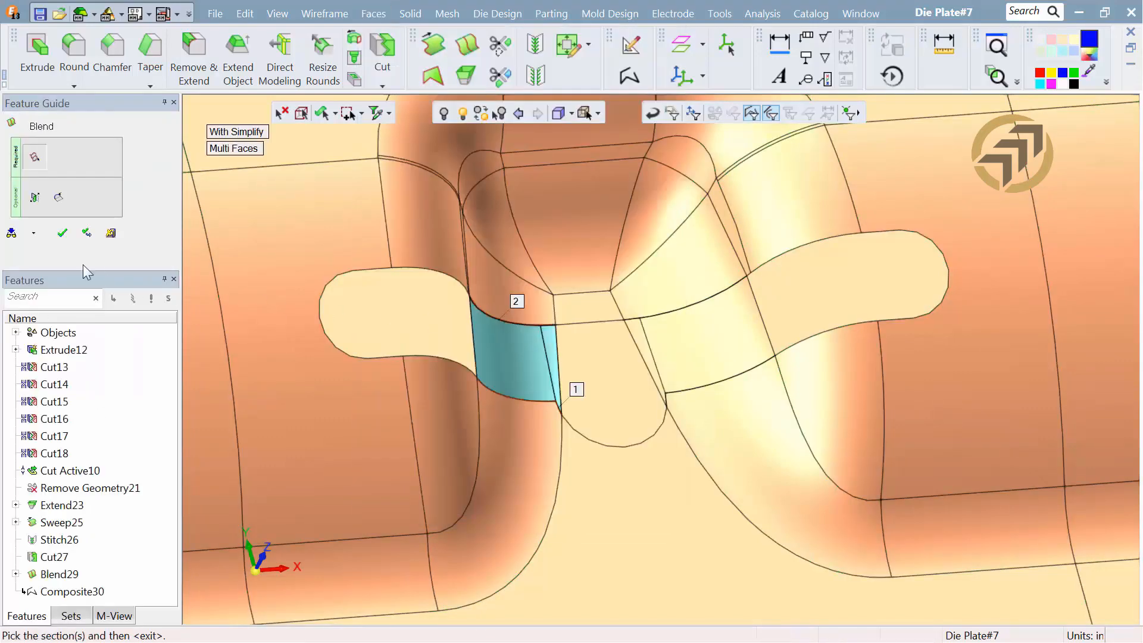
{"action": "left_click", "coordinate": [62, 233]}
Step: Stitch the two blend faces to the surrounding die plate faces
{"action": "left_click", "coordinate": [373, 13]}
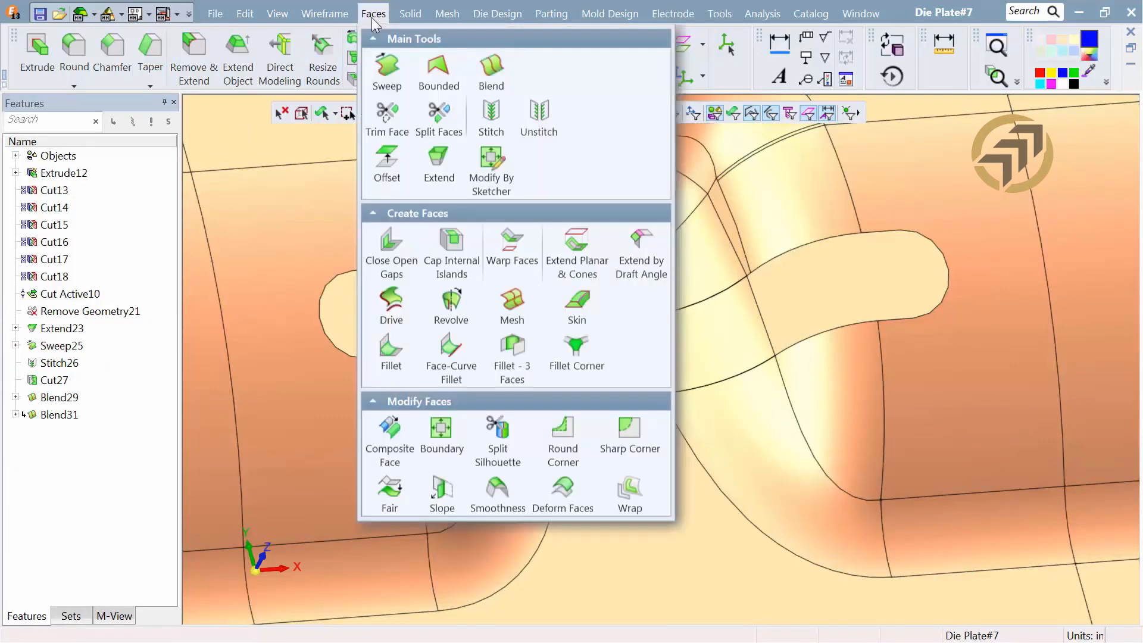
{"action": "left_click", "coordinate": [491, 113]}
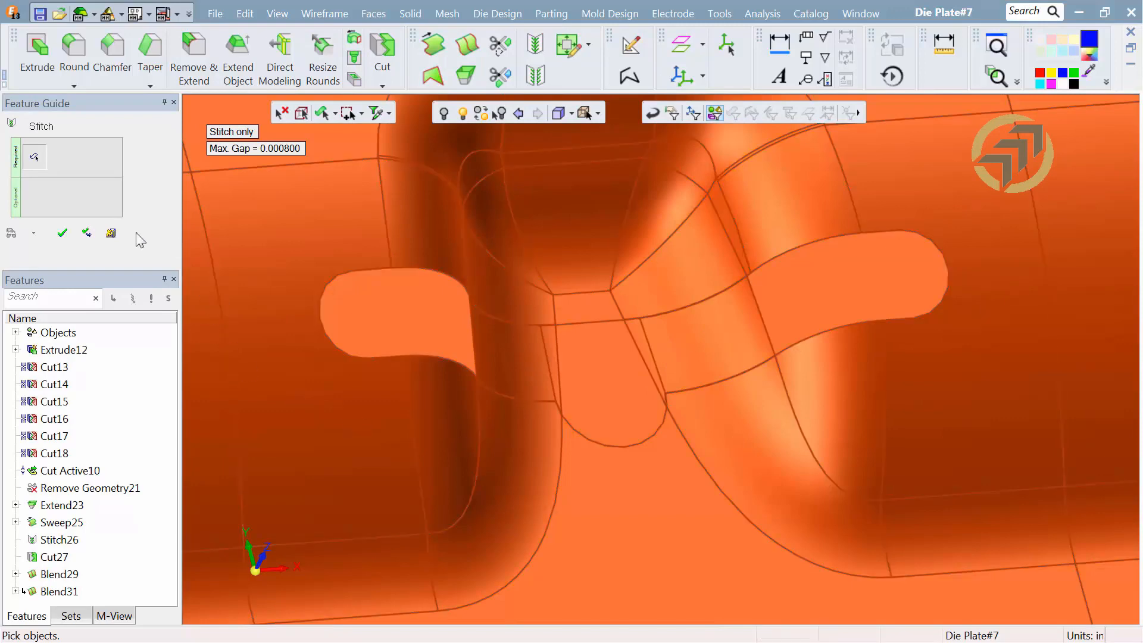
{"action": "left_click", "coordinate": [78, 236]}
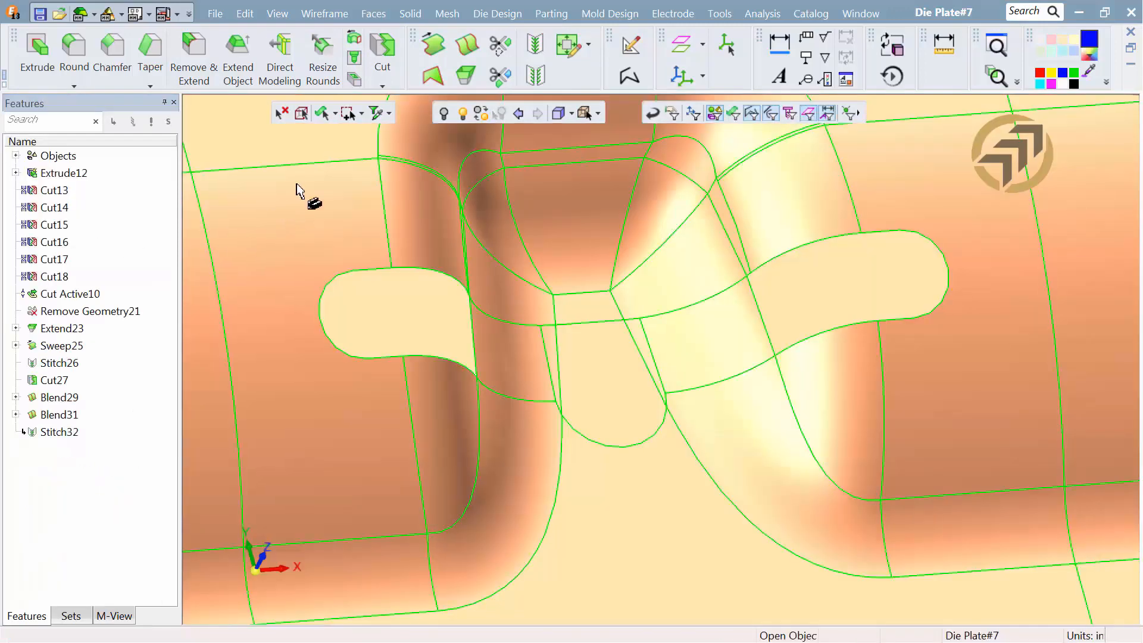
Step: Close the three remaining slot openings, at both slot ends and the central notch, with Close Open Gaps
{"action": "left_click", "coordinate": [380, 13]}
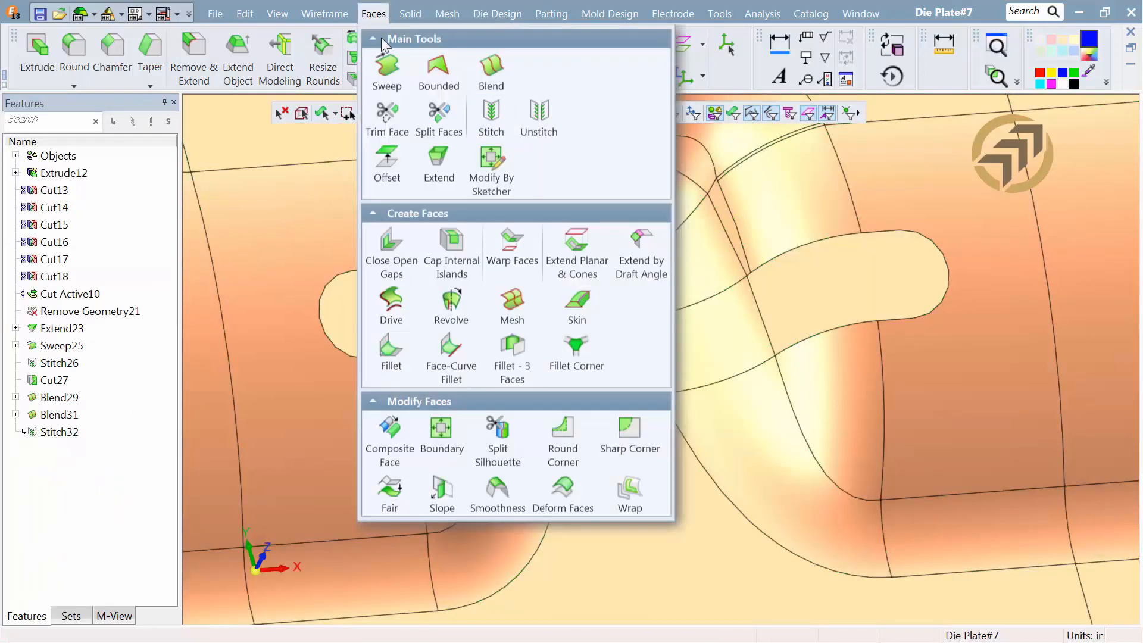
{"action": "left_click", "coordinate": [365, 231]}
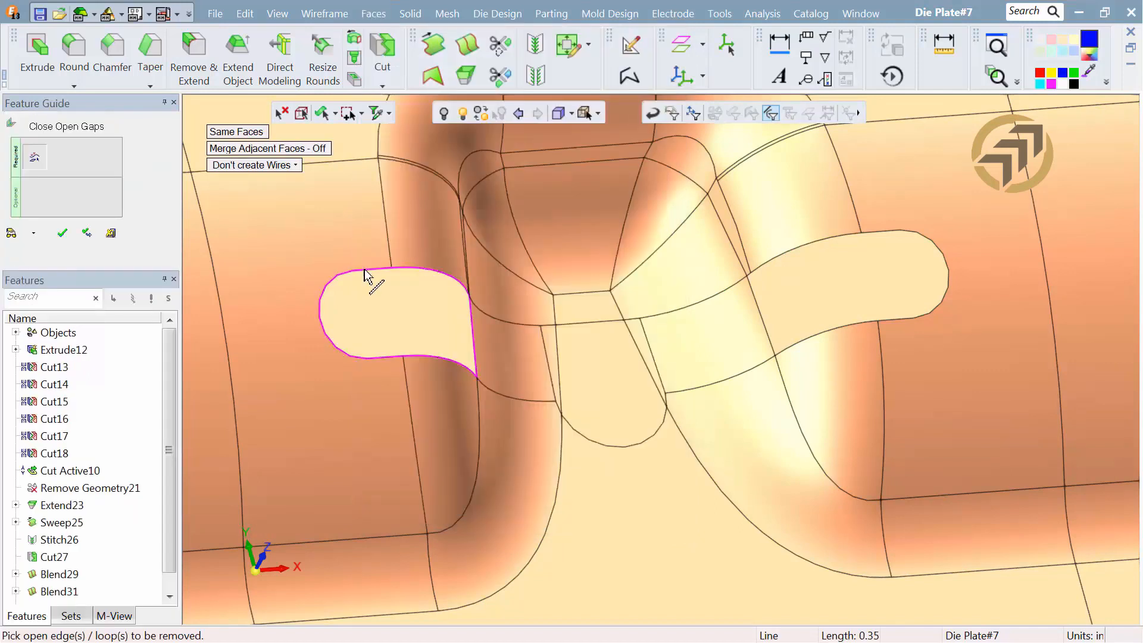
{"action": "left_click", "coordinate": [590, 444]}
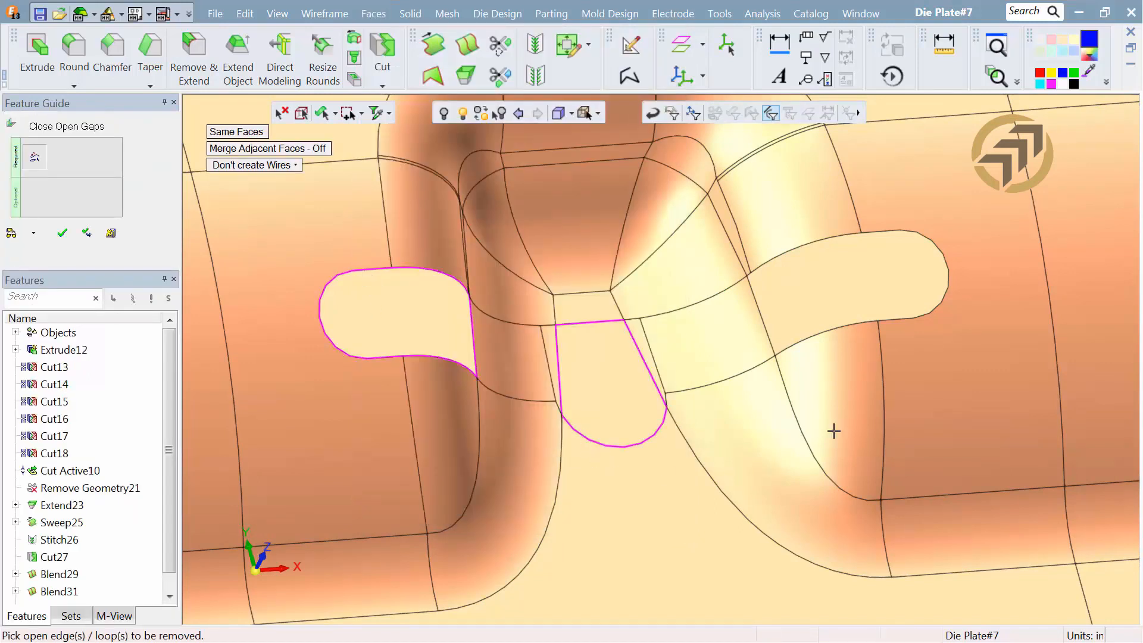
{"action": "left_click", "coordinate": [851, 323]}
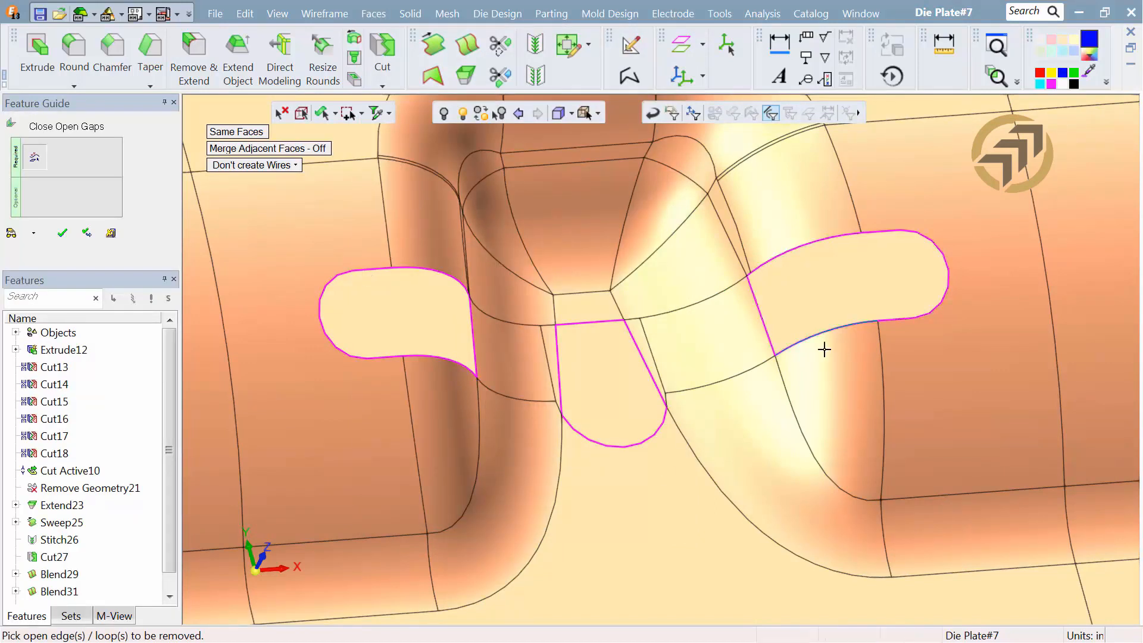
{"action": "left_click", "coordinate": [62, 233]}
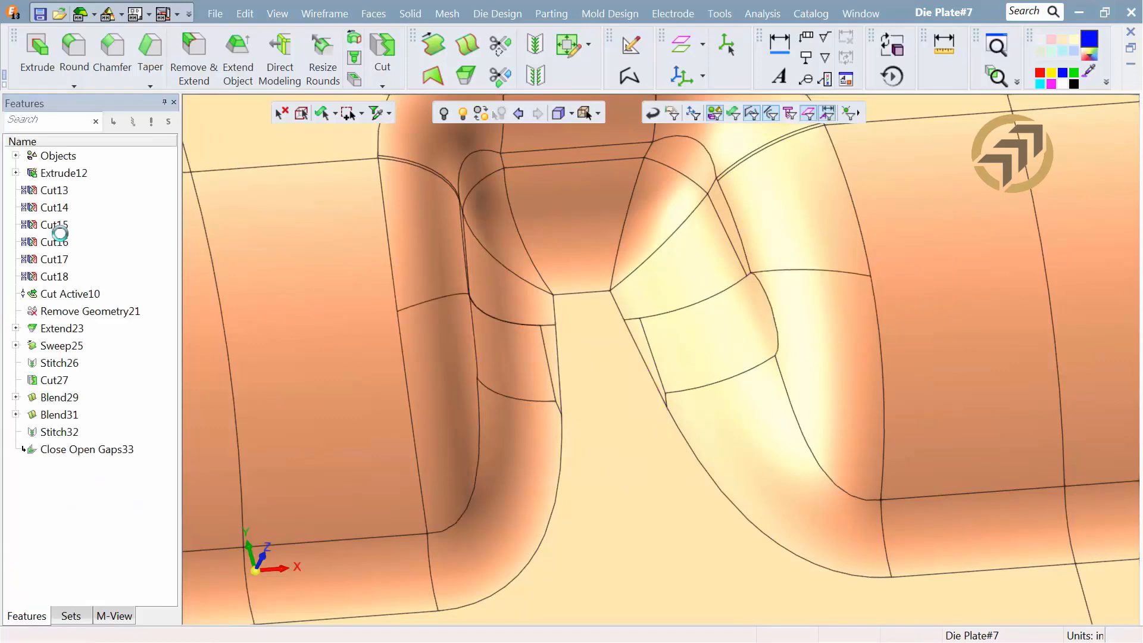
Step: Close the Die Plate#7 part and return to the tool assembly
{"action": "right_click_drag", "start_coordinate": [679, 301], "coordinate": [621, 586], "text": "ctrl"}
{"action": "right_click_drag", "start_coordinate": [666, 415], "coordinate": [631, 572], "text": "ctrl"}
{"action": "right_click_drag", "start_coordinate": [594, 441], "coordinate": [637, 428]}
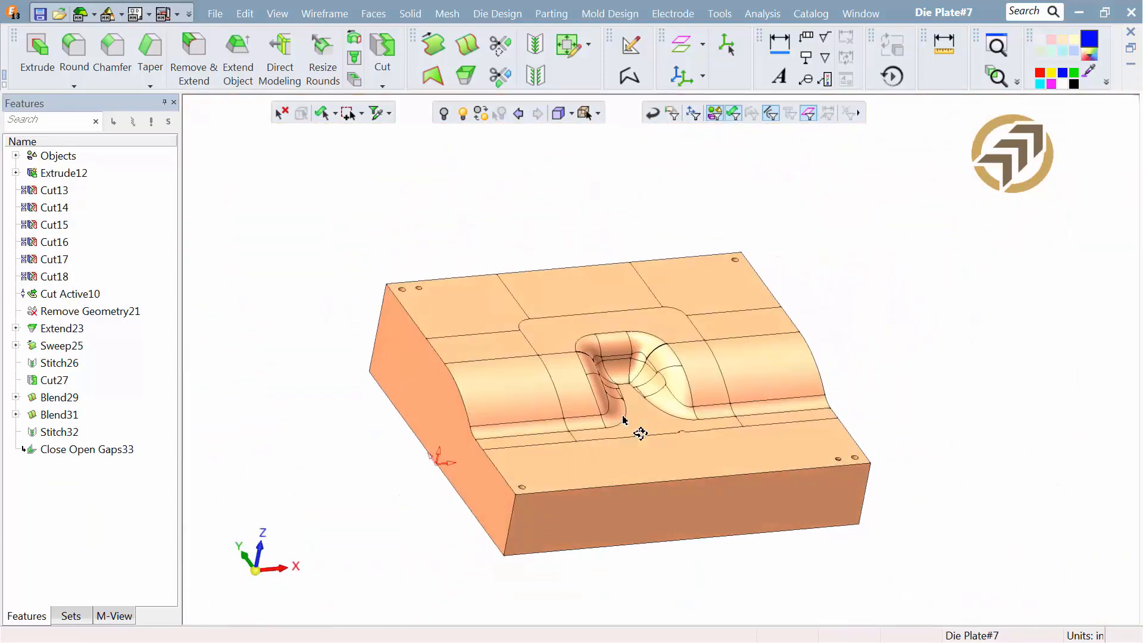
{"action": "left_click", "coordinate": [220, 15]}
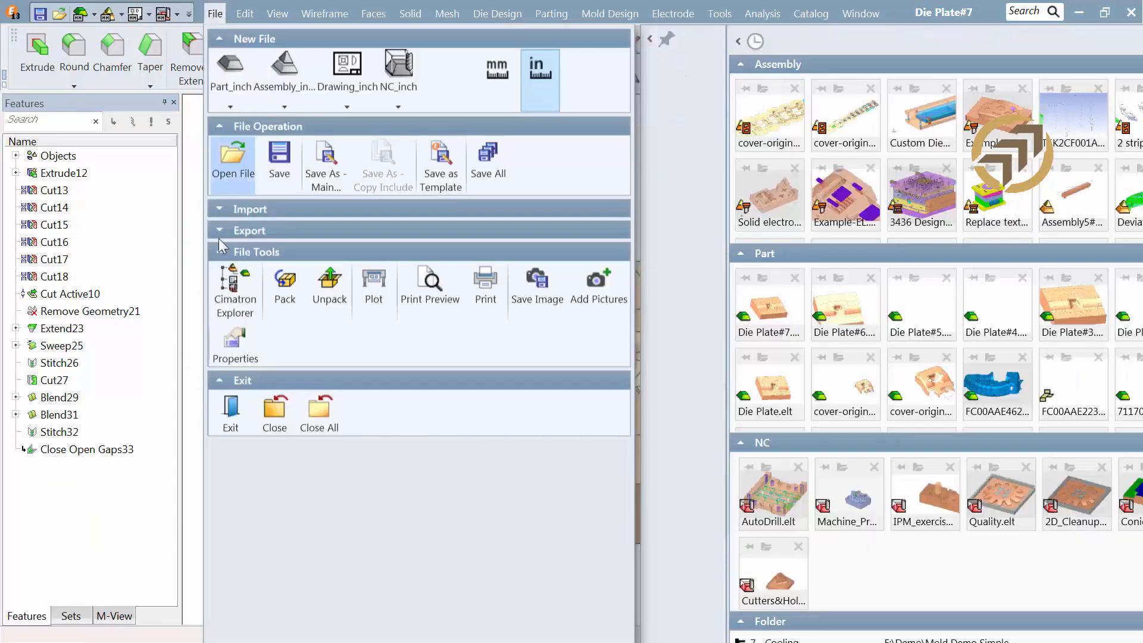
{"action": "left_click", "coordinate": [269, 418]}
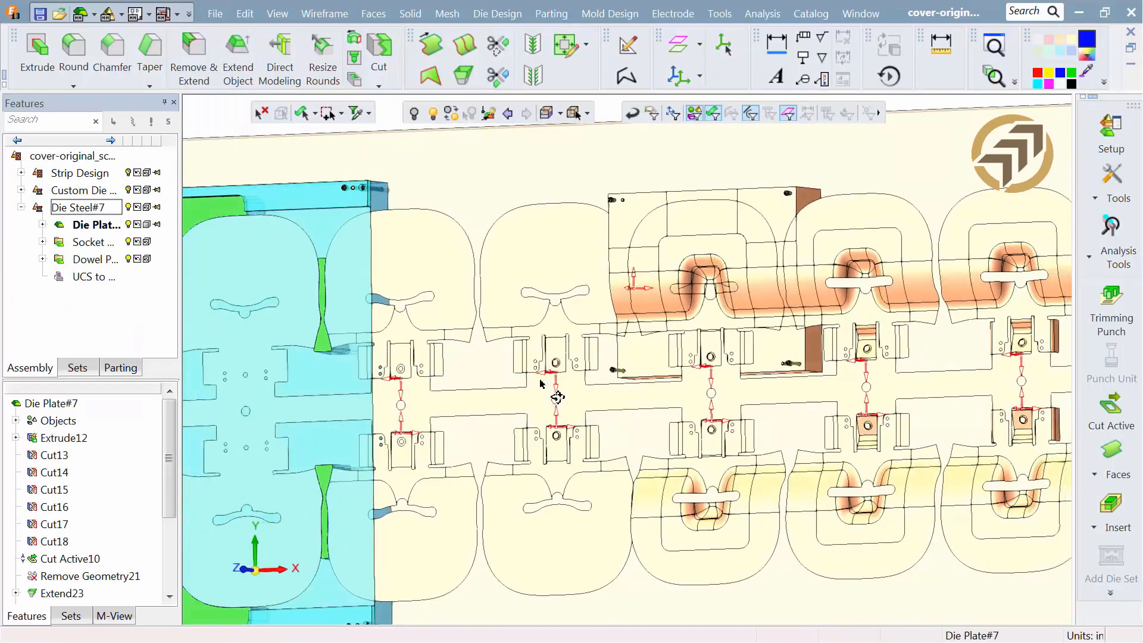
Step: Activate the Die Steel#7 assembly and open its socket head cap screw add operation for editing
{"action": "right_click_drag", "start_coordinate": [541, 384], "coordinate": [609, 322]}
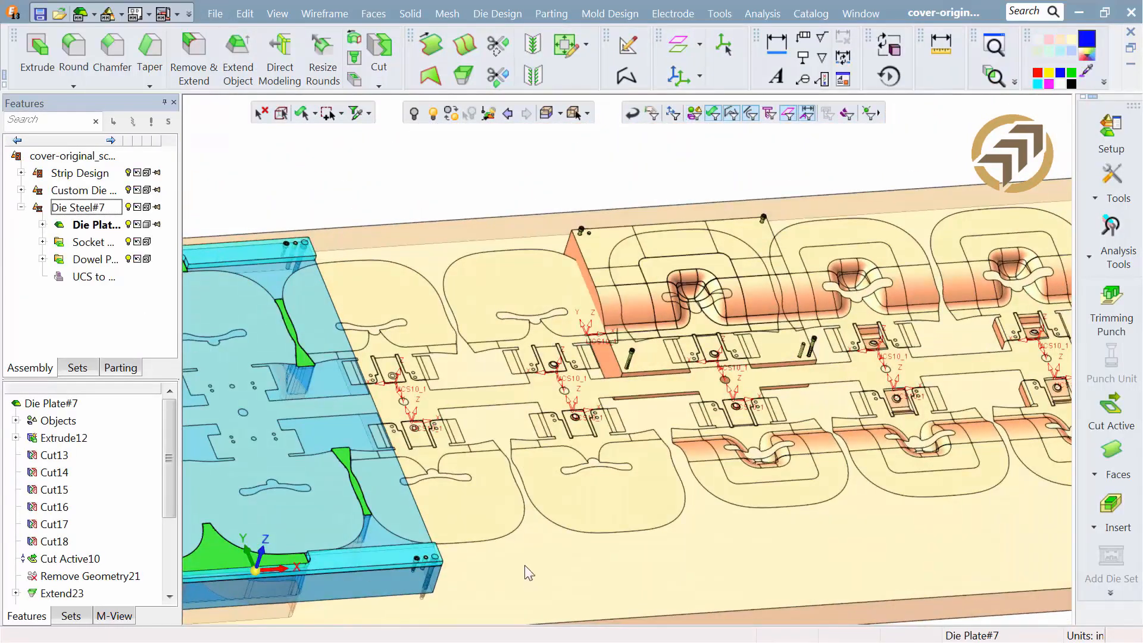
{"action": "scroll", "coordinate": [545, 531], "scroll_direction": "up", "scroll_amount": 3}
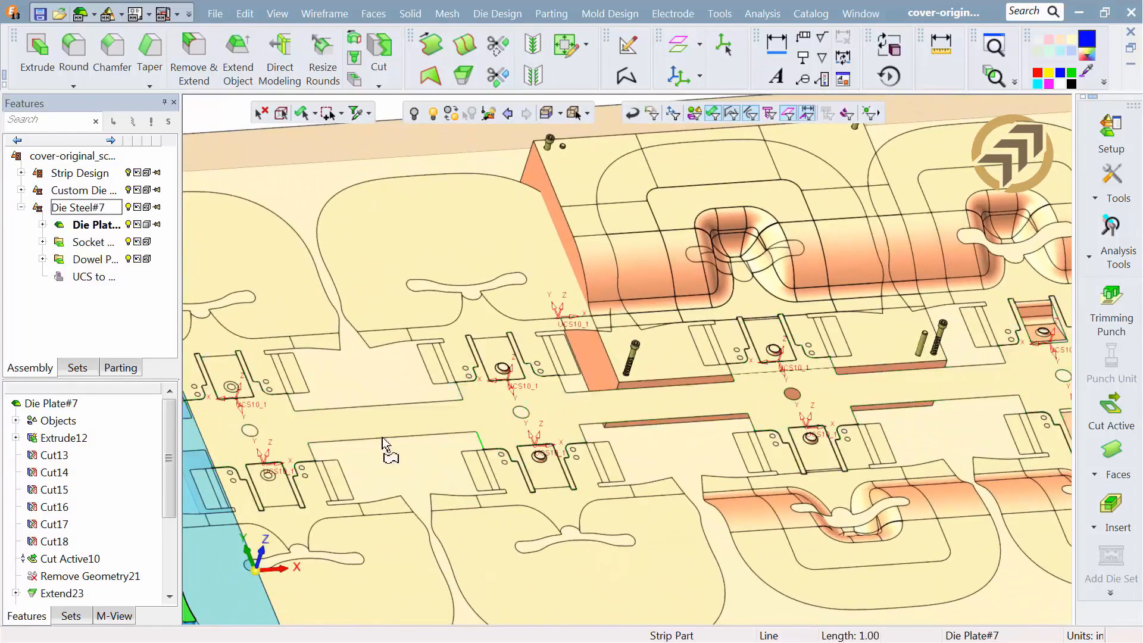
{"action": "right_click", "coordinate": [90, 210]}
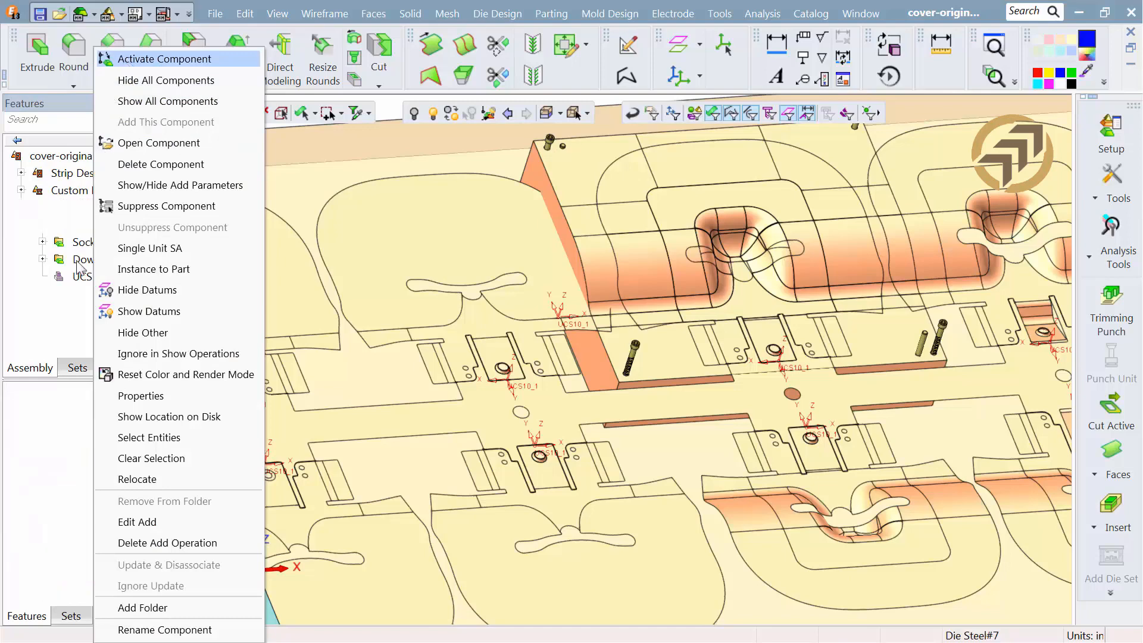
{"action": "left_click", "coordinate": [128, 60]}
{"action": "left_click", "coordinate": [16, 438]}
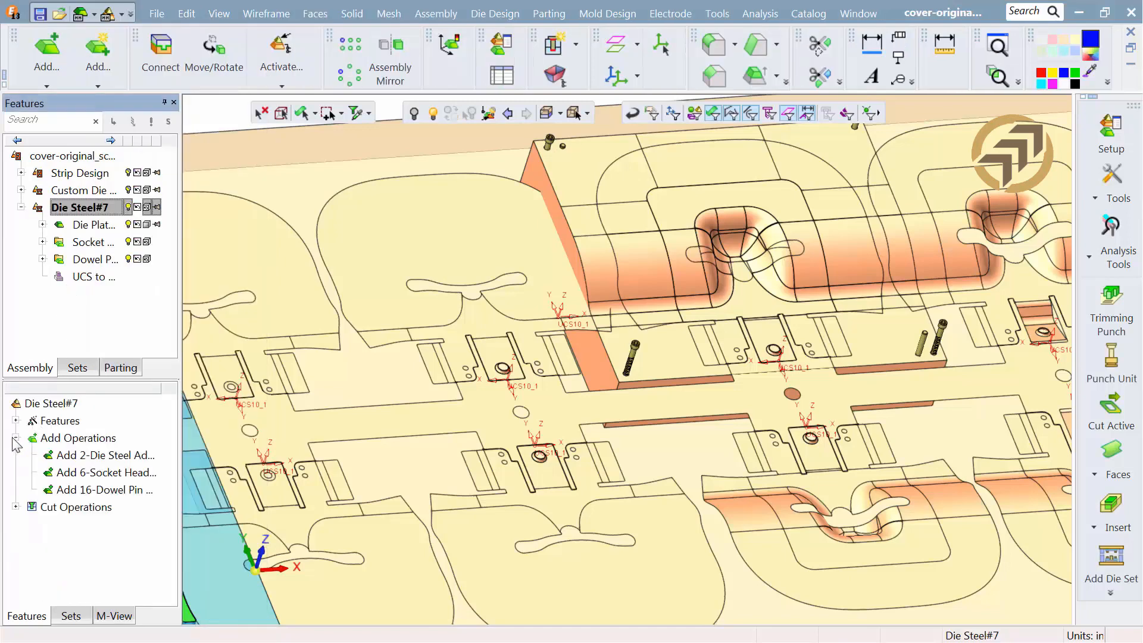
{"action": "left_click", "coordinate": [70, 472]}
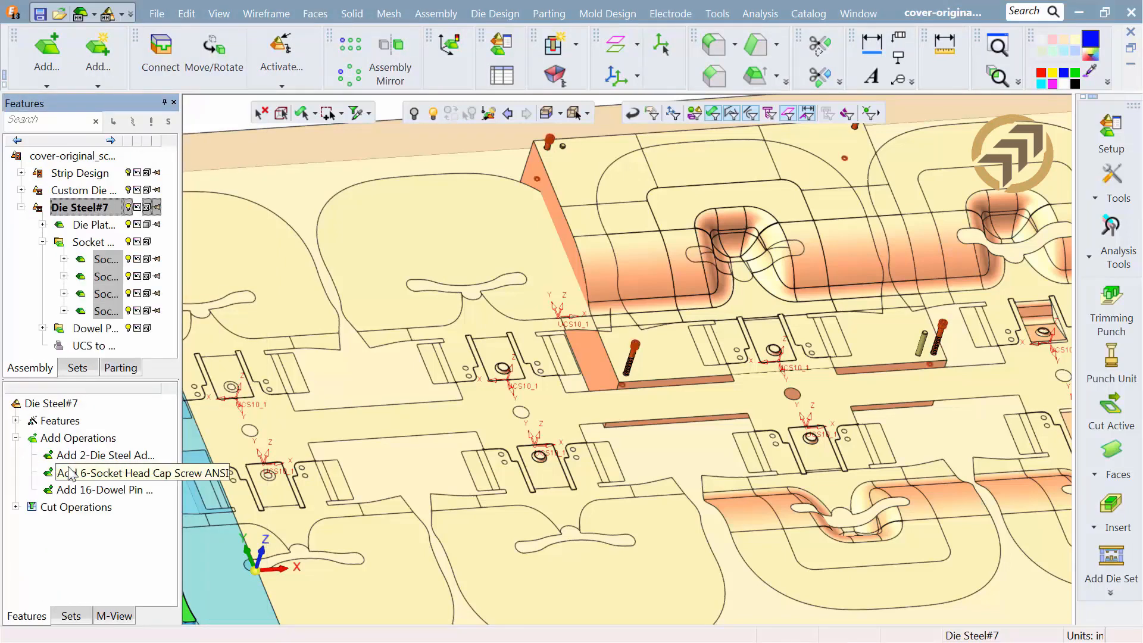
{"action": "right_click", "coordinate": [70, 474]}
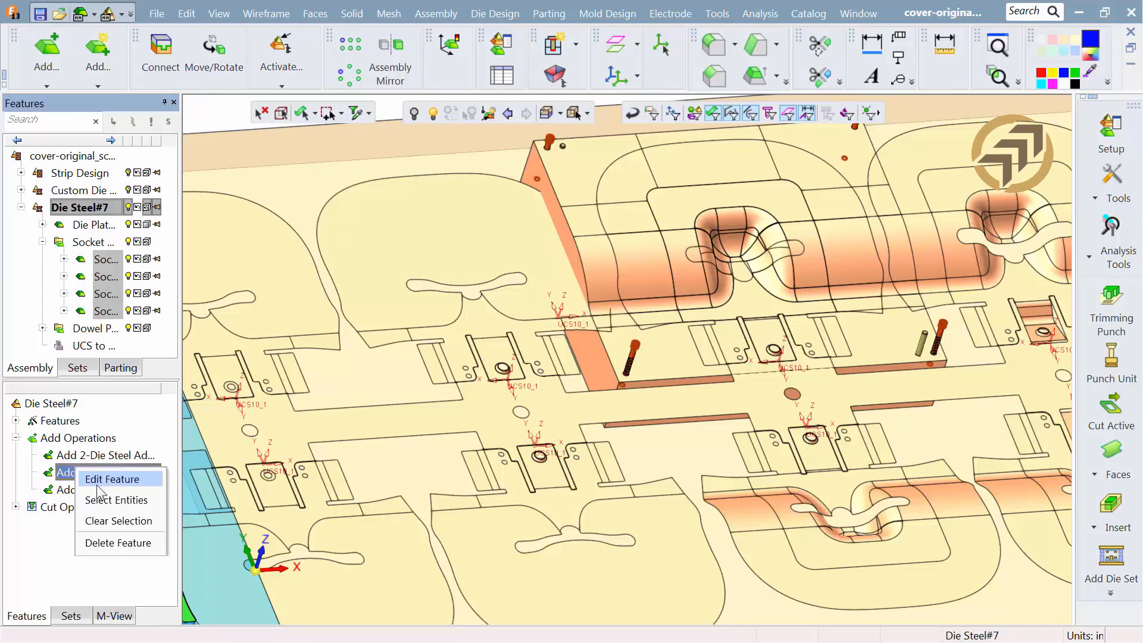
{"action": "left_click", "coordinate": [107, 480]}
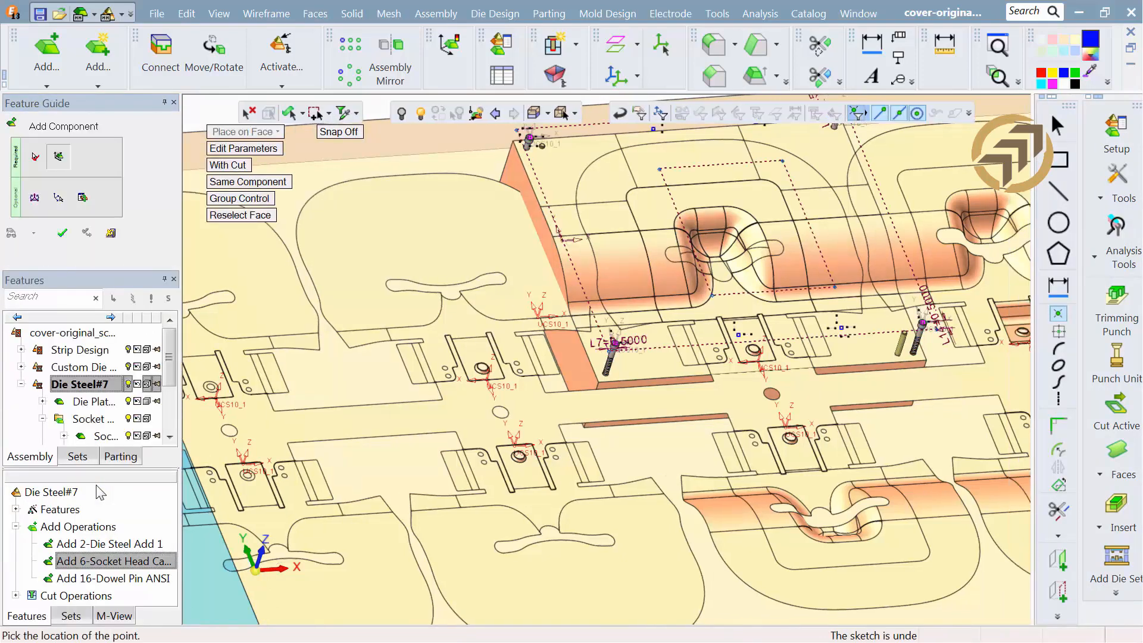
Step: Change the die steel's socket head cap screws to the catalog size SHCS 1/2 x 3 1/2 UNC
{"action": "left_click", "coordinate": [223, 148]}
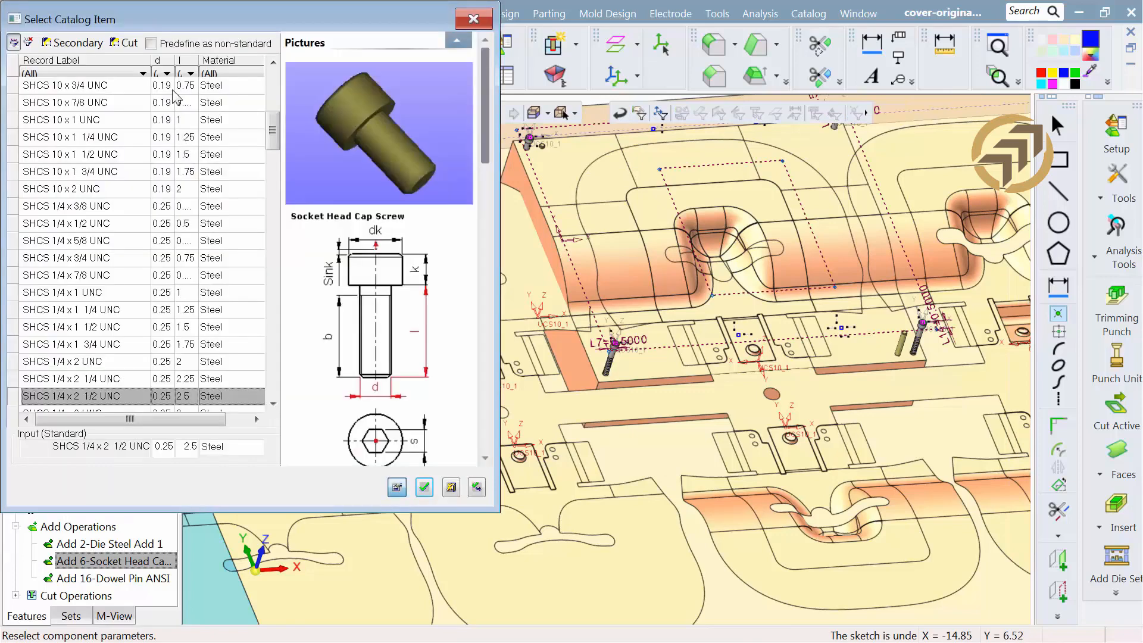
{"action": "left_click", "coordinate": [167, 73]}
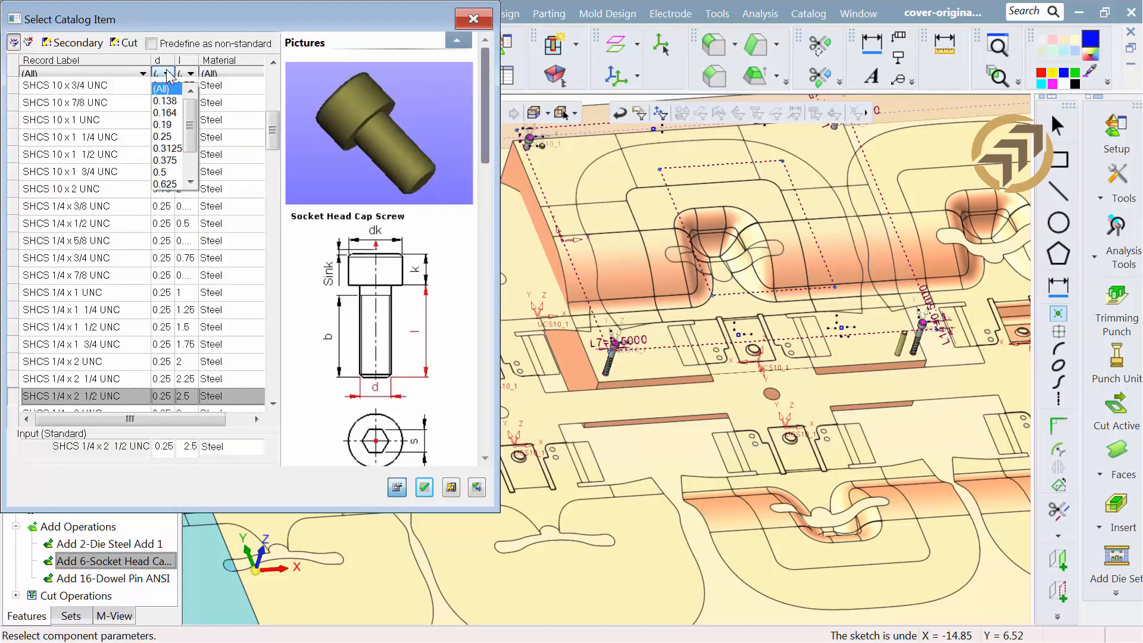
{"action": "left_click", "coordinate": [165, 178]}
{"action": "left_click", "coordinate": [191, 74]}
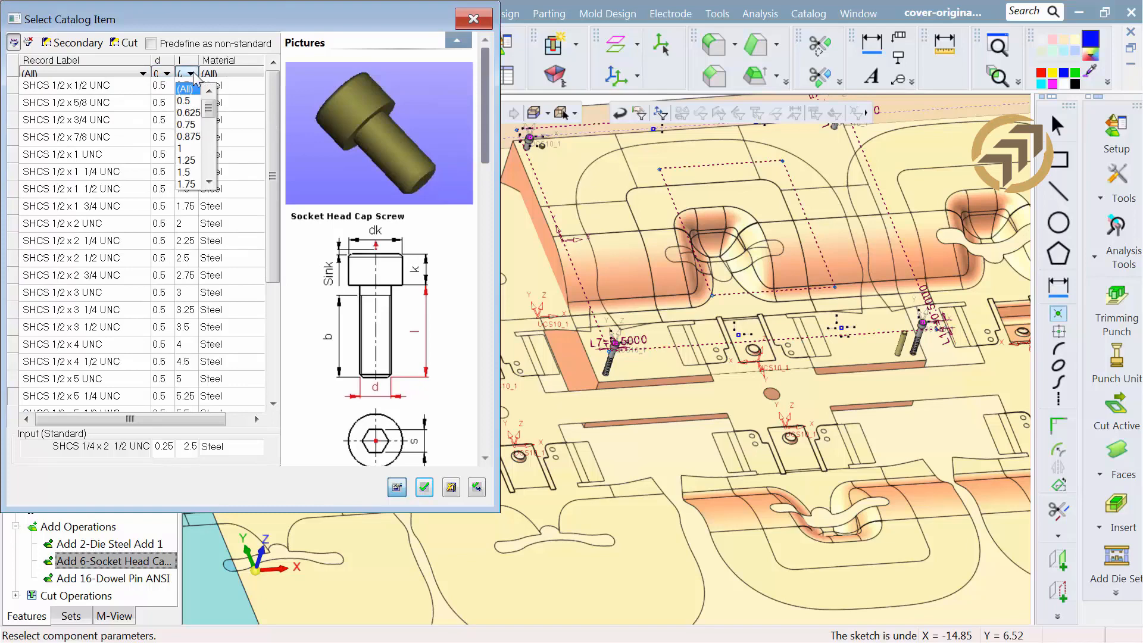
{"action": "scroll", "coordinate": [191, 125], "scroll_direction": "down", "scroll_amount": 3}
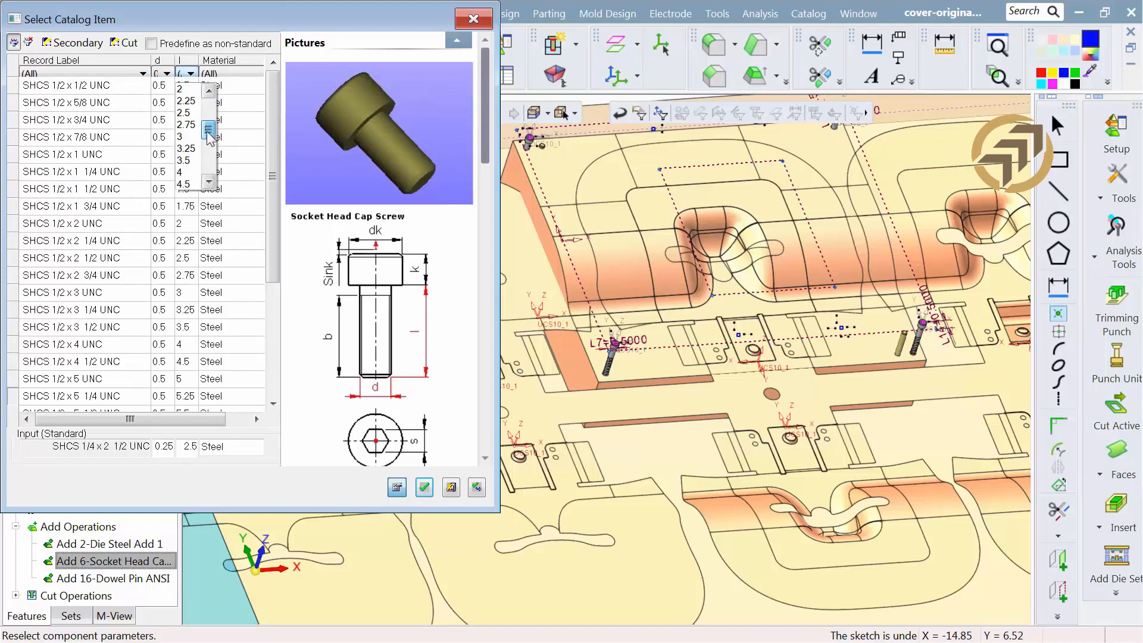
{"action": "left_click", "coordinate": [189, 160]}
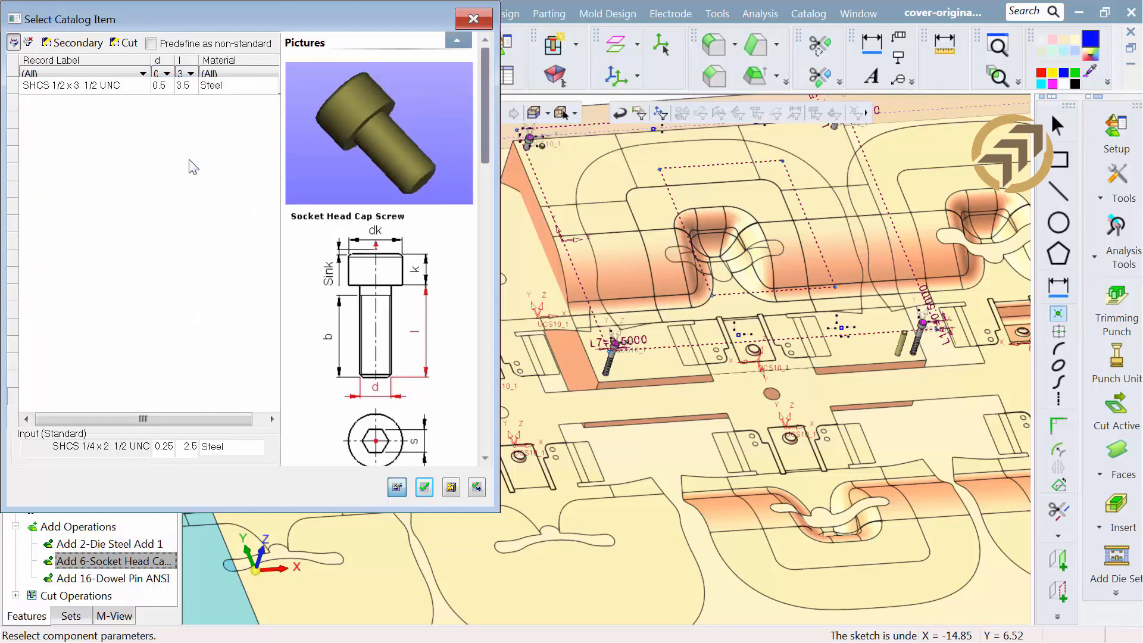
{"action": "left_click", "coordinate": [113, 86]}
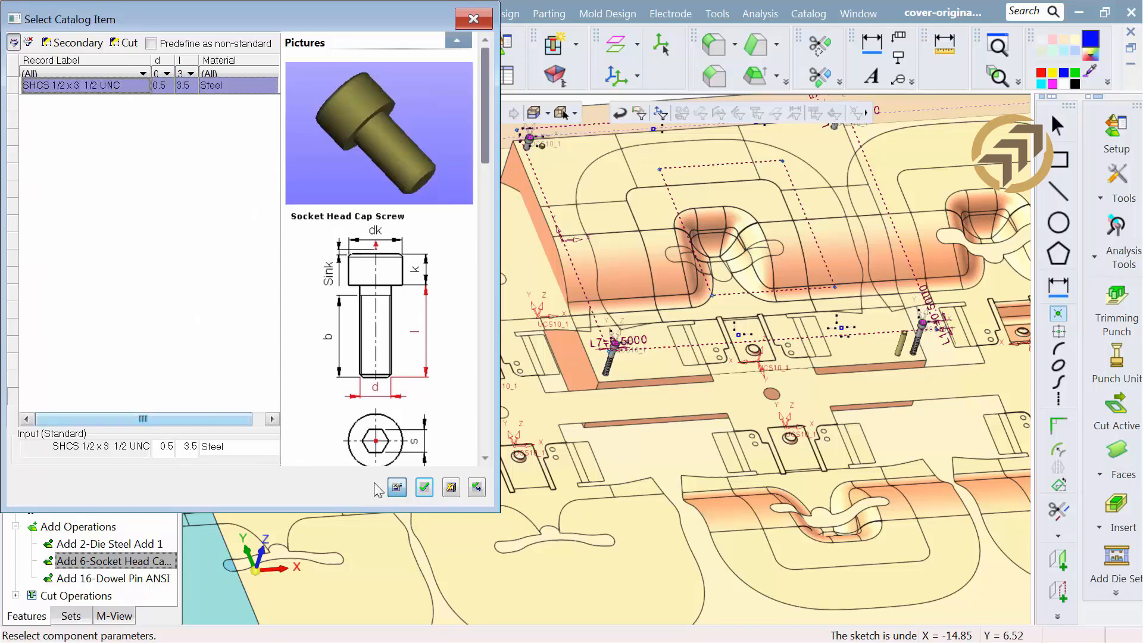
{"action": "left_click", "coordinate": [417, 492]}
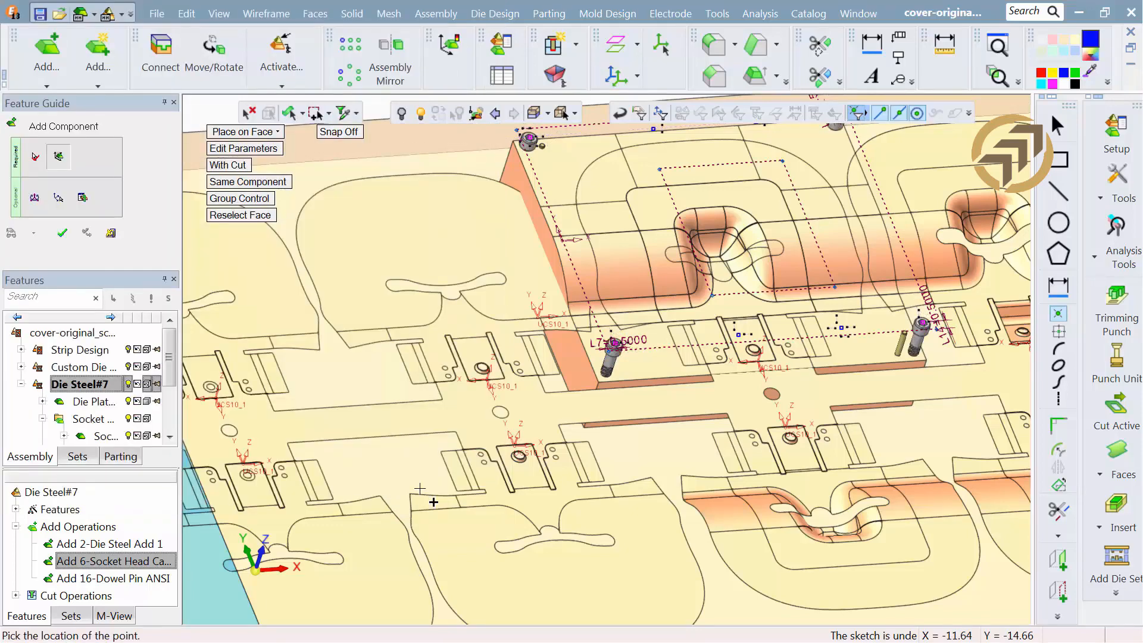
Step: Offset the socket head cap screws by -2 in along Z and apply the edited add operation
{"action": "left_click", "coordinate": [36, 202]}
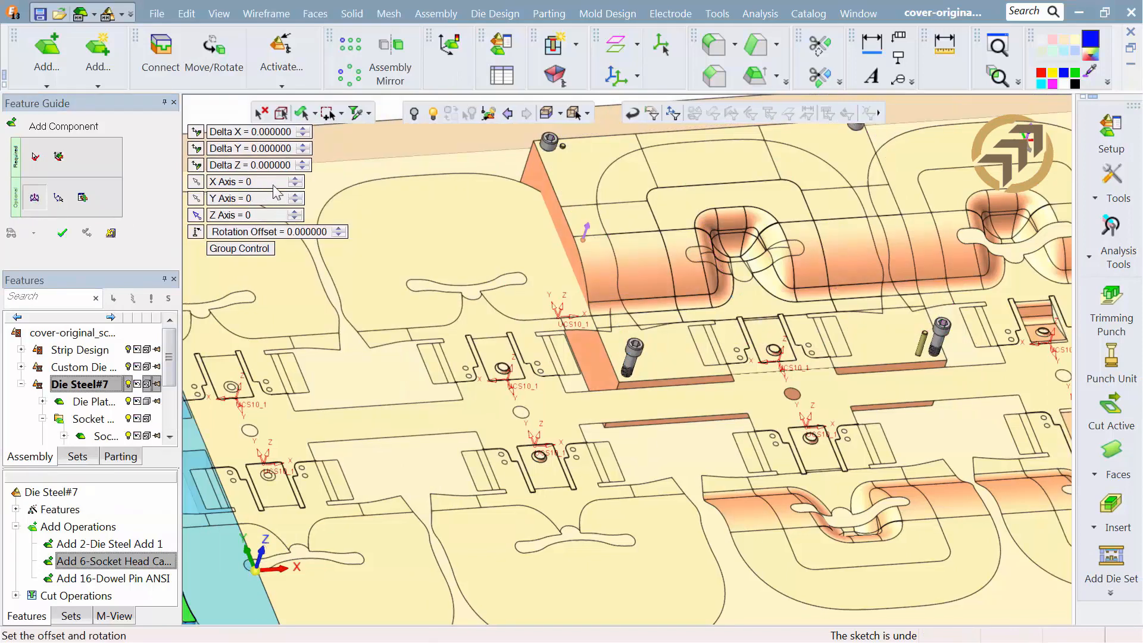
{"action": "left_click", "coordinate": [305, 169]}
{"action": "left_click", "coordinate": [305, 168]}
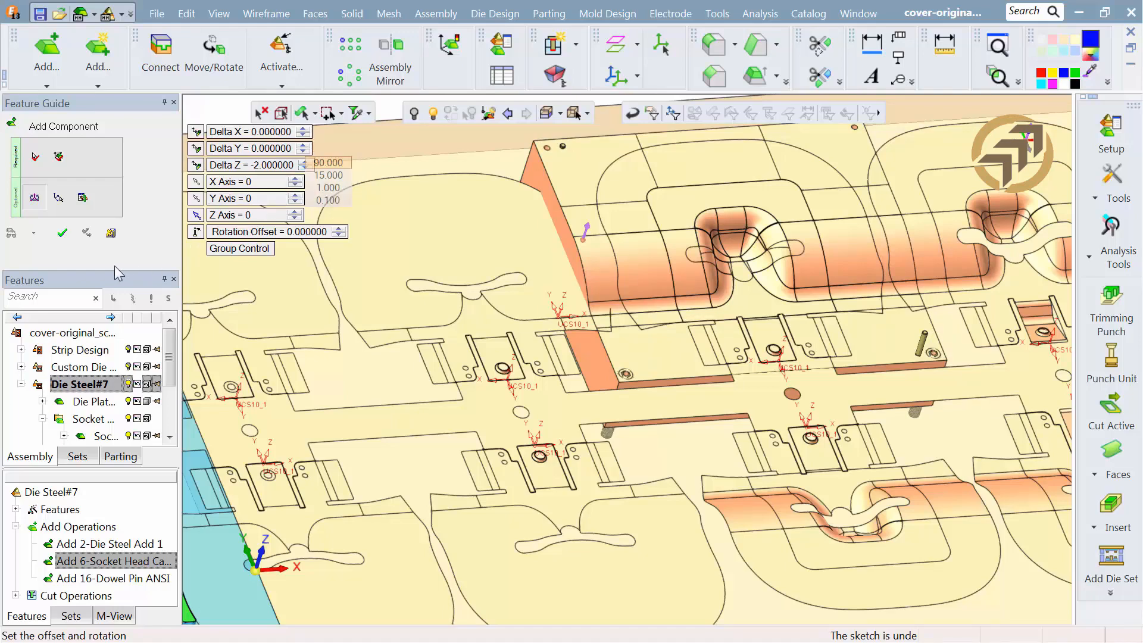
{"action": "left_click", "coordinate": [63, 235]}
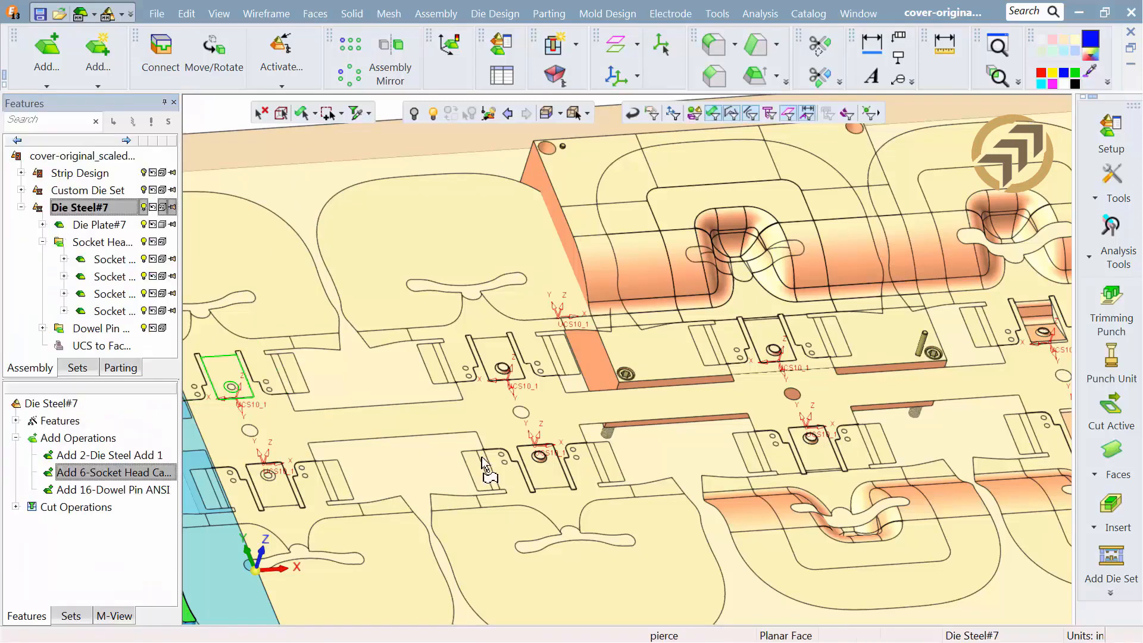
Step: Hide the punch shoe and the two retainer parts in the Punch Assembly, and show the strip component
{"action": "scroll", "coordinate": [649, 318], "scroll_direction": "up", "scroll_amount": 3}
{"action": "scroll", "coordinate": [649, 317], "scroll_direction": "up", "scroll_amount": 5}
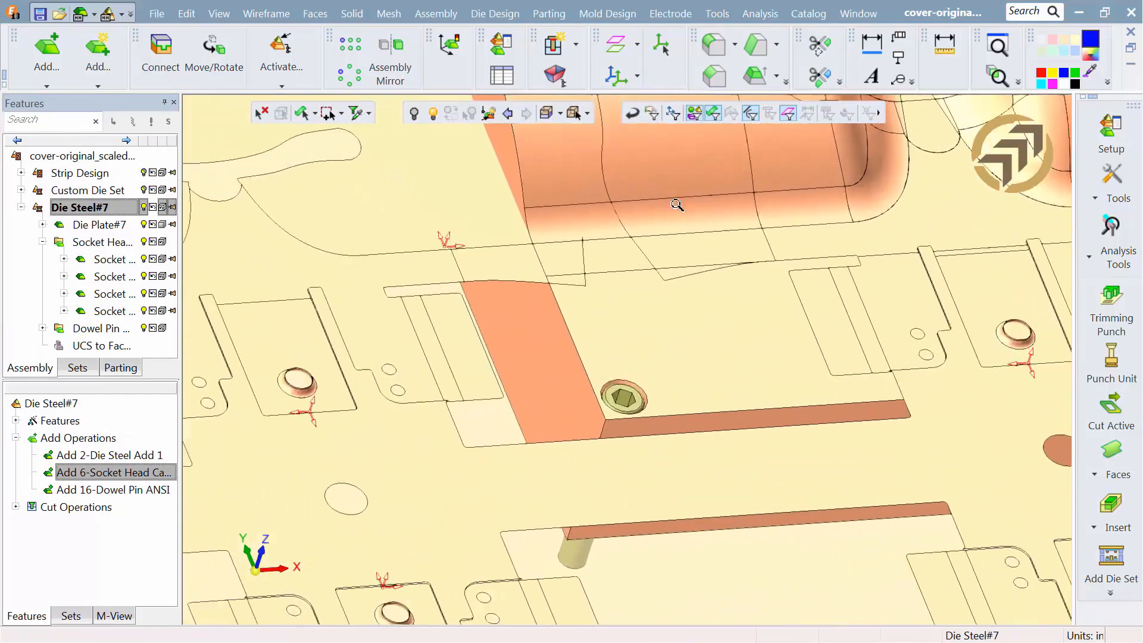
{"action": "right_click_drag", "start_coordinate": [721, 229], "coordinate": [722, 220], "text": "ctrl"}
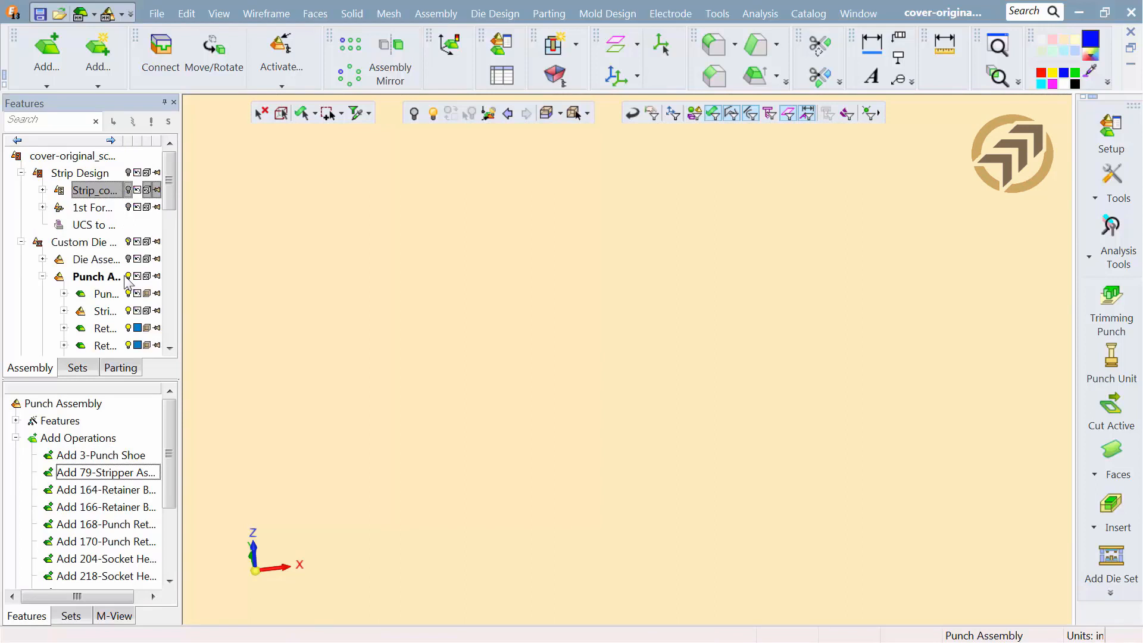
{"action": "right_click_drag", "start_coordinate": [768, 178], "coordinate": [567, 489], "text": "ctrl"}
{"action": "middle_click_drag", "start_coordinate": [564, 481], "coordinate": [1092, 436], "text": "ctrl"}
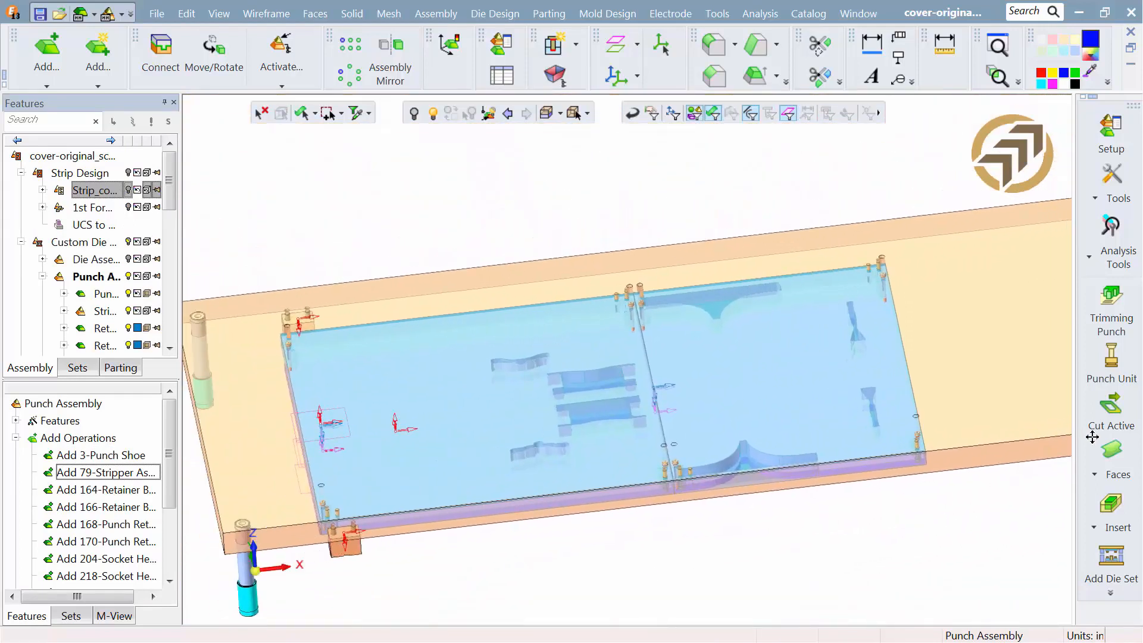
{"action": "left_click", "coordinate": [131, 346]}
{"action": "left_click", "coordinate": [127, 328]}
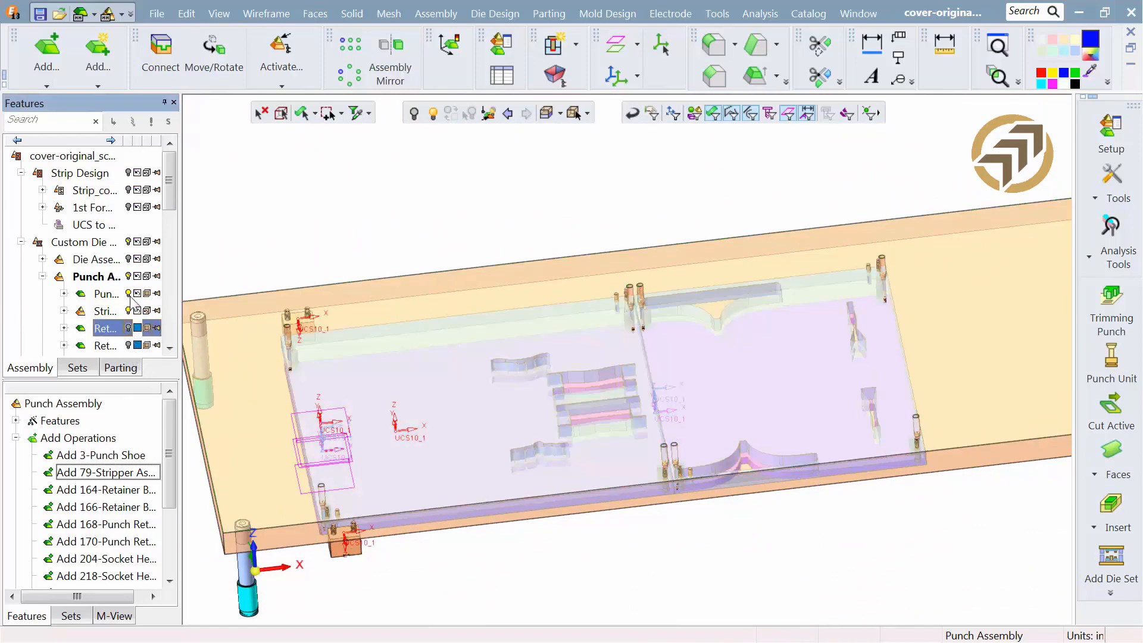
{"action": "left_click", "coordinate": [130, 296]}
{"action": "left_click", "coordinate": [128, 192]}
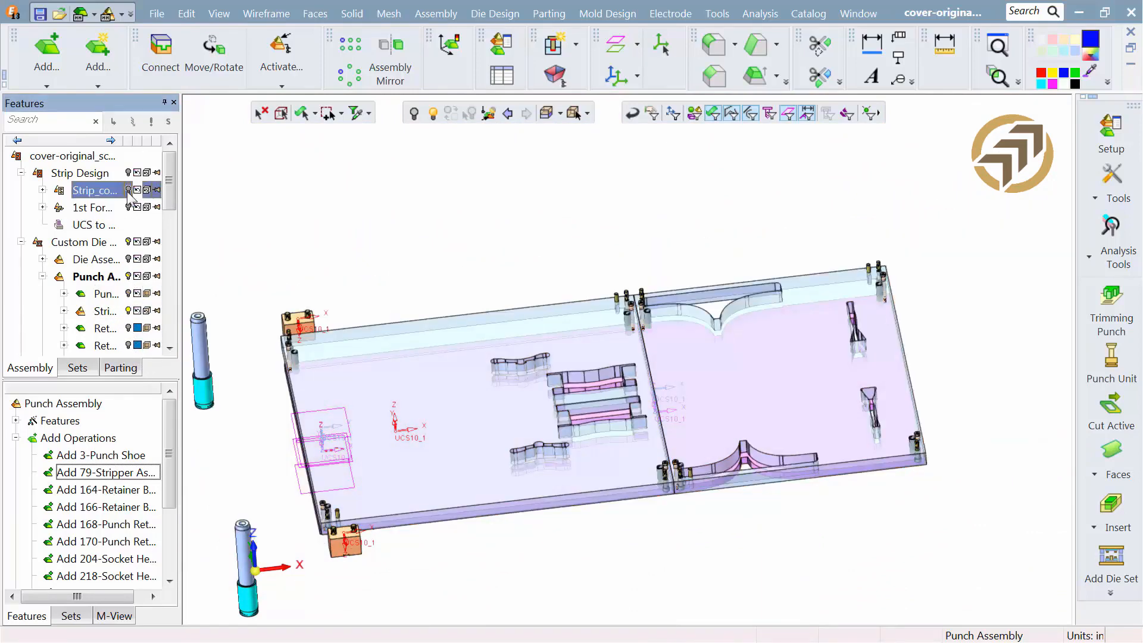
Step: Start adding a component from the catalog to the Punch Assembly and choose the Tipco TPP regular pilot
{"action": "scroll", "coordinate": [577, 341], "scroll_direction": "up", "scroll_amount": 3}
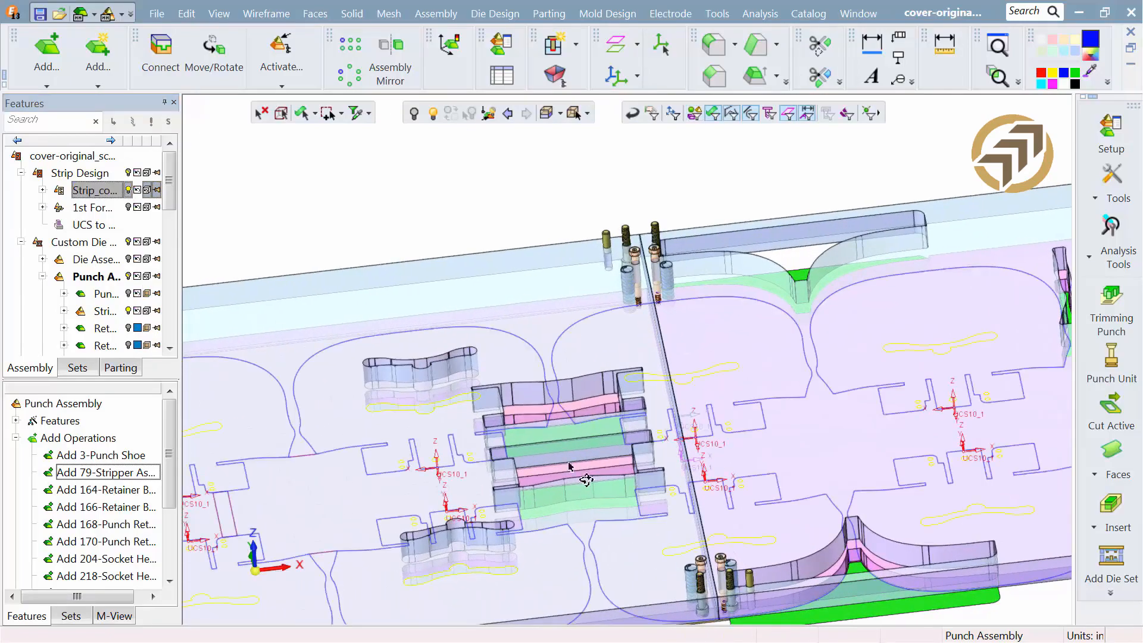
{"action": "middle_click_drag", "start_coordinate": [568, 463], "coordinate": [459, 222]}
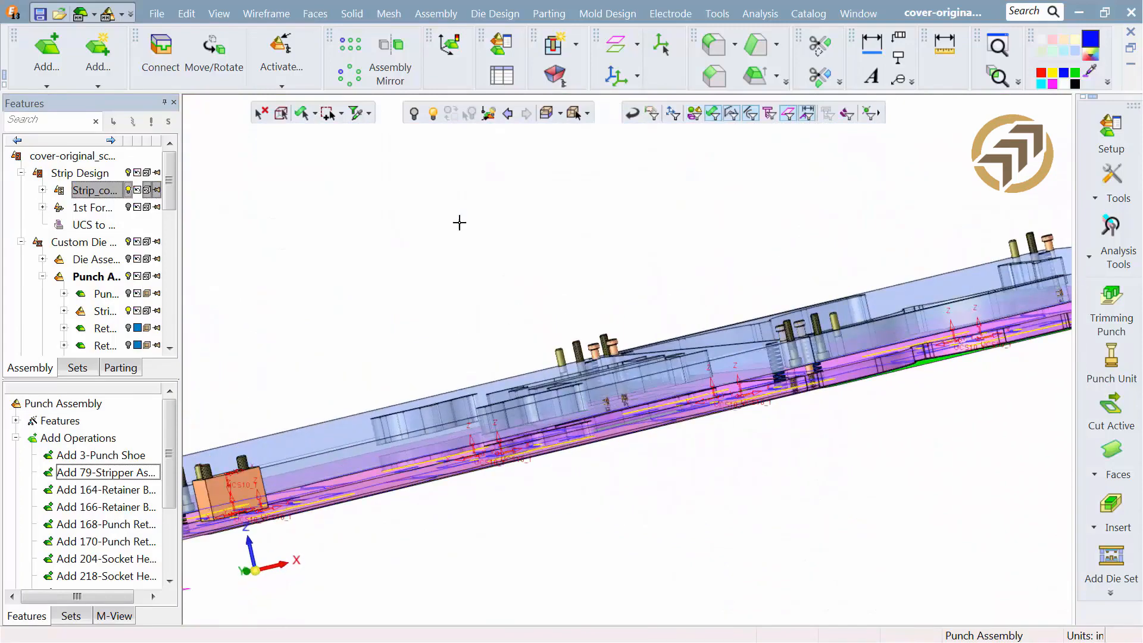
{"action": "left_click", "coordinate": [438, 13]}
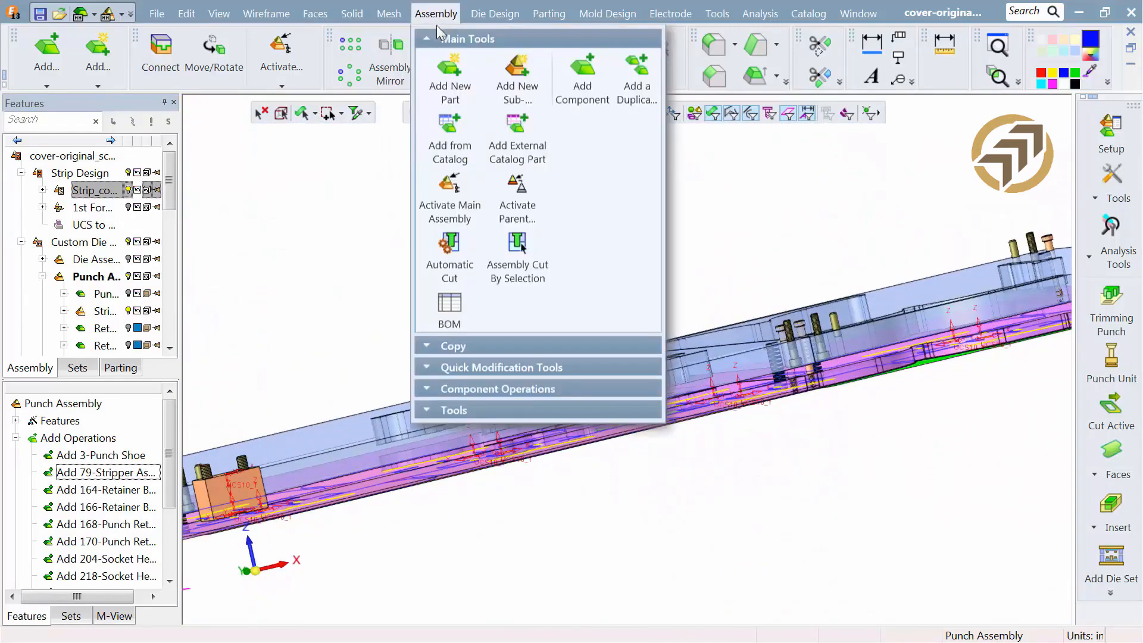
{"action": "left_click", "coordinate": [442, 132]}
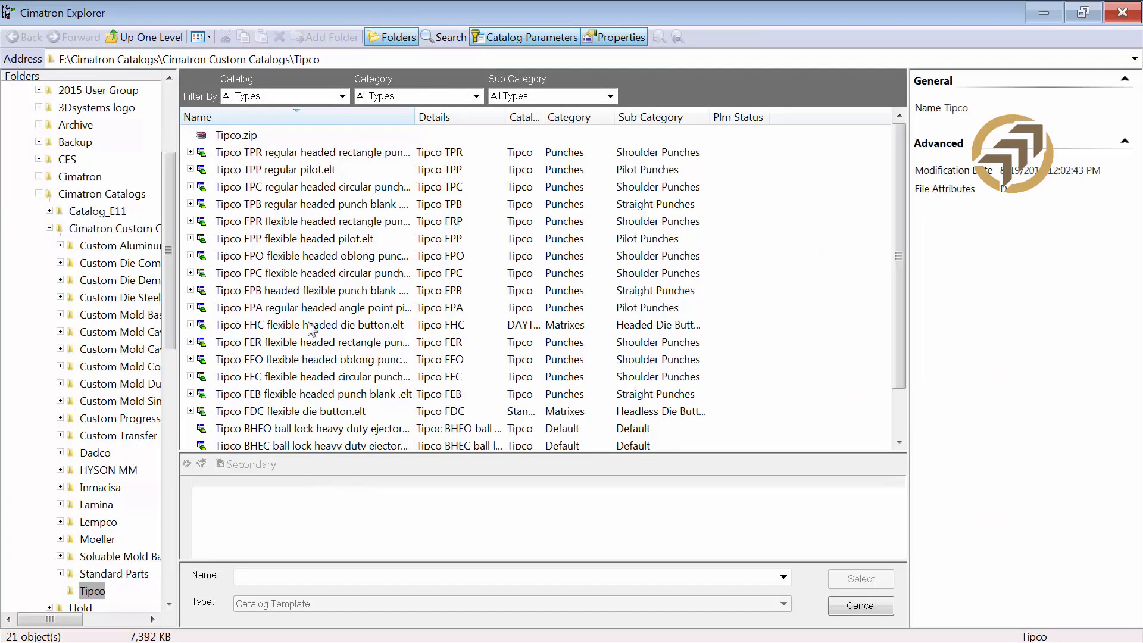
{"action": "left_click", "coordinate": [297, 172]}
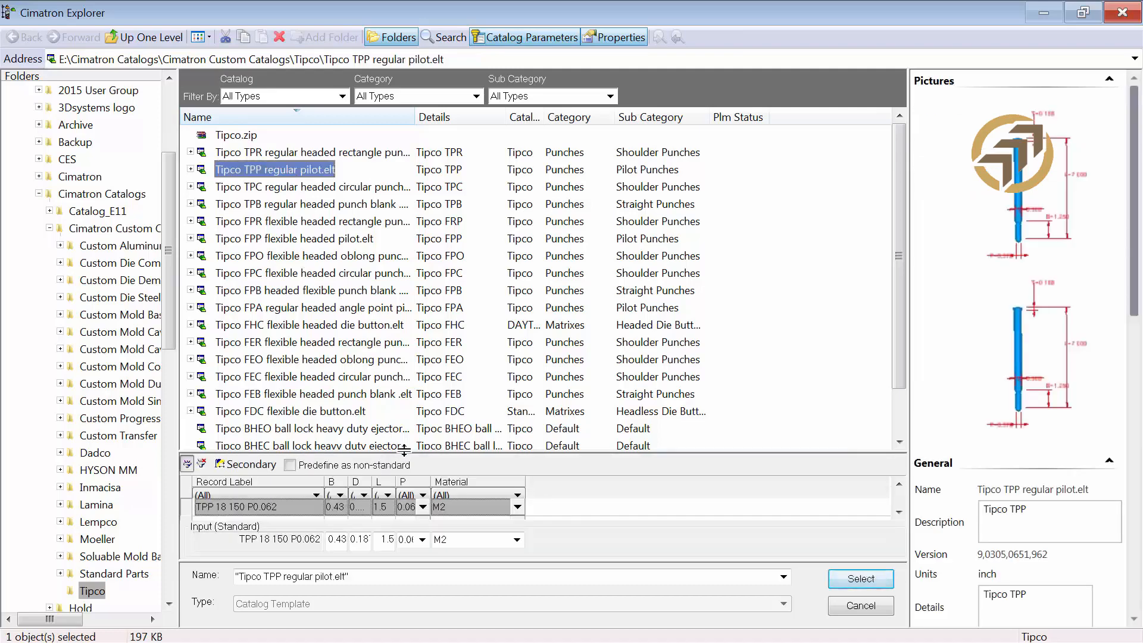
{"action": "left_click_drag", "start_coordinate": [404, 451], "coordinate": [408, 355]}
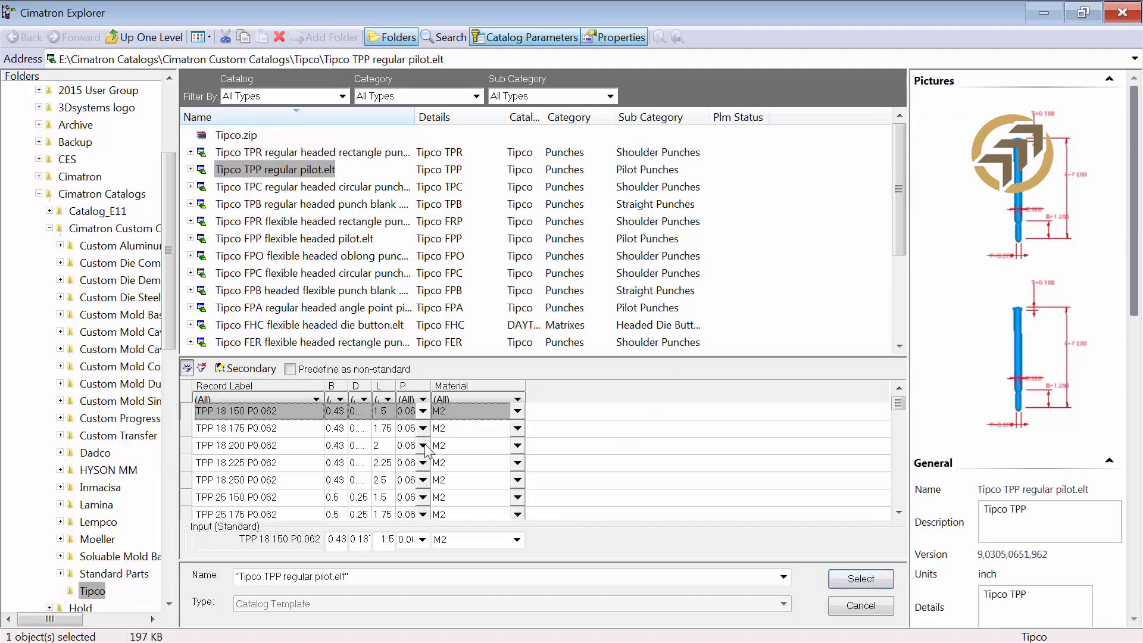
Step: Configure the pilot with length L 4, diameter D 1 and point P 0.7485, and accept it for placement
{"action": "left_click", "coordinate": [388, 400]}
{"action": "left_click_drag", "start_coordinate": [398, 464], "coordinate": [399, 516]}
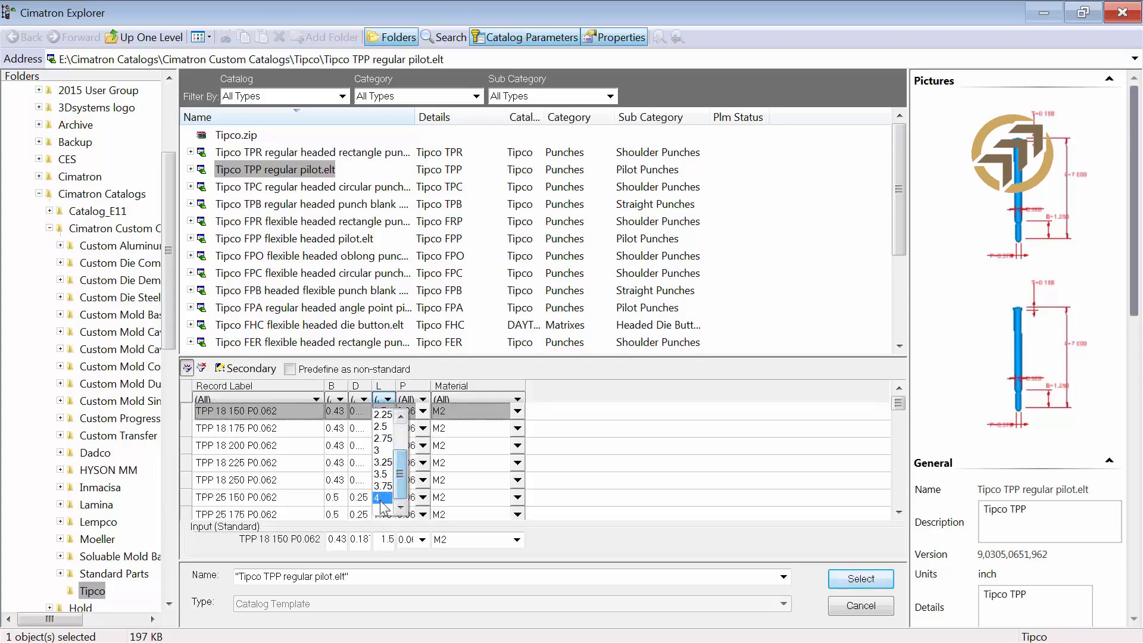
{"action": "left_click", "coordinate": [381, 499]}
{"action": "left_click", "coordinate": [365, 398]}
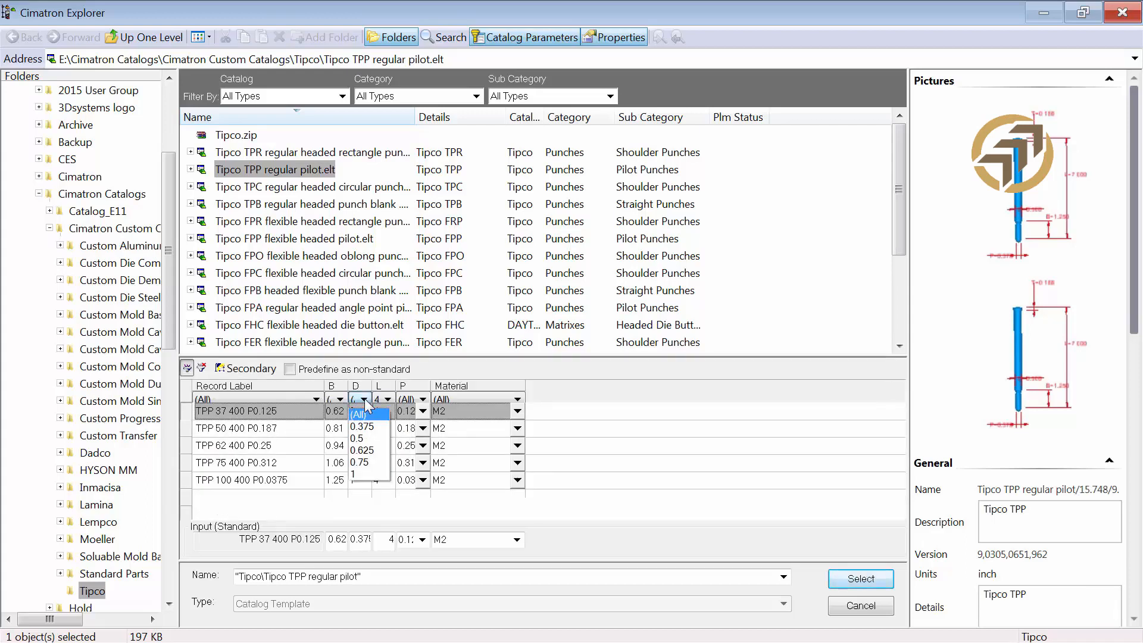
{"action": "left_click", "coordinate": [366, 474]}
{"action": "left_click", "coordinate": [422, 411]}
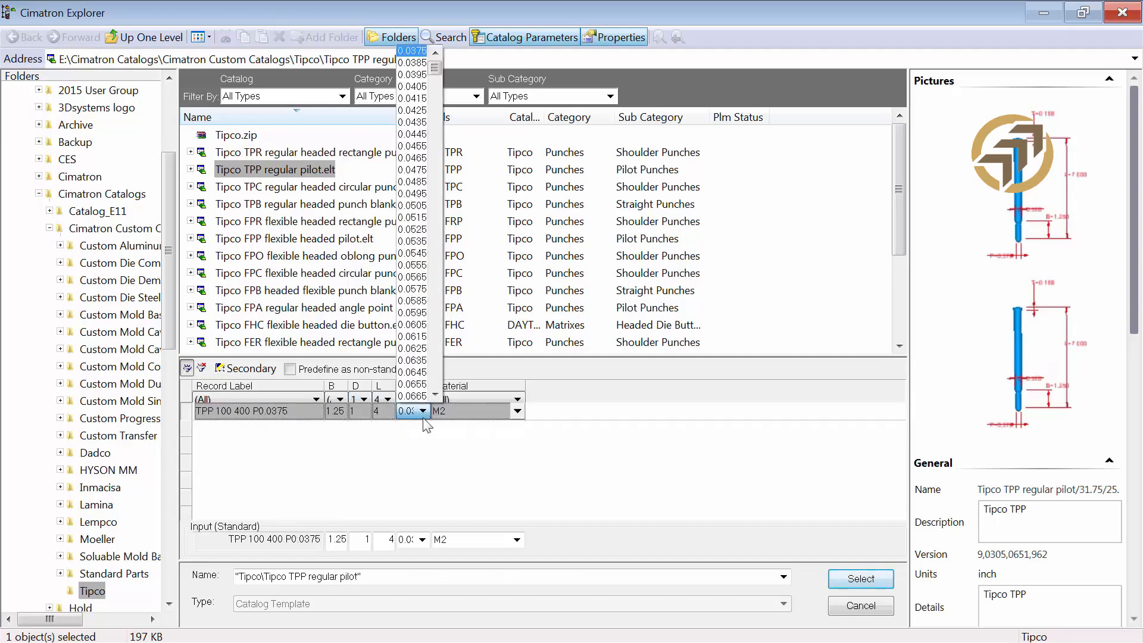
{"action": "left_click_drag", "start_coordinate": [435, 67], "coordinate": [433, 318]}
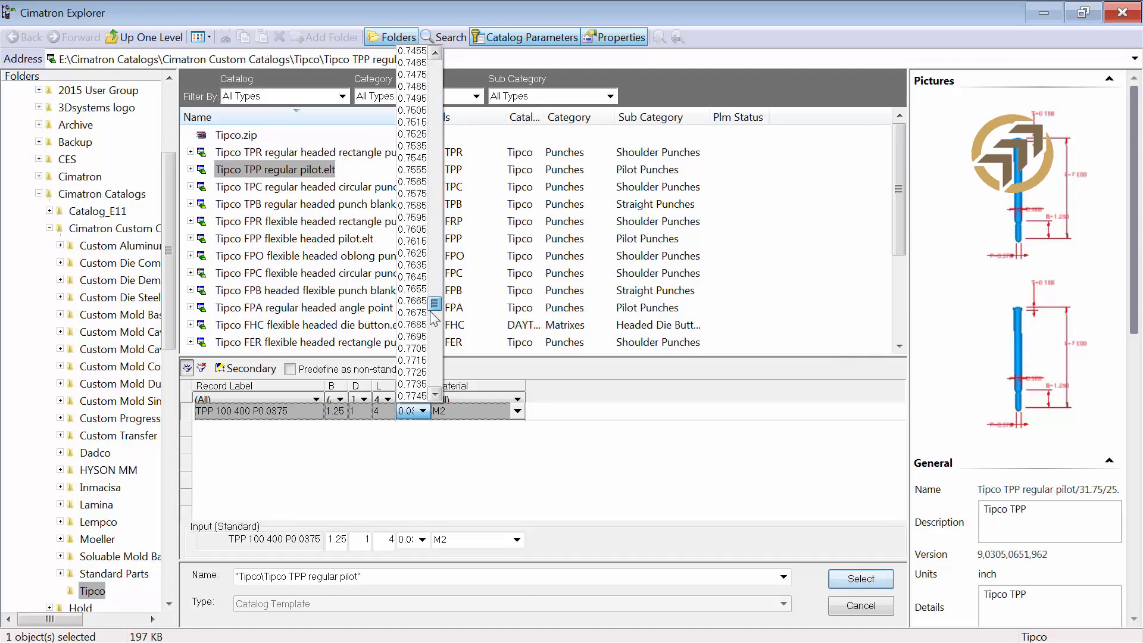
{"action": "left_click", "coordinate": [412, 86]}
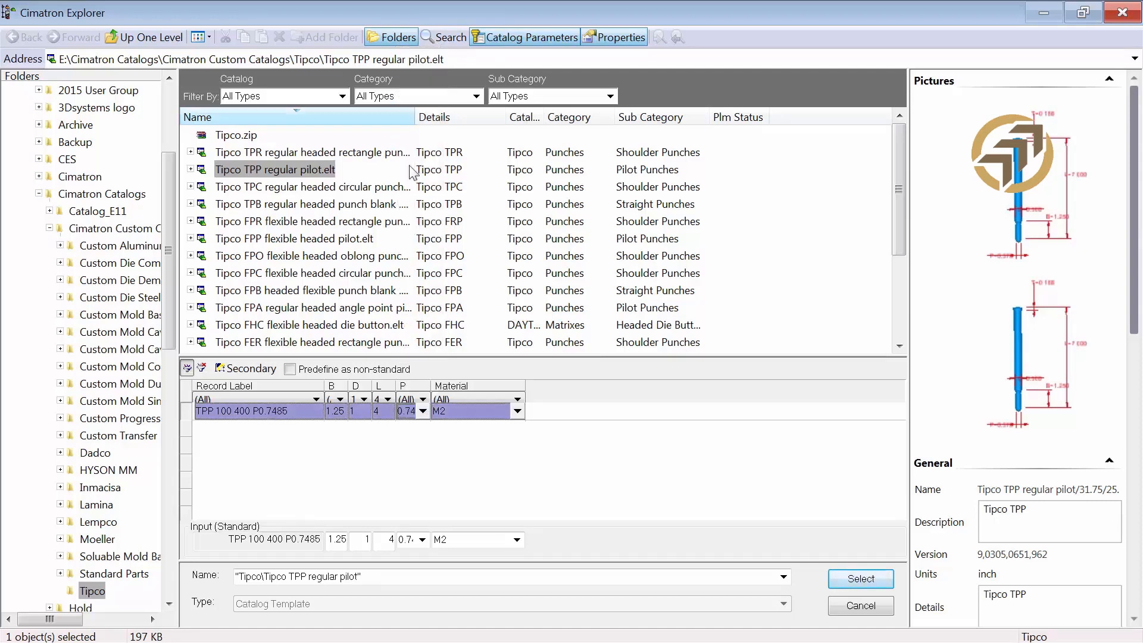
{"action": "left_click", "coordinate": [851, 576]}
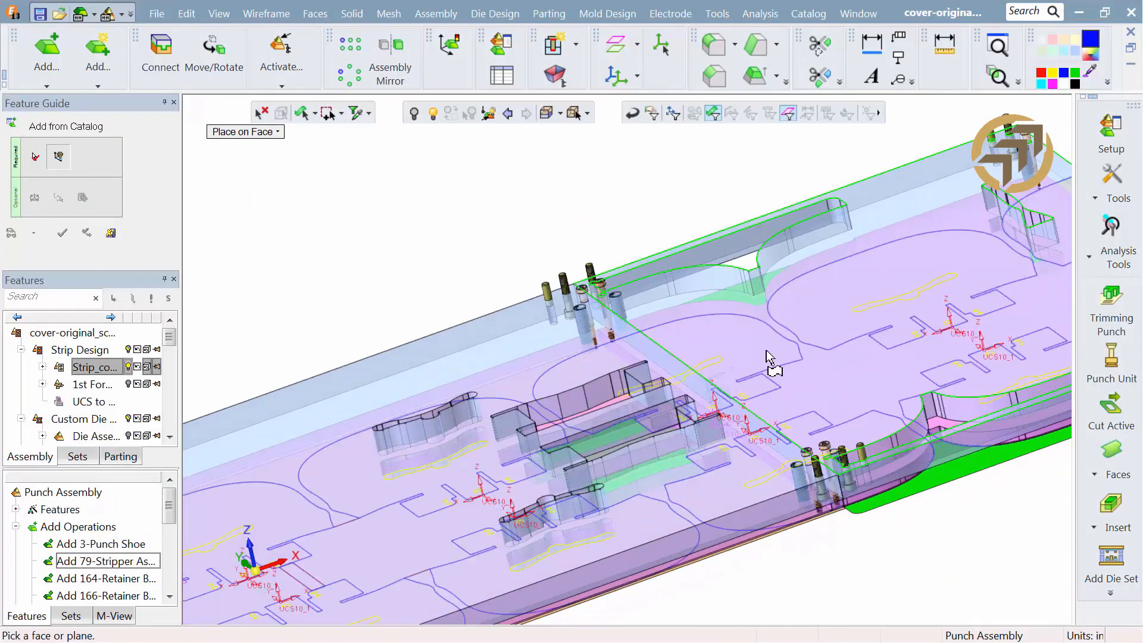
Step: Place the pilot on the punch retainer's face at three positions by projecting the strip's central round pilot holes onto the sketch plane
{"action": "left_click", "coordinate": [767, 357]}
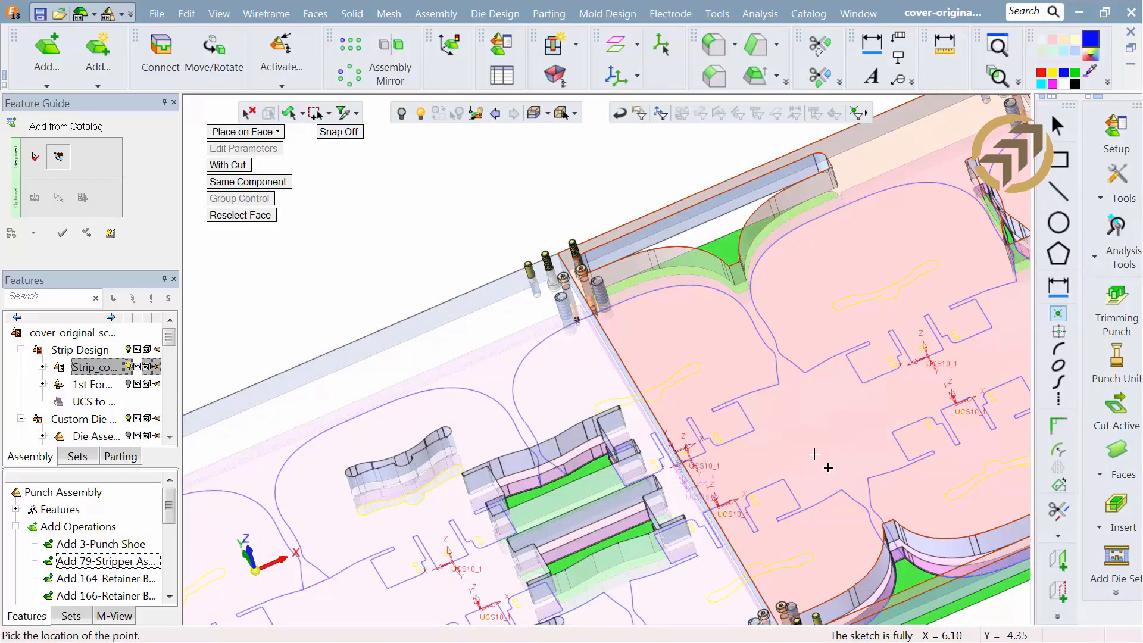
{"action": "mouse_move", "coordinate": [828, 467]}
{"action": "middle_mouse_down"}
{"action": "mouse_move", "coordinate": [756, 352]}
{"action": "mouse_move", "coordinate": [752, 178]}
{"action": "middle_mouse_up"}
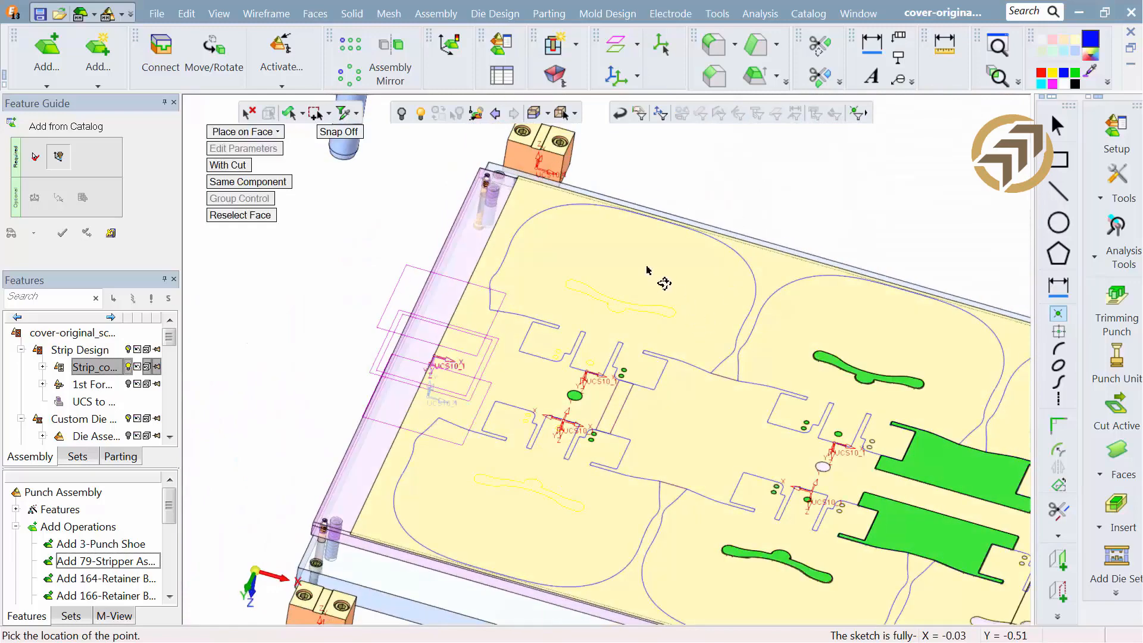
{"action": "middle_click_drag", "start_coordinate": [962, 488], "coordinate": [914, 468], "text": "ctrl"}
{"action": "left_click", "coordinate": [1061, 561]}
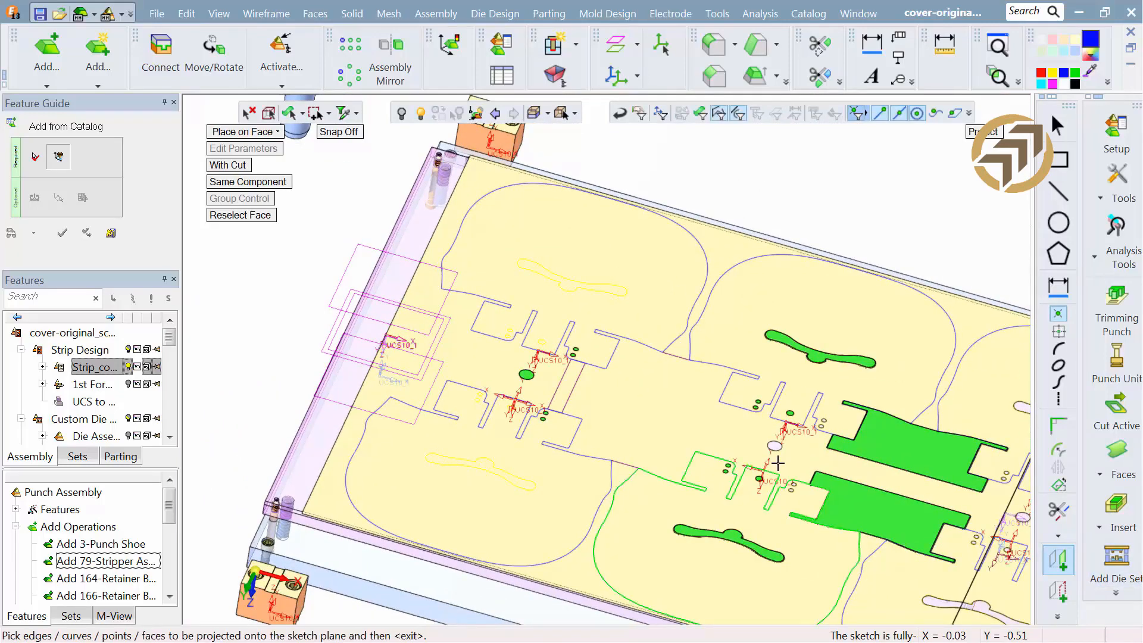
{"action": "left_click", "coordinate": [781, 450]}
{"action": "middle_click_drag", "start_coordinate": [806, 468], "coordinate": [313, 335], "text": "ctrl"}
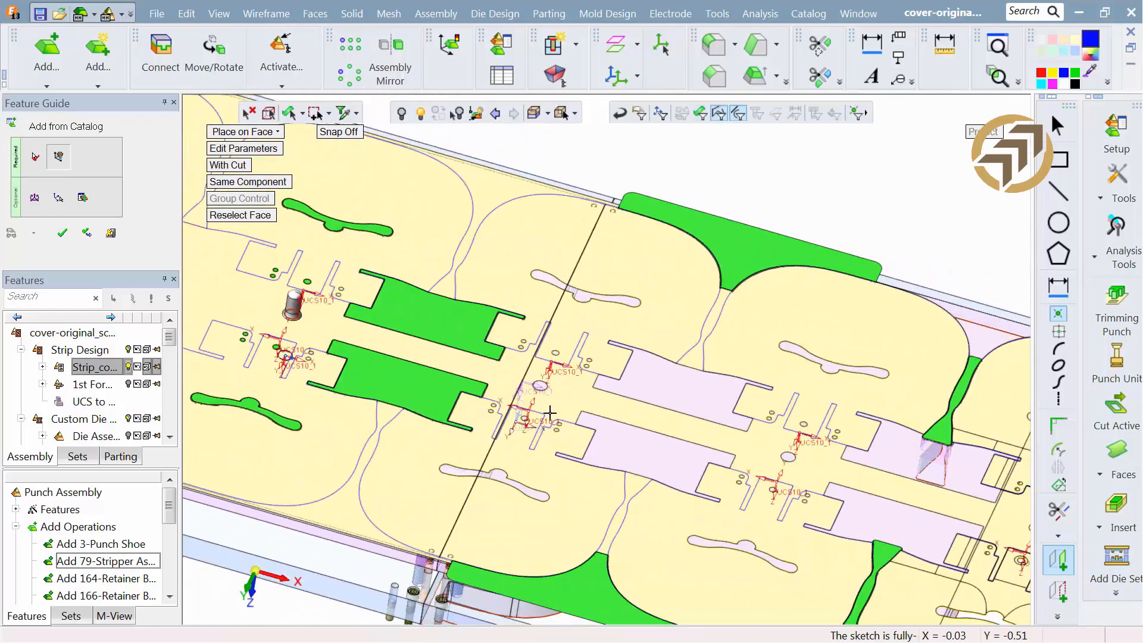
{"action": "left_click", "coordinate": [544, 385]}
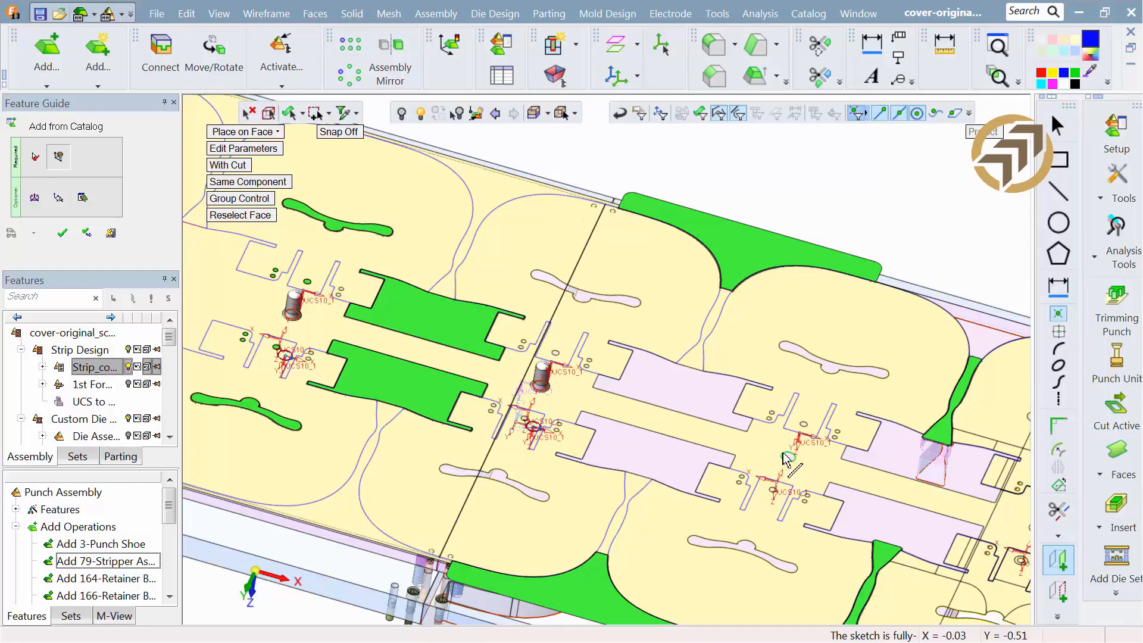
{"action": "left_click", "coordinate": [783, 453]}
Step: Change the pilots to the 3.75 long, 1 diameter TPP size with point P 0.748, and apply the catalog add operation
{"action": "middle_click_drag", "start_coordinate": [756, 459], "coordinate": [580, 380], "text": "ctrl"}
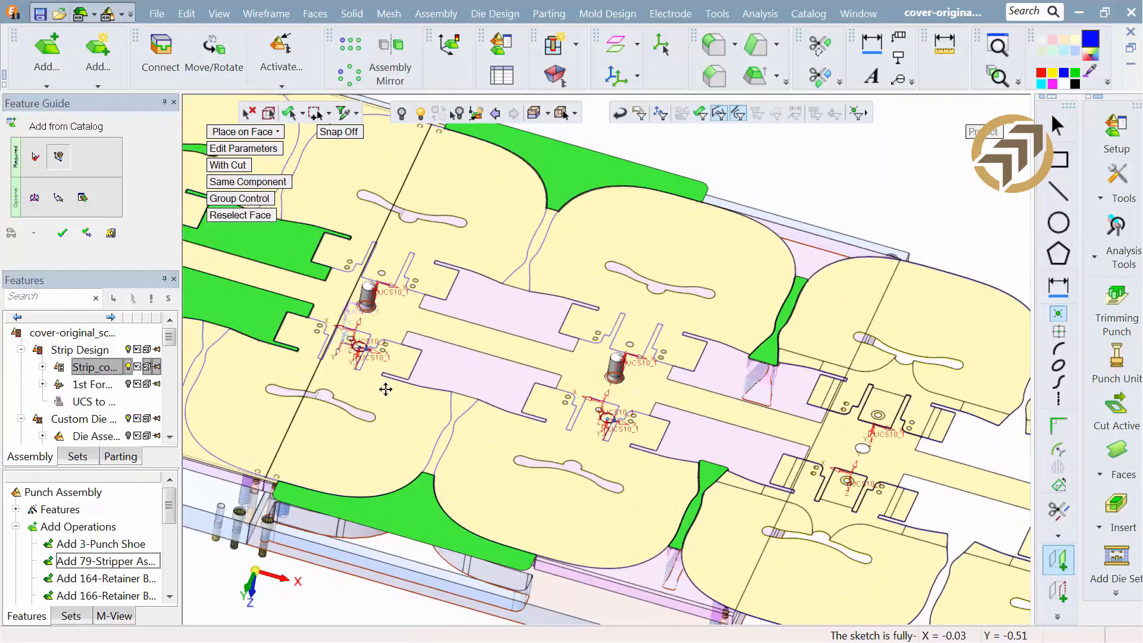
{"action": "middle_click_drag", "start_coordinate": [370, 388], "coordinate": [616, 436], "text": "ctrl"}
{"action": "left_click_drag", "start_coordinate": [625, 433], "coordinate": [607, 362], "text": "ctrl"}
{"action": "right_click_drag", "start_coordinate": [813, 554], "coordinate": [817, 357], "text": "ctrl"}
{"action": "middle_click_drag", "start_coordinate": [797, 422], "coordinate": [379, 252], "text": "ctrl"}
{"action": "scroll", "coordinate": [554, 453], "scroll_direction": "up", "scroll_amount": 2}
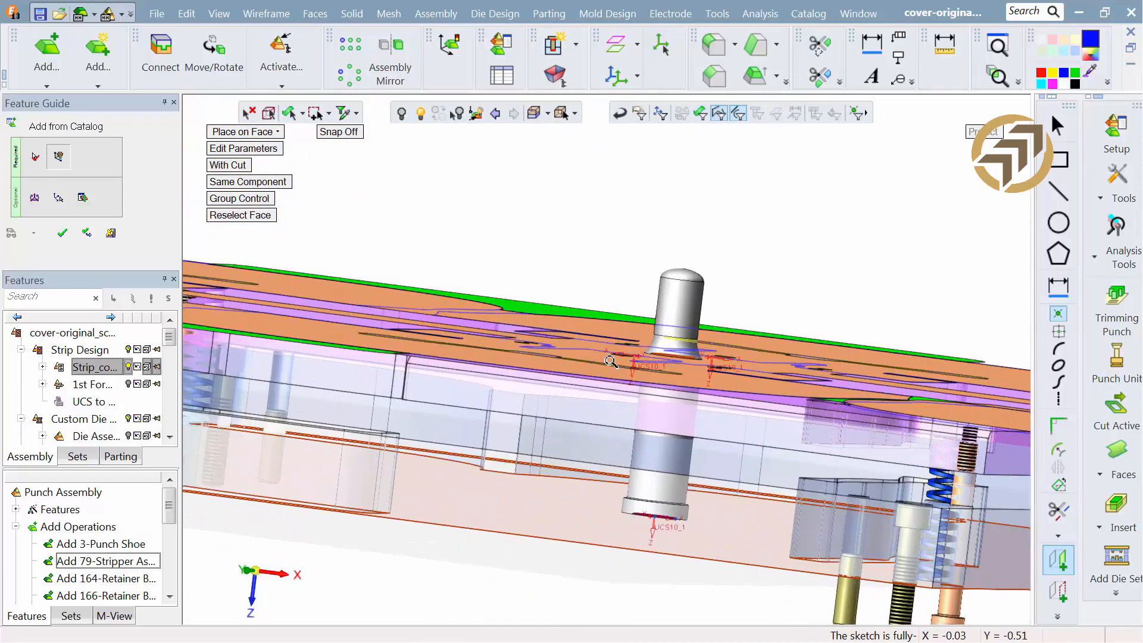
{"action": "left_click", "coordinate": [215, 150]}
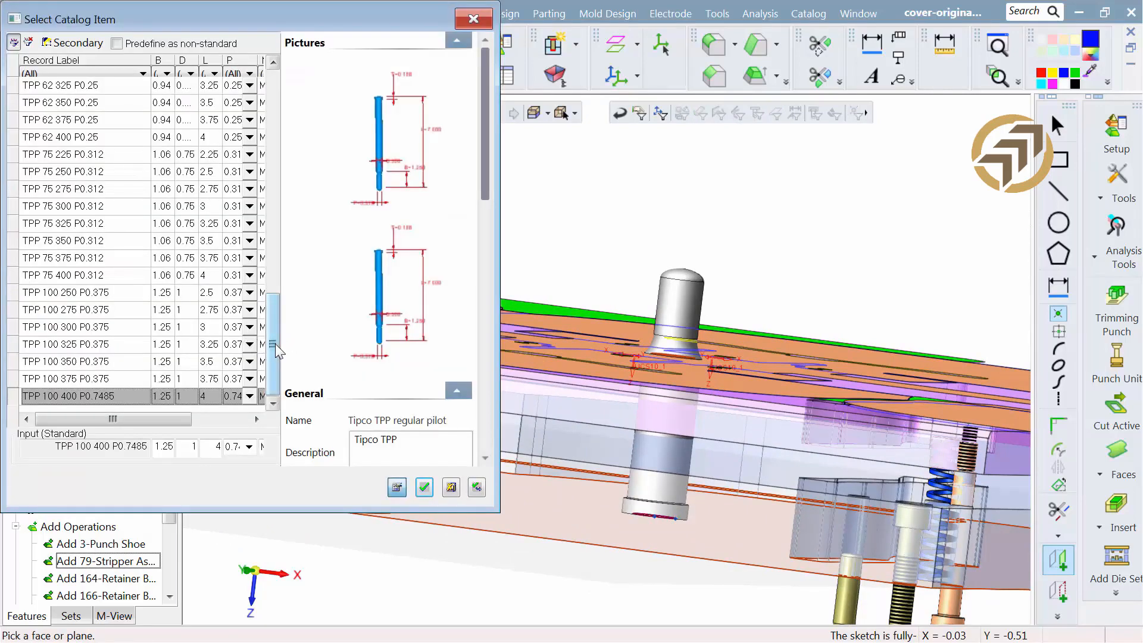
{"action": "left_click", "coordinate": [215, 379]}
{"action": "left_click", "coordinate": [248, 380]}
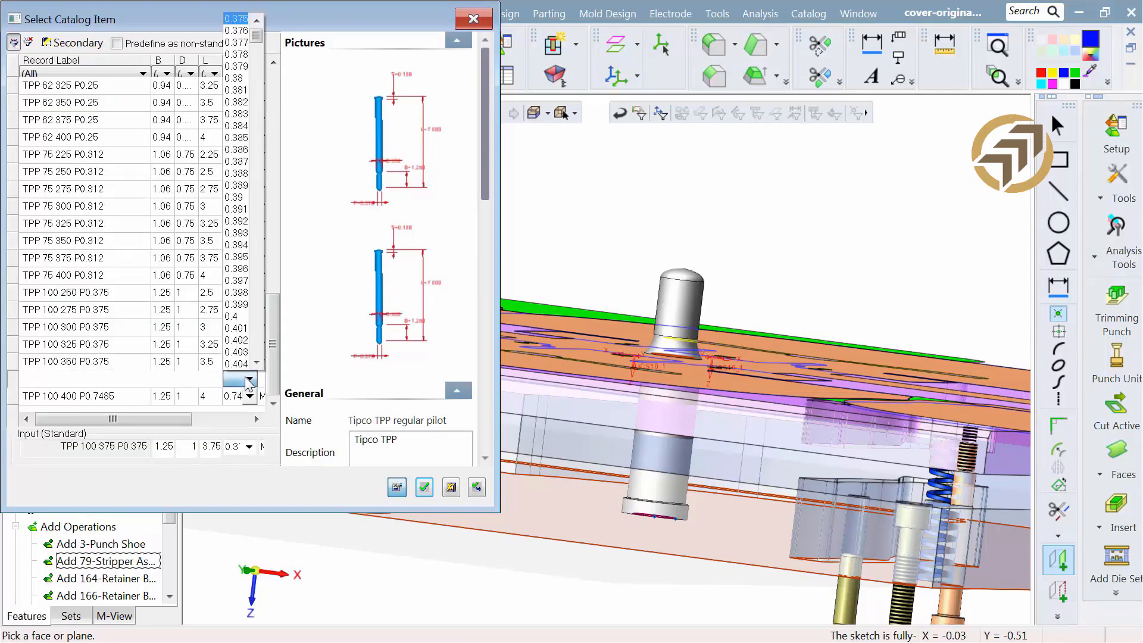
{"action": "left_click_drag", "start_coordinate": [256, 38], "coordinate": [255, 231]}
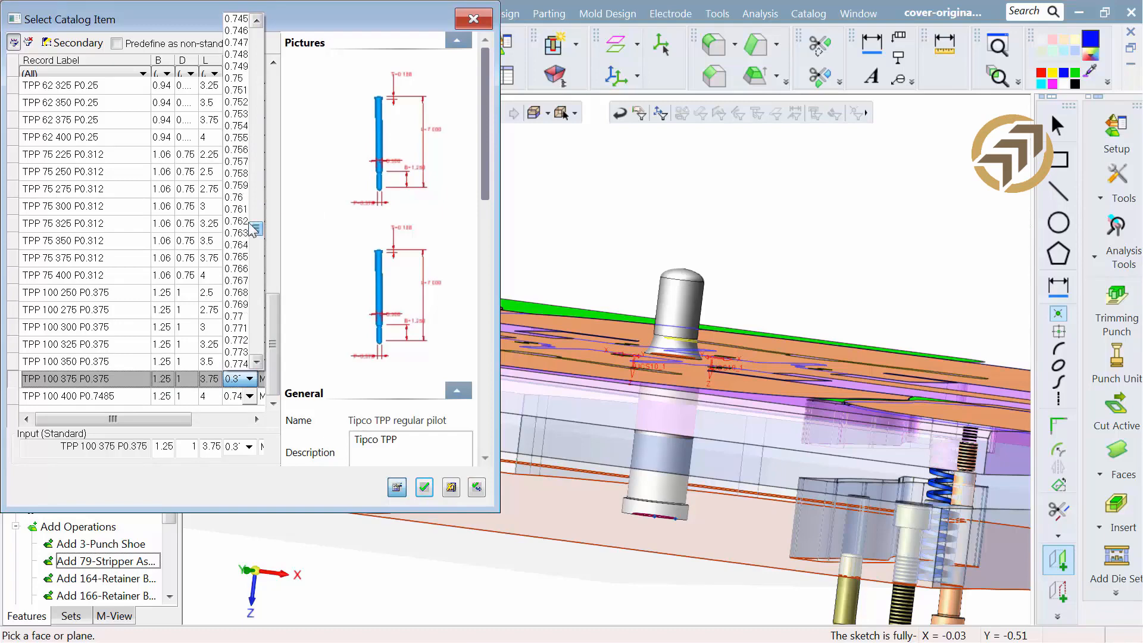
{"action": "left_click", "coordinate": [236, 54]}
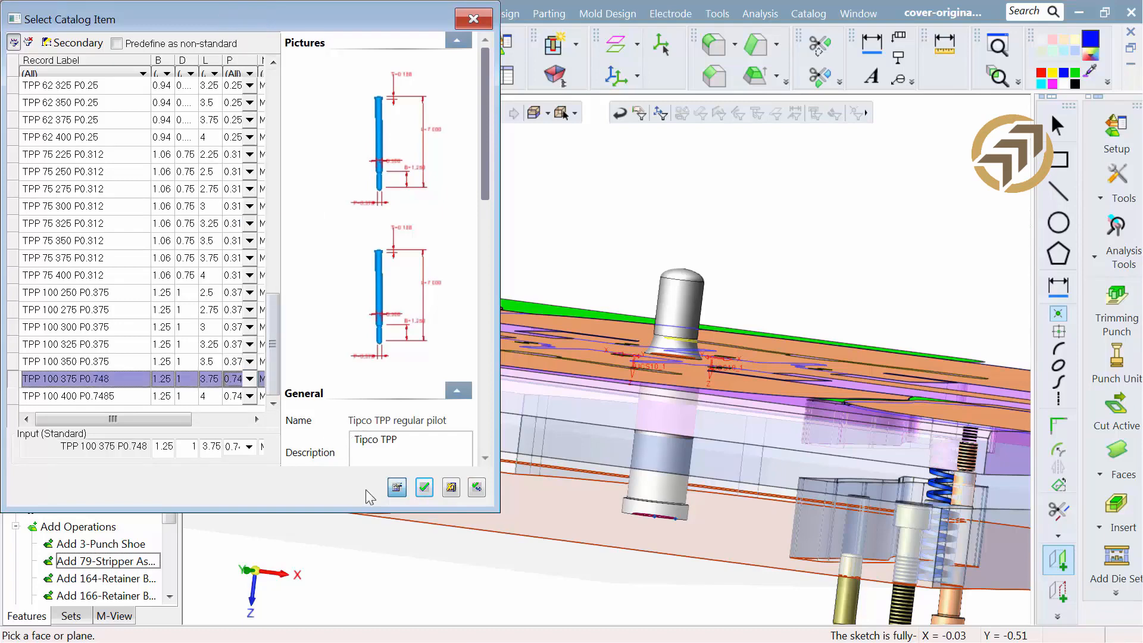
{"action": "left_click", "coordinate": [424, 488]}
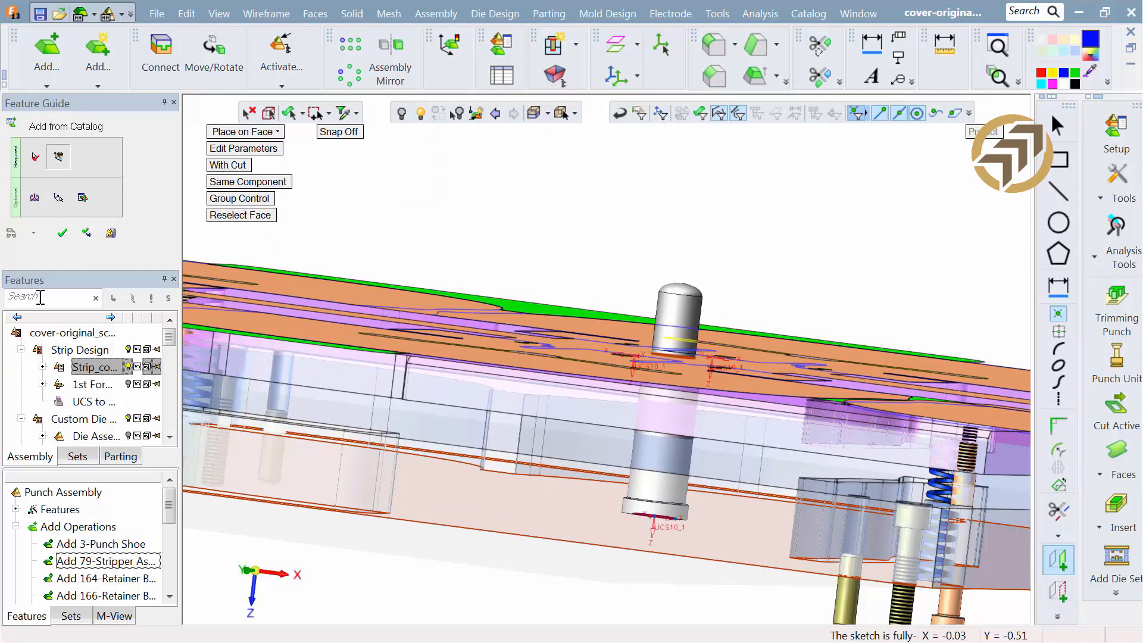
{"action": "left_click", "coordinate": [62, 232]}
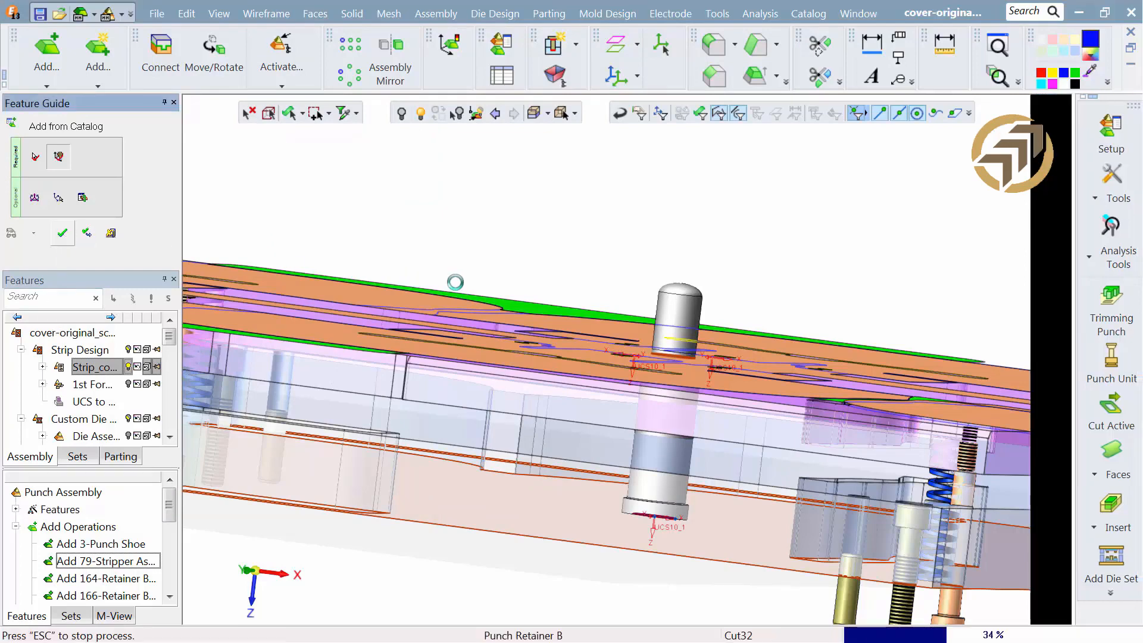